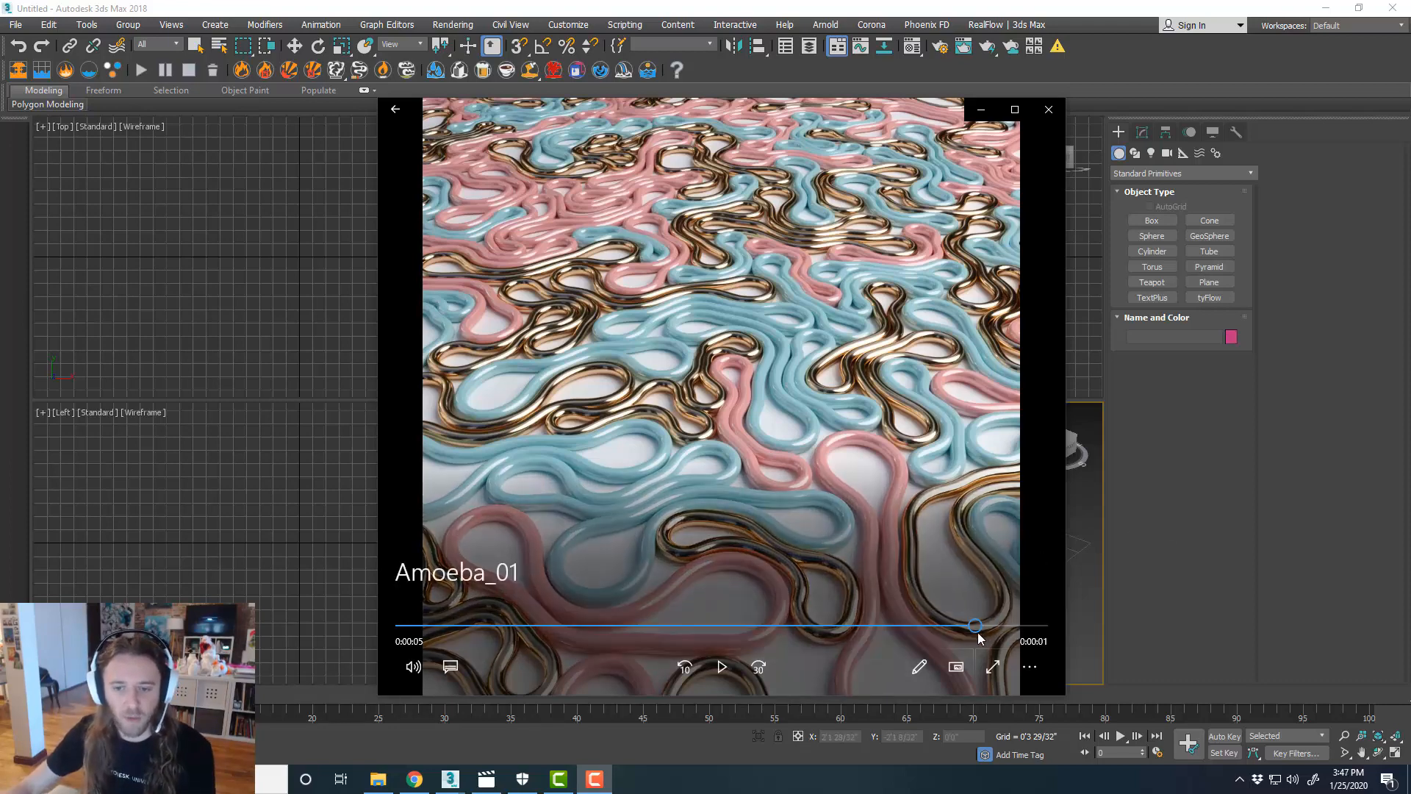
- Review the Amoeba_01 reference animation from the start and dismiss the video player
drag(976, 630, 831, 626)
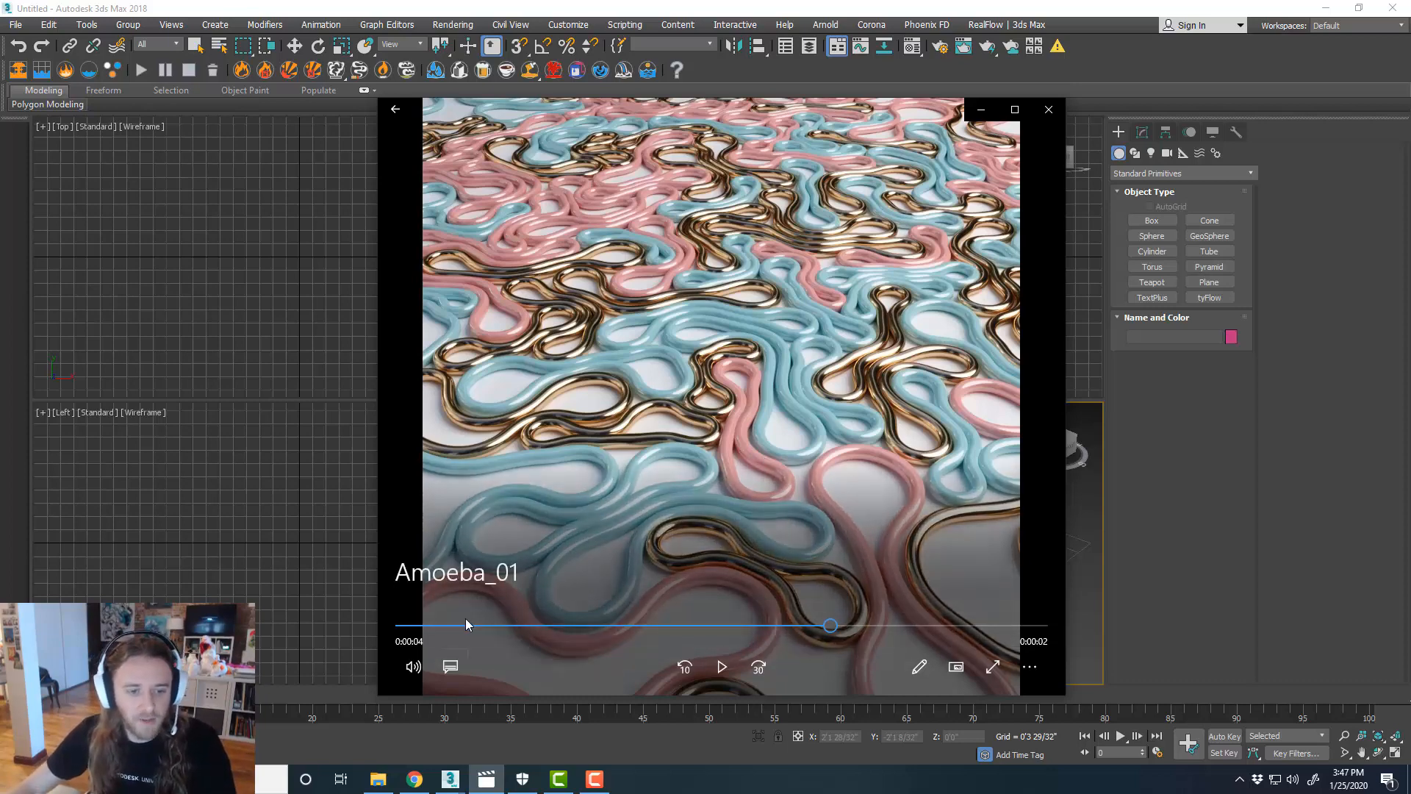
click(388, 629)
click(721, 666)
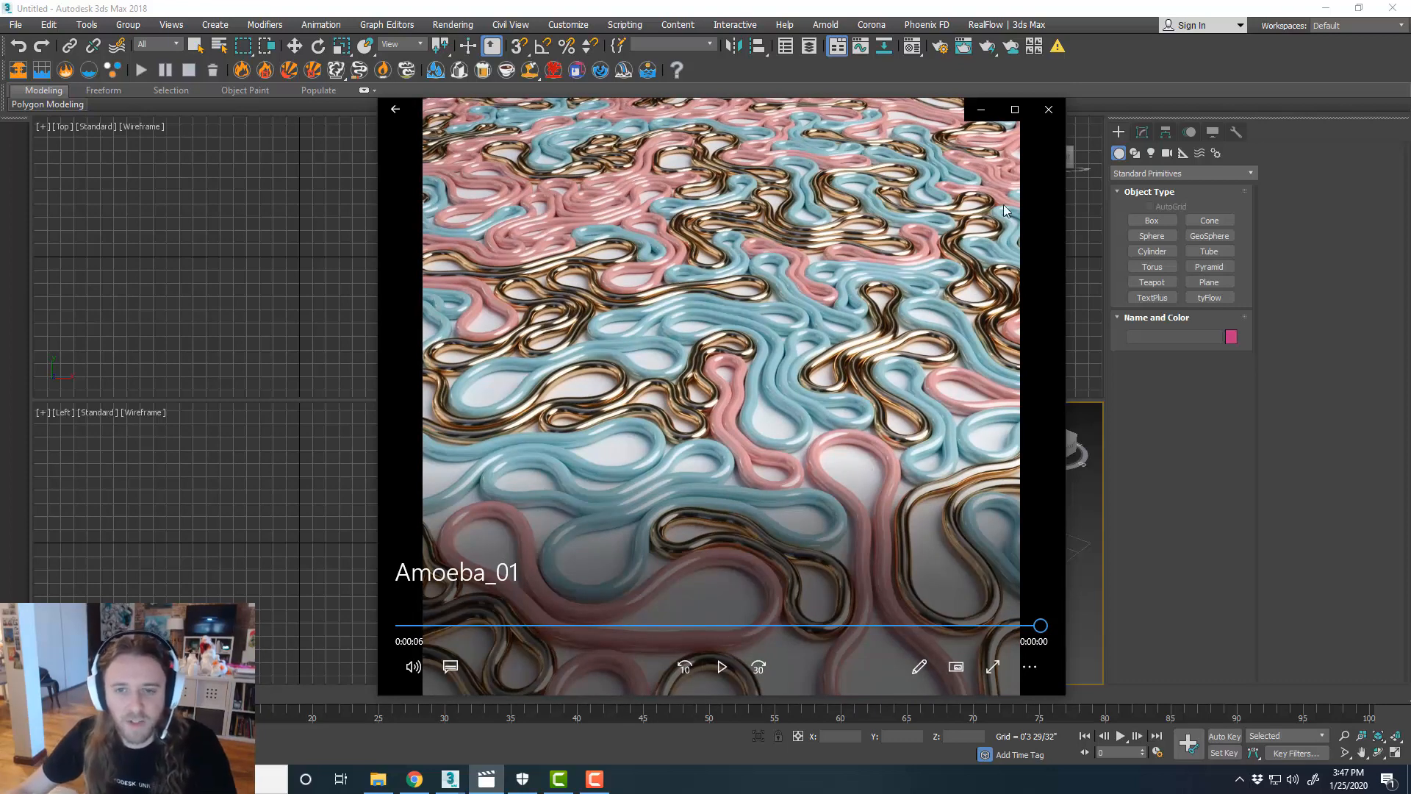
drag(884, 108, 892, 100)
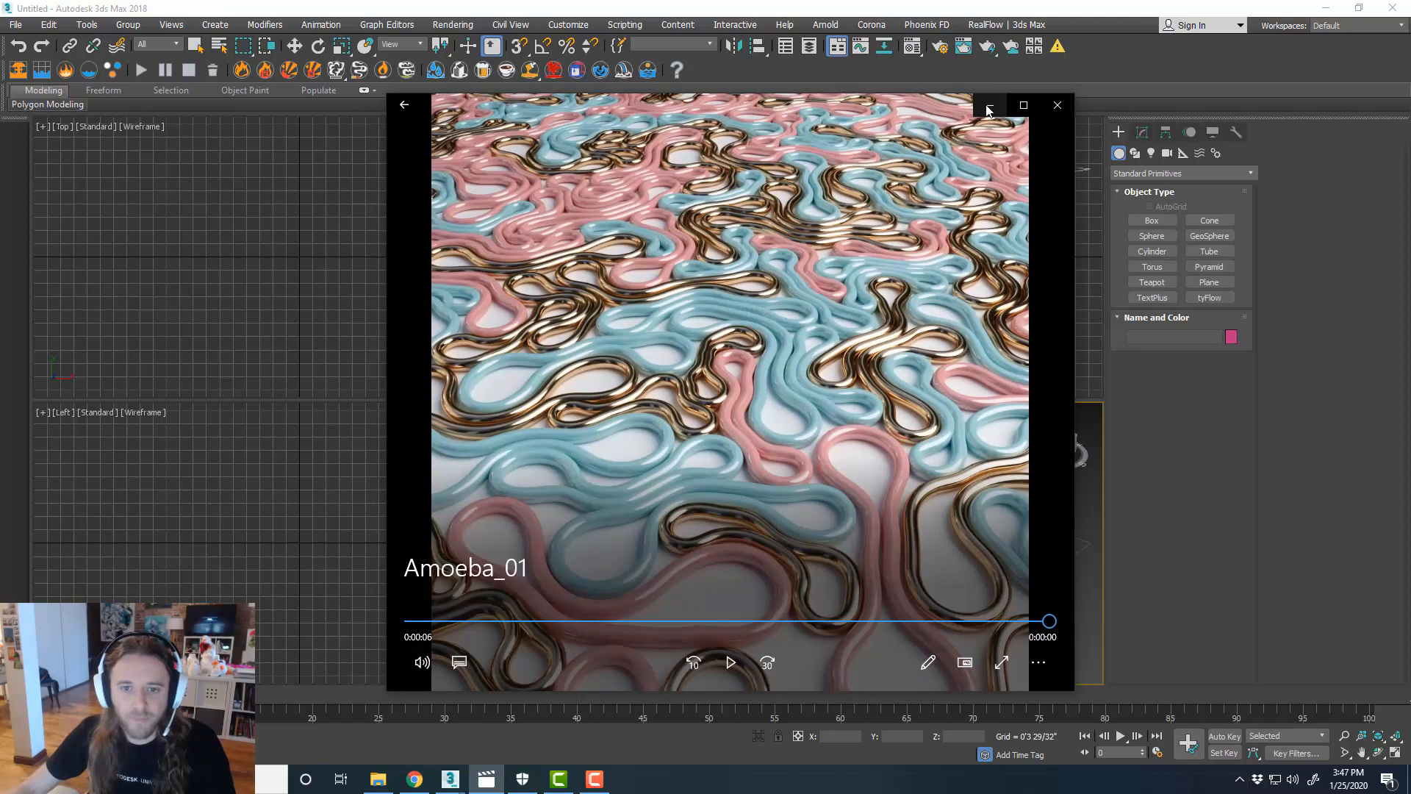
click(1057, 104)
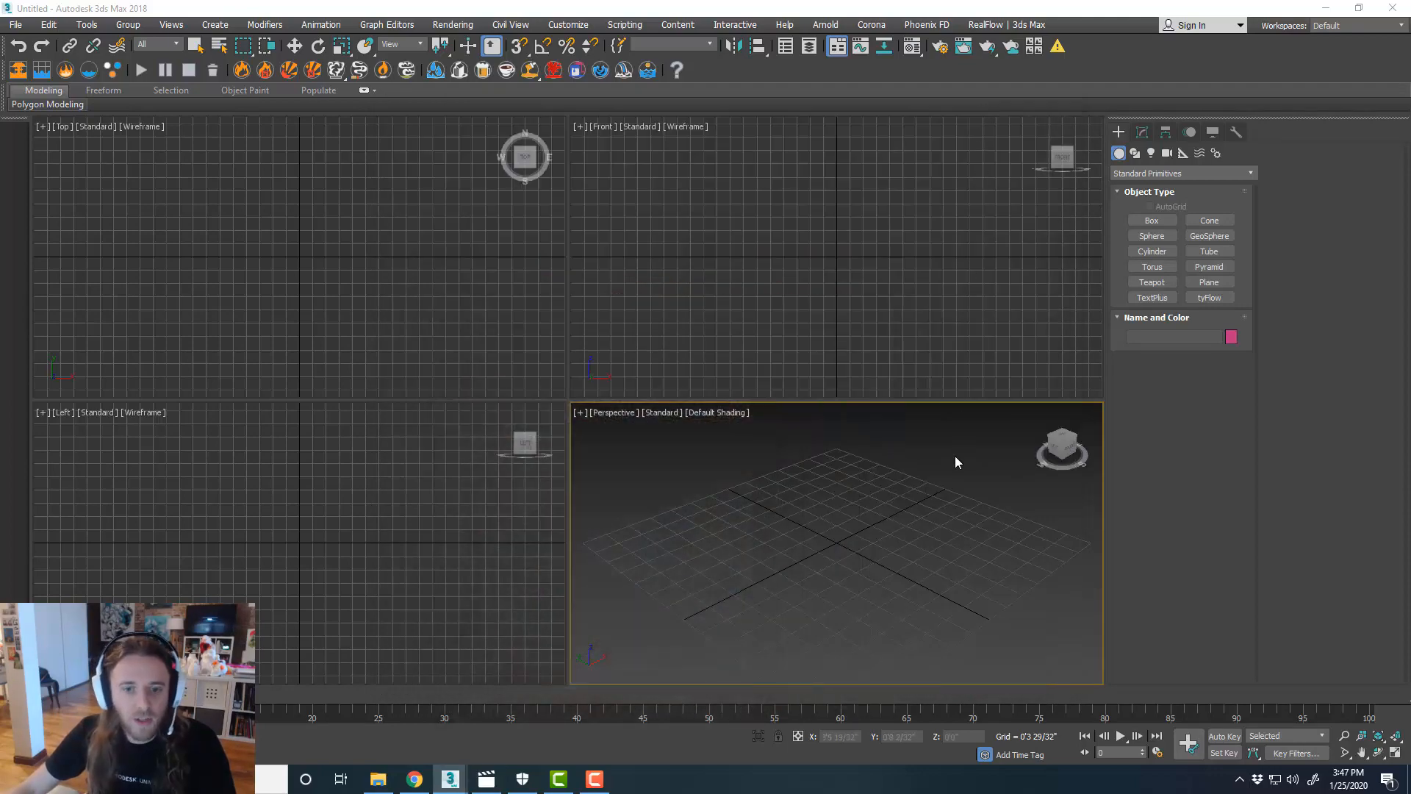
- Maximize the Perspective viewport and set the scene's display units to metric centimeters
key(alt+w)
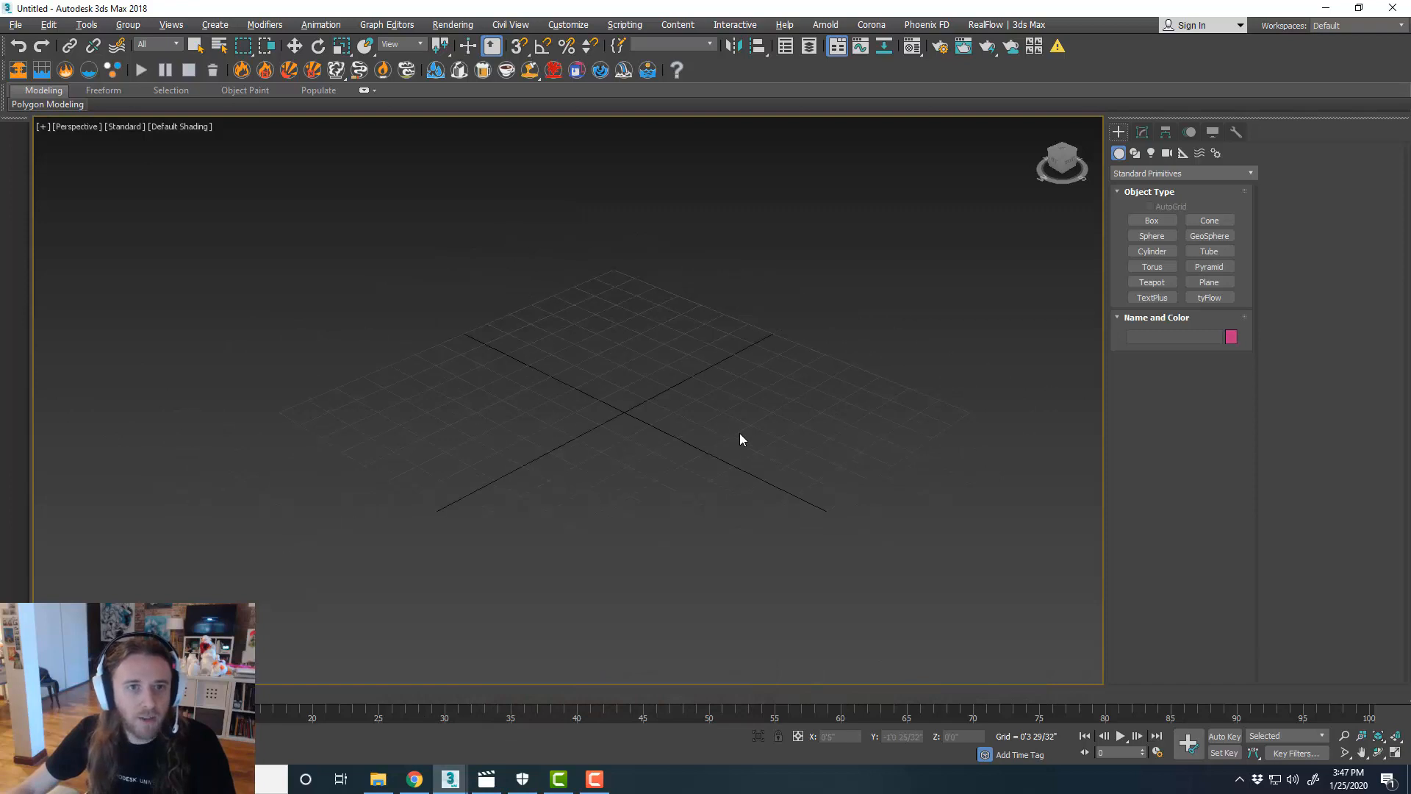
click(570, 26)
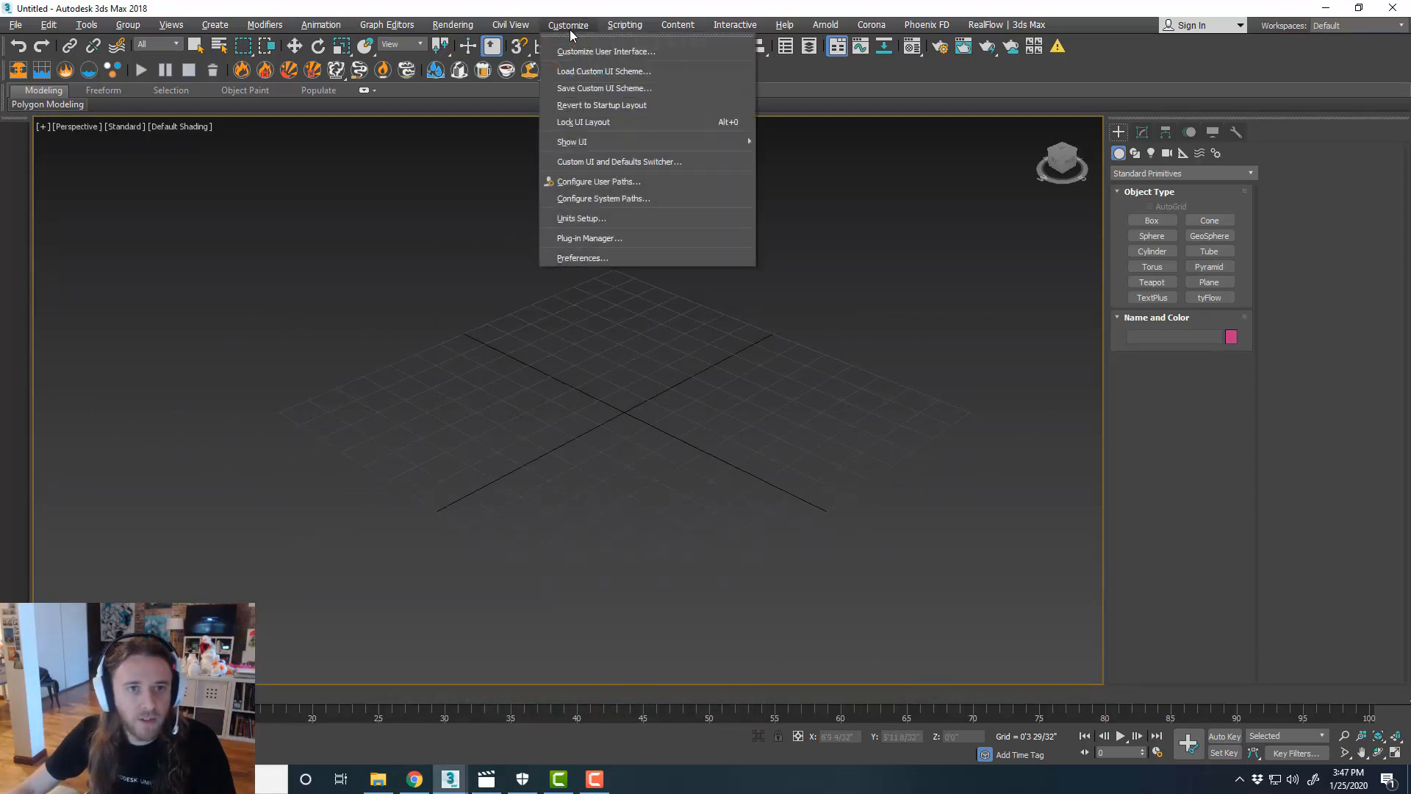
click(609, 218)
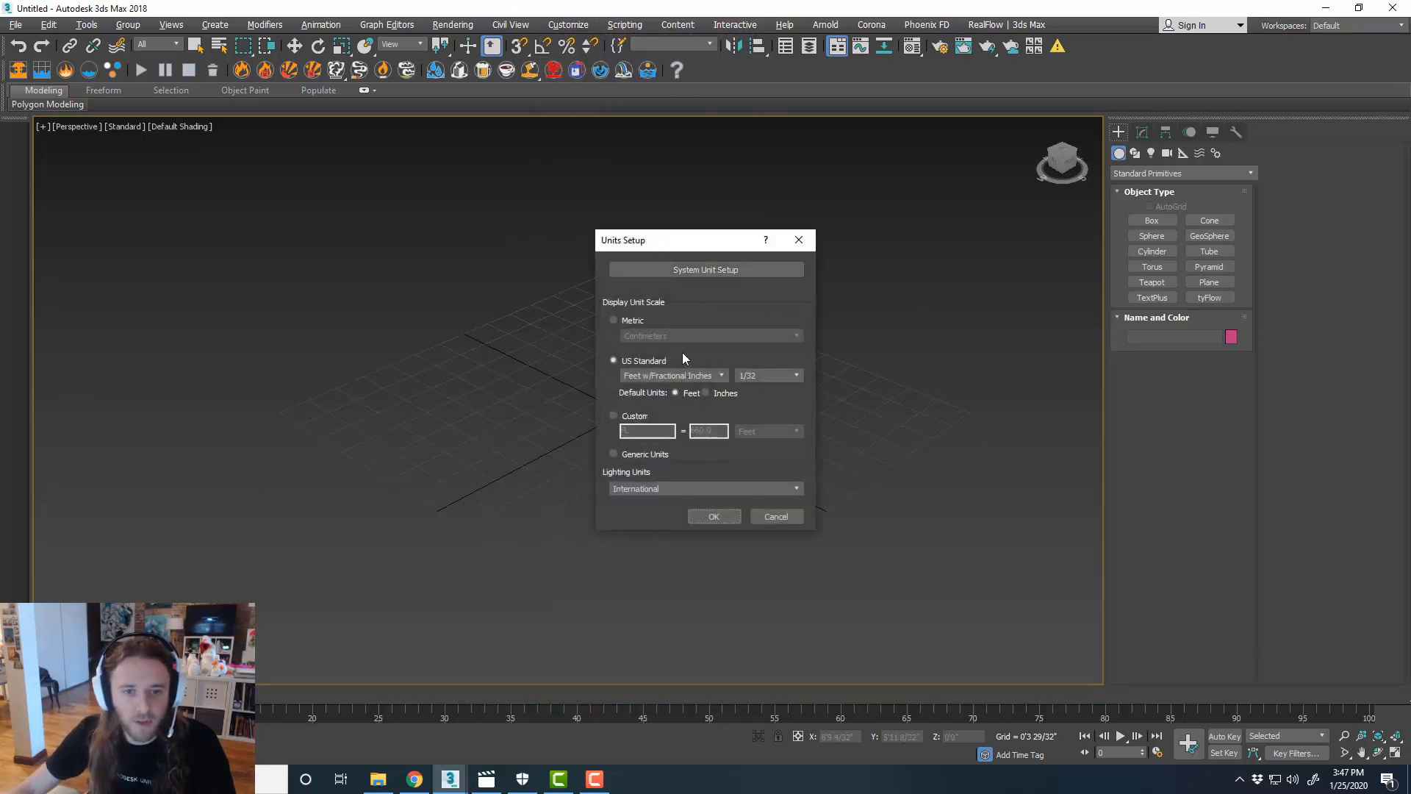
click(682, 323)
click(724, 271)
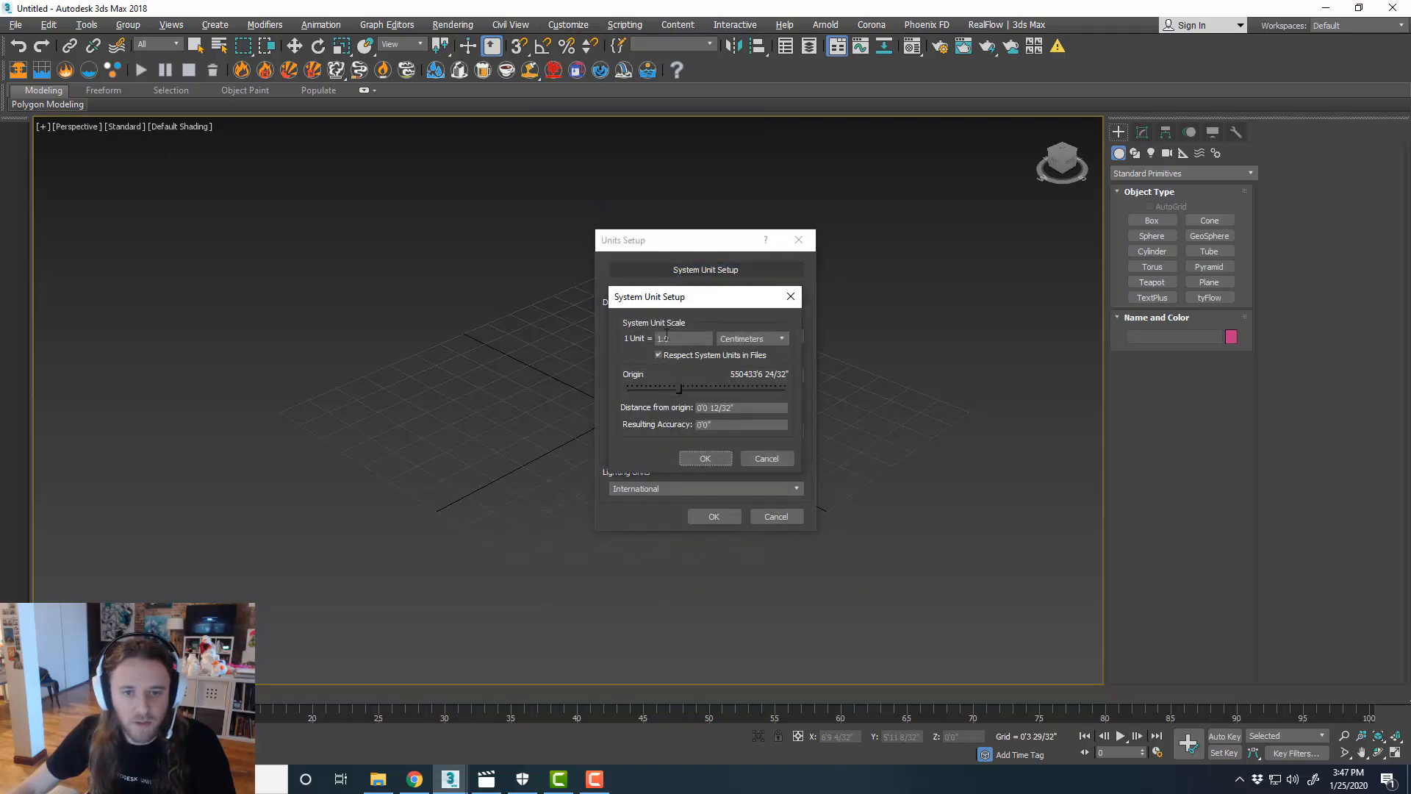
click(707, 459)
click(719, 515)
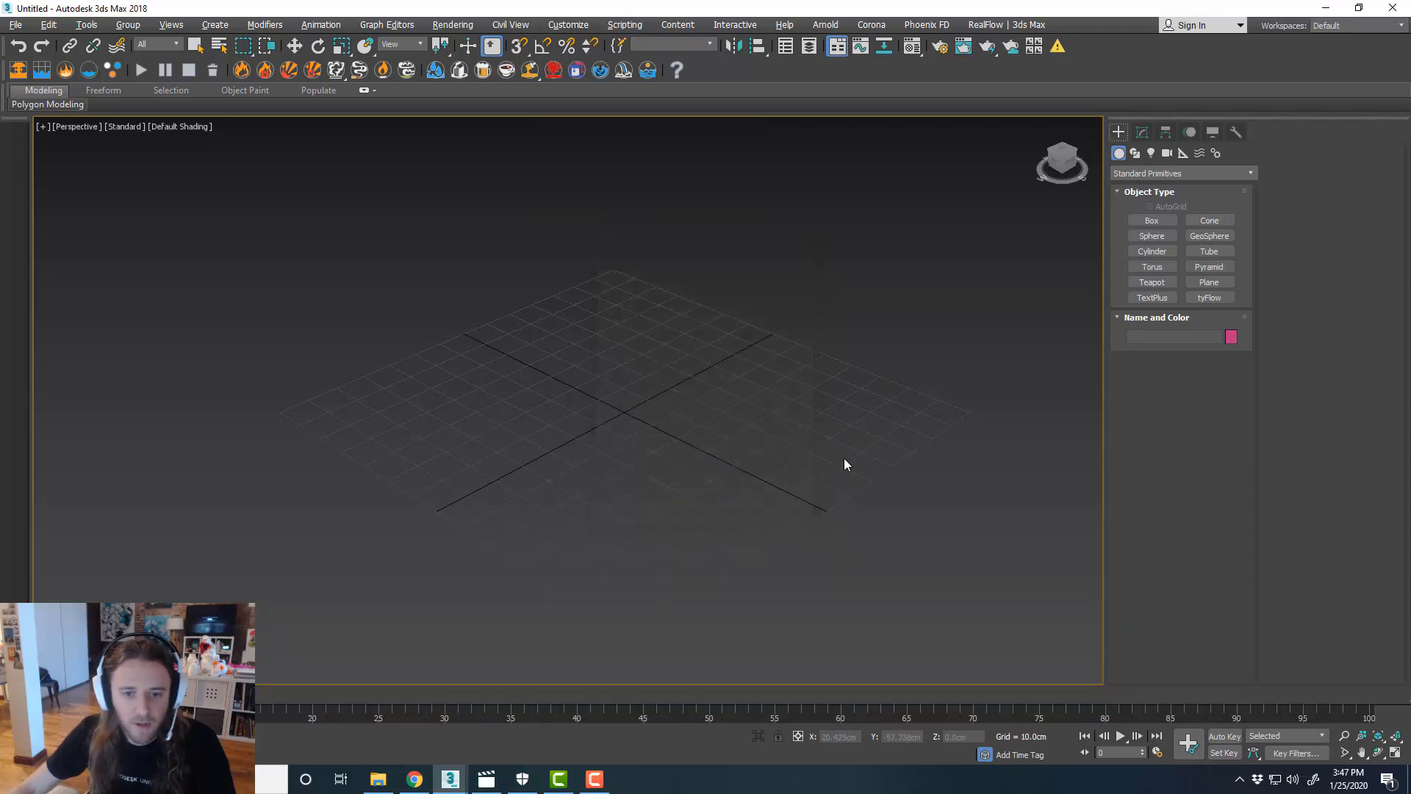
- Create a plane of about 141 × 142 cm over the home grid in the Perspective view
click(1209, 283)
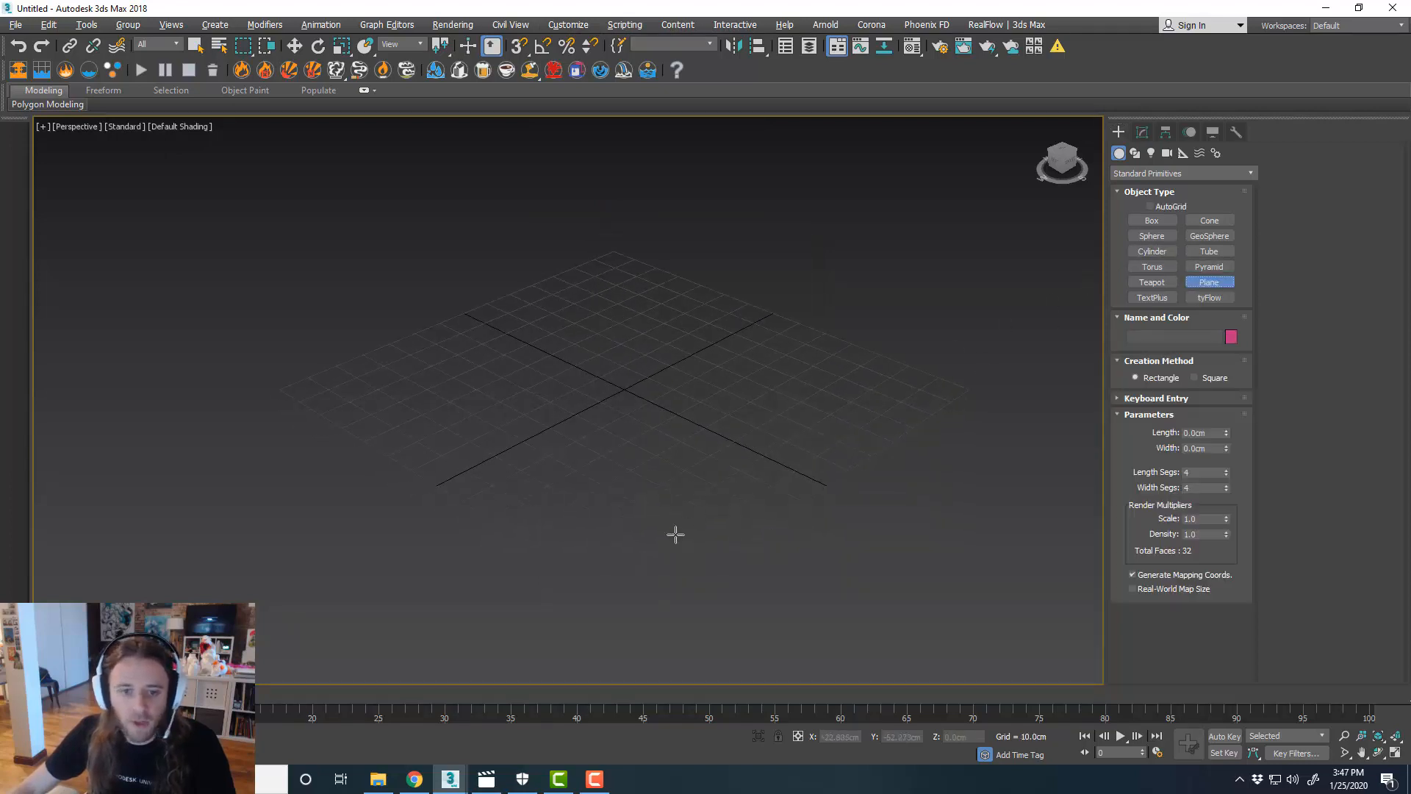
drag(644, 607, 616, 249)
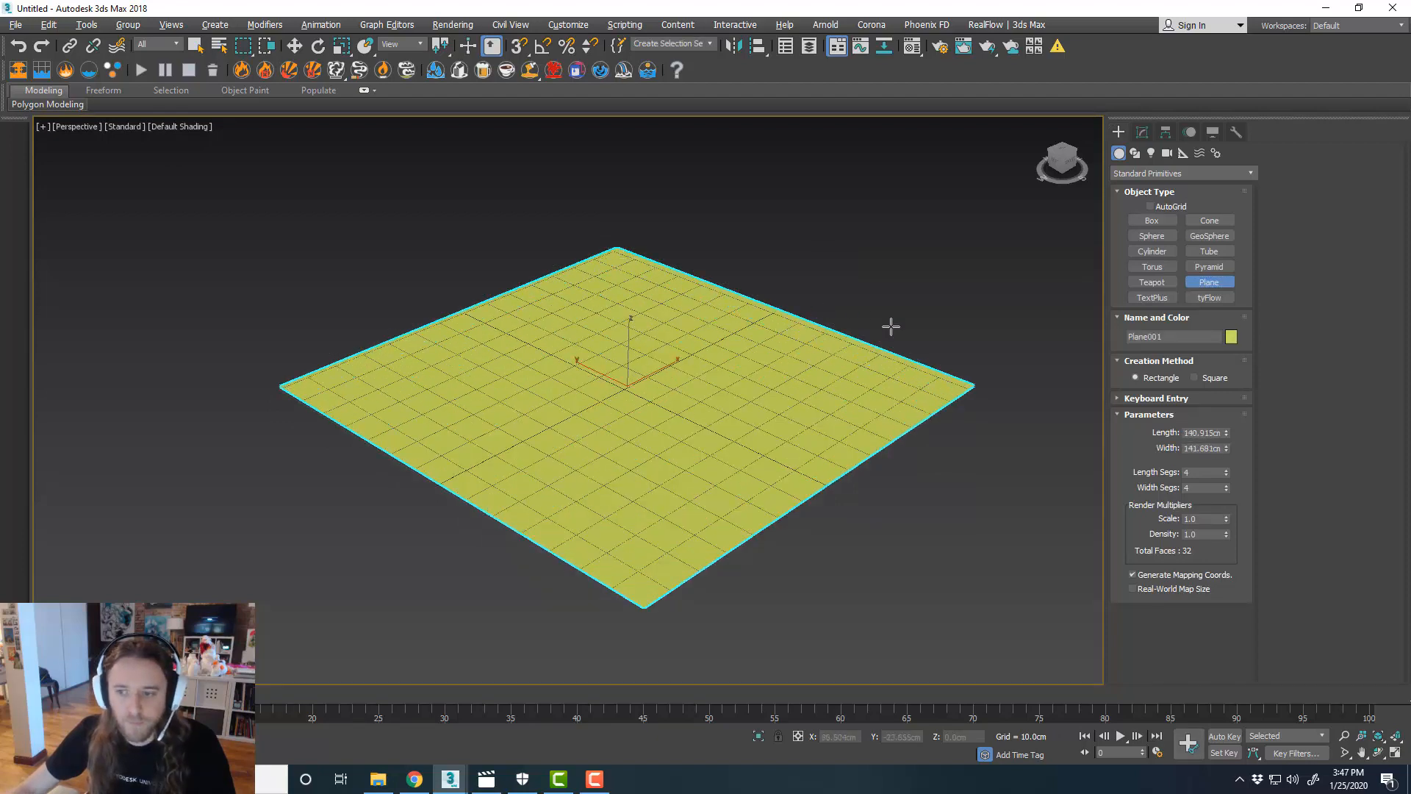
key(w)
- Set the plane's length and width to 300 cm each
click(1141, 133)
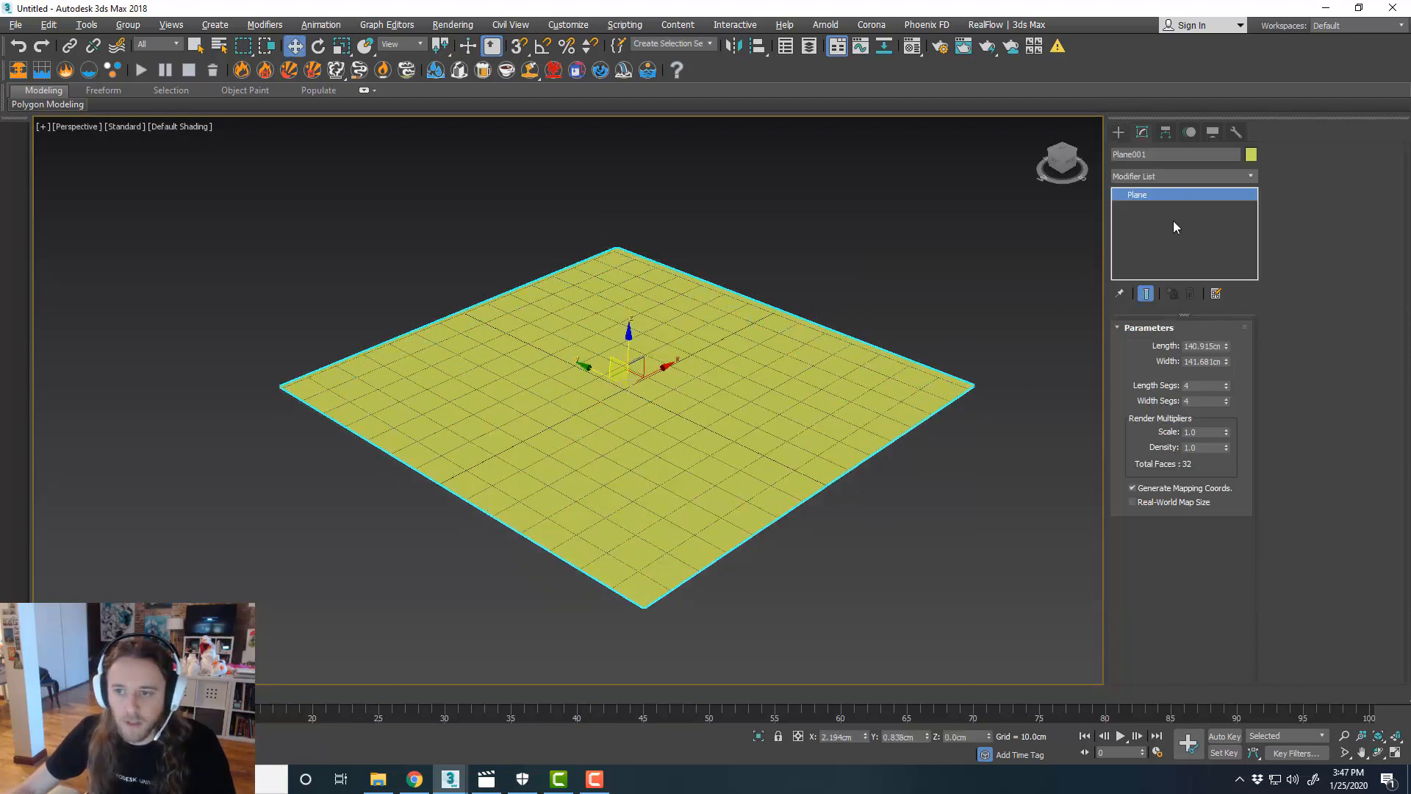
double_click(1187, 345)
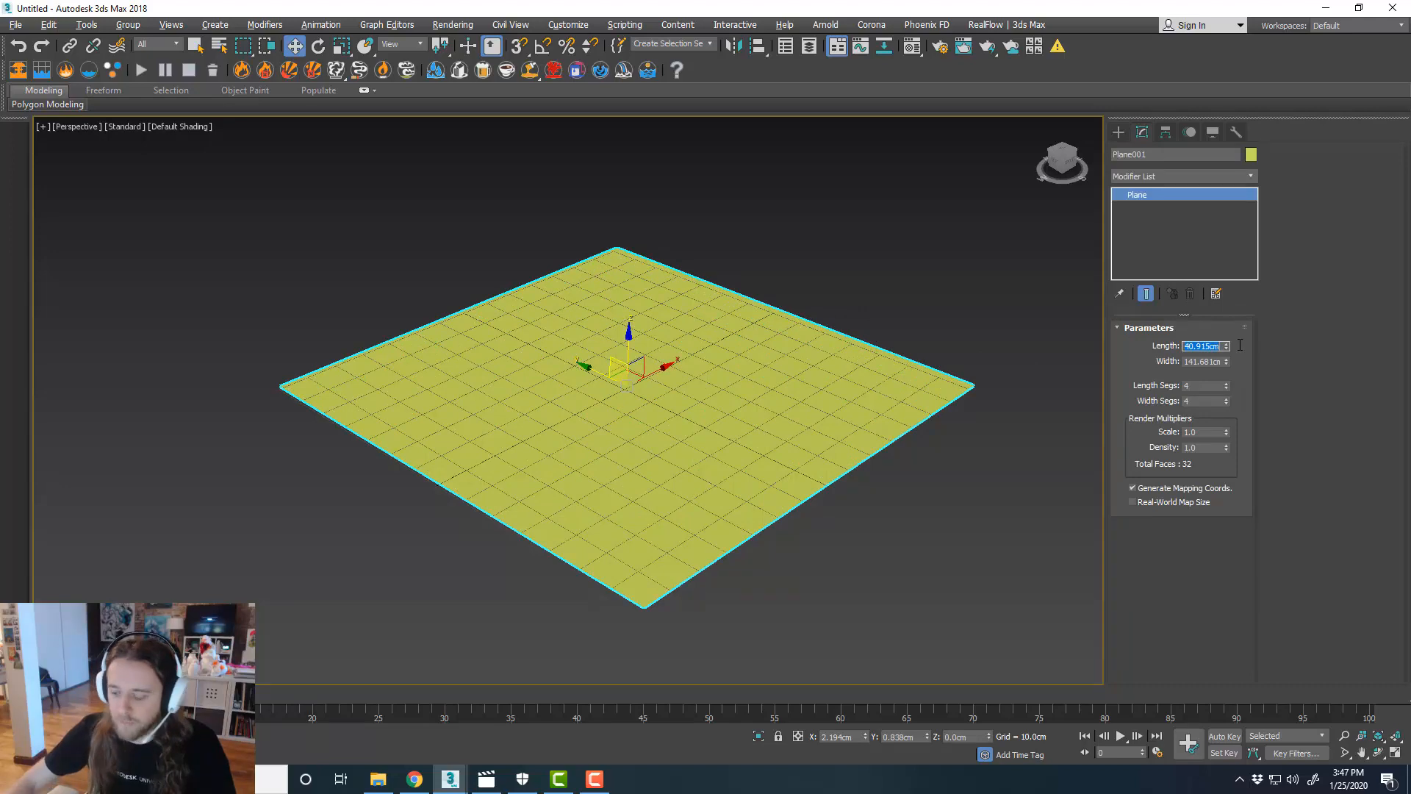
key(BackSpace)
text(300)
key(Tab)
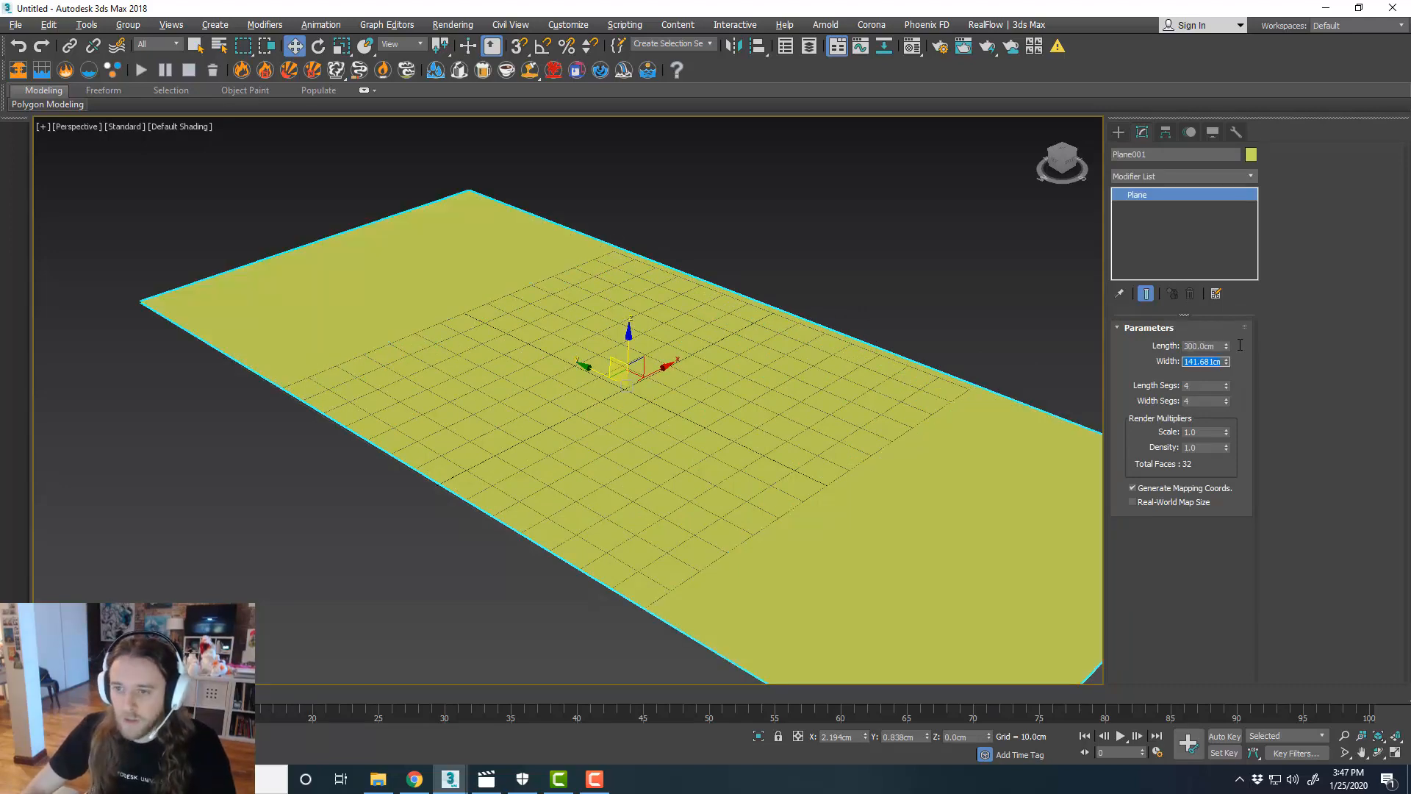
text(300)
key(Tab)
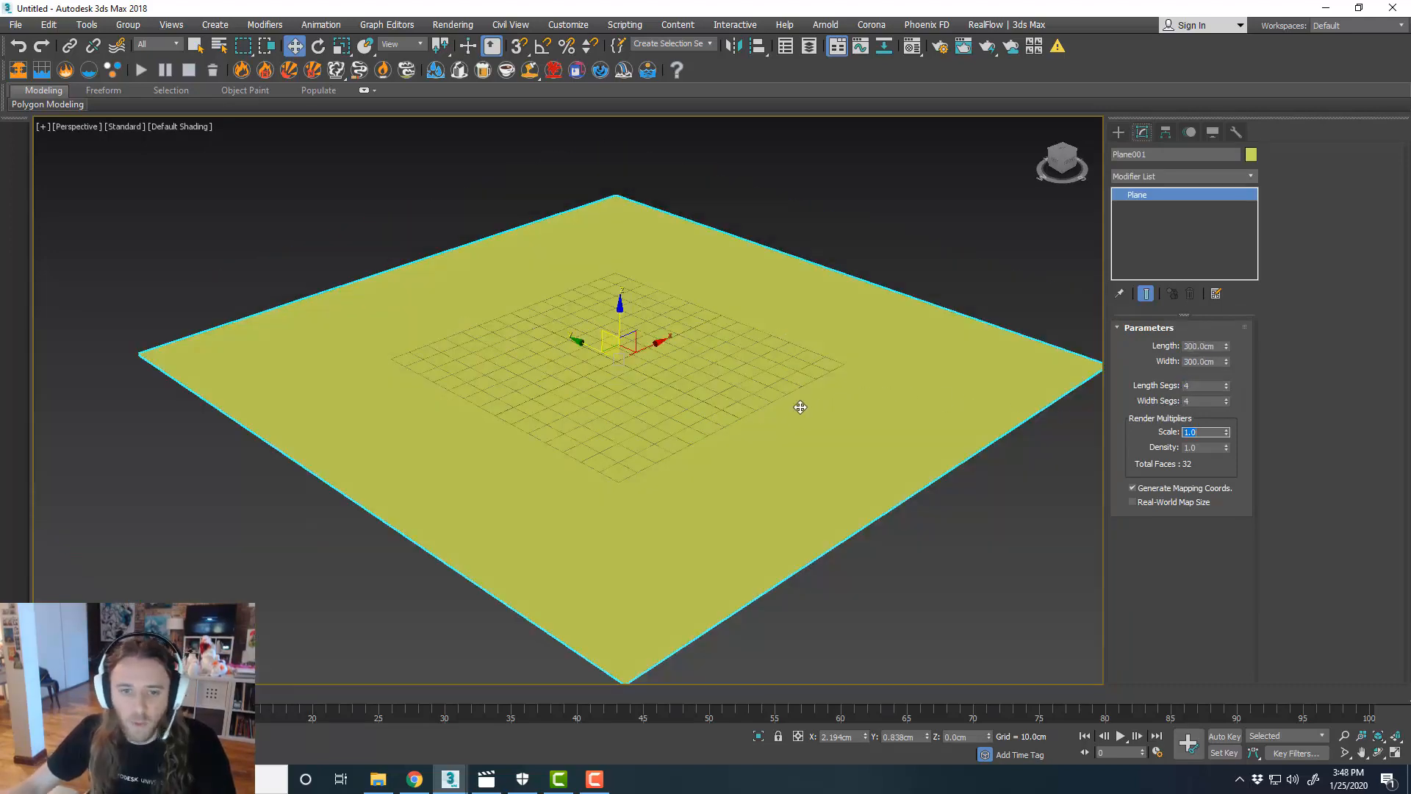
- Display edged faces in the Perspective viewport and leave the plane deselected
alt+middle_drag(800, 407, 820, 399)
click(159, 136)
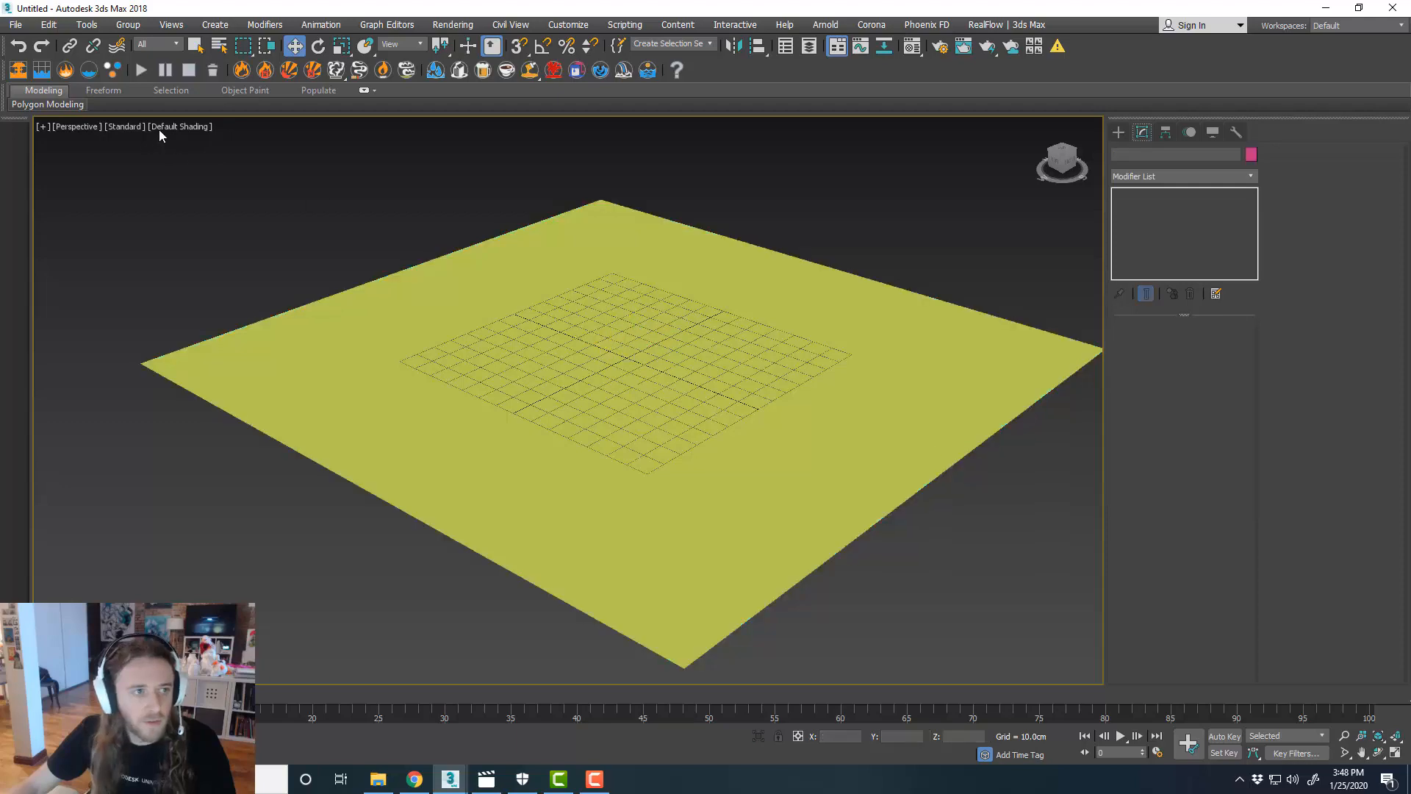
click(159, 128)
click(199, 291)
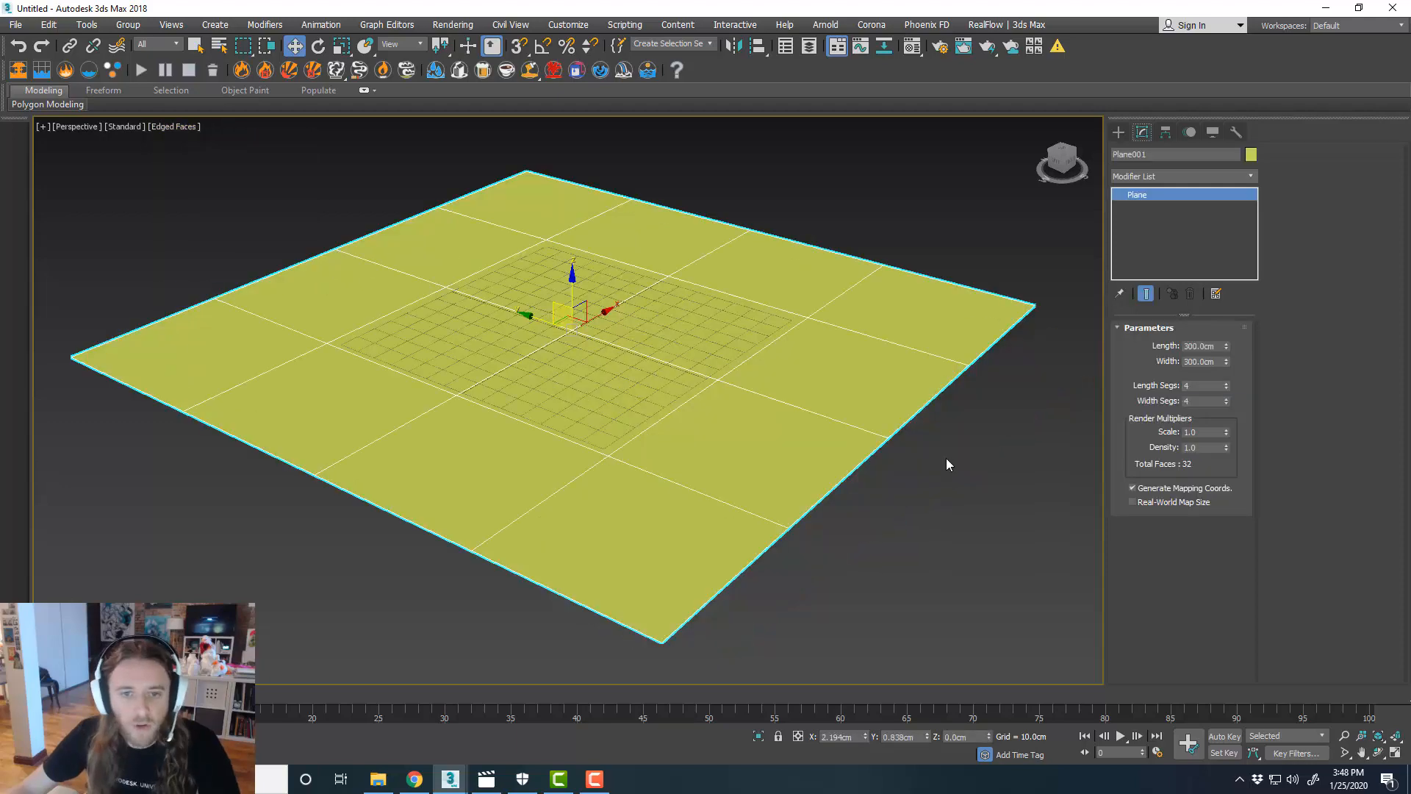
click(946, 457)
middle_drag(963, 515, 973, 513)
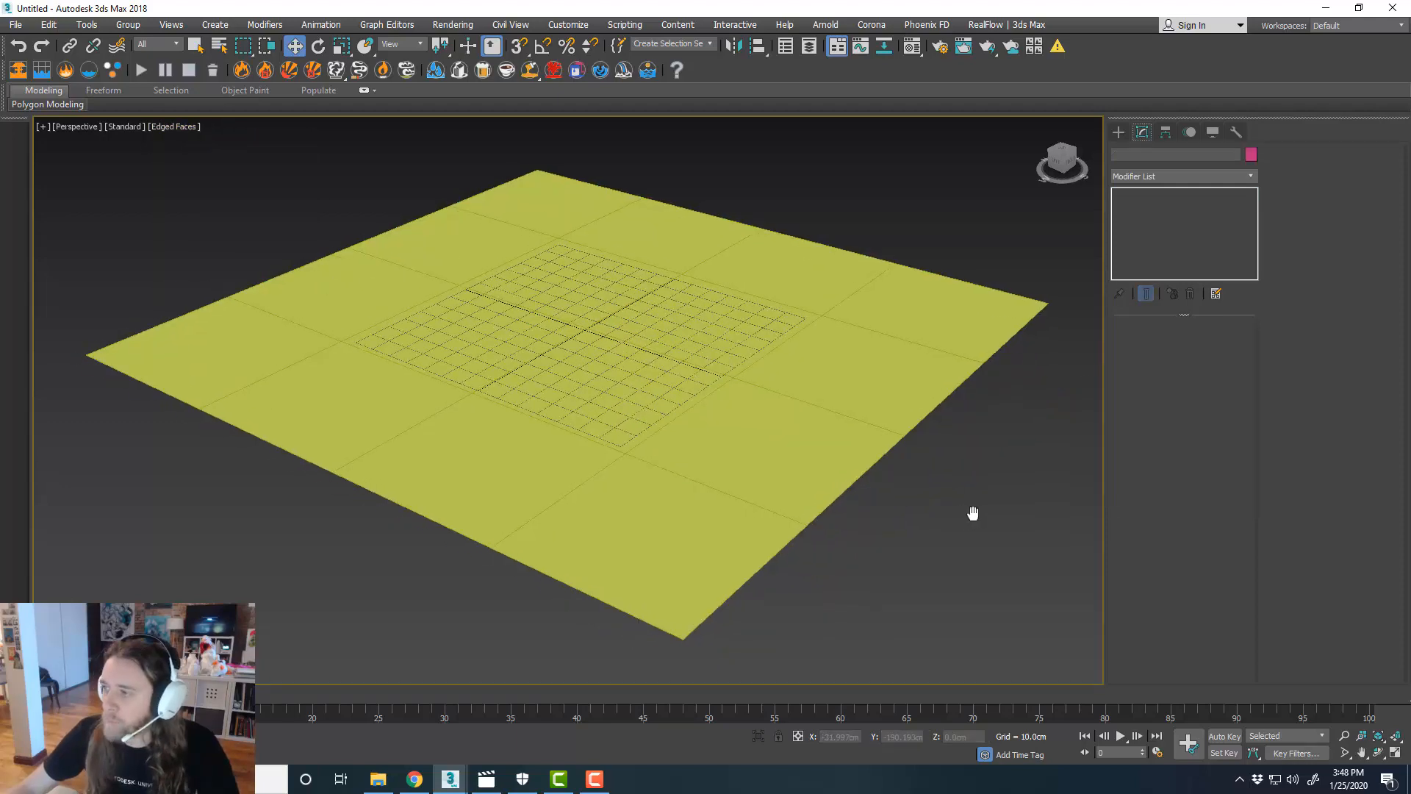
middle_drag(1004, 433, 979, 416)
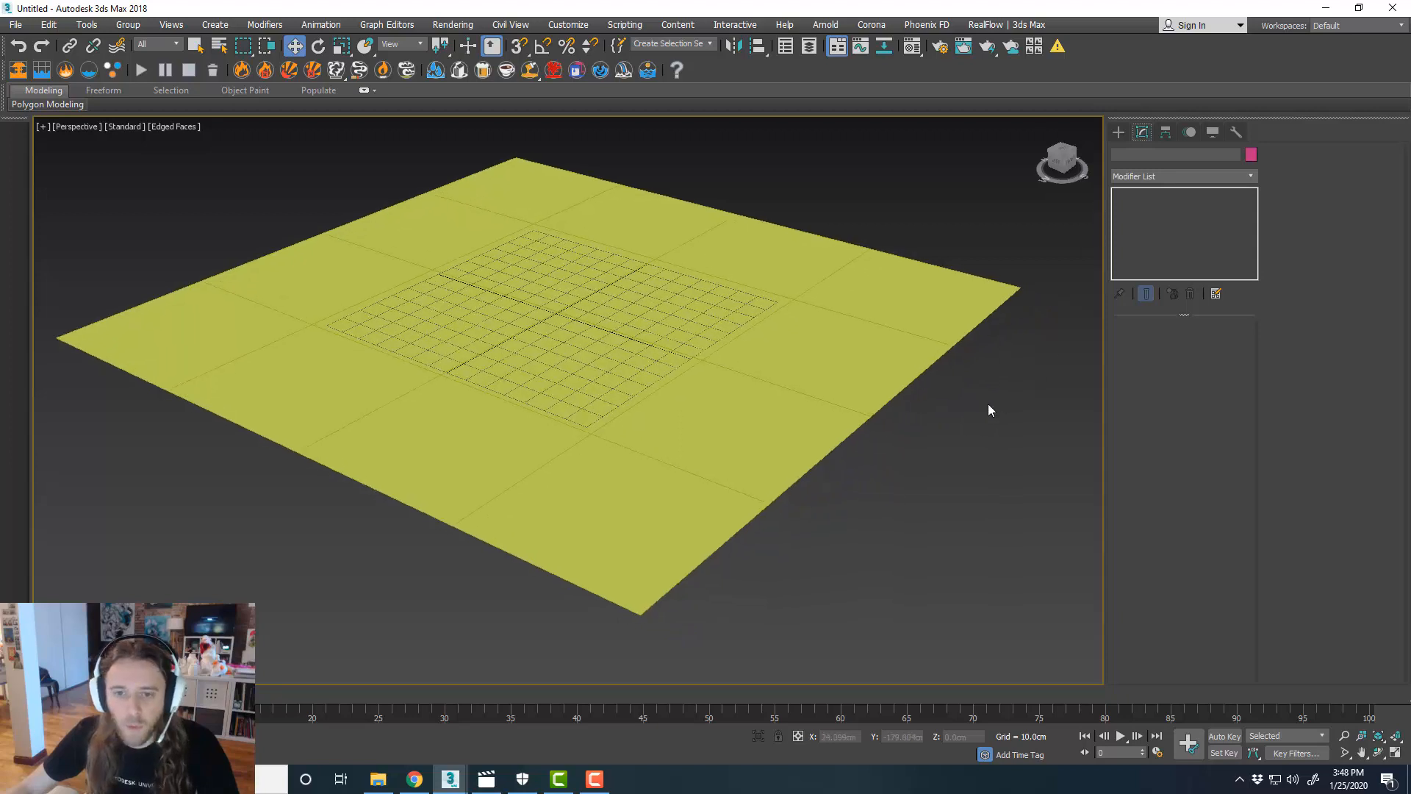
- Draw a circle spline with a radius of about 10 cm on the grid just outside the plane's edge
click(1117, 132)
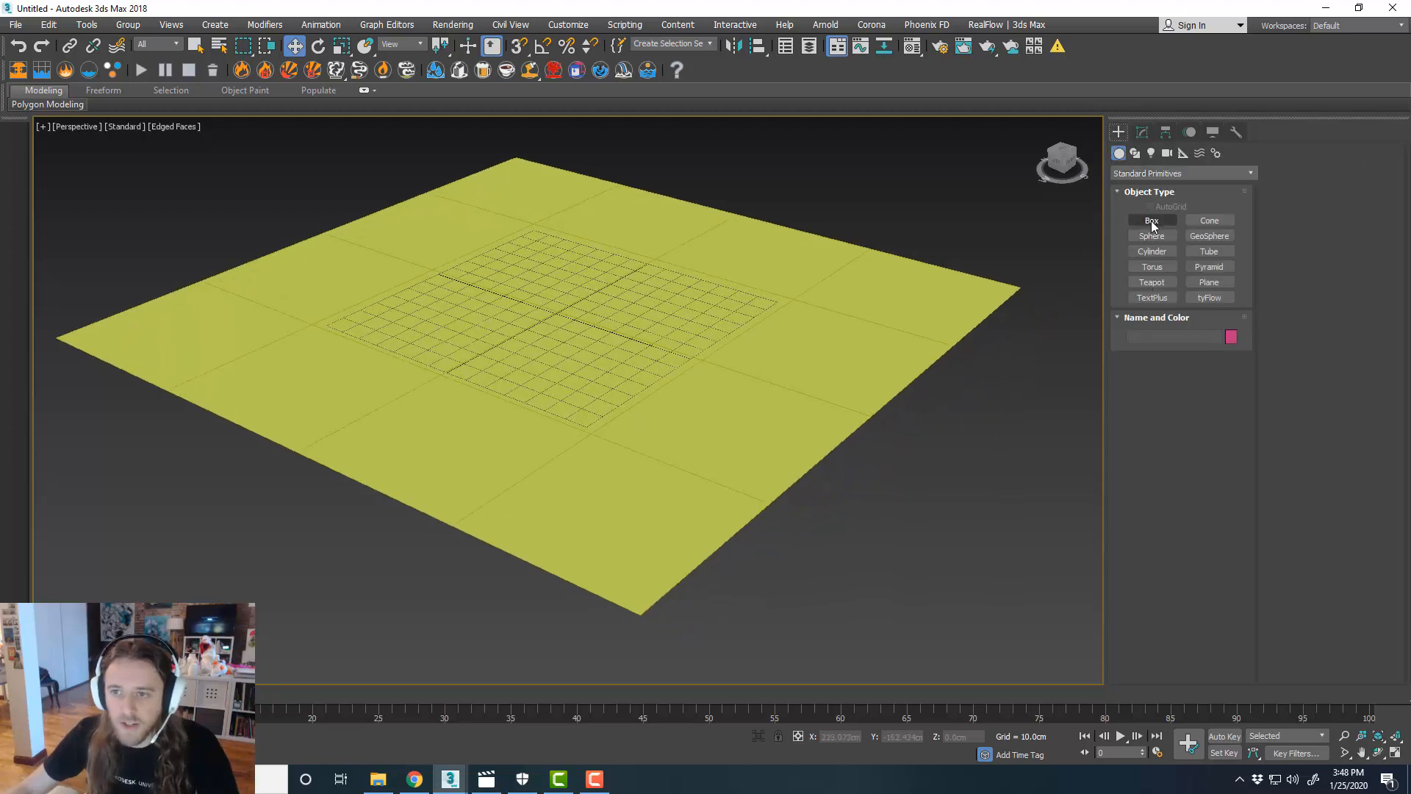
click(1135, 154)
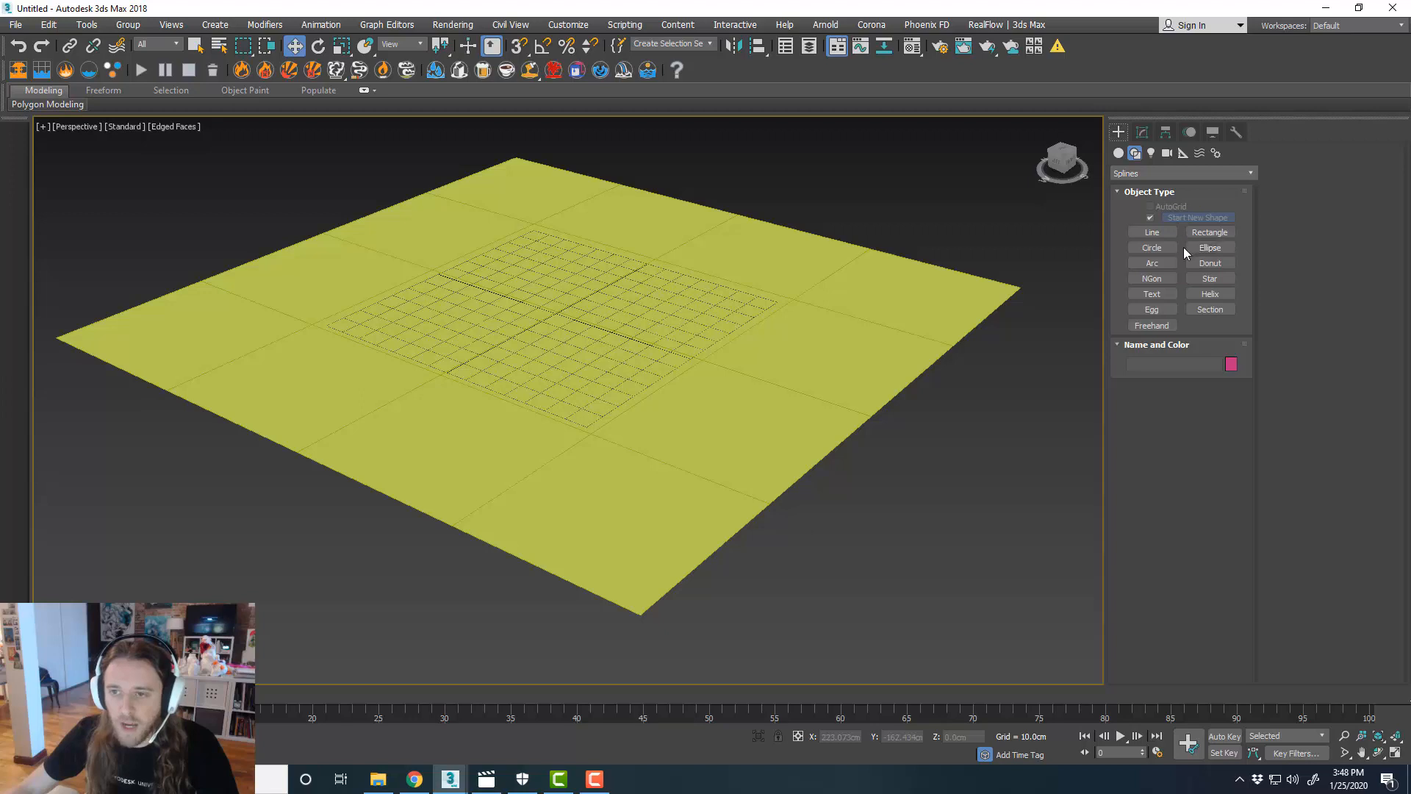
click(1159, 252)
drag(975, 410, 996, 407)
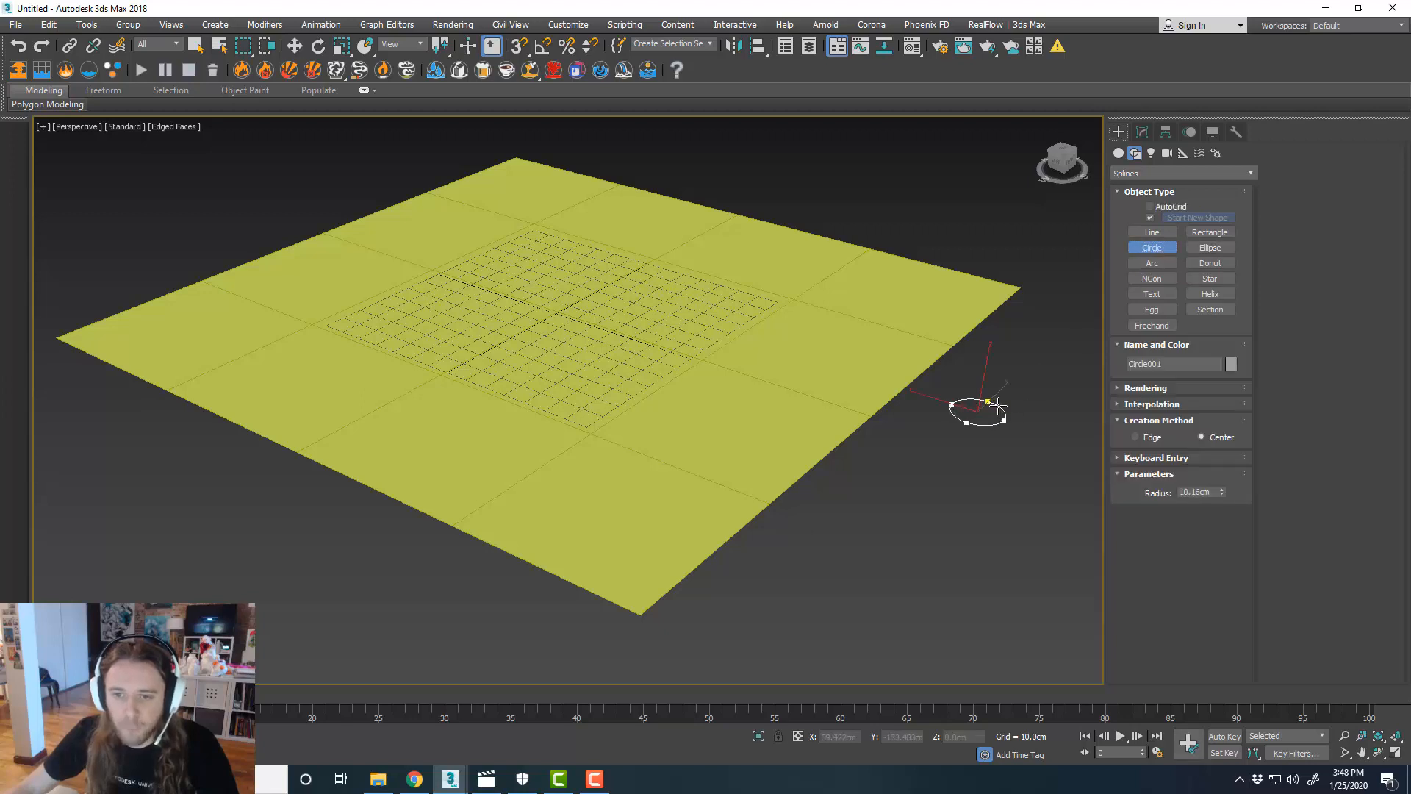
middle_drag(986, 443, 982, 439)
key(w)
- Set the circle's radius to 8 cm and deselect it
click(1141, 134)
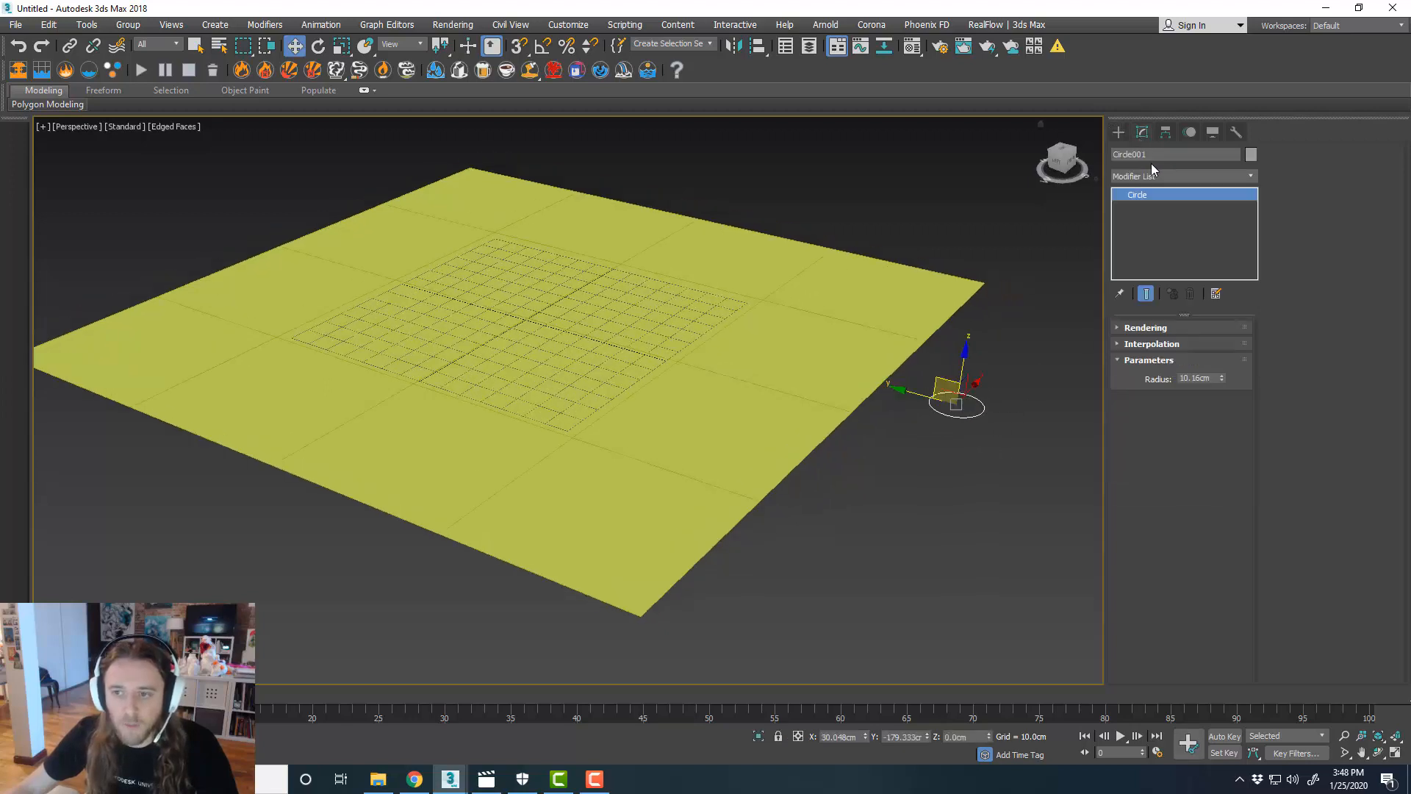
double_click(1212, 380)
text(8)
key(Return)
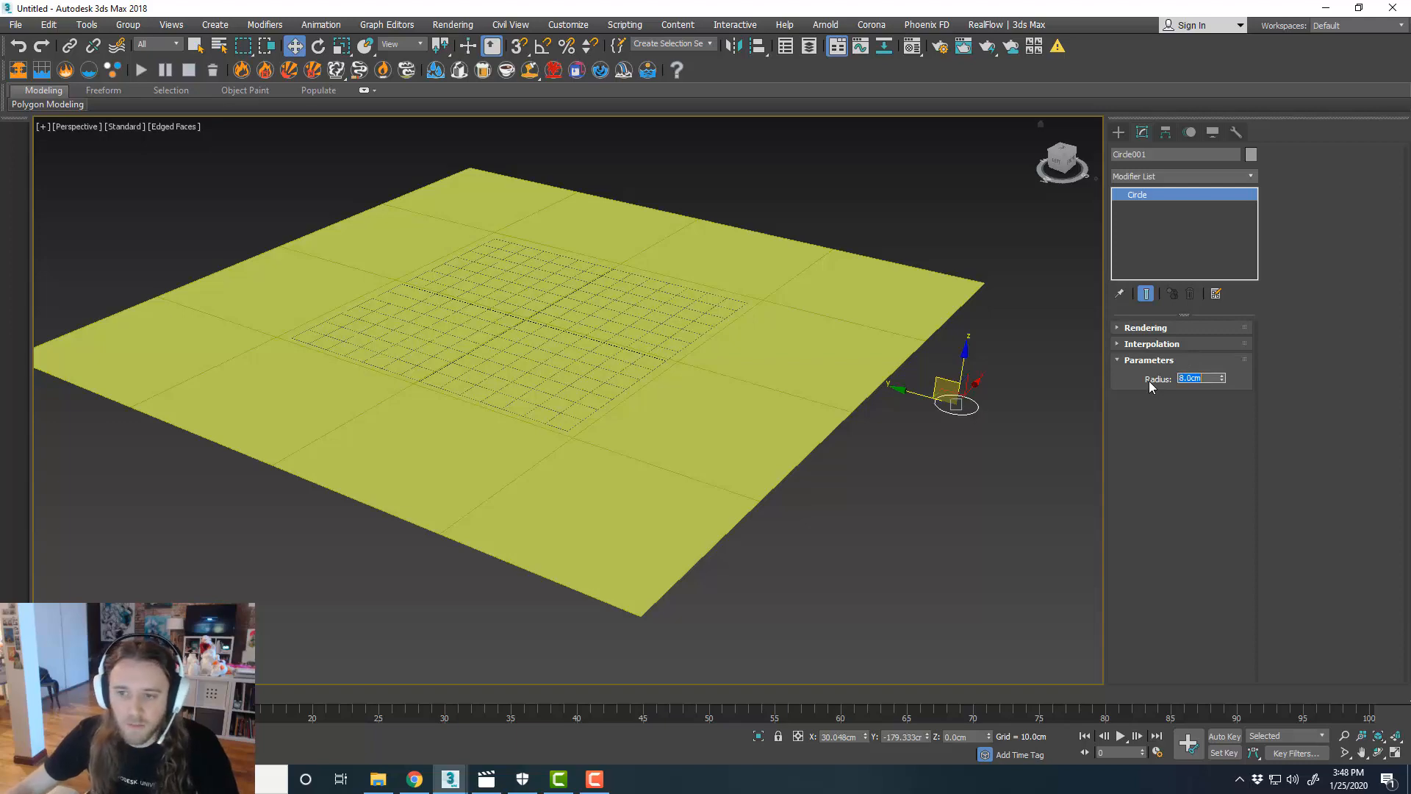
alt+middle_drag(914, 435, 1009, 450)
click(903, 447)
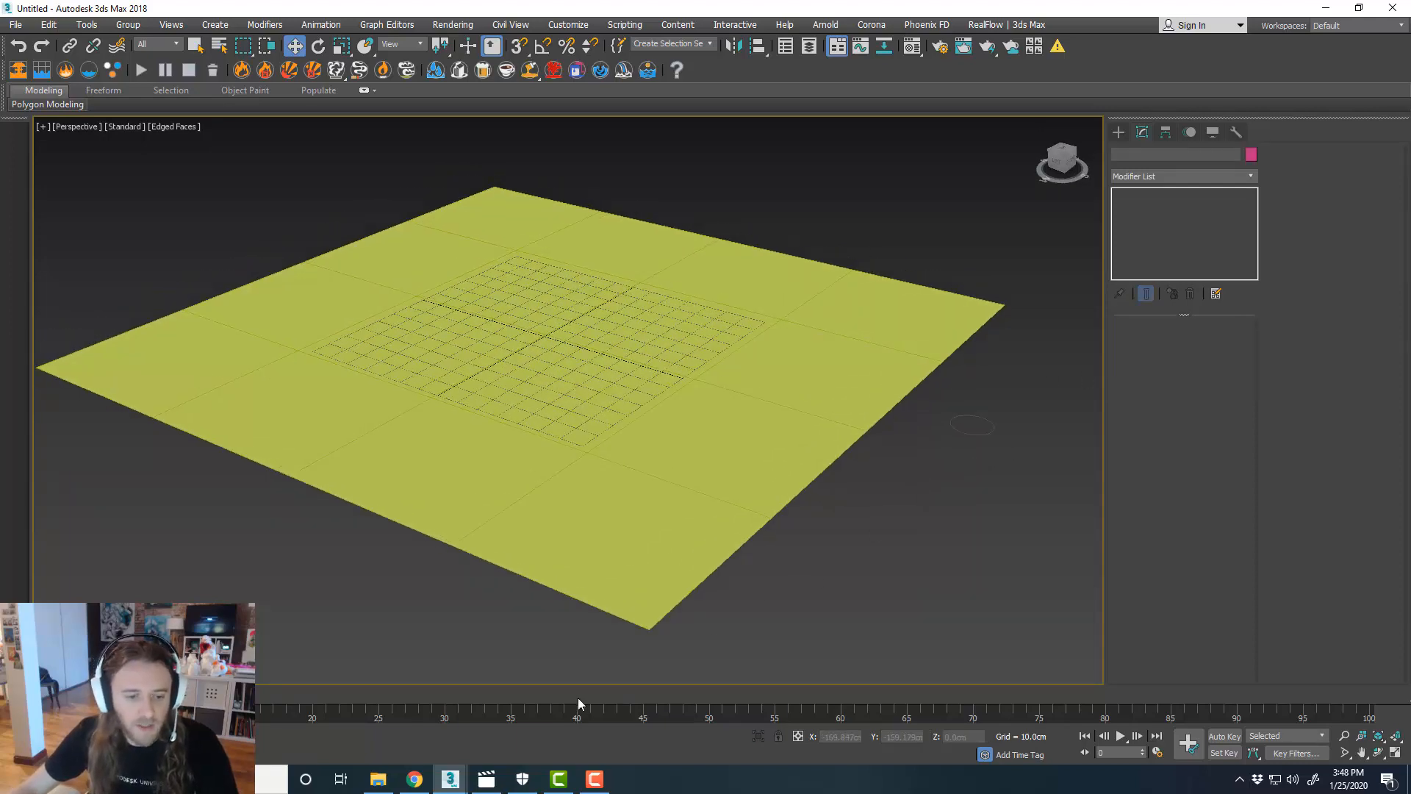
- Switch to the Amoeba_01 reference video, examine how the rings deform midway, and return to the 3ds Max scene
click(485, 779)
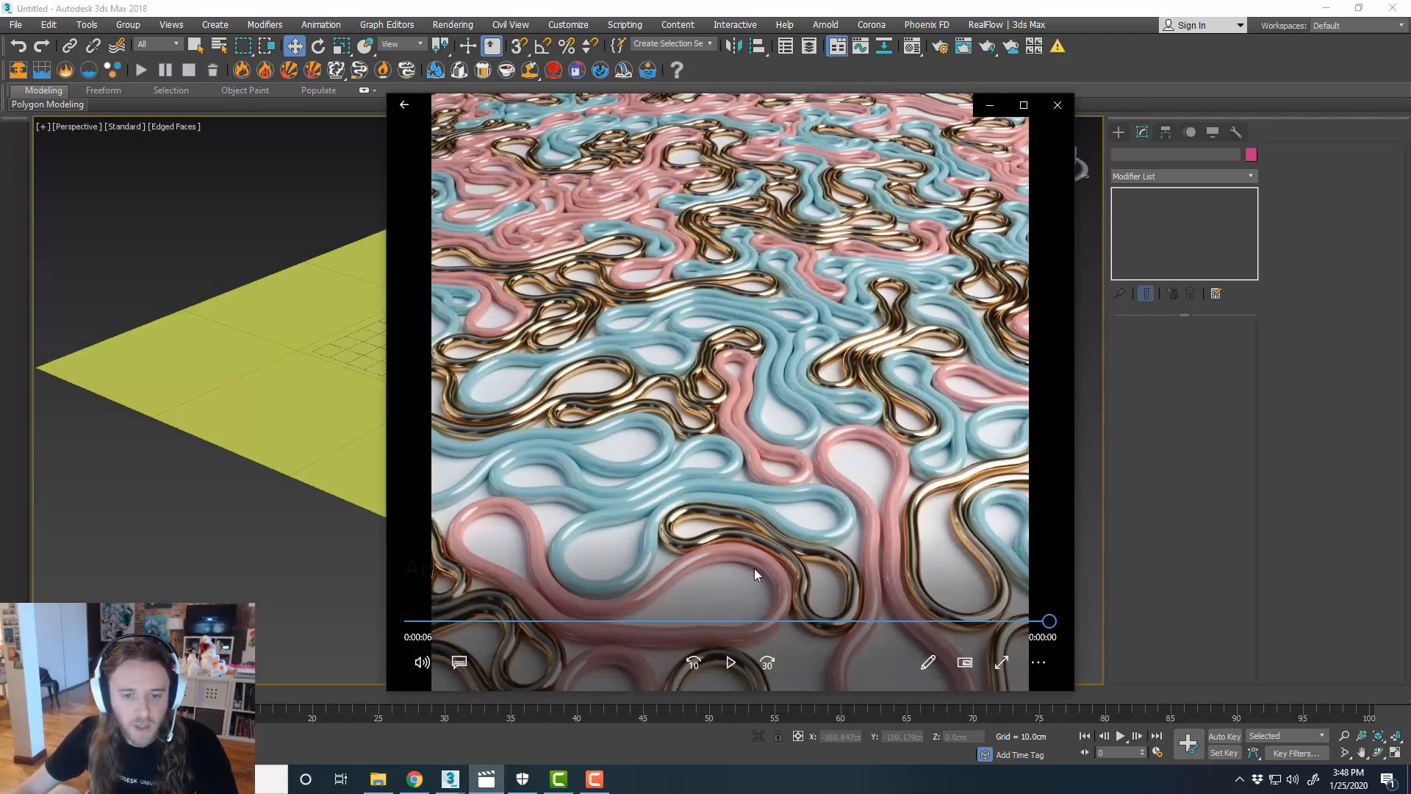
drag(739, 621, 627, 624)
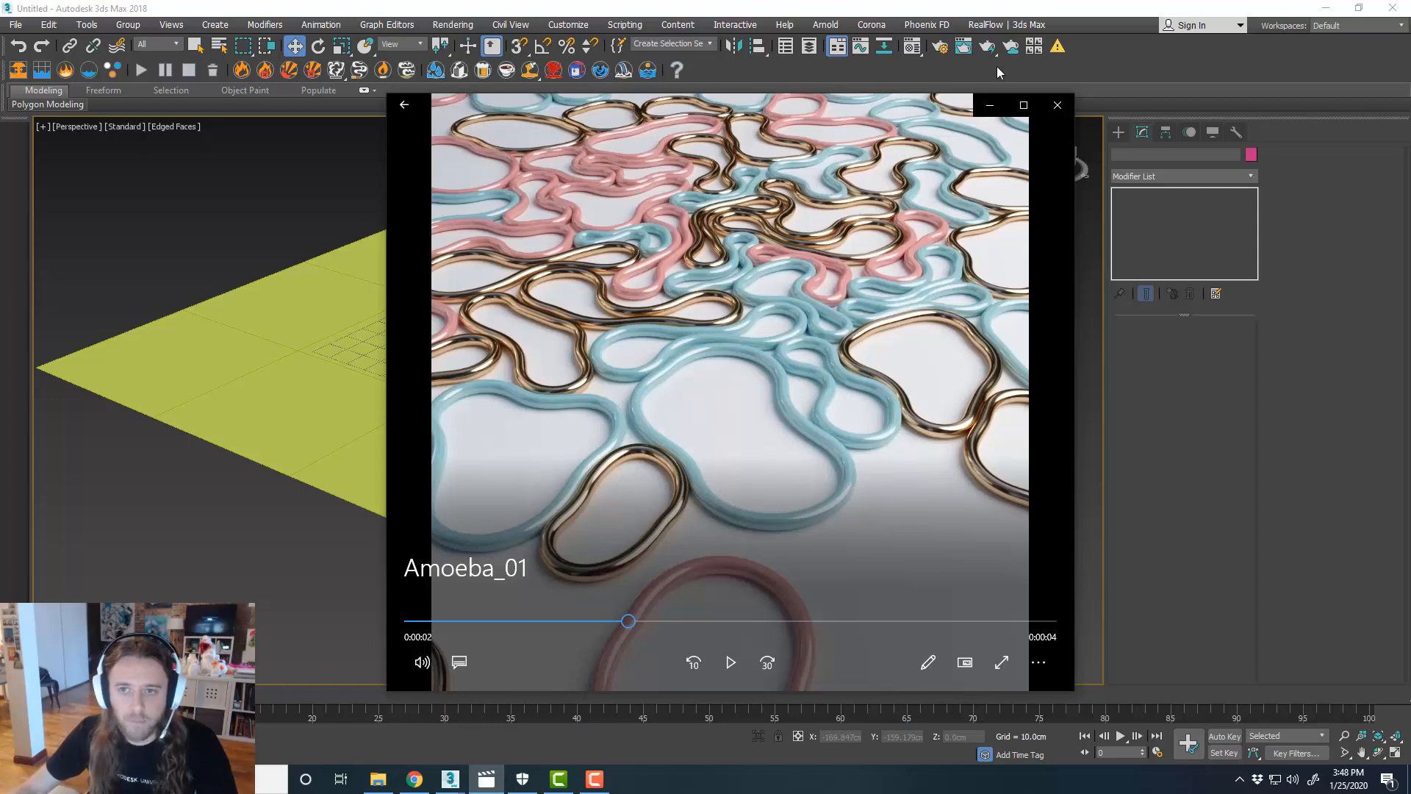
click(989, 106)
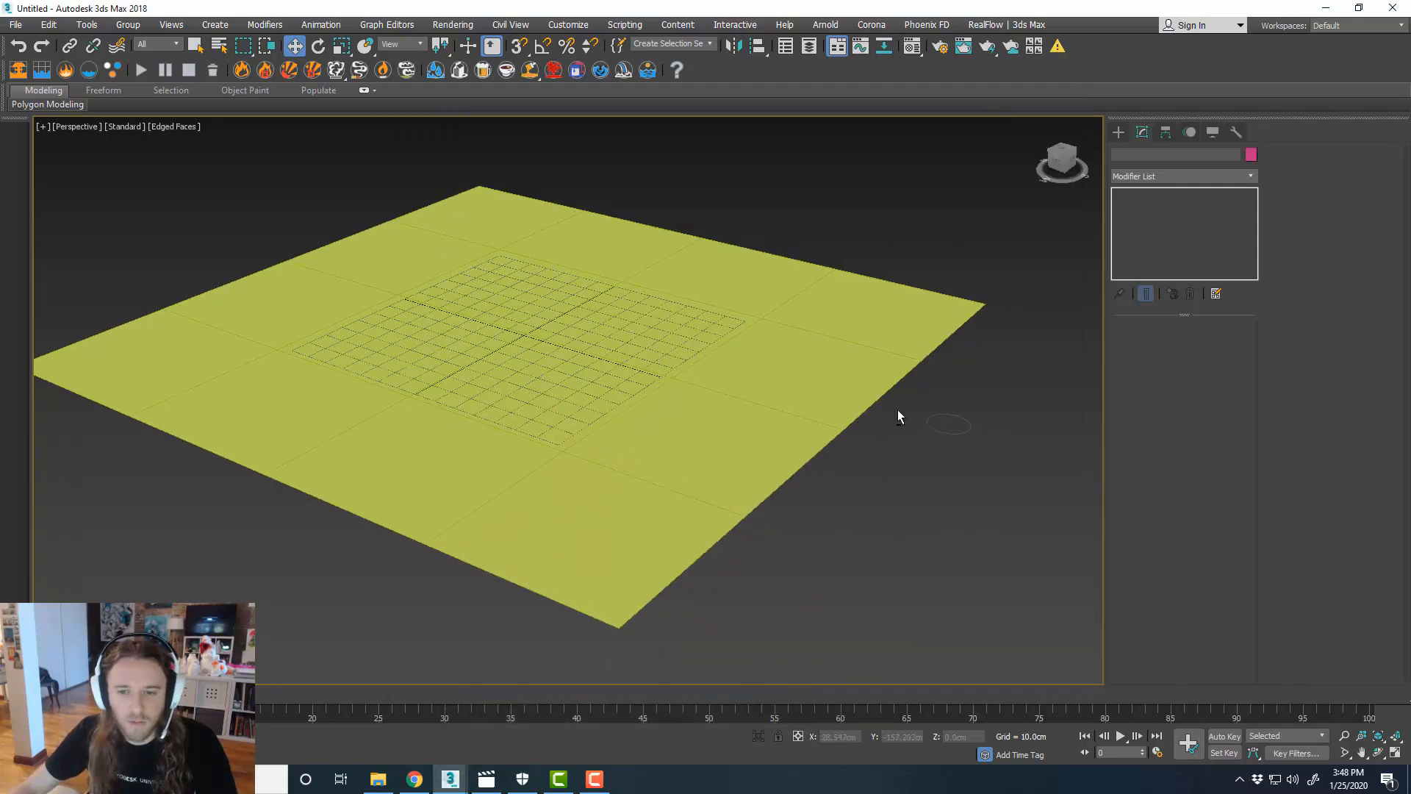
alt+middle_drag(897, 410, 898, 414)
middle_drag(879, 363, 932, 416)
click(969, 406)
click(981, 438)
- Create a tyFlow object beside the plane, near the circle
click(1118, 132)
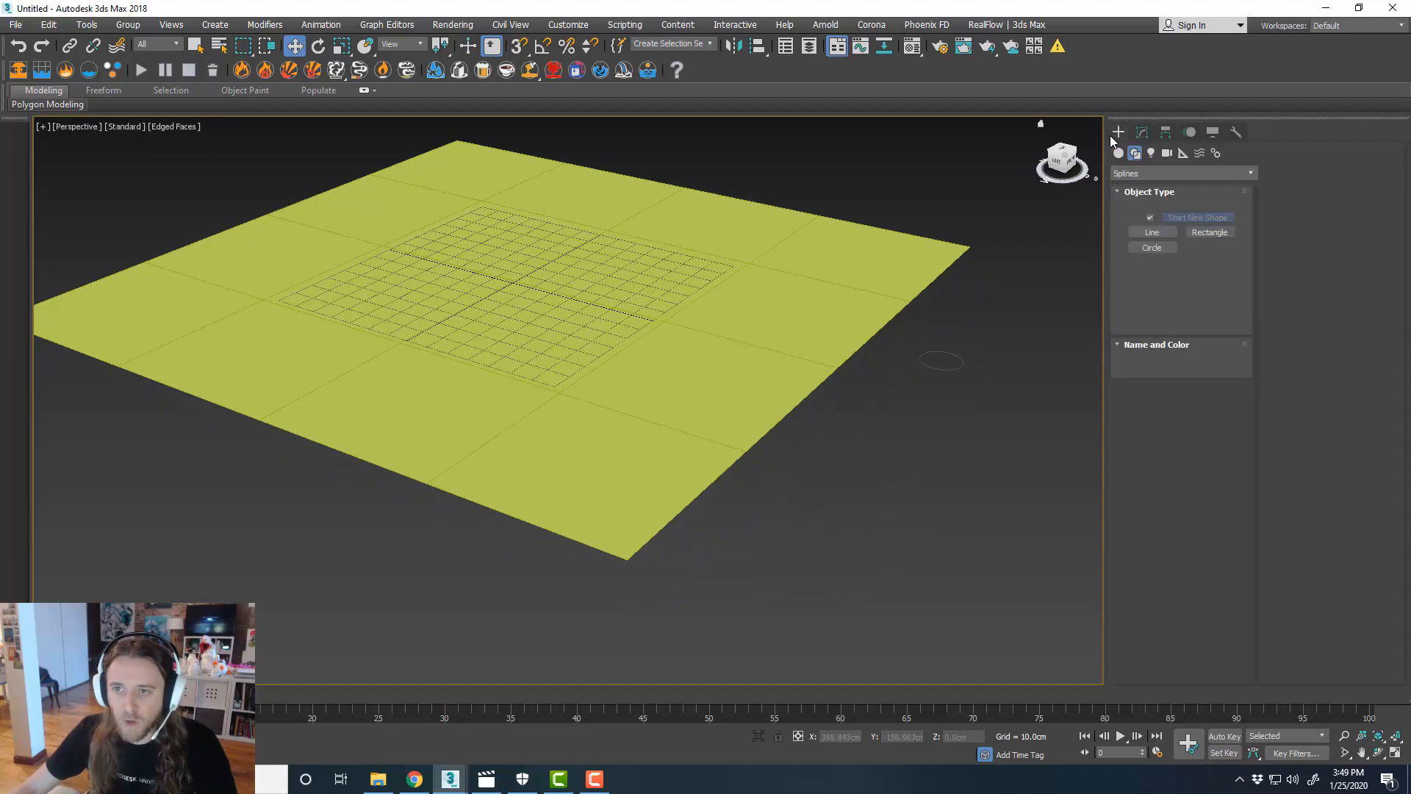
click(1212, 297)
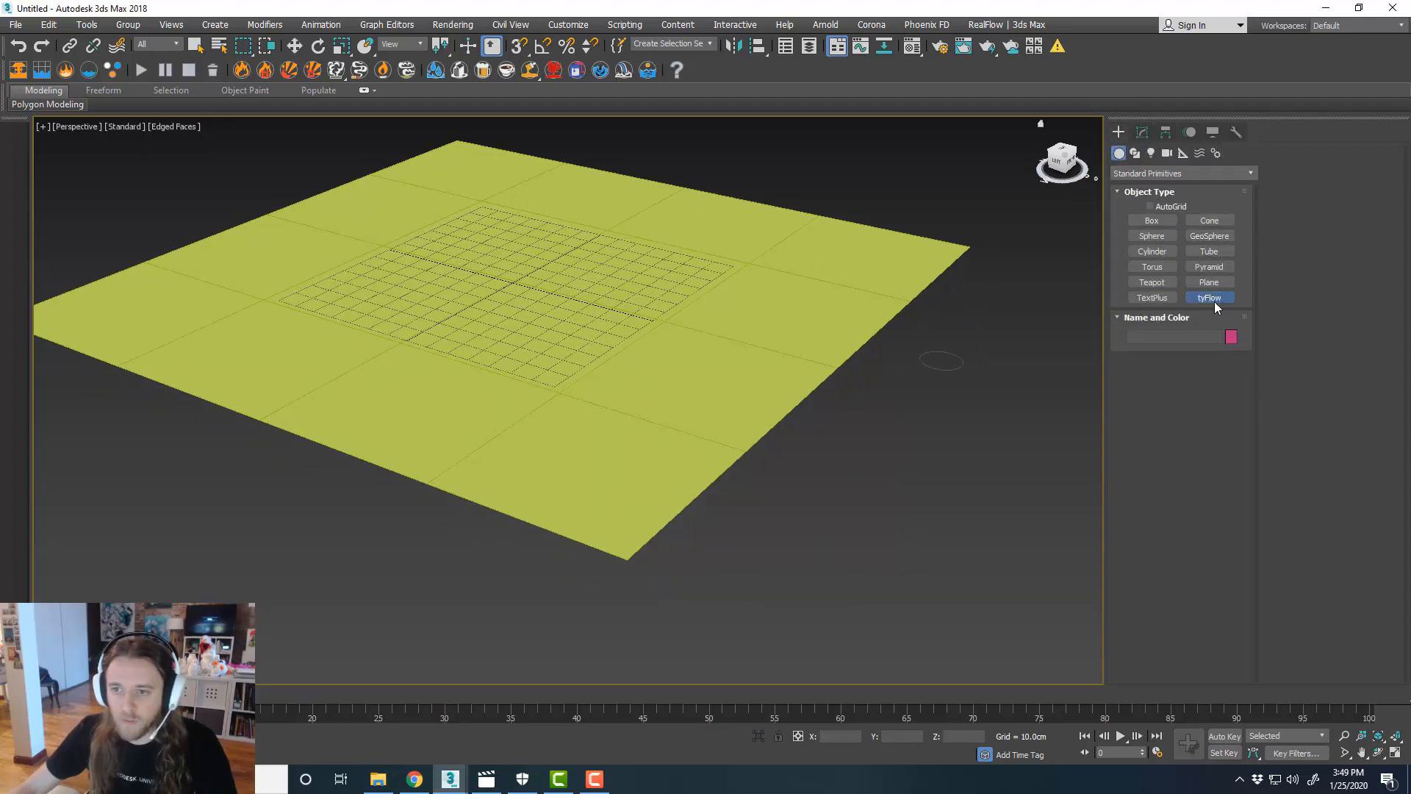
click(905, 416)
alt+middle_drag(896, 359, 927, 376)
right_click(927, 377)
- Open the tyFlow object's editor, then move and resize its window so part of the plane stays visible
click(1141, 133)
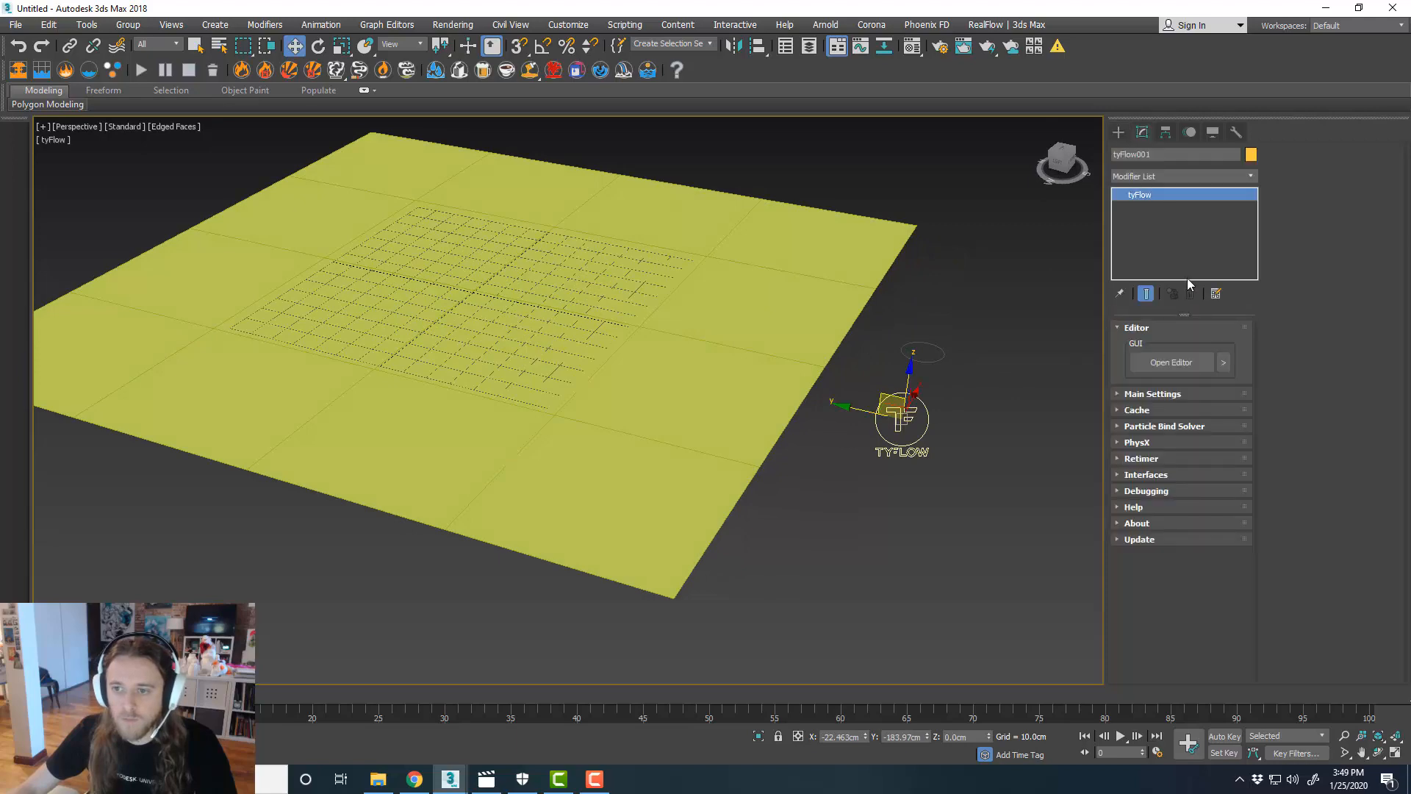
click(1186, 362)
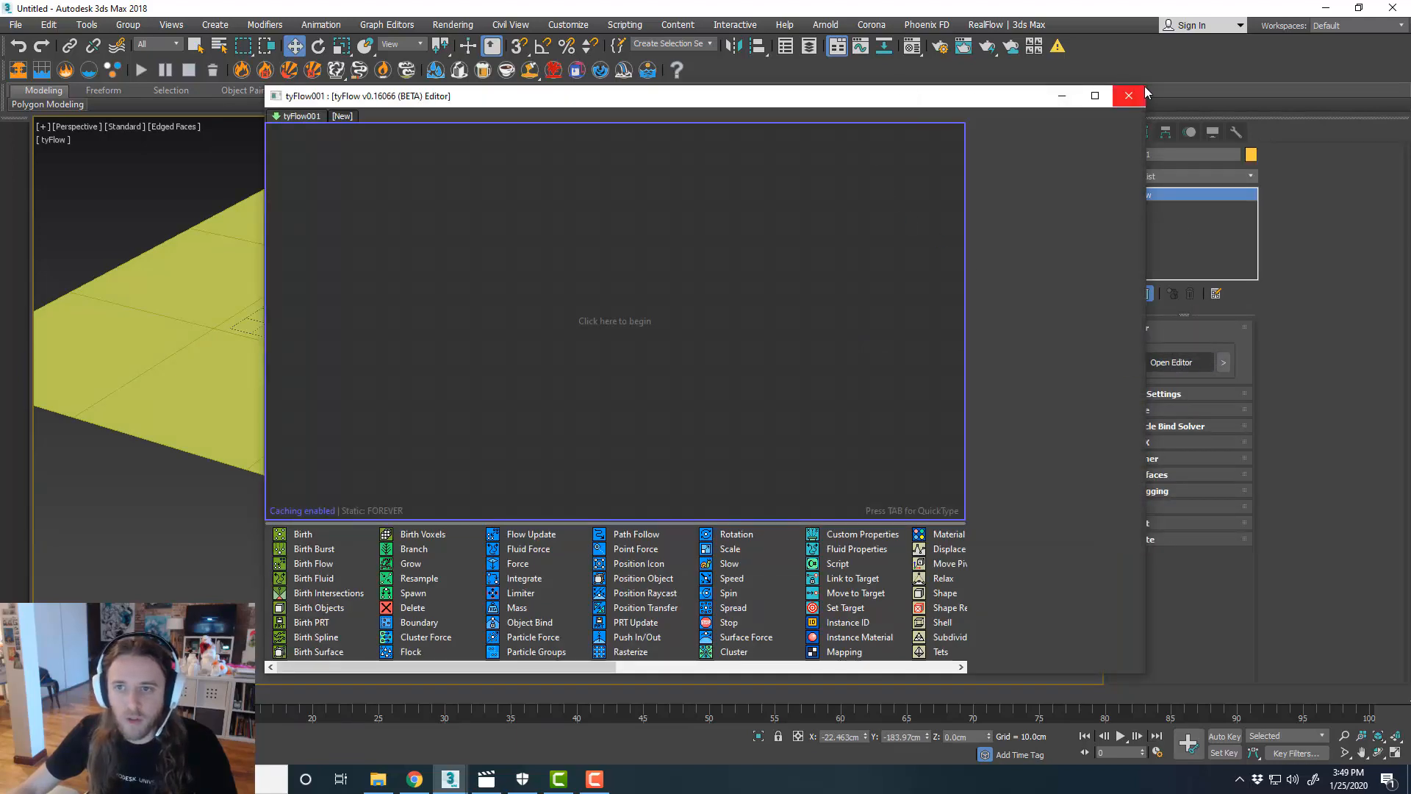
drag(1146, 86, 948, 28)
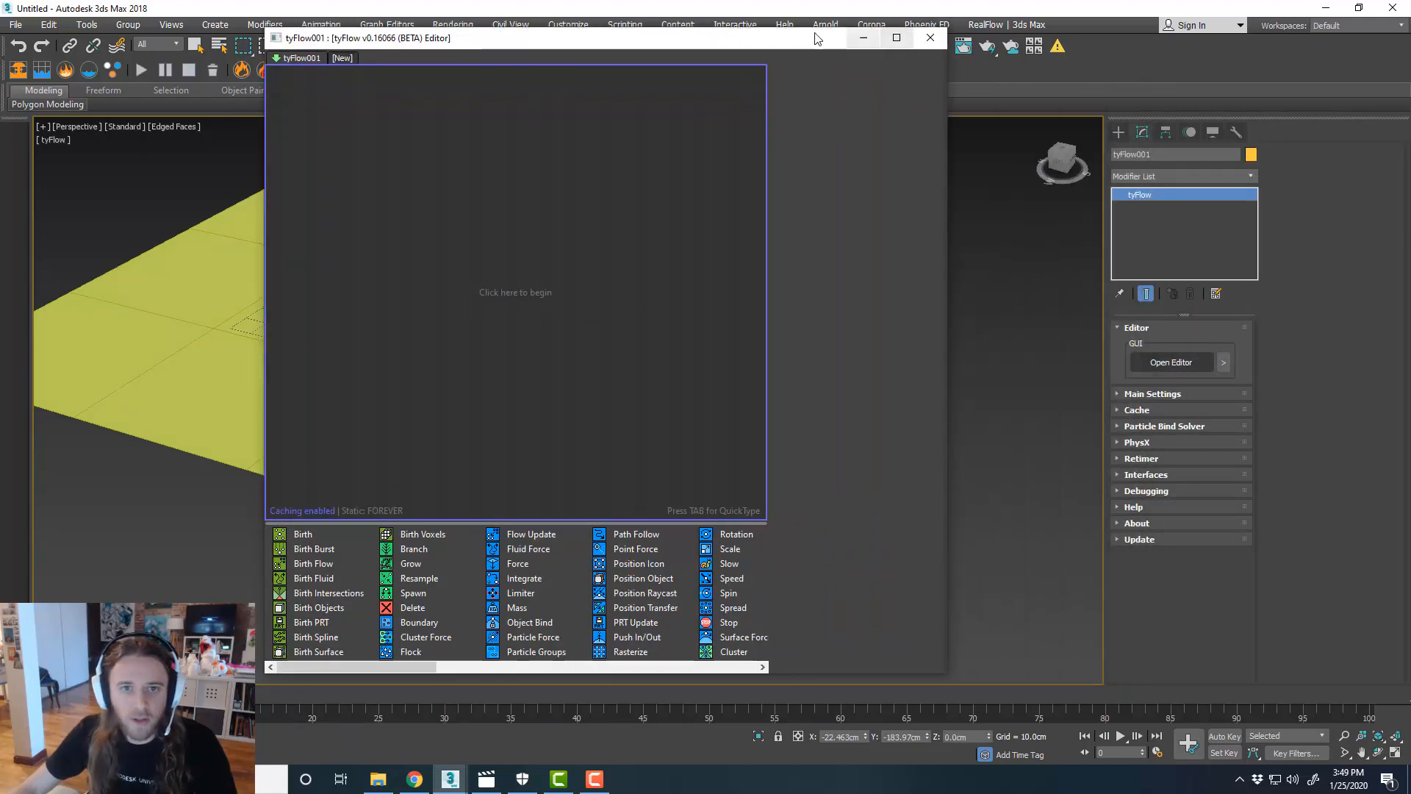
drag(815, 36, 1238, 54)
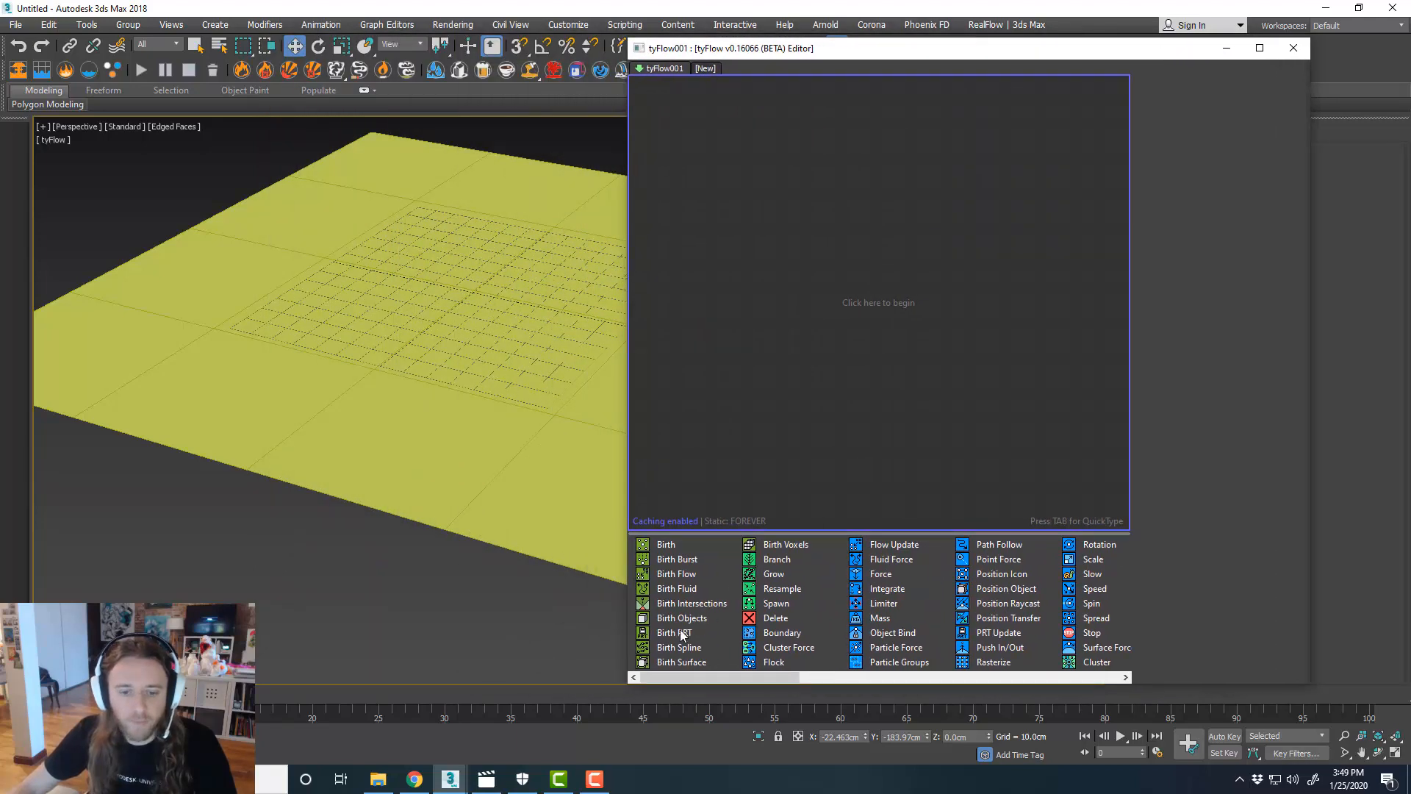
drag(633, 682, 554, 746)
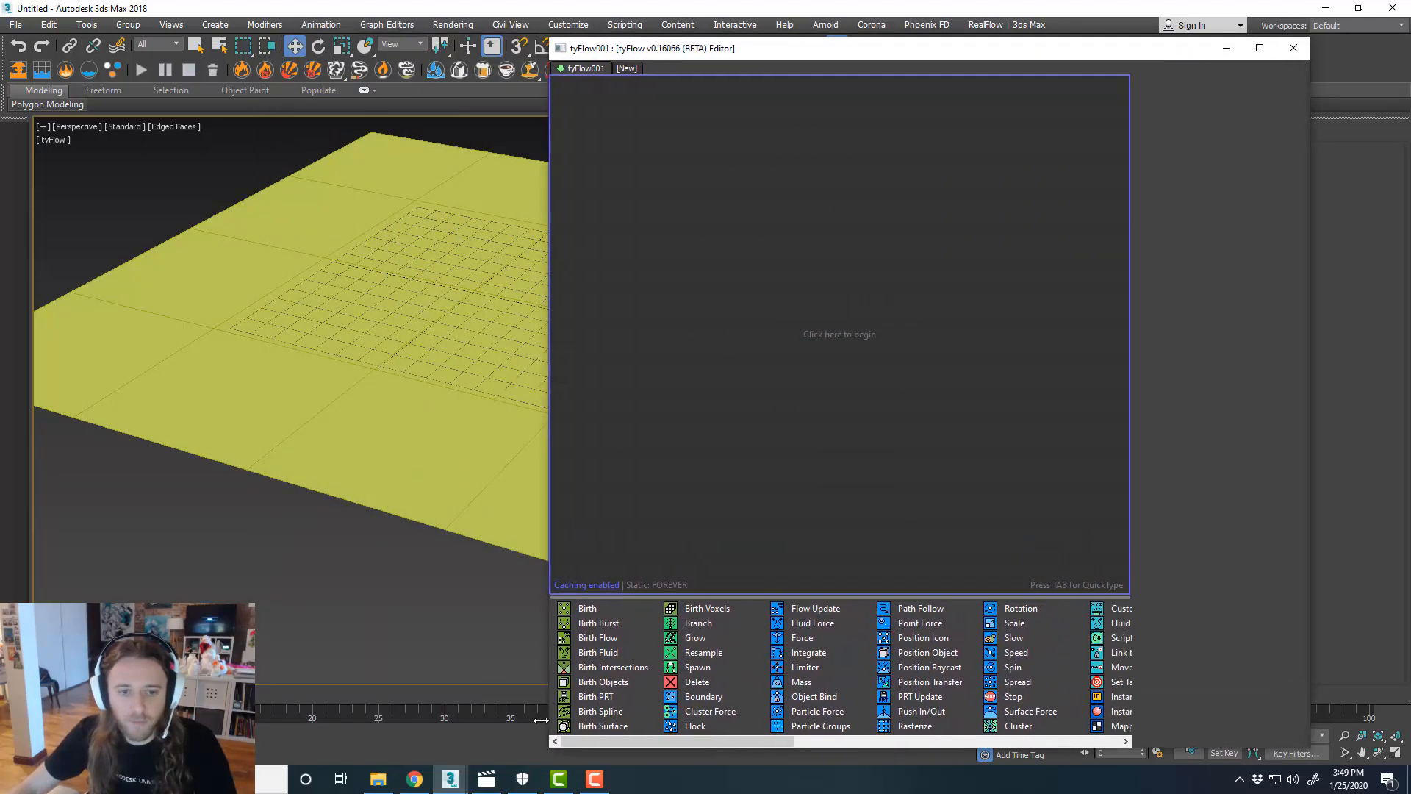
- Start a new event in the tyFlow editor with a Birth operator ending at frame 0 and a total of 200 particles
middle_drag(357, 482, 244, 511)
middle_drag(376, 440, 355, 439)
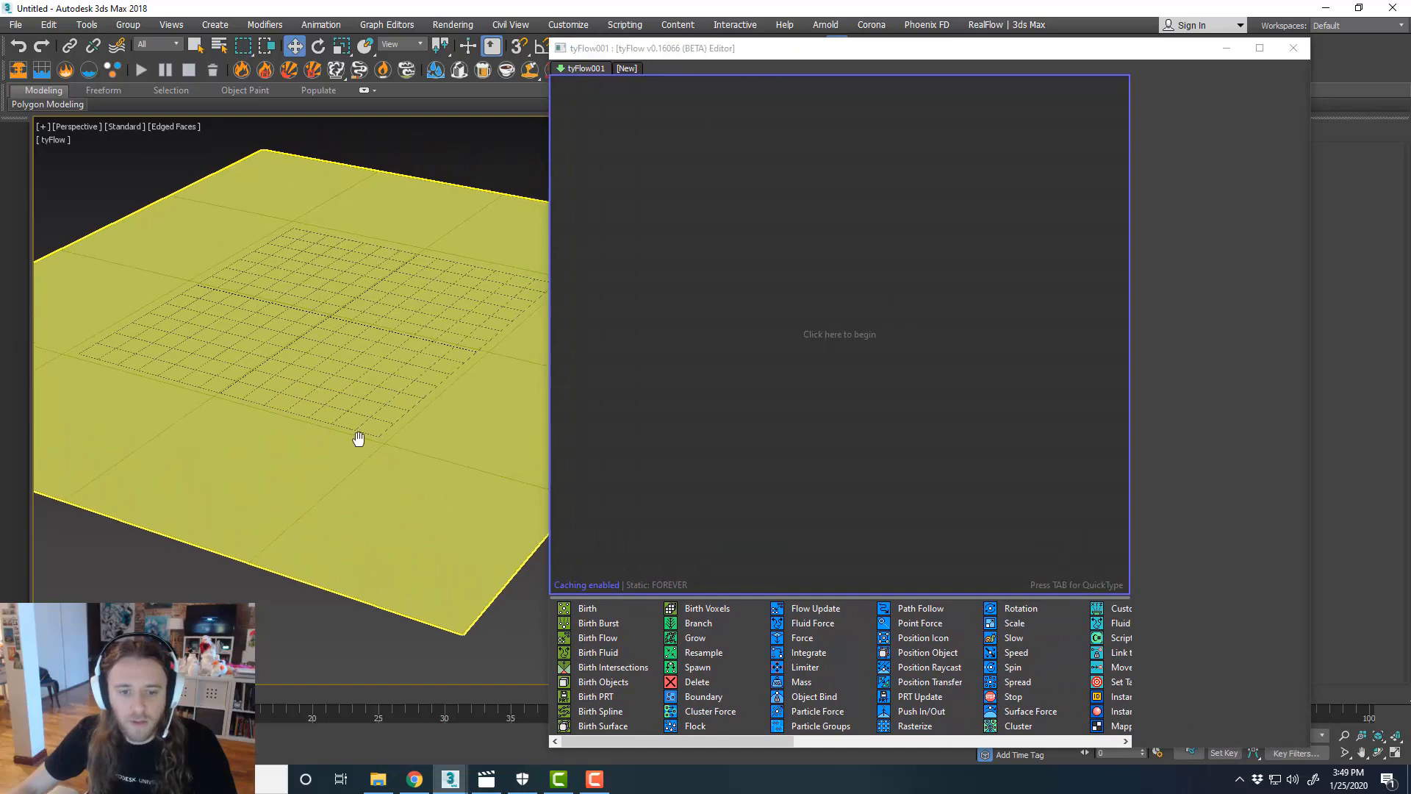
drag(588, 608, 774, 176)
double_click(1264, 112)
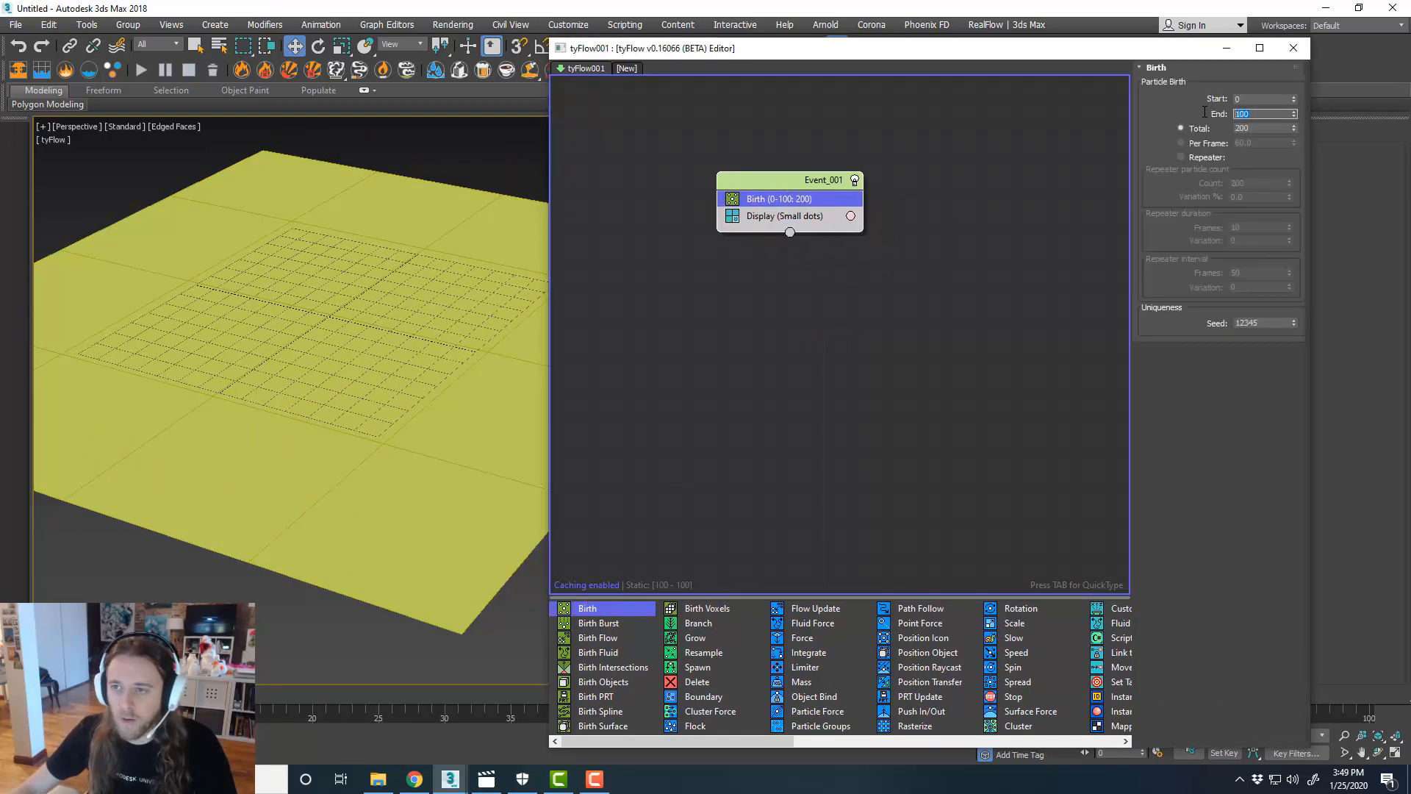
text(0)
key(Tab)
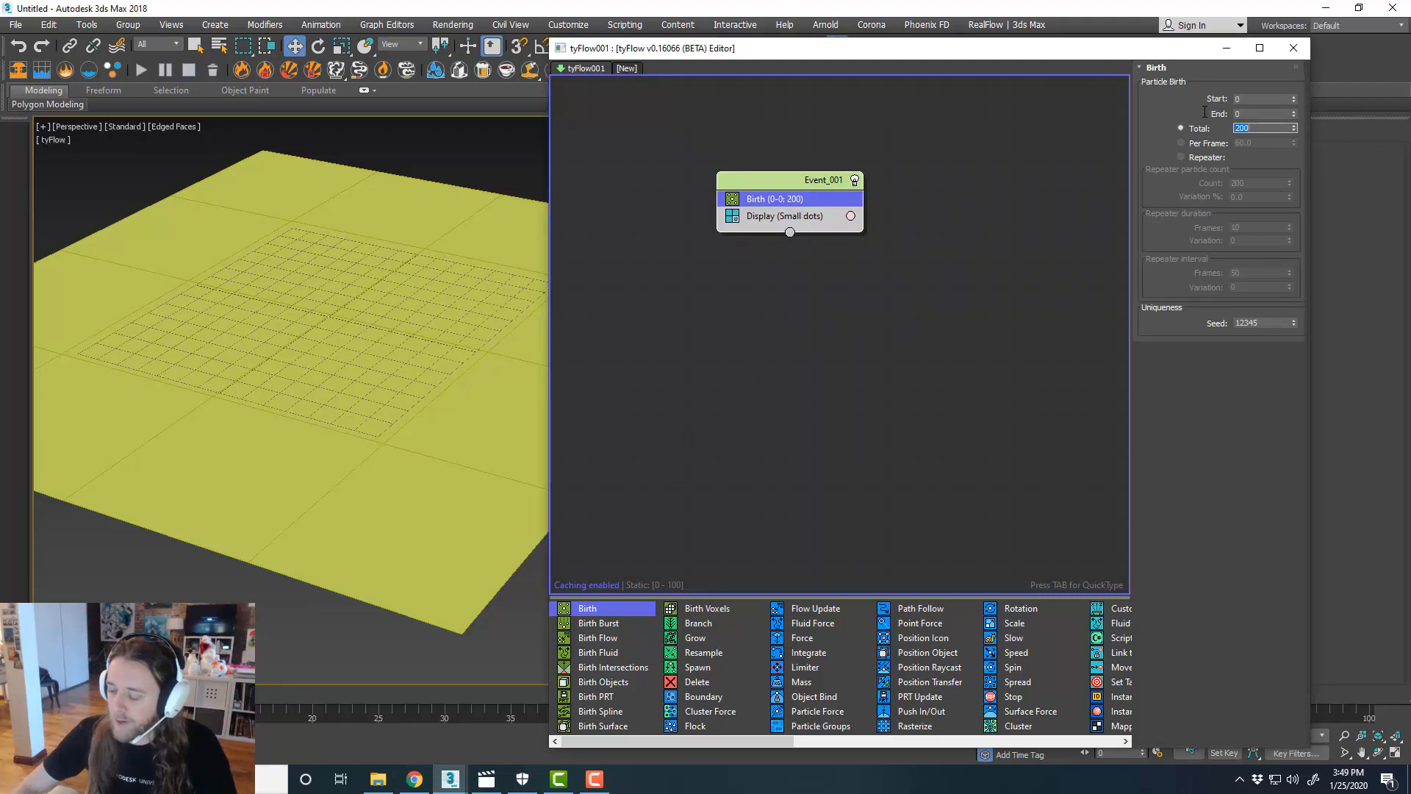
text(200)
key(Tab)
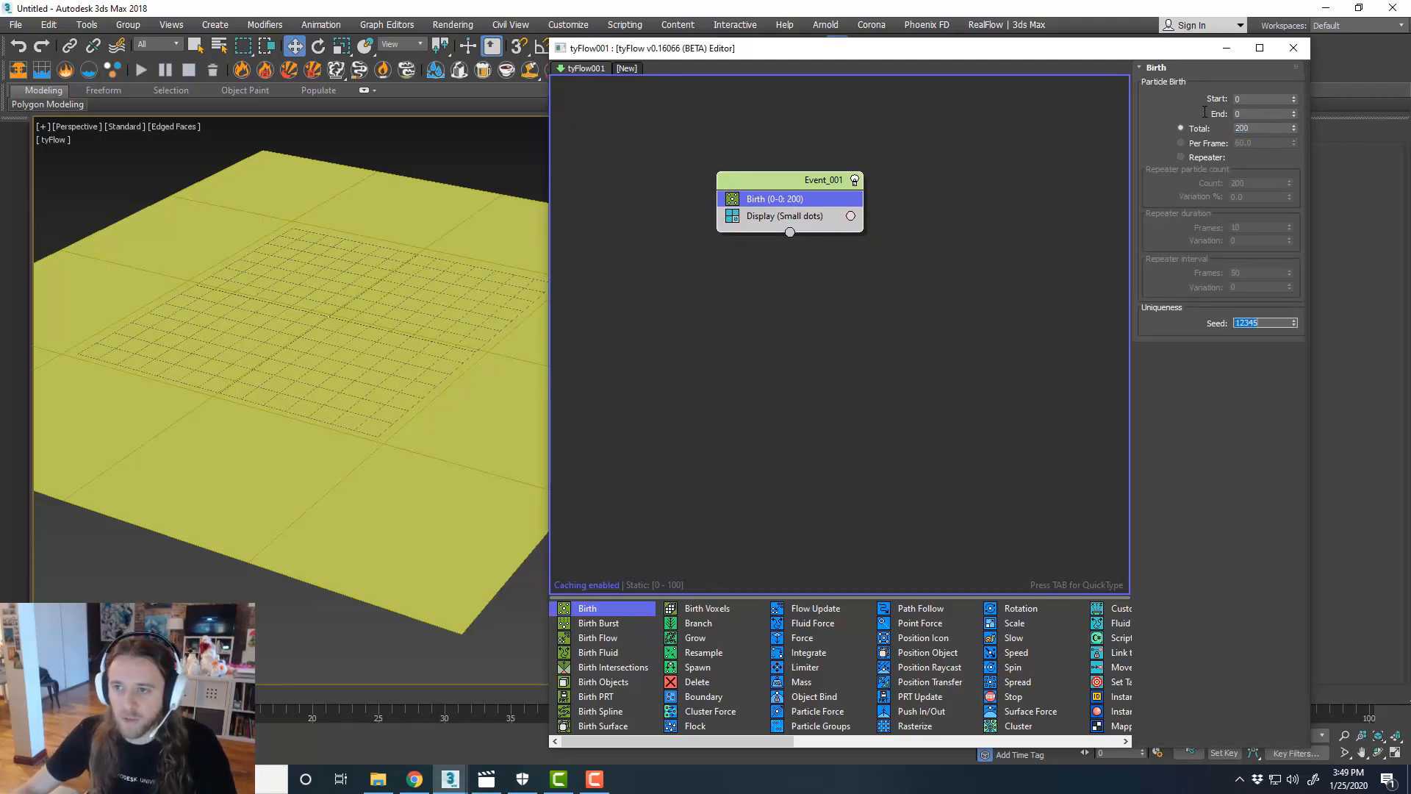
- Set the event's Display operator type to Geometry and shift the event slightly within the editor view
click(861, 217)
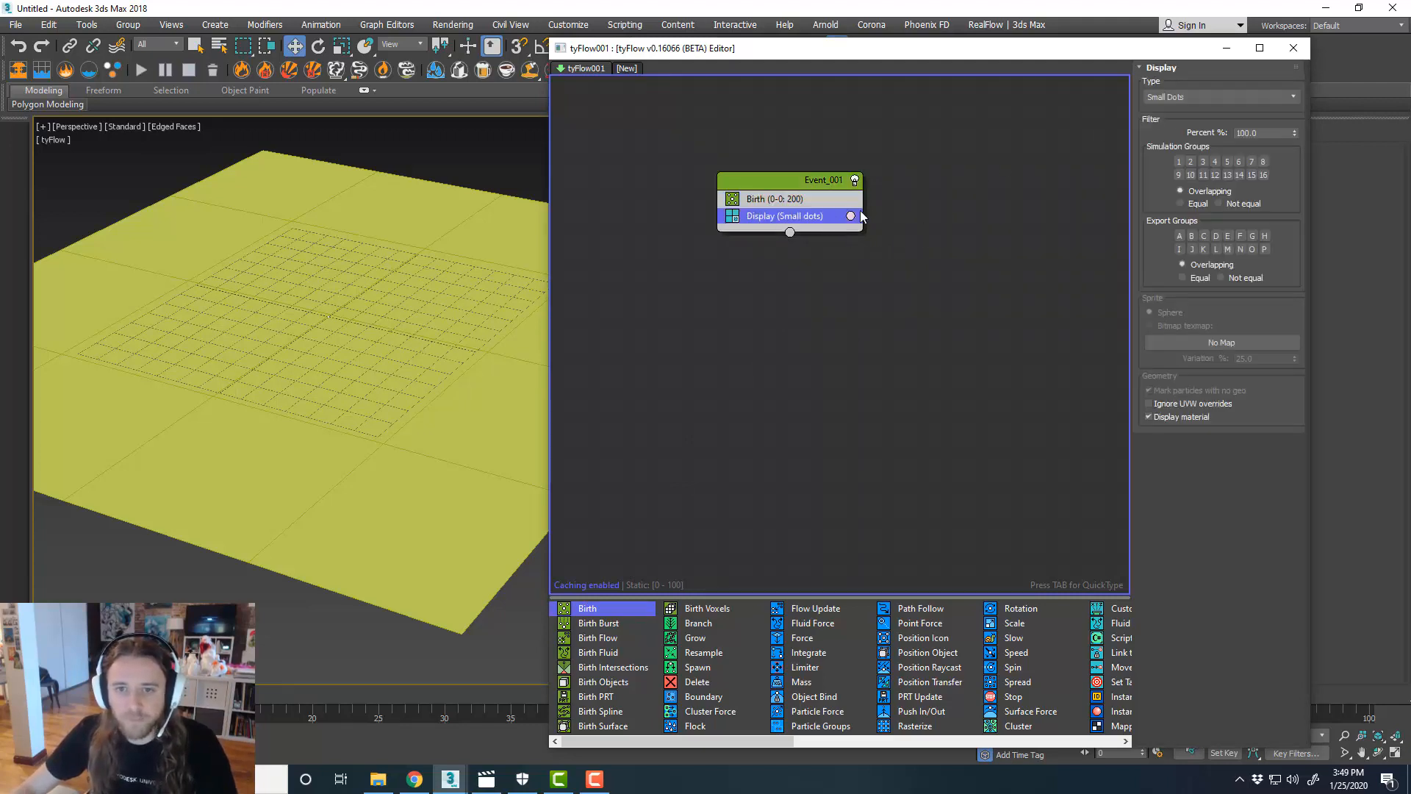
click(1196, 98)
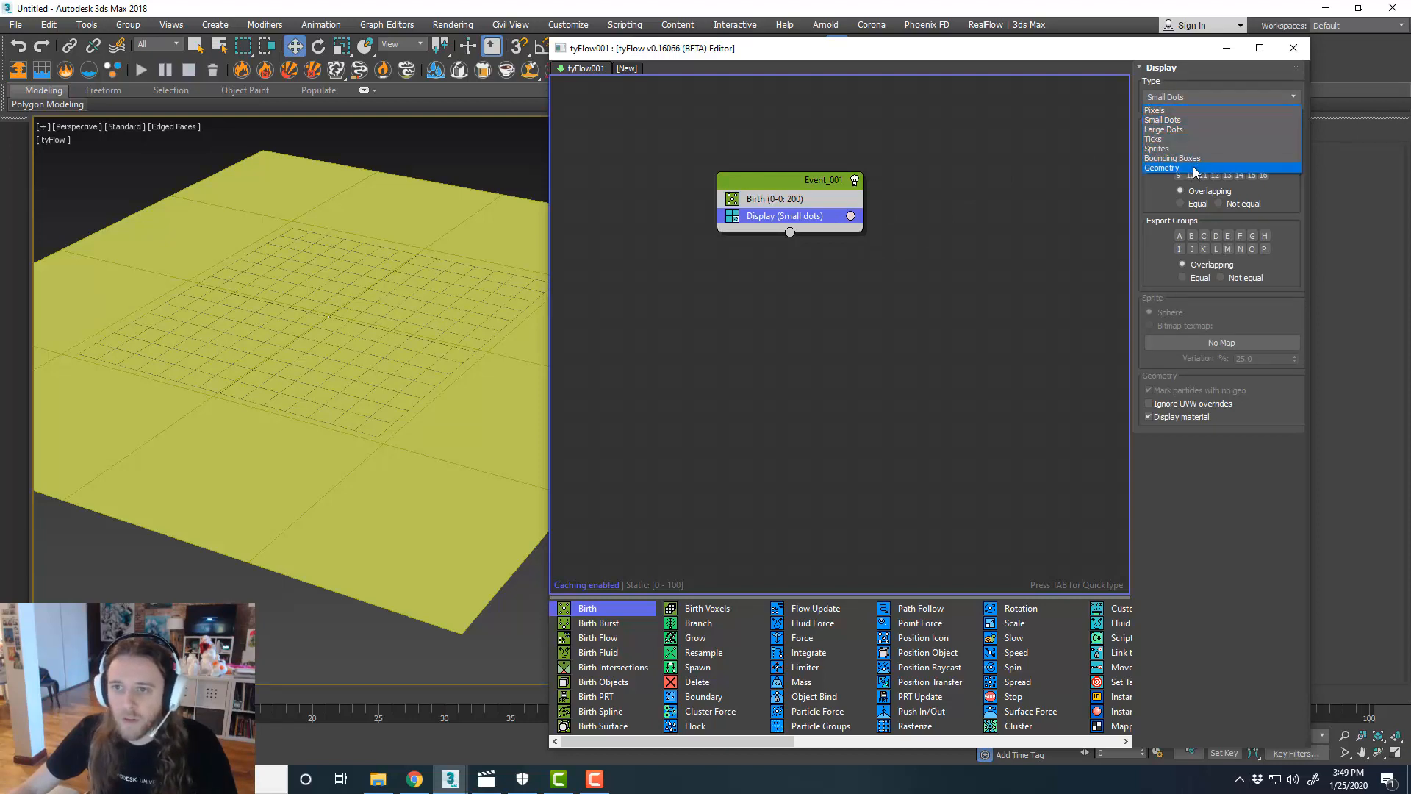
click(1197, 176)
middle_drag(852, 255, 868, 246)
click(807, 289)
middle_drag(812, 291, 837, 295)
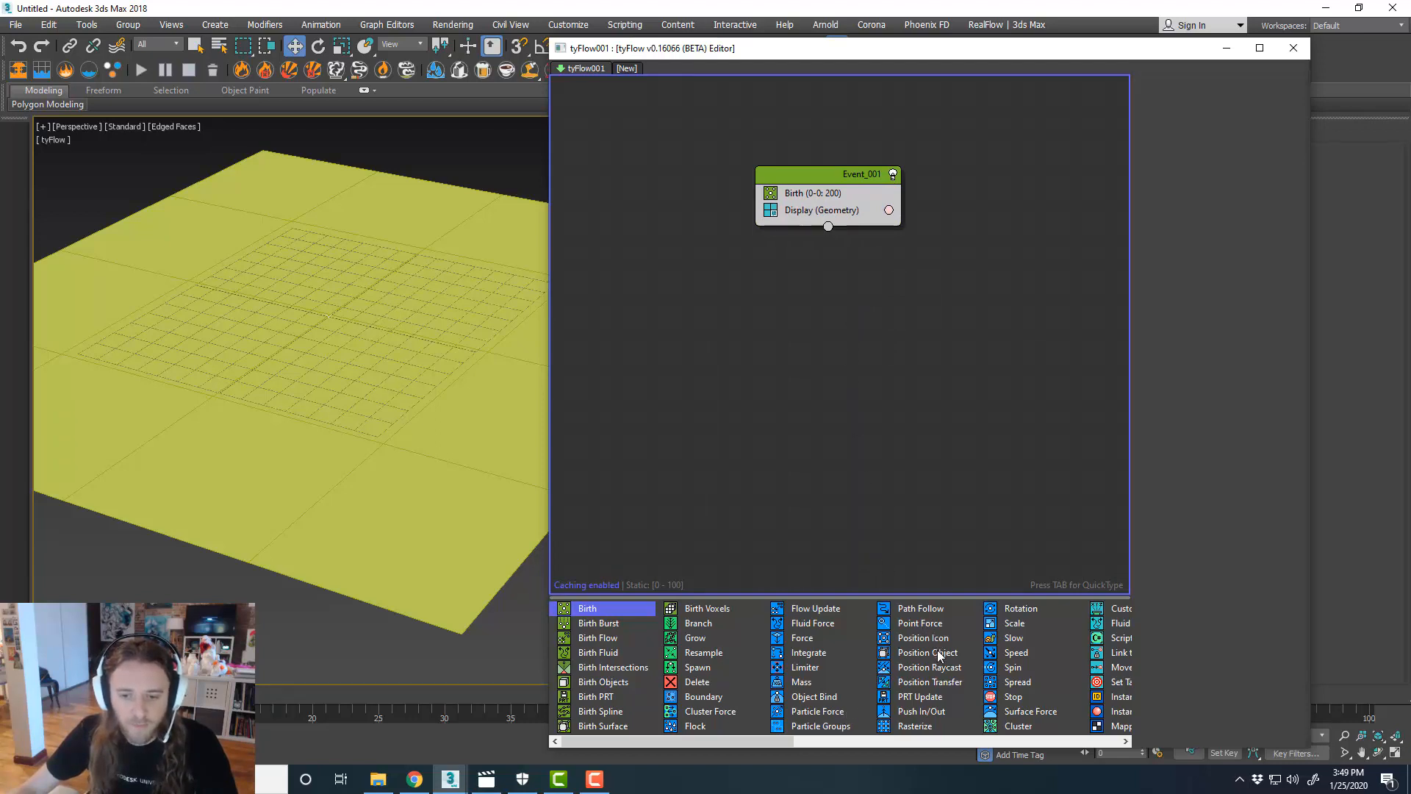
- Add a Position Object operator between Birth and Display, and pick the plane as its emitter object
drag(939, 652, 840, 200)
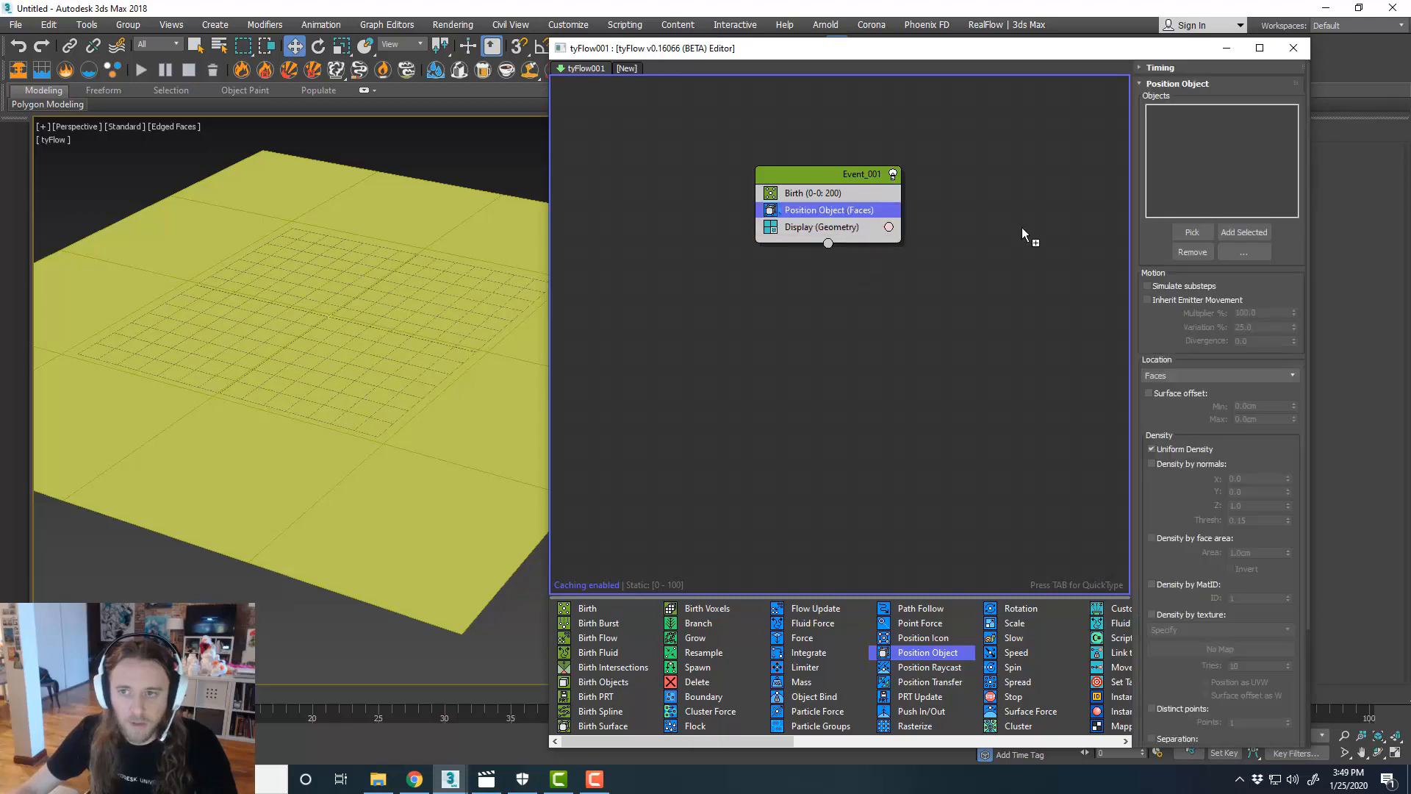
click(1184, 232)
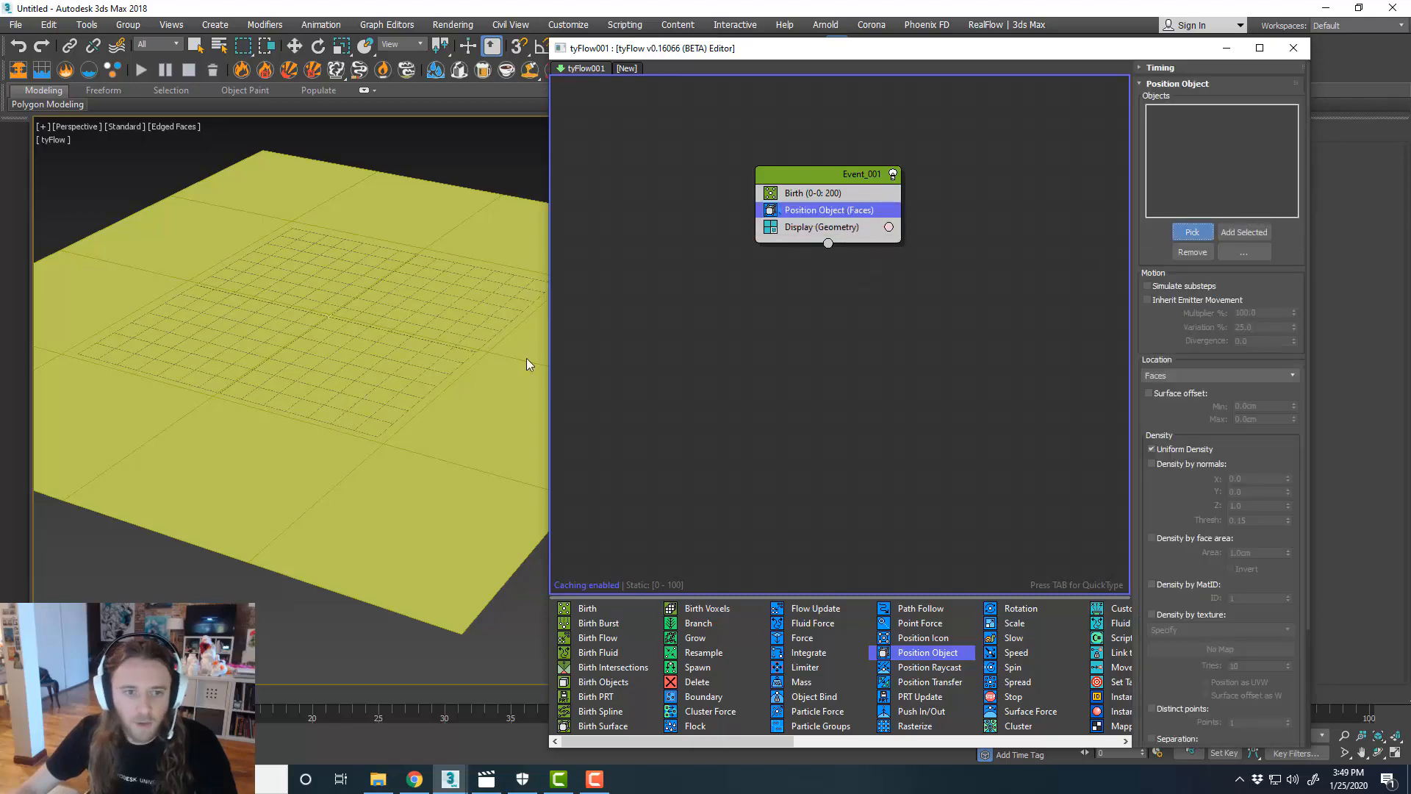
click(444, 394)
middle_drag(419, 421, 469, 421)
scroll(429, 420, up, 3)
scroll(442, 430, down, 4)
scroll(446, 420, up, 3)
scroll(449, 419, down, 3)
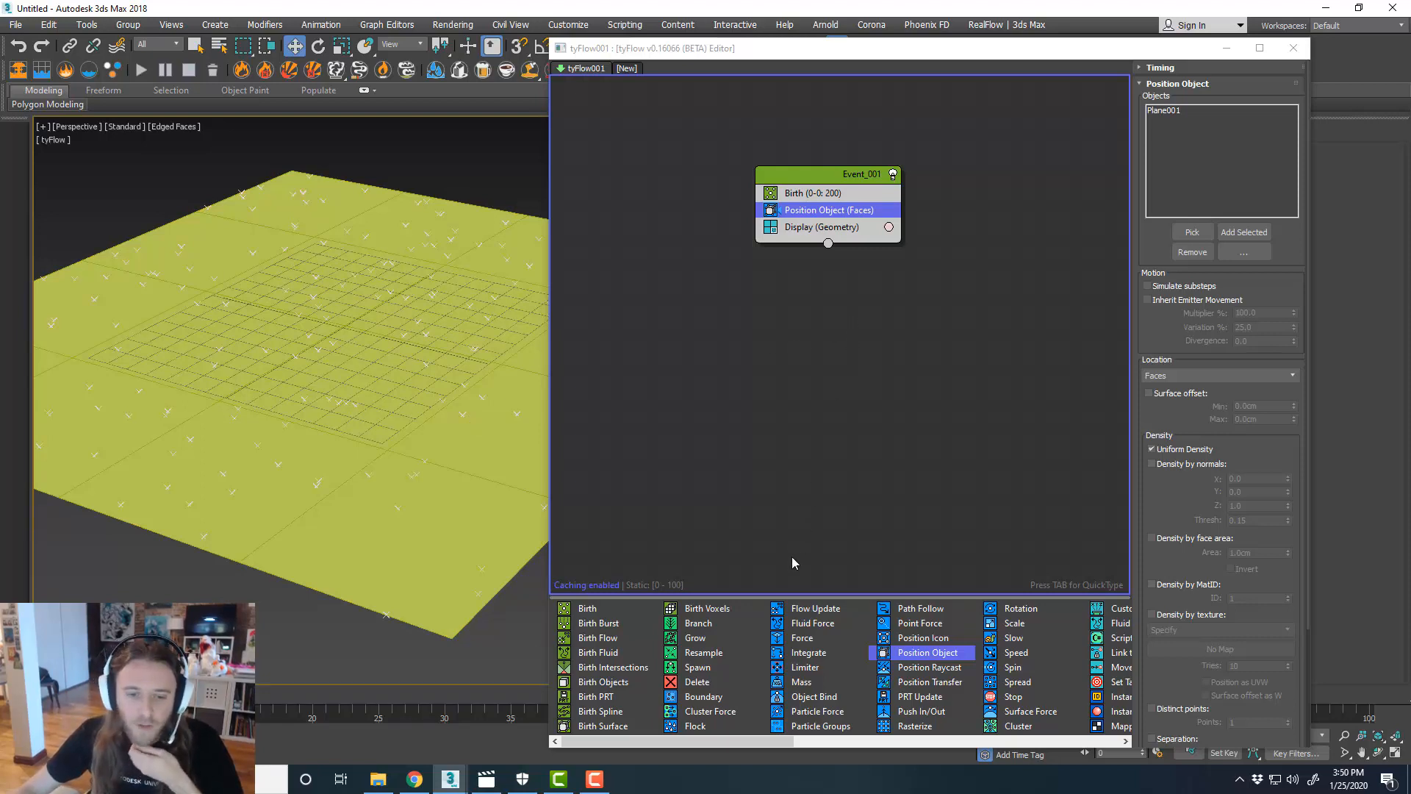
- Add a Shape operator below Position Object and replace its default triangle with the circle spline from the scene
scroll(768, 627, down, 3)
drag(918, 665, 940, 228)
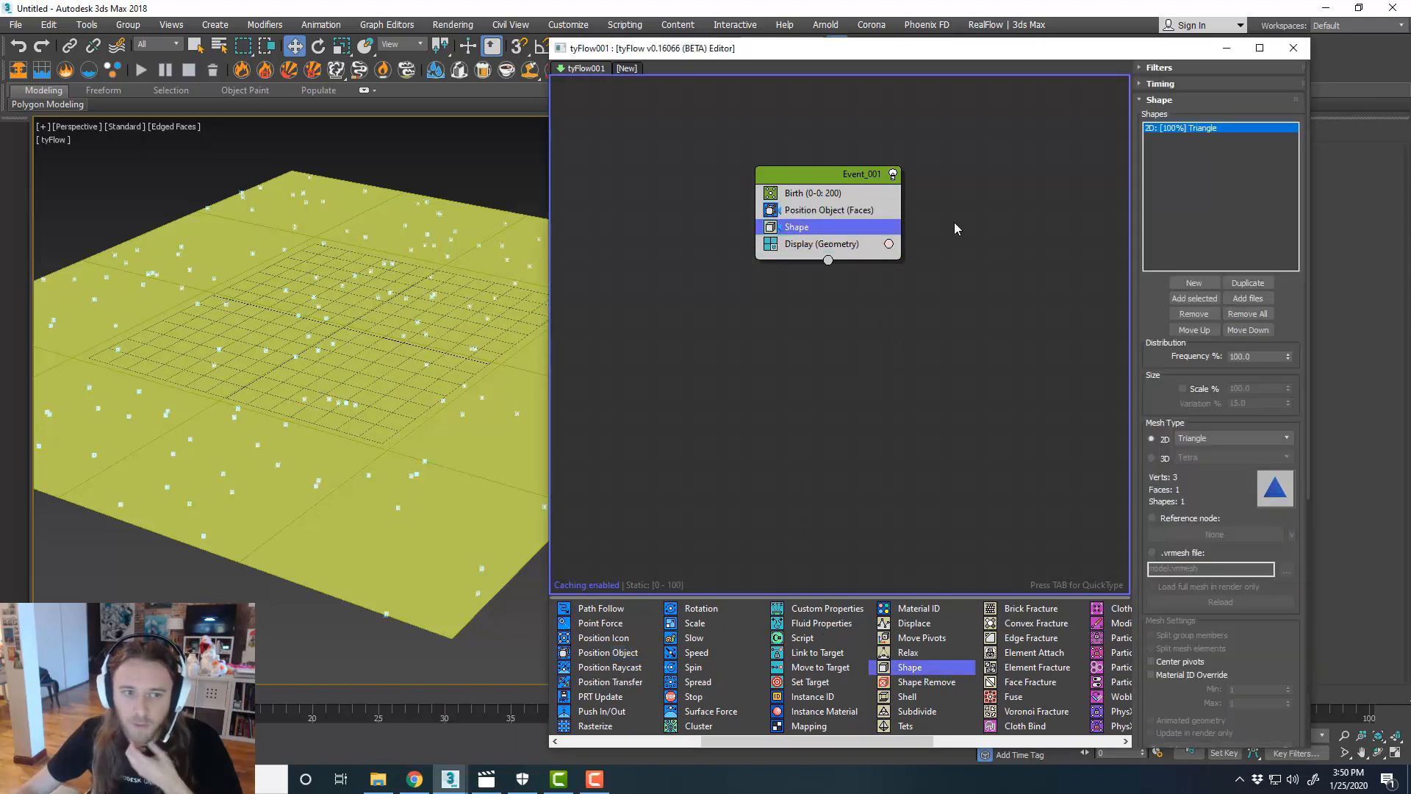
middle_drag(459, 366, 252, 347)
middle_drag(425, 344, 279, 365)
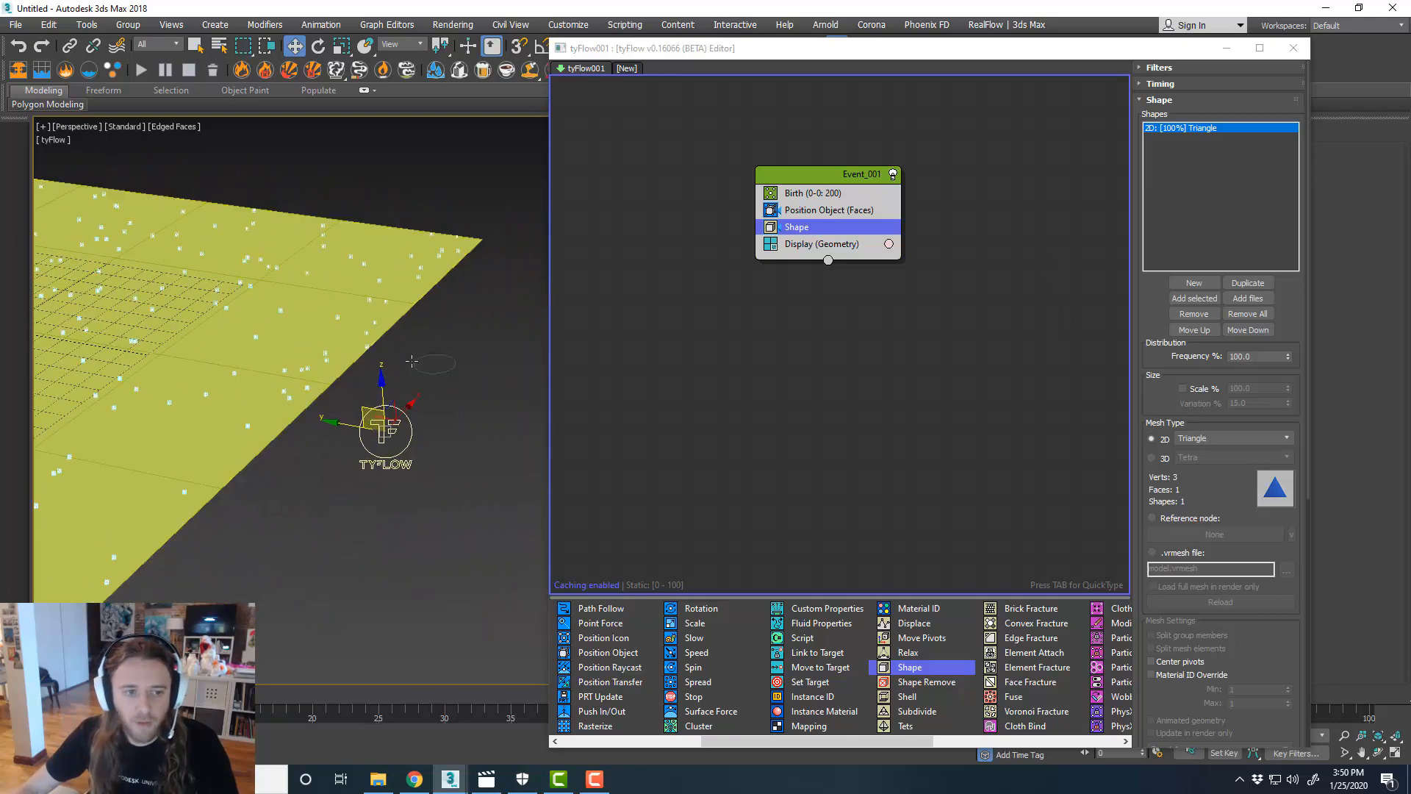
middle_drag(402, 362, 432, 363)
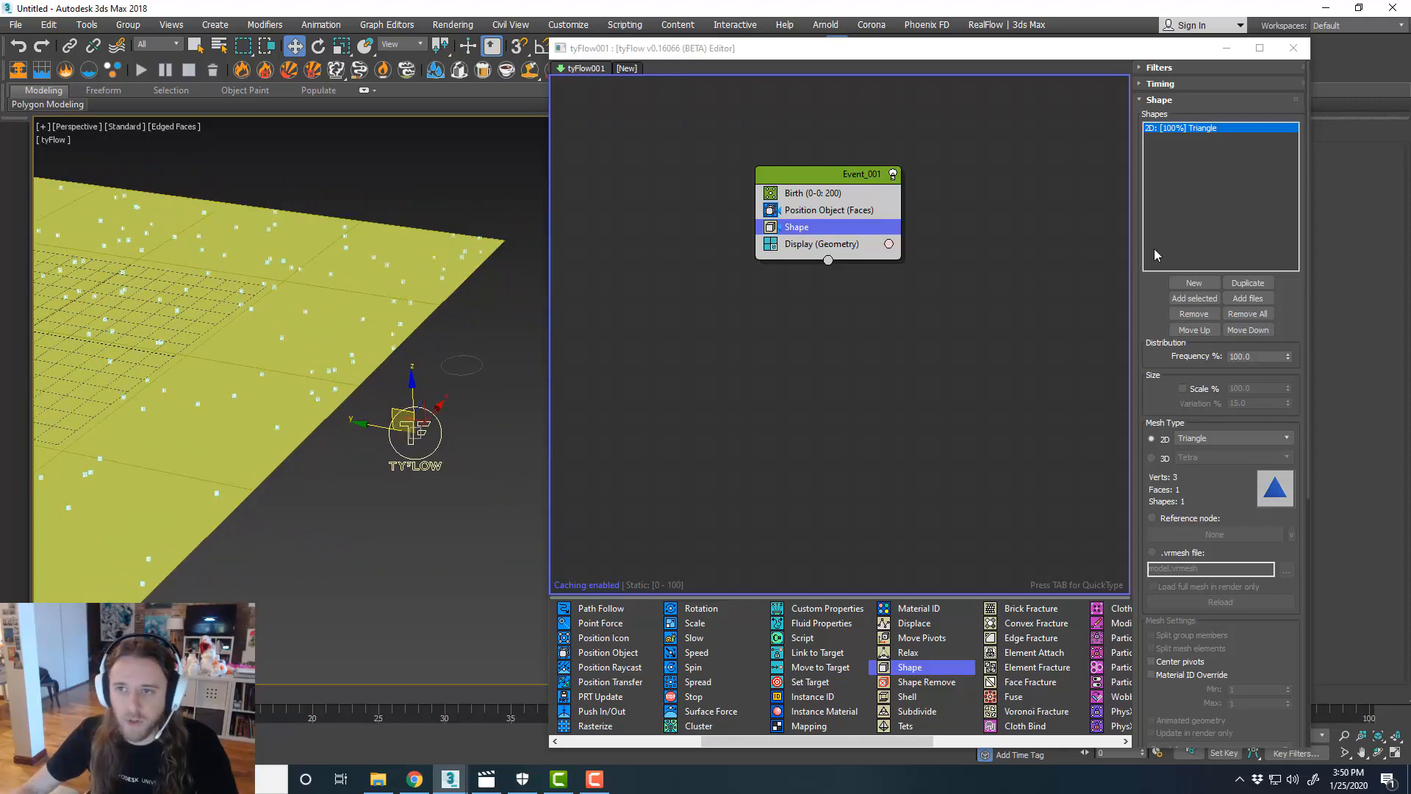
click(1203, 307)
click(1198, 301)
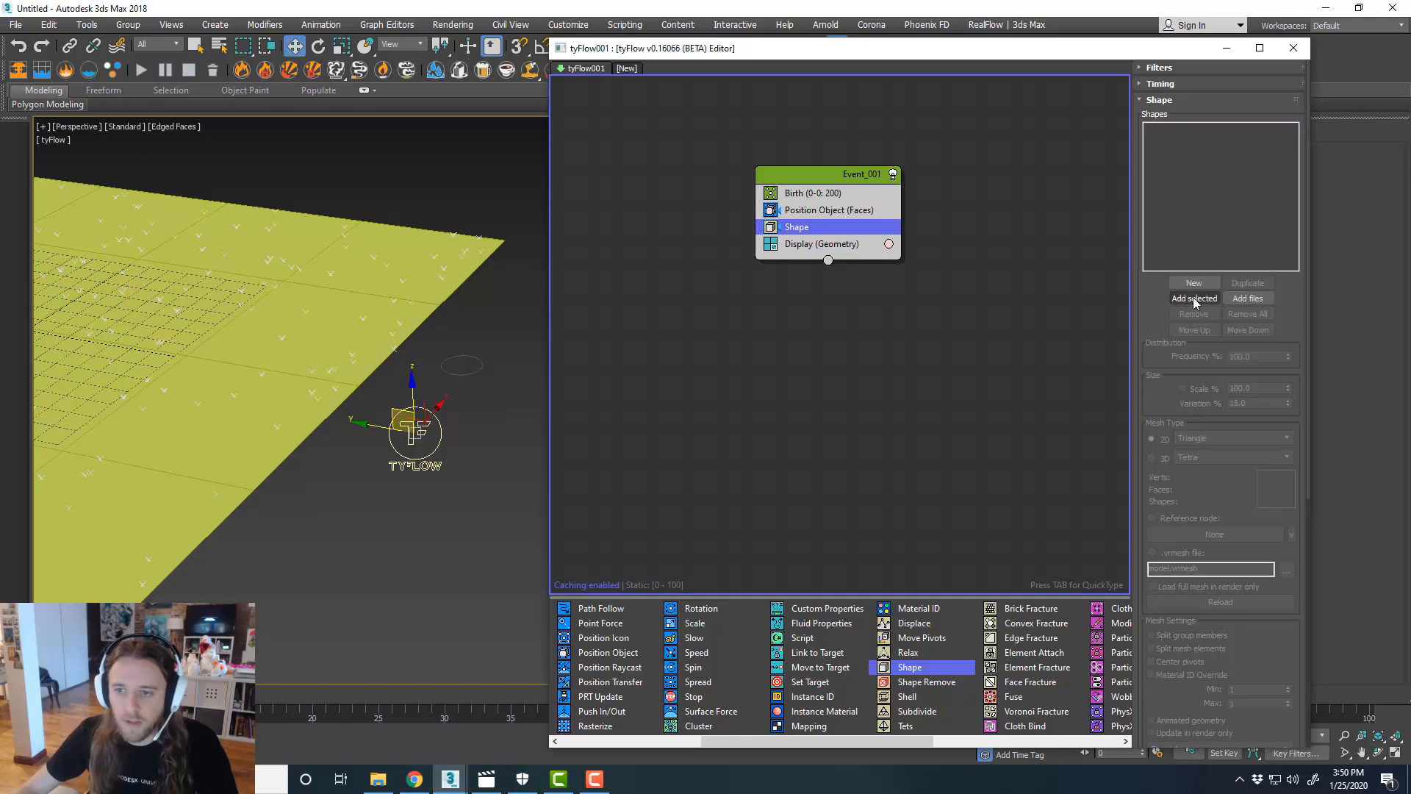
click(480, 371)
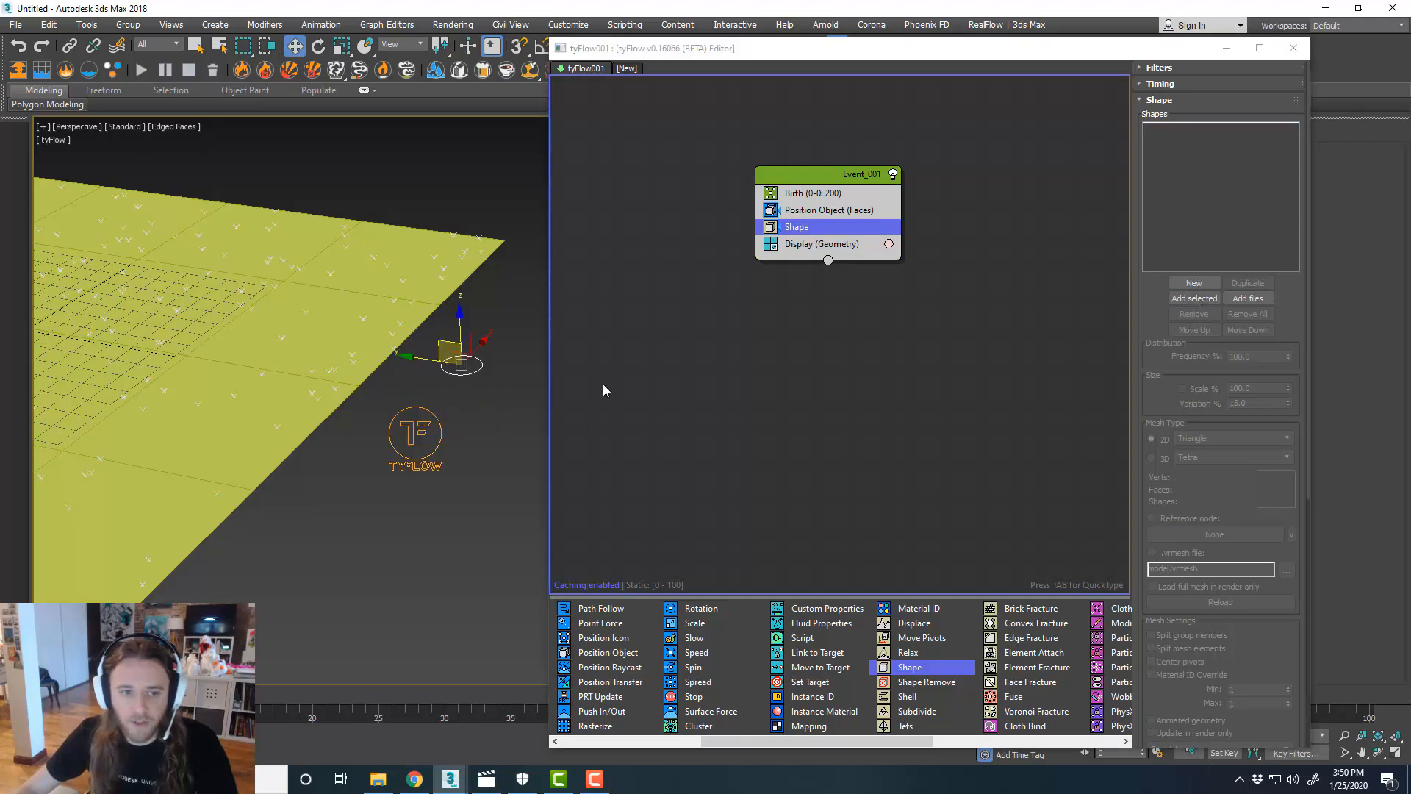
click(1208, 300)
alt+middle_drag(355, 379, 394, 391)
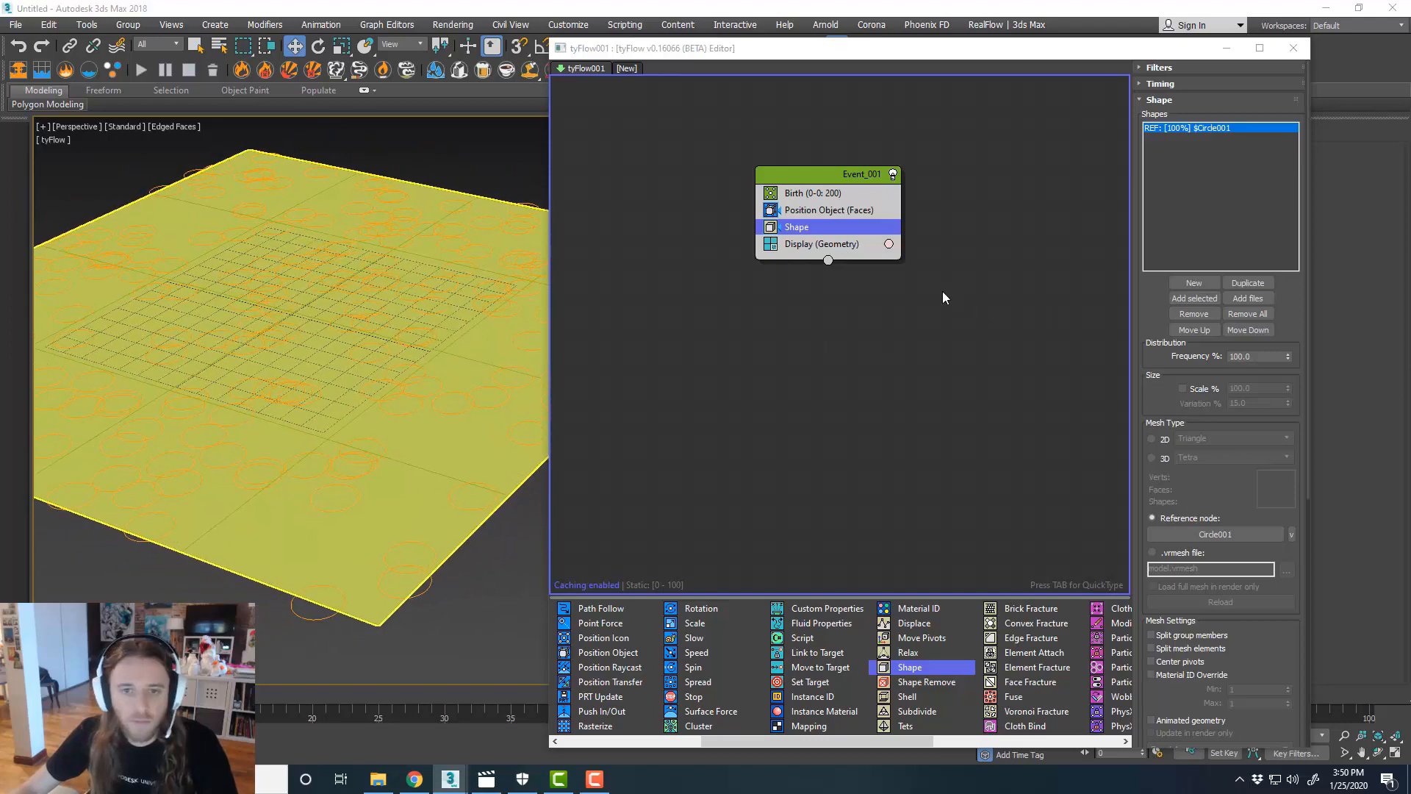
- Enable Separation in the Position Object operator and set its distance to 16.9
click(844, 212)
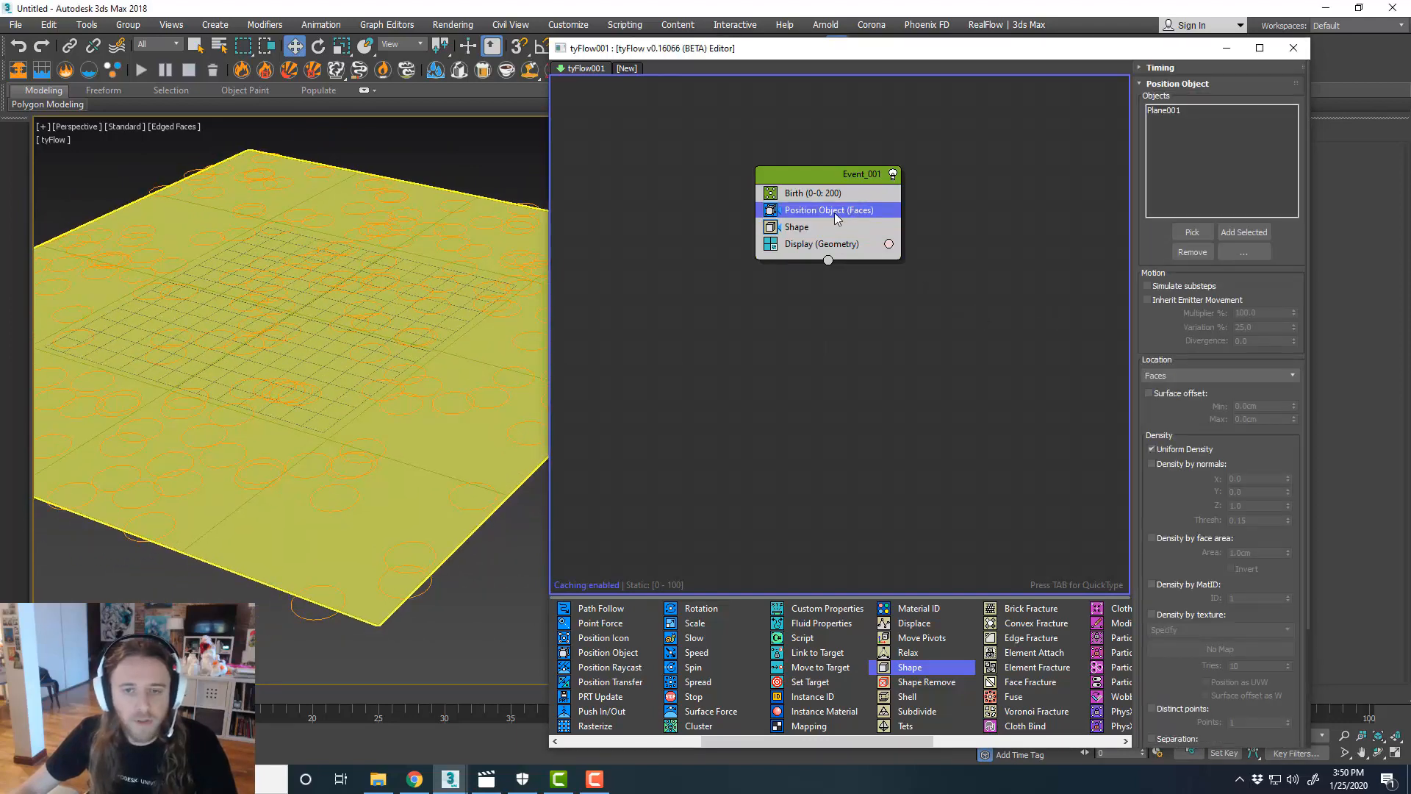
scroll(1172, 508, down, 3)
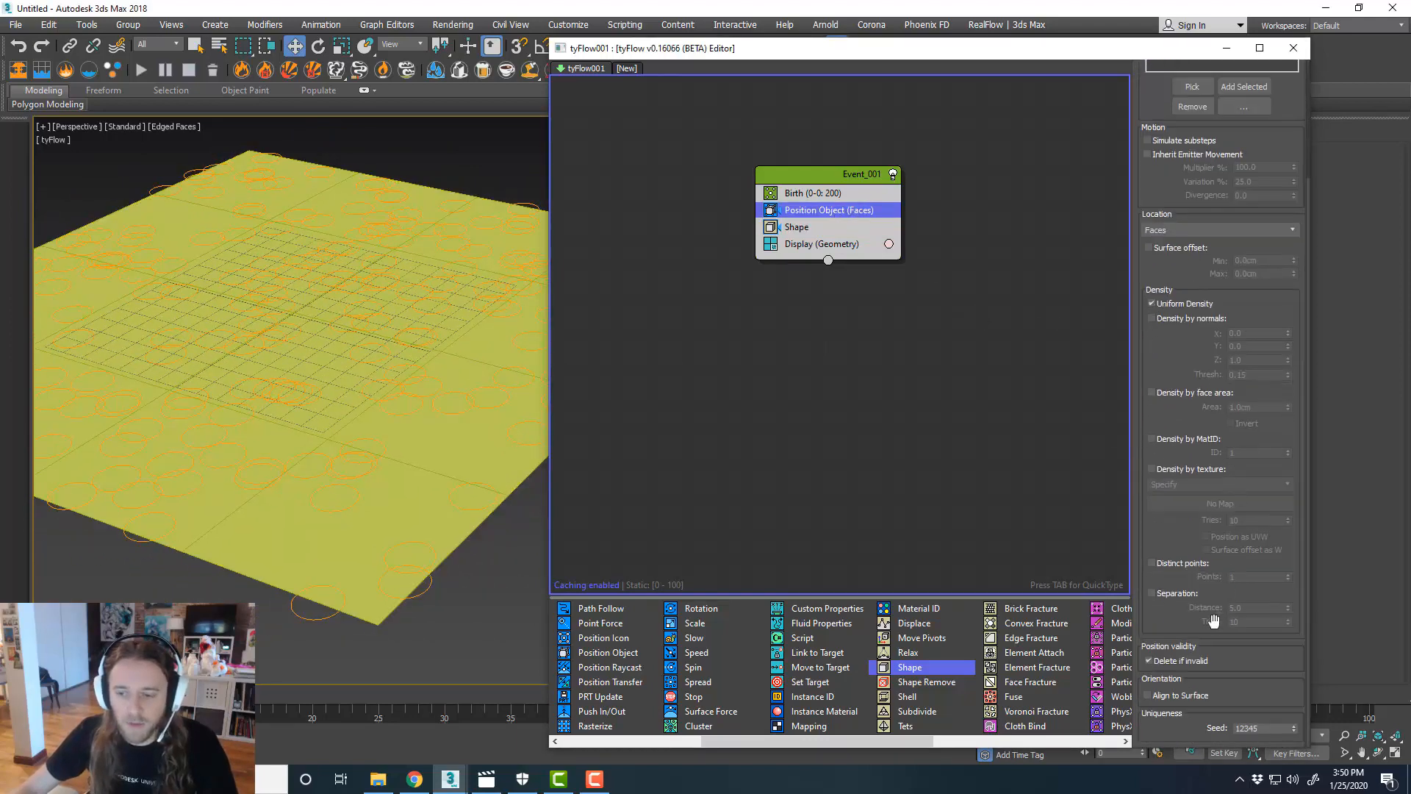
click(1165, 596)
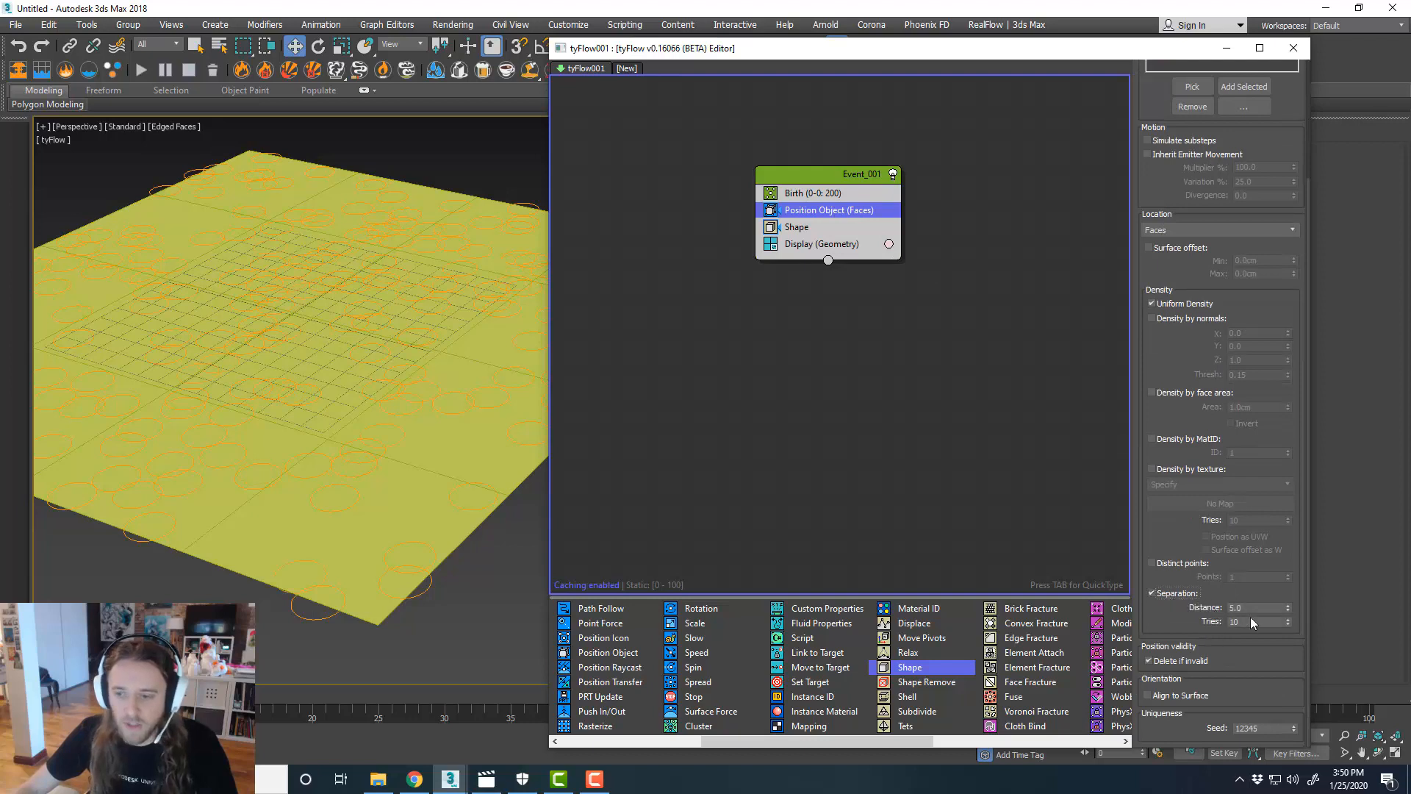
drag(1287, 608, 1281, 521)
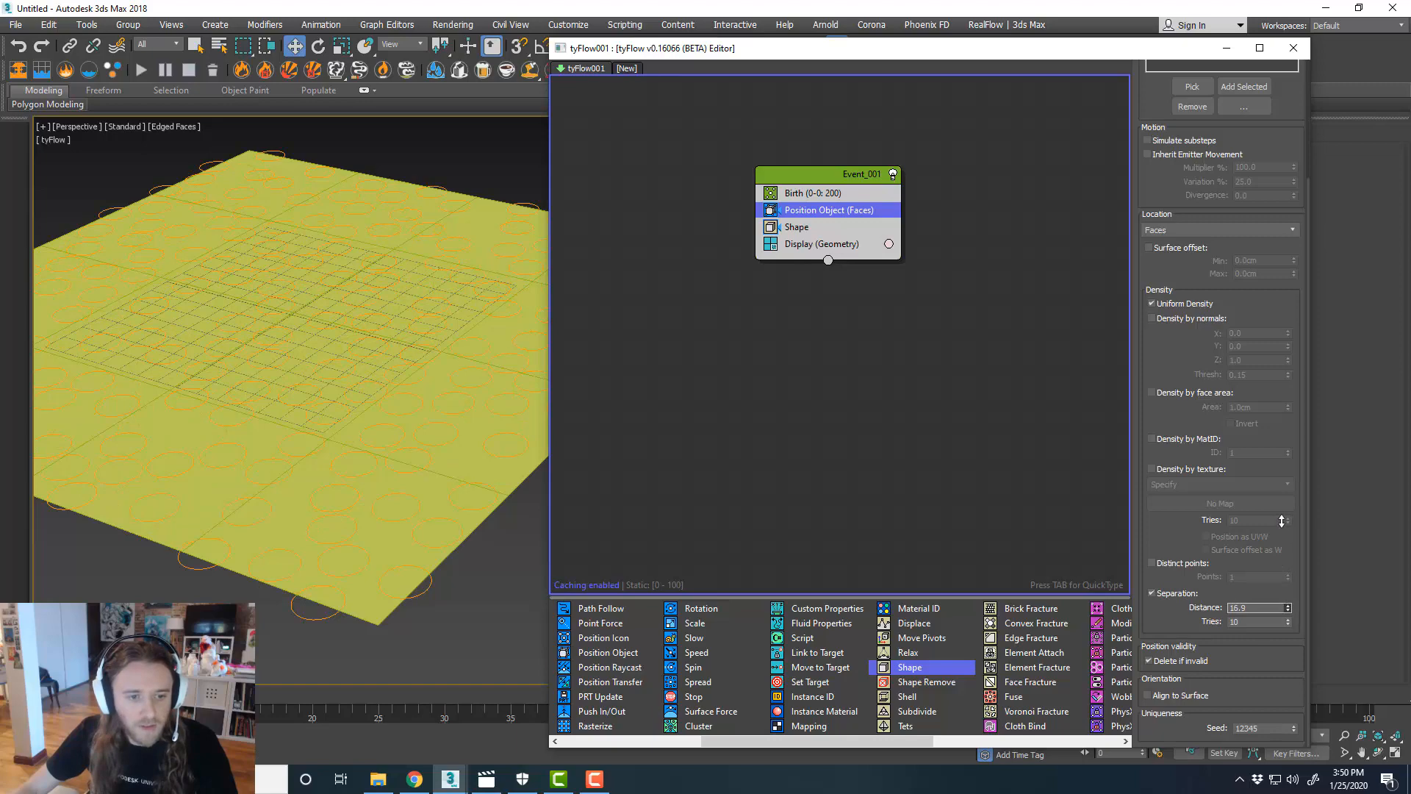
scroll(394, 404, up, 3)
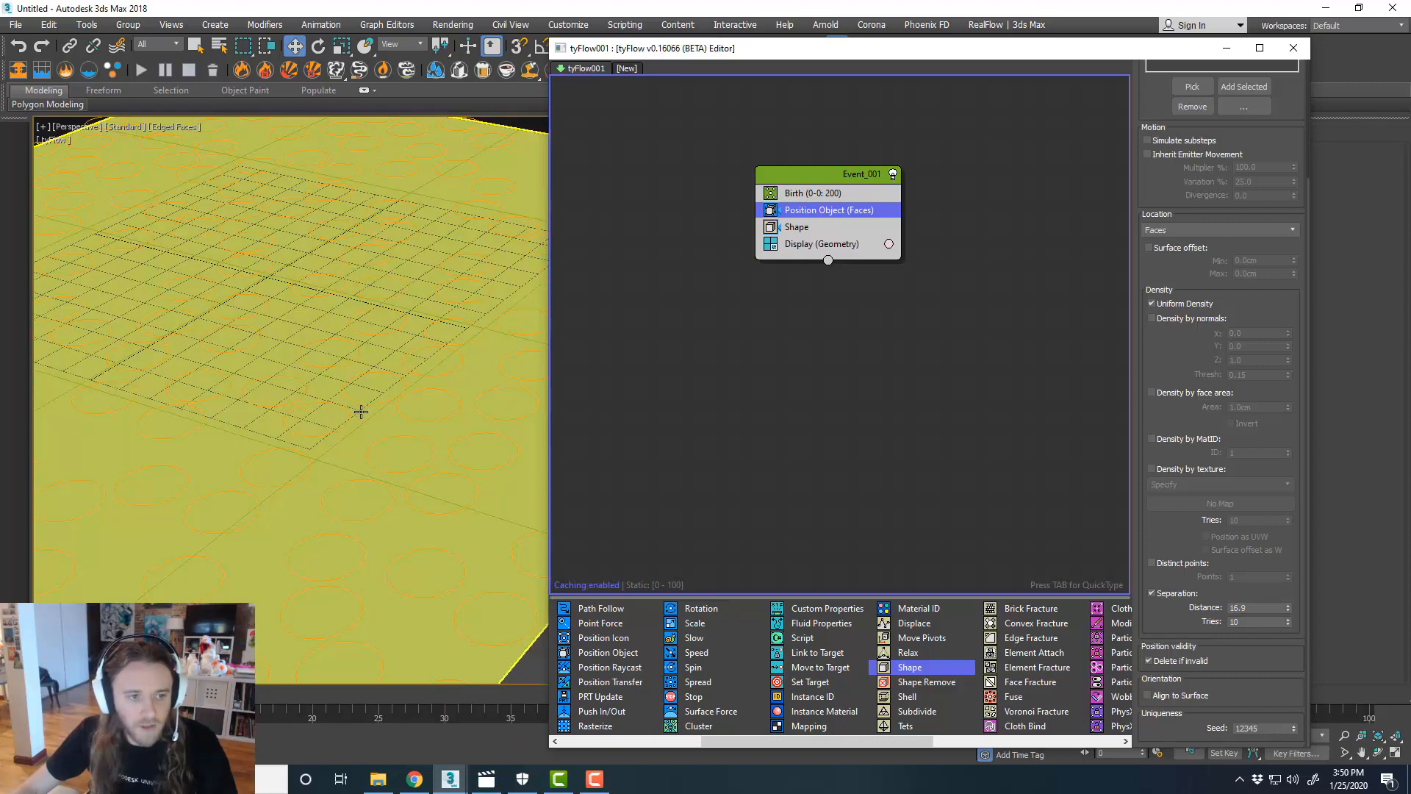
scroll(363, 409, down, 4)
scroll(372, 416, up, 2)
- Change the plane's object color to blue so the orange circles stand out, moving the tyFlow editor aside as needed
click(392, 418)
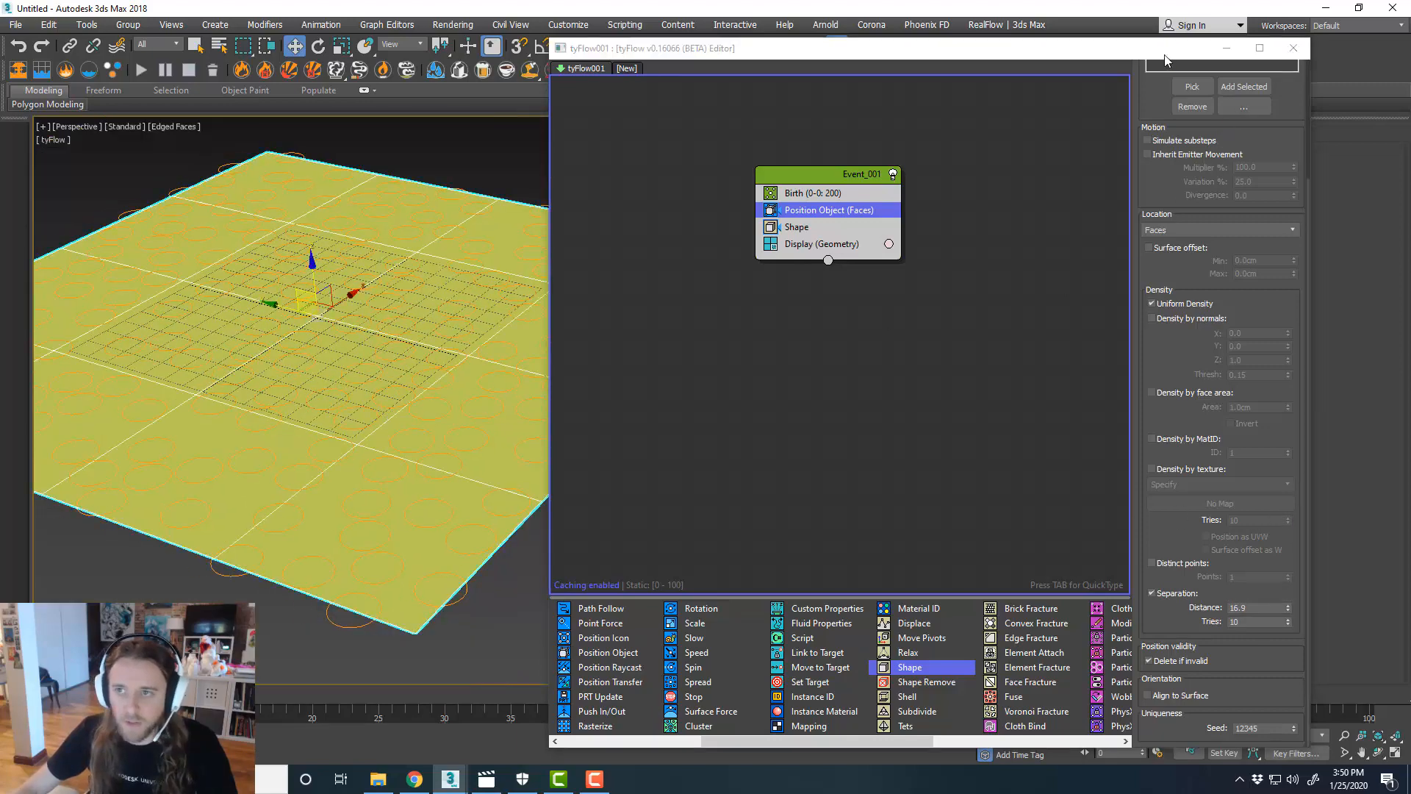
drag(1164, 53, 992, 72)
click(1252, 155)
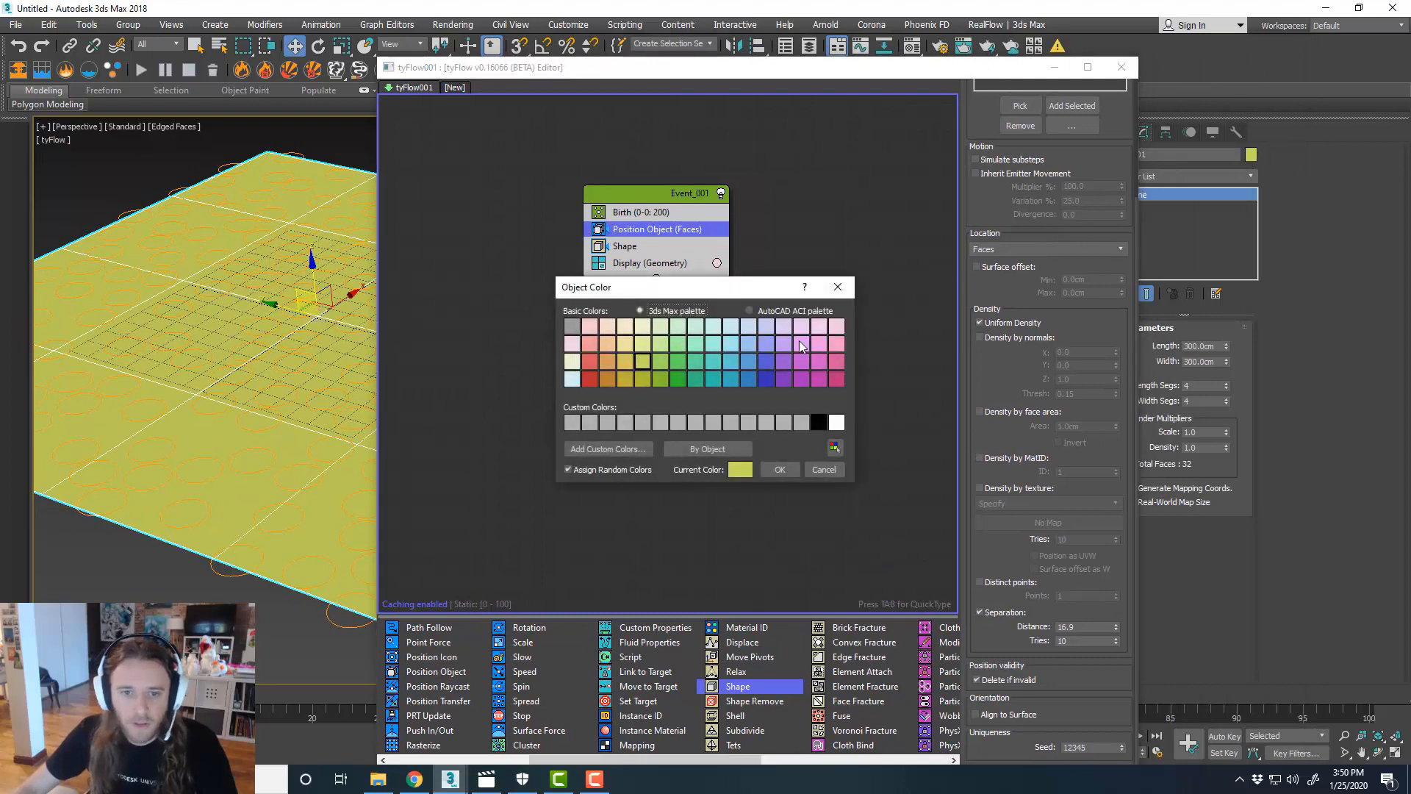
click(780, 469)
drag(638, 76, 924, 65)
middle_drag(380, 323, 478, 330)
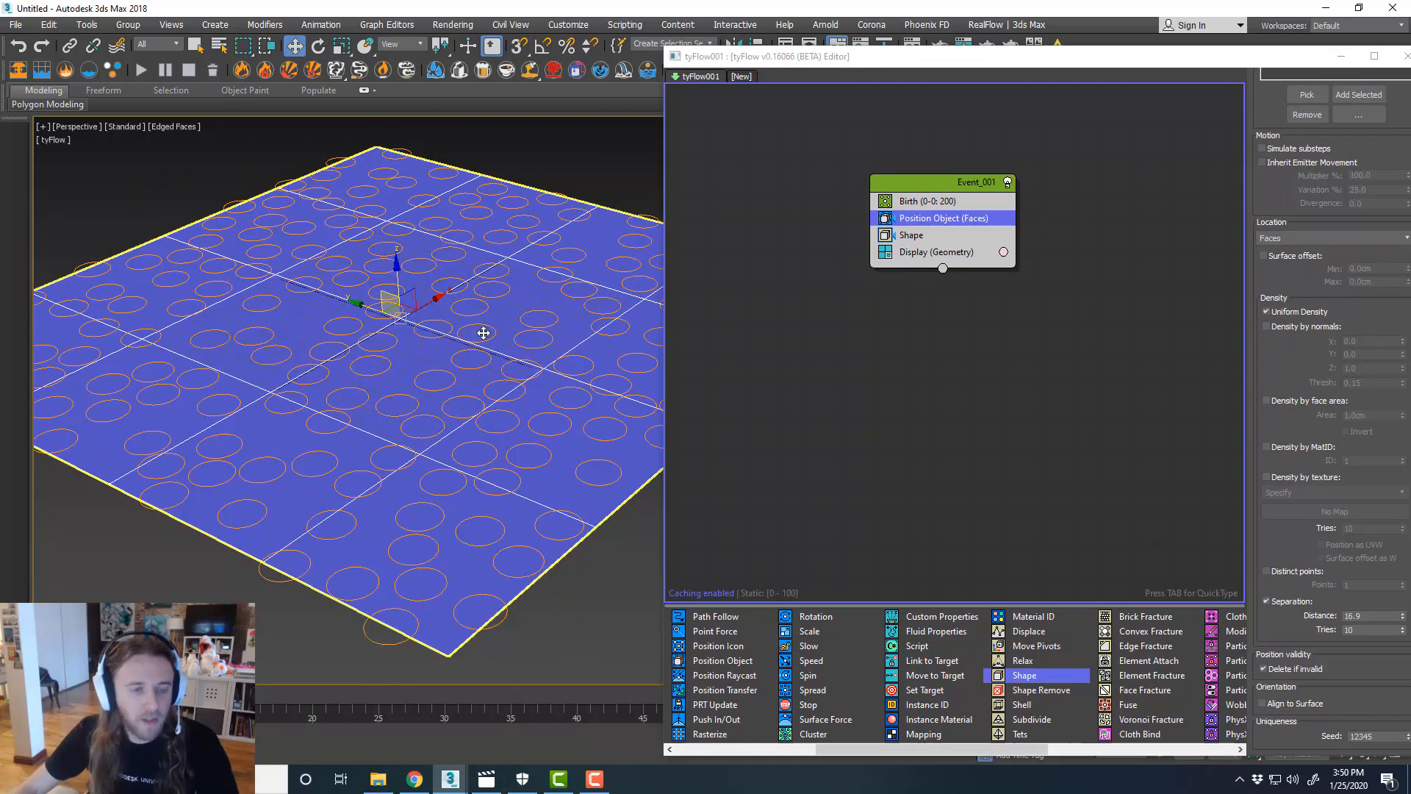
click(485, 332)
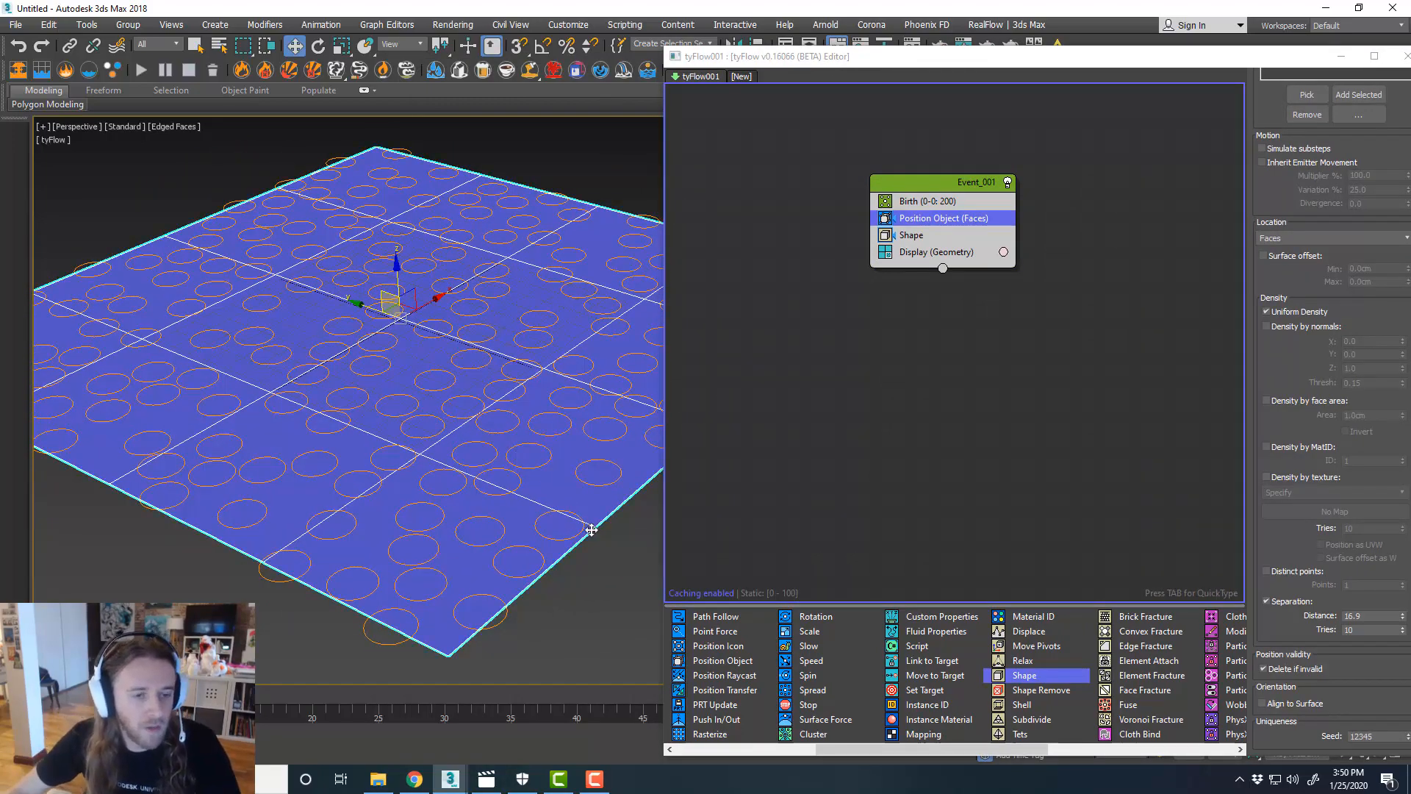
mouse_move(593, 539)
alt+middle_down()
mouse_move(580, 529)
mouse_move(604, 542)
alt+middle_up()
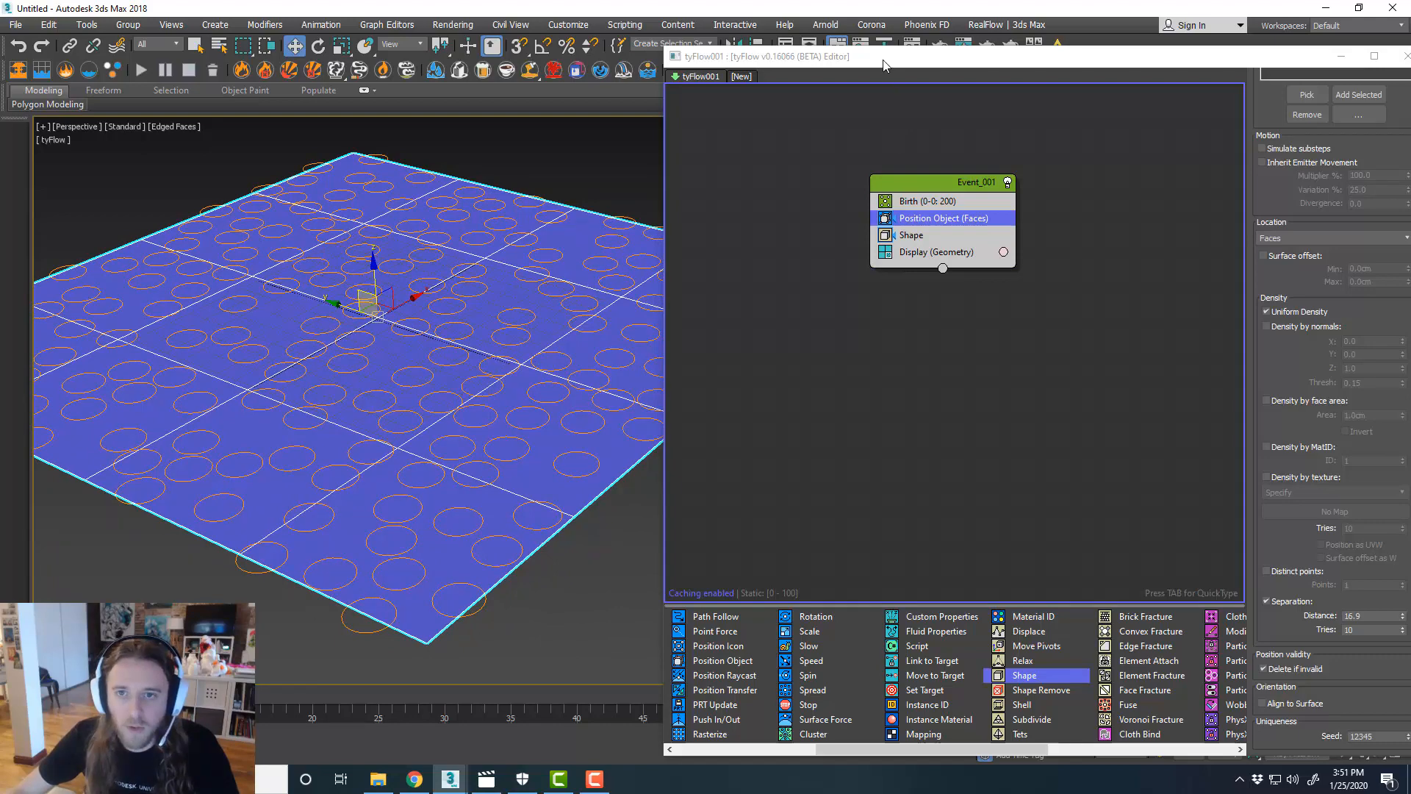
- Move the tyFlow editor off the viewport to reveal the whole plane, and clear the selection
drag(884, 66, 1410, 66)
alt+middle_drag(739, 384, 941, 447)
click(941, 447)
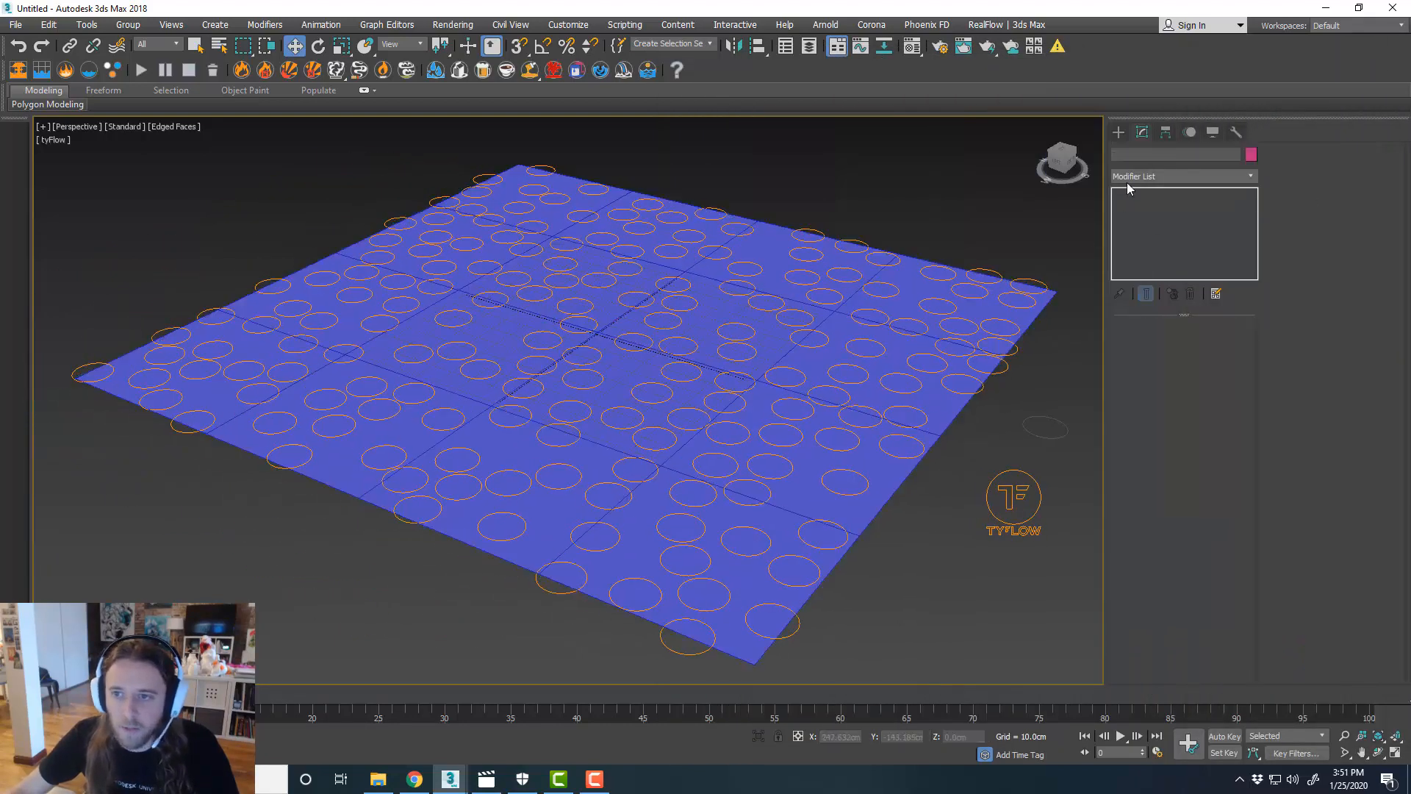
- Create a Gravity force near the plane's center with an icon size of about 13.6 cm
click(1119, 132)
click(1198, 154)
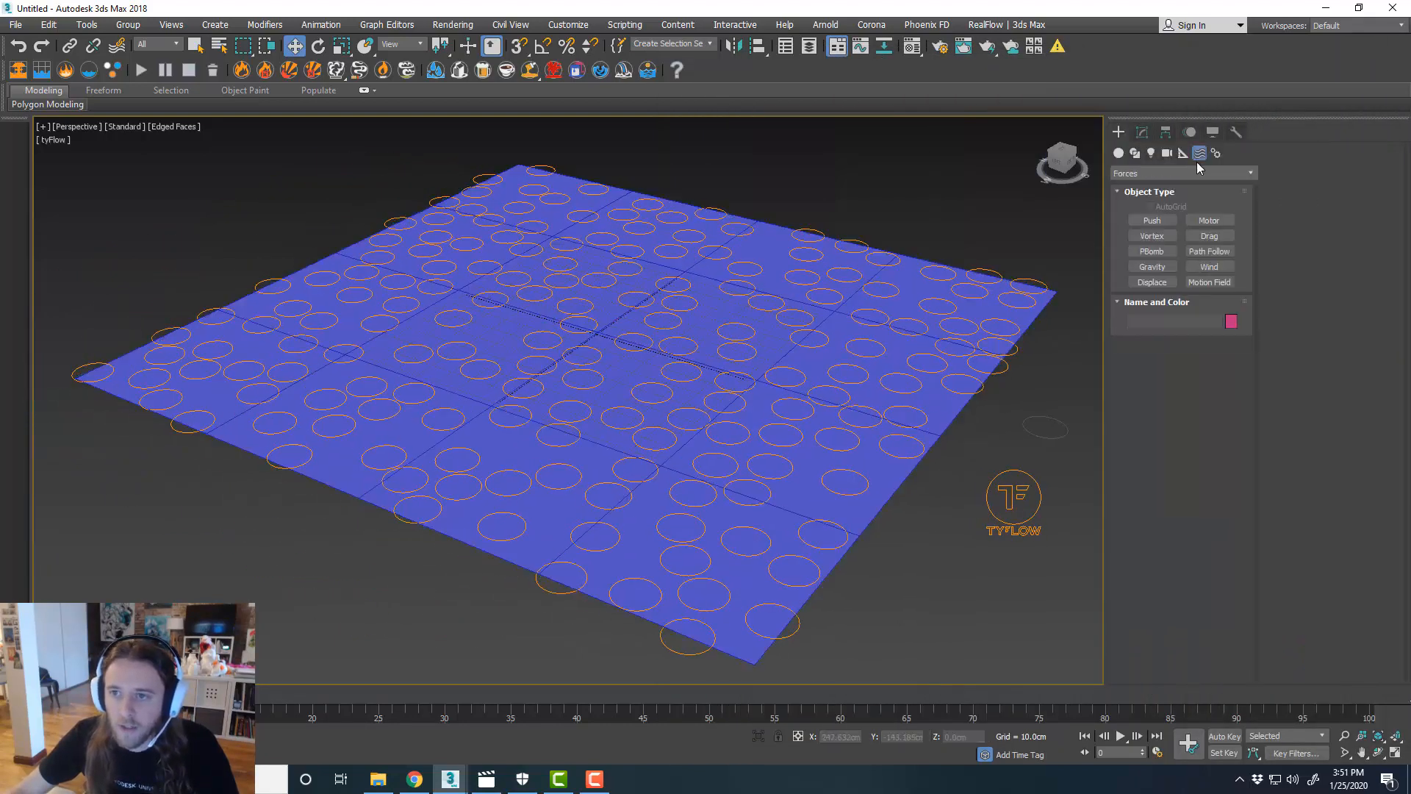
click(1170, 268)
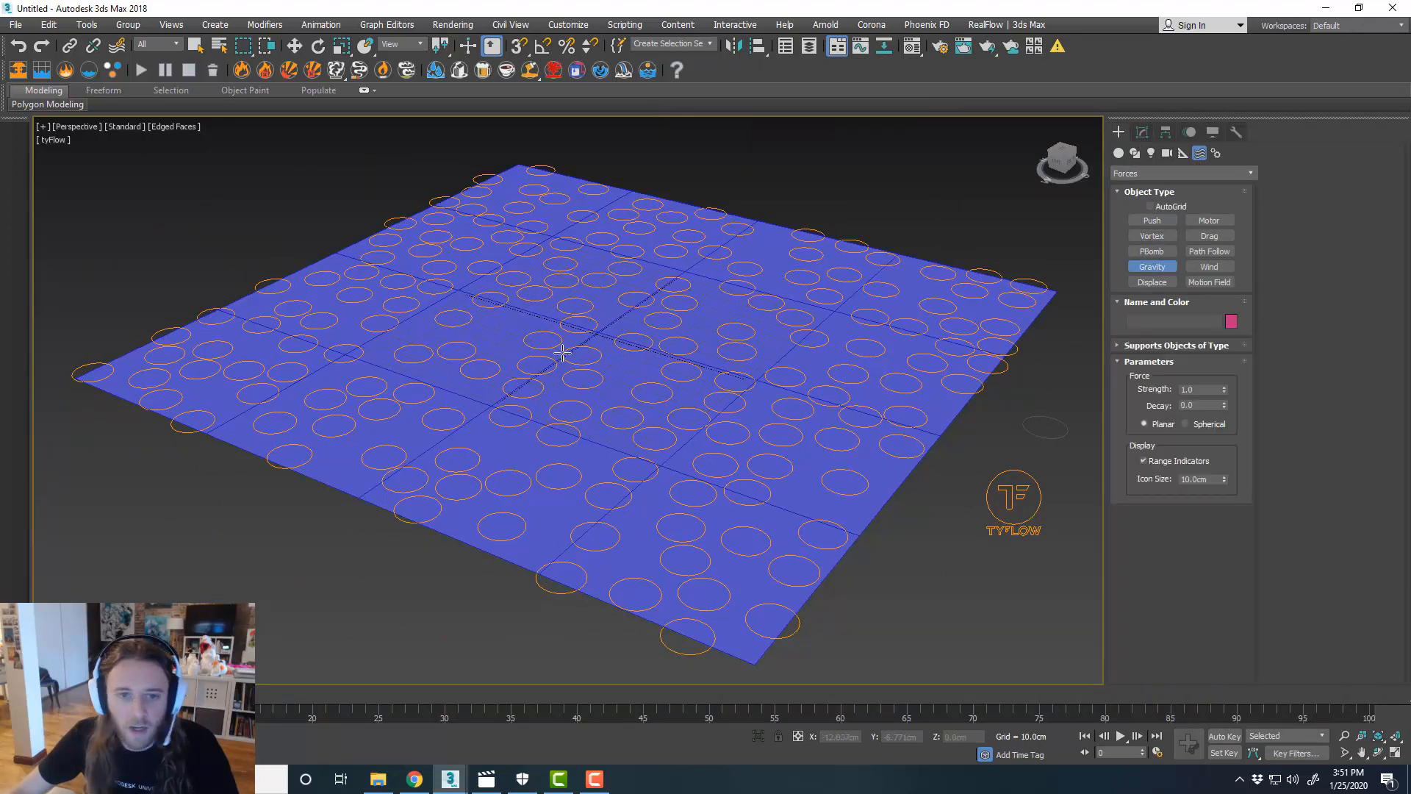
middle_drag(582, 356, 596, 370)
drag(609, 349, 652, 372)
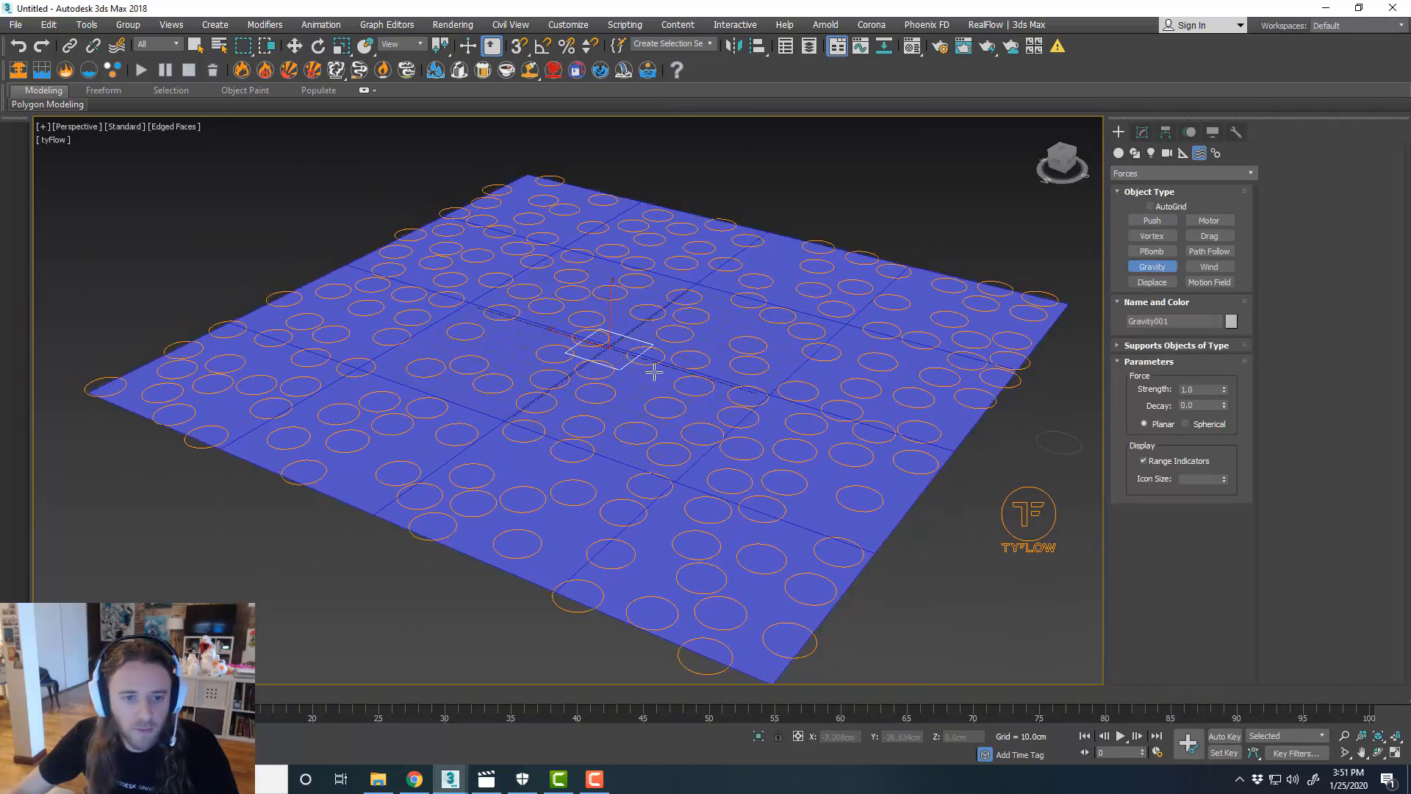
key(w)
- Select the plane and reset its X and Y position to 0 cm
click(648, 380)
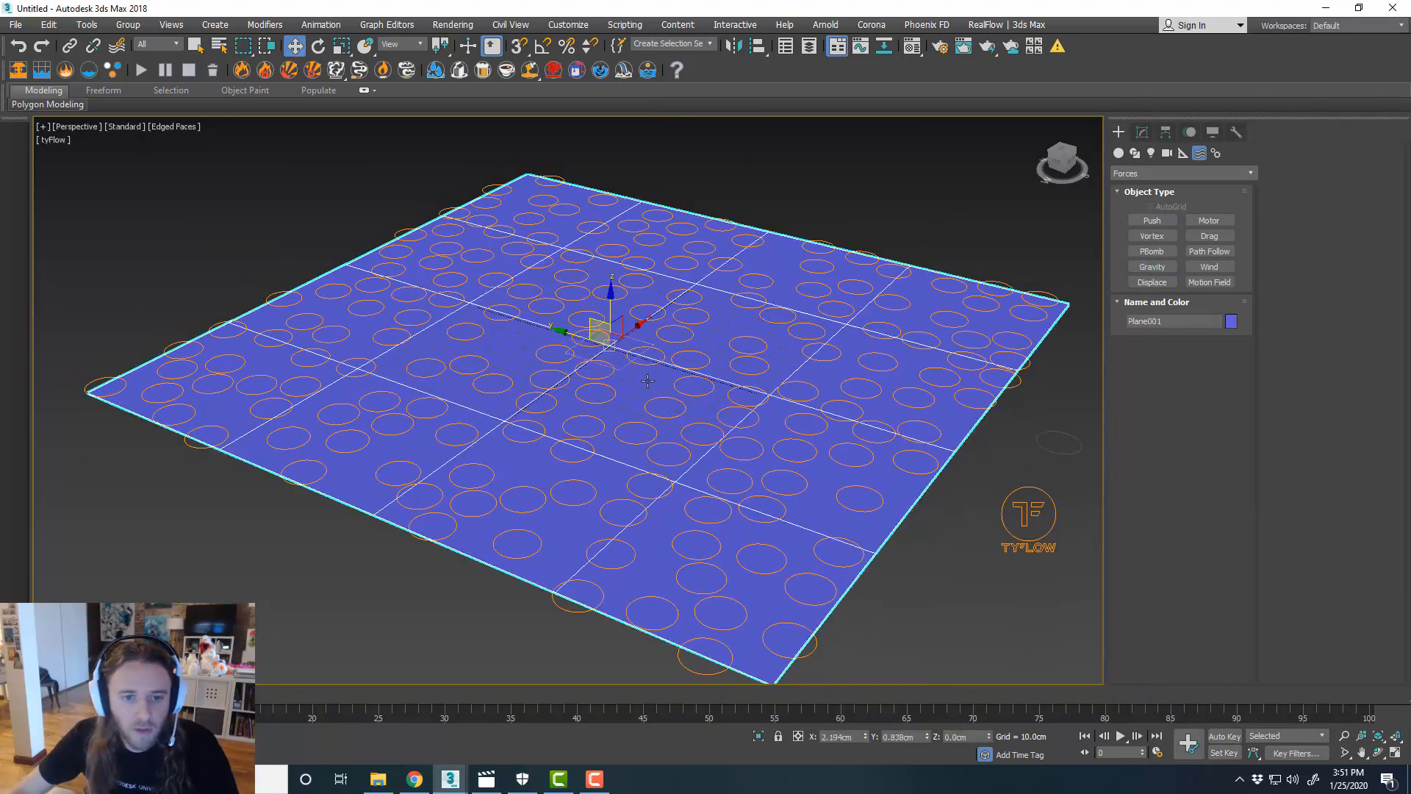
right_click(866, 736)
right_click(926, 736)
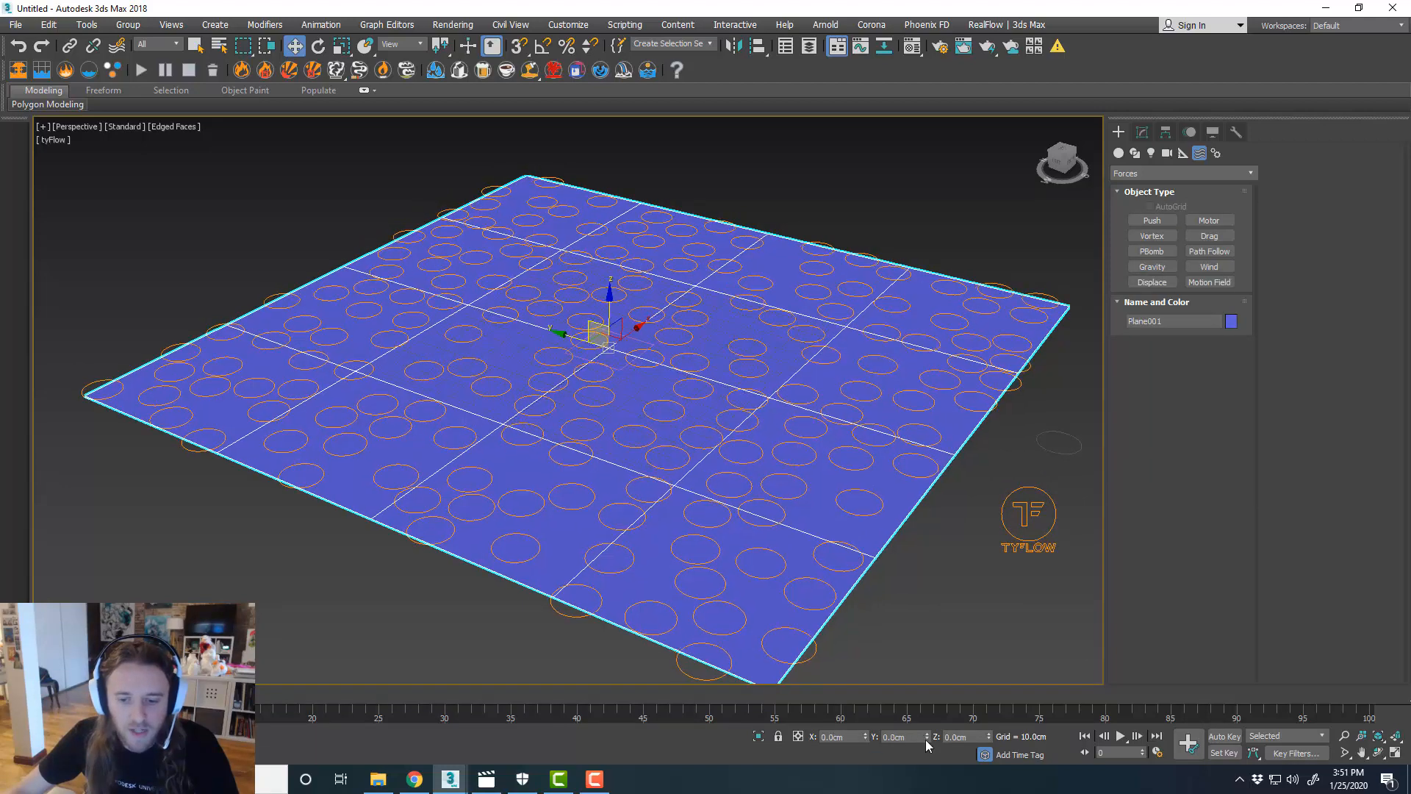
- Reset the Gravity force's X and Y position to 0 cm and switch its force type to Spherical
click(631, 356)
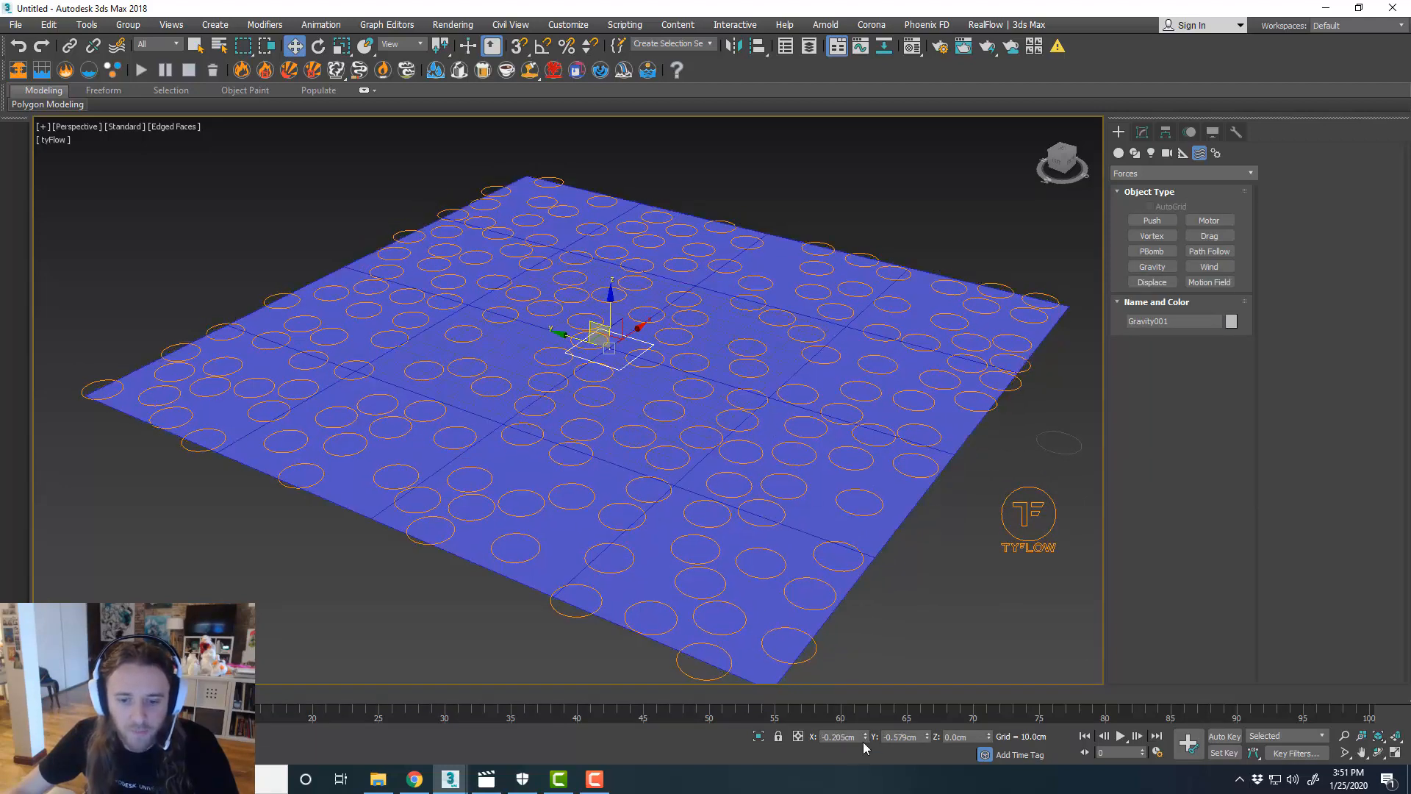
right_click(928, 737)
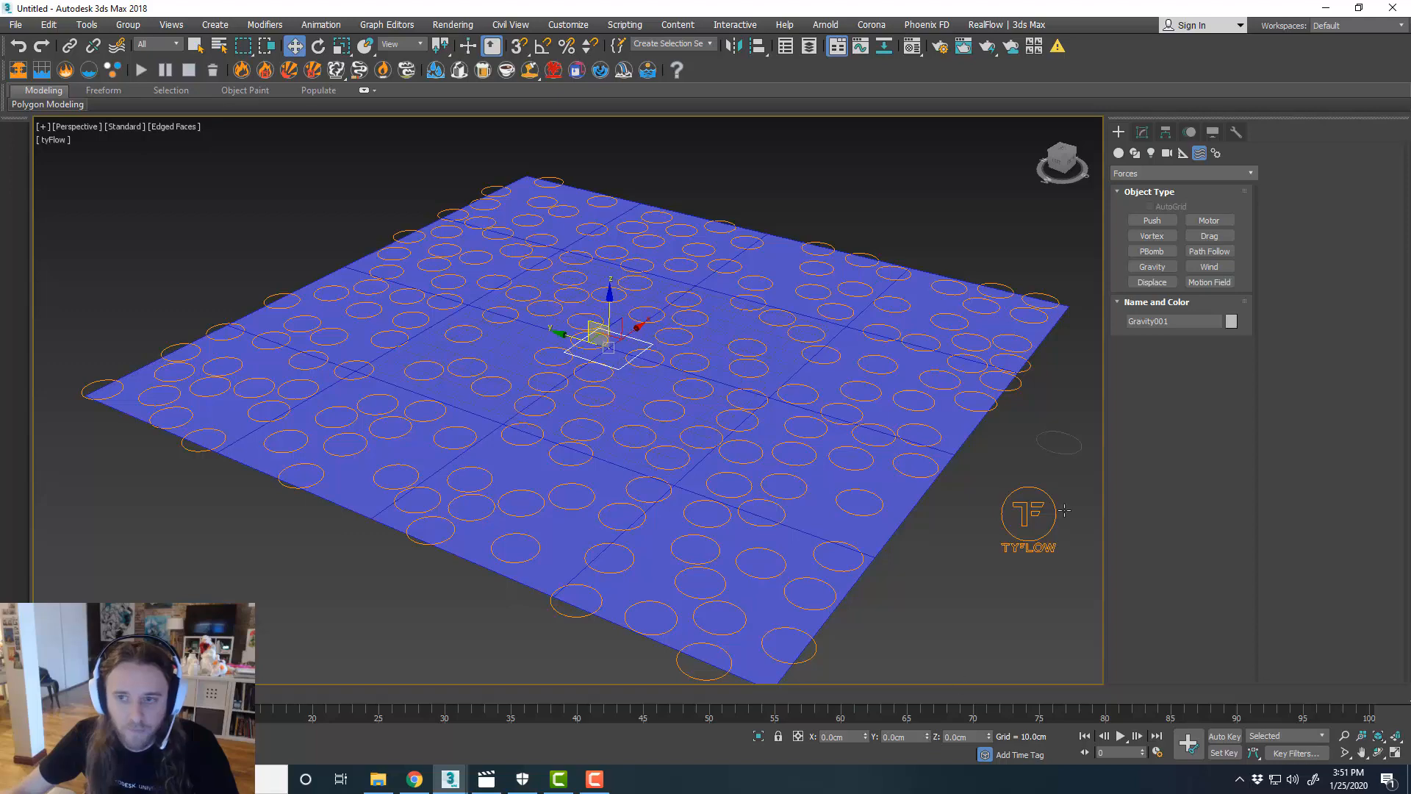
click(1144, 133)
click(1207, 409)
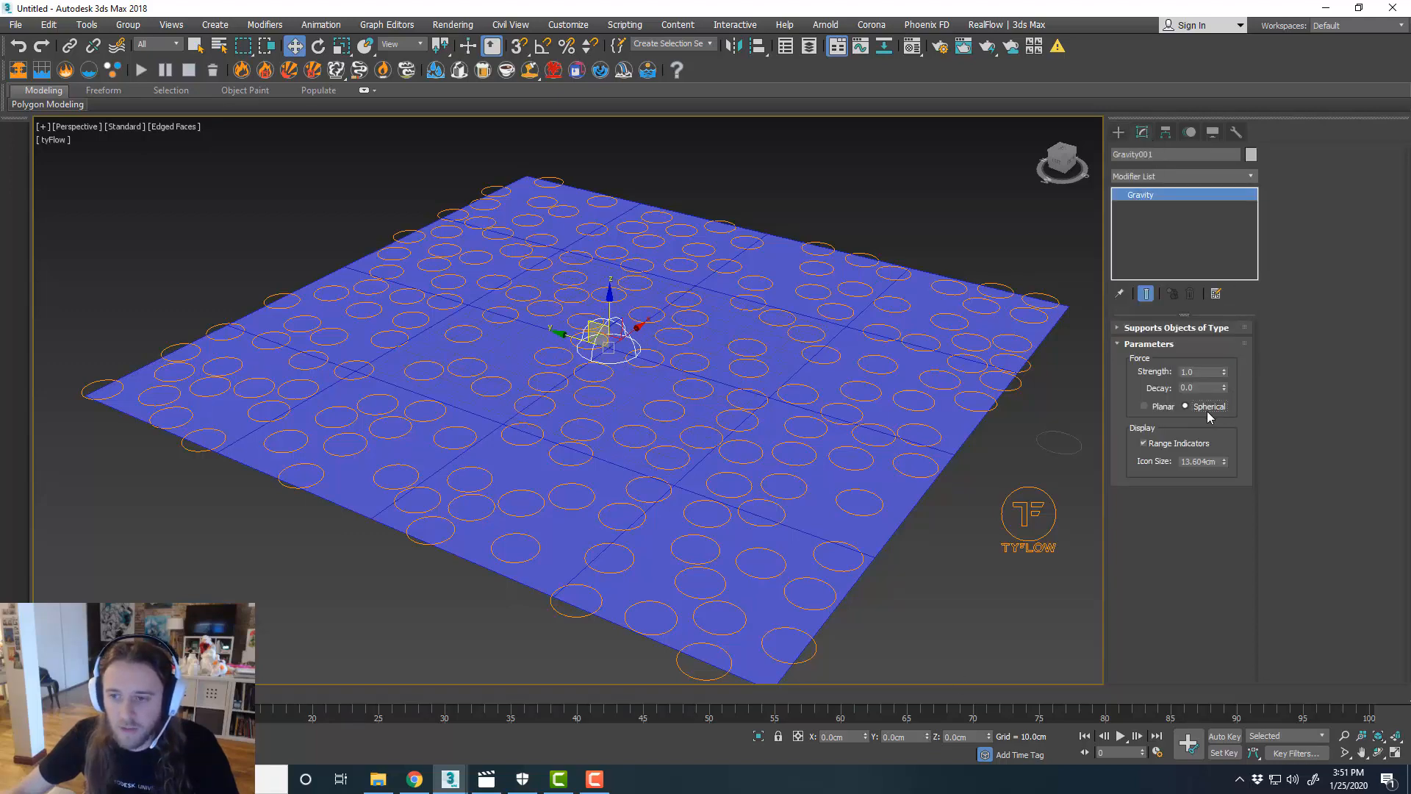
- Set the spherical Gravity force's strength to 0.1
double_click(1202, 372)
key(BackSpace)
text(0.1)
key(Return)
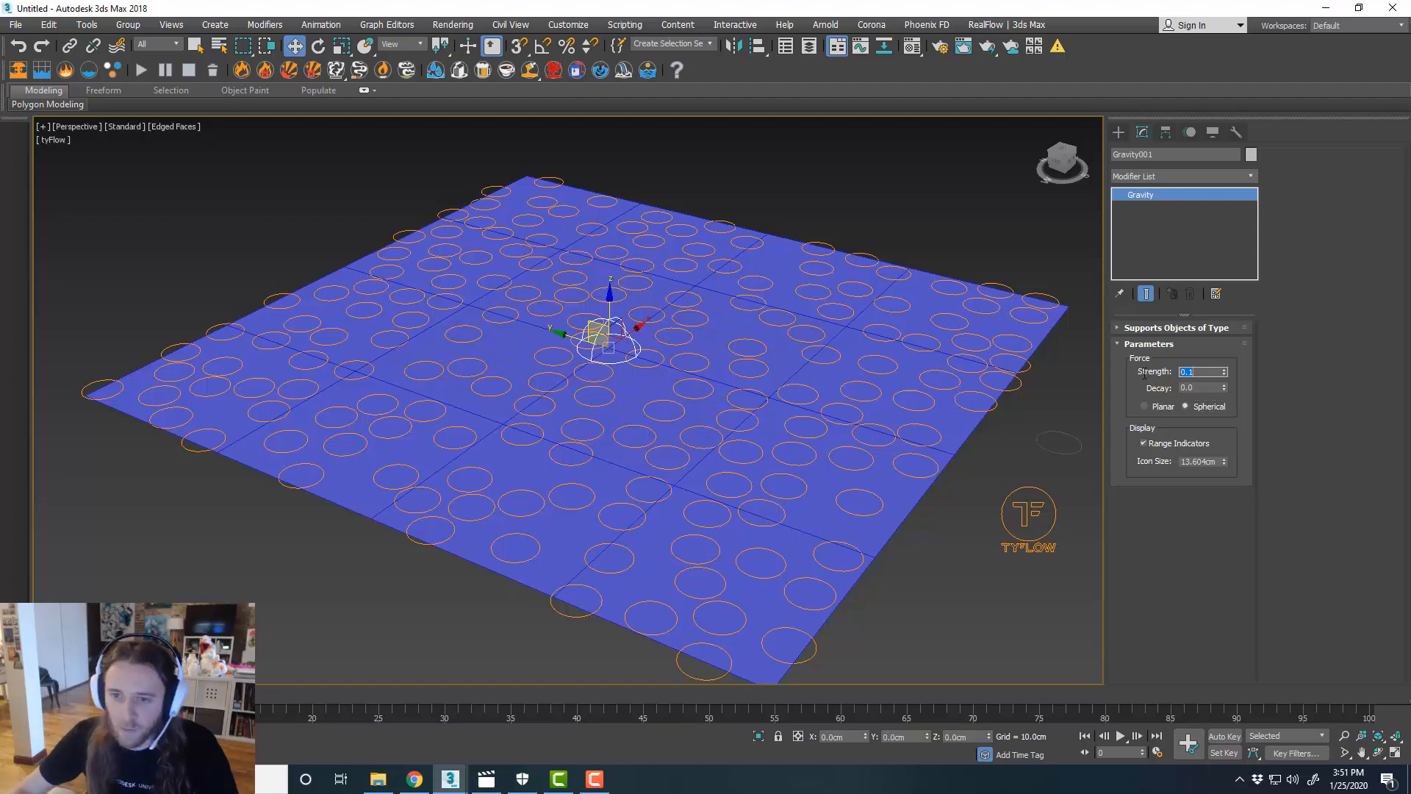
- Bring the tyFlow editor back on screen and add a Cloth Bind operator between Shape and Display in Event_001
alt+middle_drag(1019, 385, 911, 434)
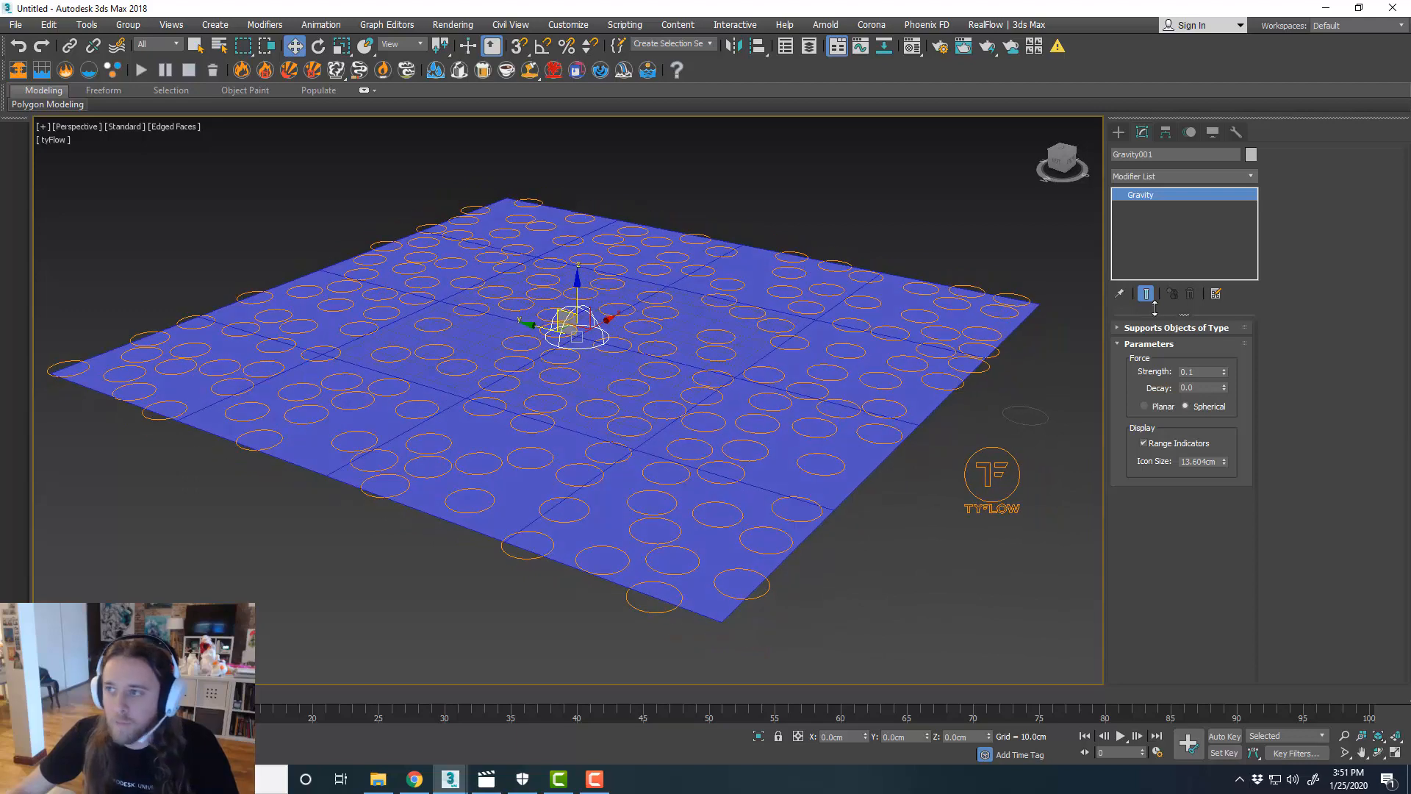
alt+middle_drag(1099, 293, 816, 306)
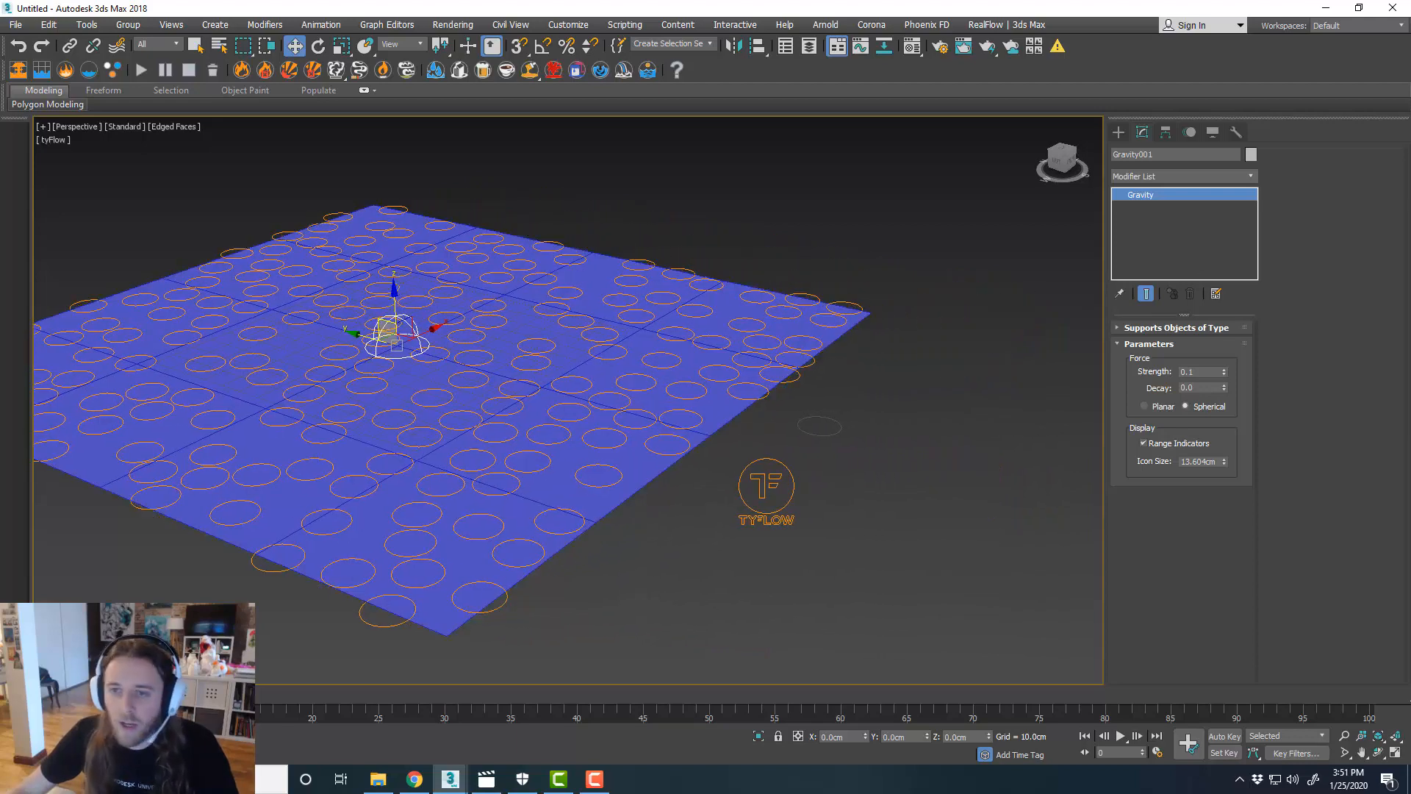
drag(1410, 88, 792, 34)
middle_drag(456, 280, 417, 292)
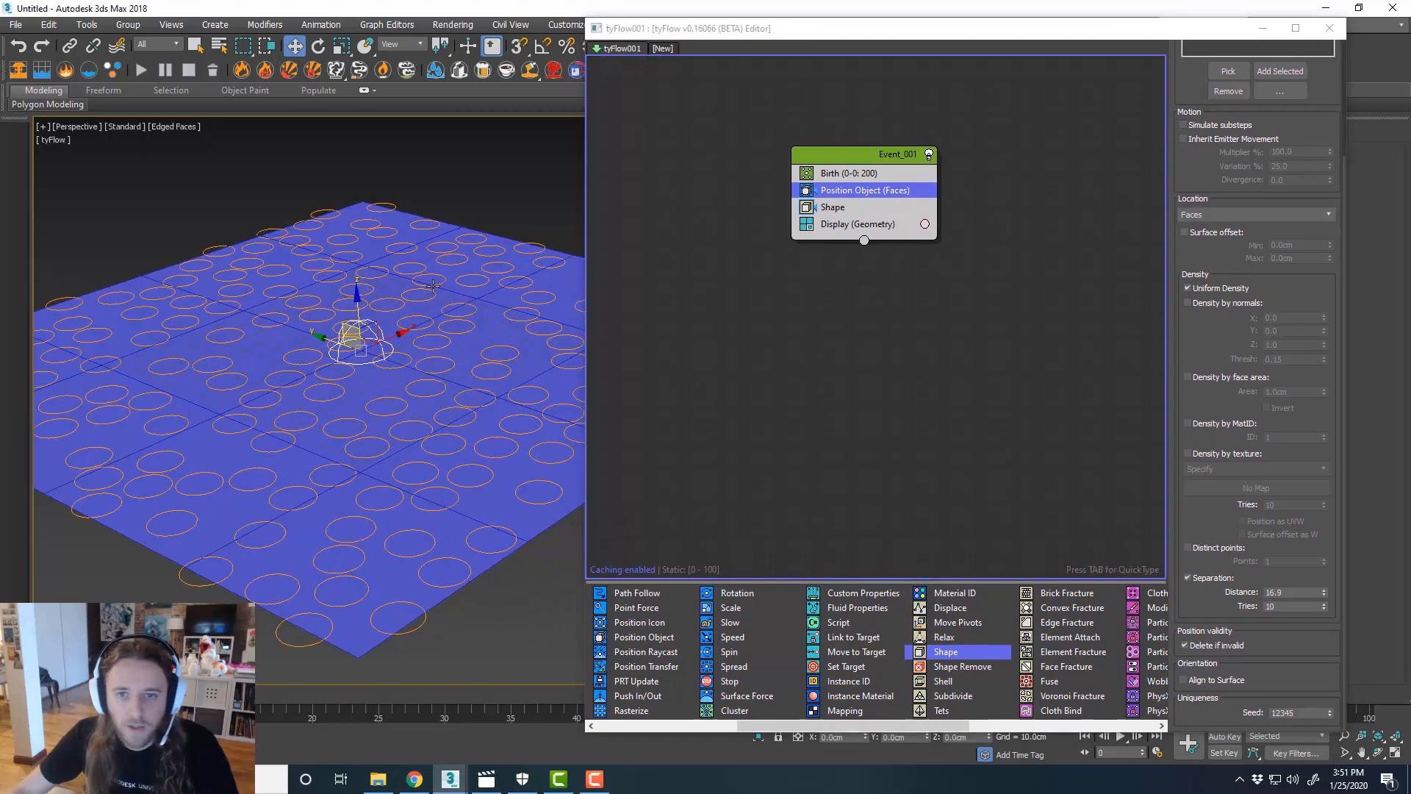
middle_drag(960, 386, 931, 383)
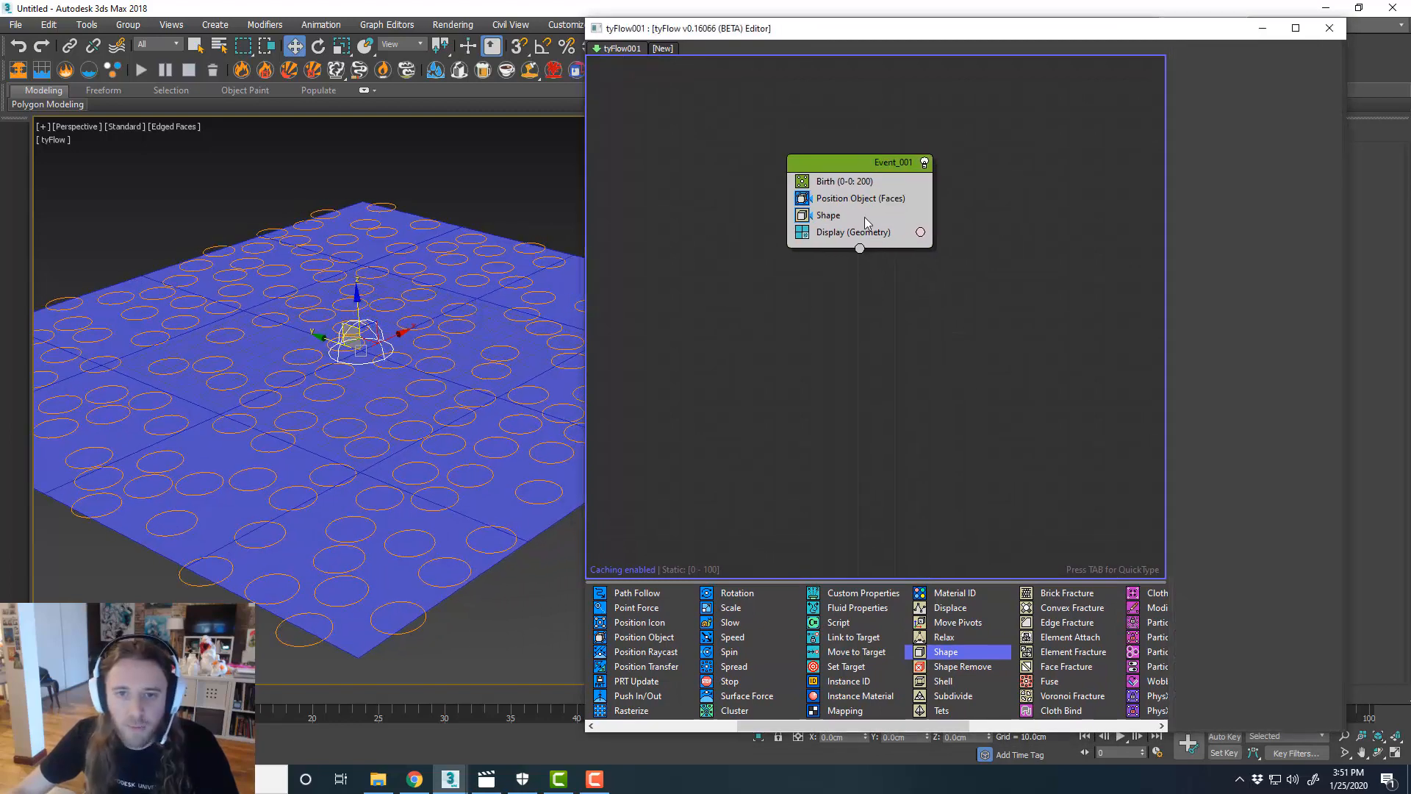
scroll(999, 635, down, 3)
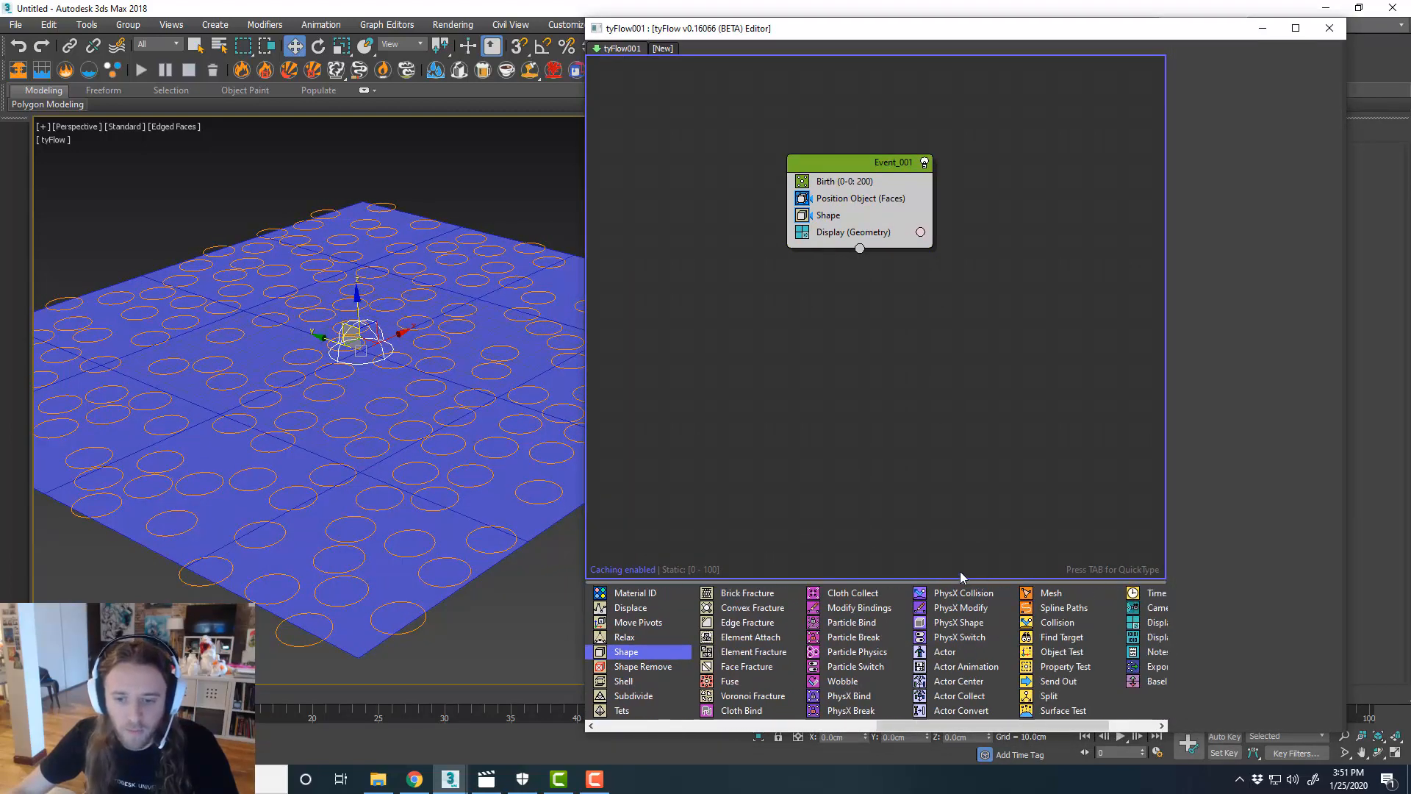
drag(970, 581, 969, 524)
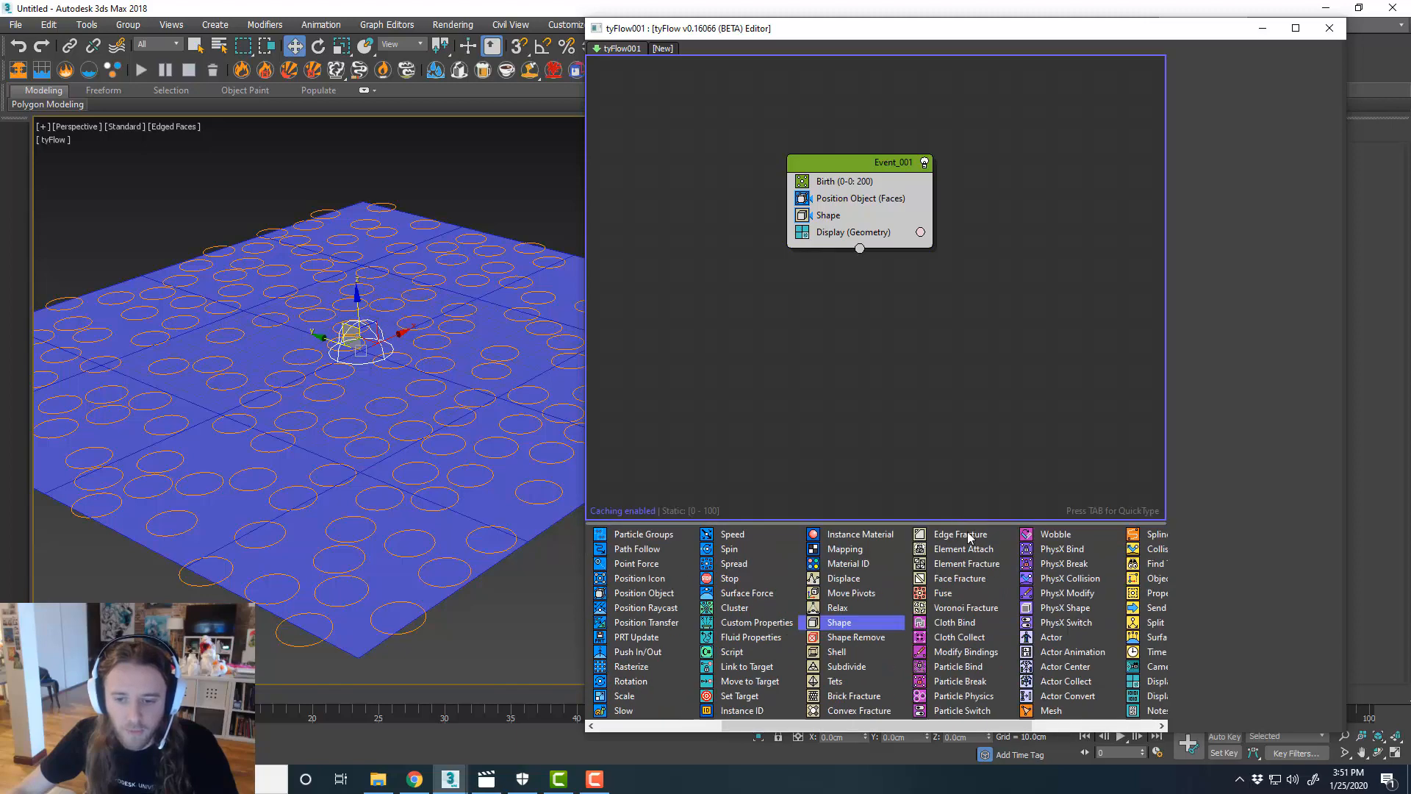
drag(970, 622, 884, 226)
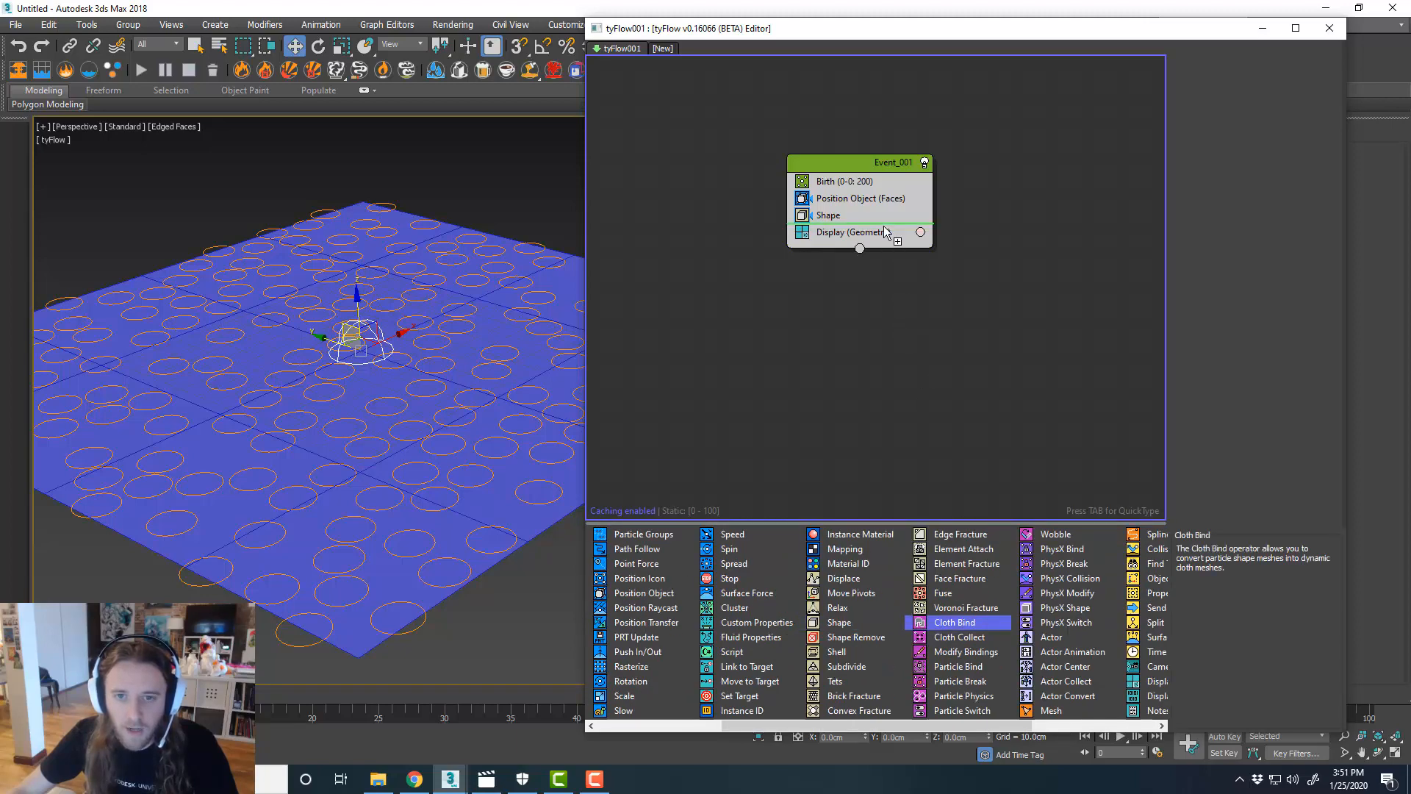
- Add a Particle Physics operator to Event_001 between Cloth Bind and Display
middle_drag(441, 379, 426, 375)
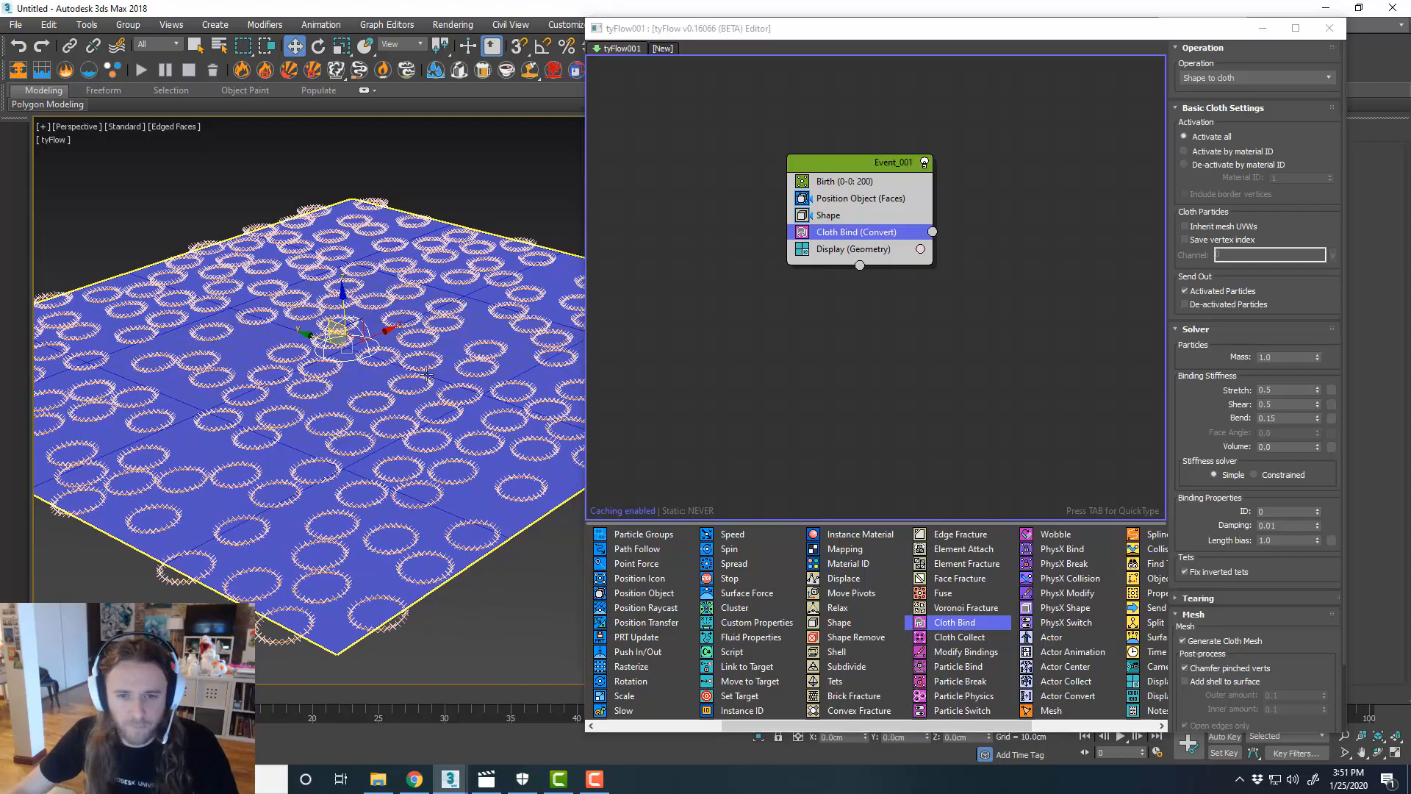
scroll(443, 379, up, 3)
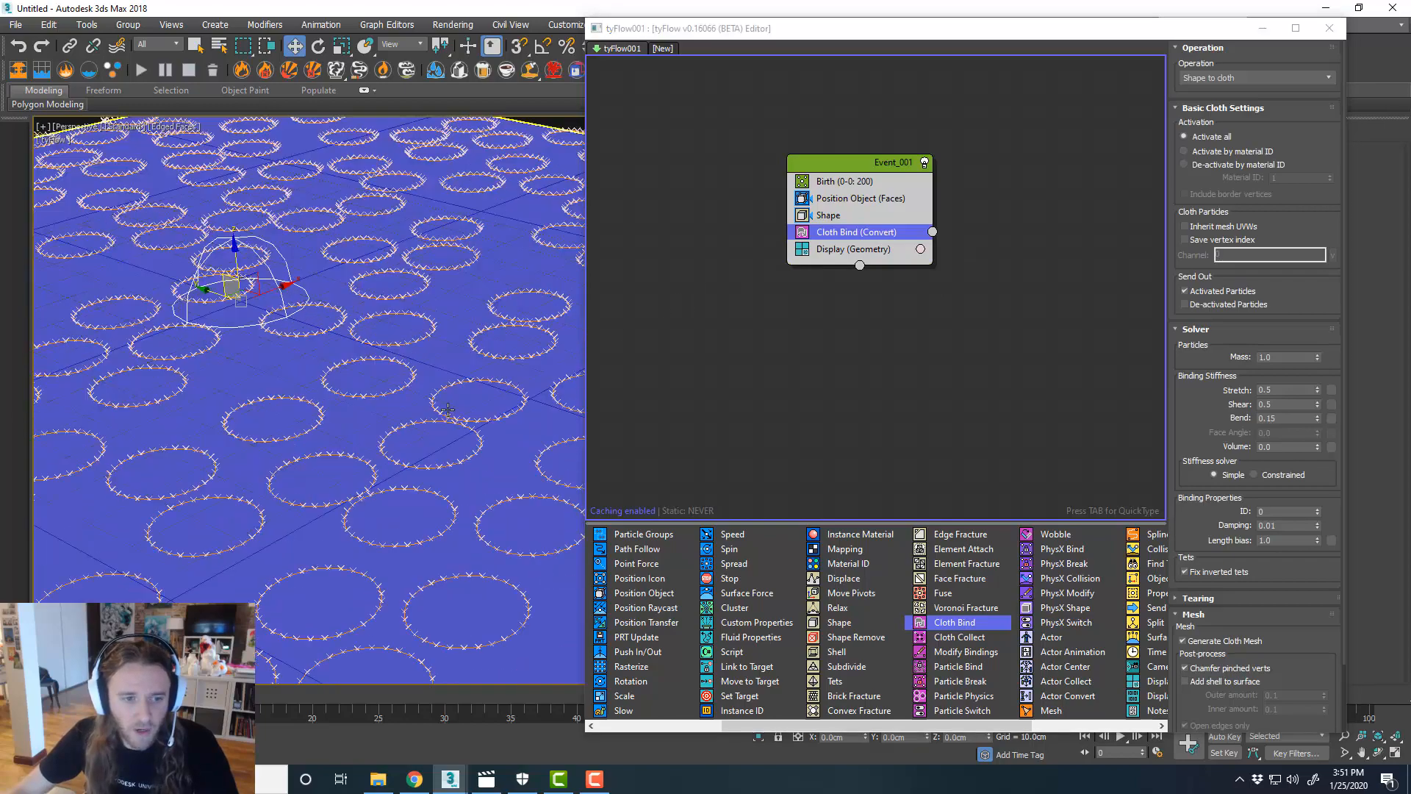
scroll(499, 402, up, 4)
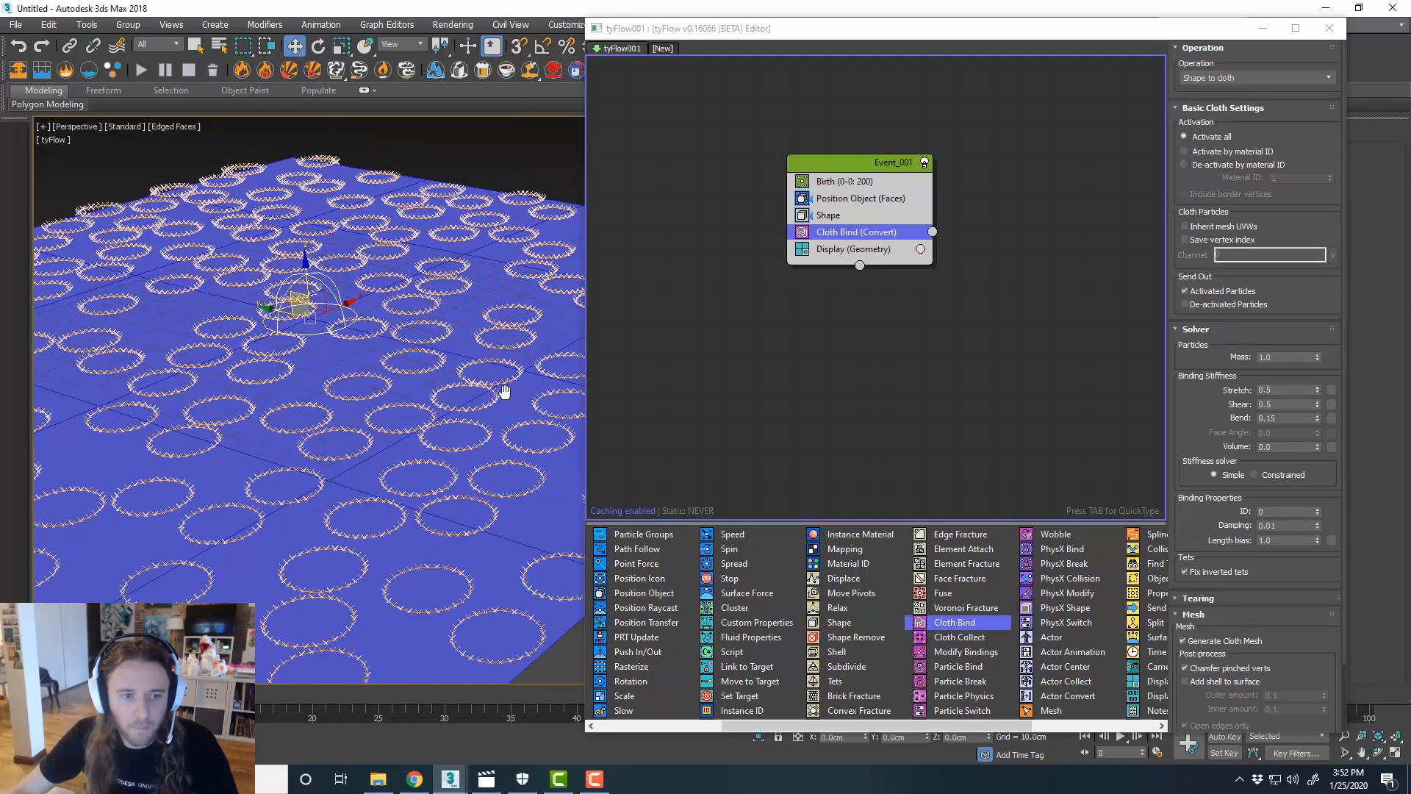
mouse_move(499, 414)
alt+middle_down()
mouse_move(513, 441)
mouse_move(514, 394)
alt+middle_up()
scroll(493, 447, up, 2)
scroll(513, 430, down, 2)
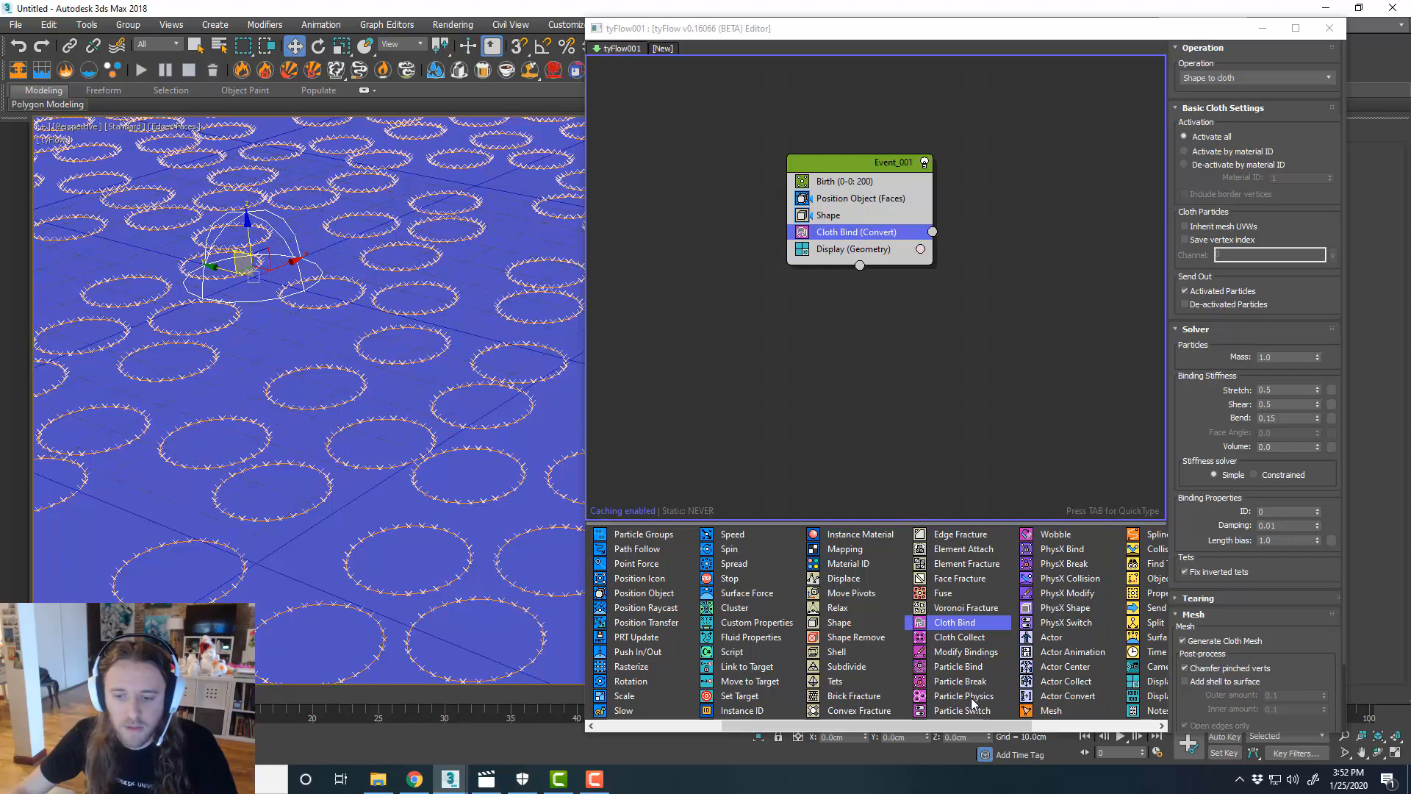
drag(972, 703, 926, 251)
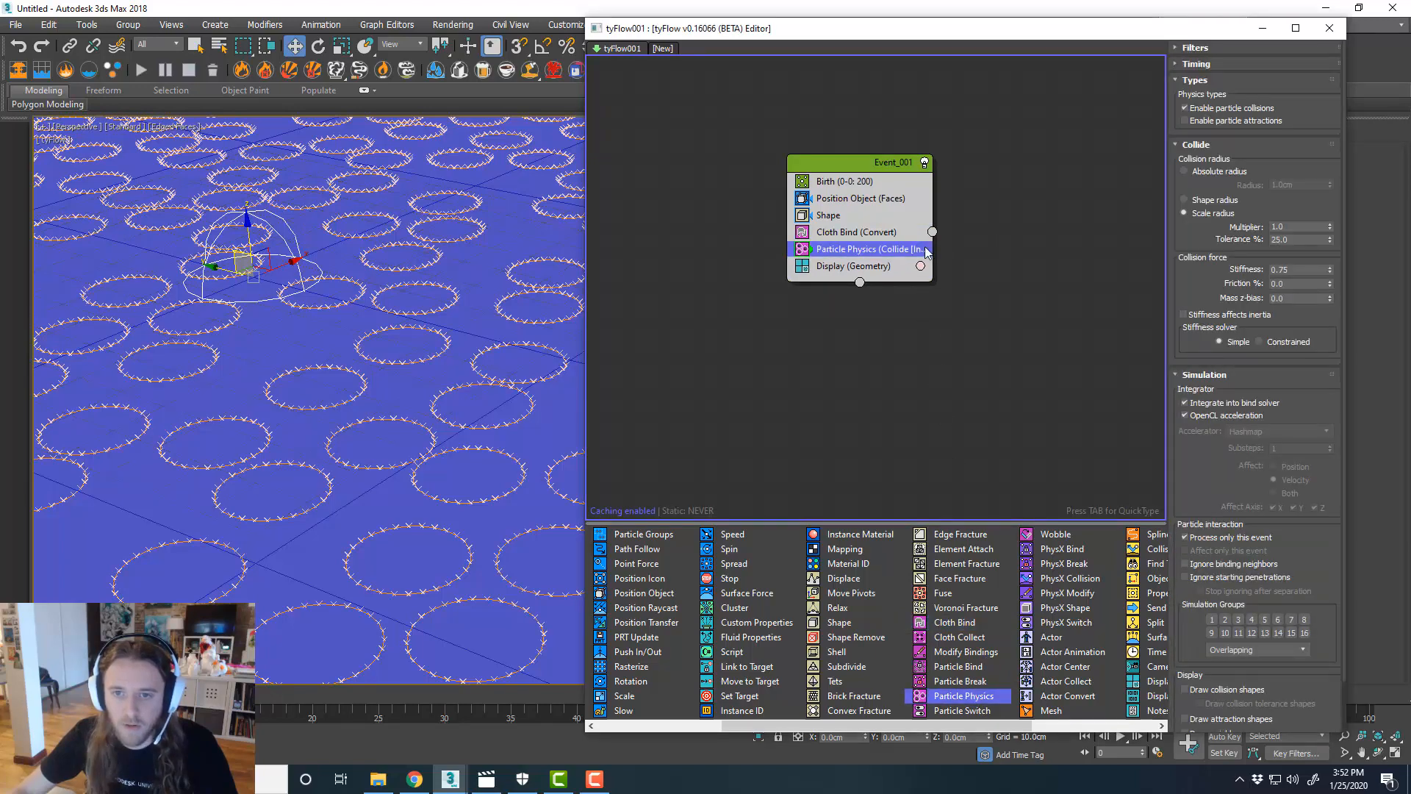
- Set the Cloth Bind operator's Bend binding stiffness to 0.5
click(901, 234)
scroll(1204, 342, down, 5)
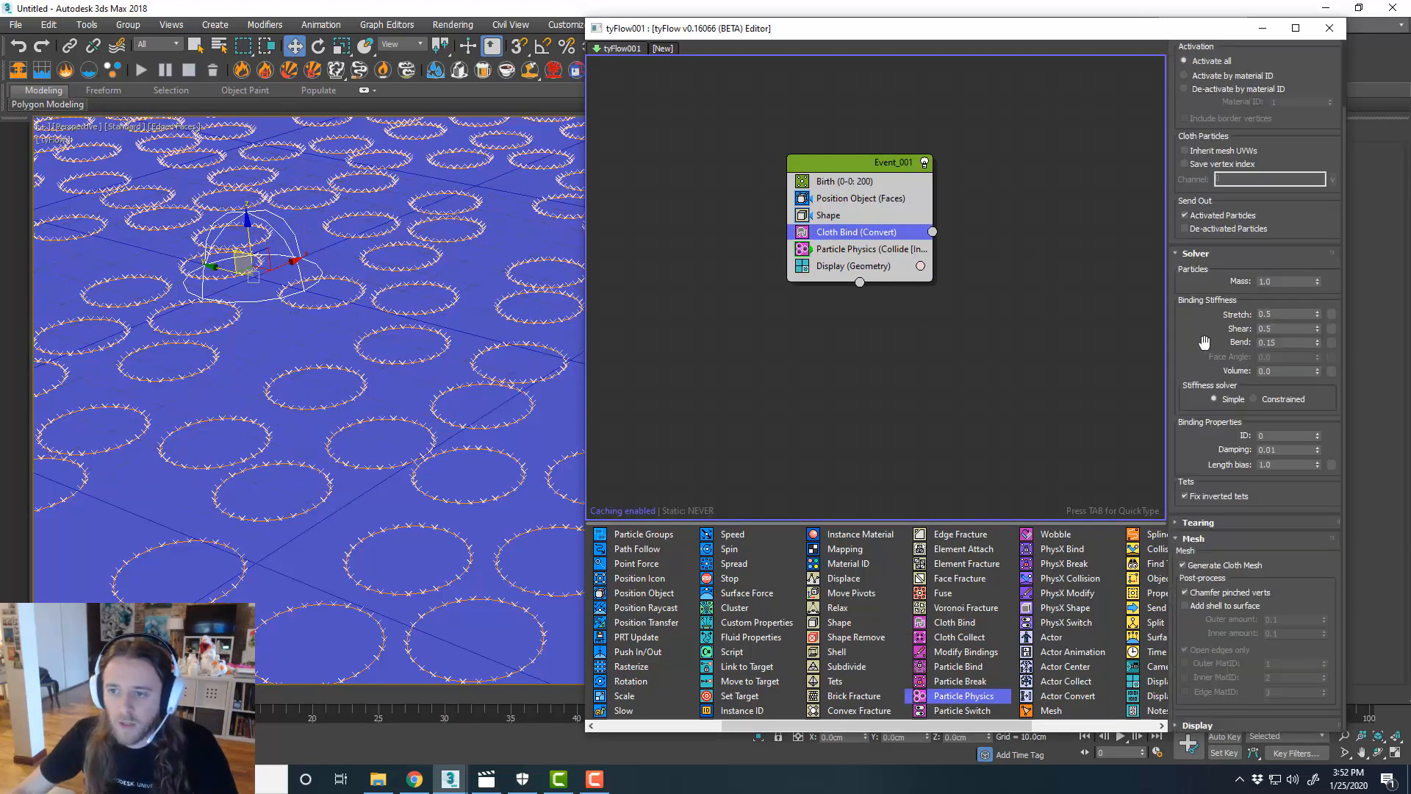
click(1272, 313)
click(1278, 328)
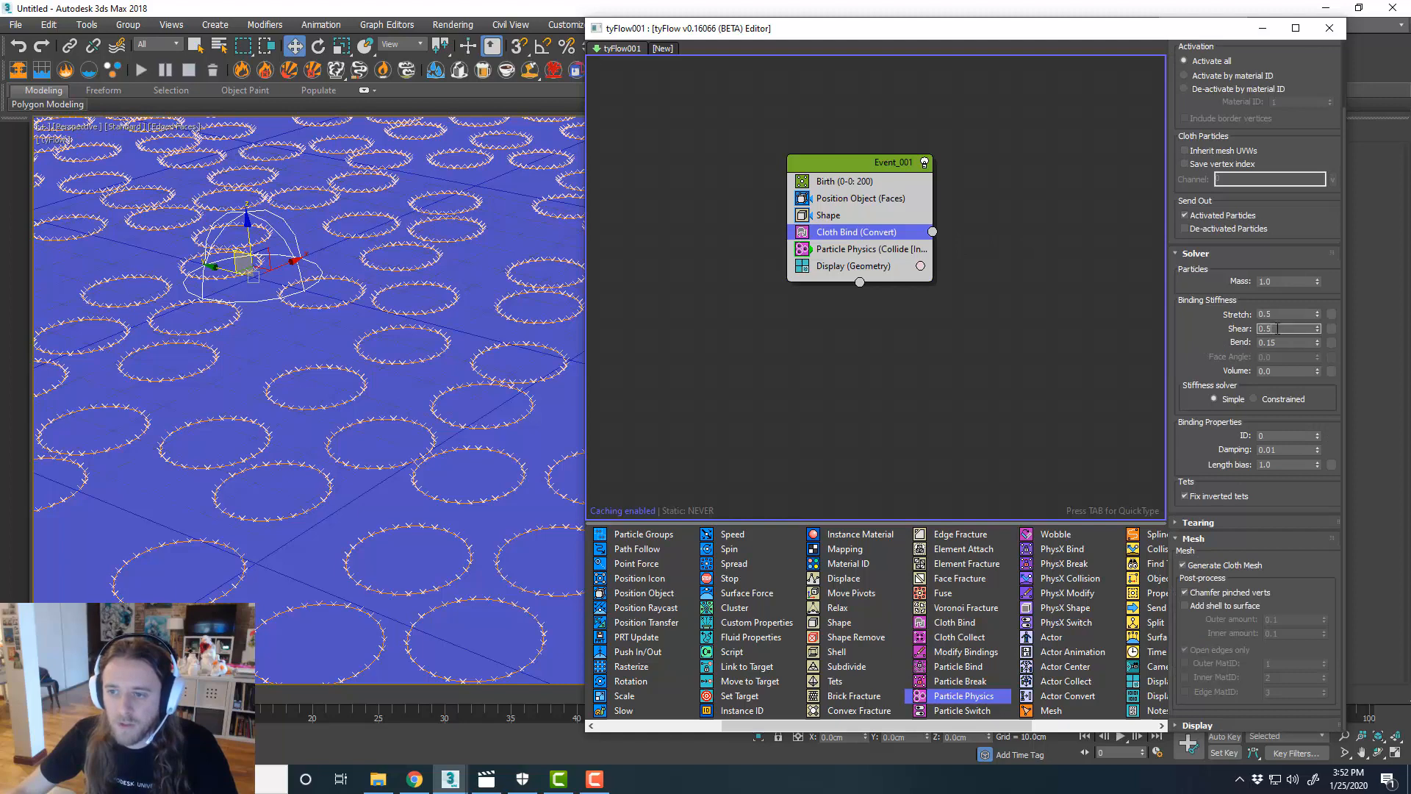
click(1281, 342)
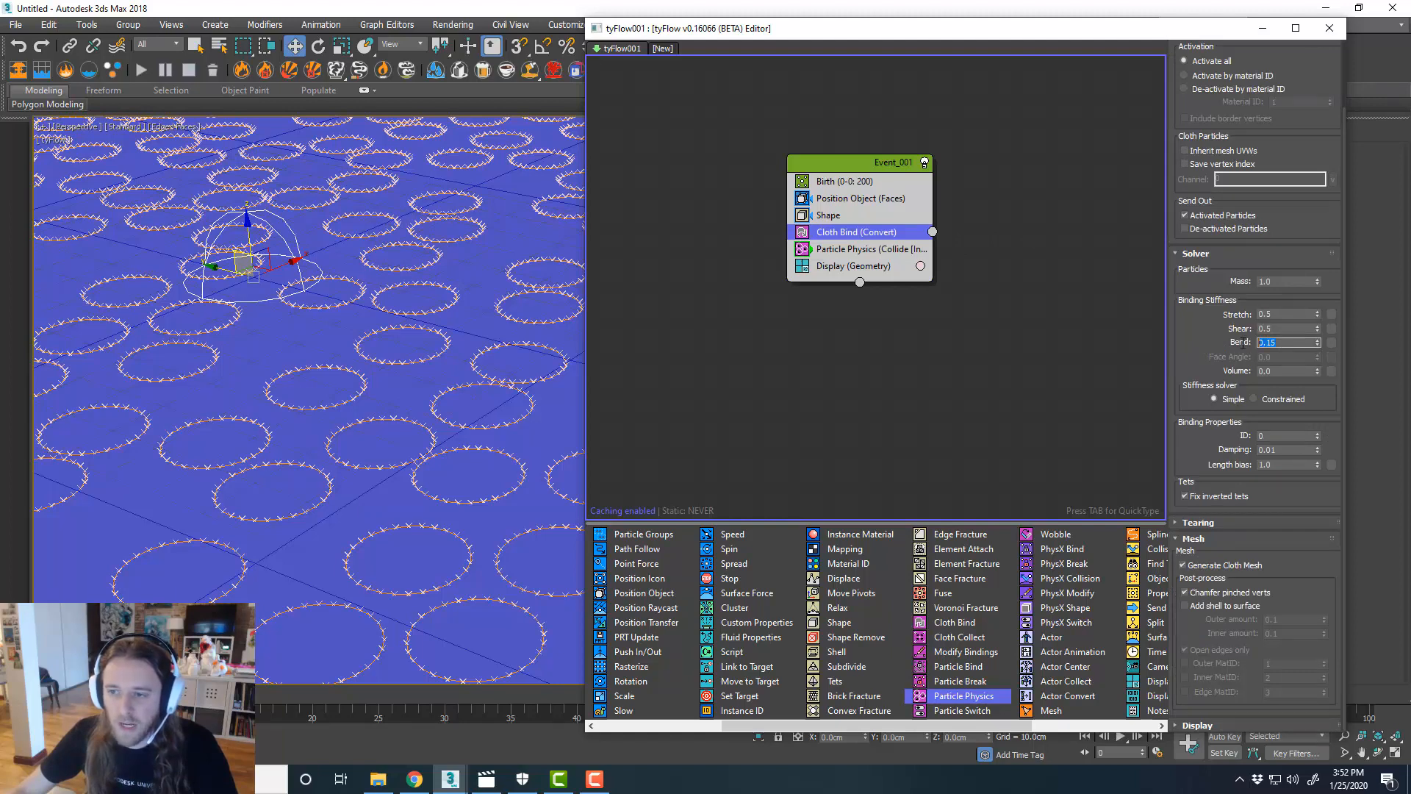
text(.5)
key(Return)
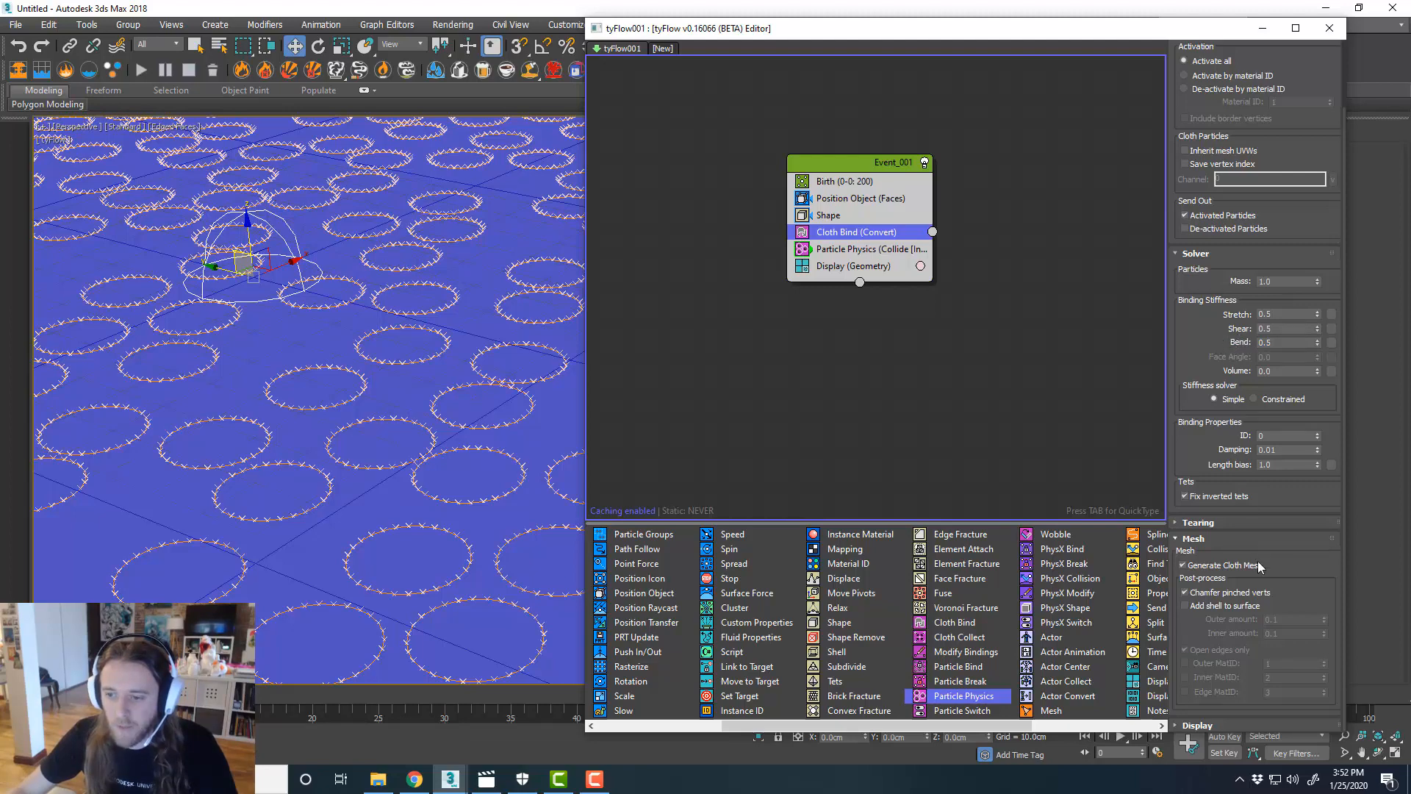
- Add a shell to the cloth mesh surface with an outer amount of 5 and an inner amount of 0
click(1253, 605)
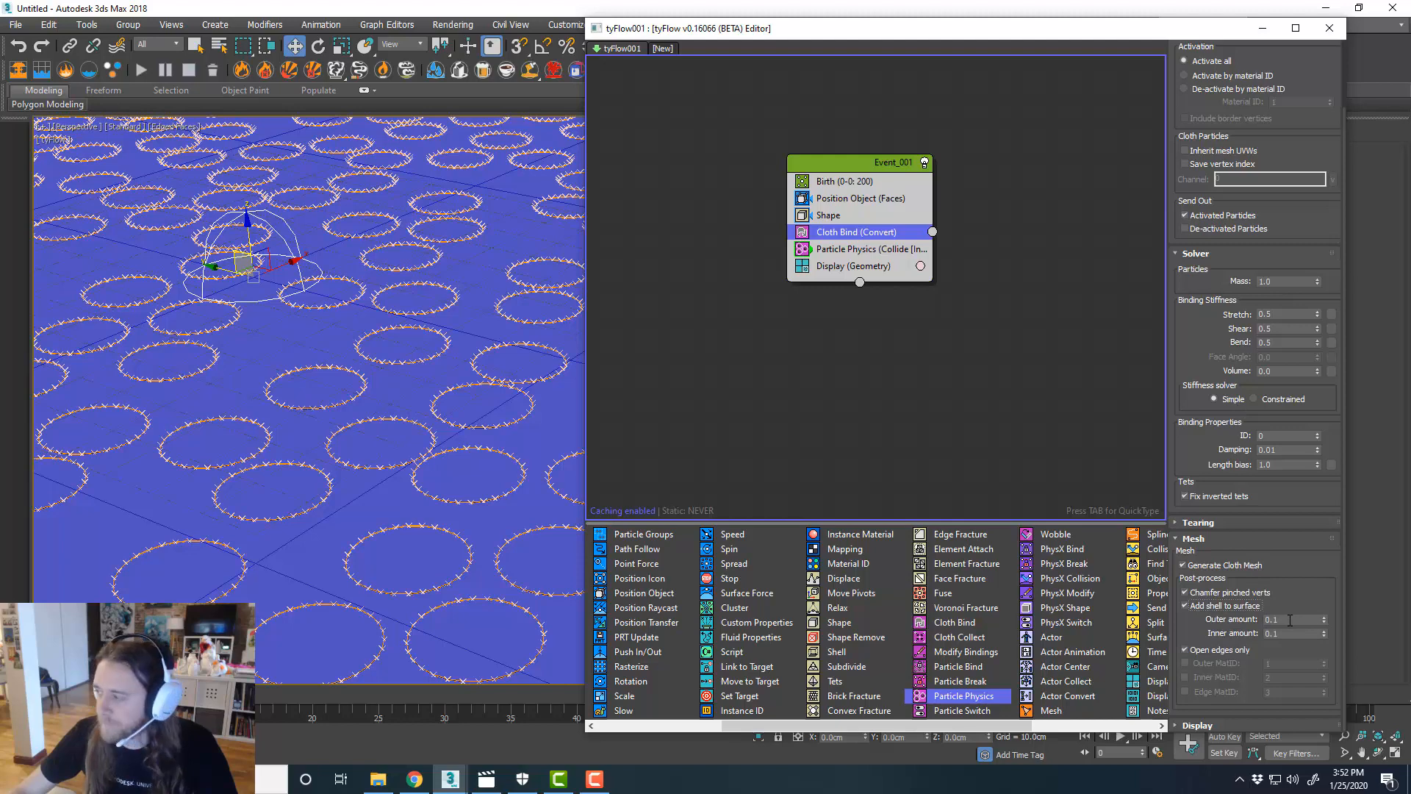
double_click(1289, 619)
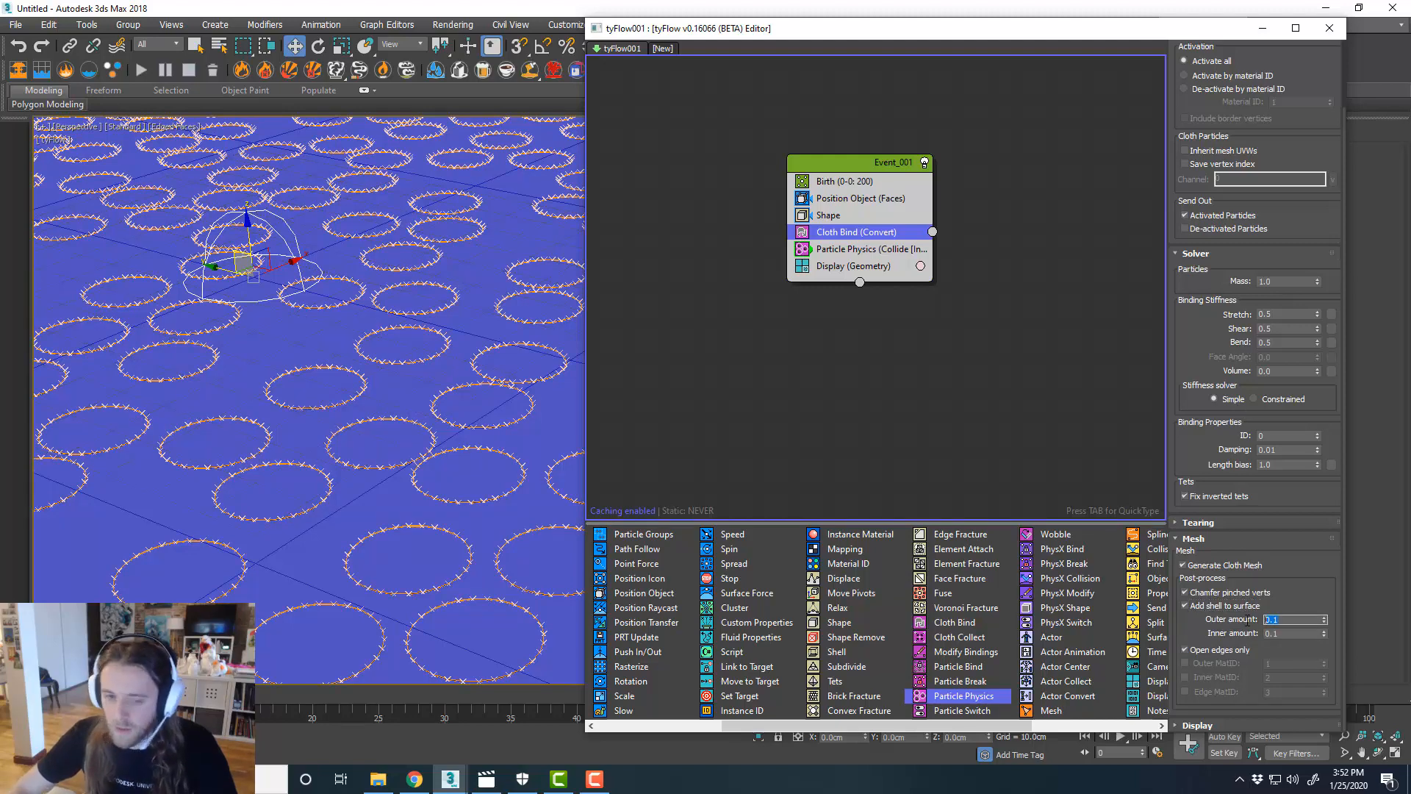
text(10)
key(Return)
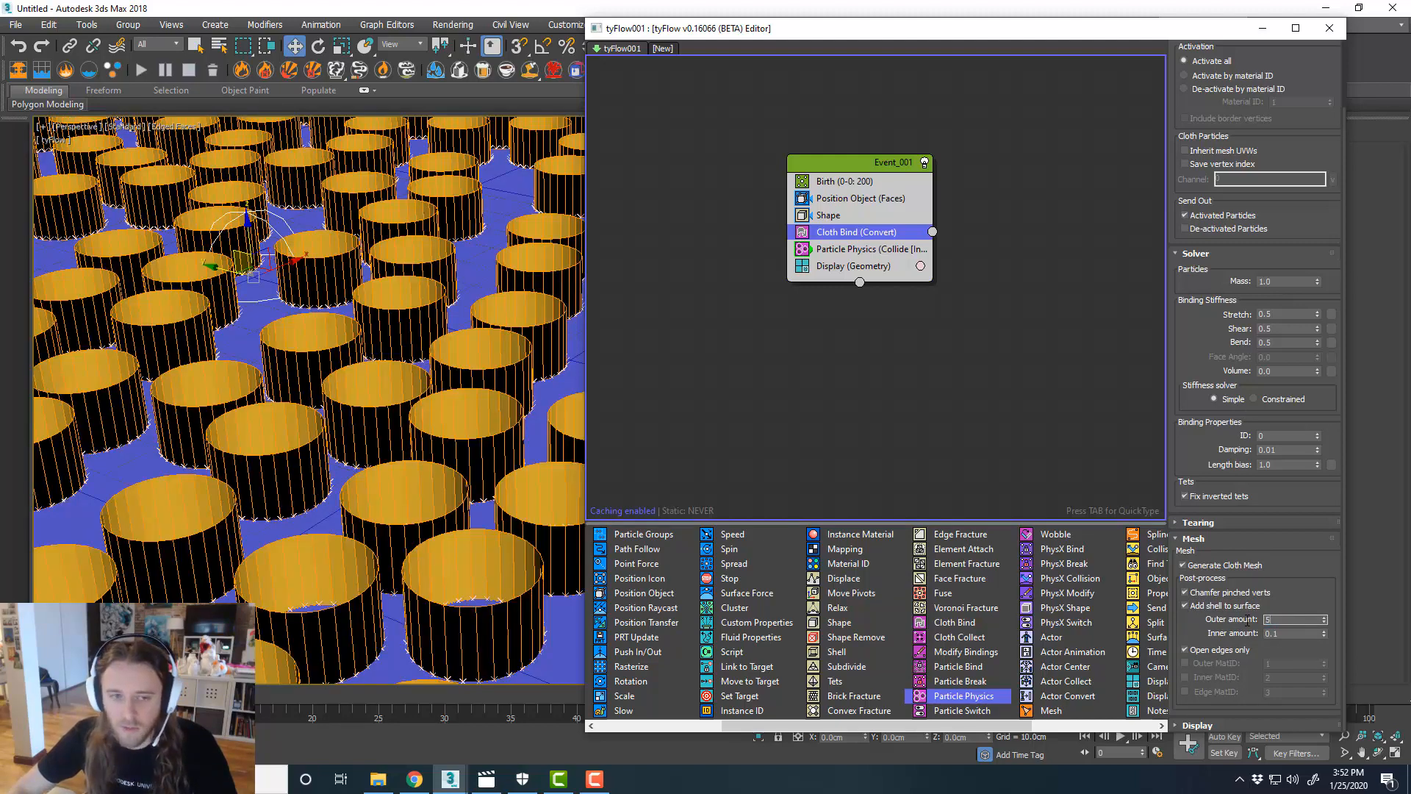
key(Return)
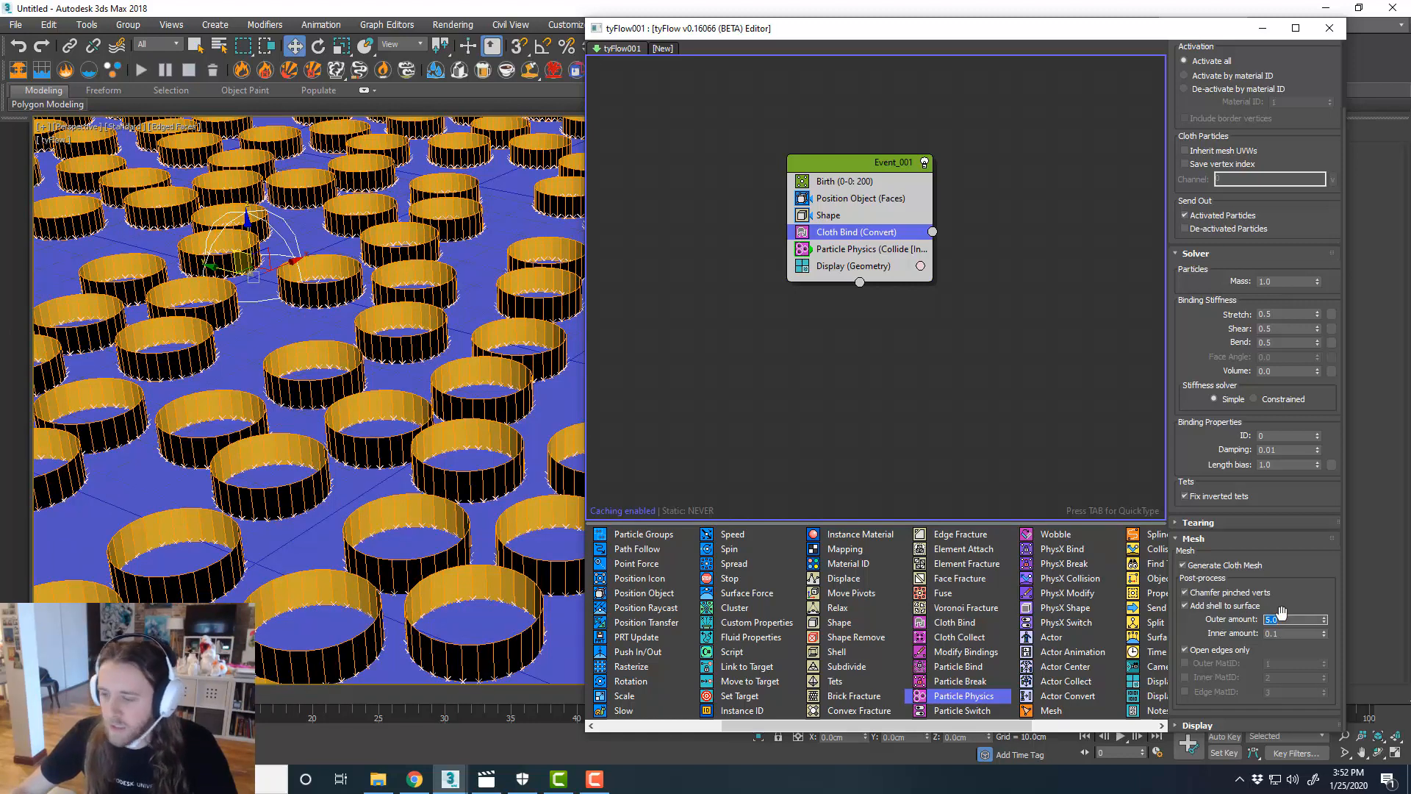
key(Tab)
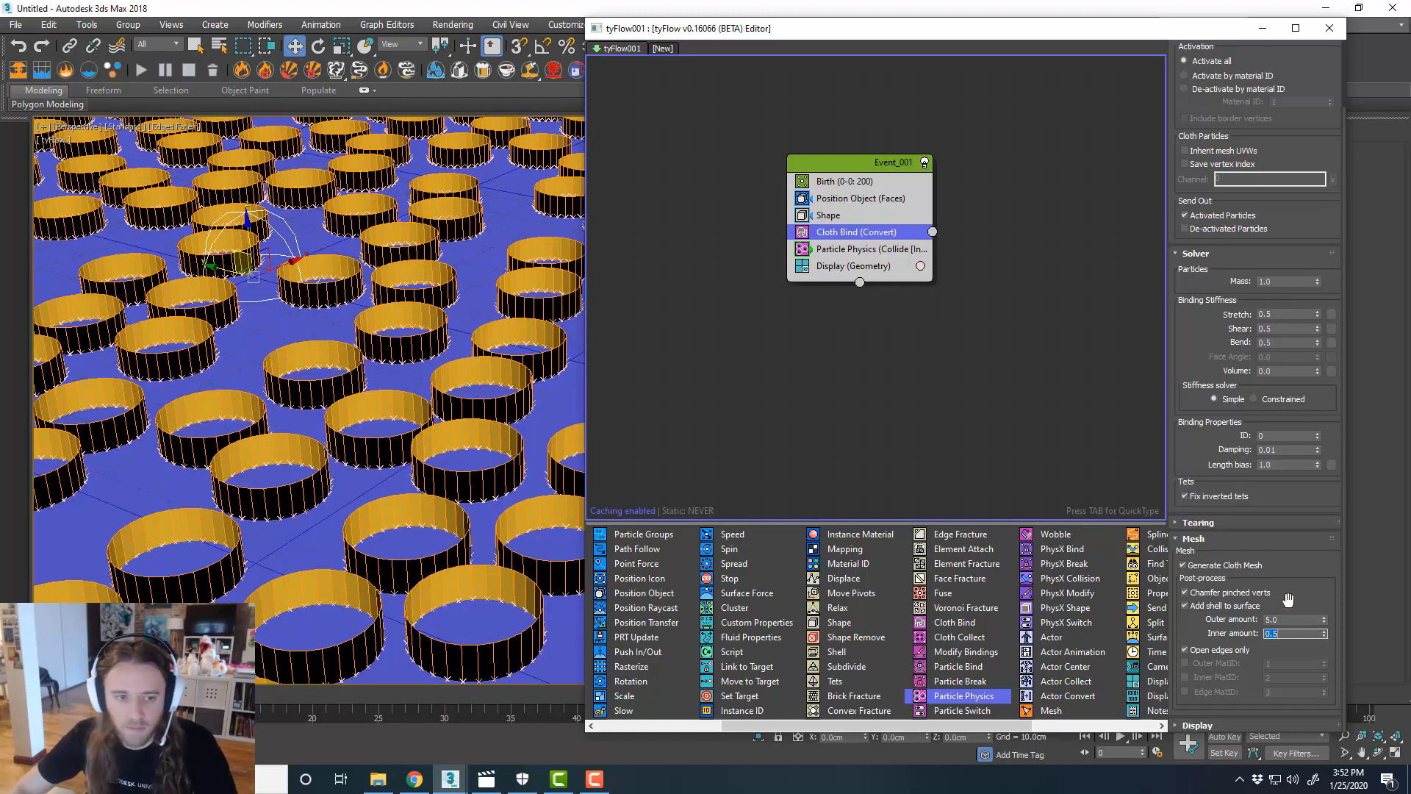
text(0)
key(Return)
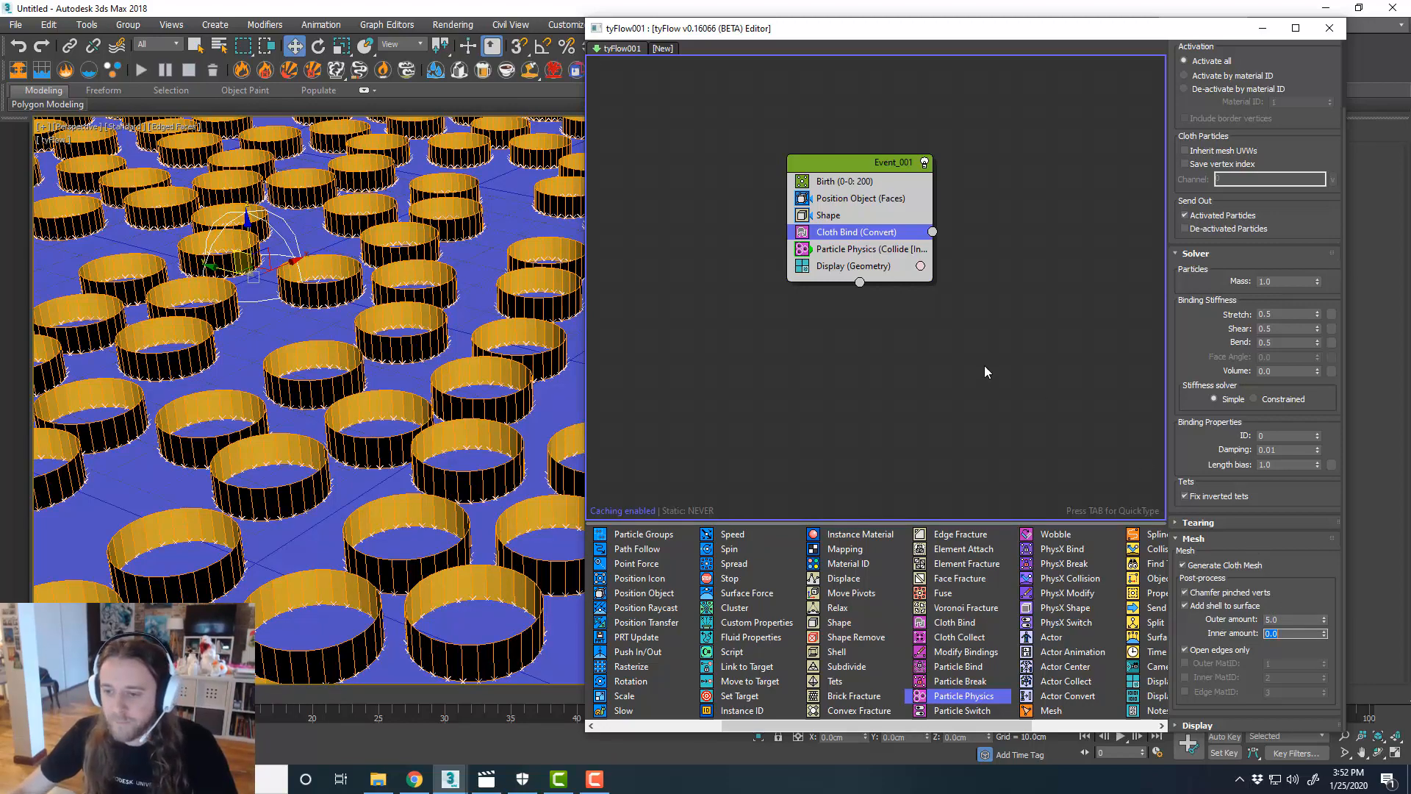
- Examine the shelled rings on the plane and compare them with the Amoeba_01 reference video
middle_drag(385, 344, 442, 382)
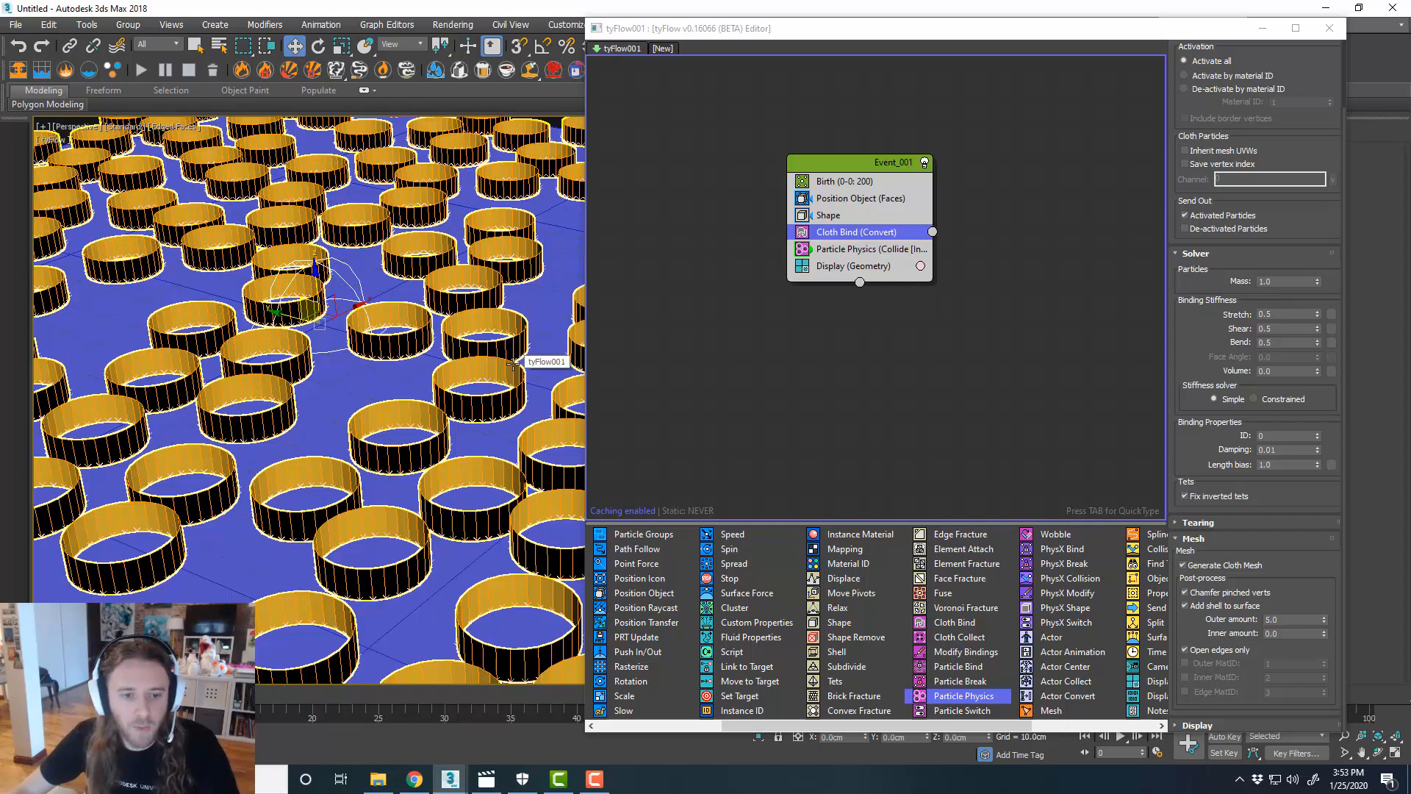
scroll(485, 367, down, 5)
scroll(452, 370, up, 7)
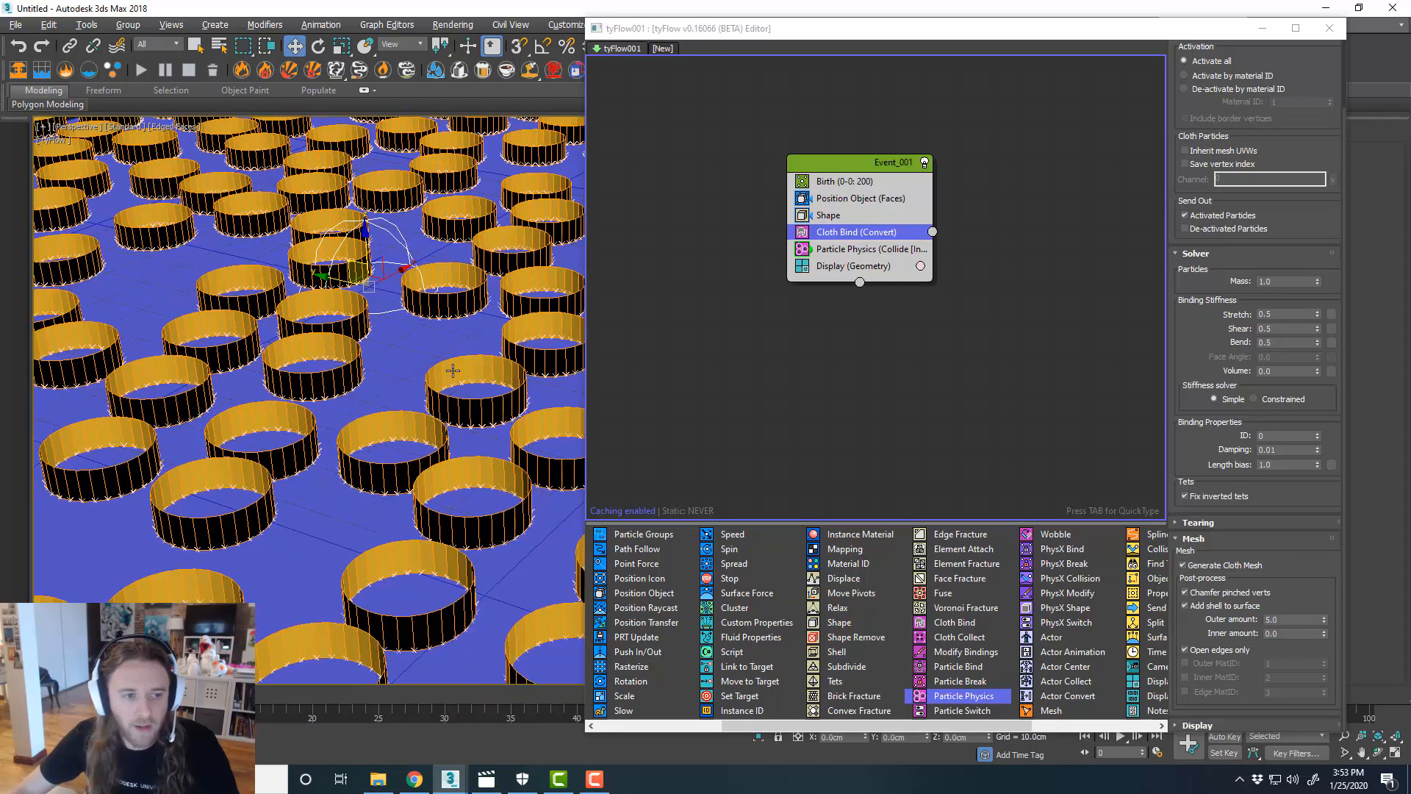
scroll(453, 370, down, 4)
scroll(436, 365, up, 4)
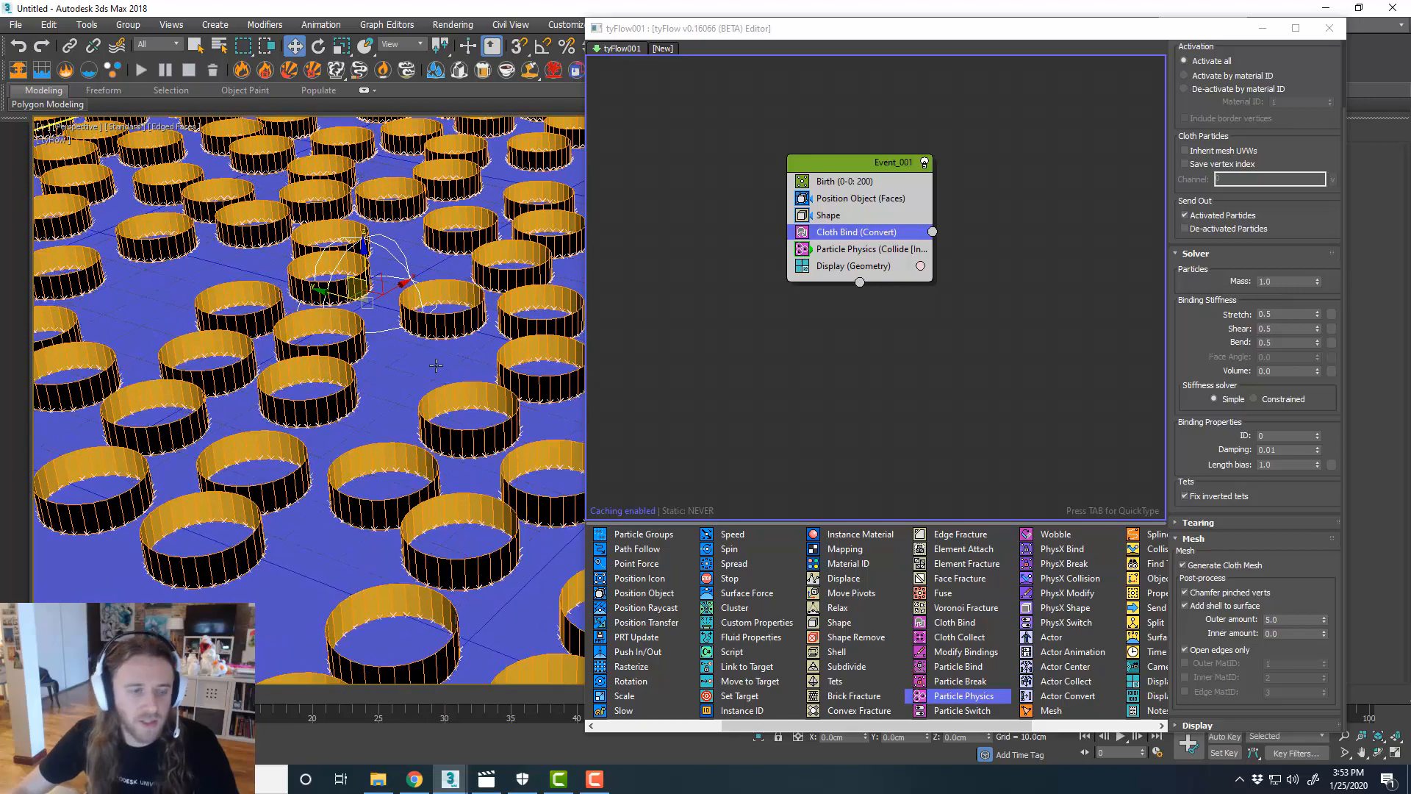
scroll(448, 353, down, 4)
scroll(450, 368, up, 2)
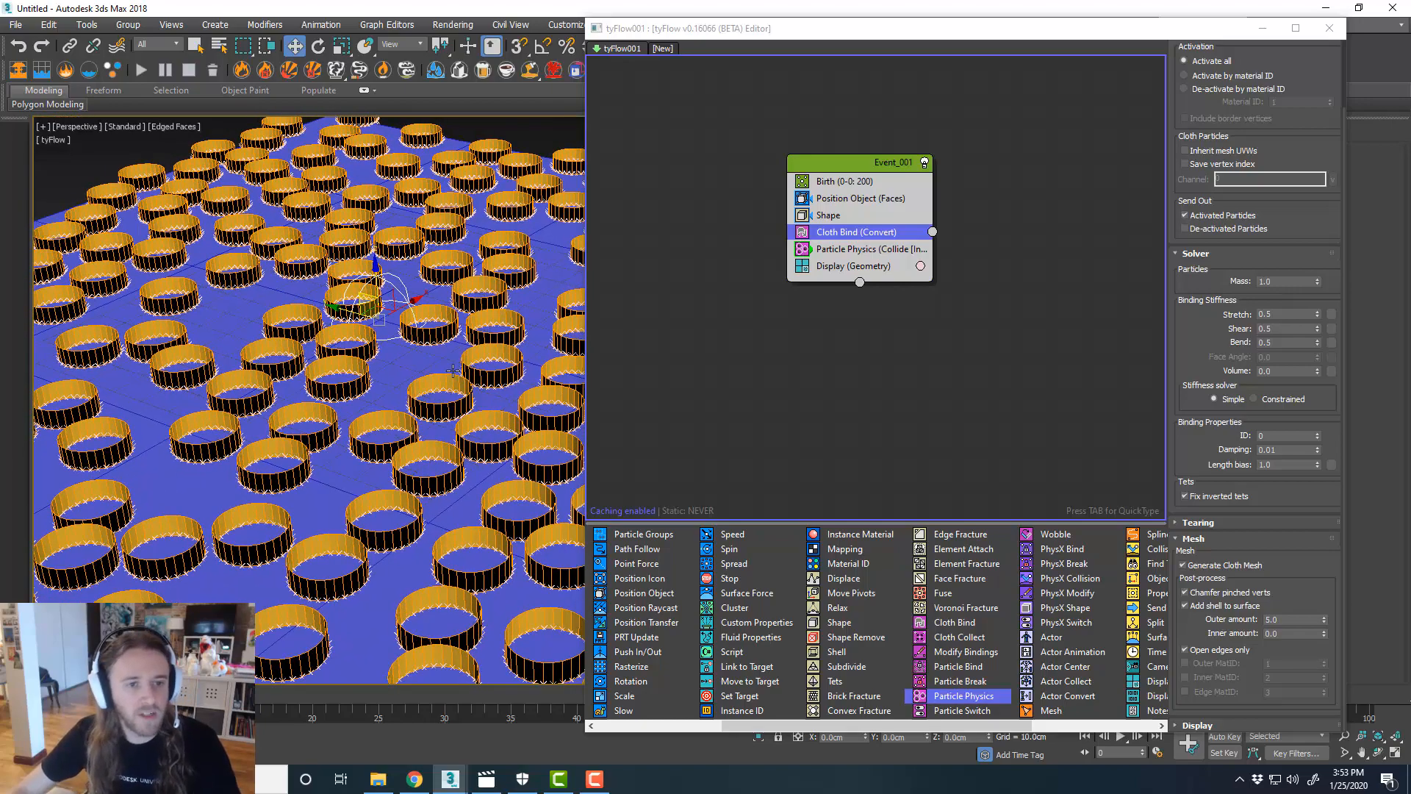
click(488, 779)
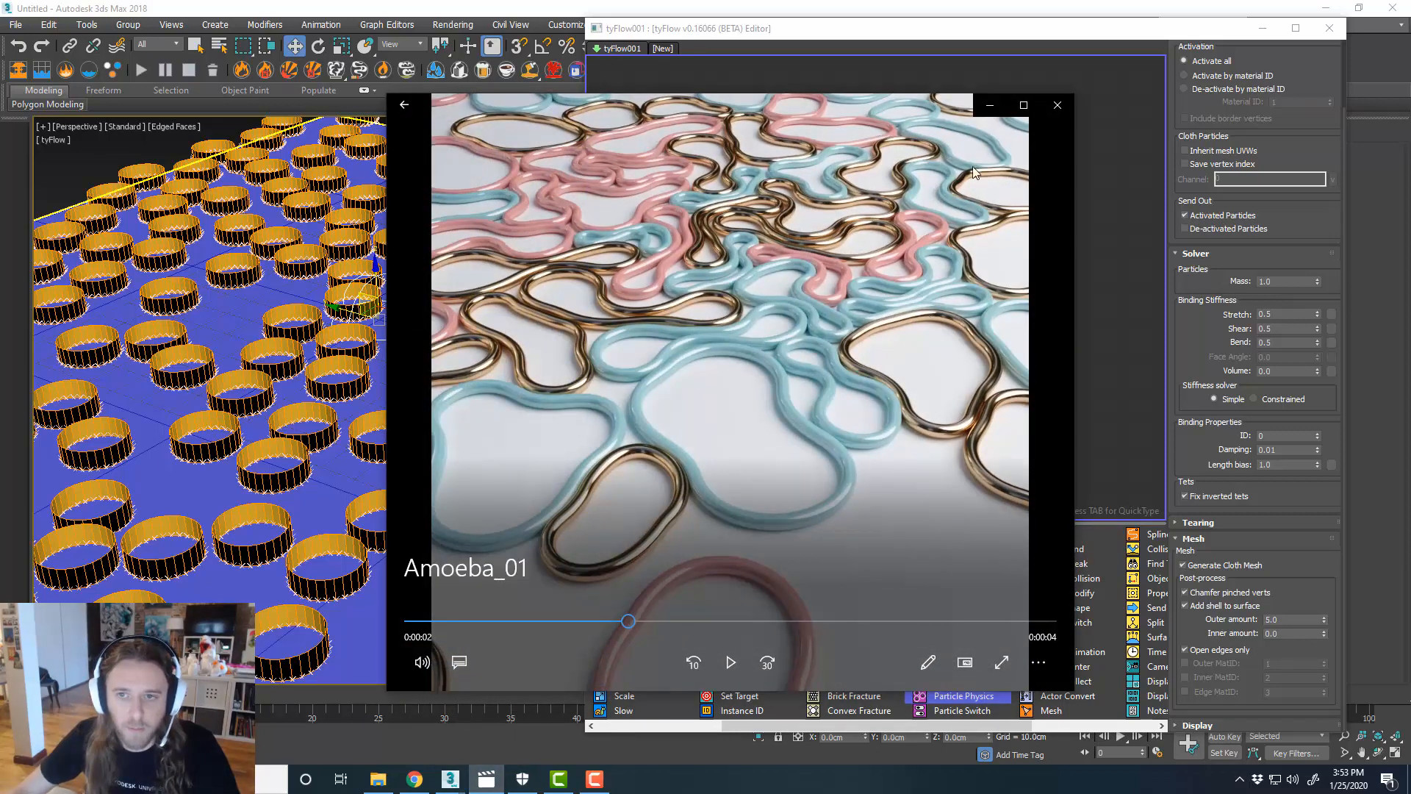
click(991, 113)
alt+middle_drag(371, 312, 428, 352)
scroll(435, 360, down, 2)
scroll(449, 402, down, 3)
scroll(427, 351, up, 2)
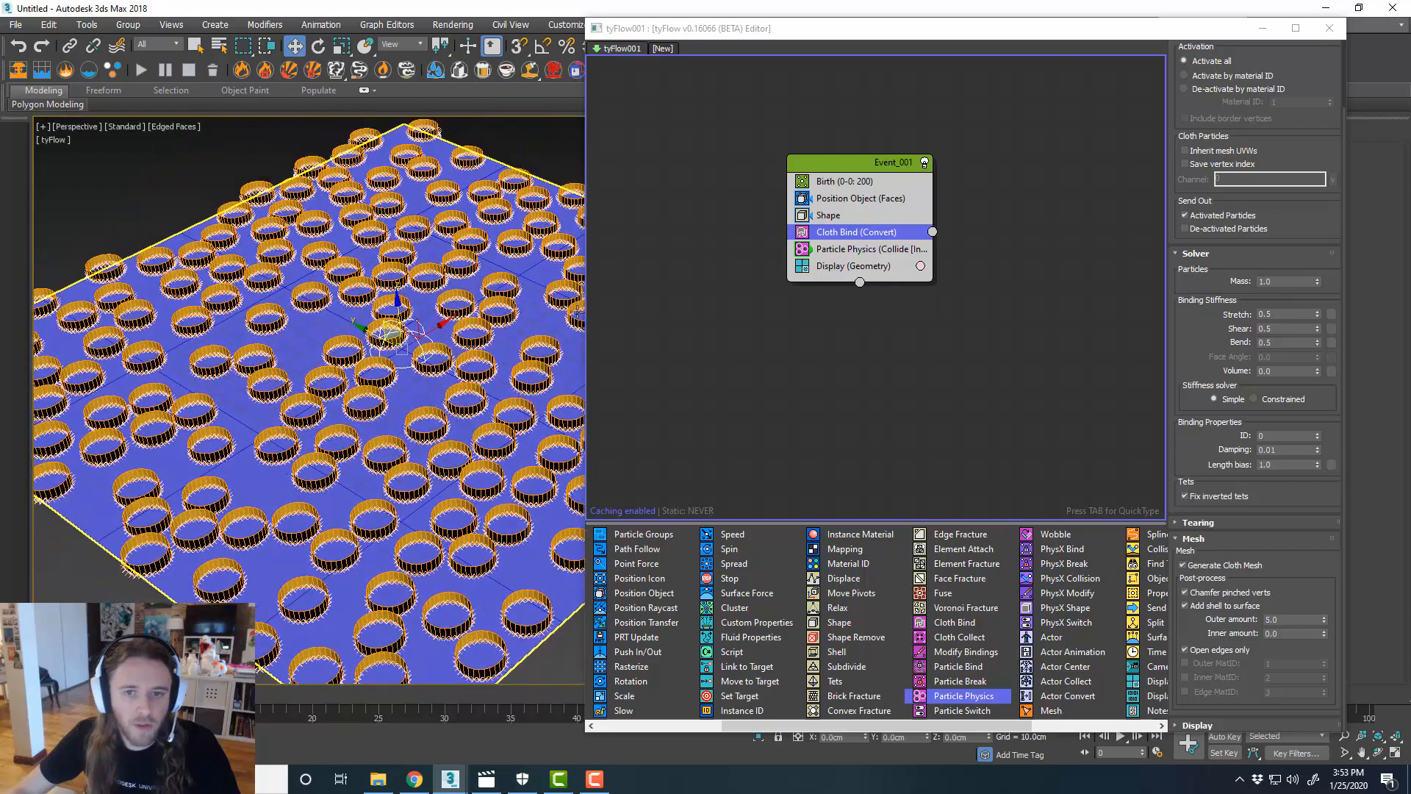
- Enable size scaling in the Shape operator, with a scale of 120% and a variation of 40%
click(864, 216)
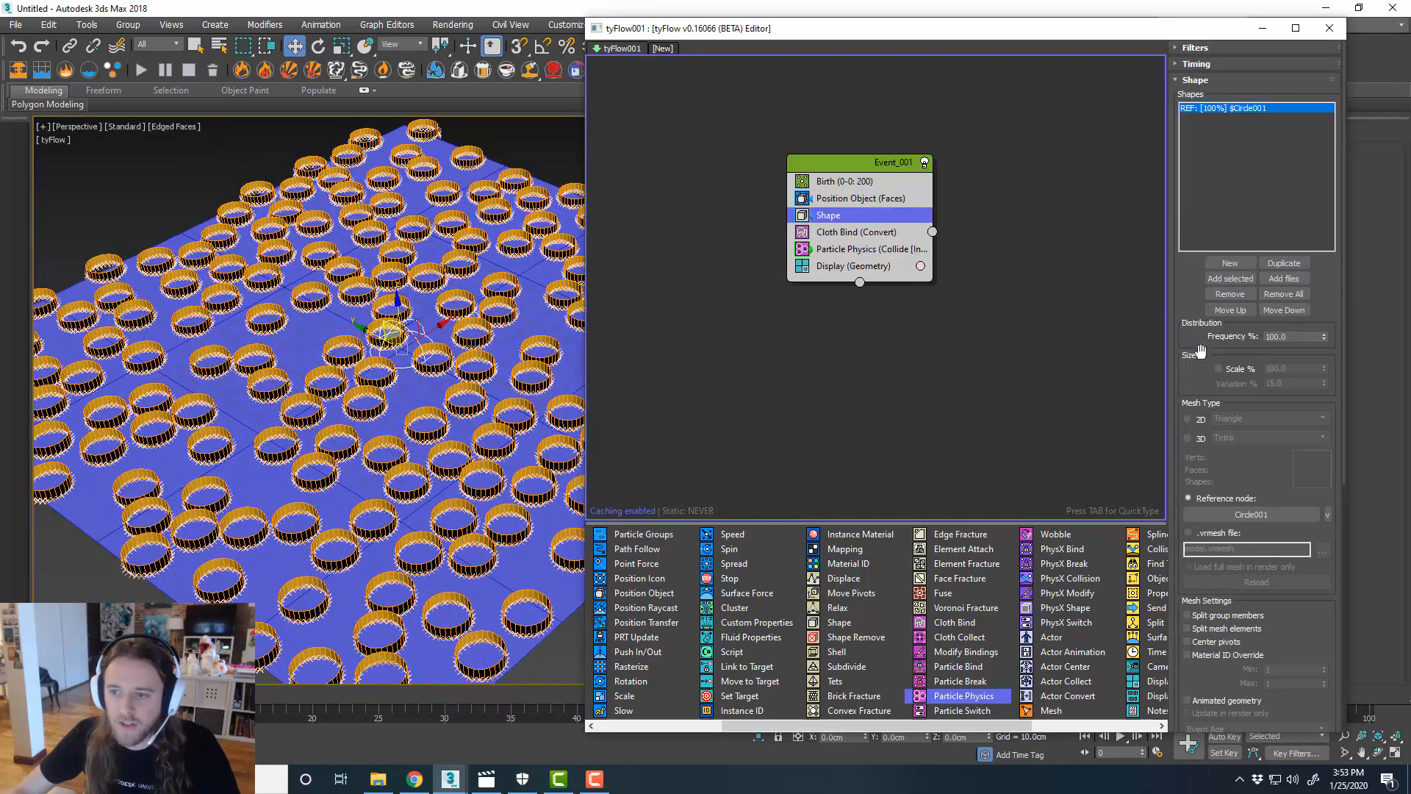
click(1226, 371)
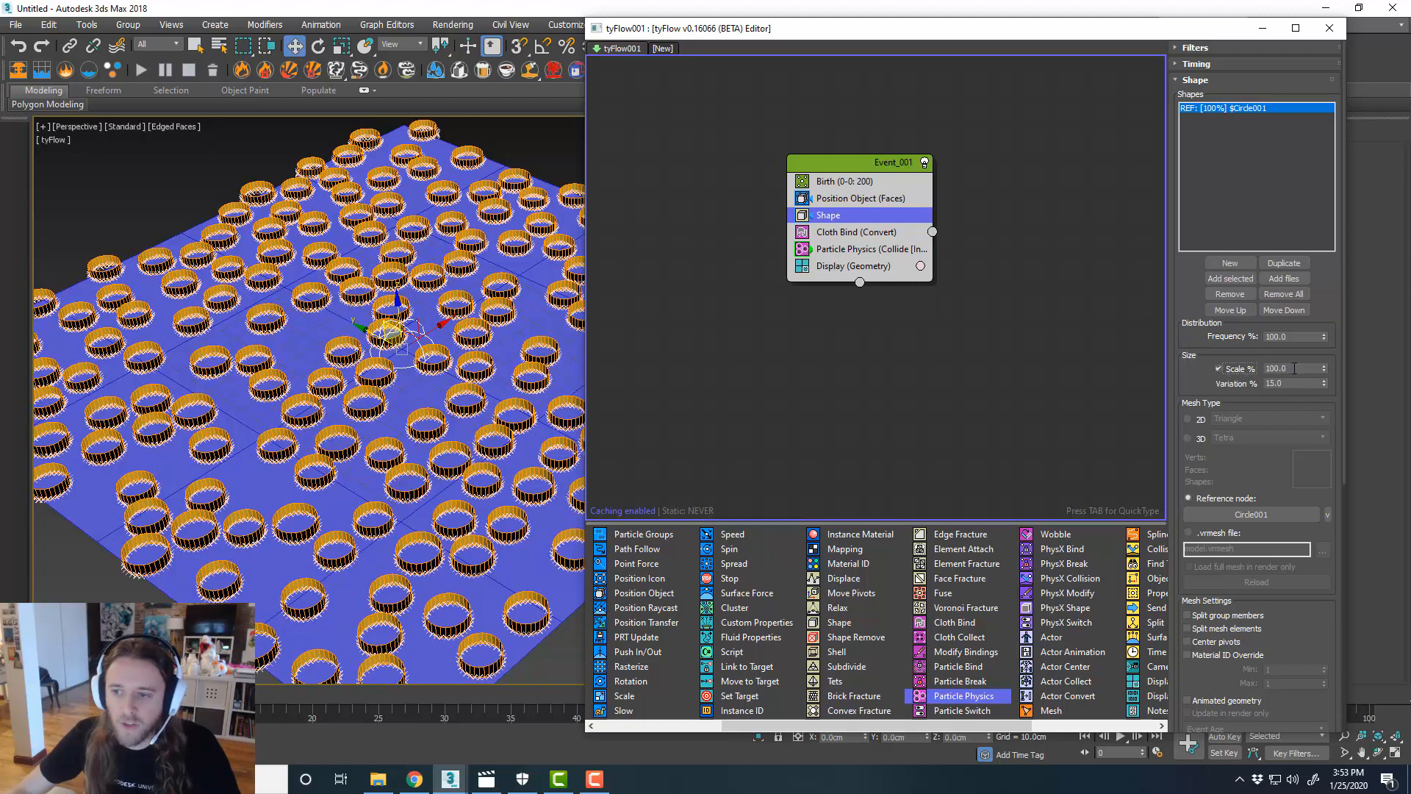
drag(1292, 384, 1259, 382)
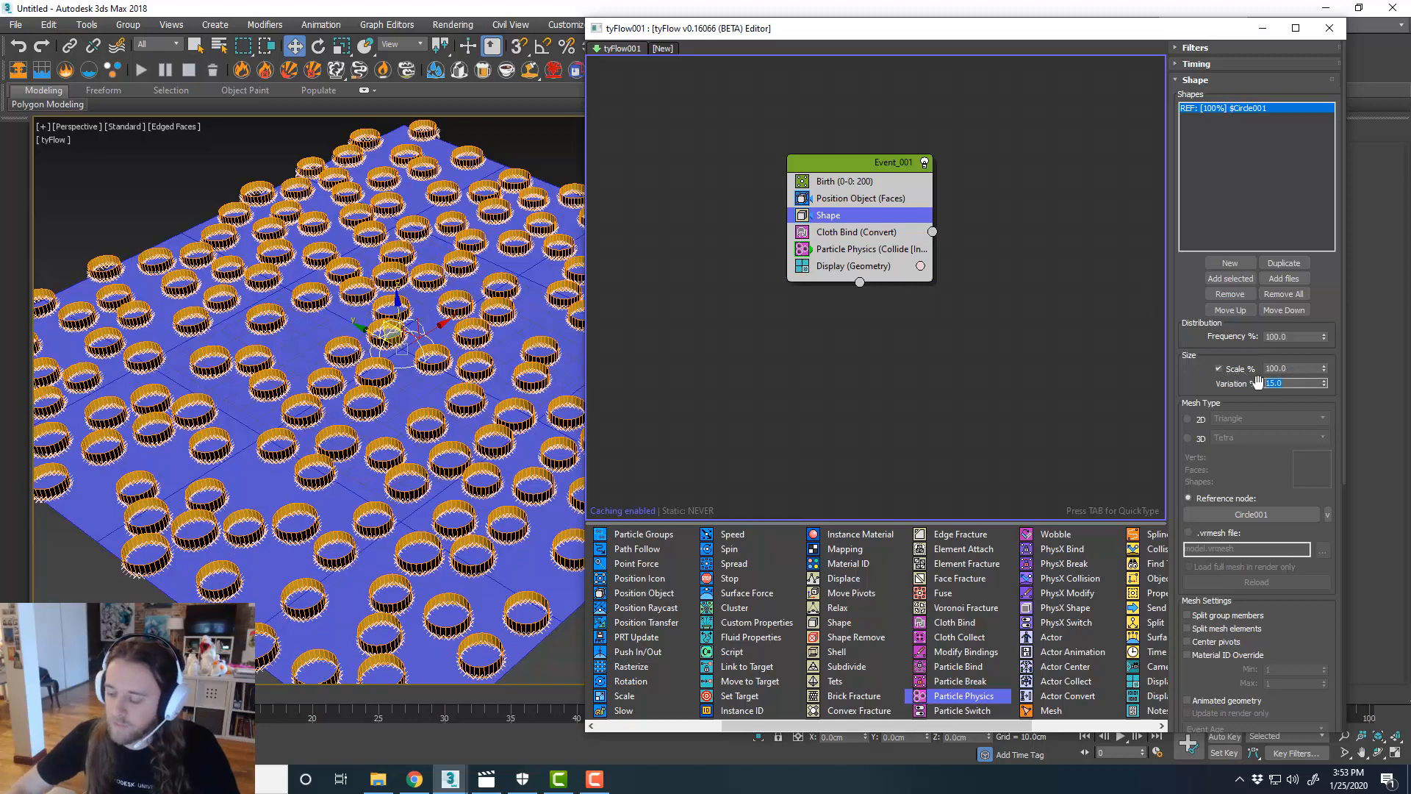
key(Return)
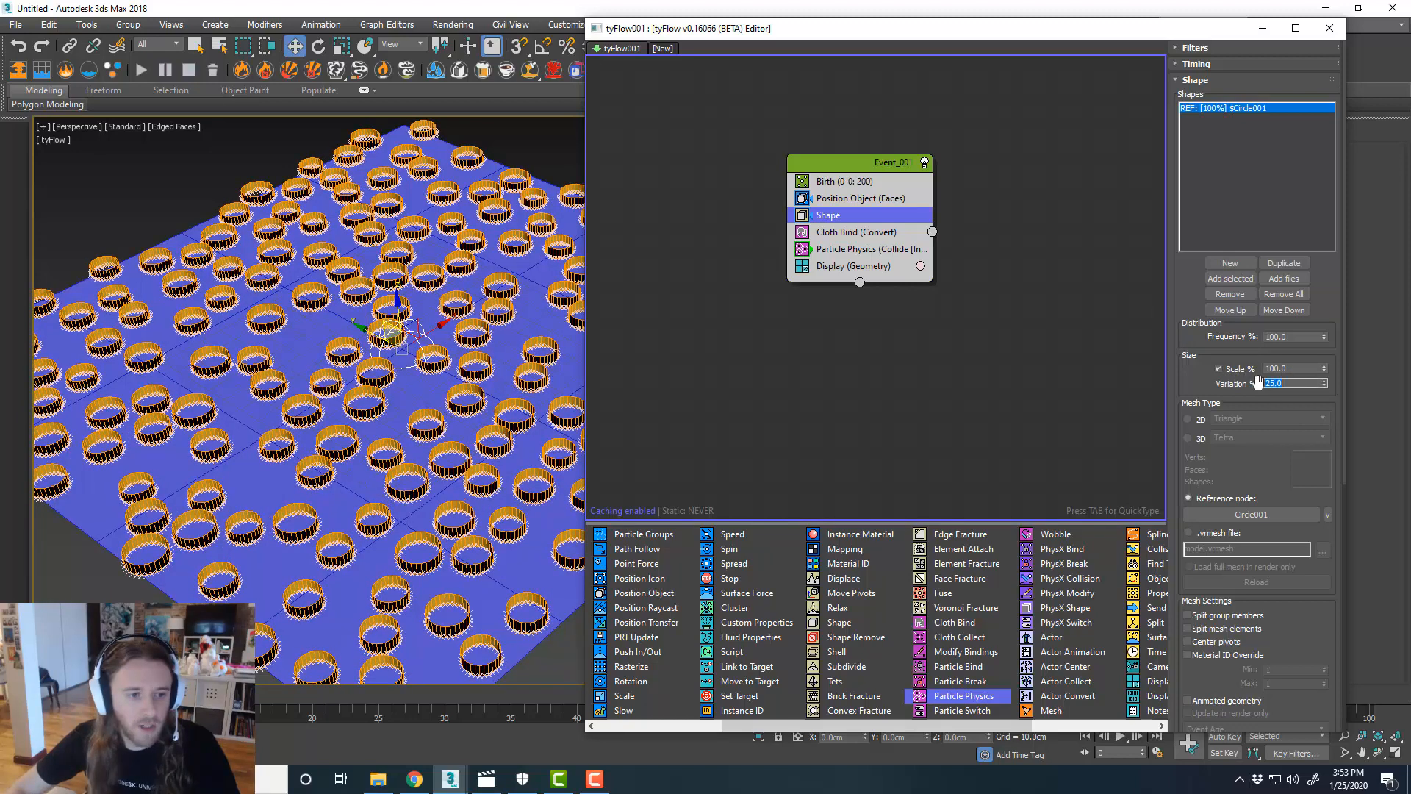
text(50)
key(Return)
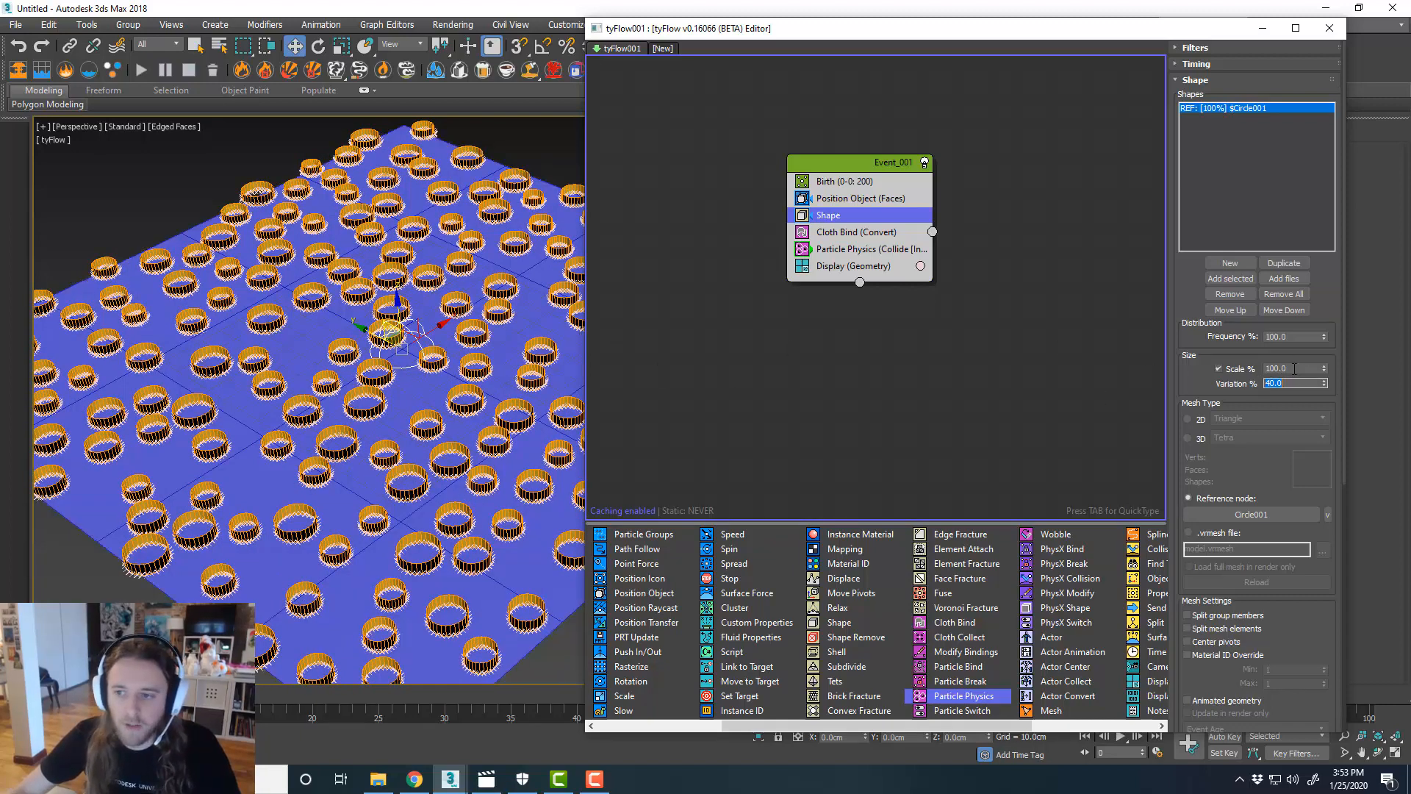
double_click(1294, 368)
text(120)
key(Return)
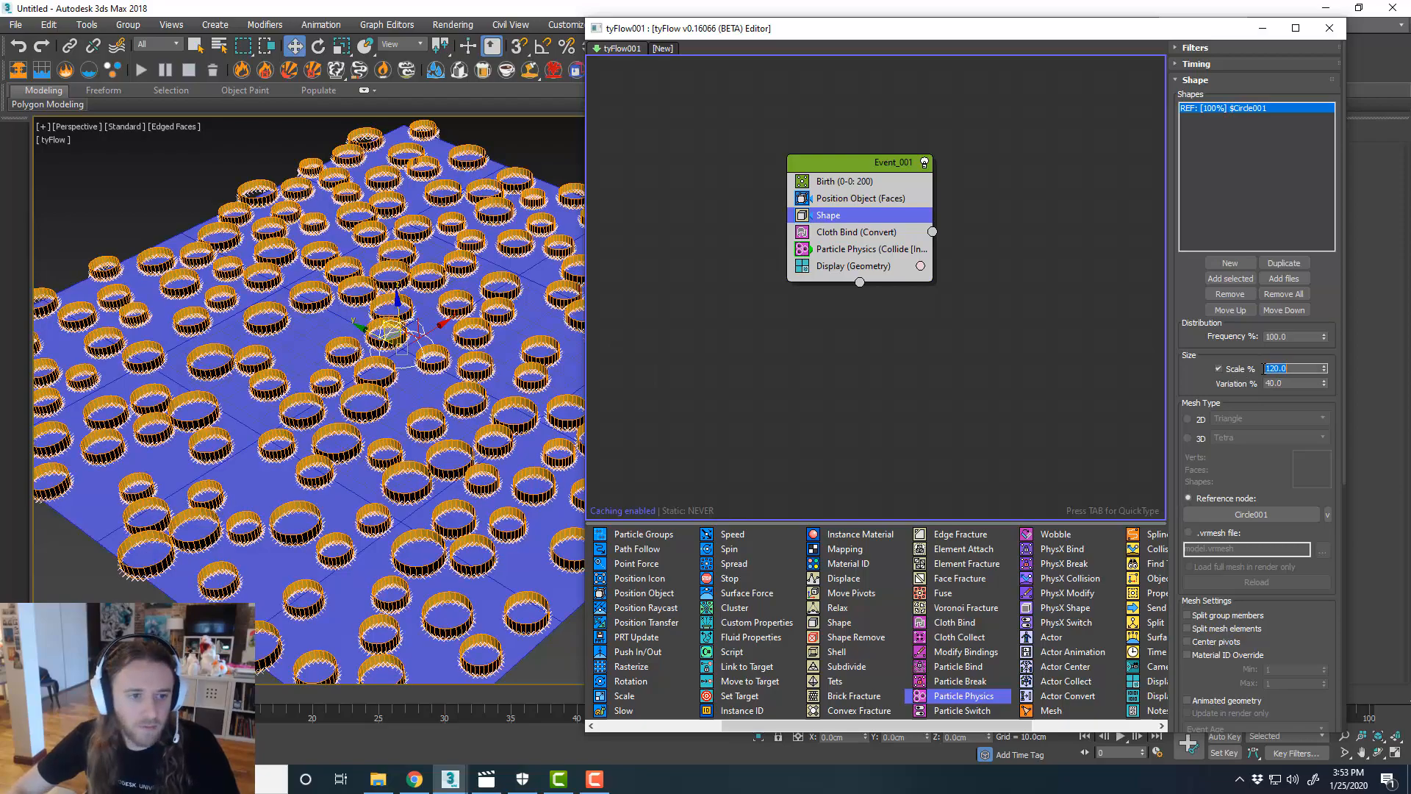
- Set the separation distance in the Position Object operator to 18
mouse_move(401, 391)
alt+middle_down()
mouse_move(403, 470)
mouse_move(397, 402)
alt+middle_up()
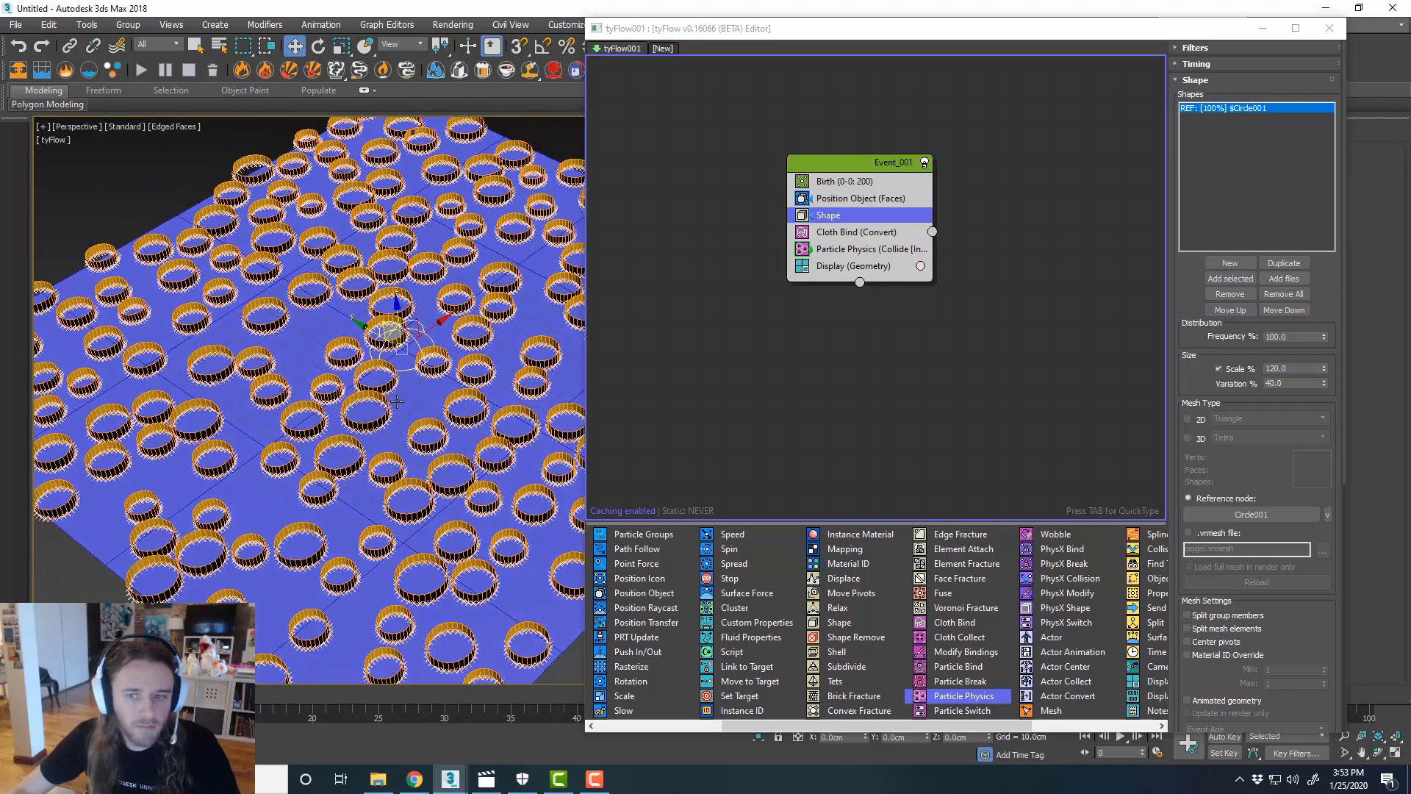
scroll(1275, 463, down, 8)
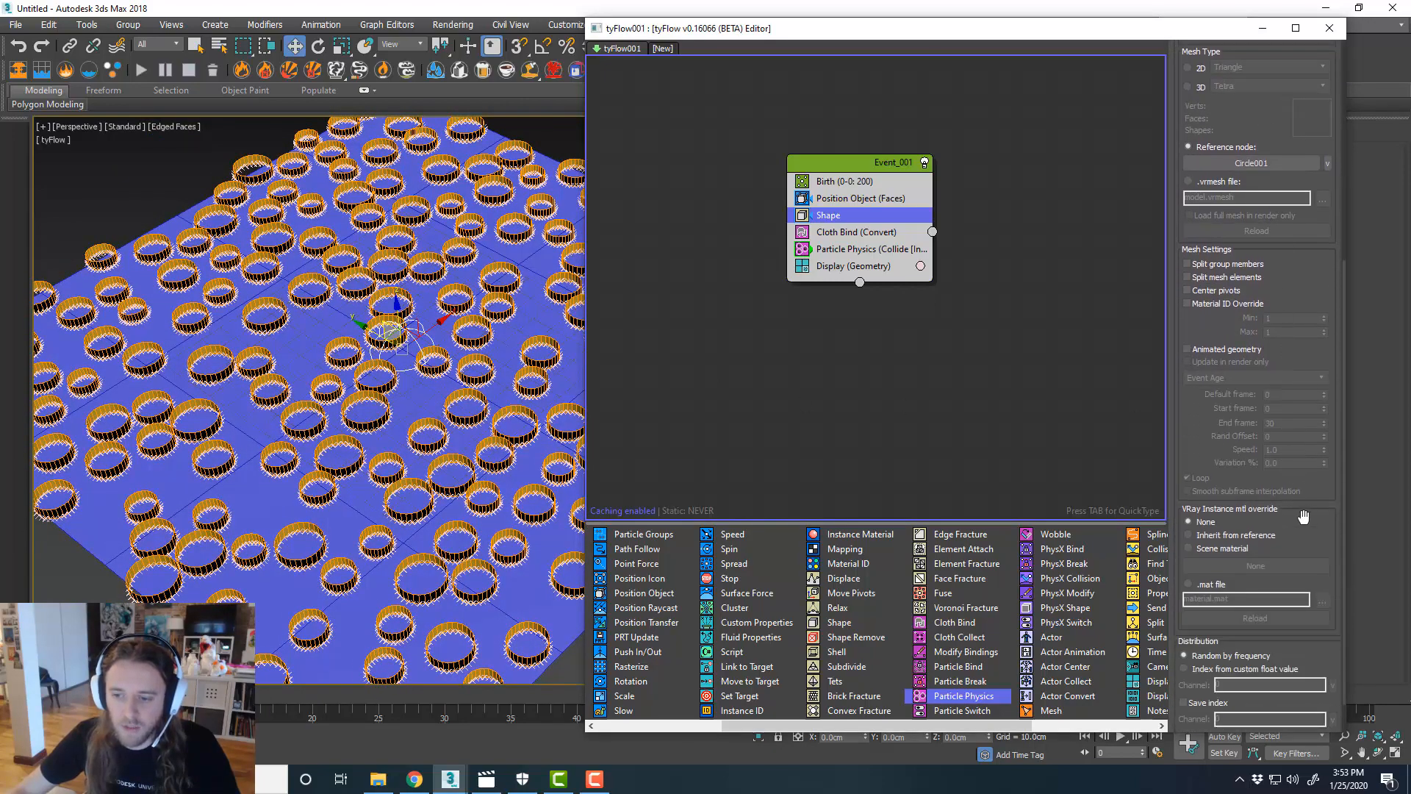
click(882, 207)
scroll(1235, 475, down, 2)
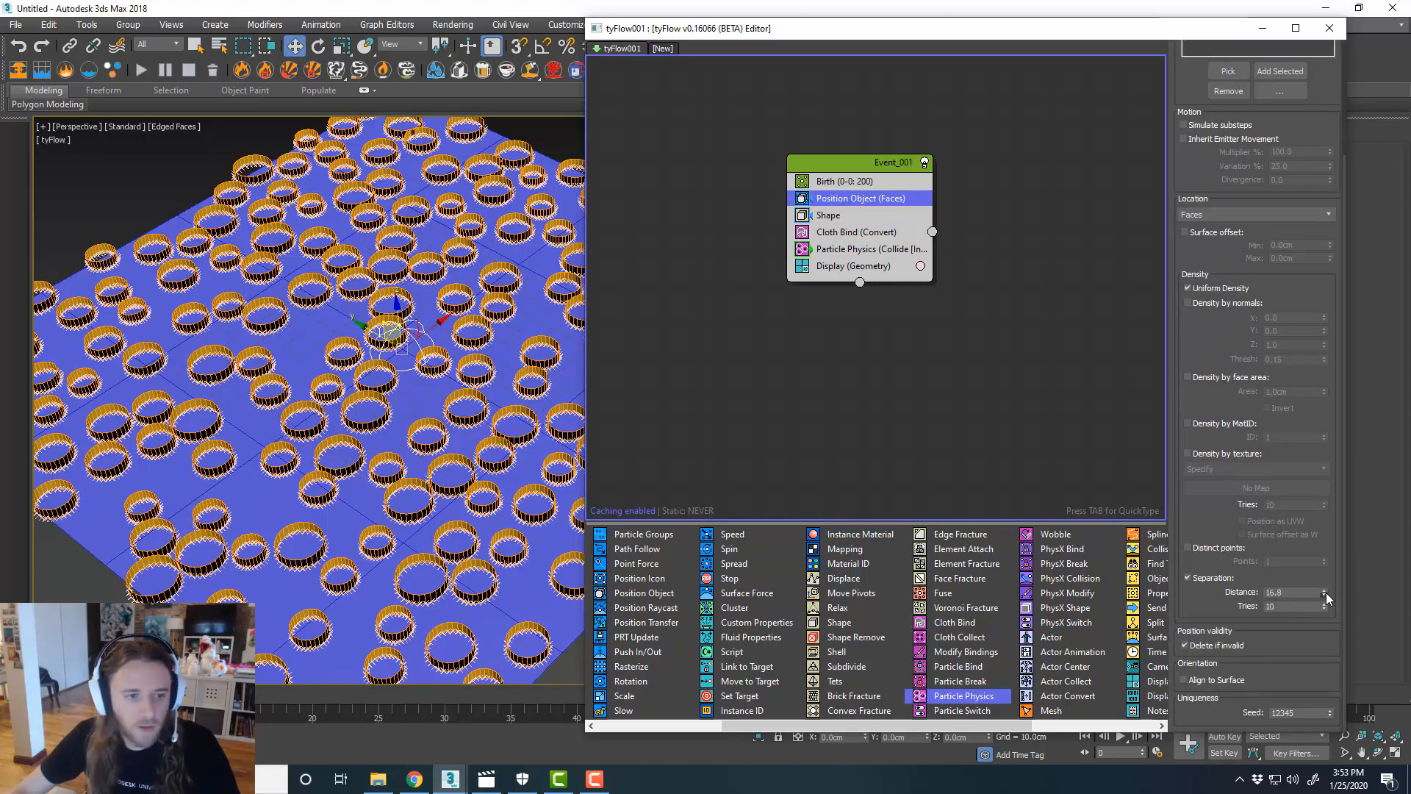
drag(1327, 596, 1329, 585)
alt+middle_drag(457, 421, 495, 433)
scroll(495, 434, up, 3)
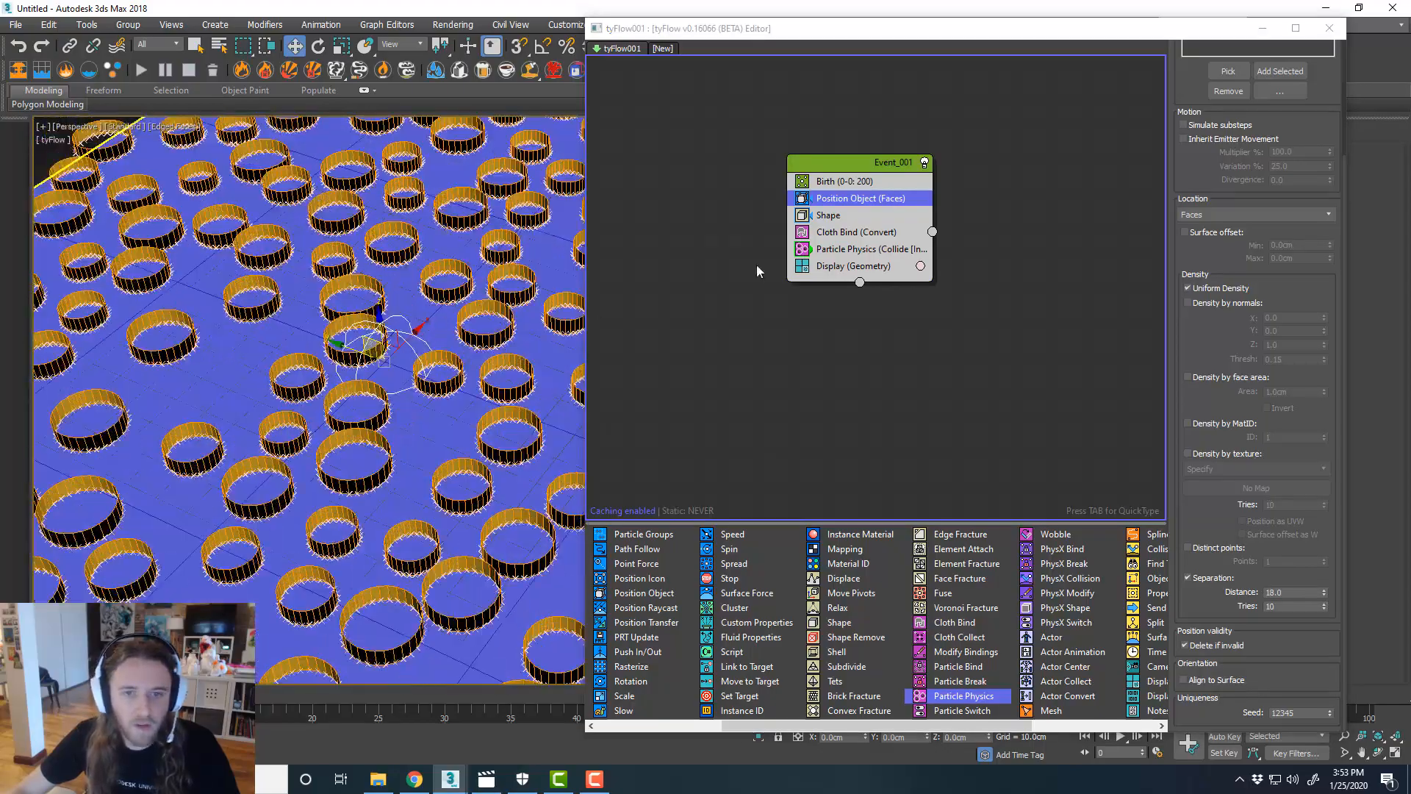
- Set the Shape operator's size scale to 110%
click(845, 215)
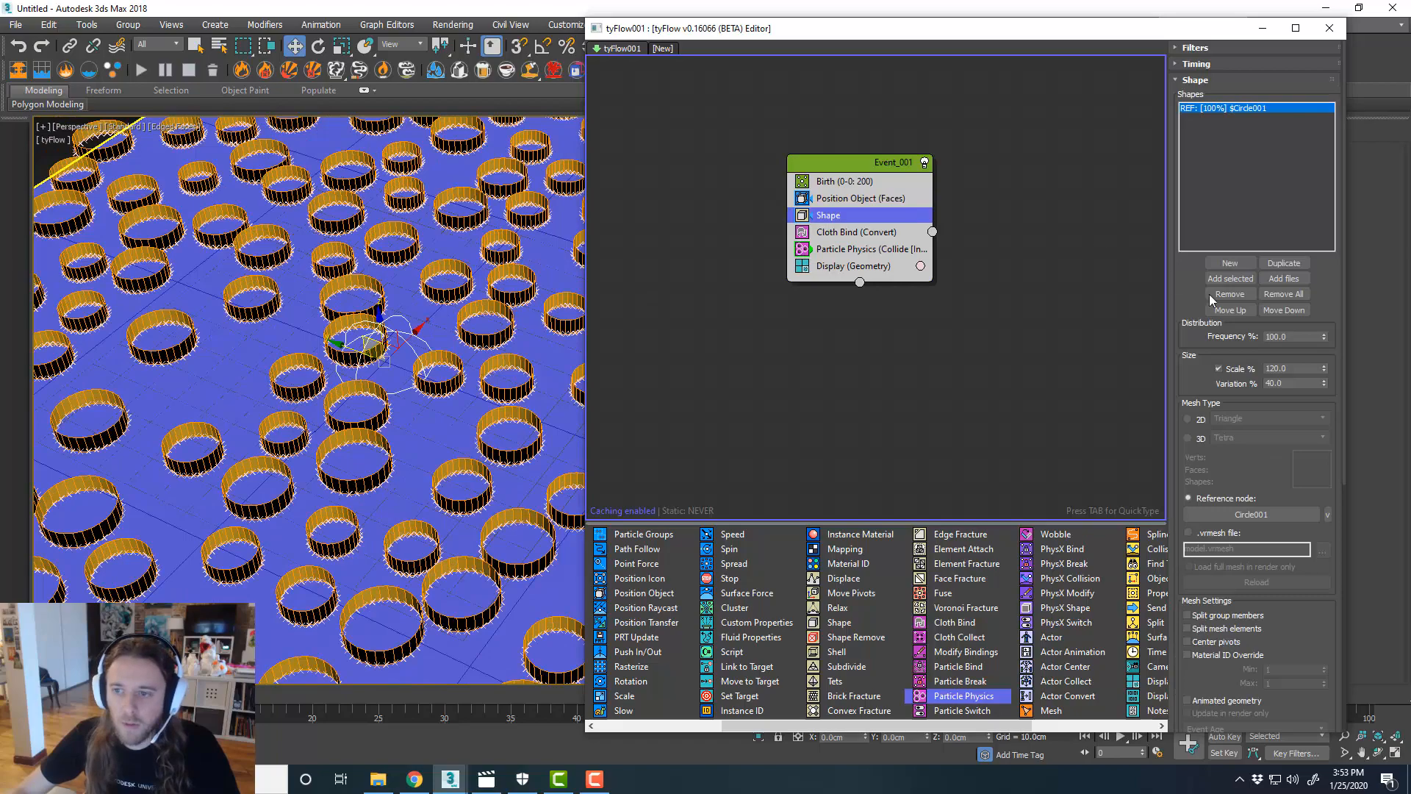
drag(1292, 368, 1238, 368)
text(110)
key(Return)
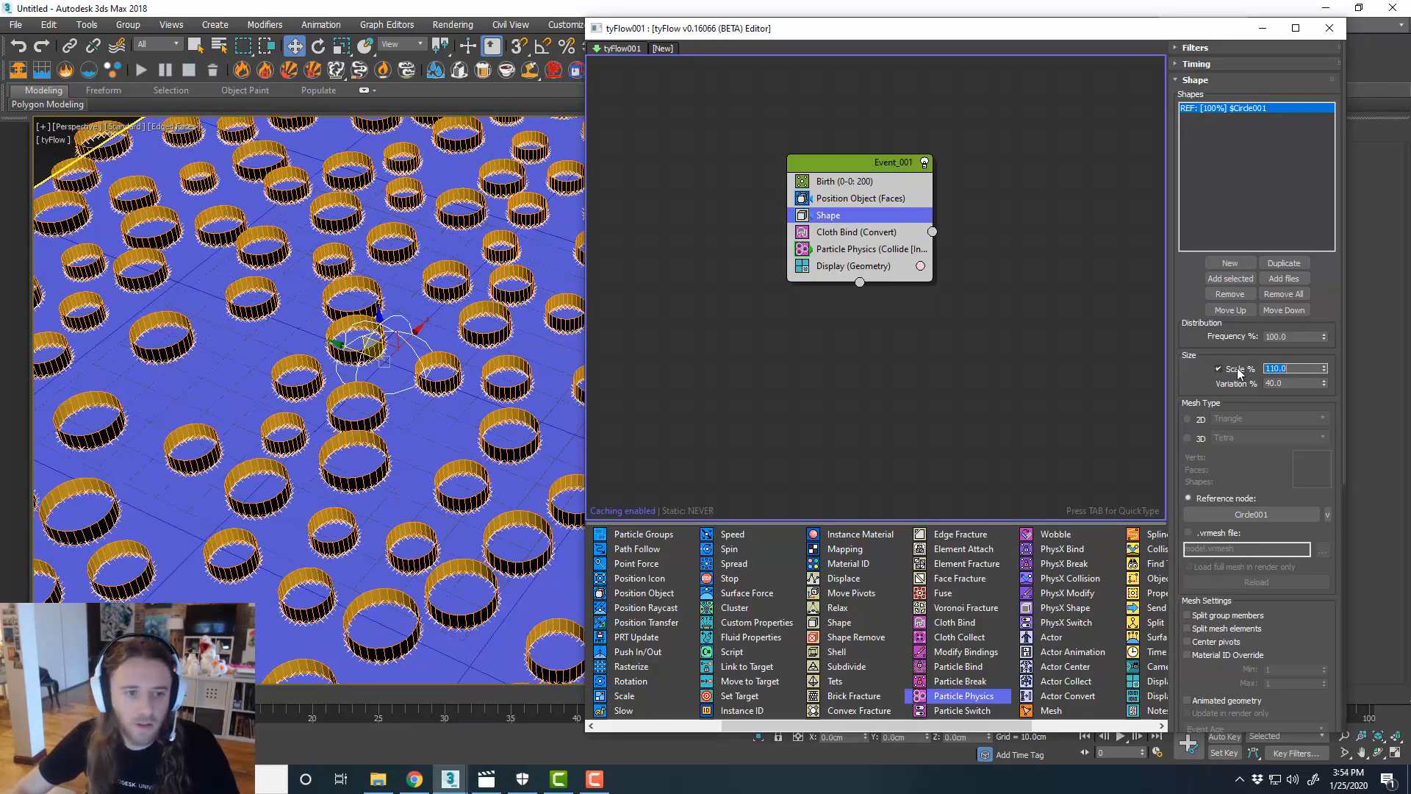
- Examine the spacing and size variation of the rescaled rings across the plane
alt+middle_drag(433, 322, 461, 341)
scroll(461, 338, up, 5)
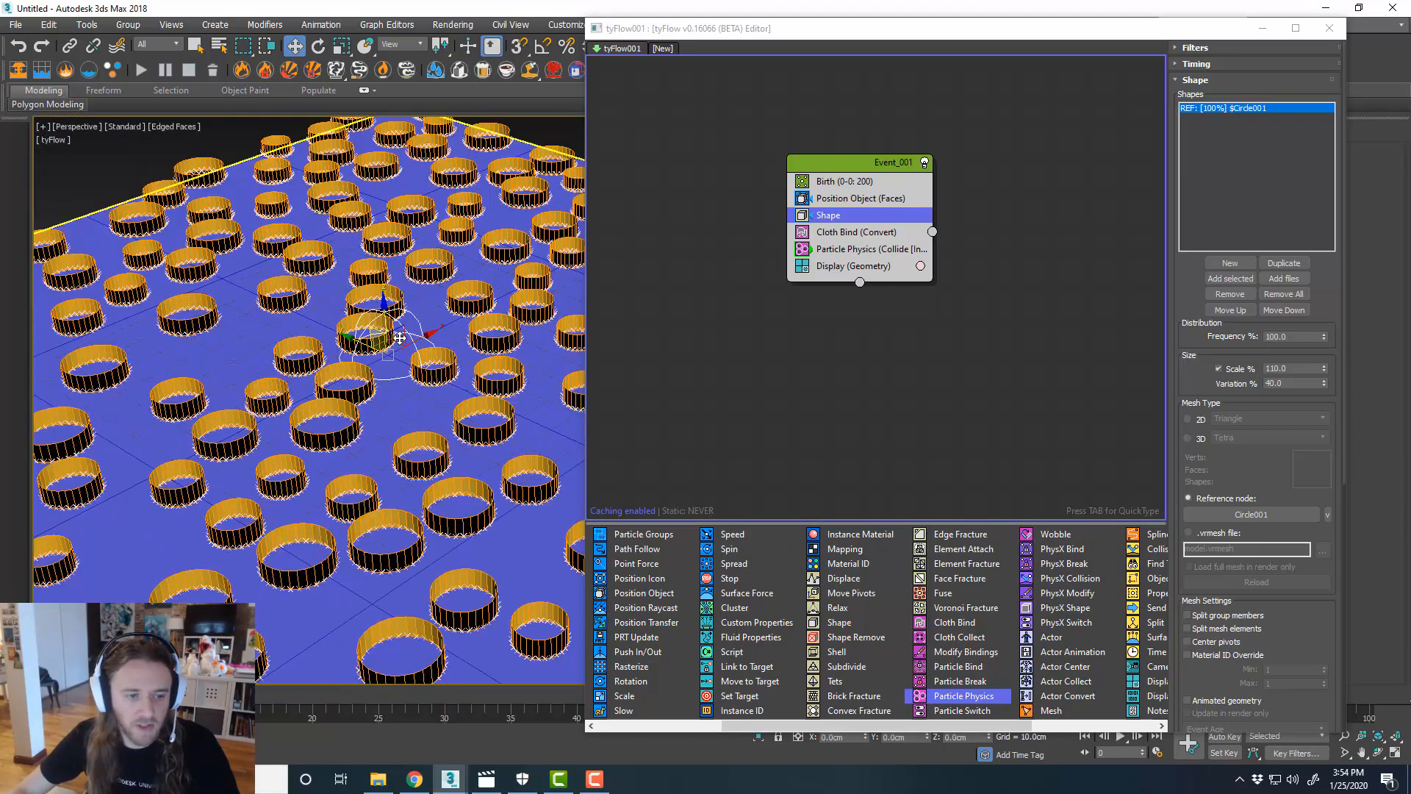
scroll(459, 340, up, 1)
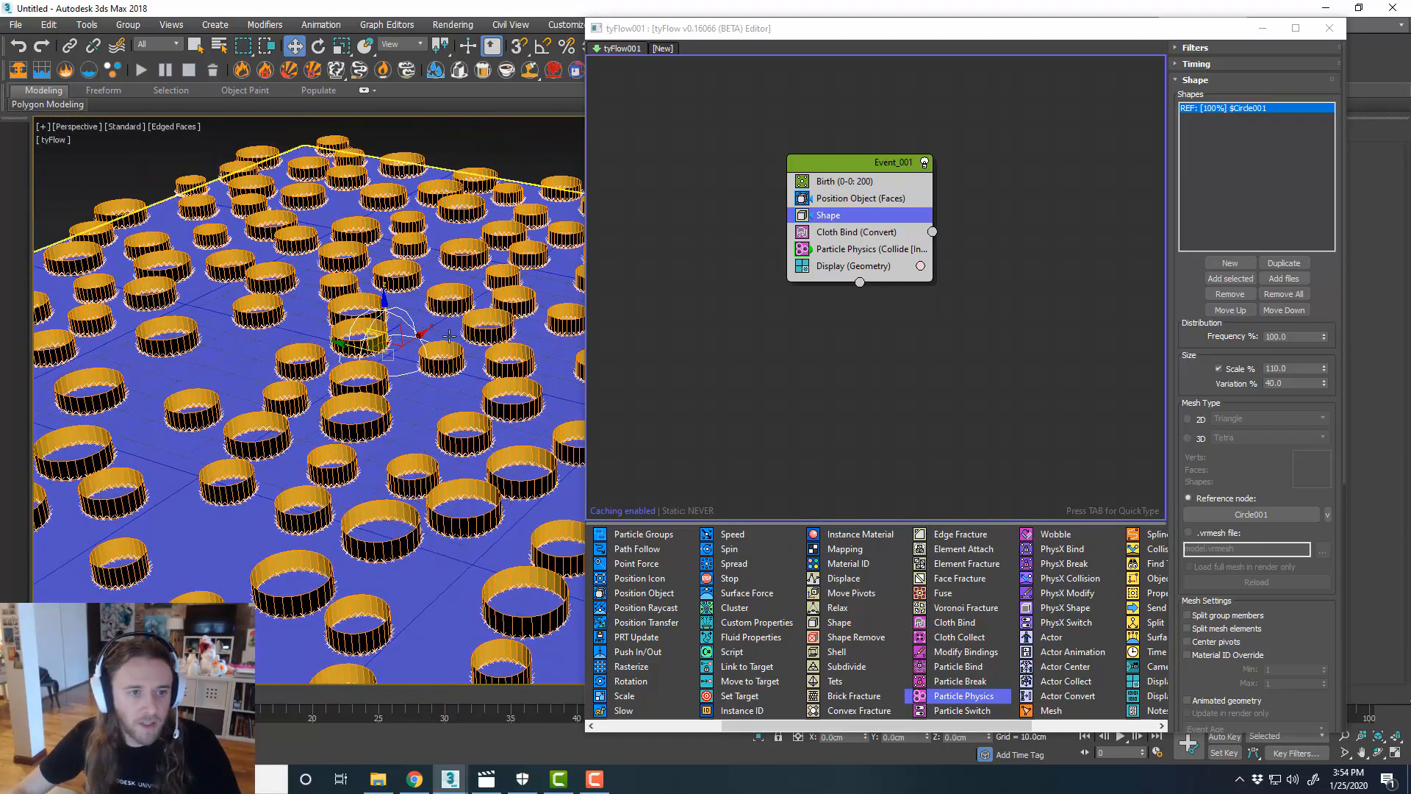
scroll(449, 336, up, 3)
scroll(454, 337, down, 4)
alt+middle_drag(453, 337, 451, 351)
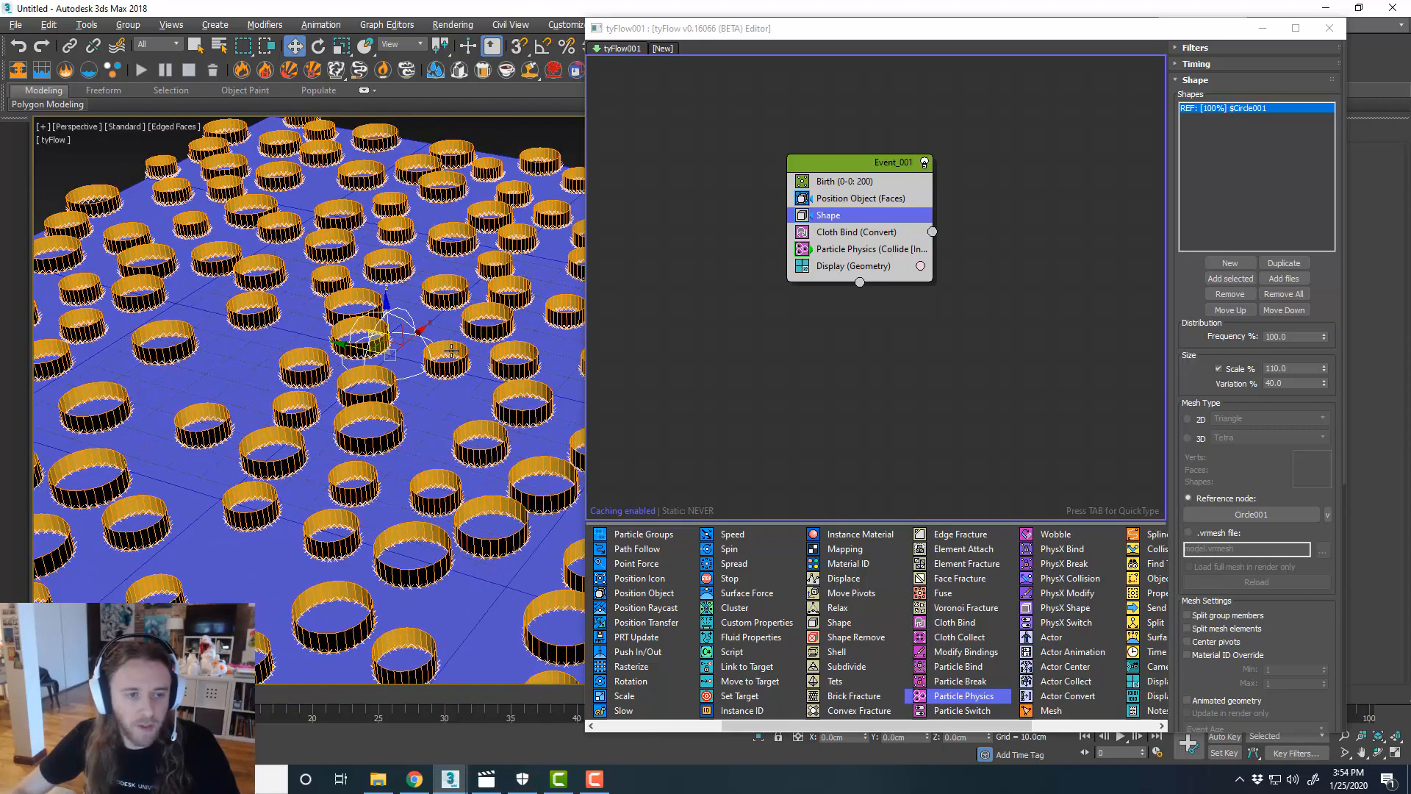
alt+middle_drag(491, 301, 478, 250)
middle_drag(510, 145, 508, 128)
click(509, 128)
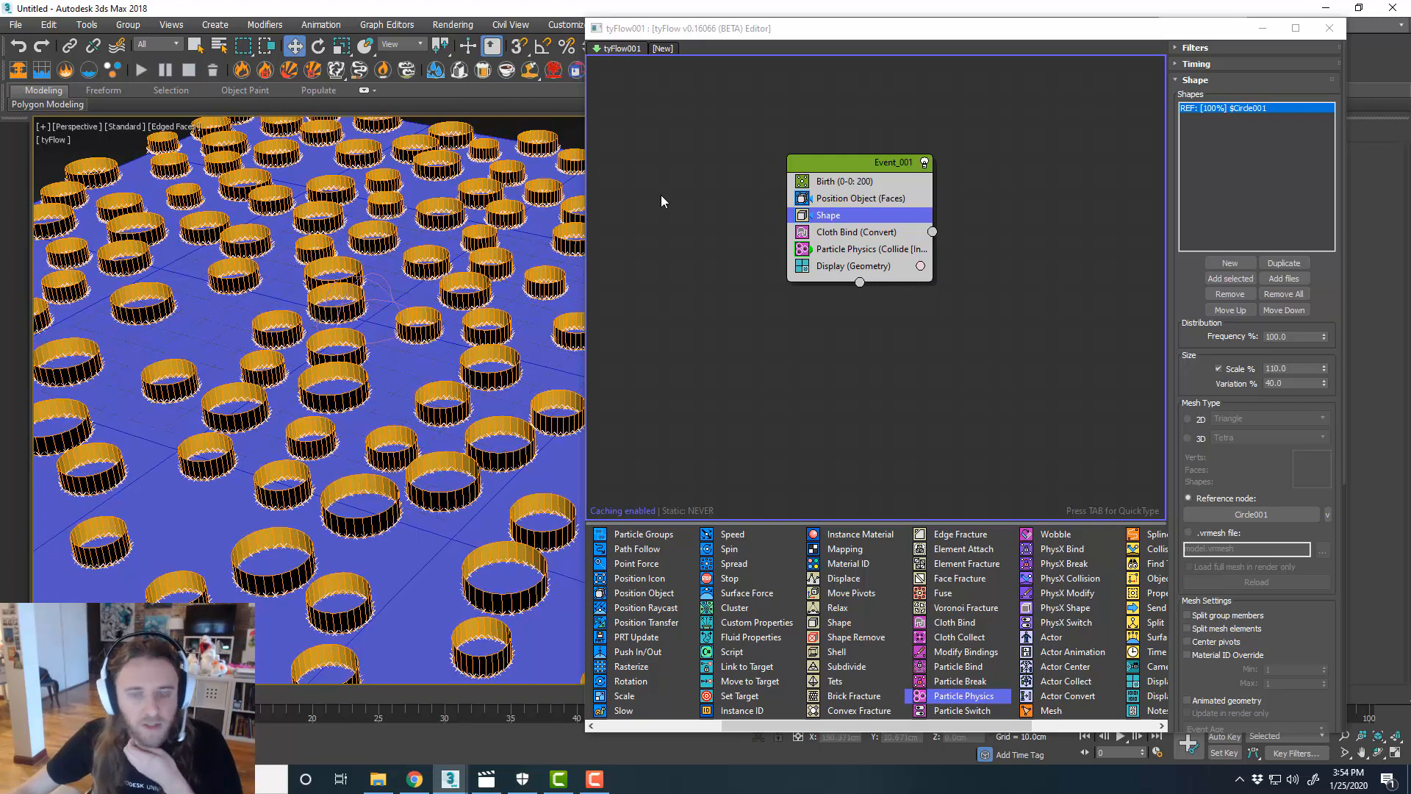
- Set the scale radius multiplier for the Particle Physics collisions to 1.5
click(853, 249)
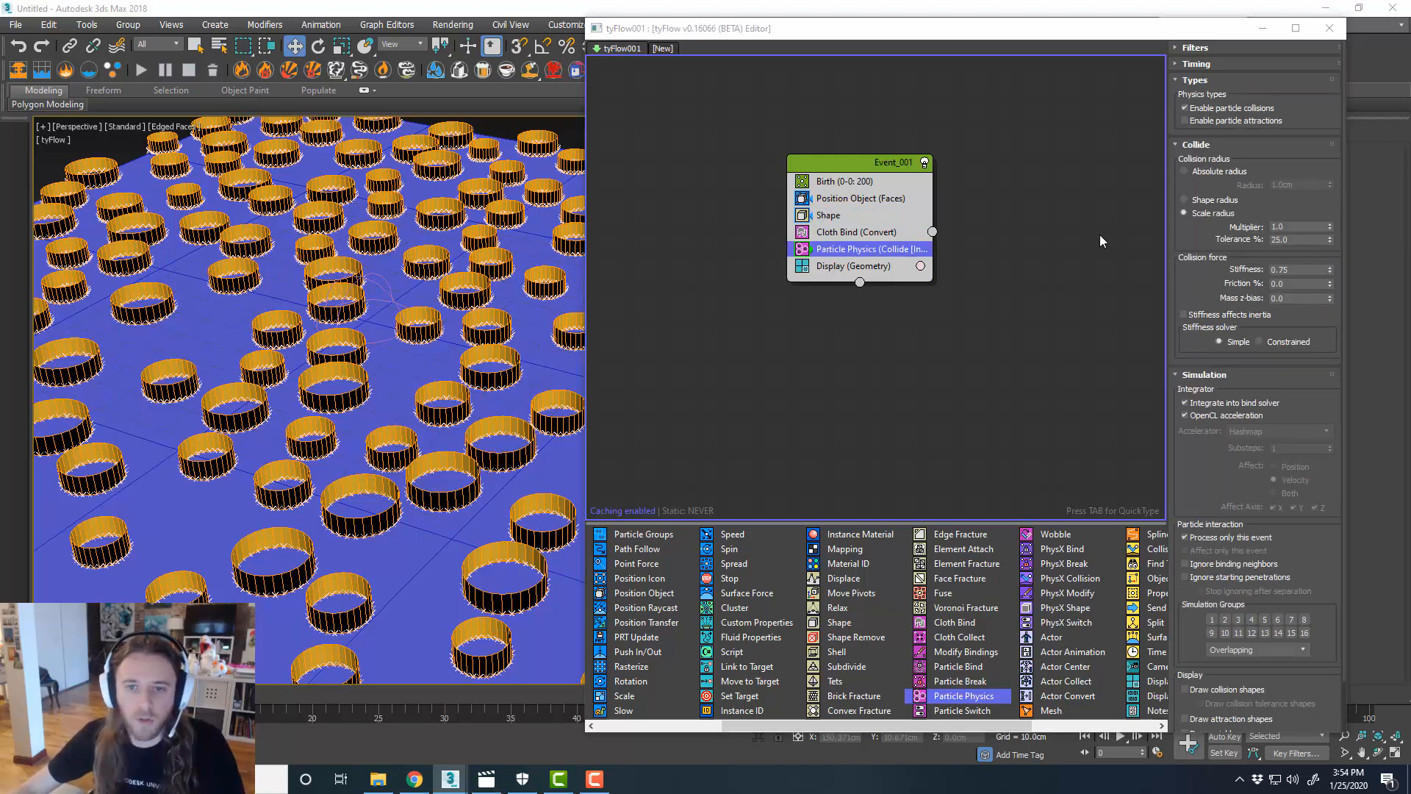
click(1280, 227)
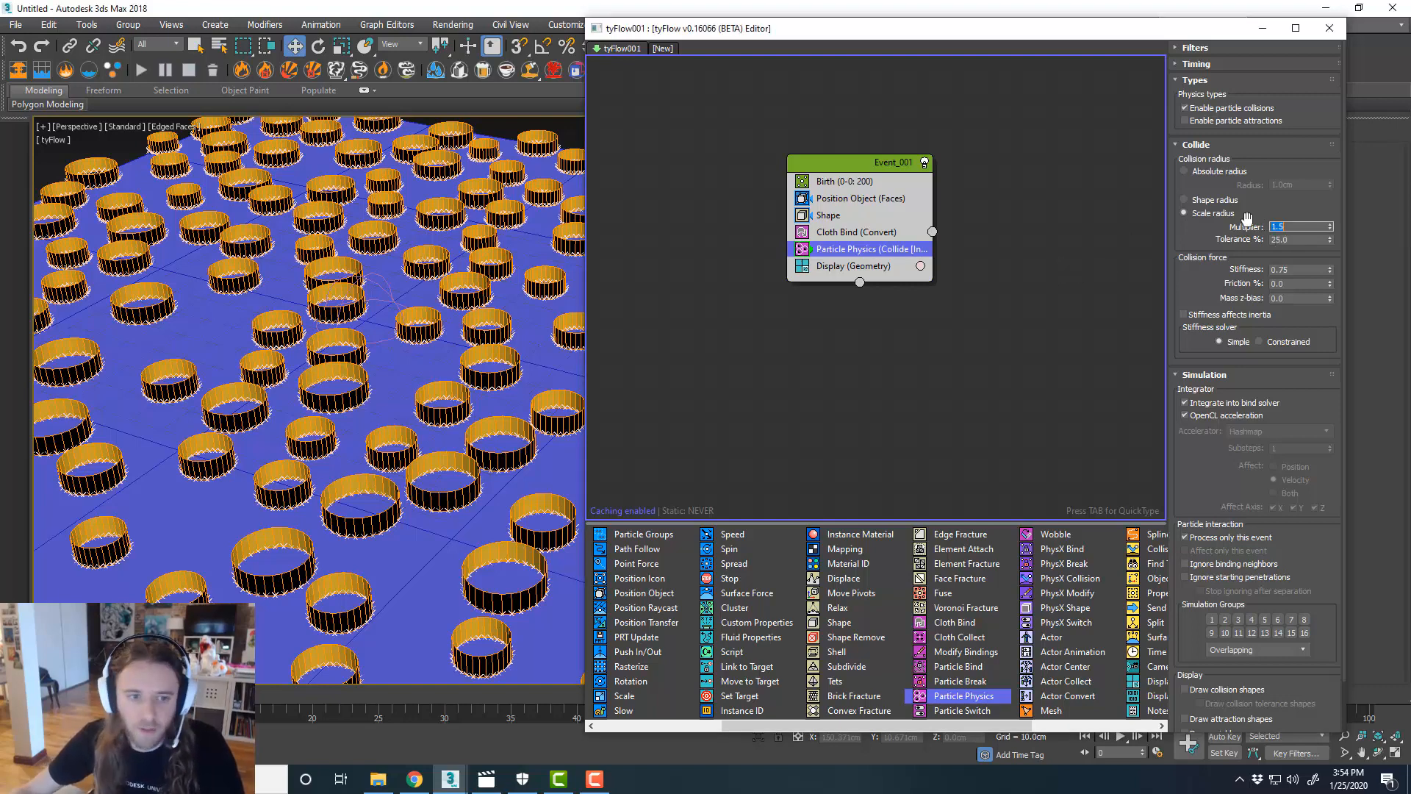
click(1049, 220)
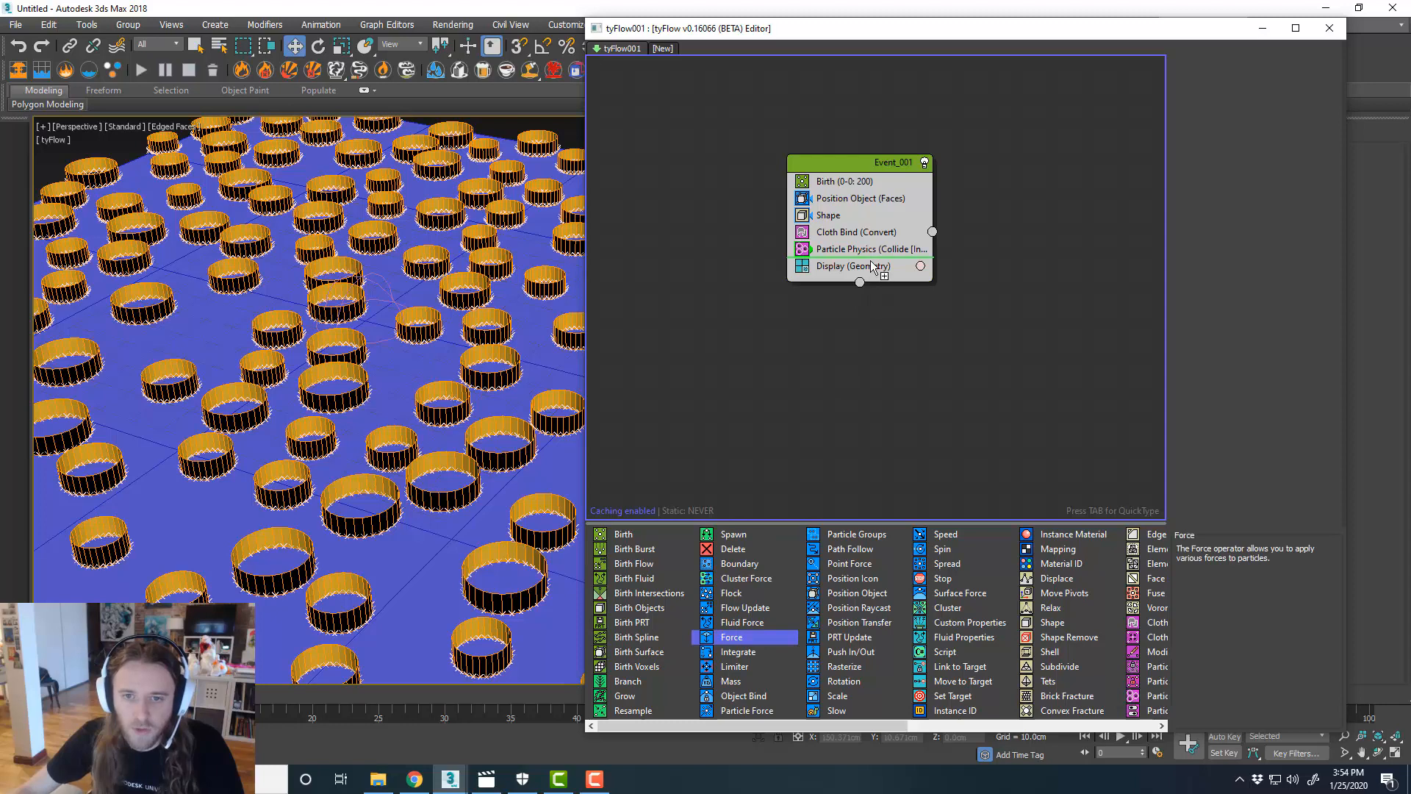
- Add a Force operator below Particle Physics and assign the scene's Gravity001 force to it
drag(870, 260, 870, 258)
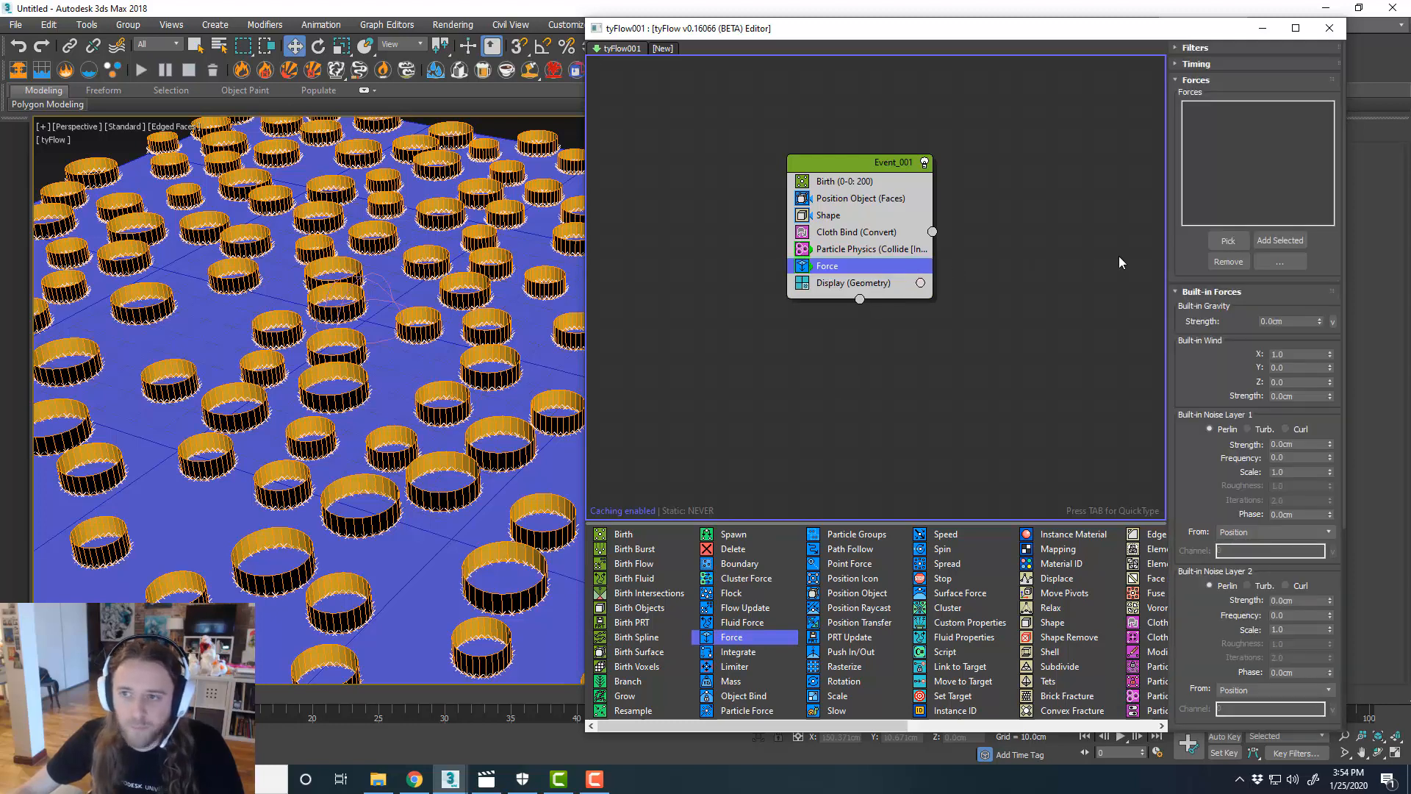
click(1213, 244)
click(393, 300)
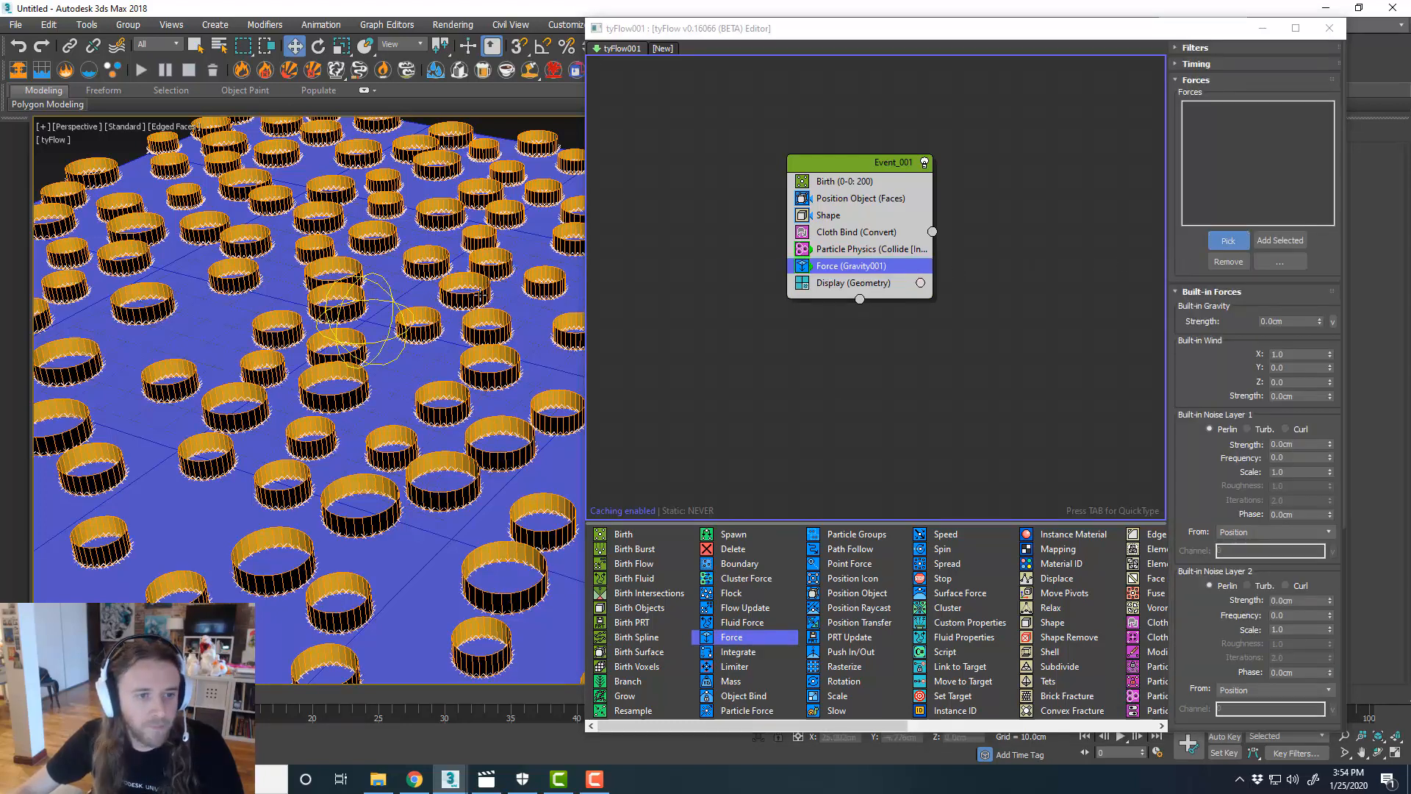
middle_drag(507, 351, 526, 401)
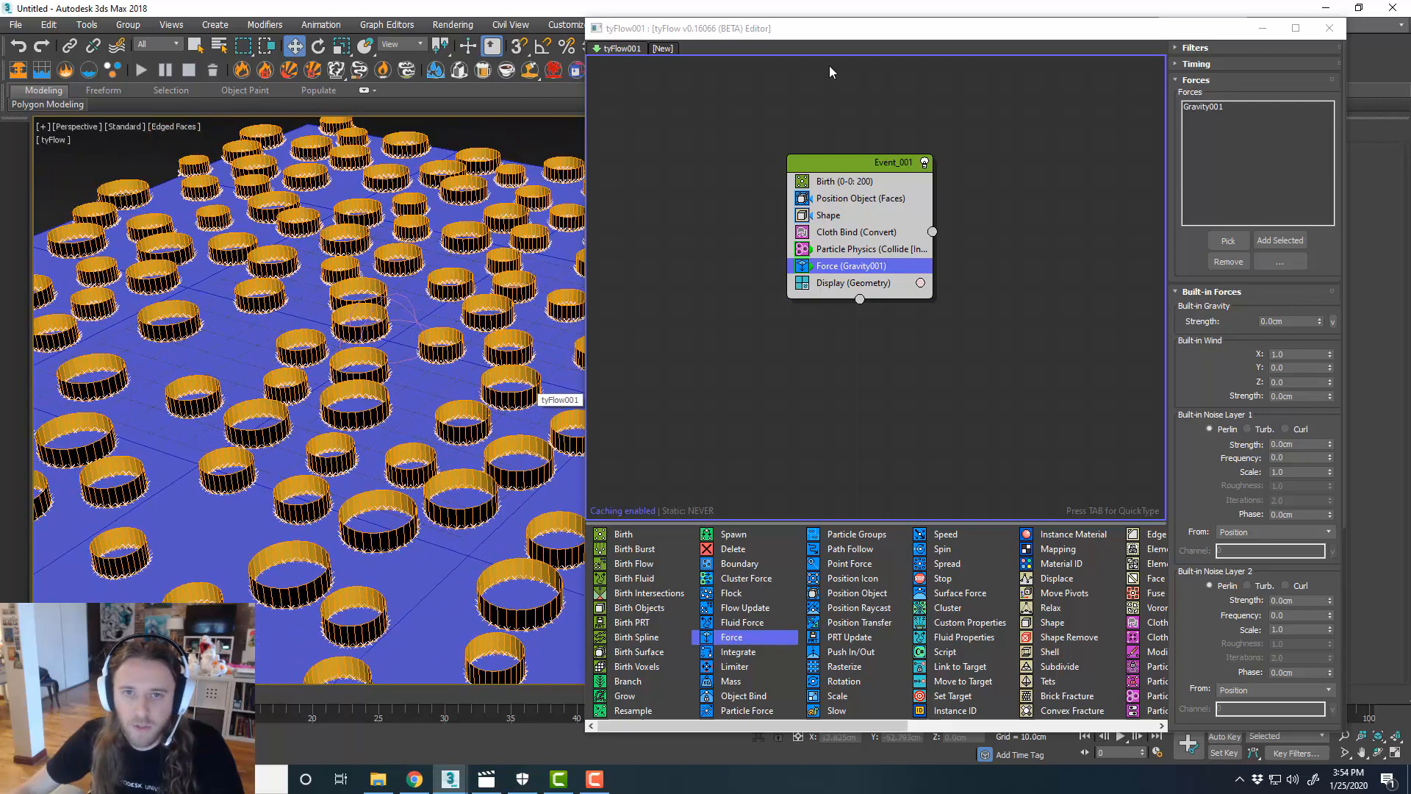
- Set the animation's frame count to 300 in the time configuration
drag(864, 34, 1410, 82)
middle_drag(485, 502, 706, 500)
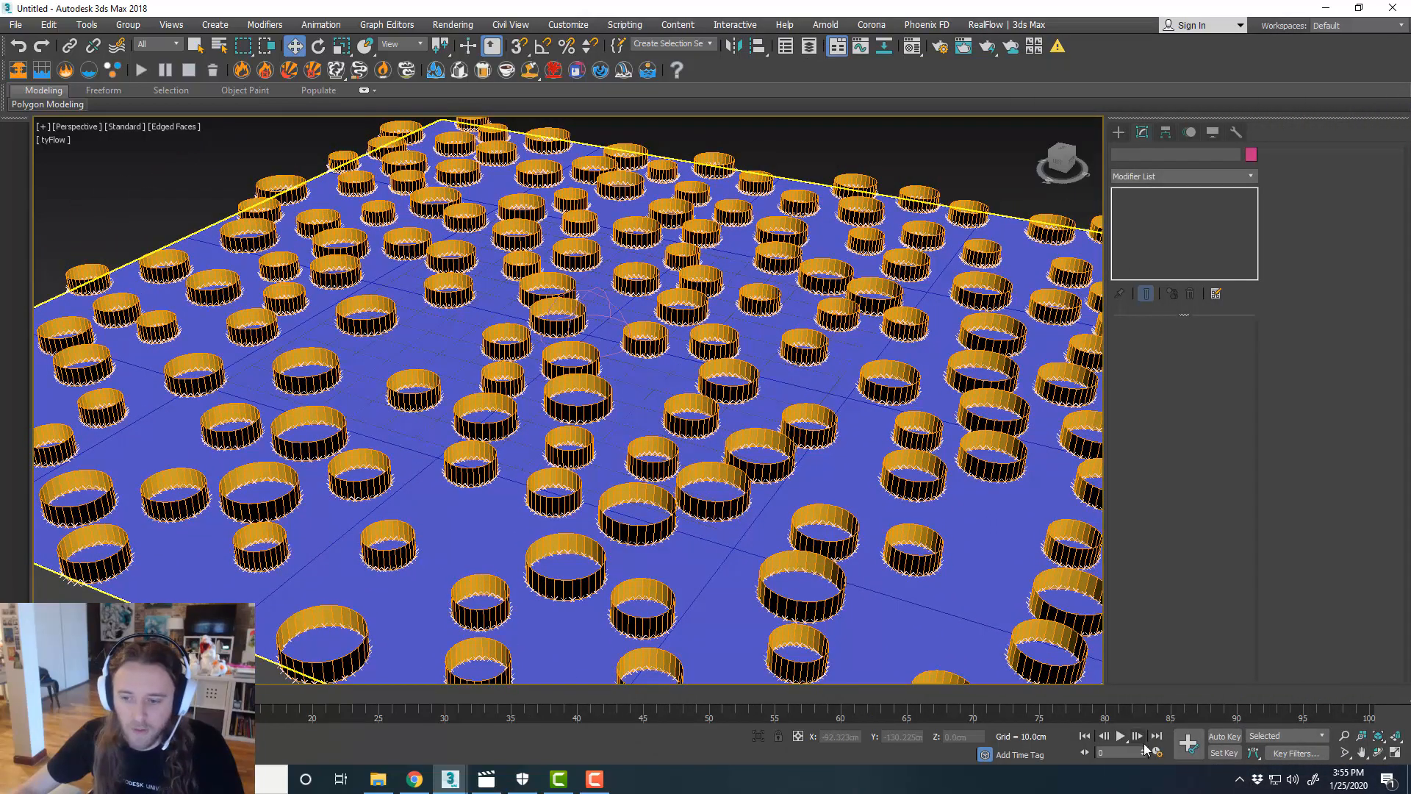
click(1156, 751)
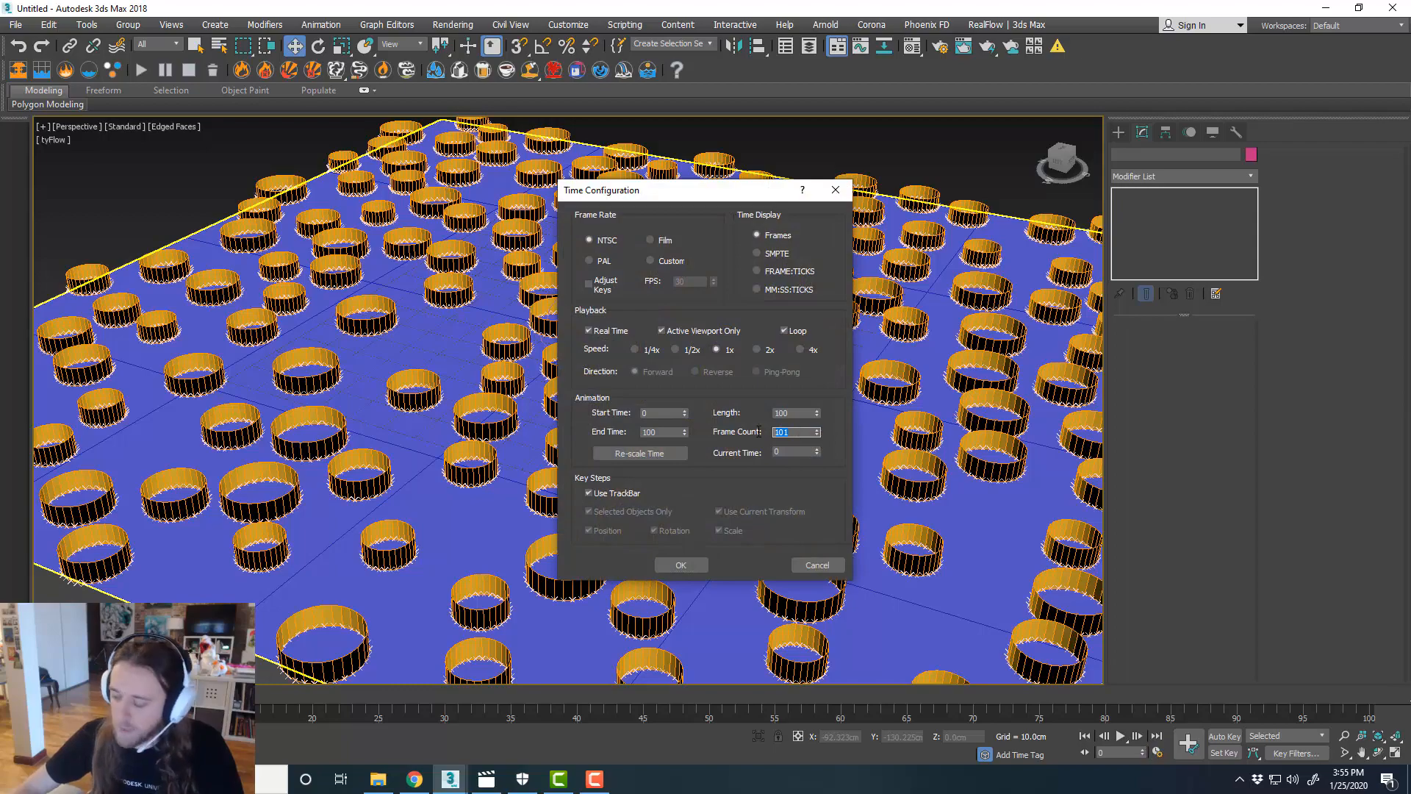
text(300)
key(Return)
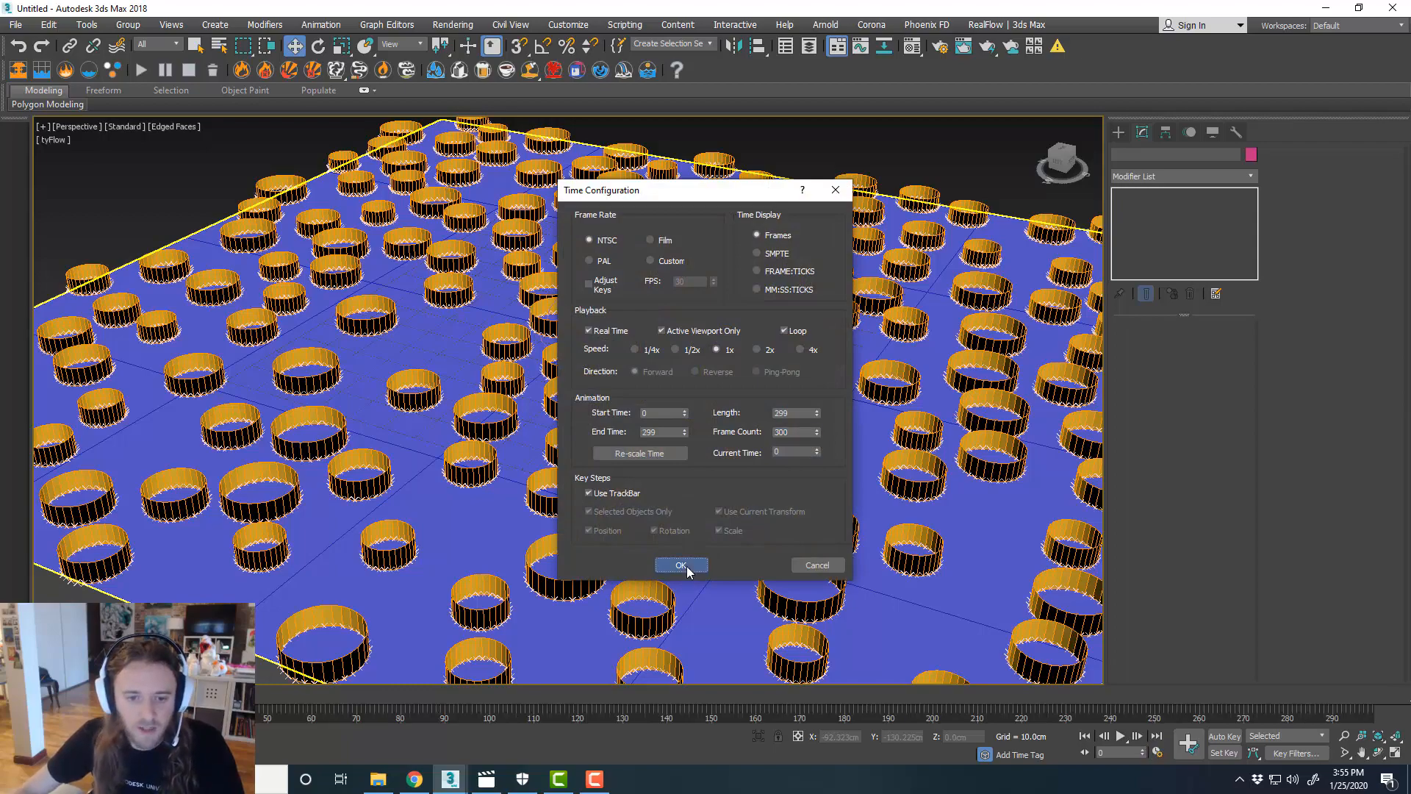
click(680, 565)
drag(74, 693, 35, 692)
key(w)
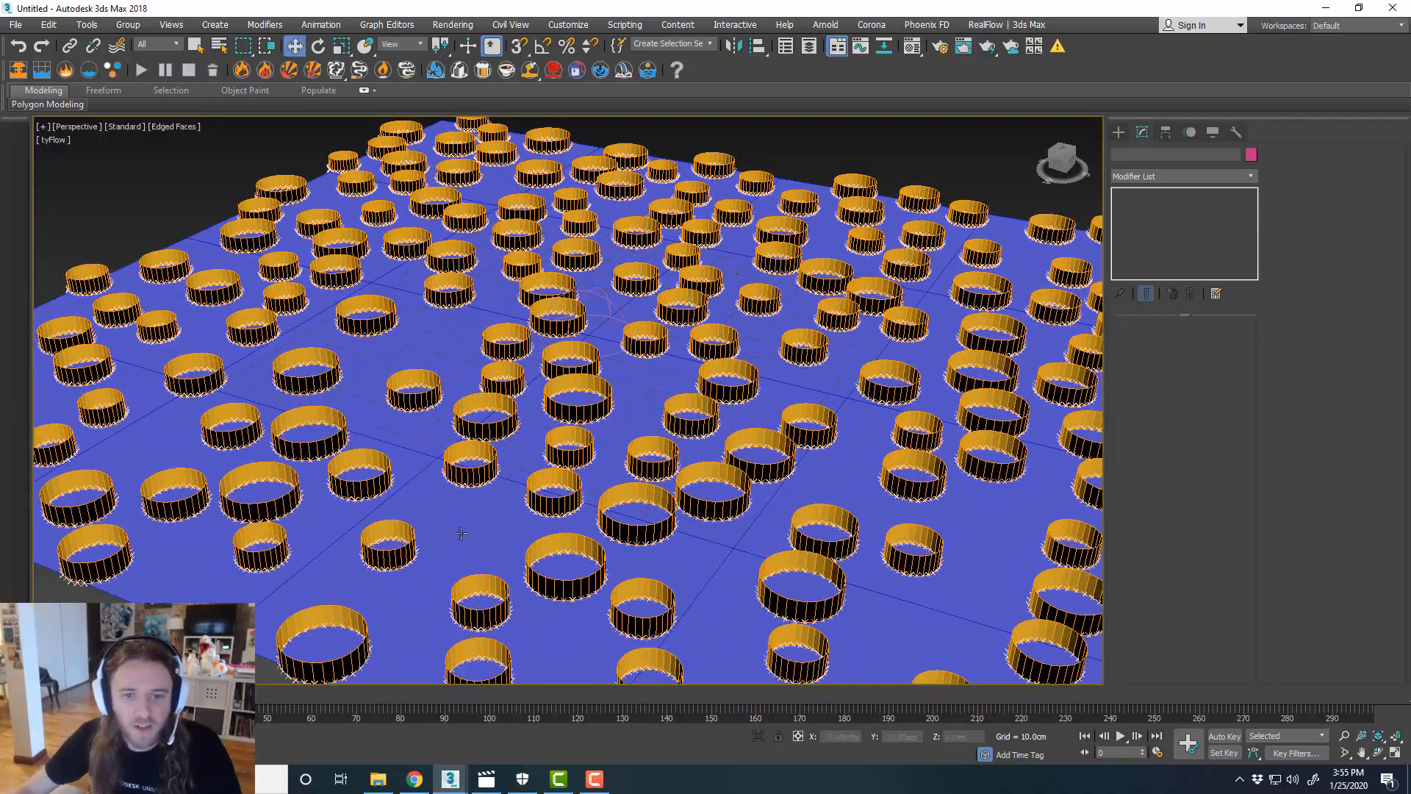
- Add a Slow operator below the Force operator with its X, Y and Z velocity set to 15%
drag(1410, 74, 762, 46)
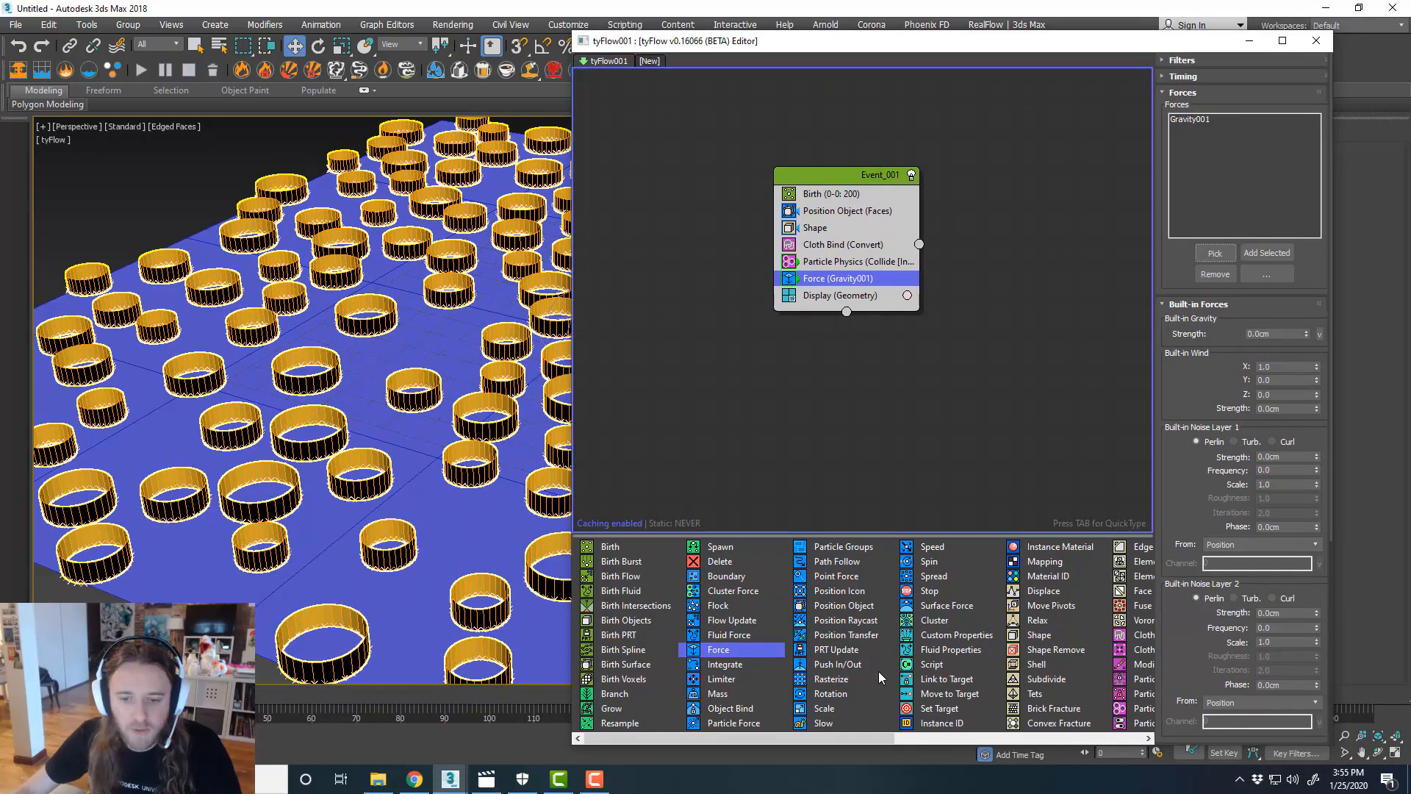
drag(823, 726, 870, 379)
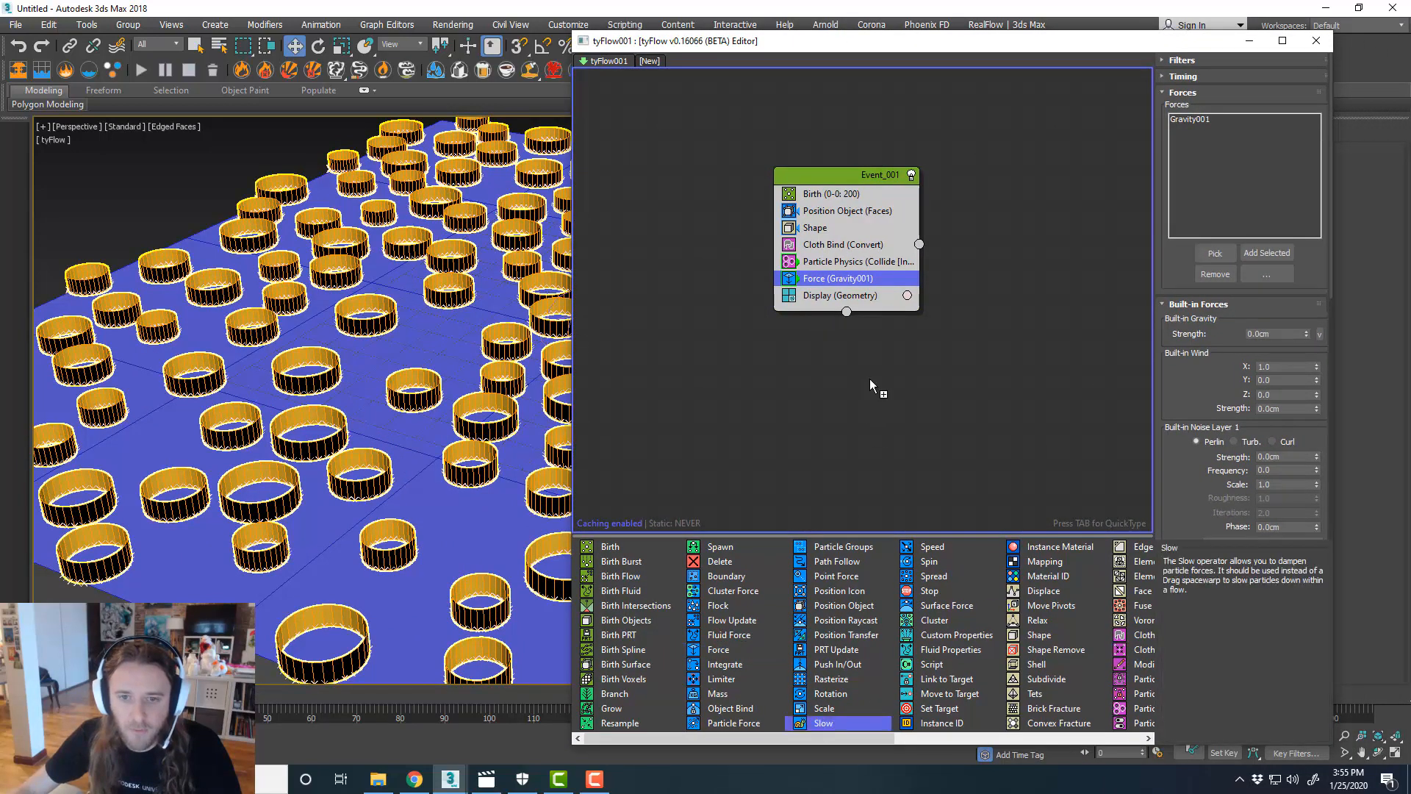
drag(868, 288, 869, 289)
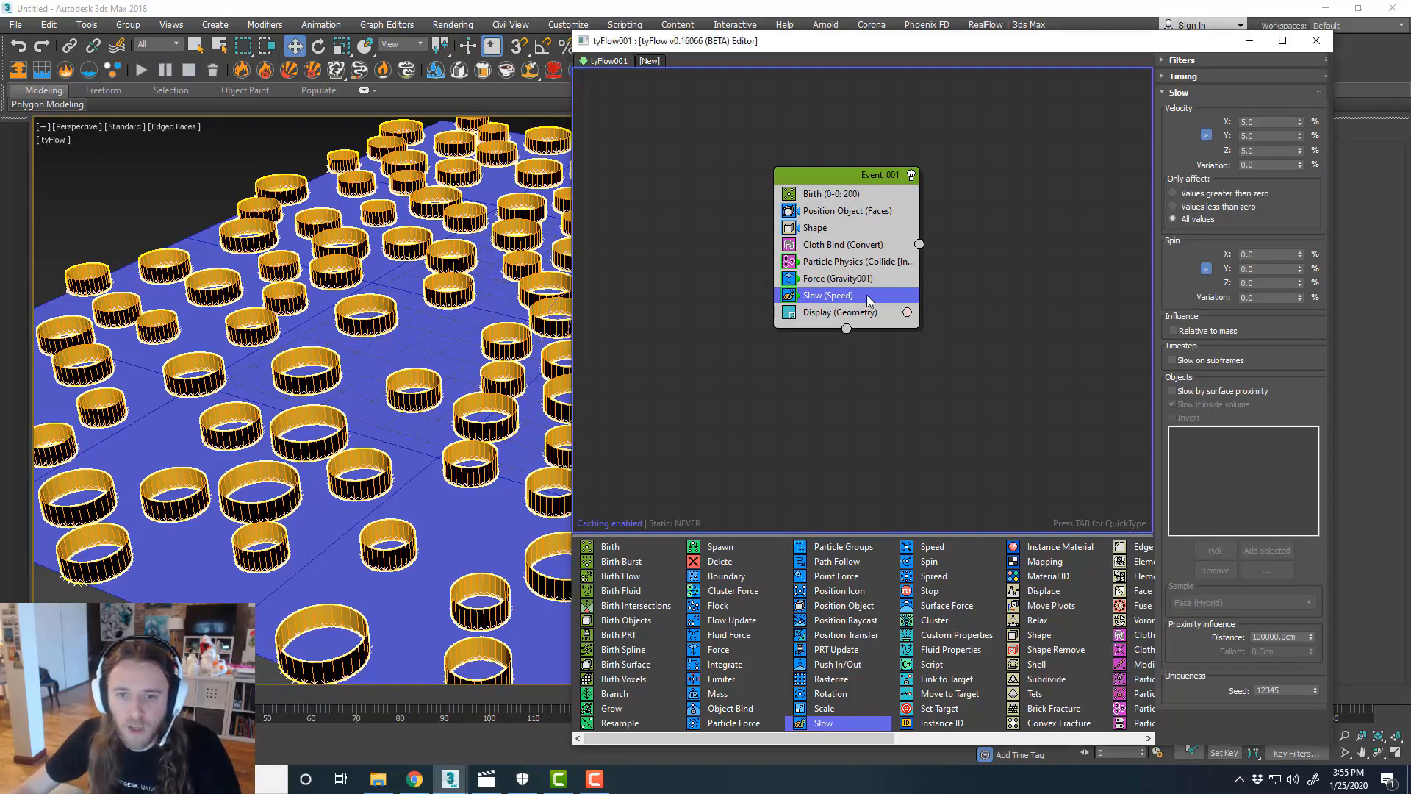
double_click(1272, 121)
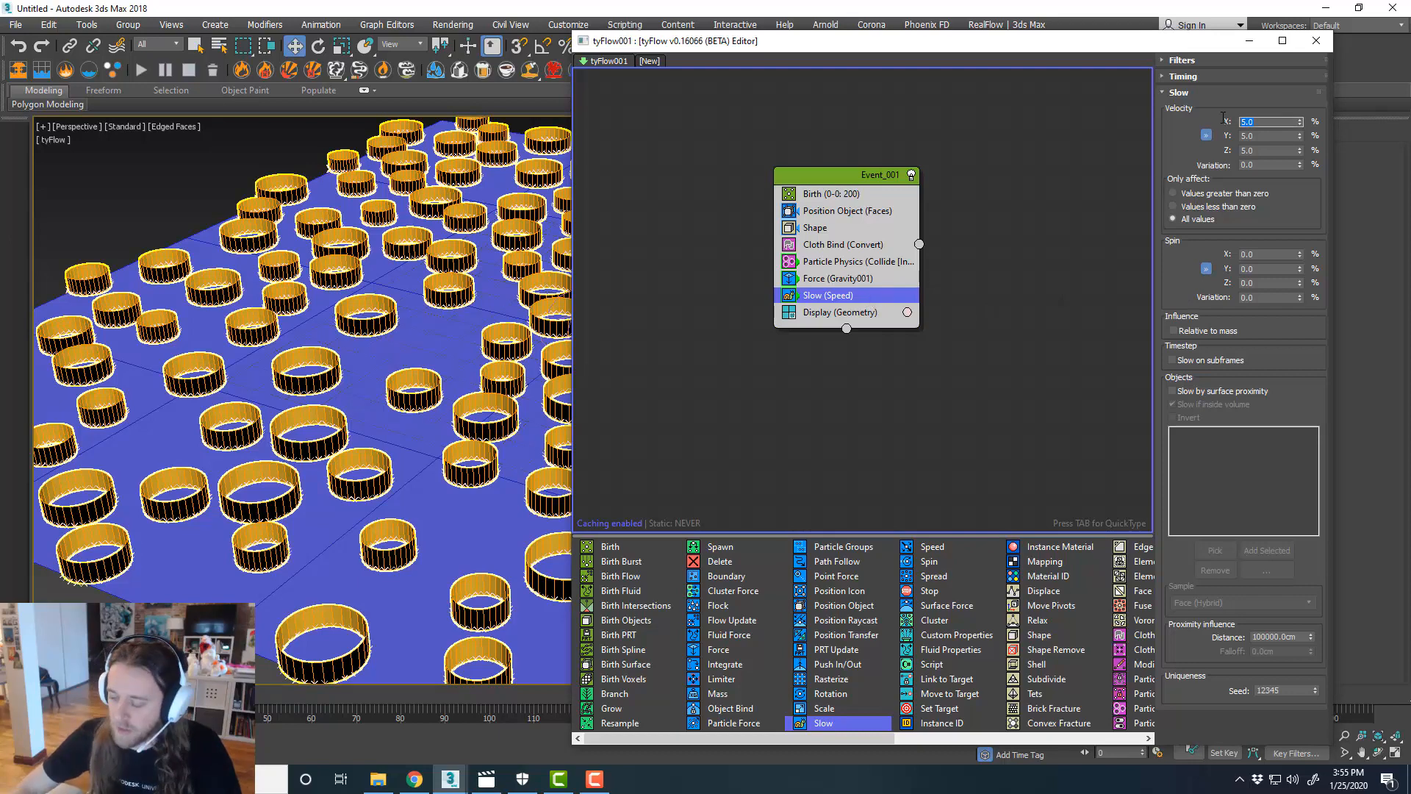
text(15)
key(Tab)
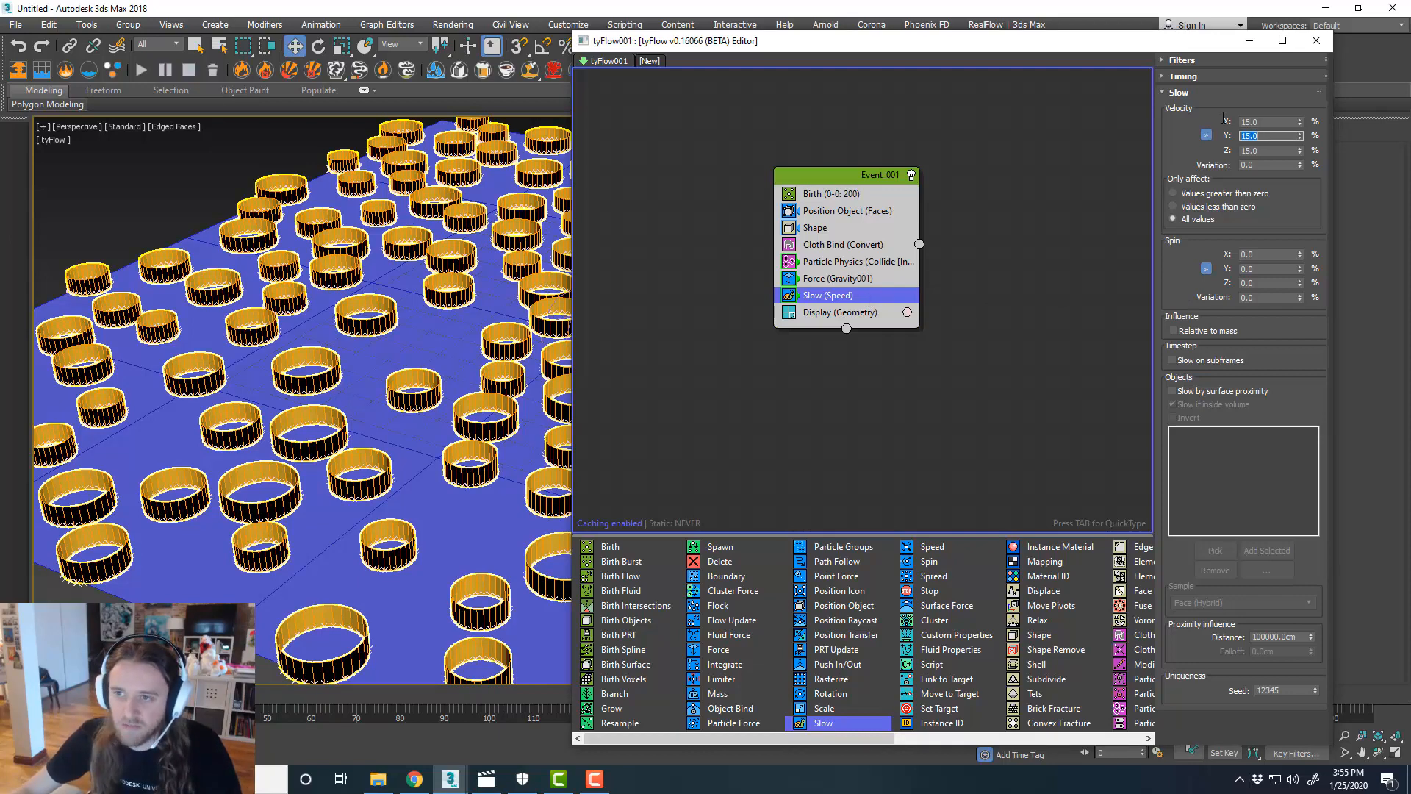
- Add a Limiter operator to the event between Particle Physics and Force
drag(773, 46, 857, 43)
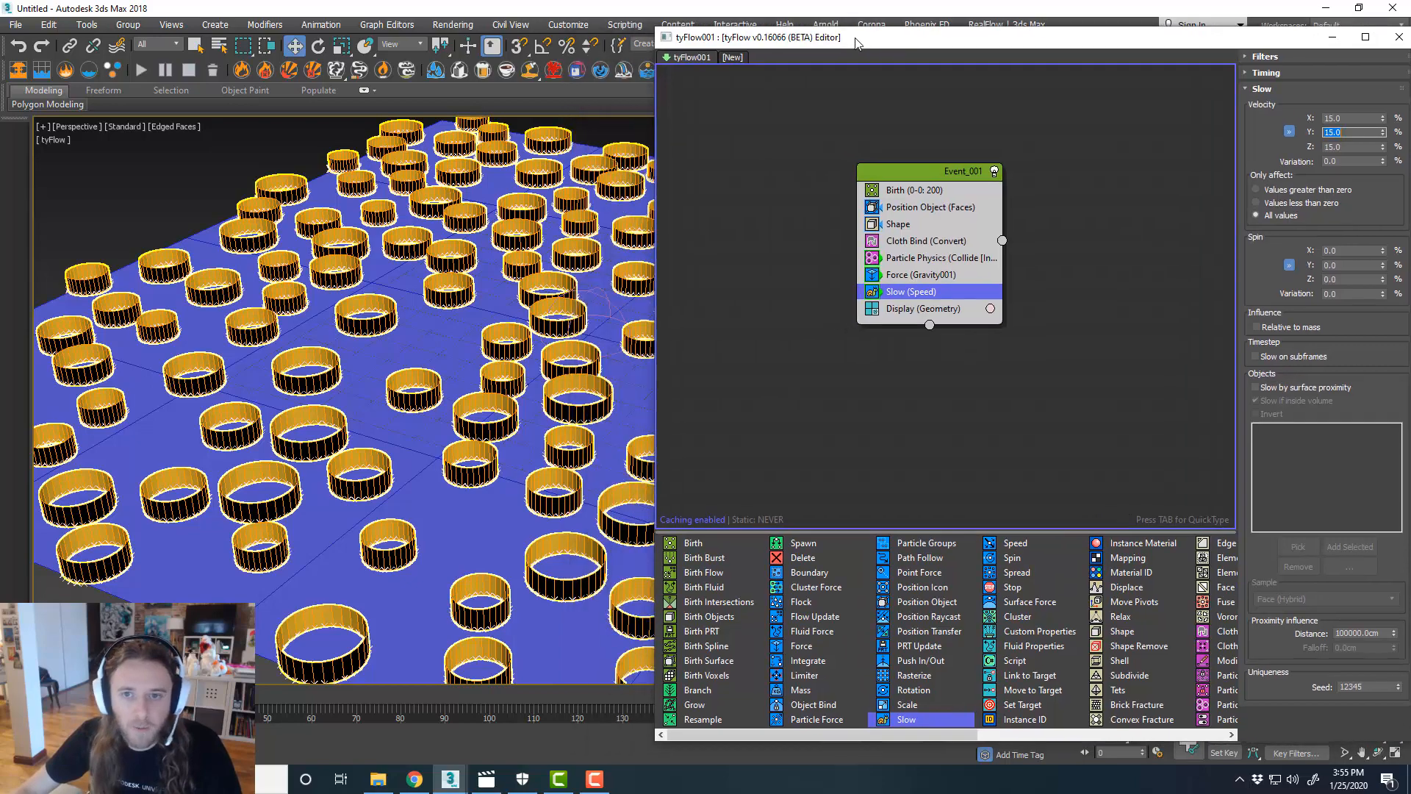
middle_drag(543, 316, 462, 296)
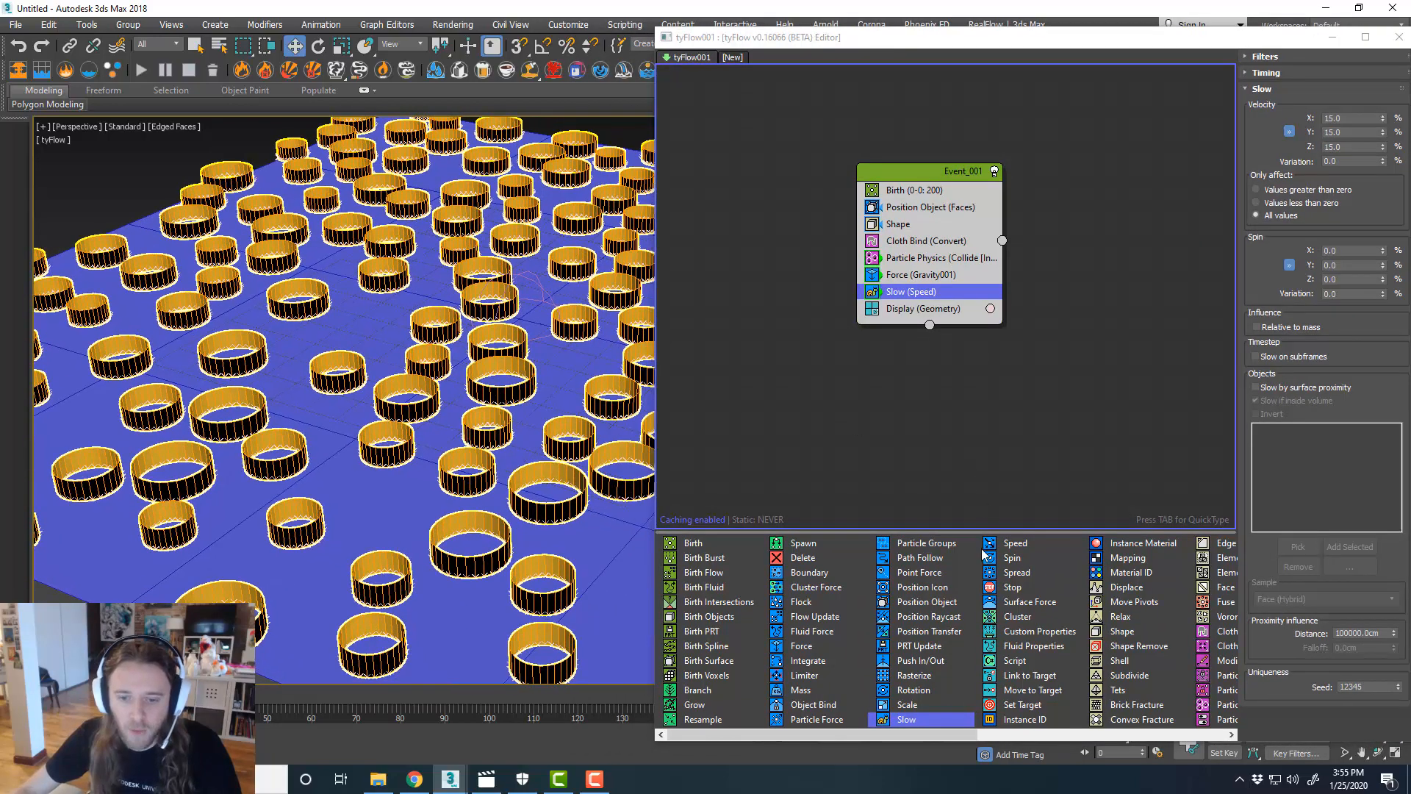
drag(806, 678, 831, 560)
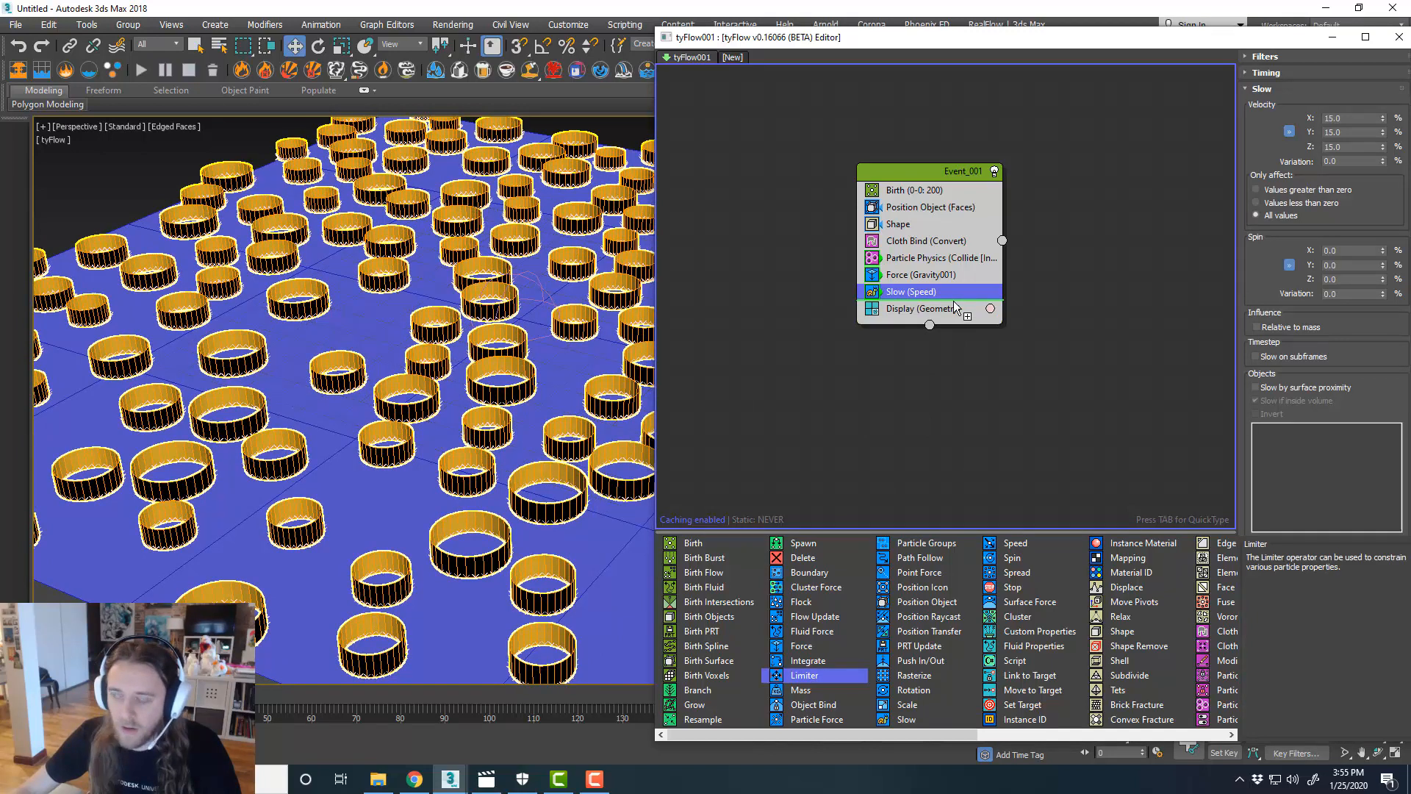
drag(953, 302, 986, 283)
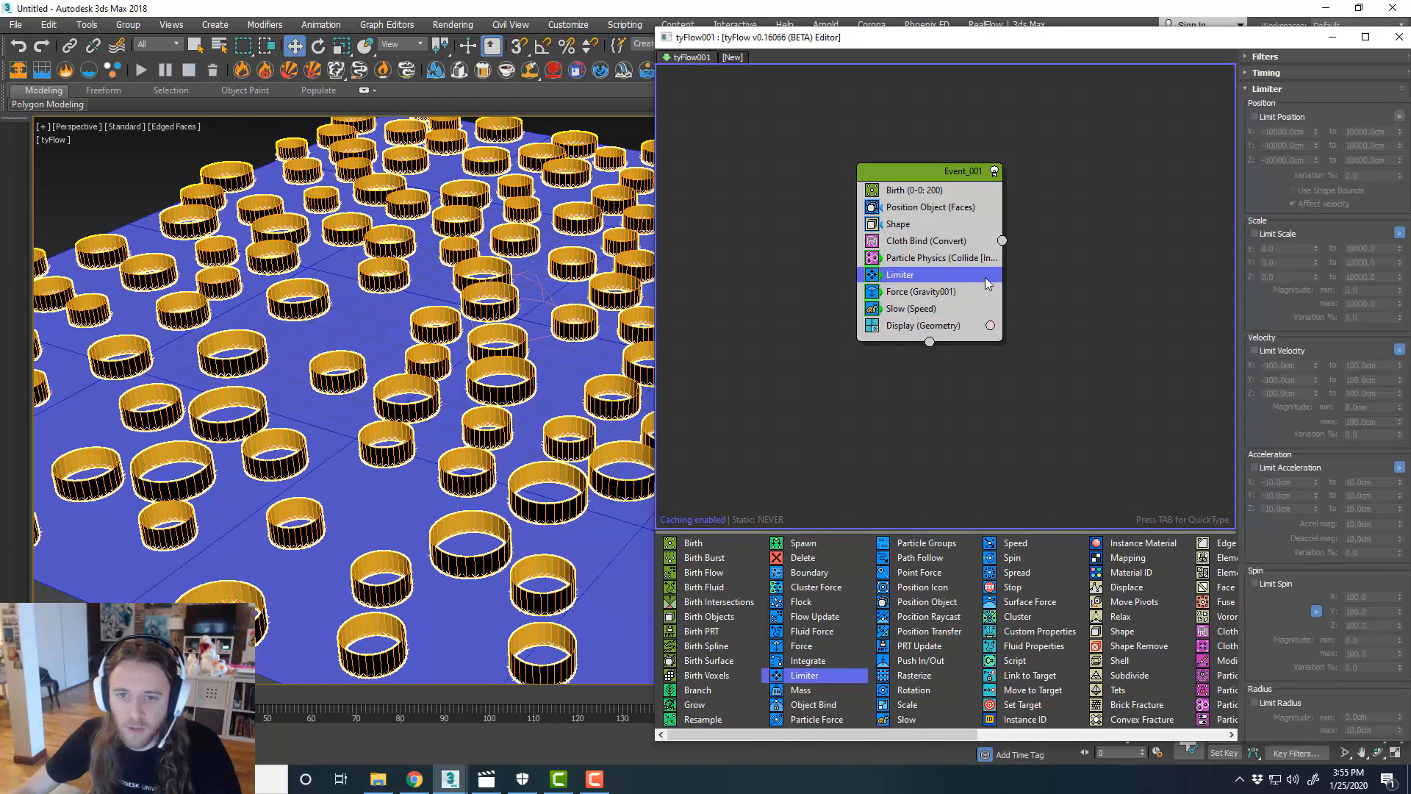
drag(1185, 44, 1102, 45)
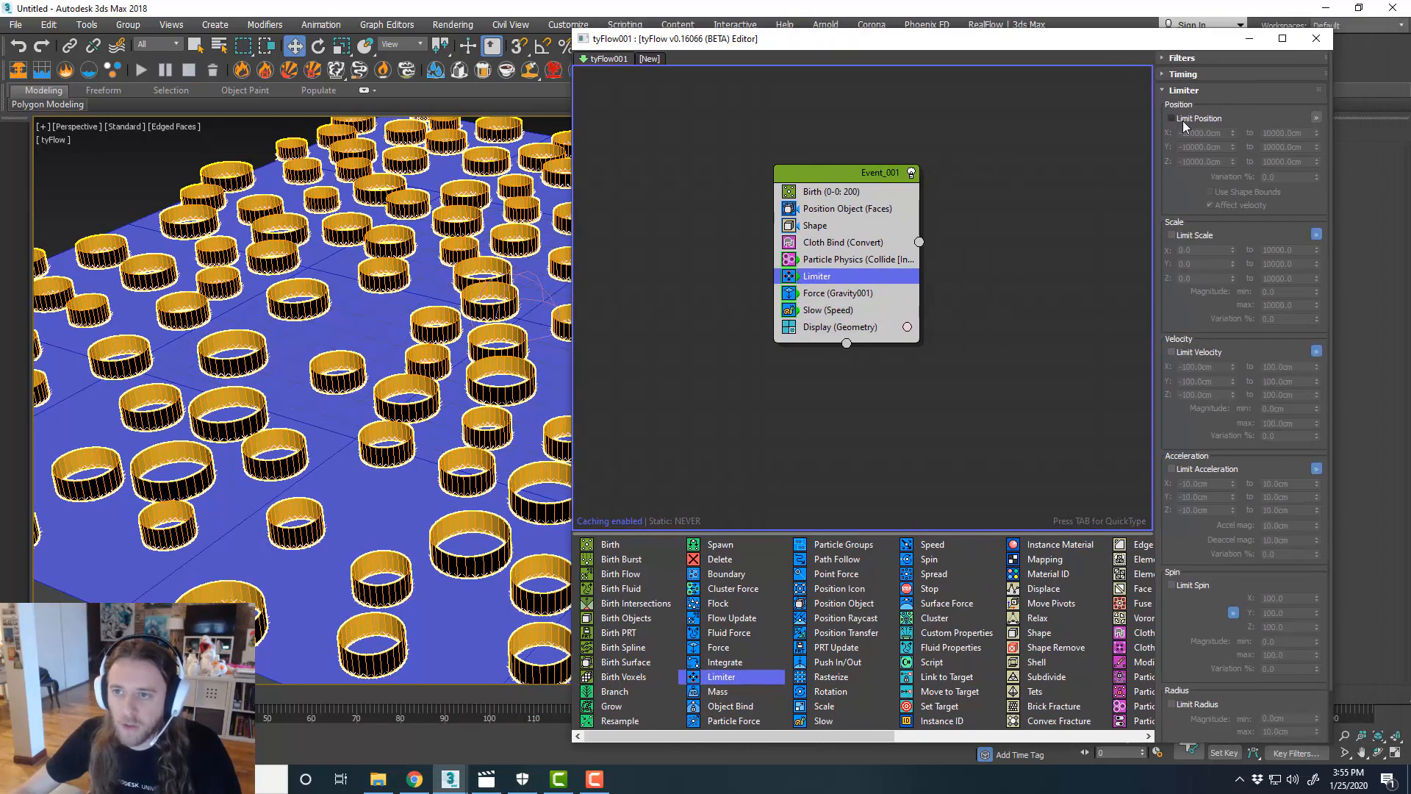
- Enable the Limiter's position limit and restrict Z from 4 cm to 4 cm
click(1171, 118)
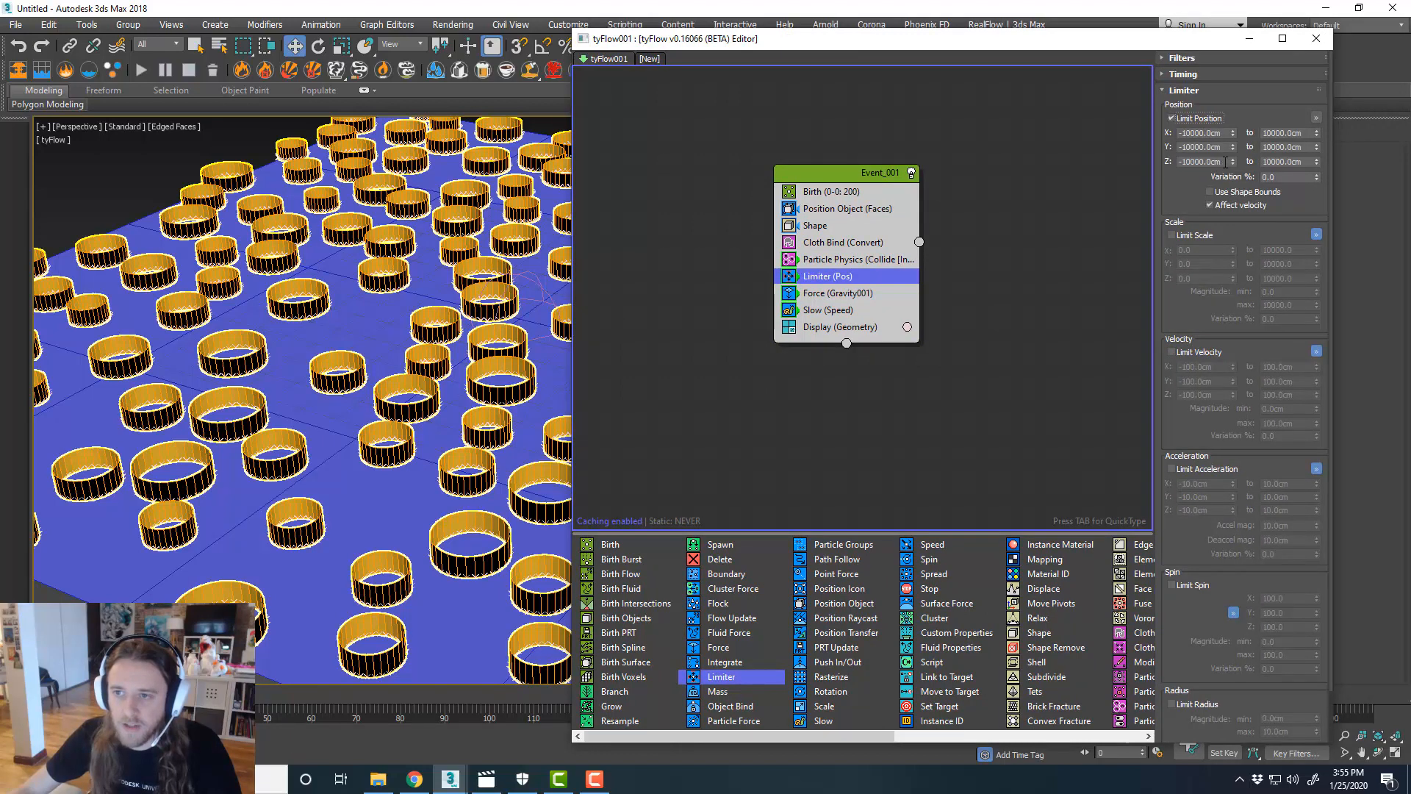
drag(1225, 162, 1165, 195)
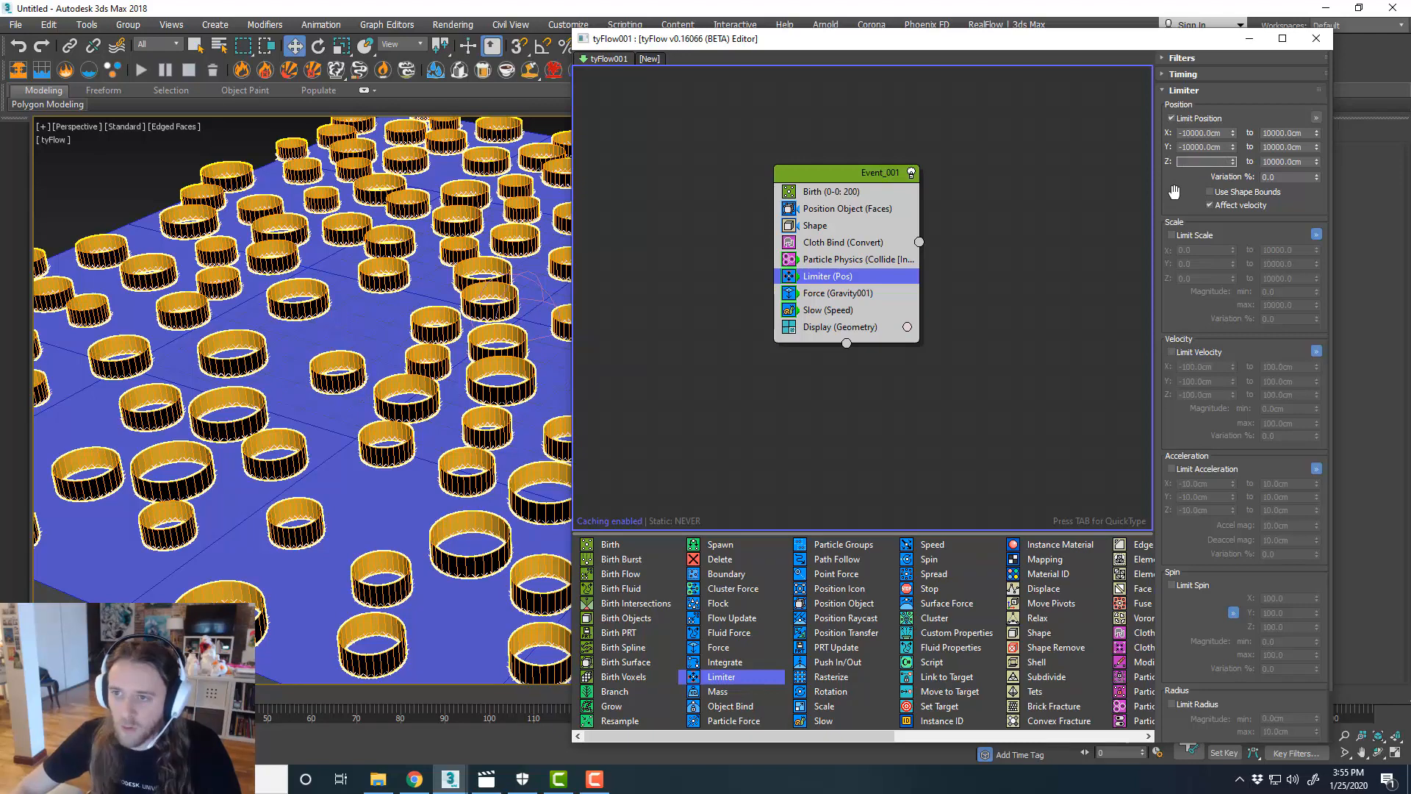
text(4)
key(Tab)
key(Return)
middle_drag(892, 373, 913, 377)
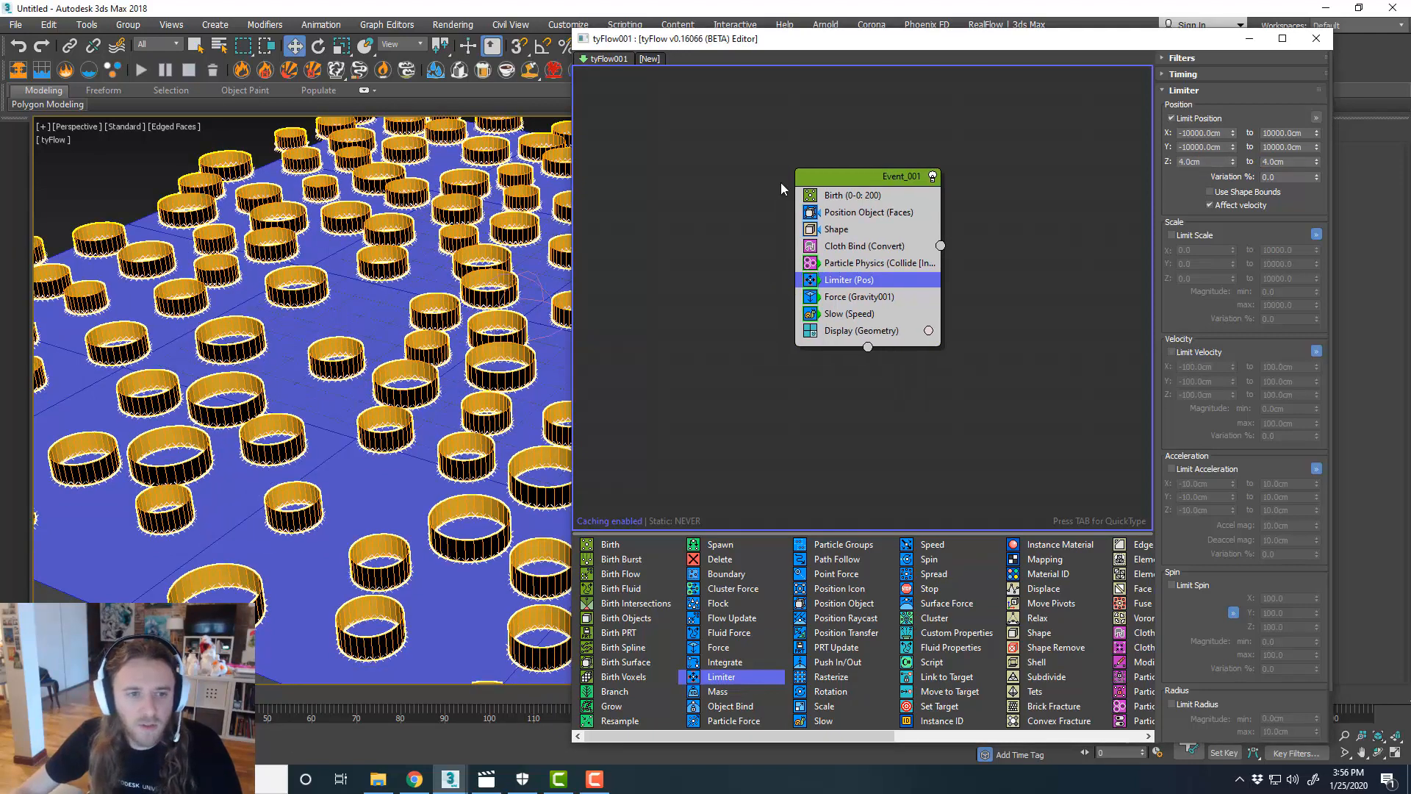
- Scrub the simulation to frame 68 and inspect how the rings collide and deform around the gravity force
drag(743, 44, 871, 47)
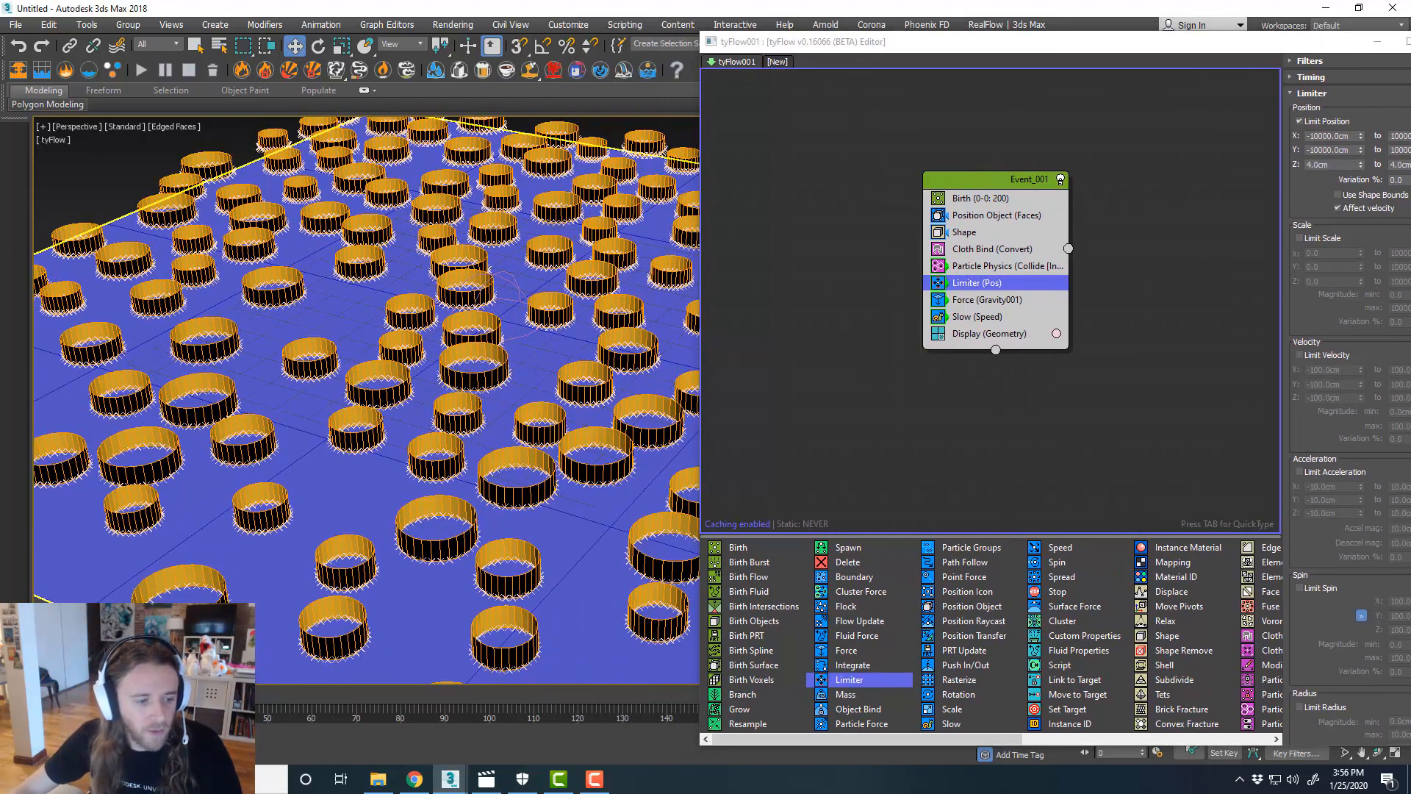
drag(96, 694, 373, 665)
key(w)
scroll(525, 322, up, 5)
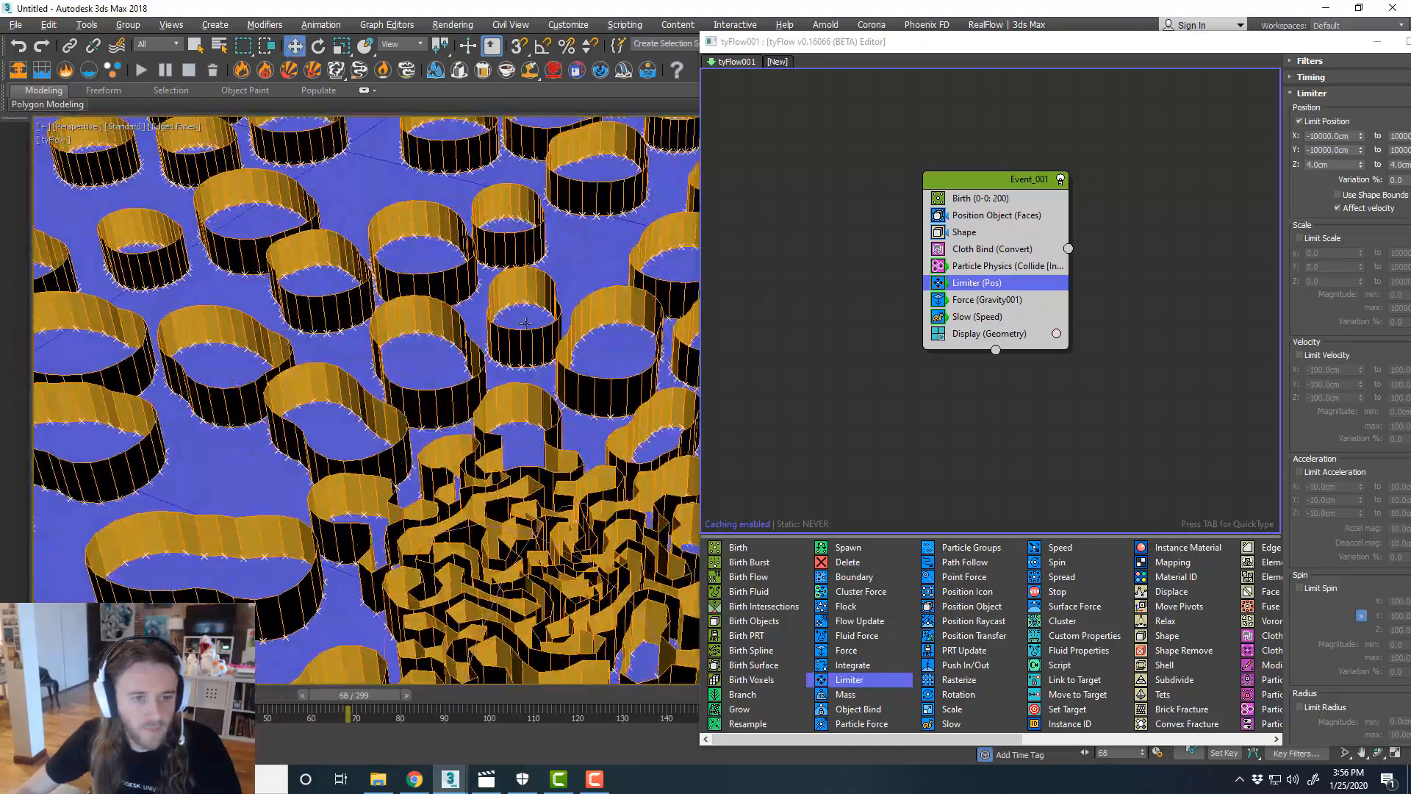
- Scrub the simulation around frames 53 to 68 to inspect how the rings intersect at the centre, and return to frame 0
middle_drag(588, 491, 516, 297)
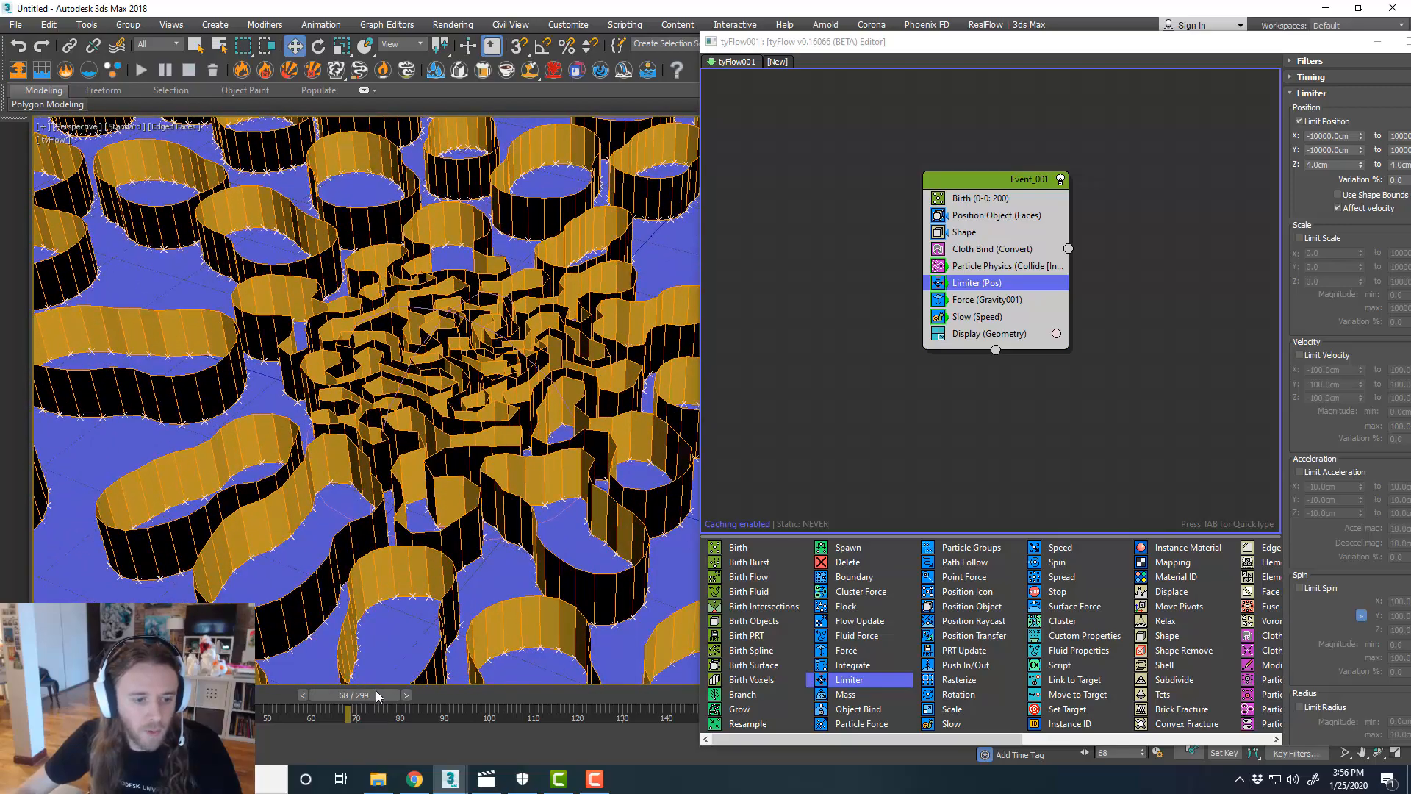
drag(376, 694, 355, 698)
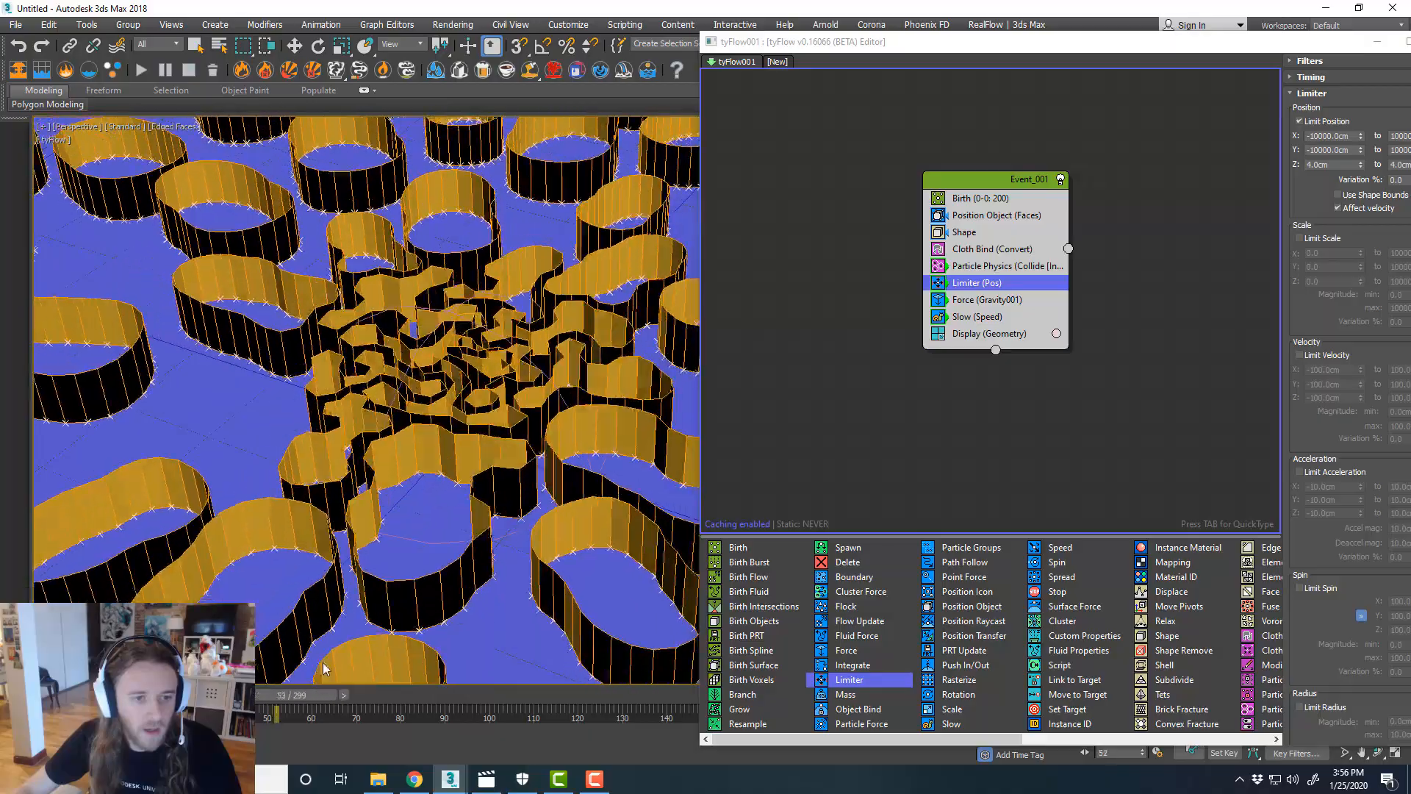
drag(361, 667, 671, 689)
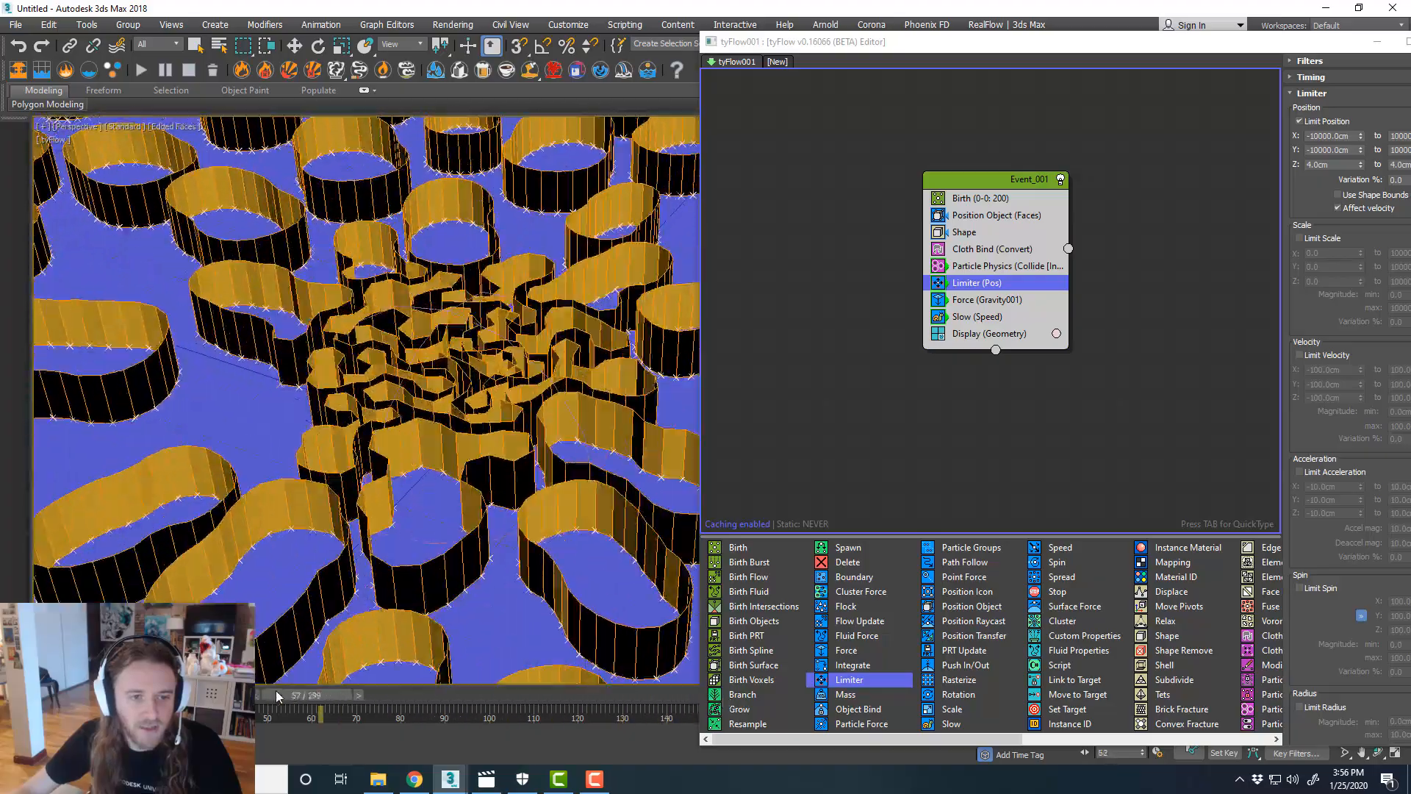
drag(123, 691, 49, 691)
key(w)
scroll(518, 500, down, 5)
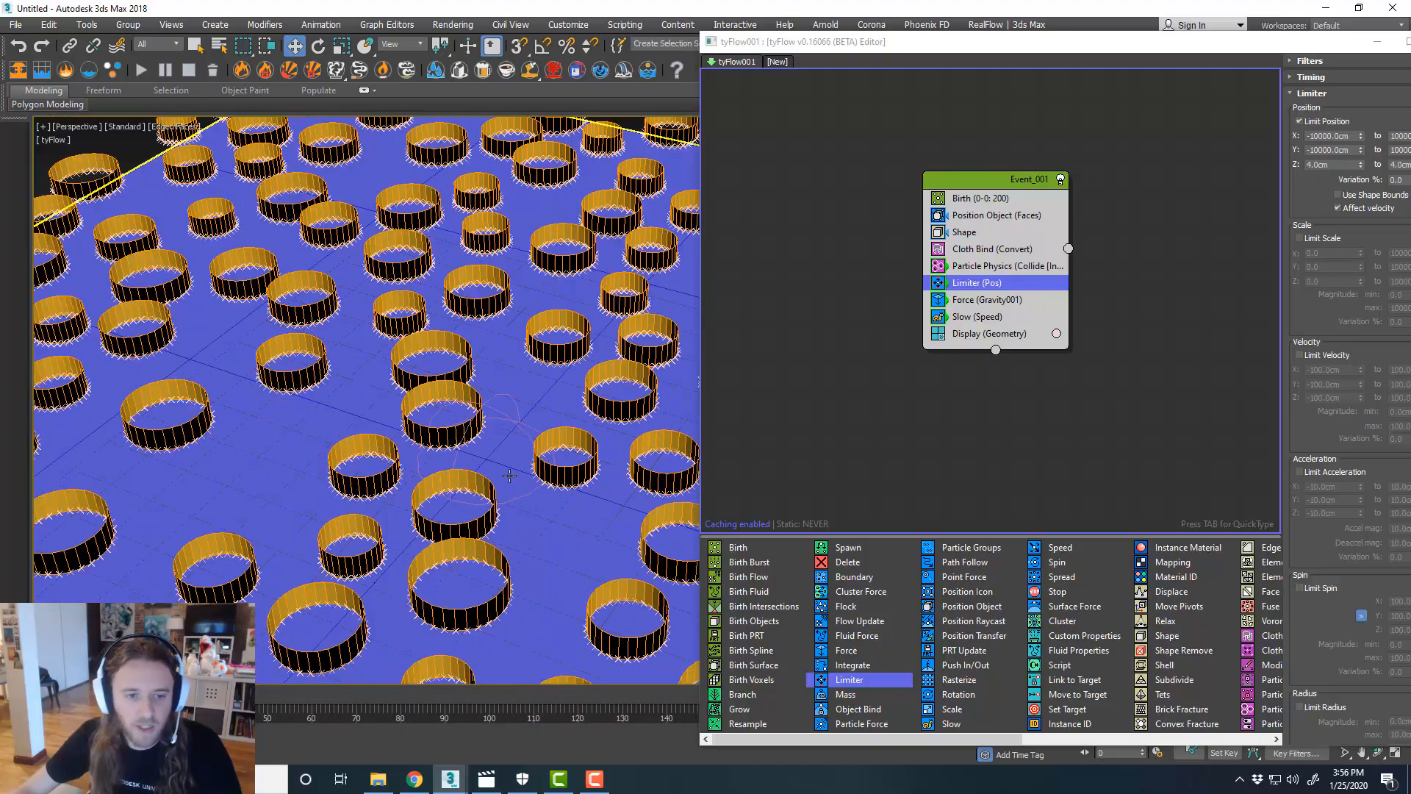
middle_drag(518, 500, 576, 523)
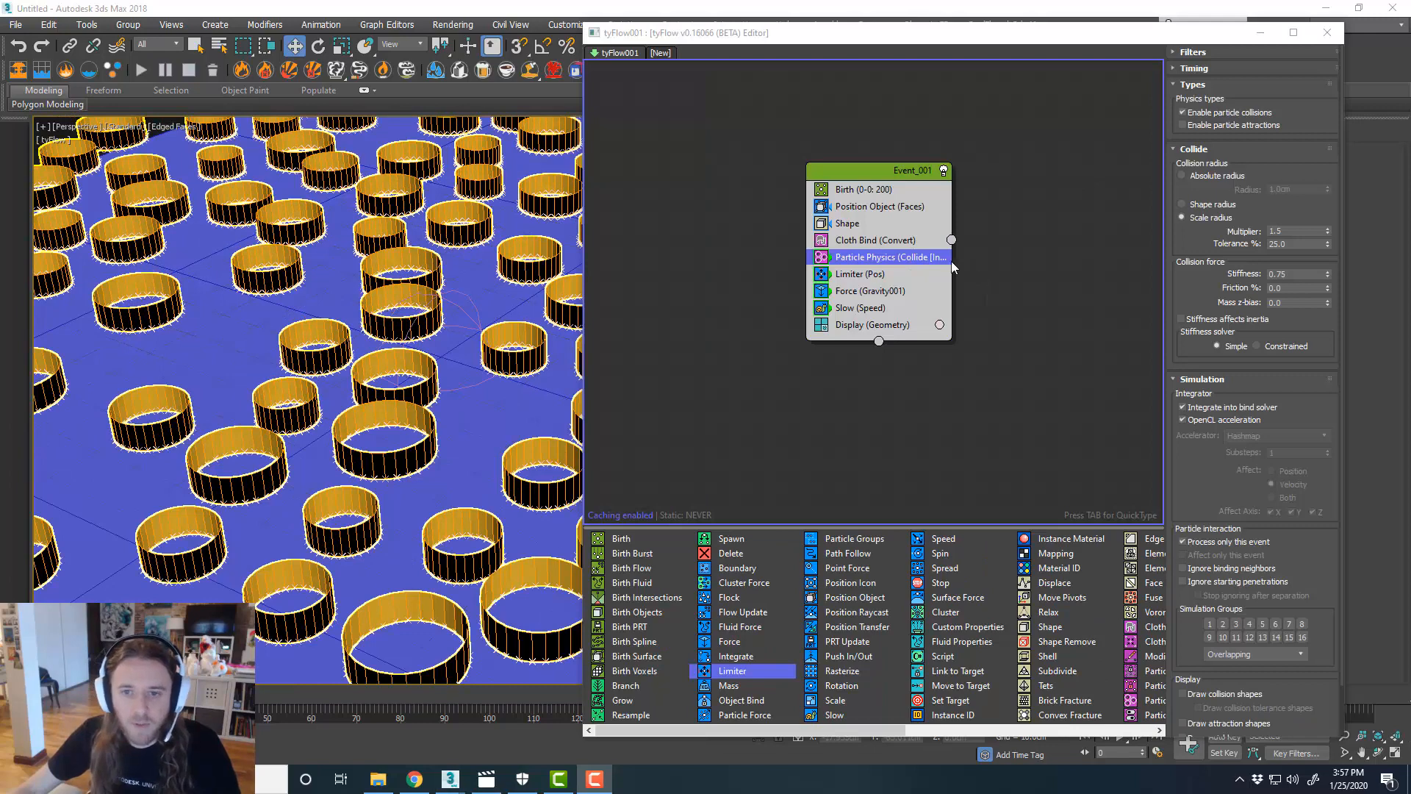
- Set the collision stiffness of the Particle Physics operator to 1.0
click(911, 241)
click(918, 261)
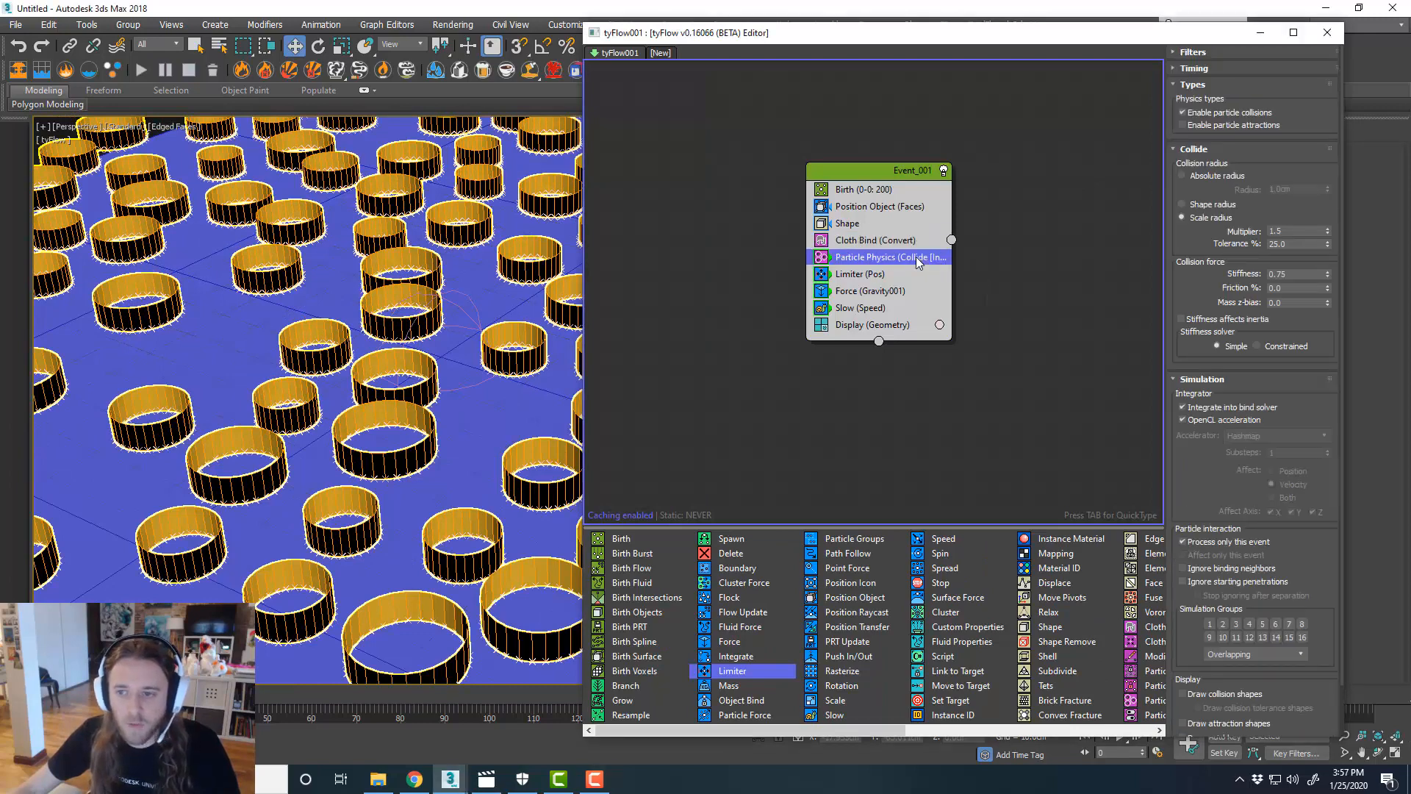
drag(1293, 278, 1264, 274)
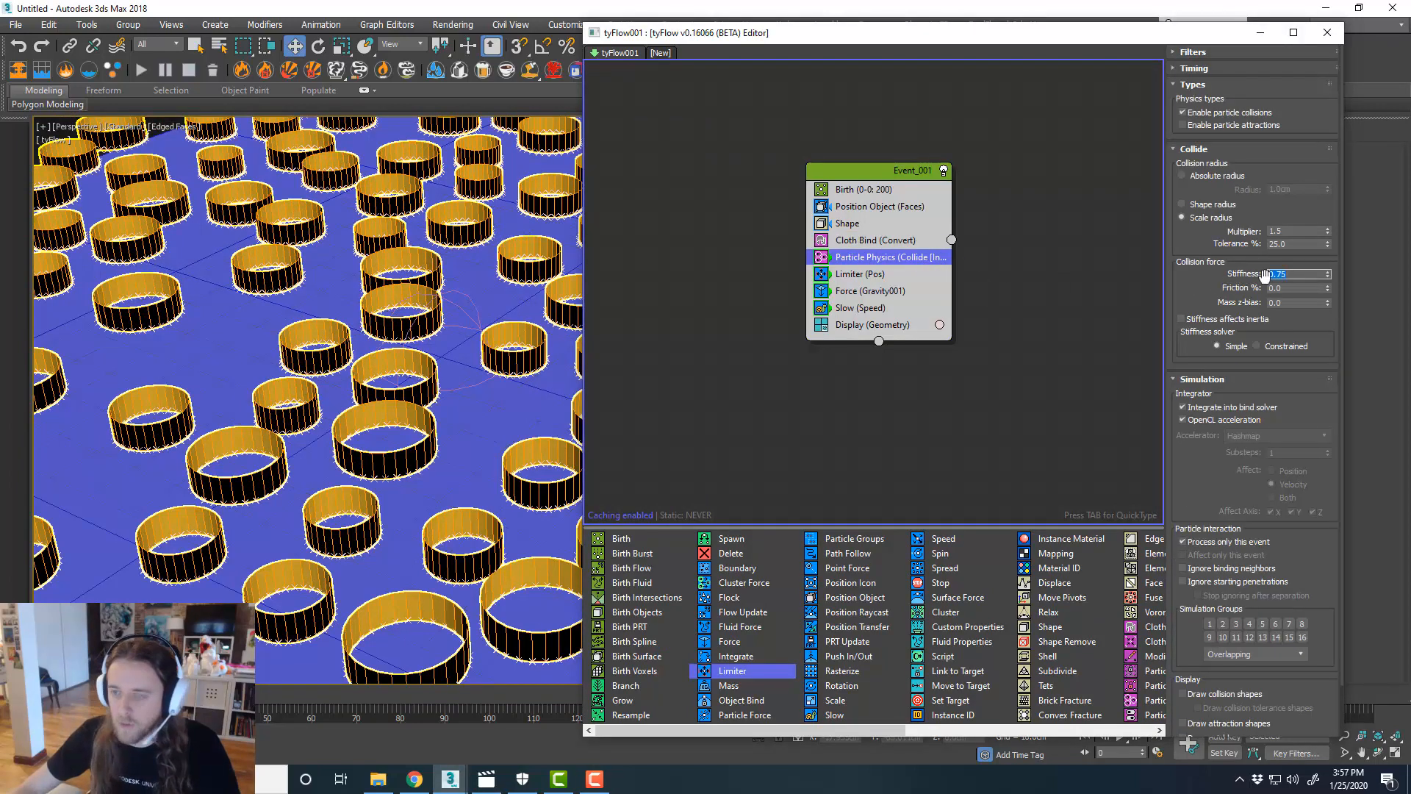
text(1)
key(Return)
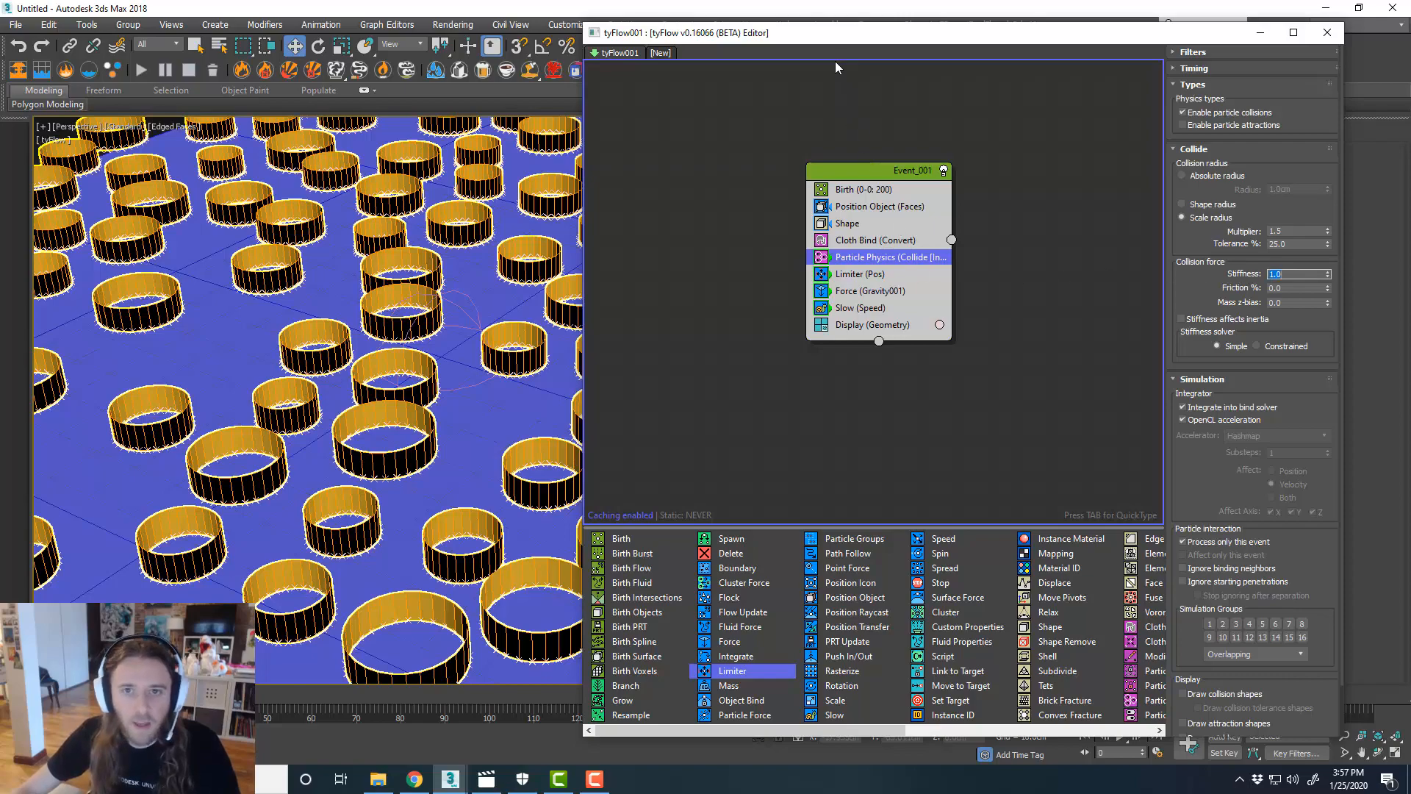
- Select the tyFlow object in the viewport and set its Particle Bind Solver steps to 100
drag(828, 35, 1410, 70)
scroll(726, 351, down, 3)
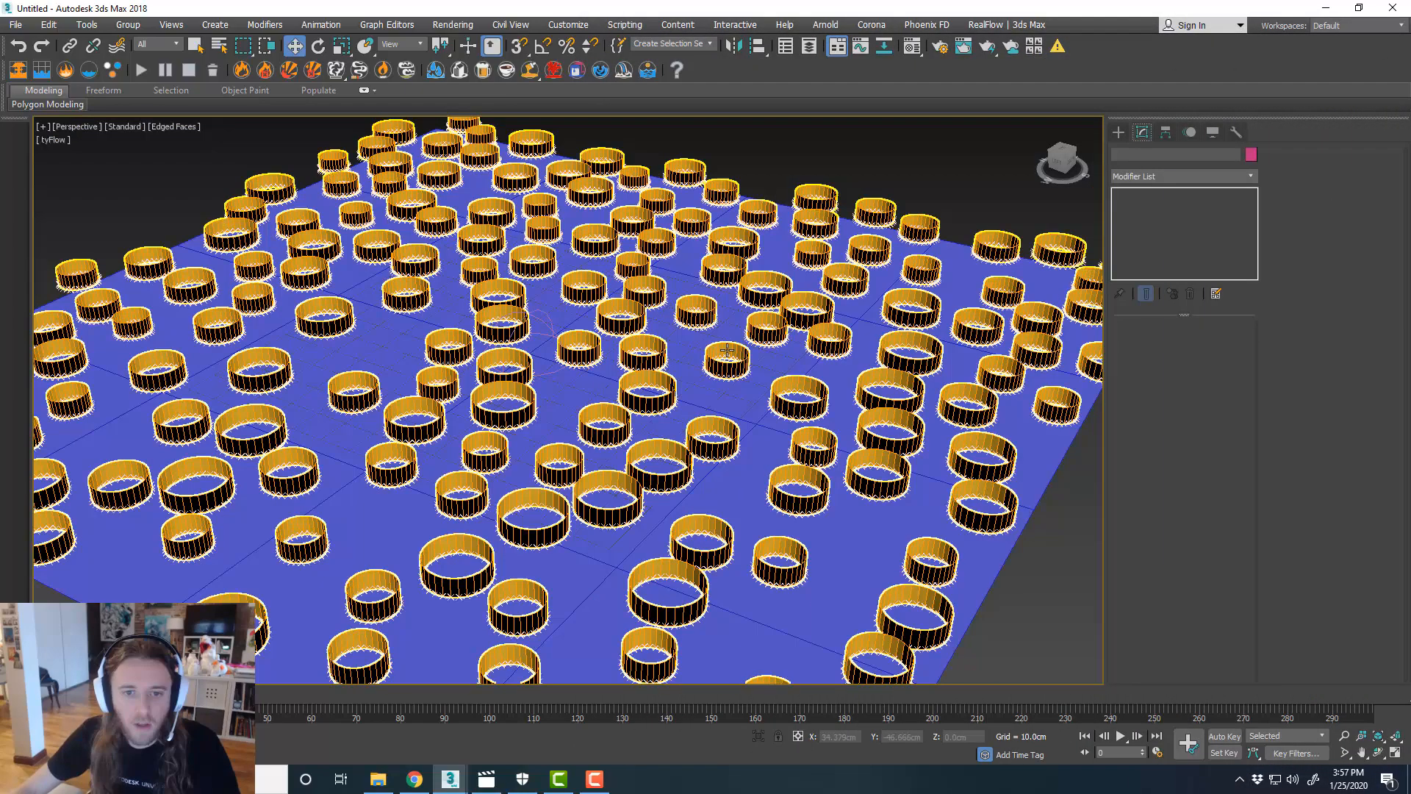
middle_drag(782, 390, 777, 352)
click(869, 177)
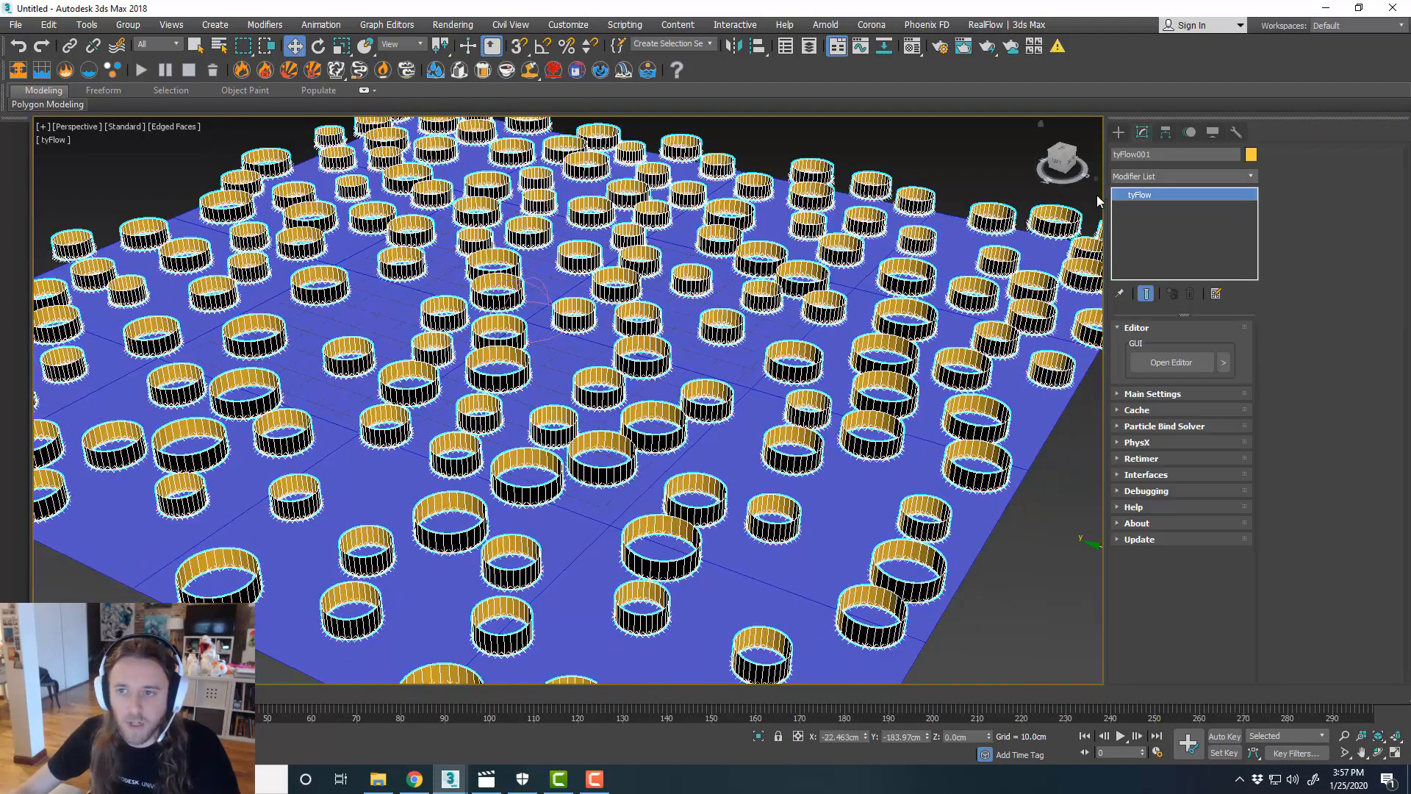
click(1191, 427)
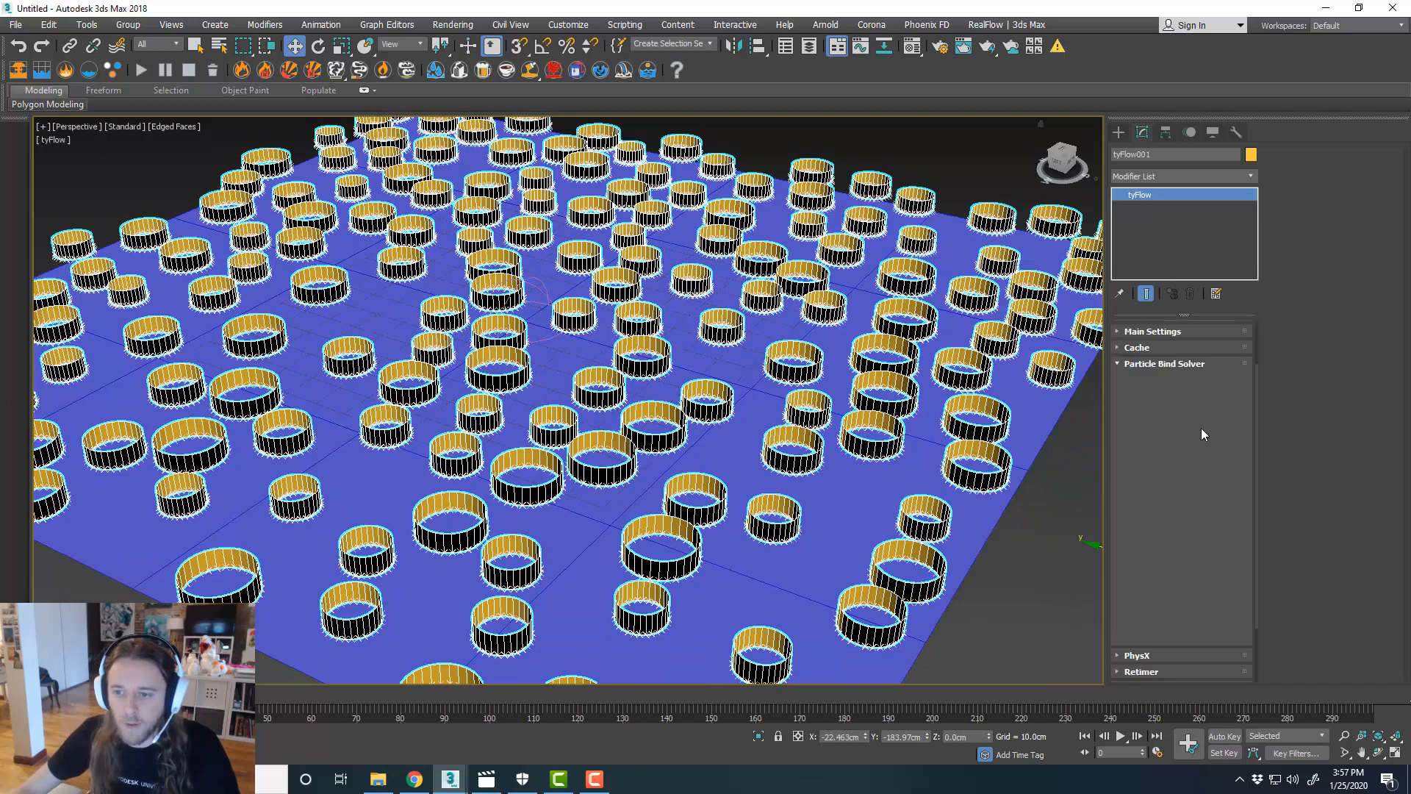
text(100)
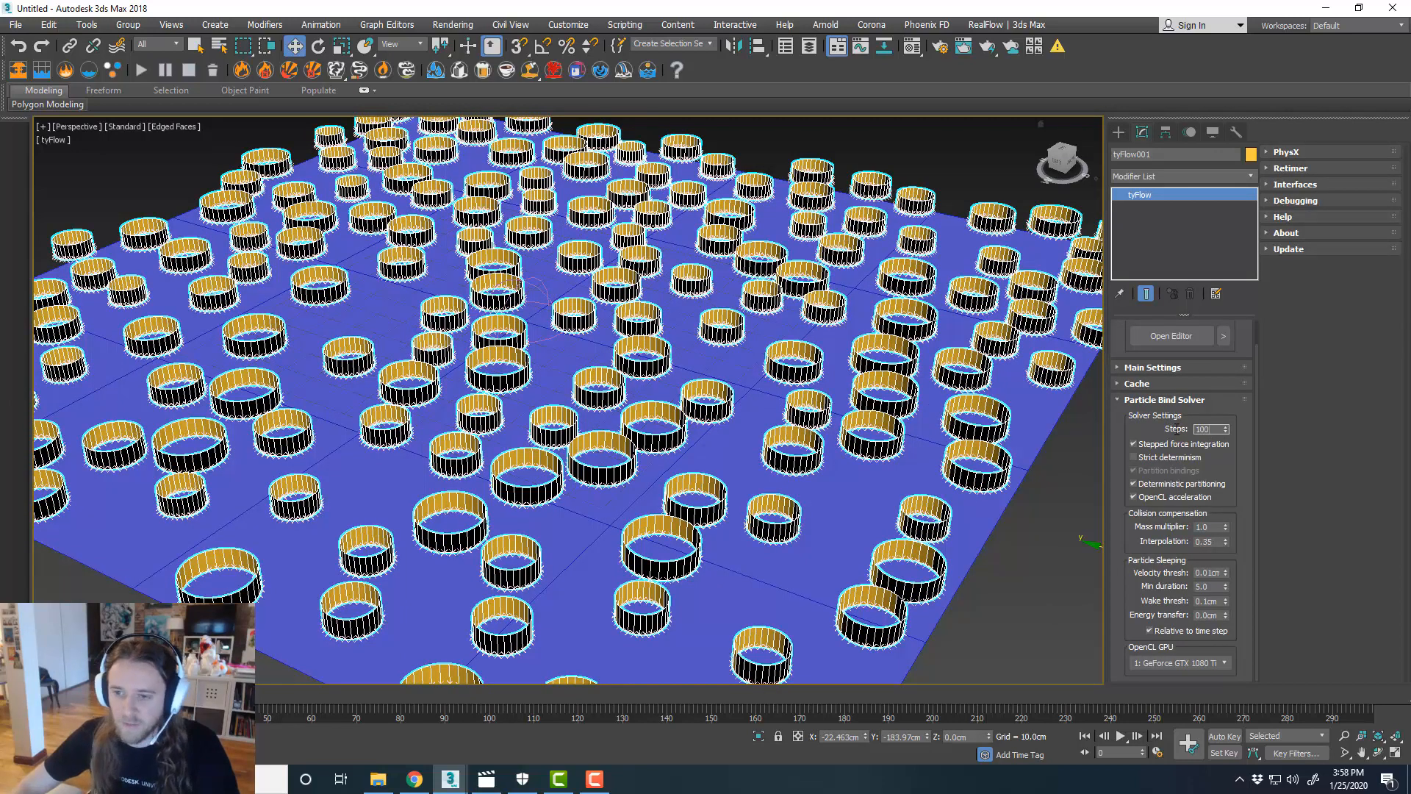
key(Return)
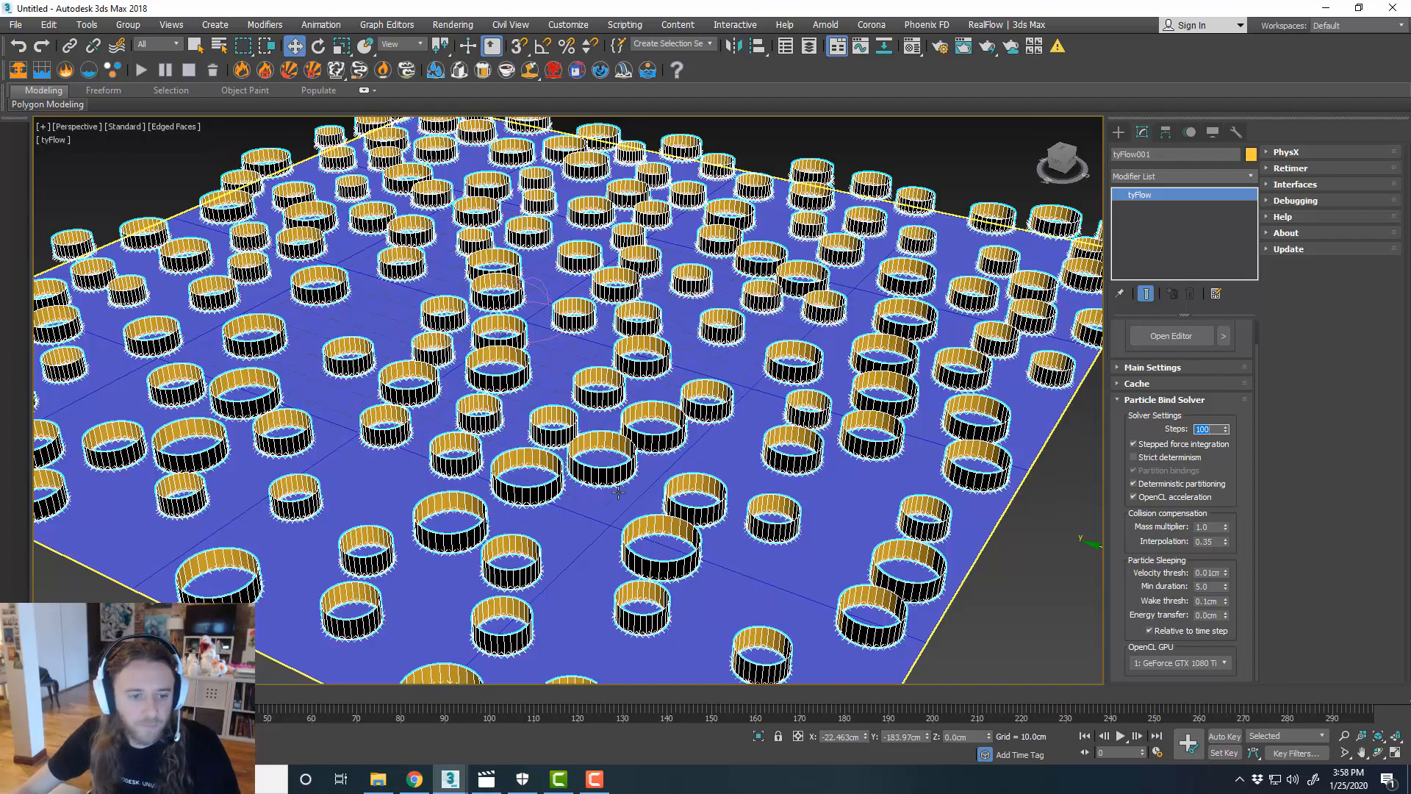
- Play the simulation, scrub back to frame 111 and inspect the tangled rings around the centre up close
scroll(566, 405, up, 3)
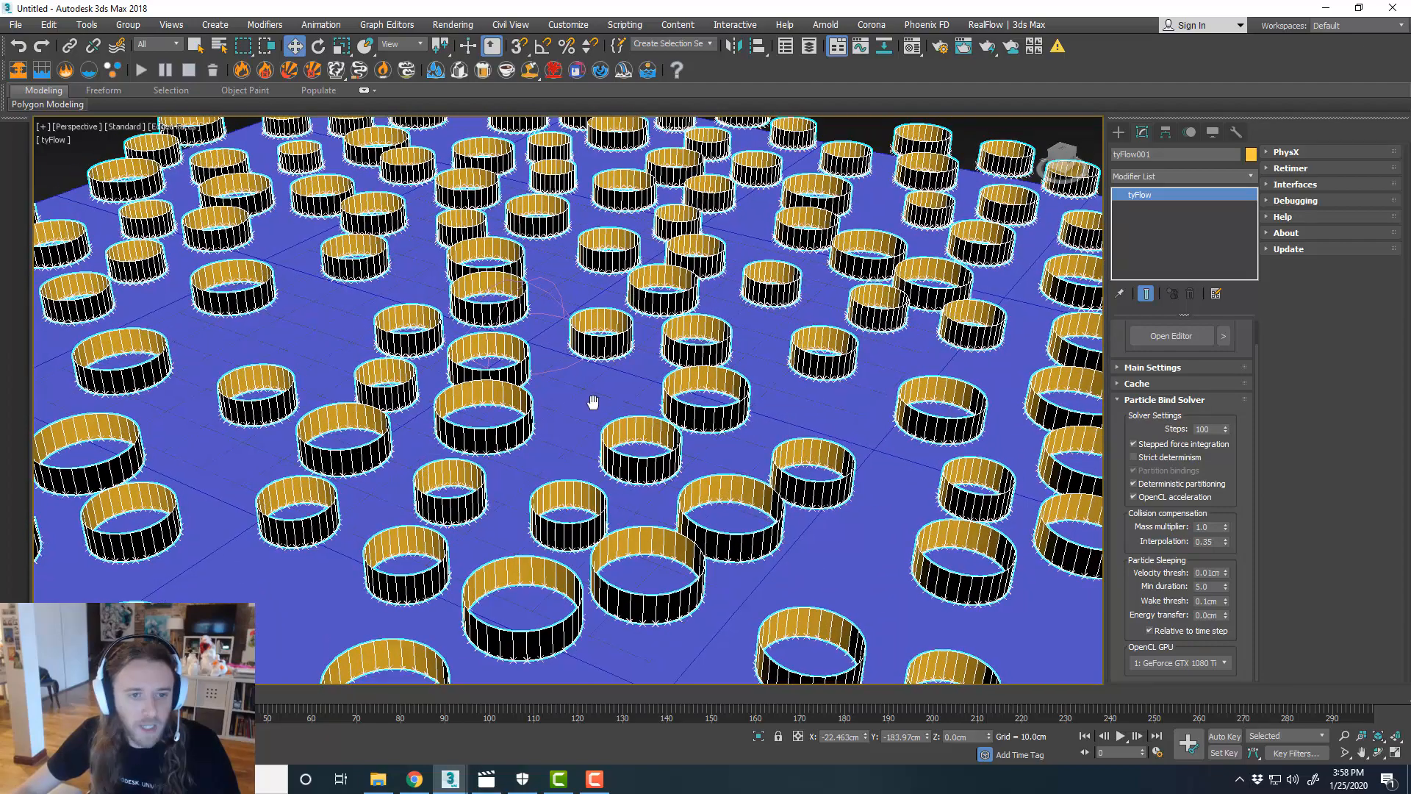
key(/)
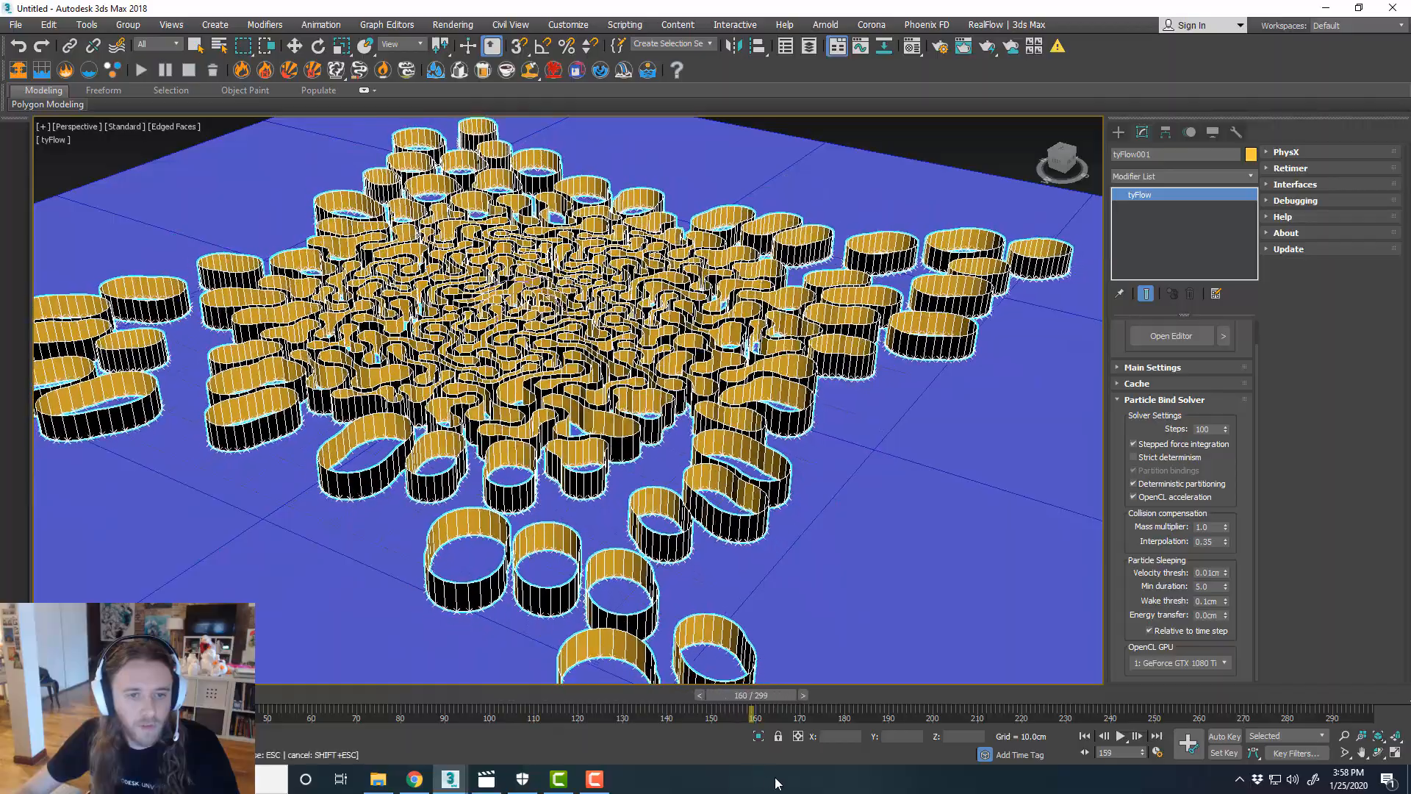
drag(788, 781, 552, 781)
scroll(568, 366, up, 8)
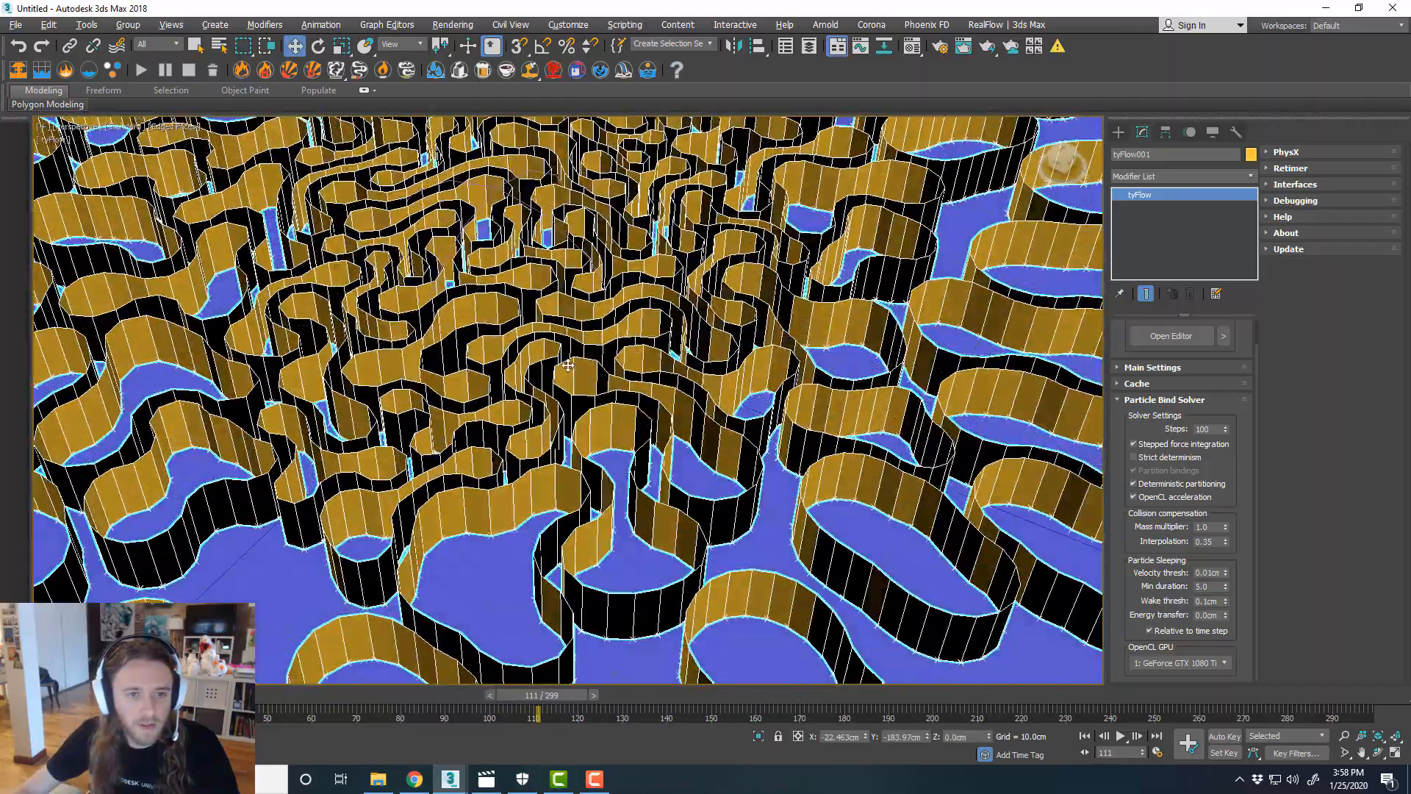
middle_drag(568, 366, 607, 438)
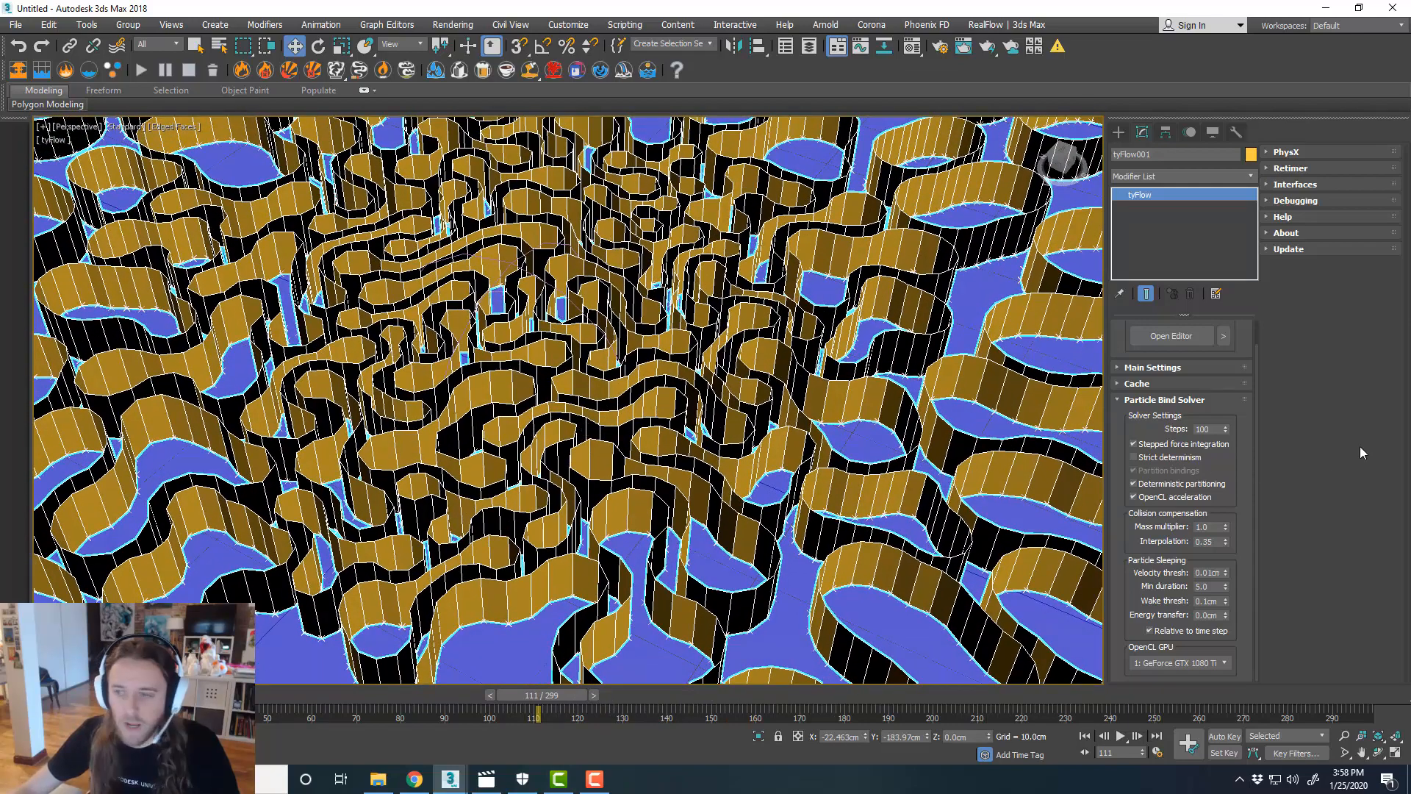
- Reopen the flow editor and set the Limiter's Z position limit from 3 cm to 3 cm
click(1172, 335)
drag(1170, 100, 659, 79)
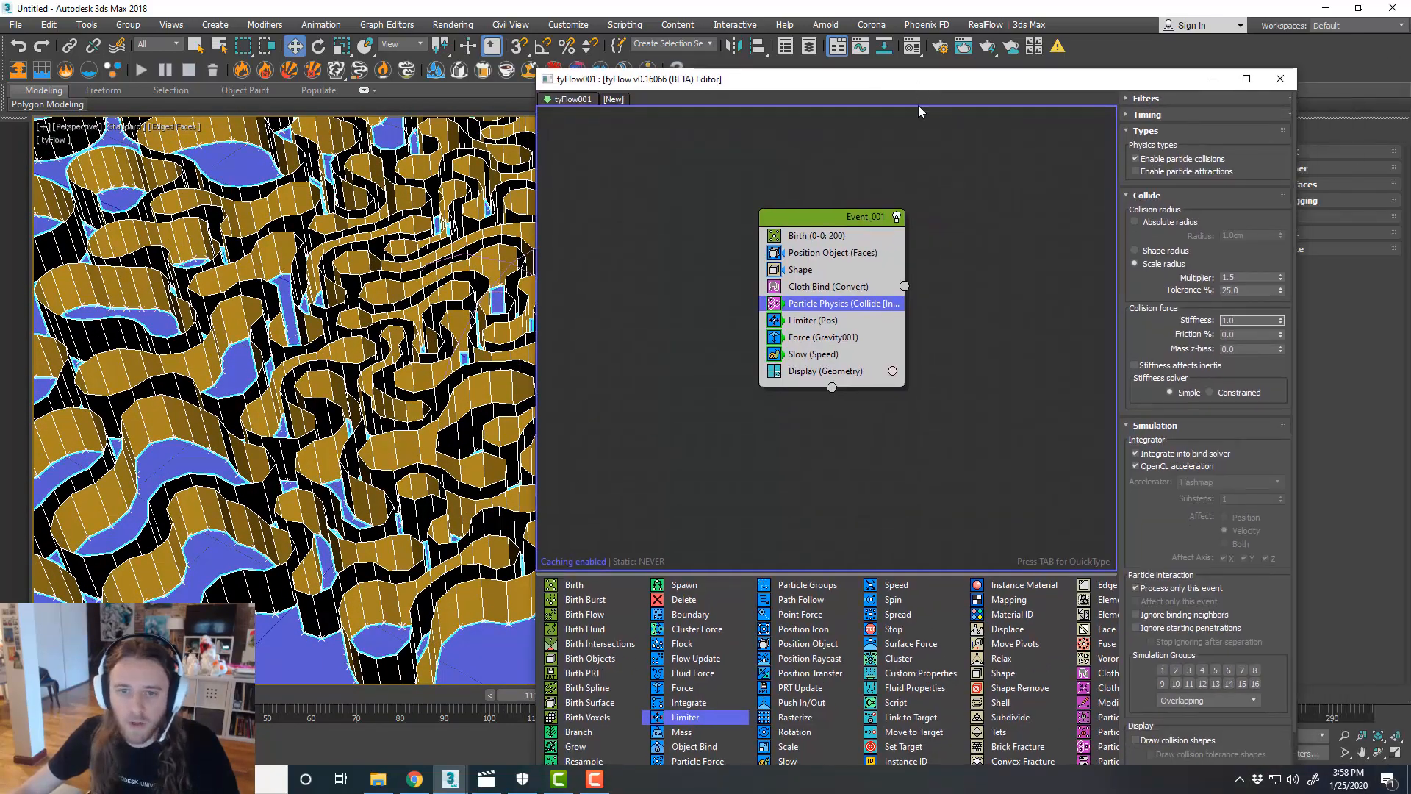
click(854, 321)
click(1170, 202)
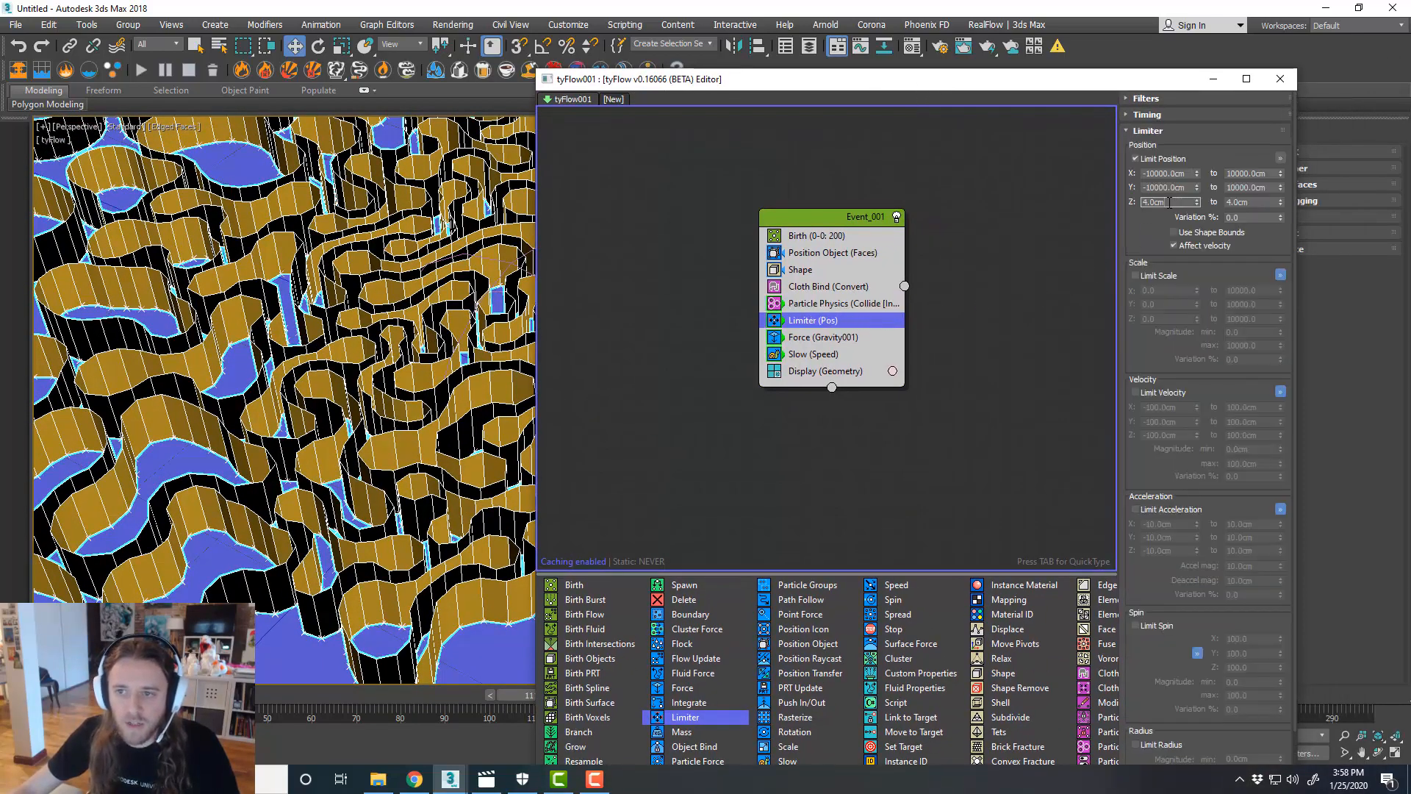
text(3)
key(Return)
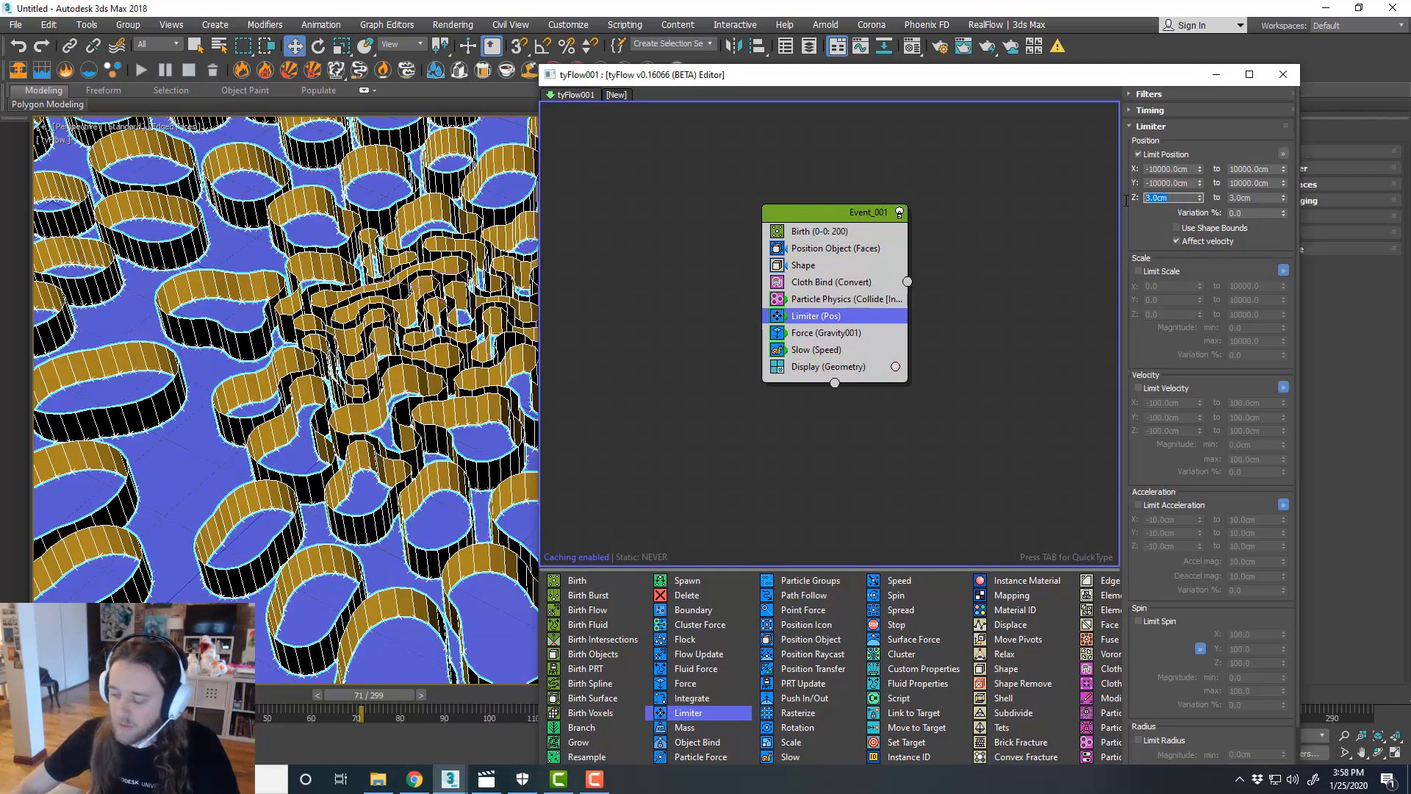
- Raise the Limiter's Z position limit to 6 cm for both minimum and maximum, trying 5 cm first
text(6)
key(Tab)
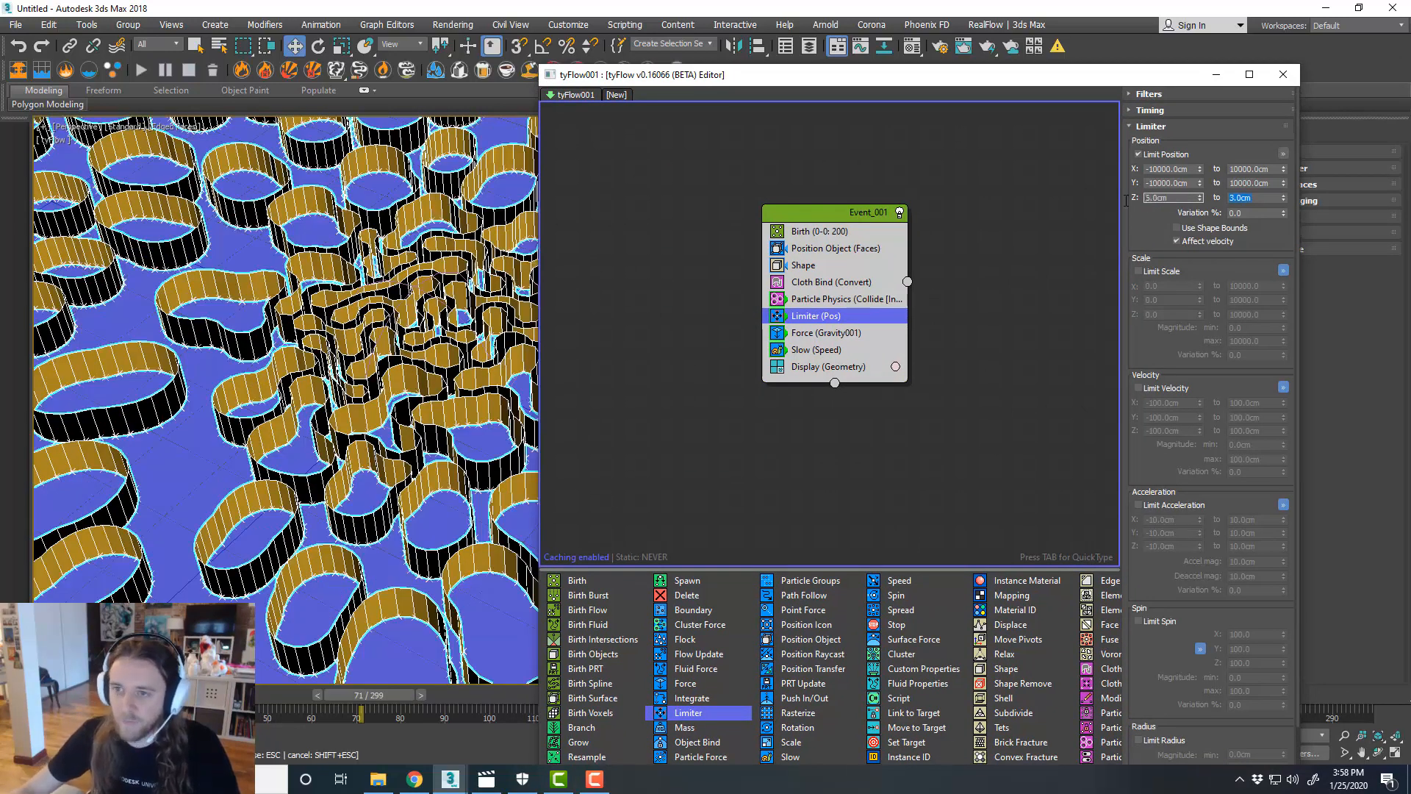
text(5)
key(Tab)
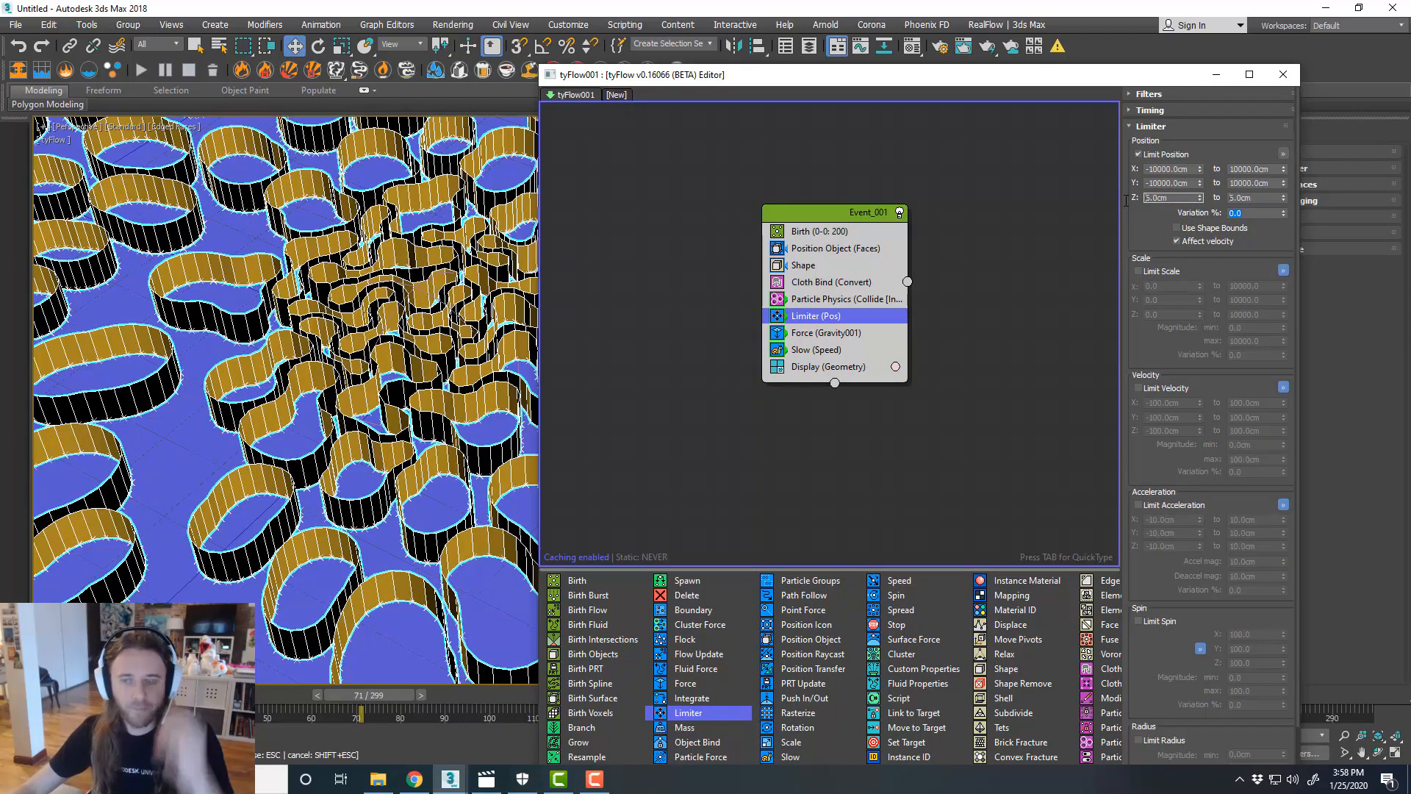
text(6)
key(Tab)
text(6)
key(Tab)
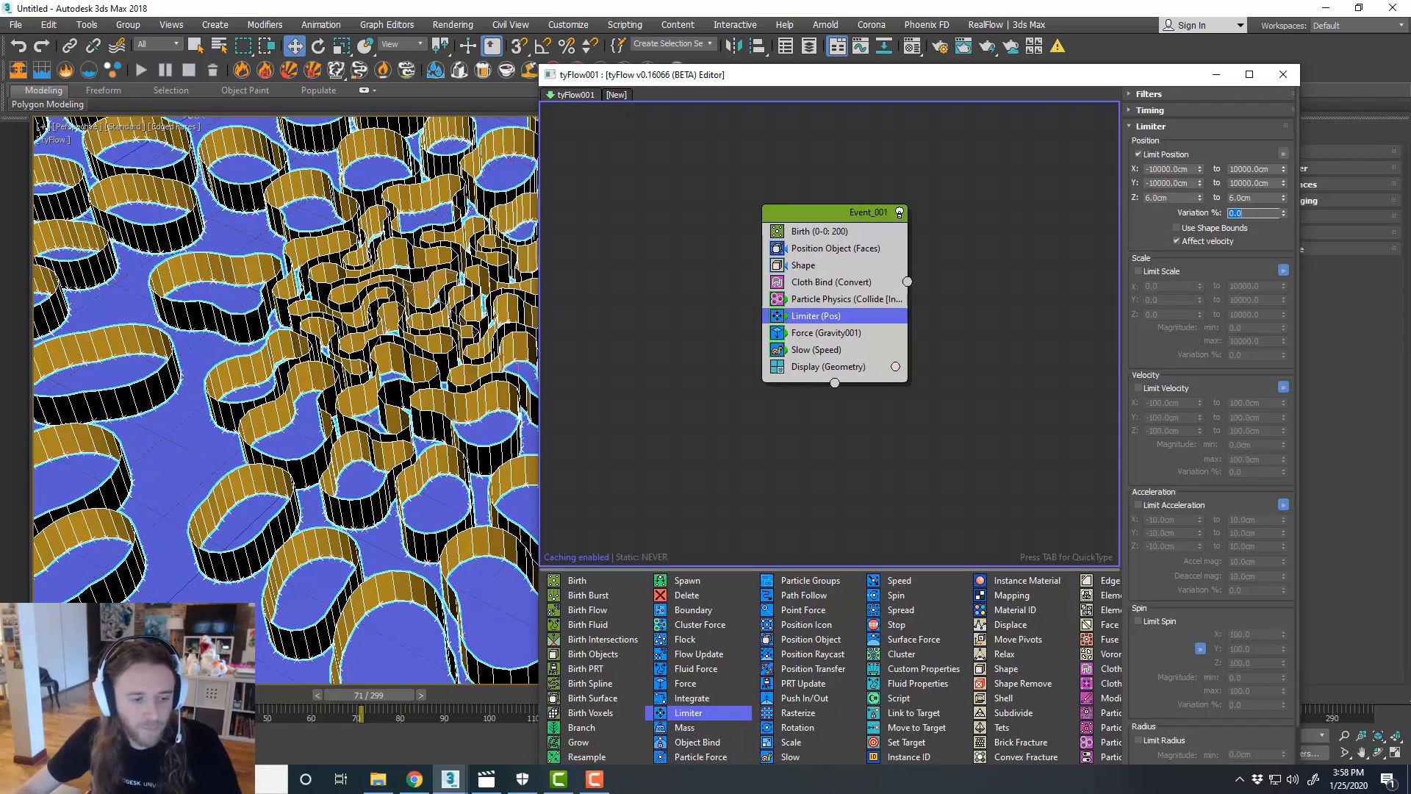
- Scrub the simulation forward to frame 127 and inspect how the rings pack together
middle_drag(699, 325, 713, 326)
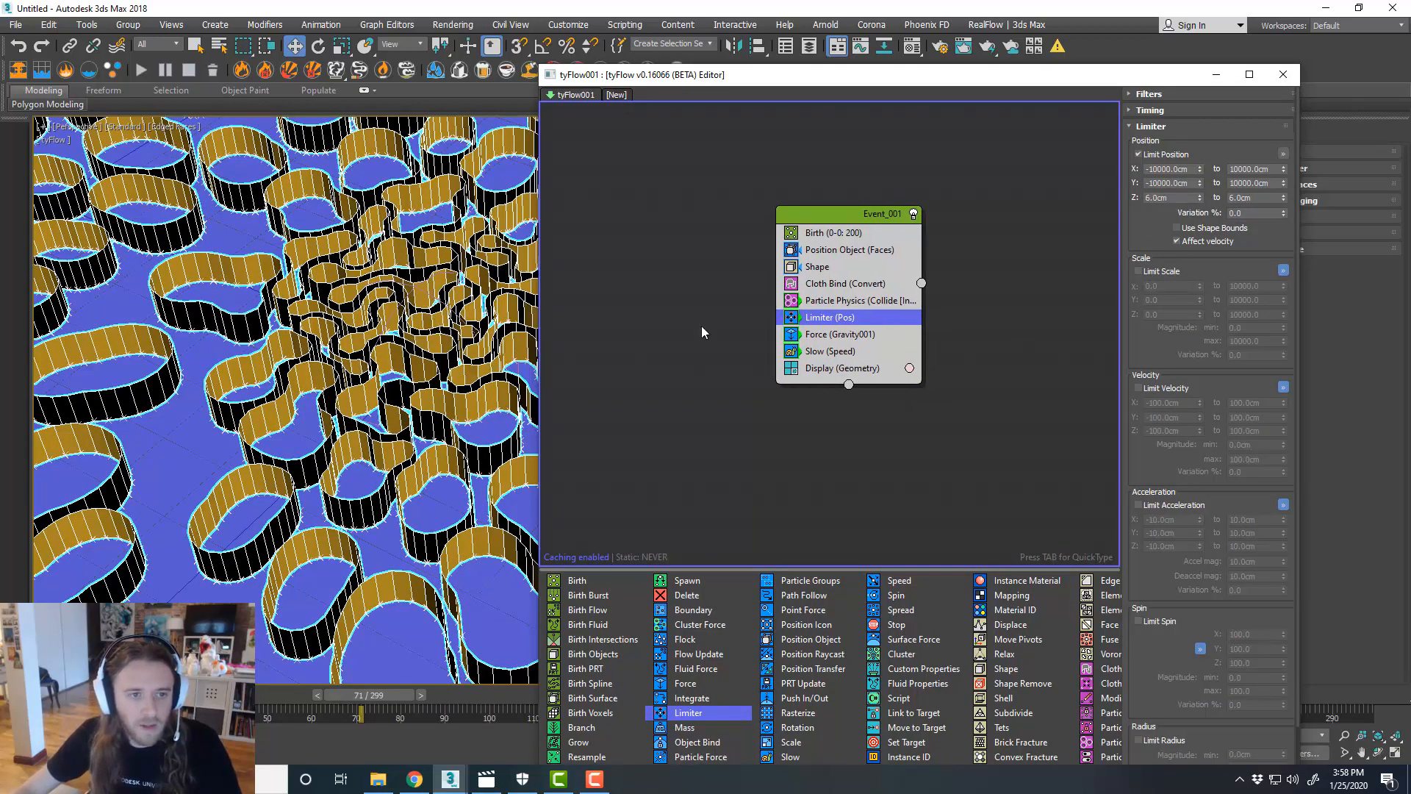
middle_drag(440, 356, 323, 349)
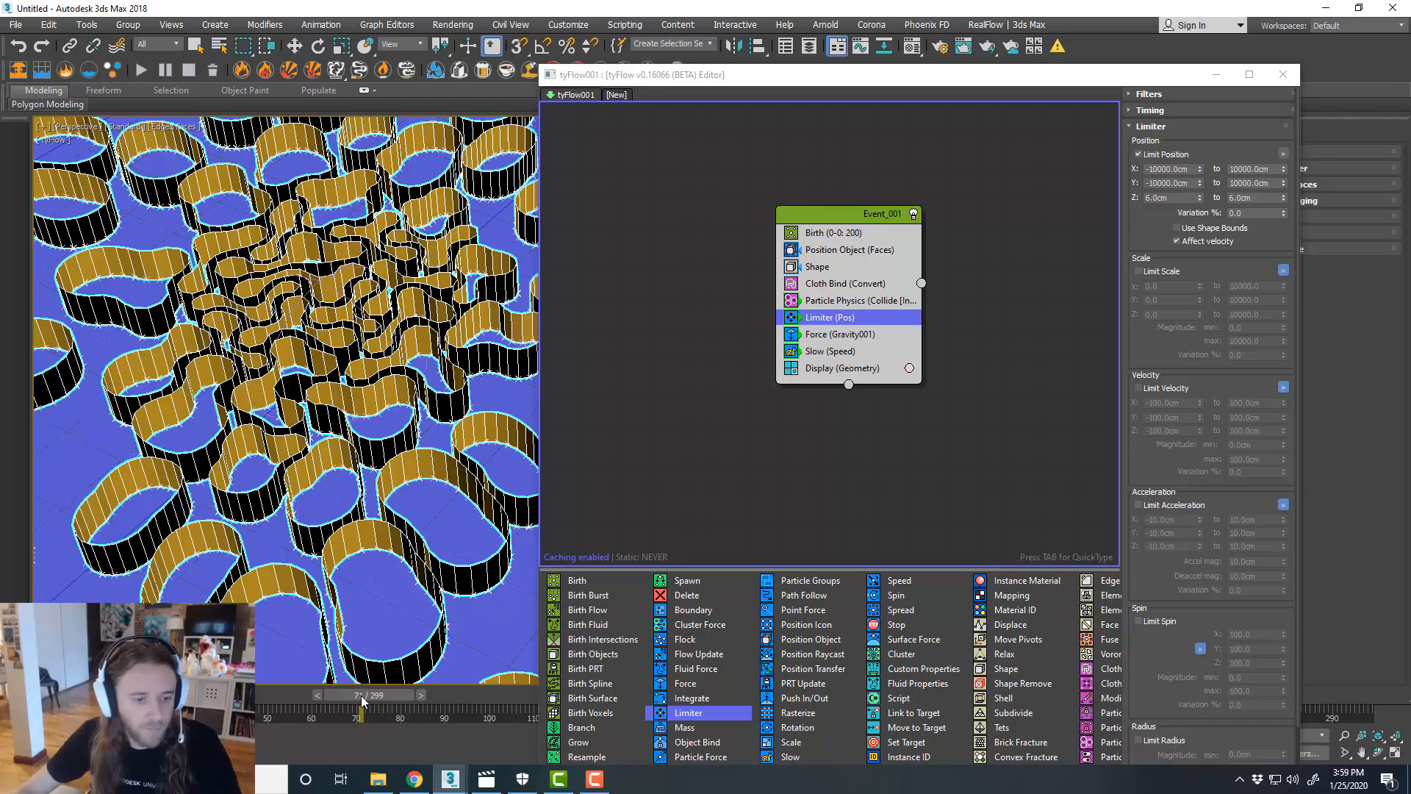
drag(361, 695, 586, 680)
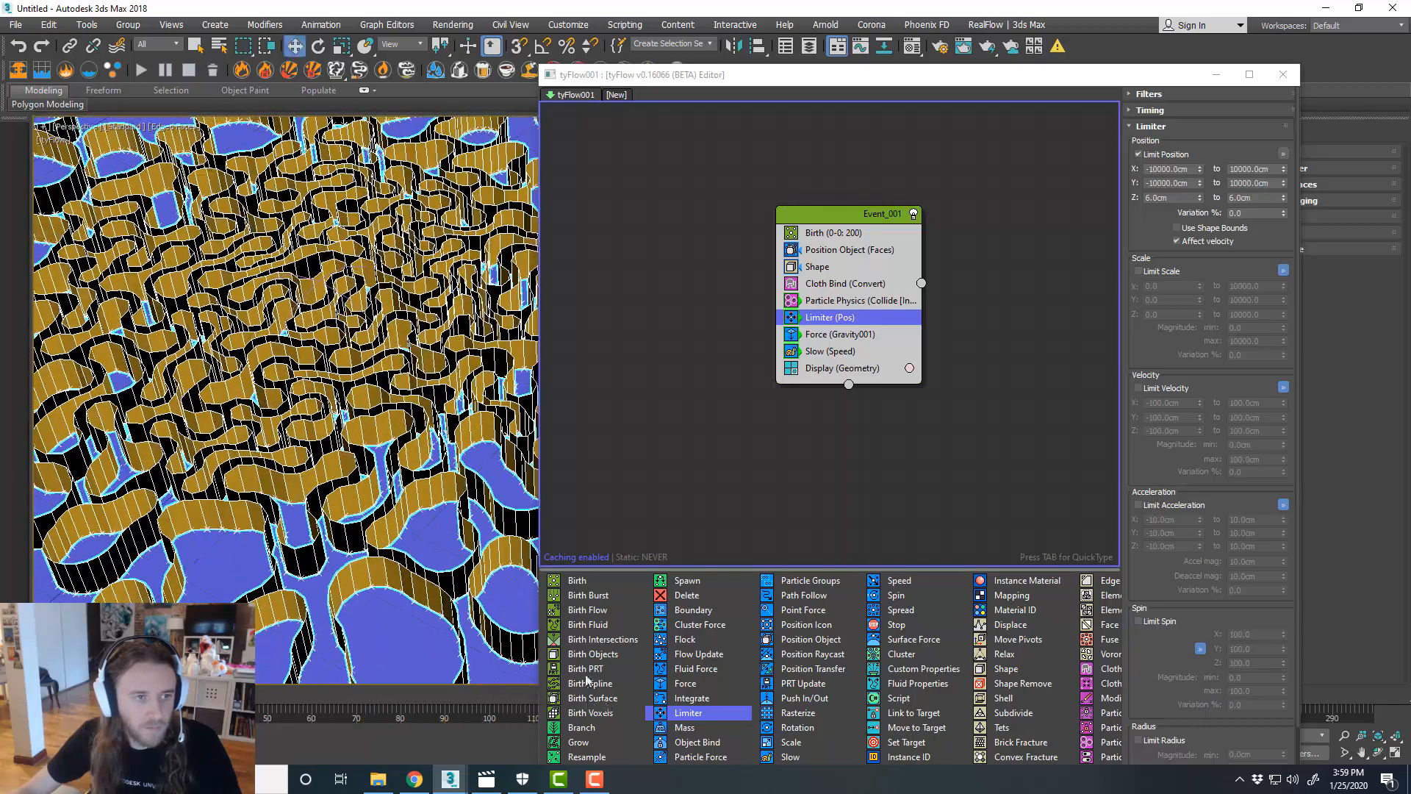
- Turn off the edged faces display in the Perspective viewport
click(158, 129)
click(235, 297)
mouse_move(327, 309)
middle_down()
mouse_move(426, 352)
mouse_move(409, 335)
middle_up()
- Move the flow editor aside and scrub the simulation back to frame 45 to inspect the first ring collisions
drag(754, 75, 1178, 69)
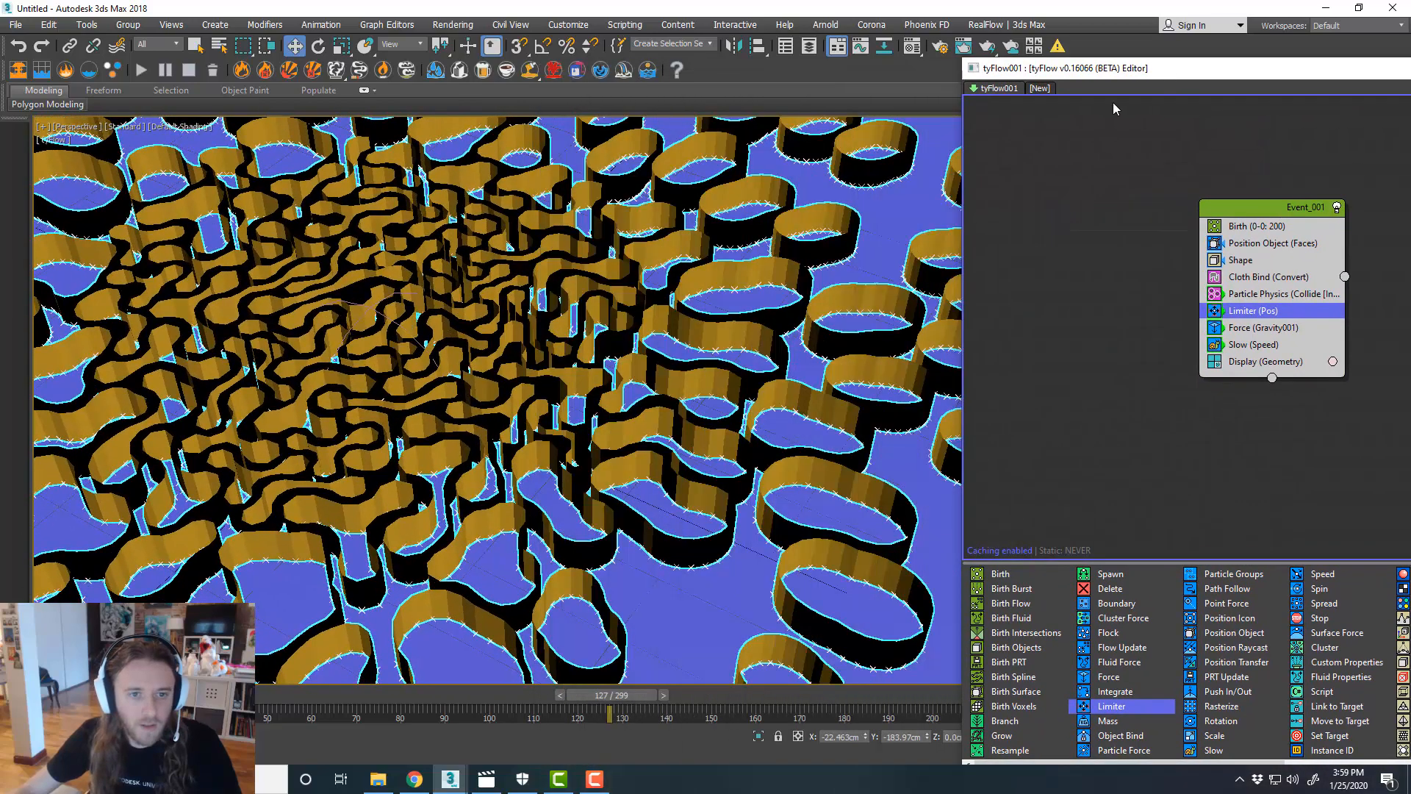
middle_drag(644, 334, 768, 355)
drag(617, 696, 262, 652)
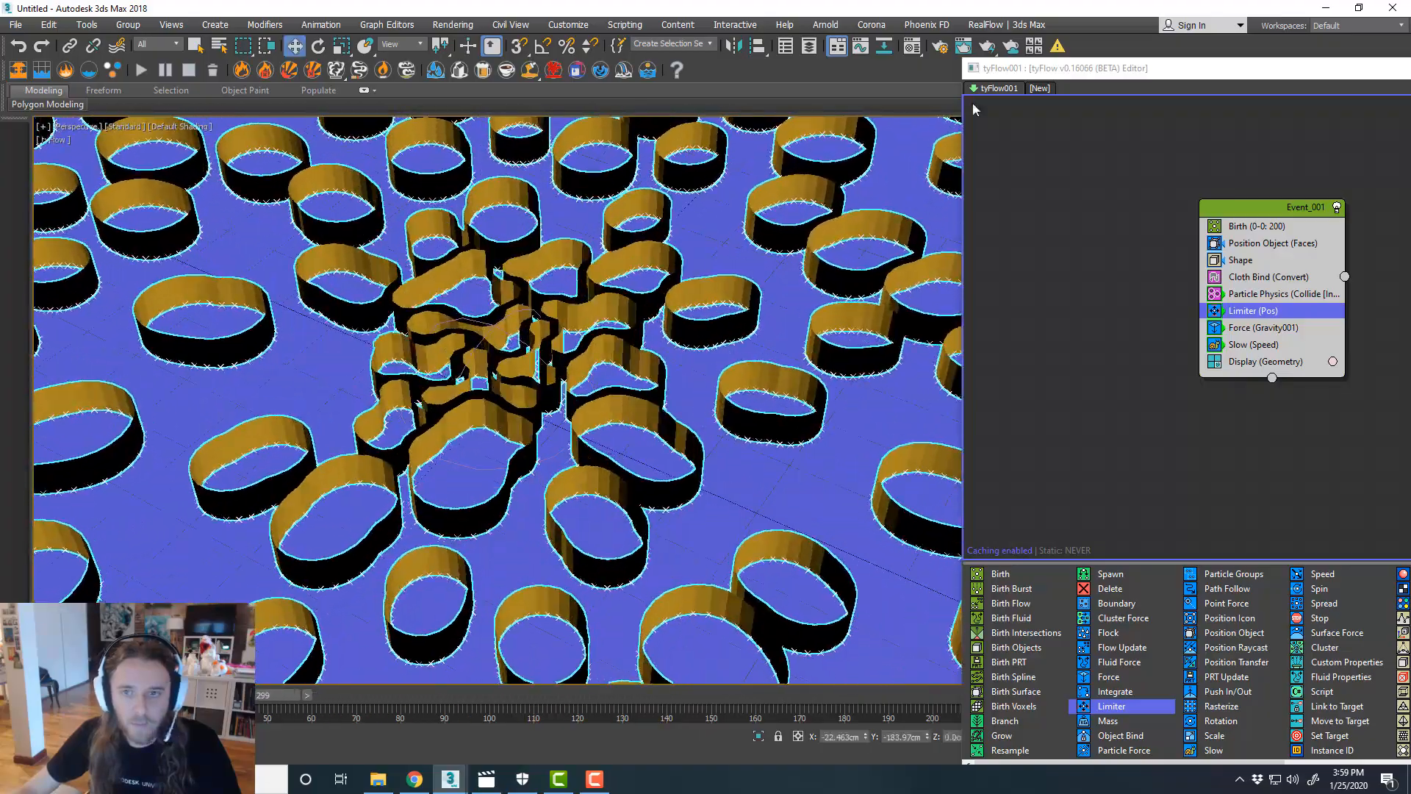
- Set the tyFlow time step to 1/4 Frame in the object's main settings
drag(1069, 70, 294, 79)
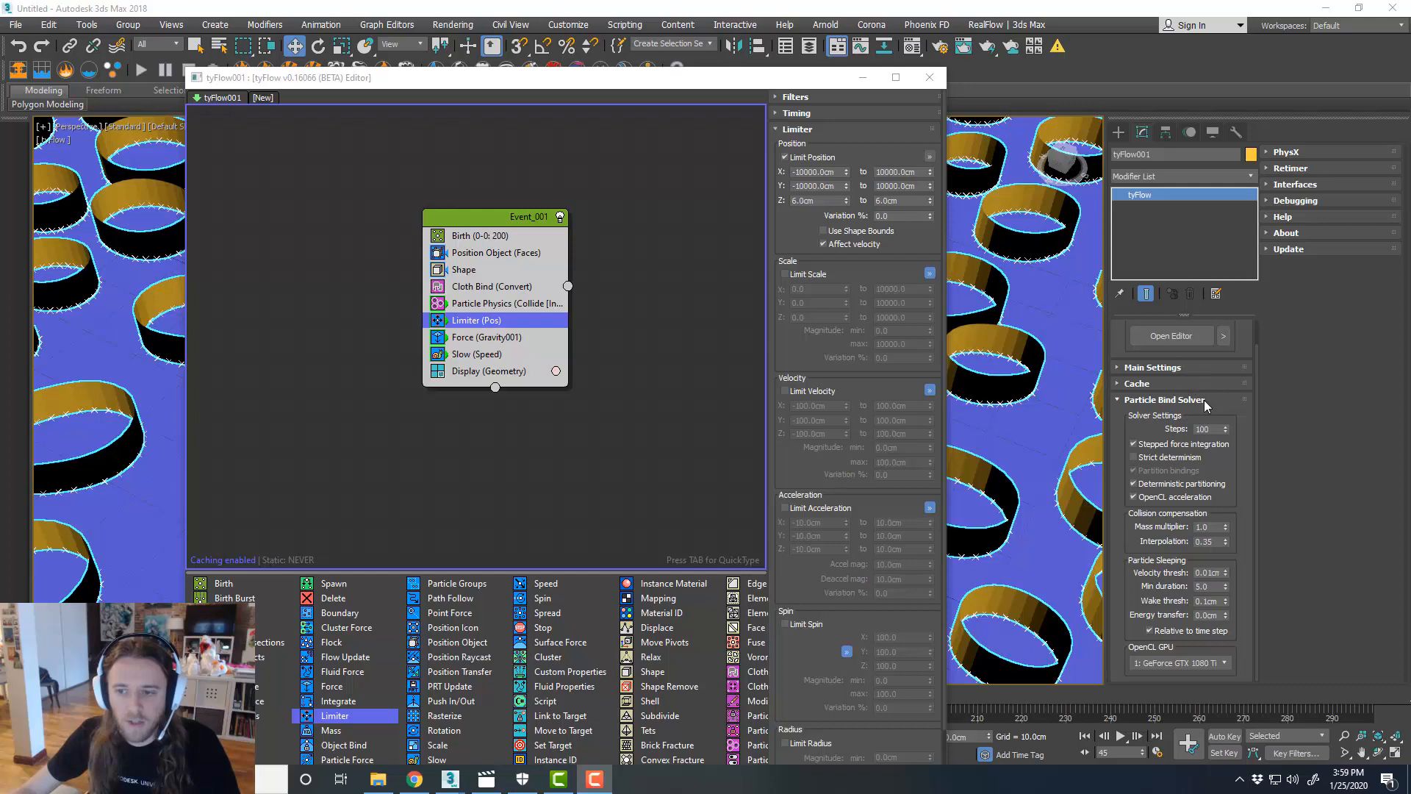
click(1202, 368)
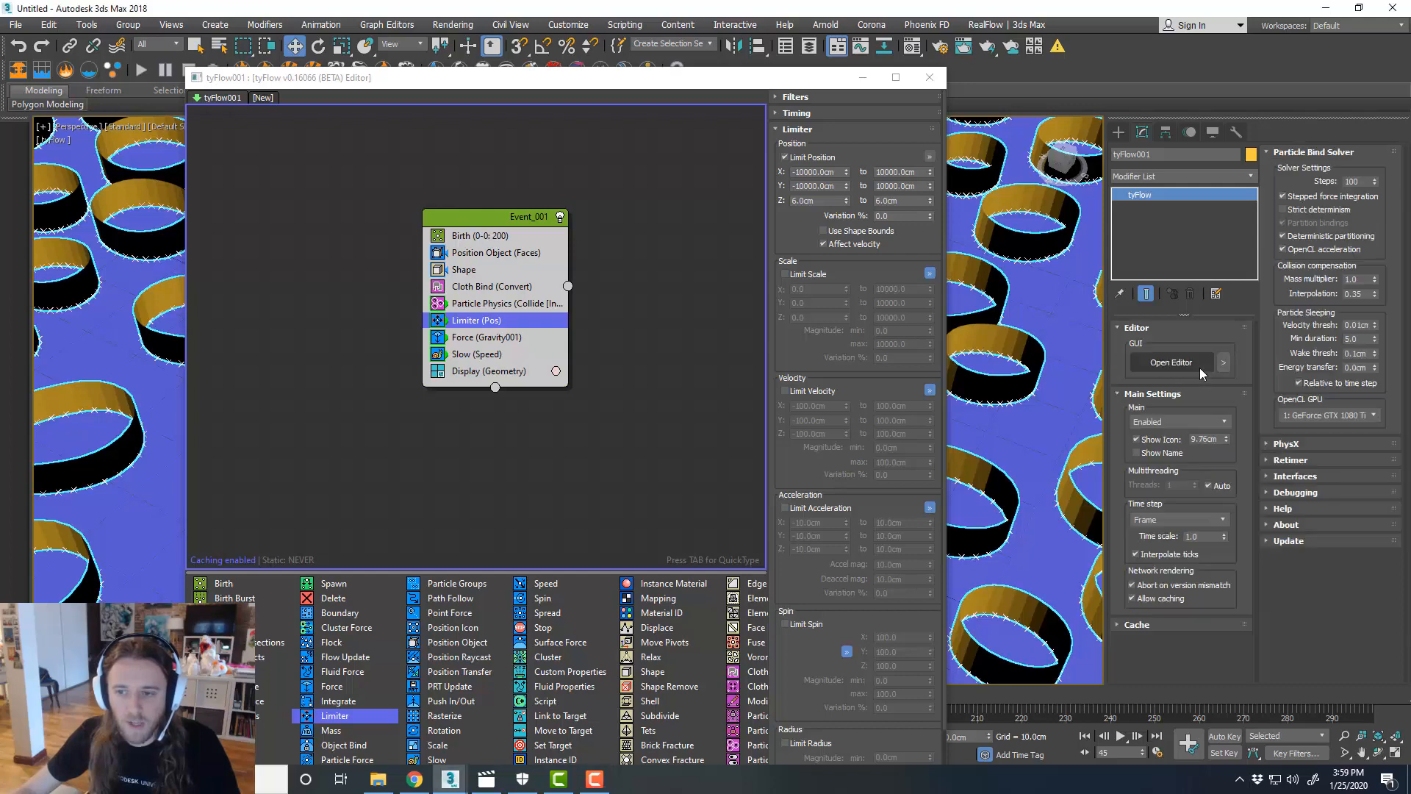
click(1194, 522)
click(1187, 553)
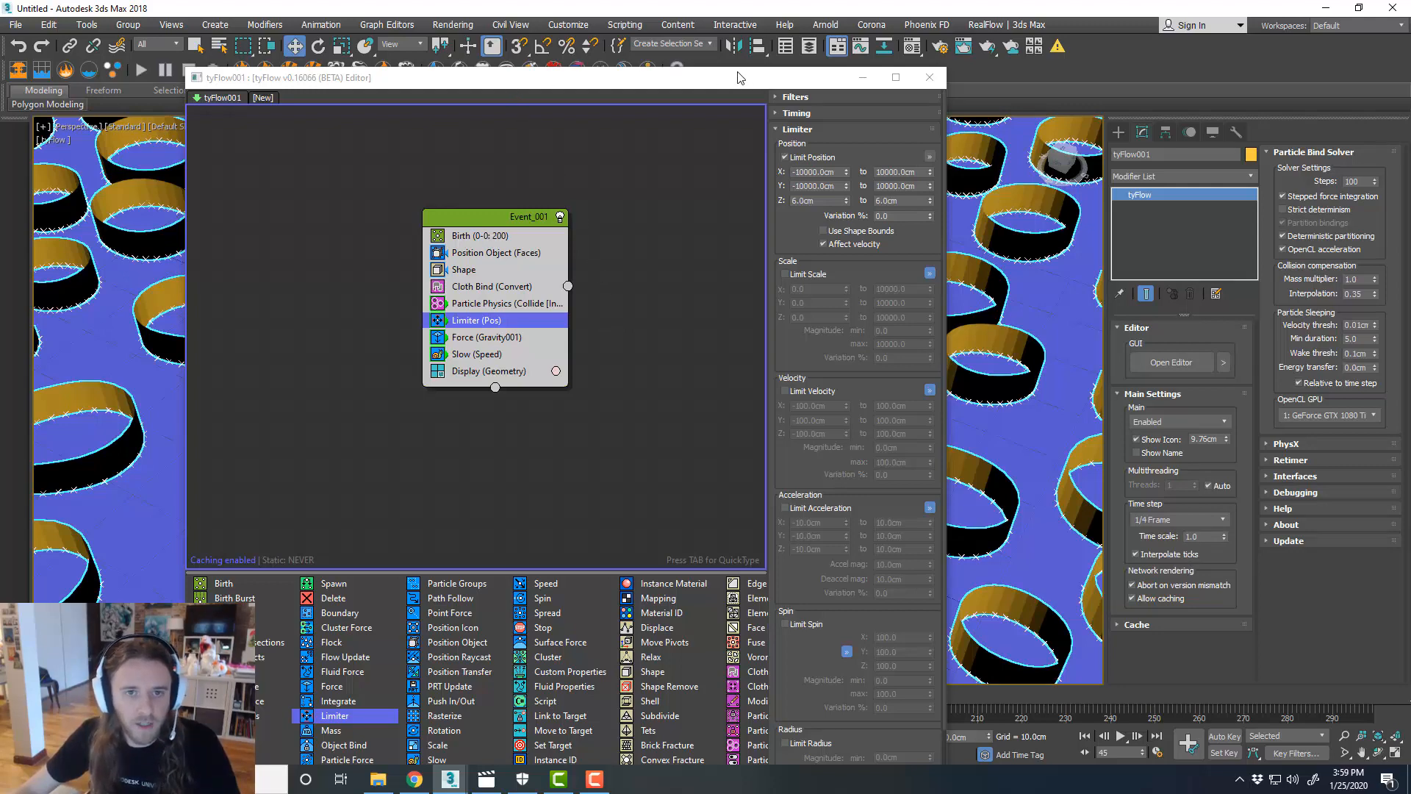
- Clear the editor from the viewport, run the simulation to about frame 229 and scrub back to frame 51 to inspect it
drag(478, 88, 1410, 70)
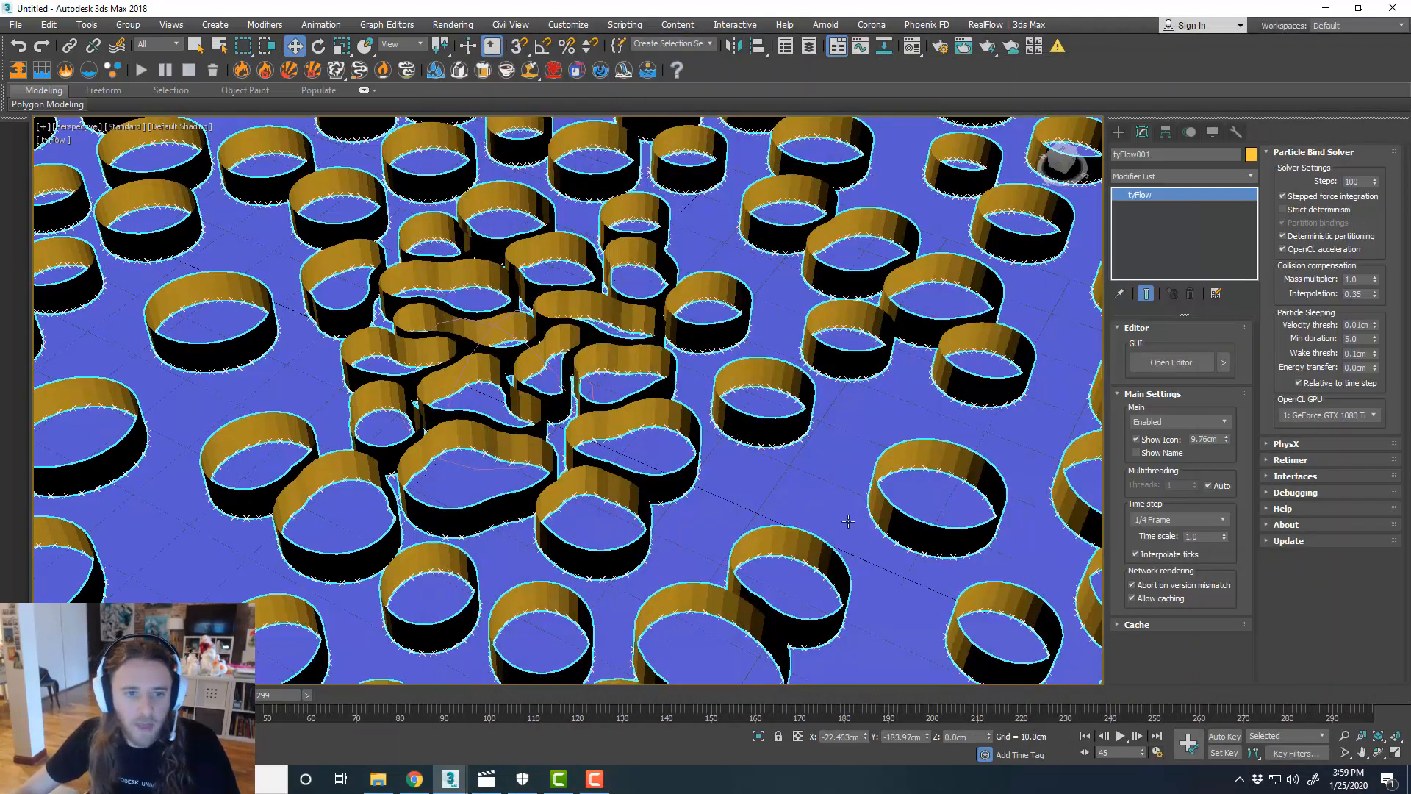
drag(266, 691, 329, 685)
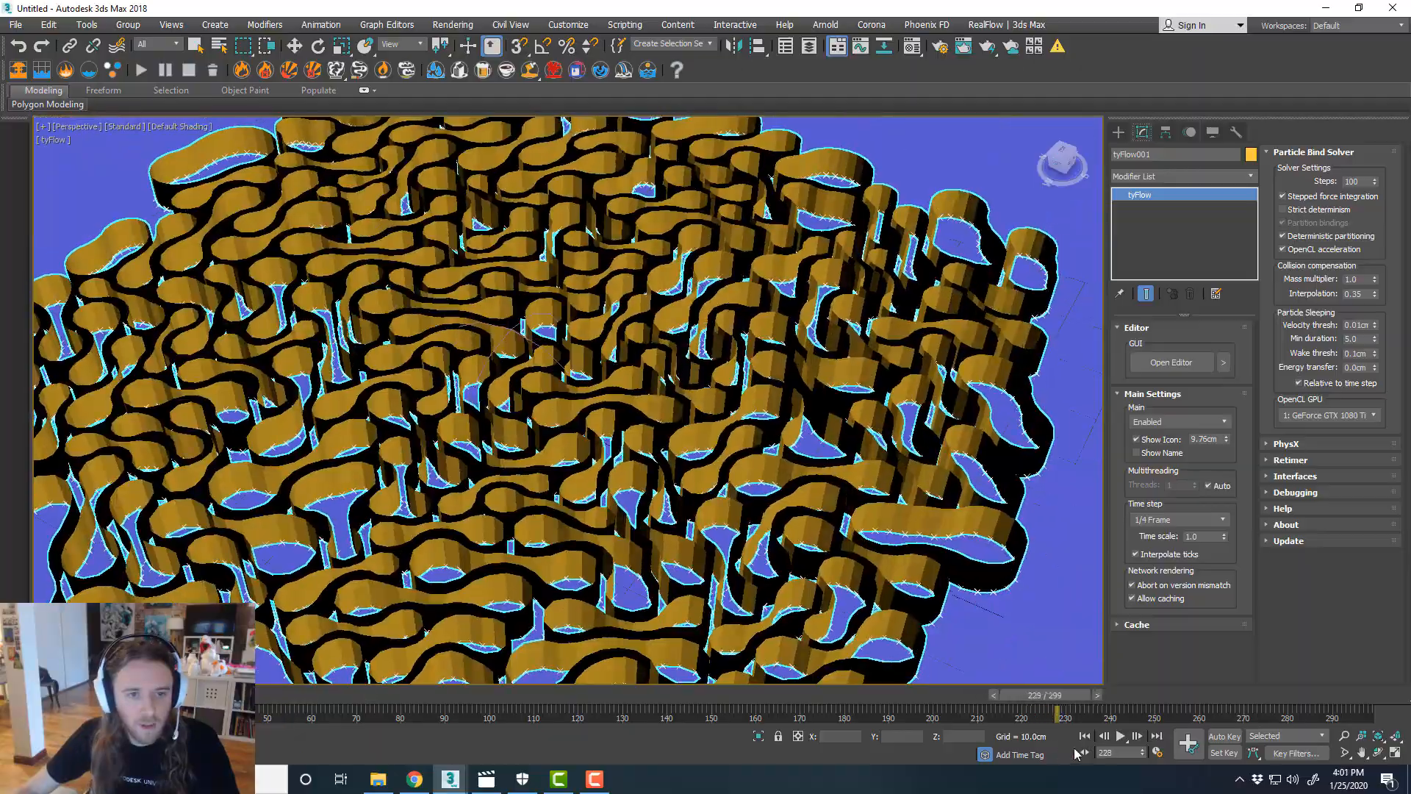
drag(1067, 695, 529, 707)
key(w)
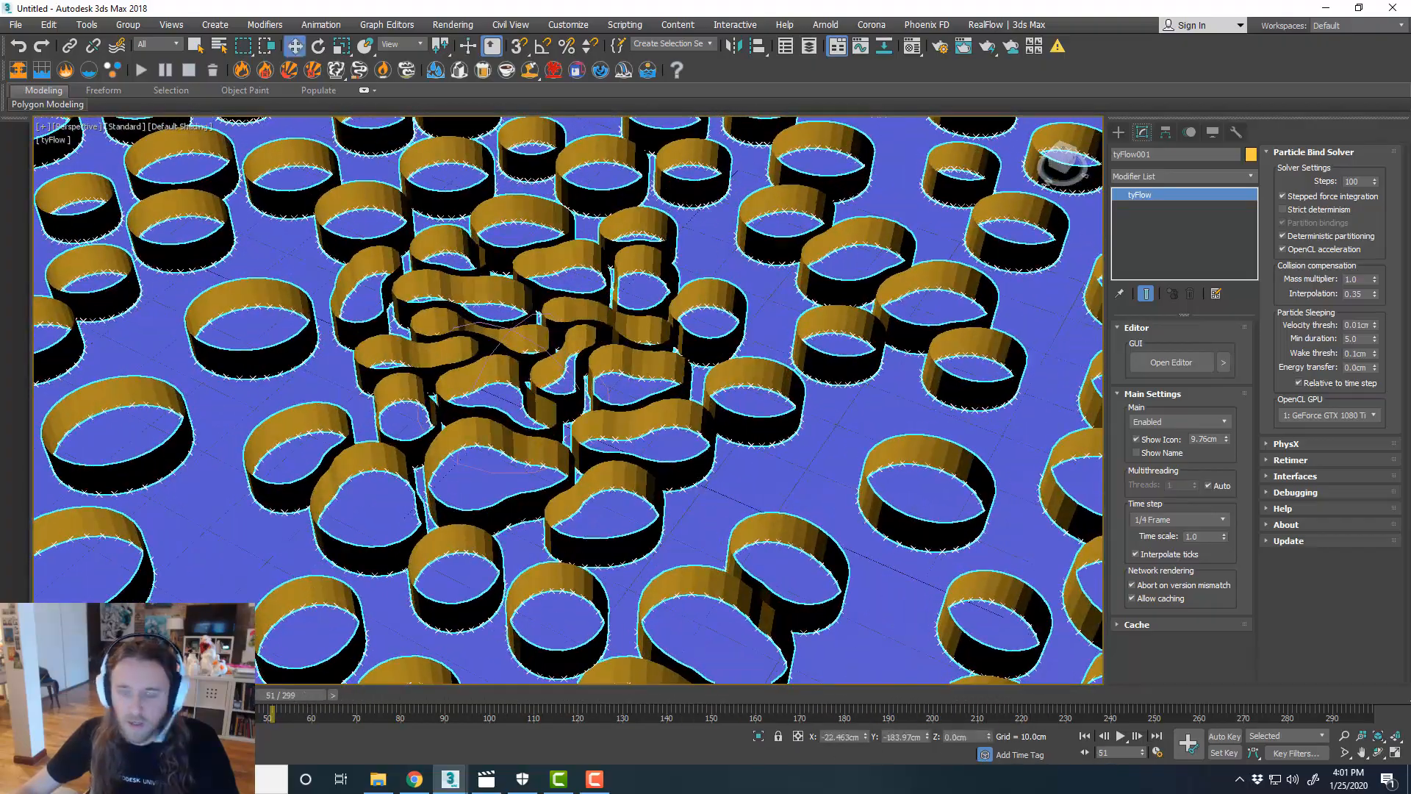
- Disable the event's Display operator and insert a Mesh operator directly above it in Event_001
drag(1410, 92, 880, 43)
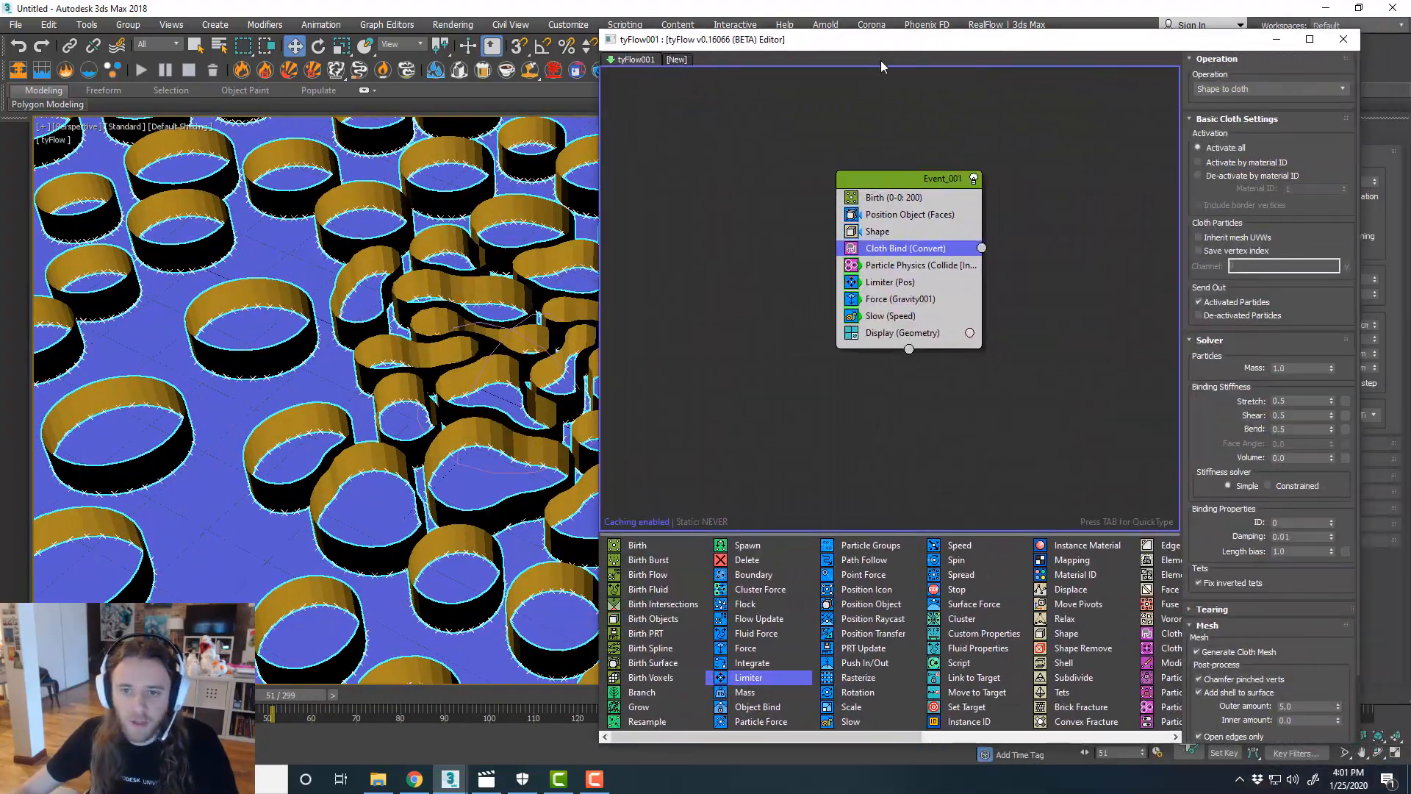
click(852, 333)
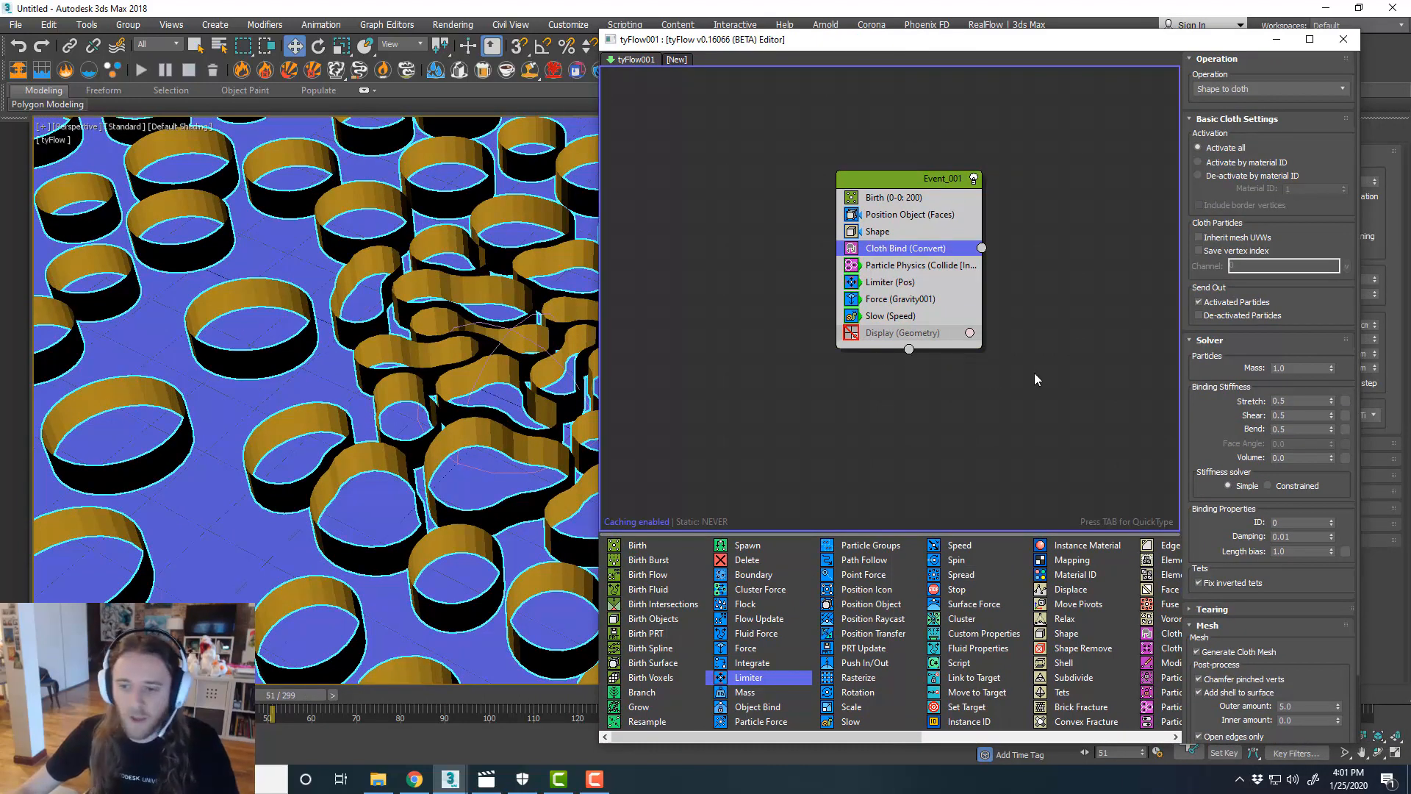
scroll(1003, 588, down, 3)
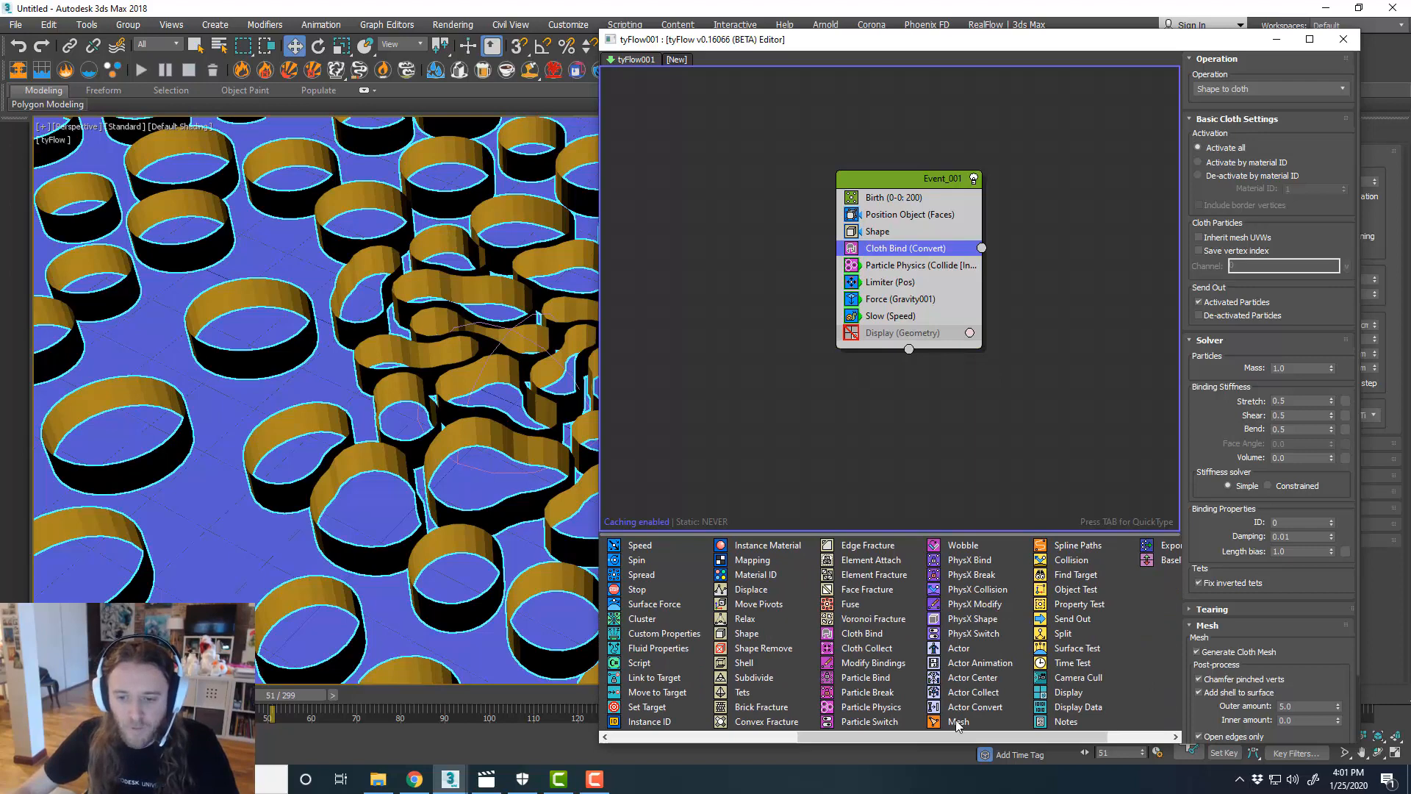
drag(958, 725, 922, 328)
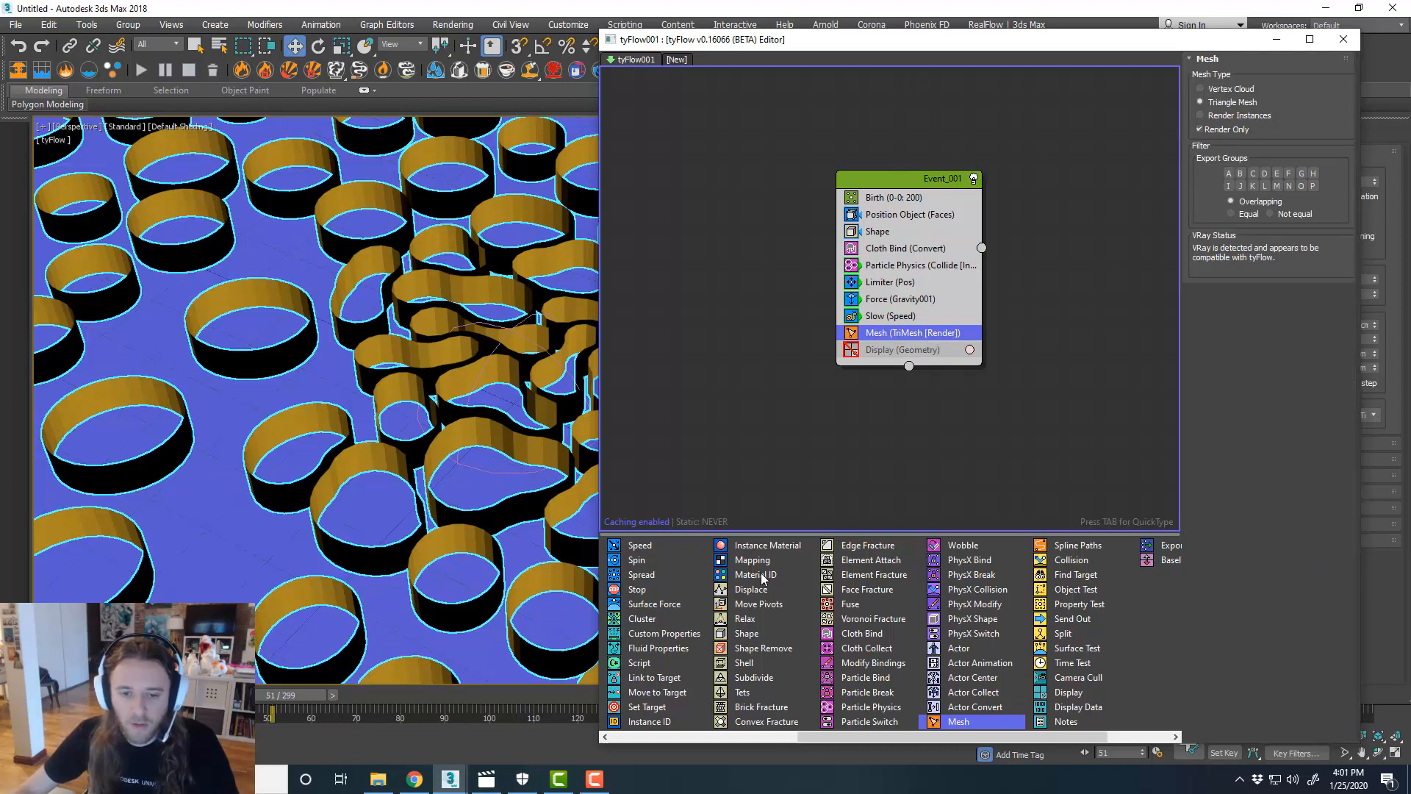
- Insert a Material ID operator above Mesh, rewind to frame 0, and set it to Random with baking into particle meshes
drag(762, 578, 923, 333)
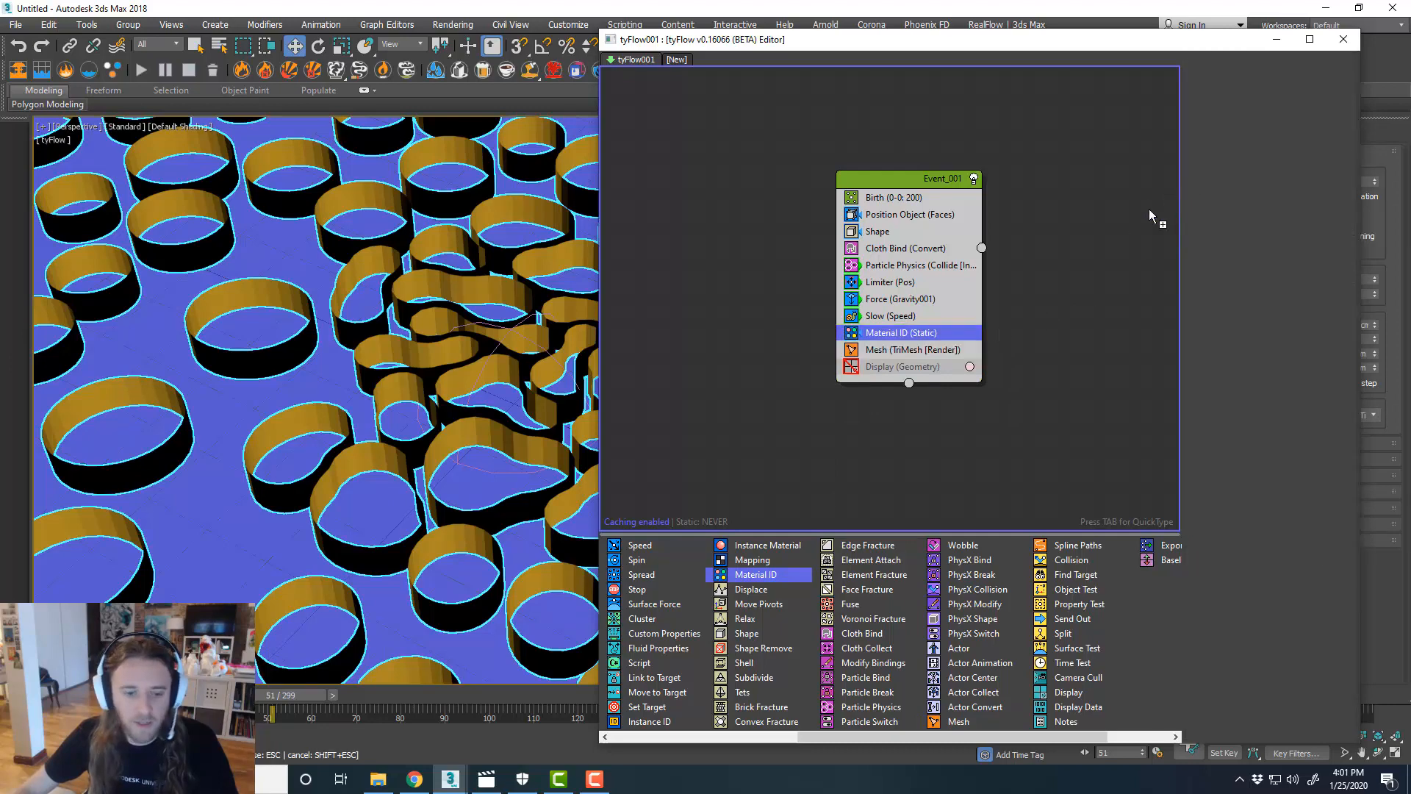
click(1241, 122)
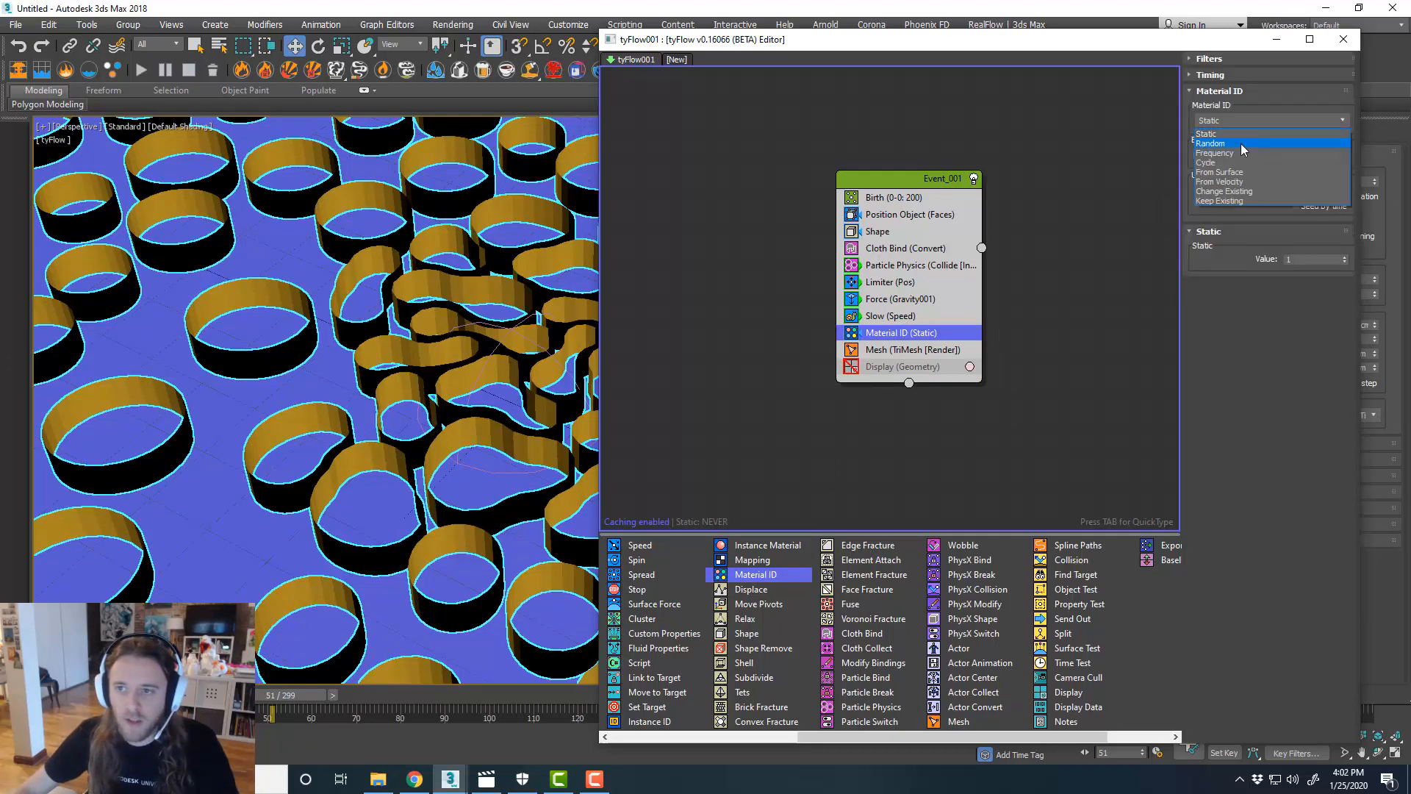
click(1118, 153)
drag(250, 694, 44, 694)
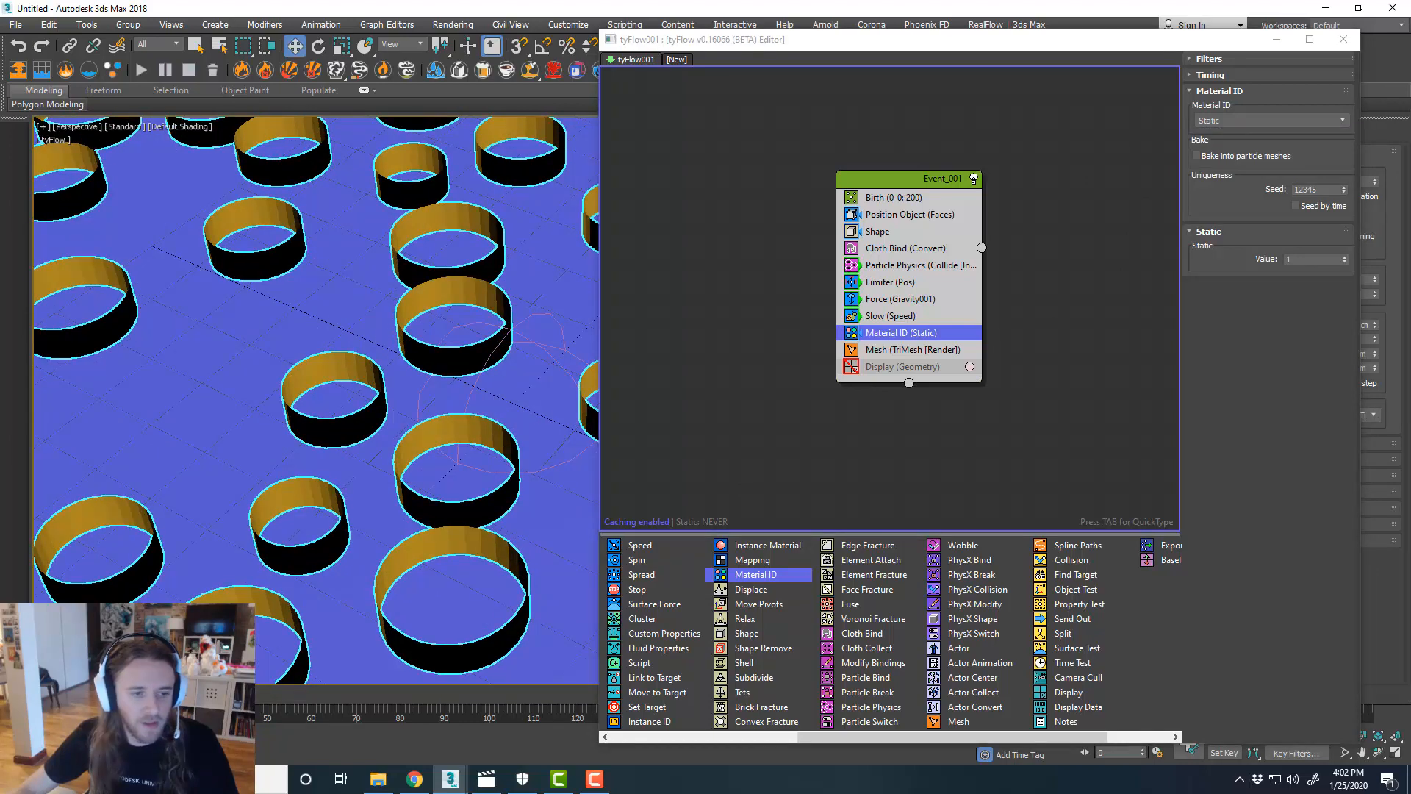
click(1267, 120)
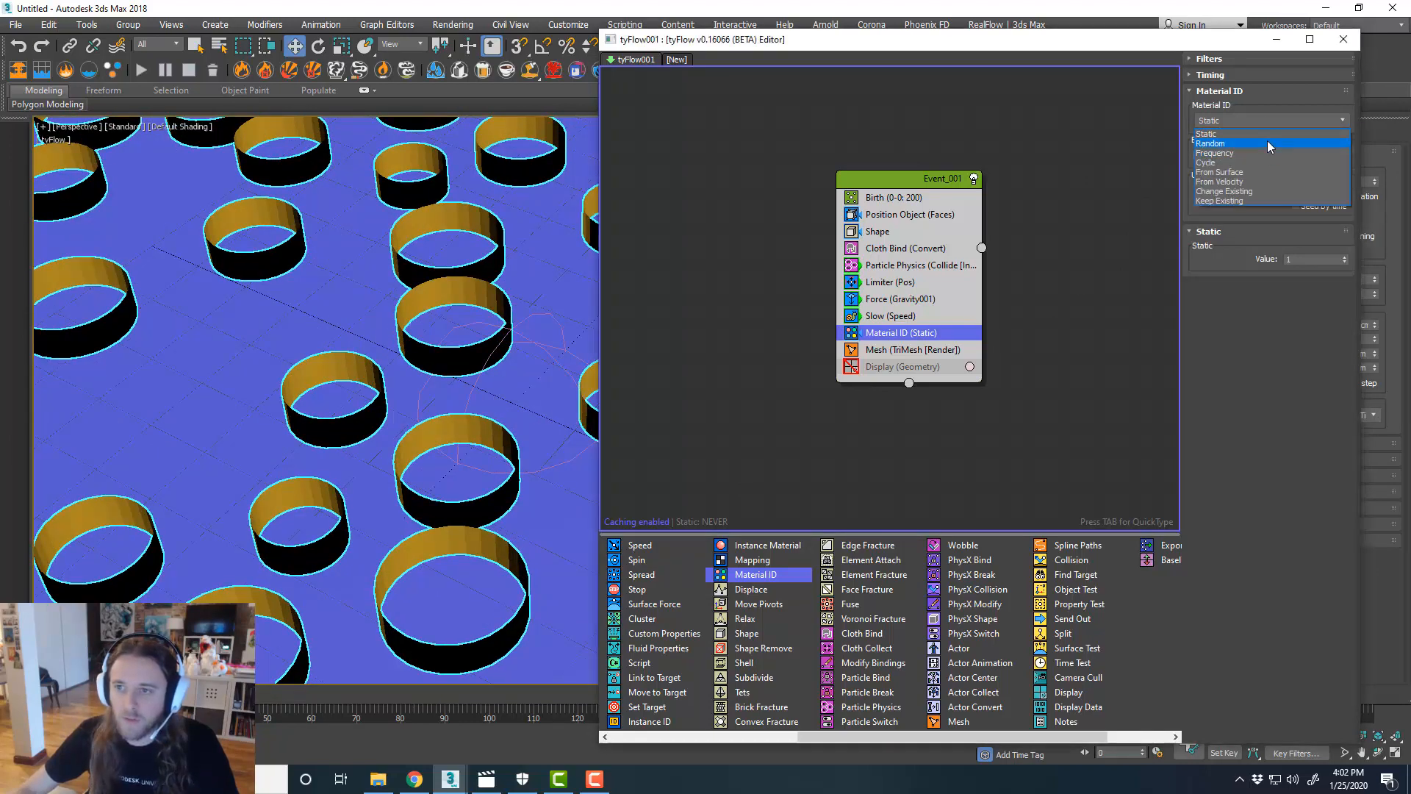
click(1267, 143)
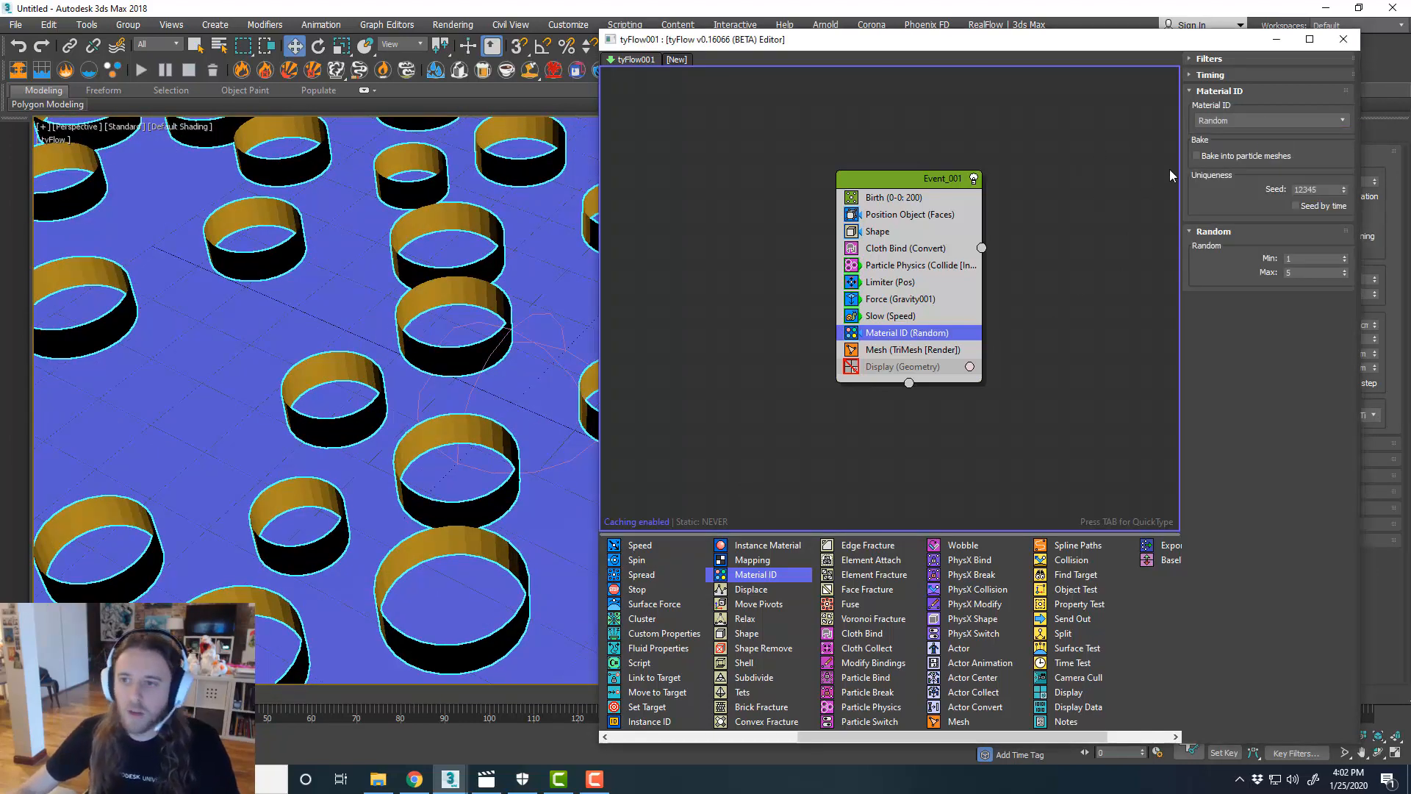
click(1214, 156)
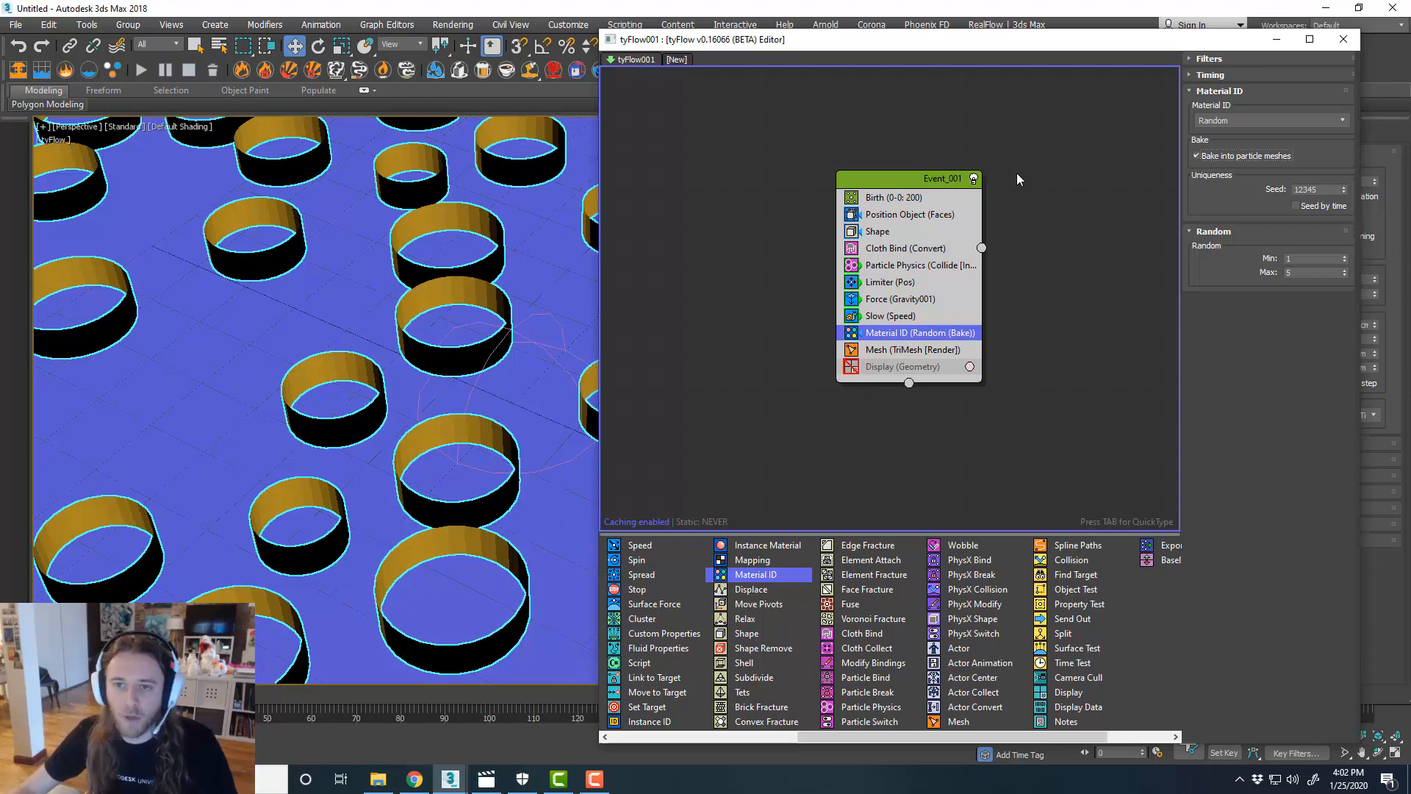
- Add a Shell modifier above the tyFlow object and set its outer amount to 0.42 cm
drag(880, 47, 1410, 59)
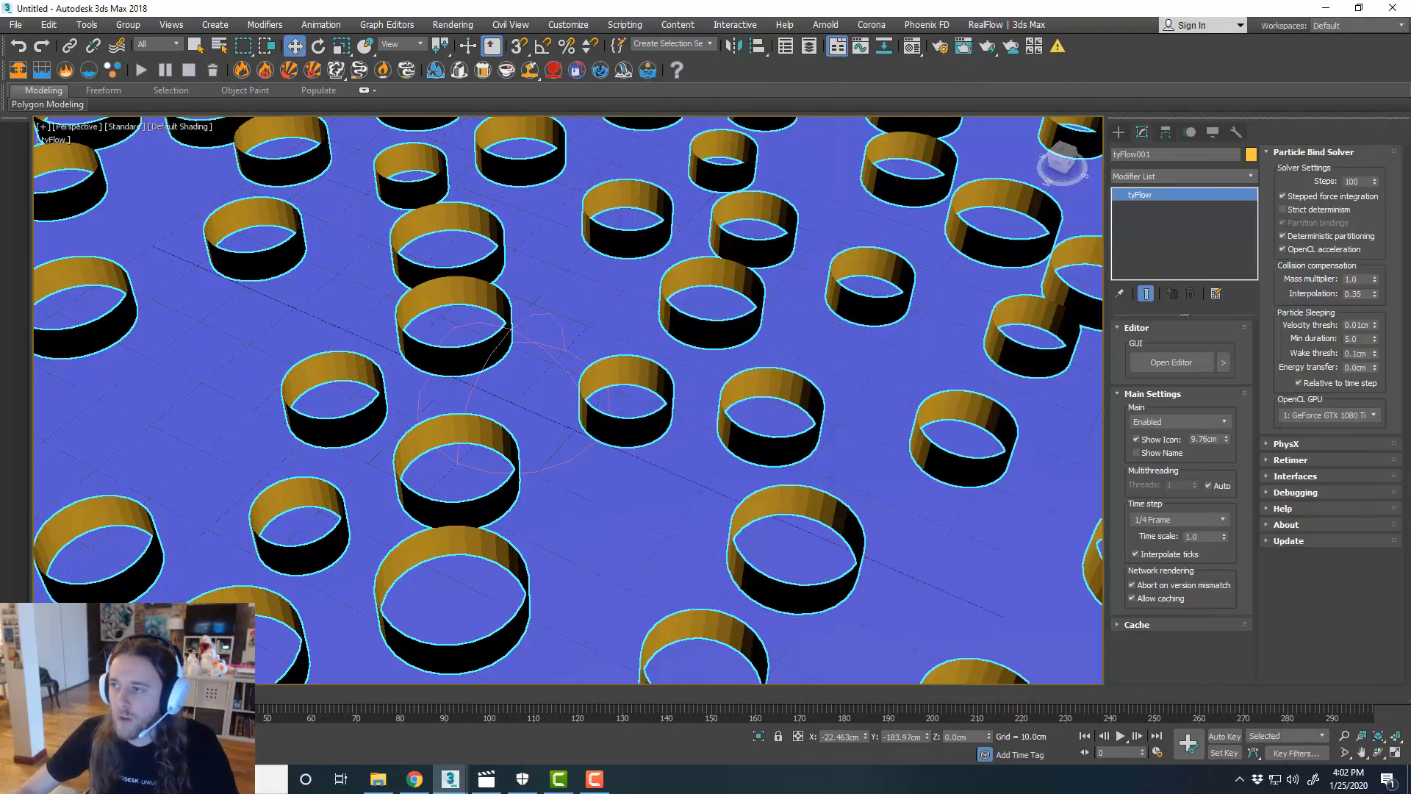
middle_drag(823, 278, 801, 294)
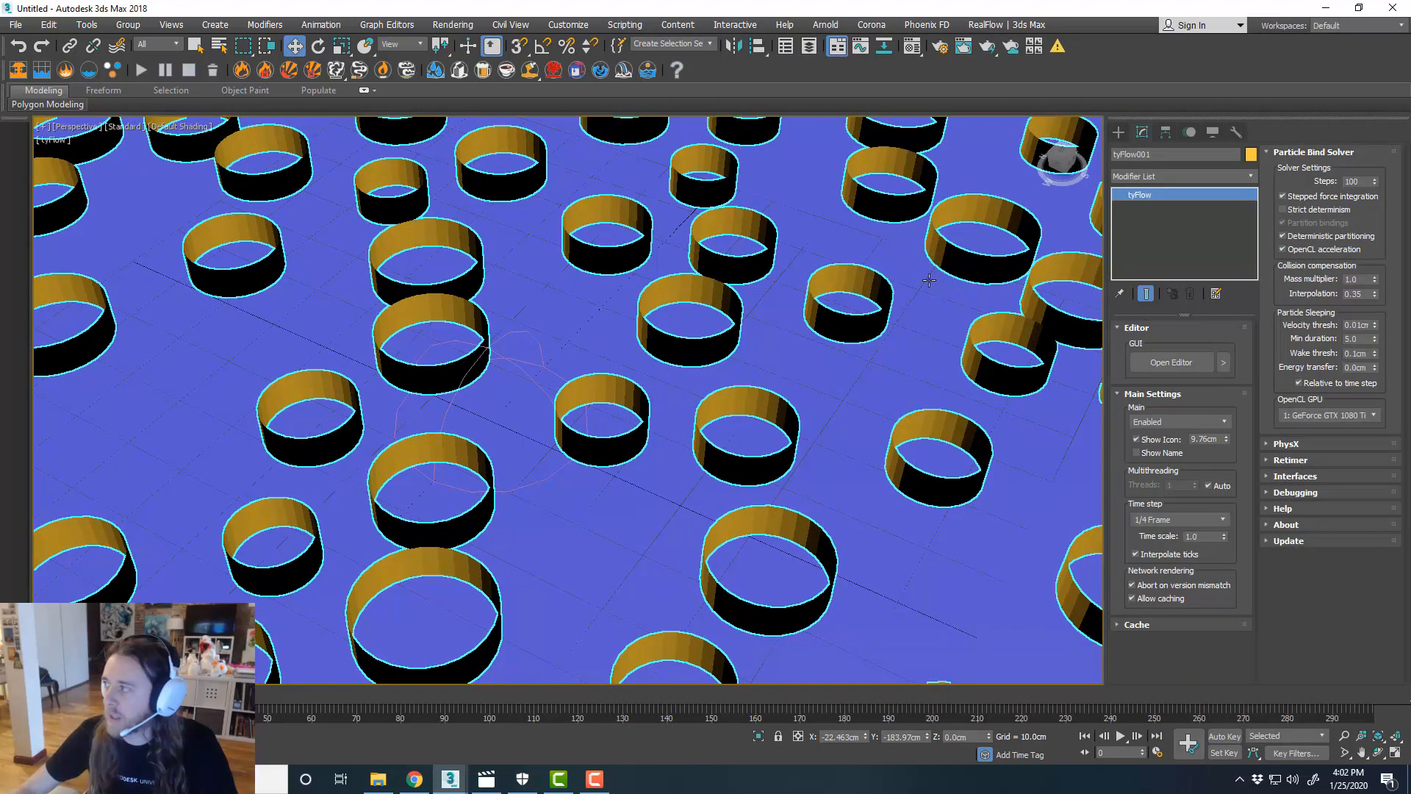
click(1251, 176)
drag(1251, 209, 1248, 435)
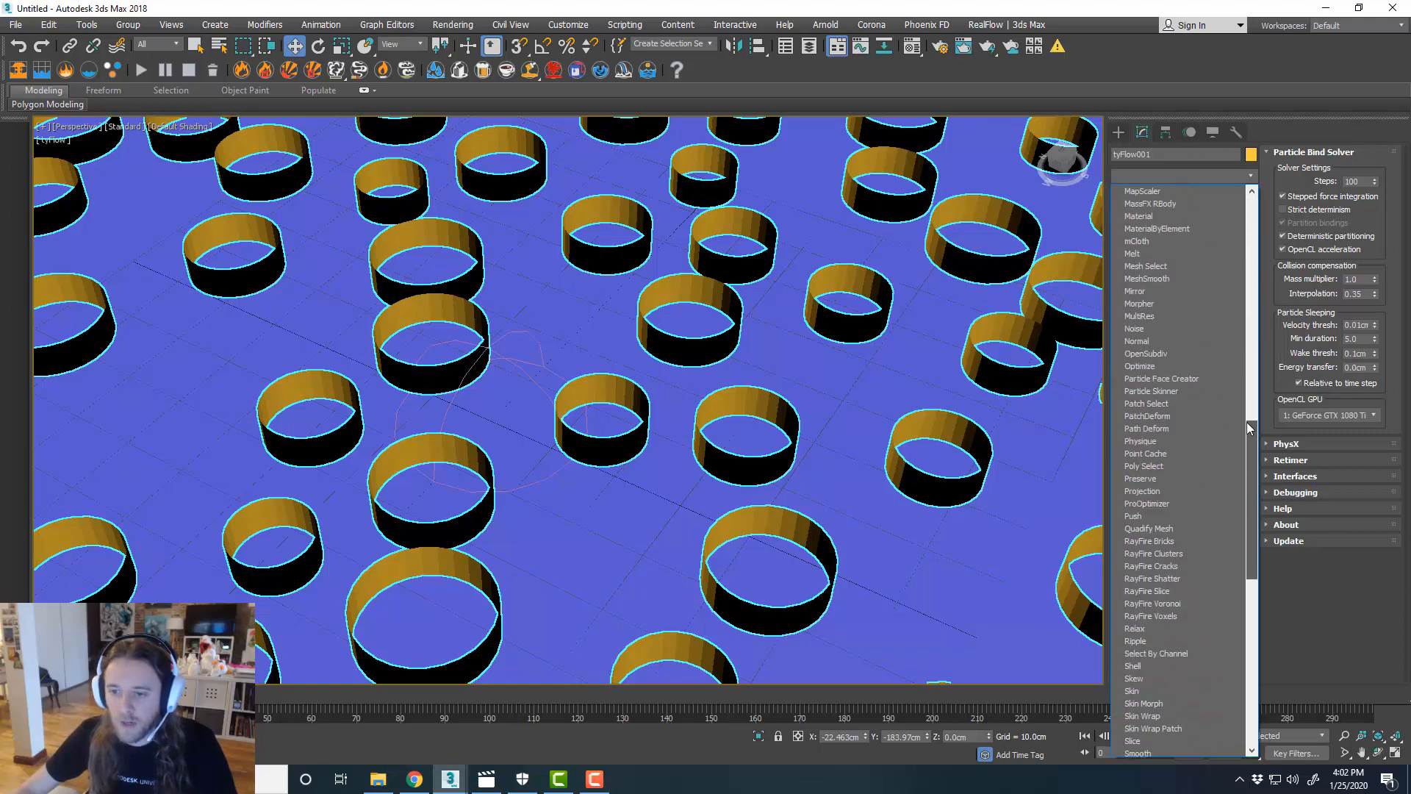
click(1162, 665)
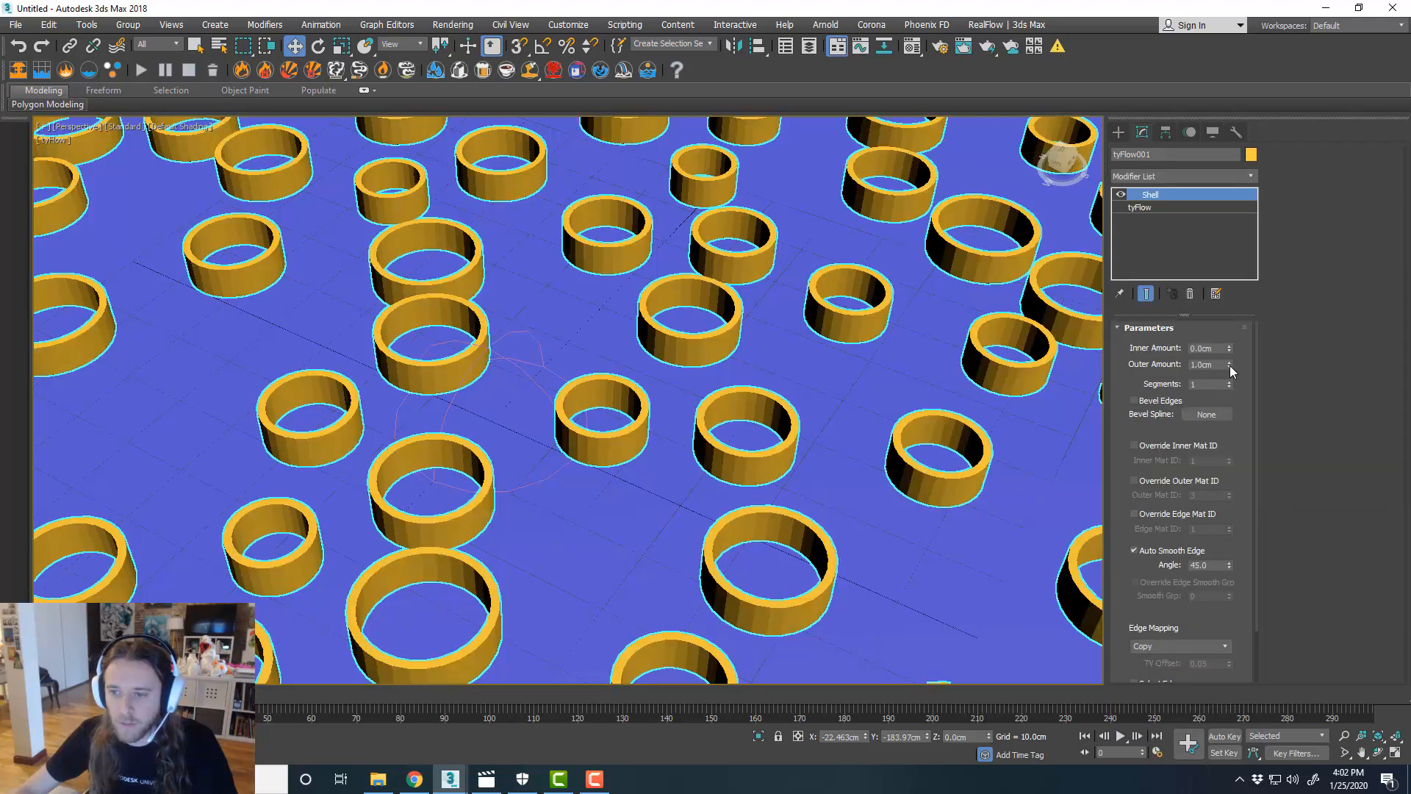
drag(1230, 367, 1241, 408)
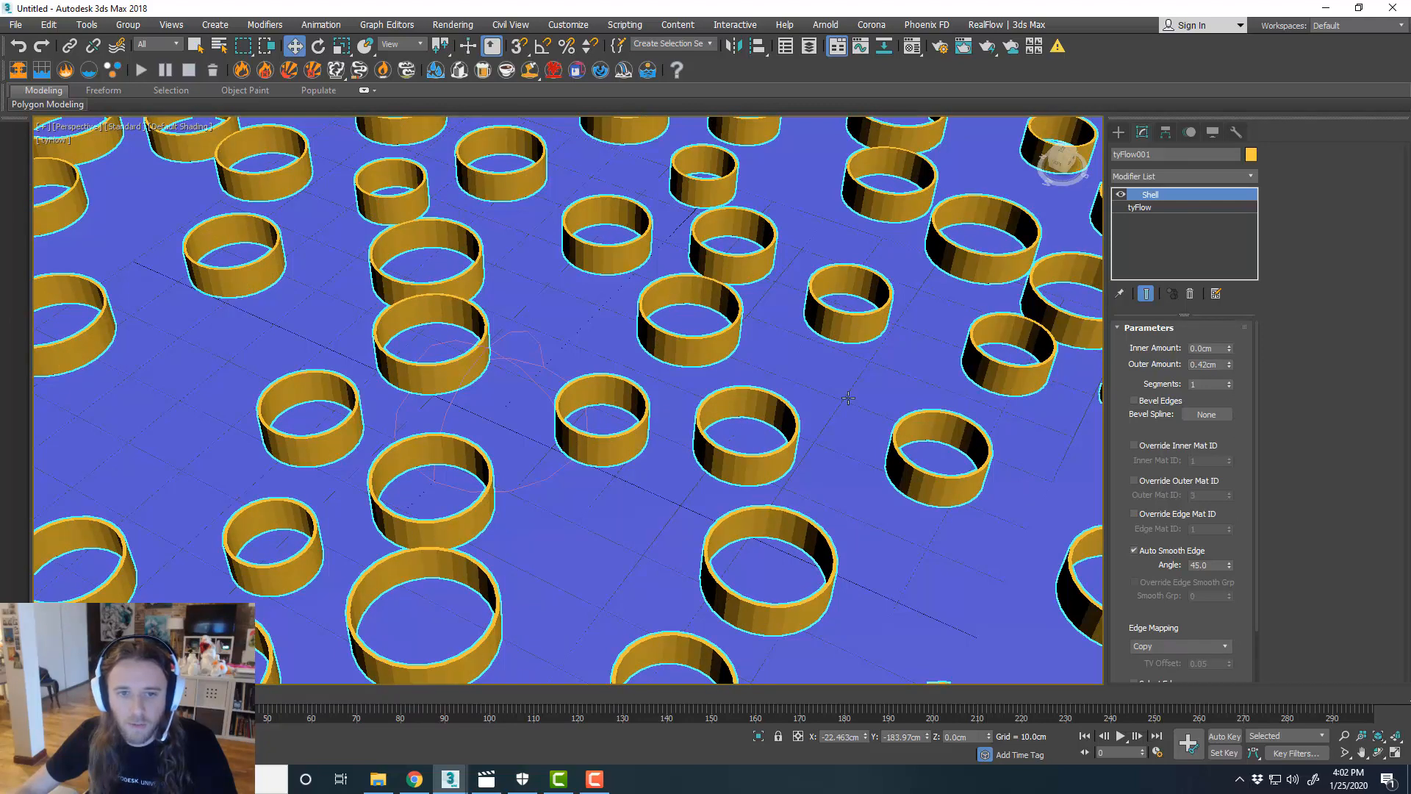
- Turn on edged faces in the Perspective viewport to show the segments of the rings
middle_drag(586, 381, 615, 397)
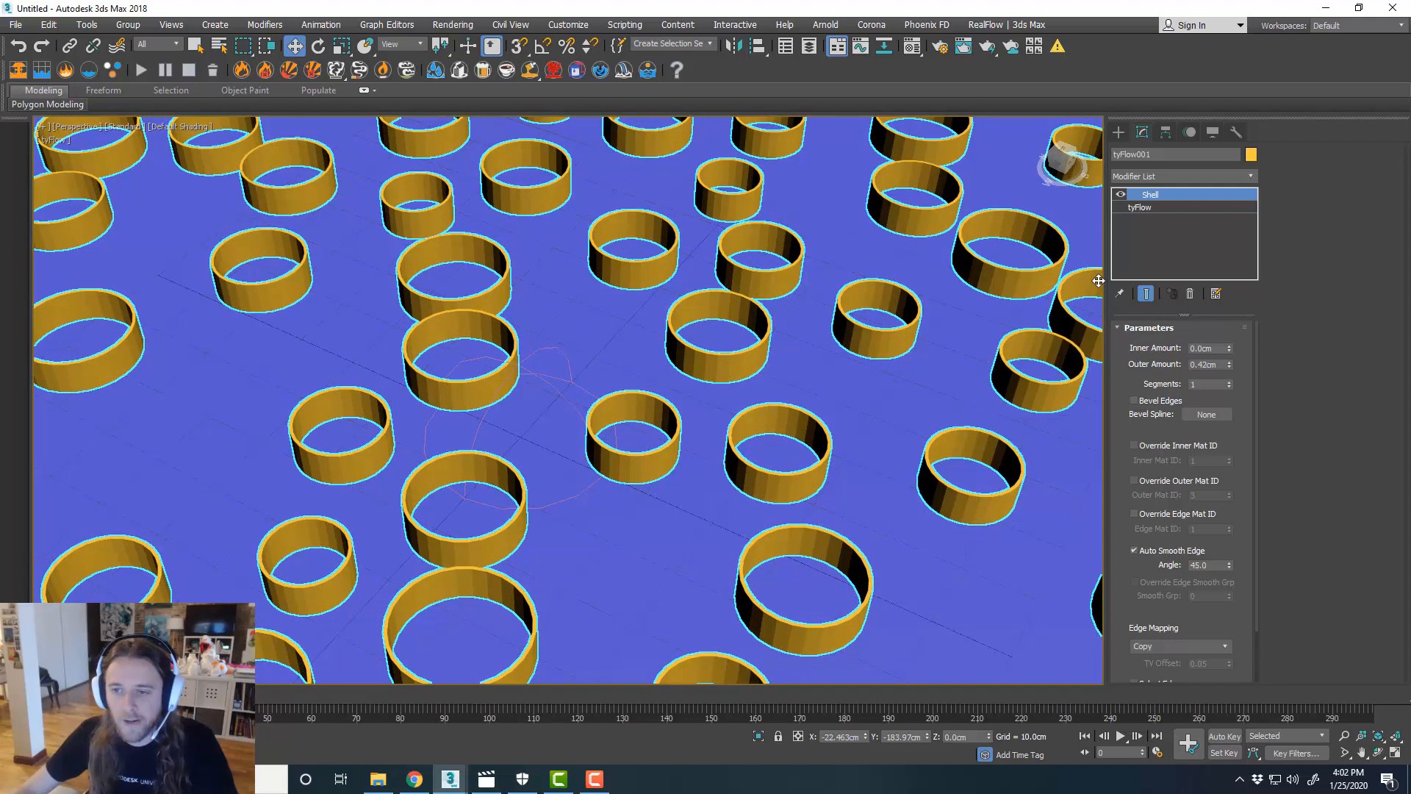
click(167, 126)
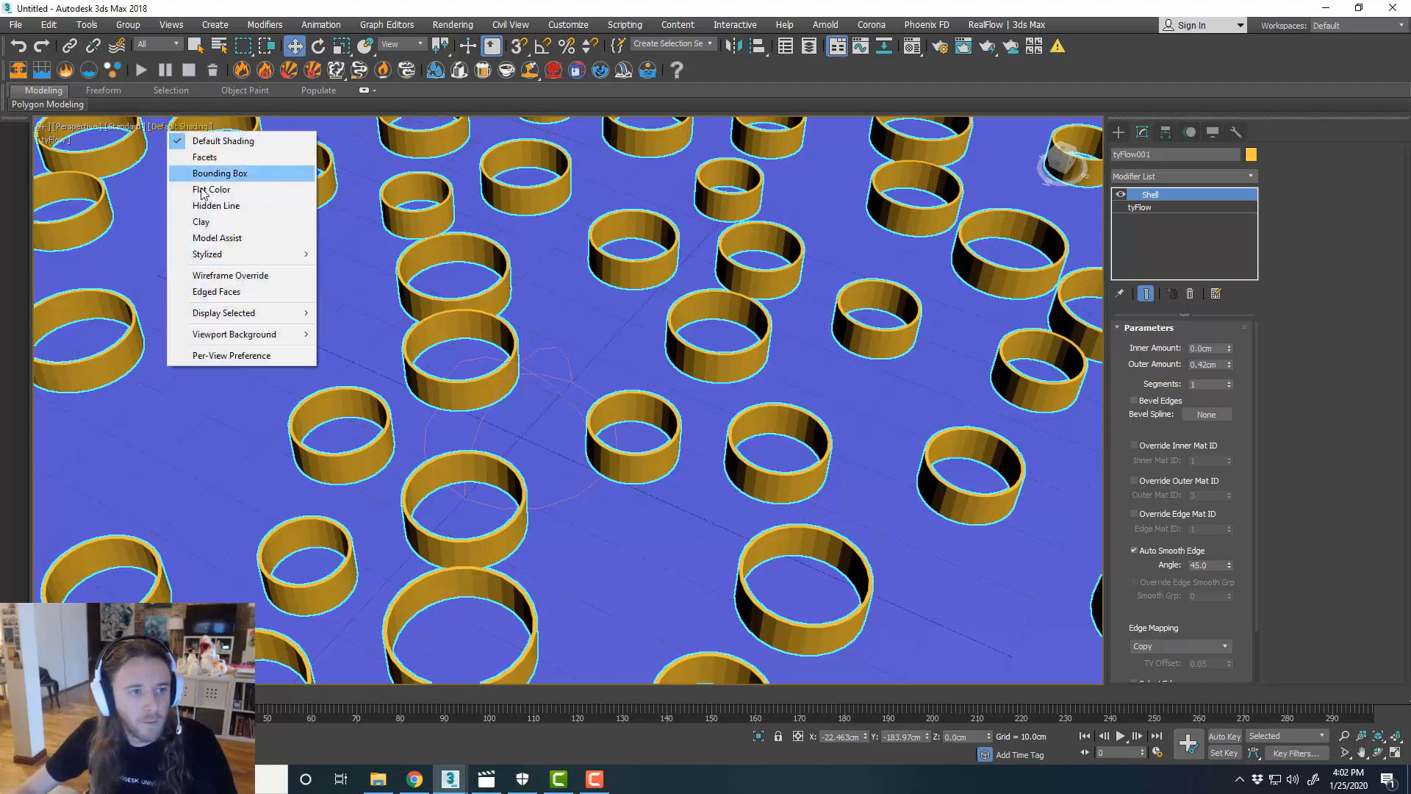
click(242, 301)
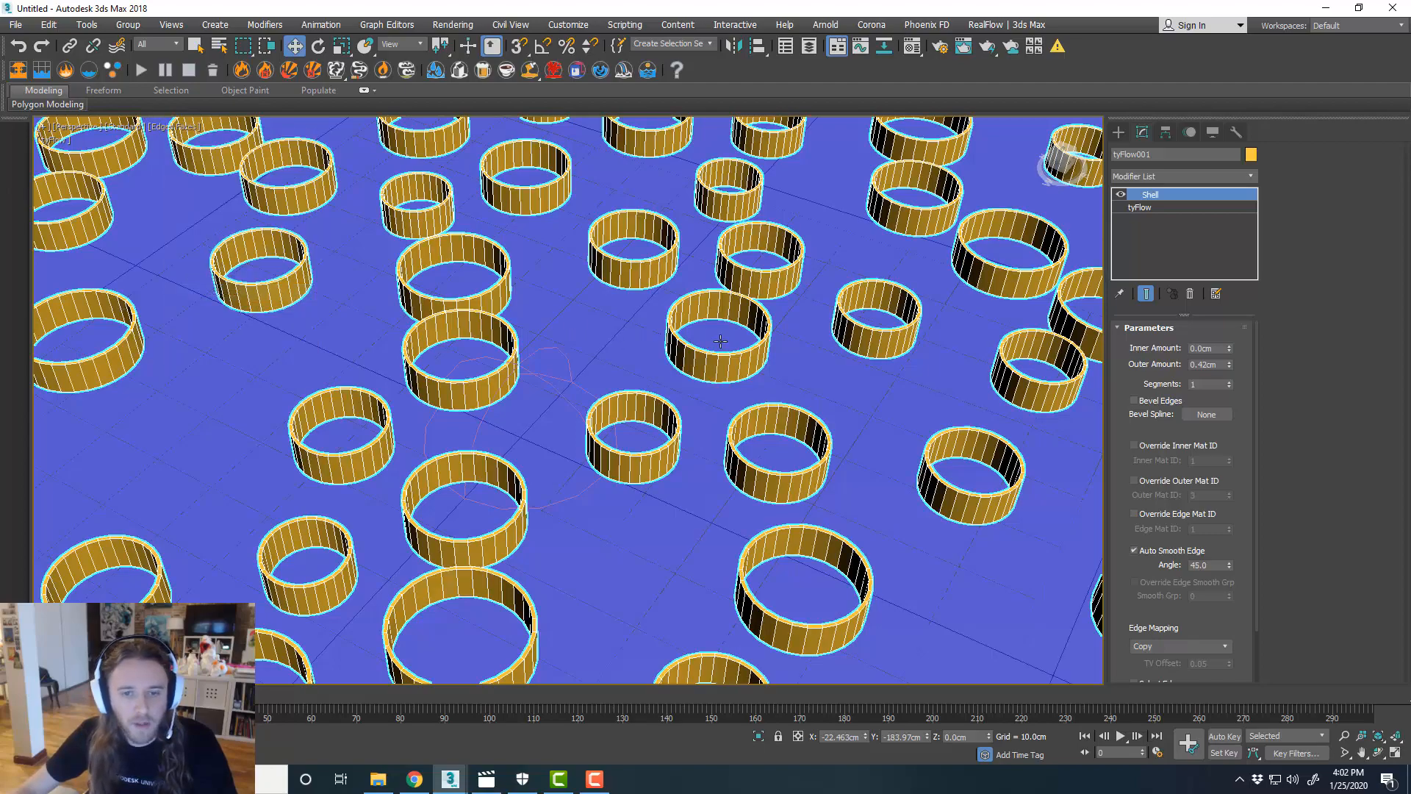
alt+middle_drag(724, 341, 688, 289)
- Zoom in on the rings in the Left view and set the Cloth Bind mesh shell's inner amount to 5.0
key(alt+w)
right_click(451, 482)
key(alt+w)
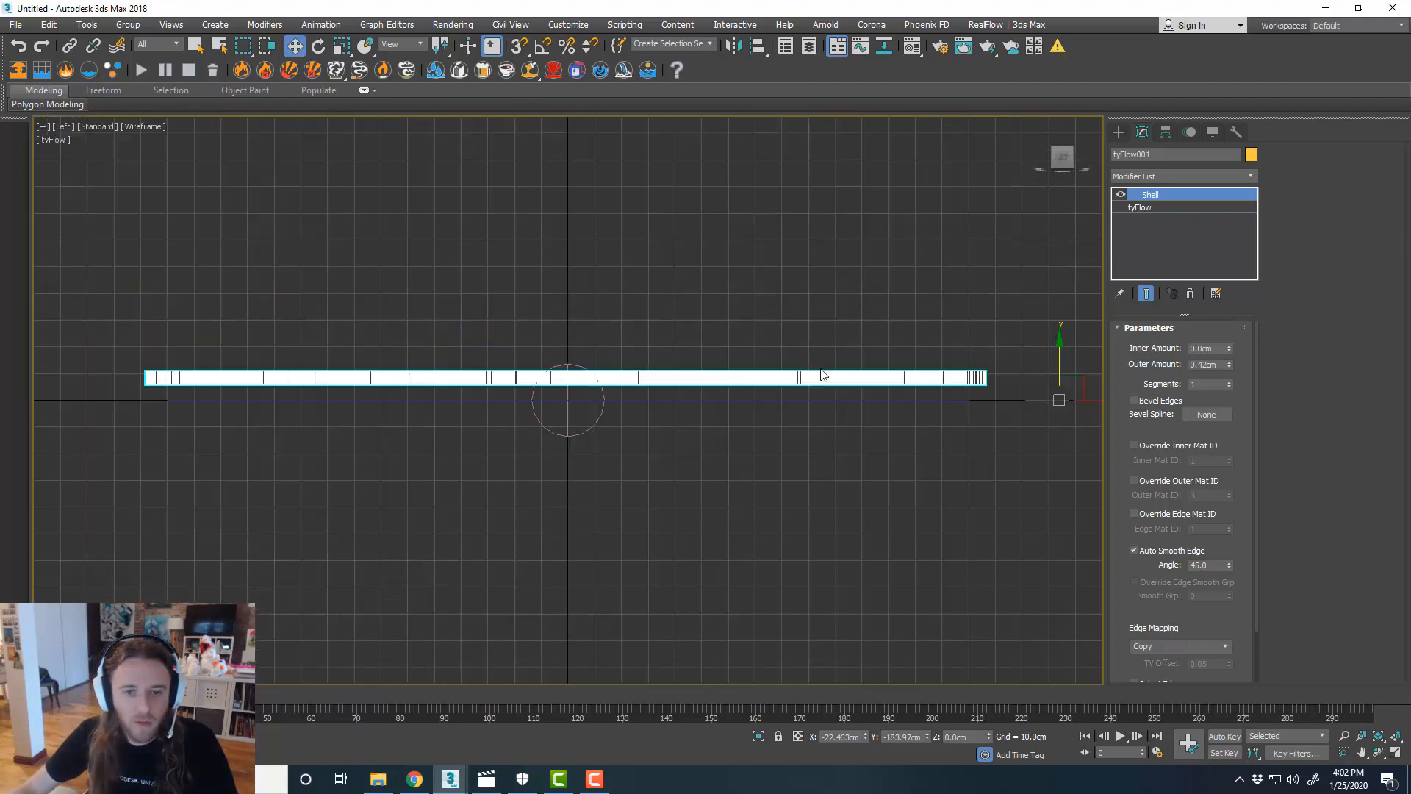
middle_drag(847, 373, 466, 382)
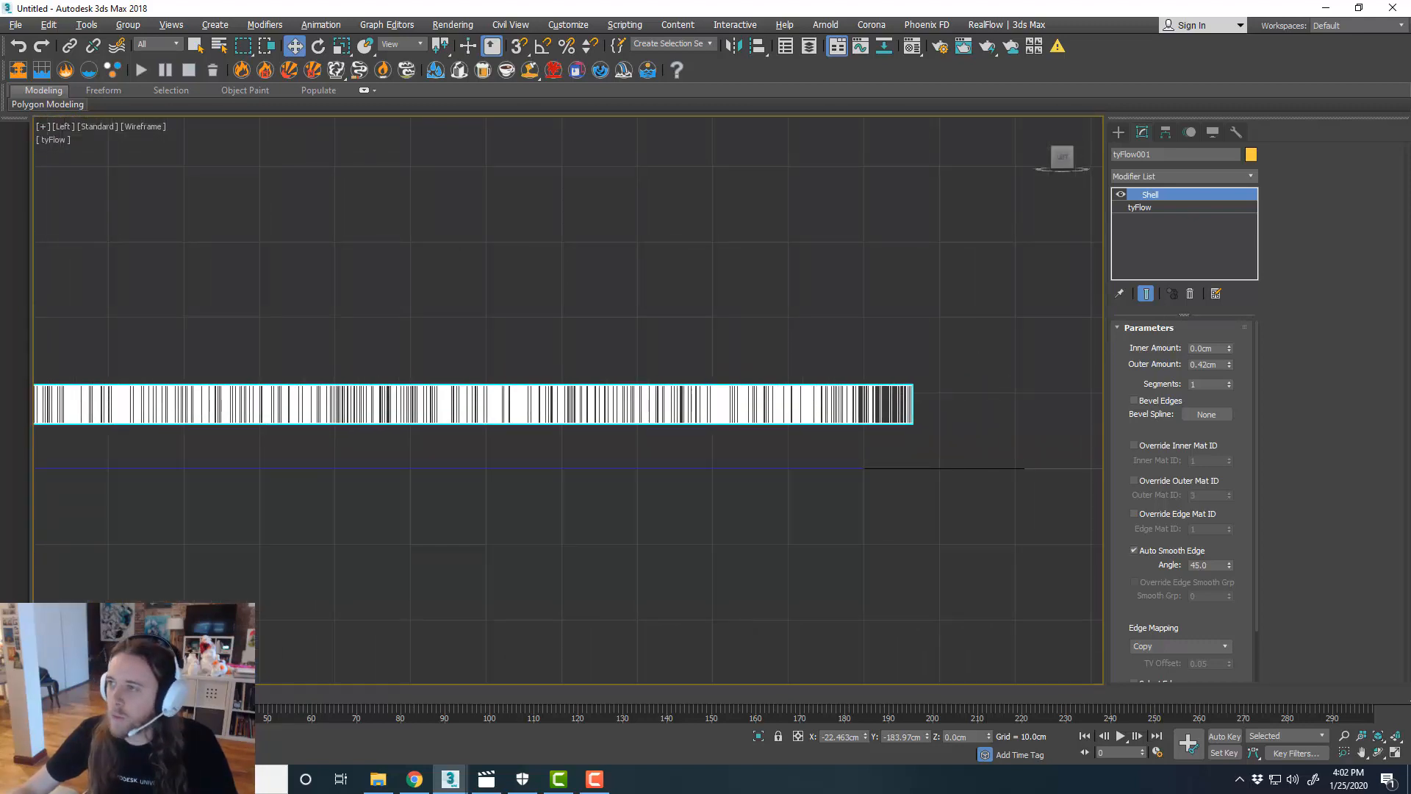
drag(1410, 59, 749, 59)
click(835, 268)
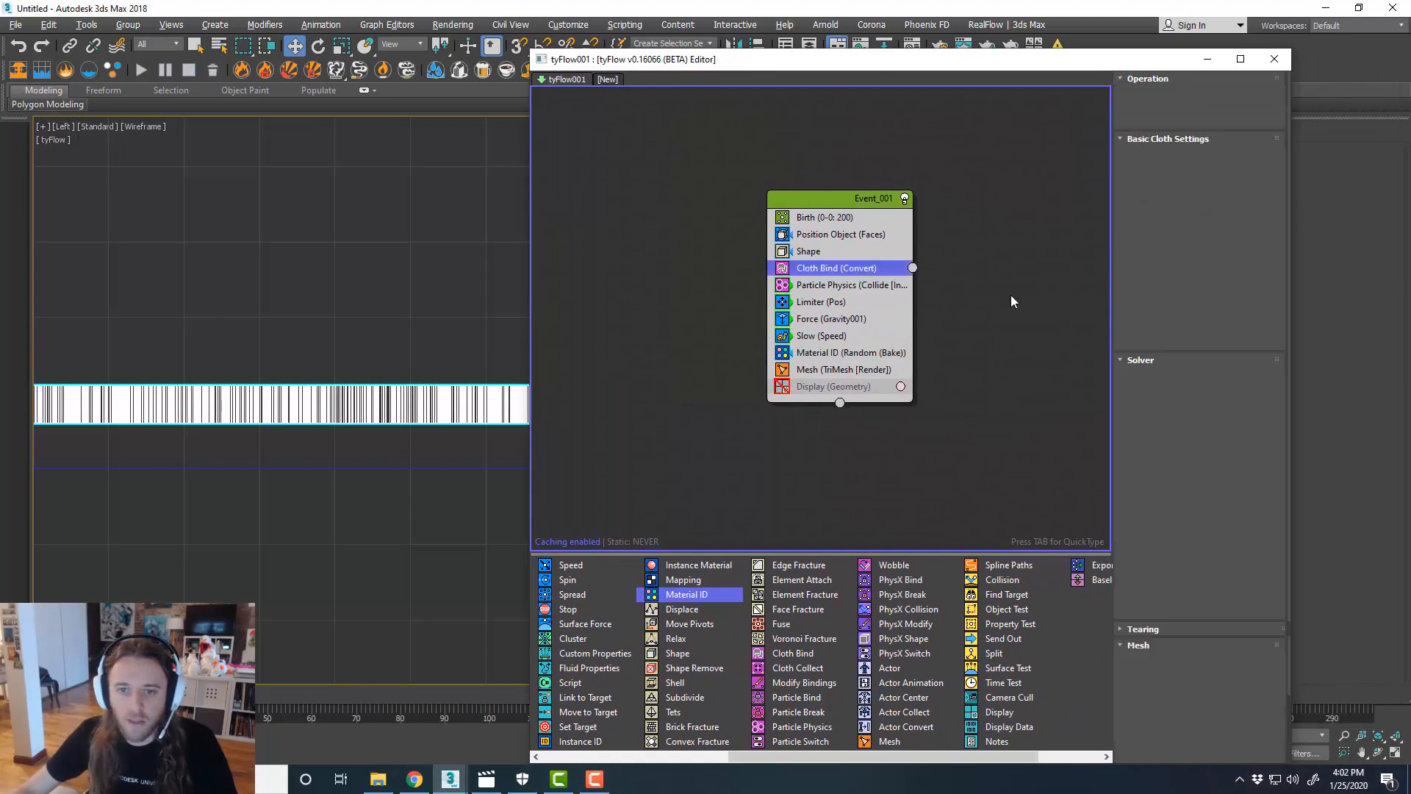
scroll(1154, 202, down, 2)
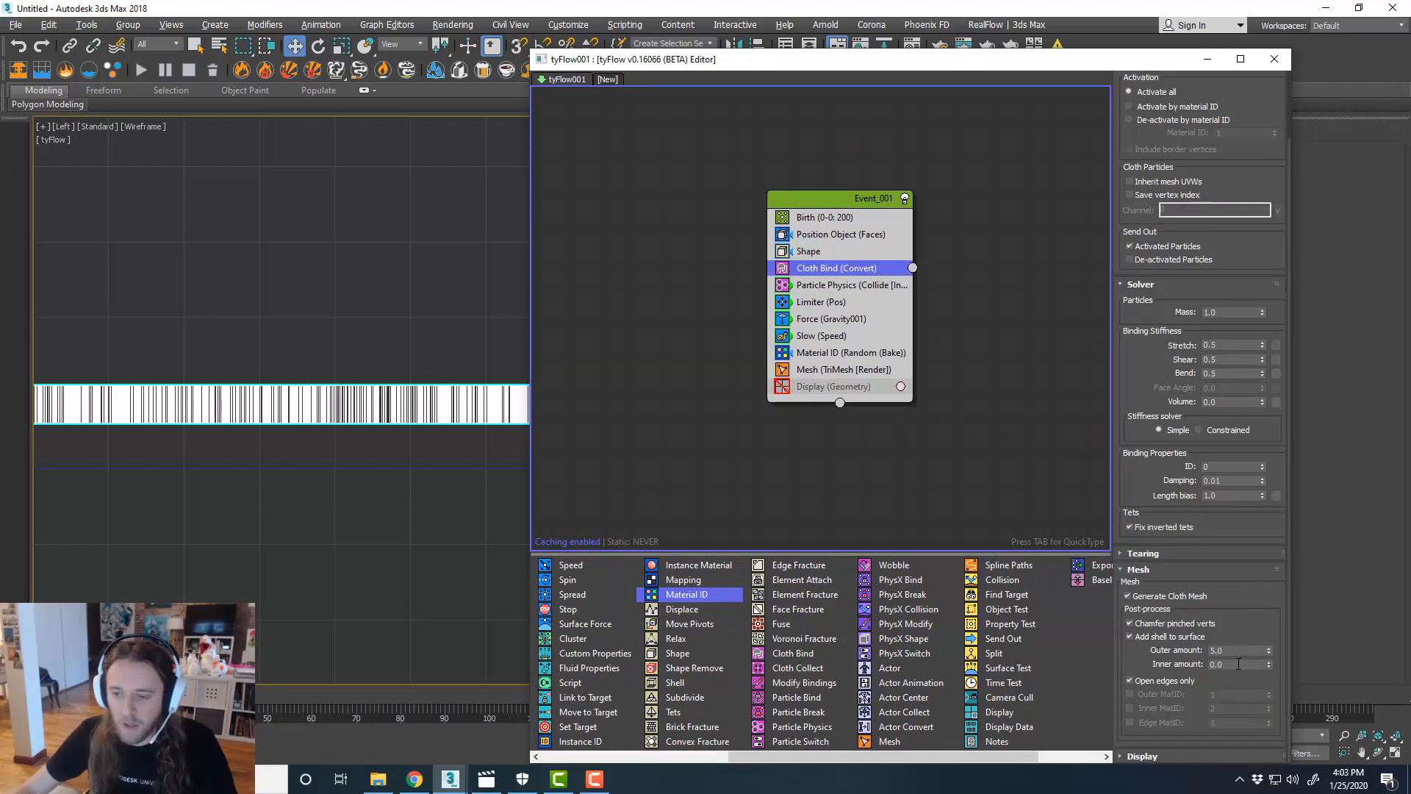
click(1238, 664)
text(5)
key(Return)
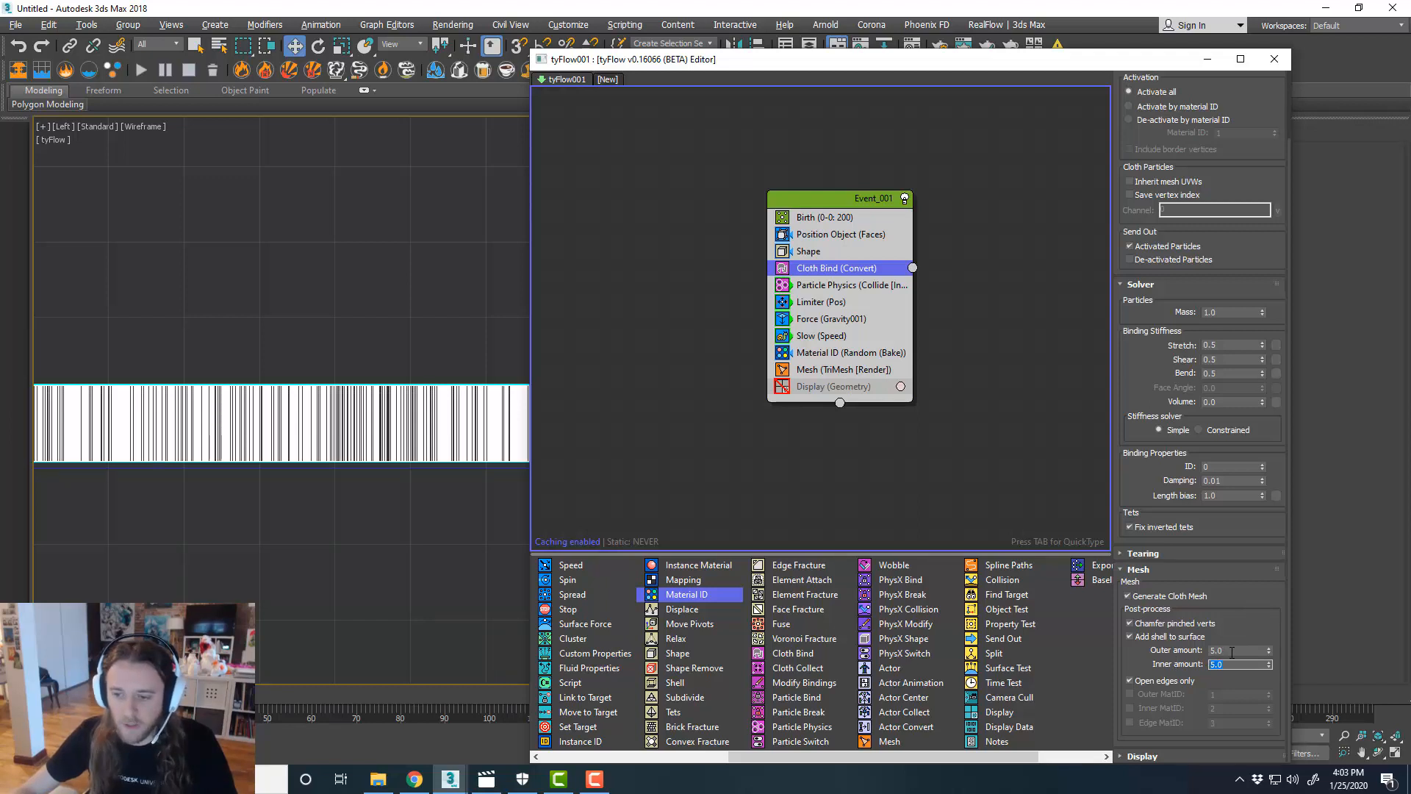
- Set the outer amount of the Cloth Bind mesh shell to 3.0
click(1232, 651)
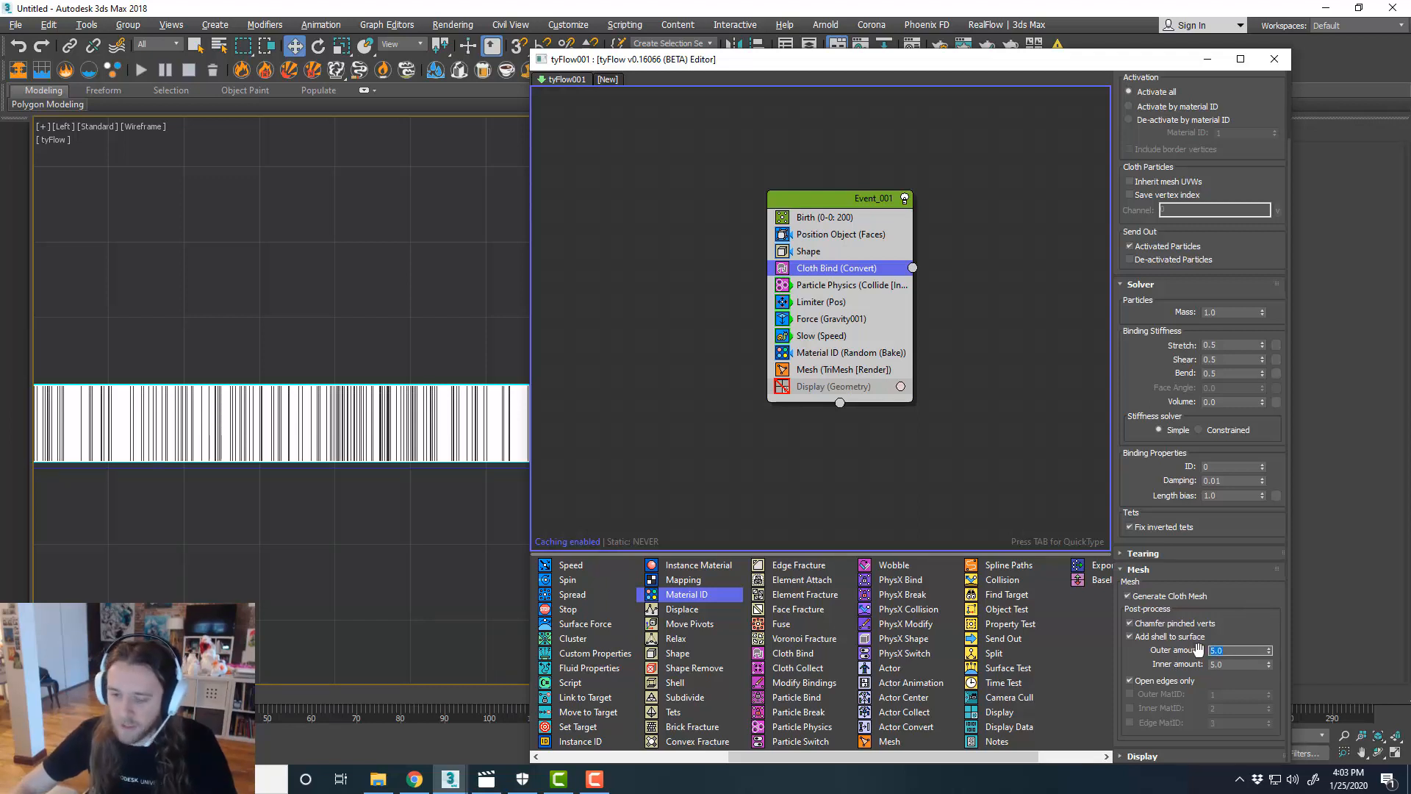
text(3)
key(Return)
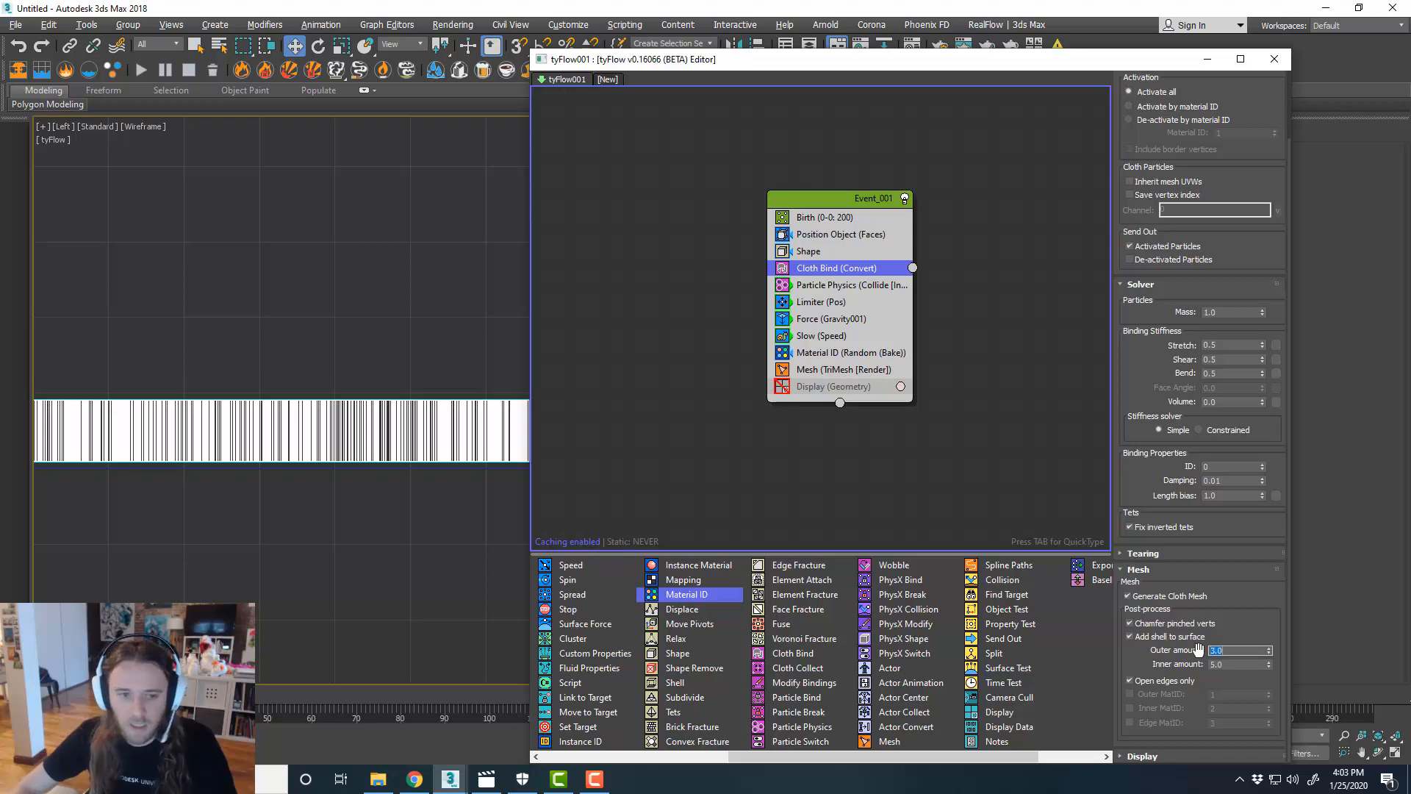
- Fine-tune the Cloth Bind shell's inner amount to 5.8, aligning the rings' base with the ground line in the Left view
drag(836, 68, 1410, 69)
scroll(927, 473, up, 3)
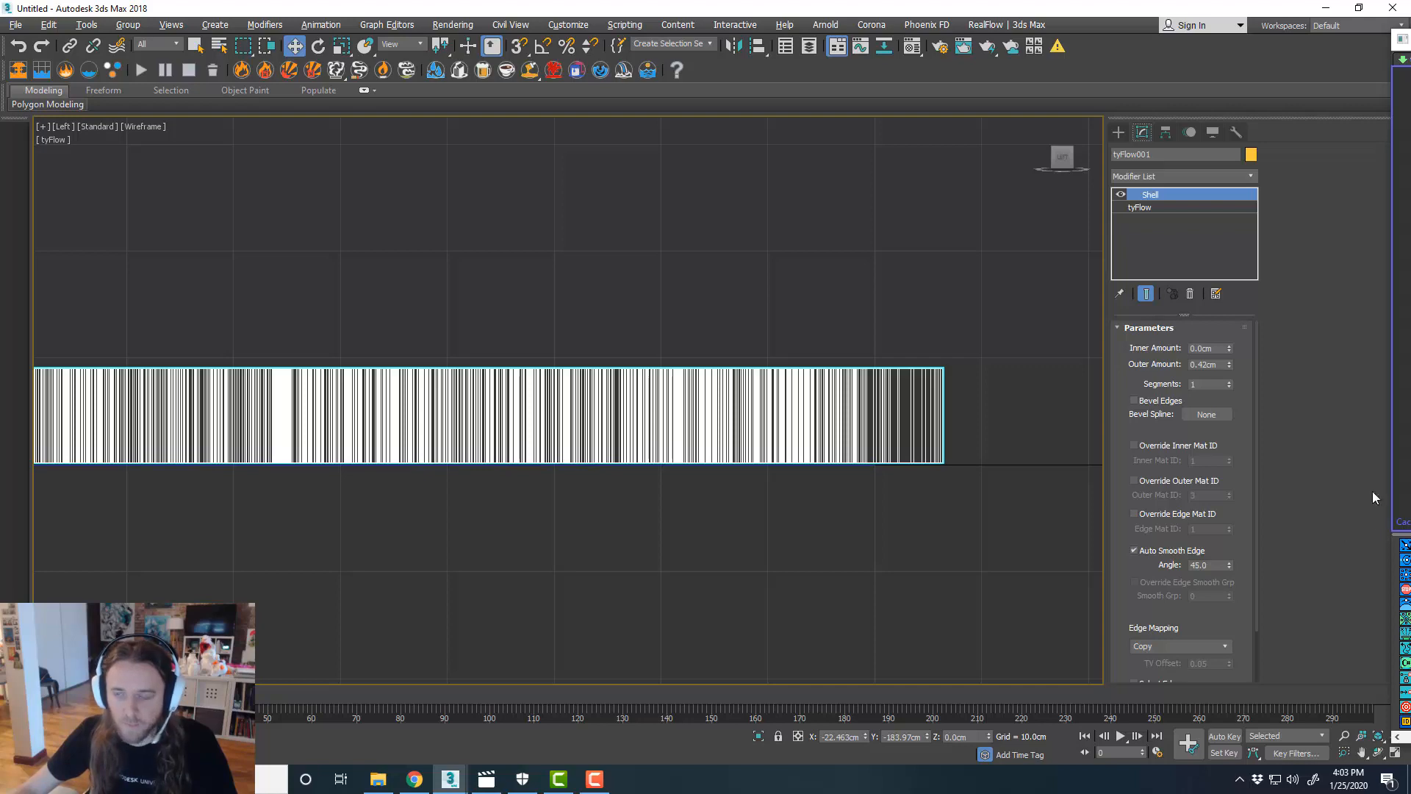
drag(1410, 43, 688, 43)
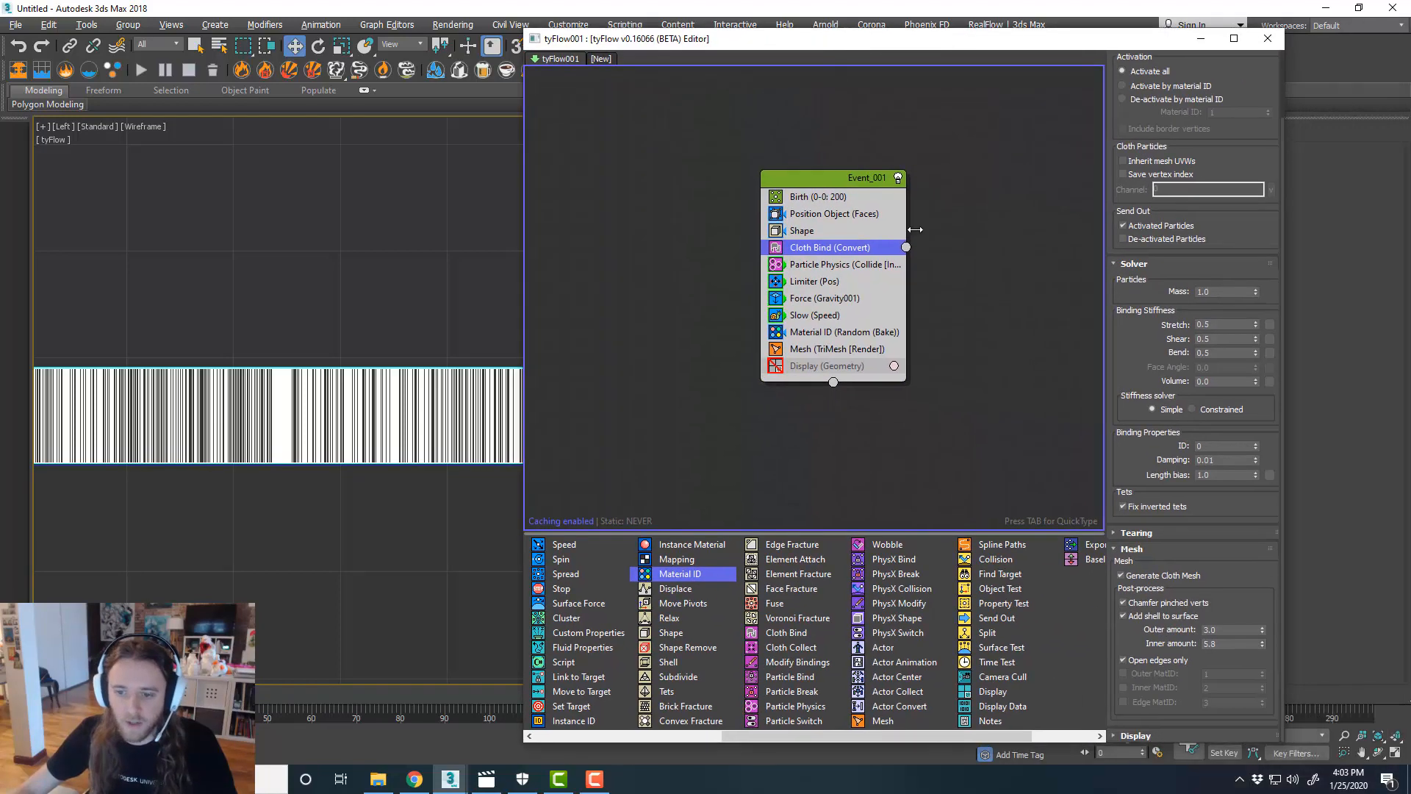
click(1263, 641)
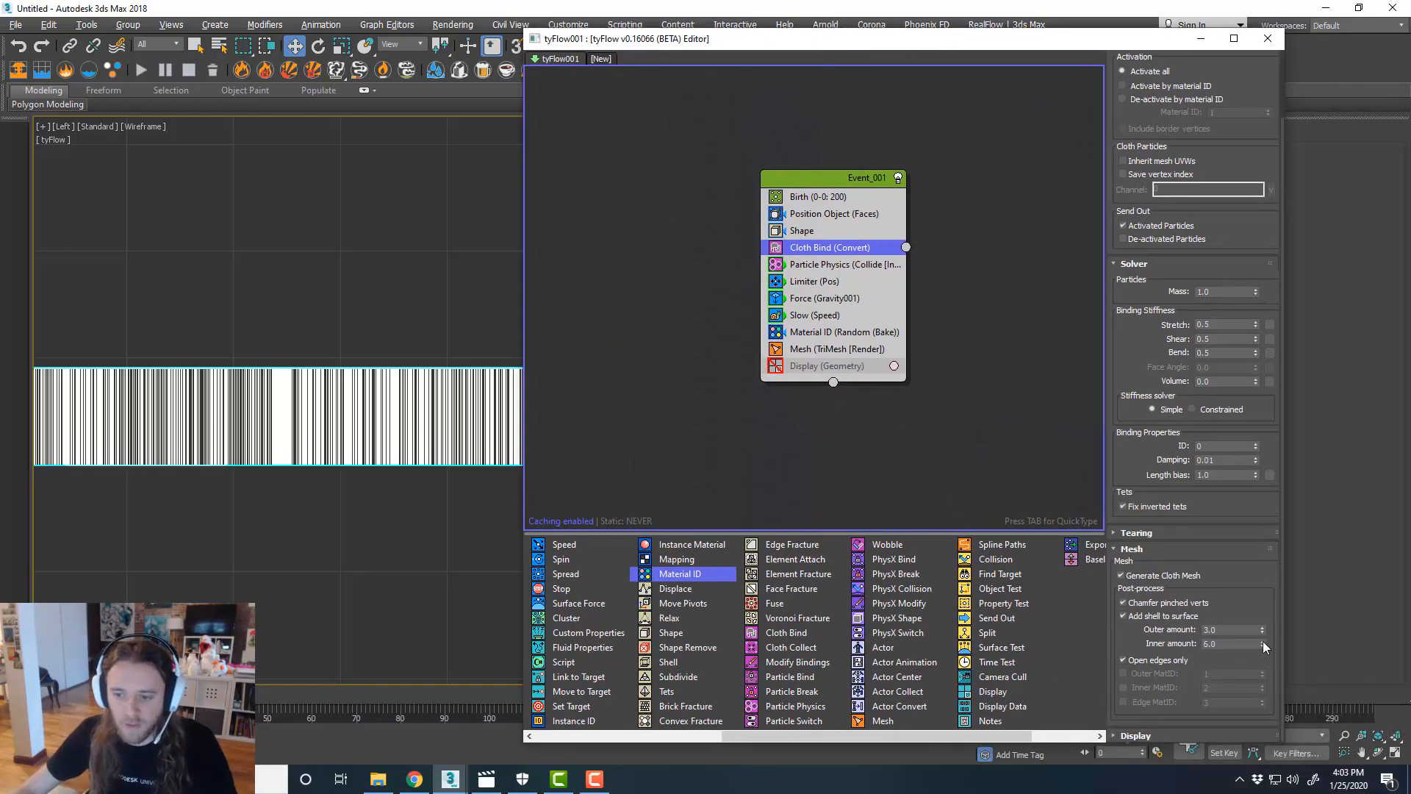
click(1263, 645)
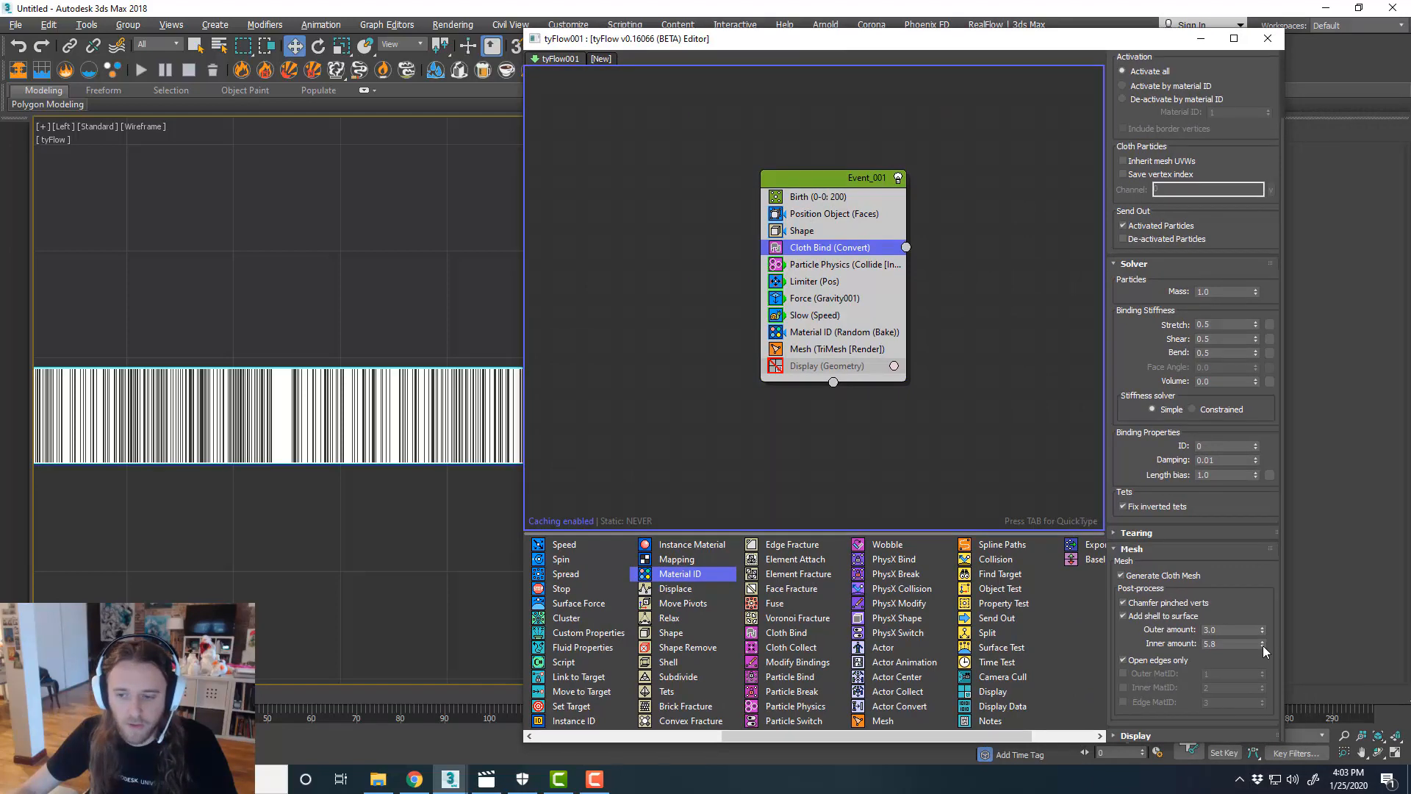
drag(978, 46, 1410, 61)
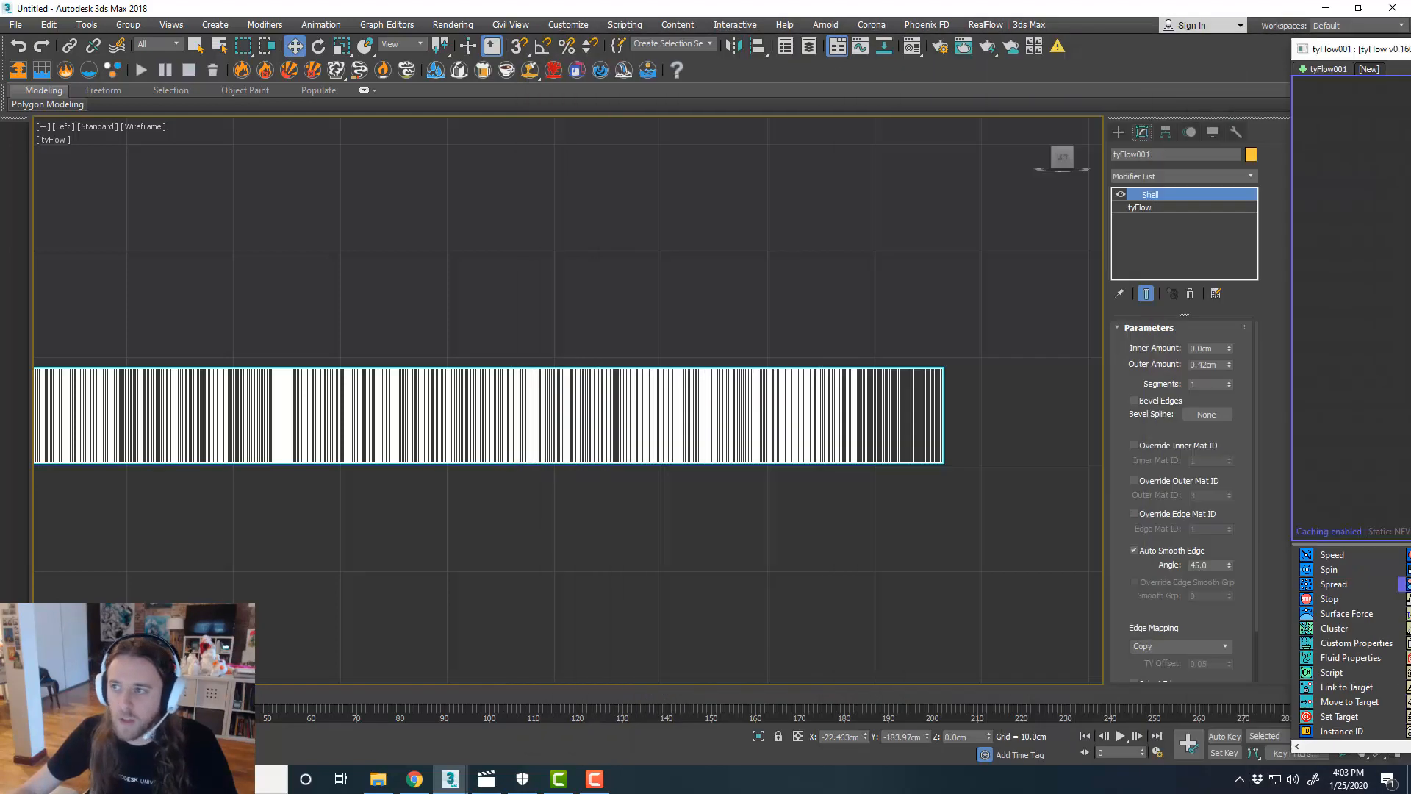
- Return to the maximized Perspective viewport and examine the taller, thickened rings up close
middle_drag(745, 358, 775, 460)
key(alt+w)
middle_click(869, 476)
key(alt+w)
scroll(798, 457, down, 3)
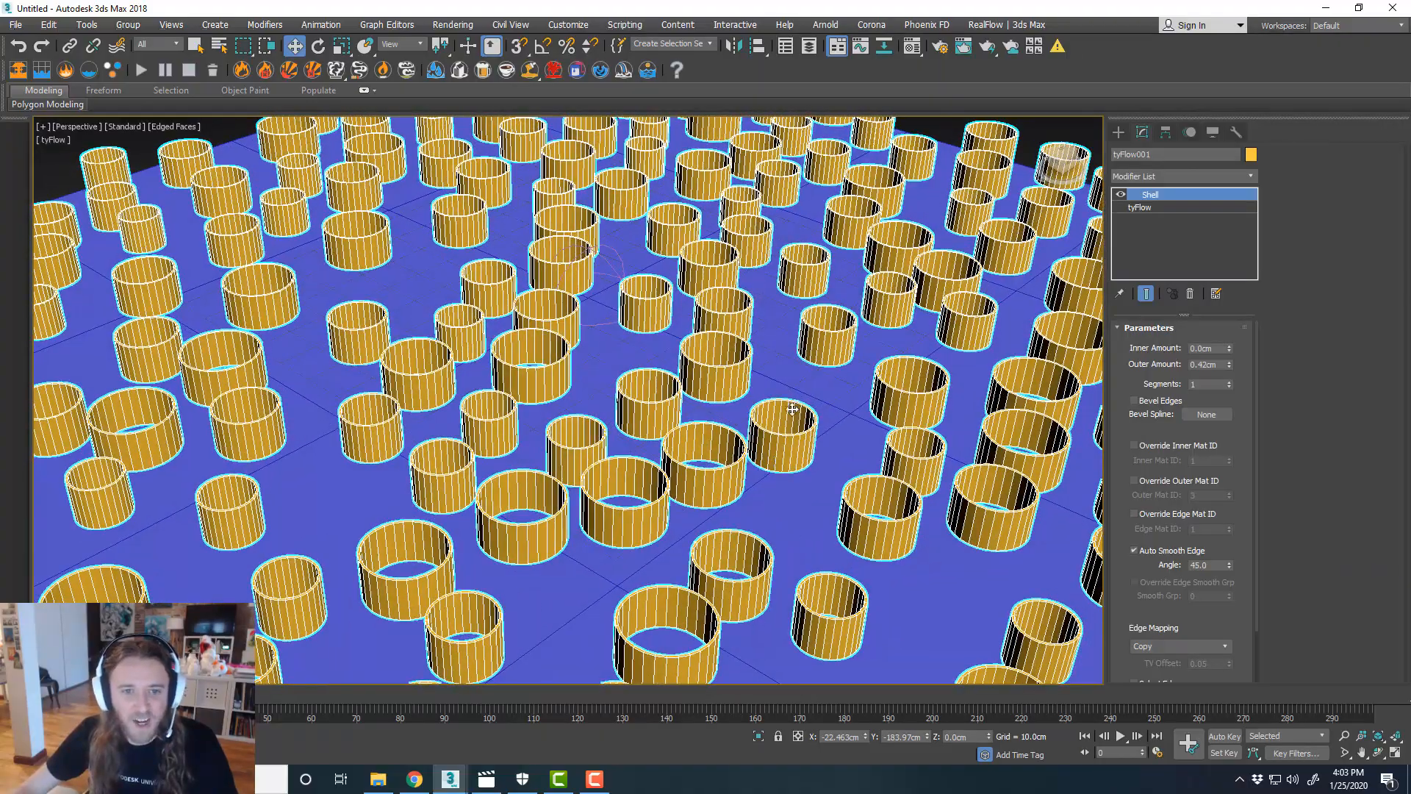
alt+middle_drag(793, 408, 774, 453)
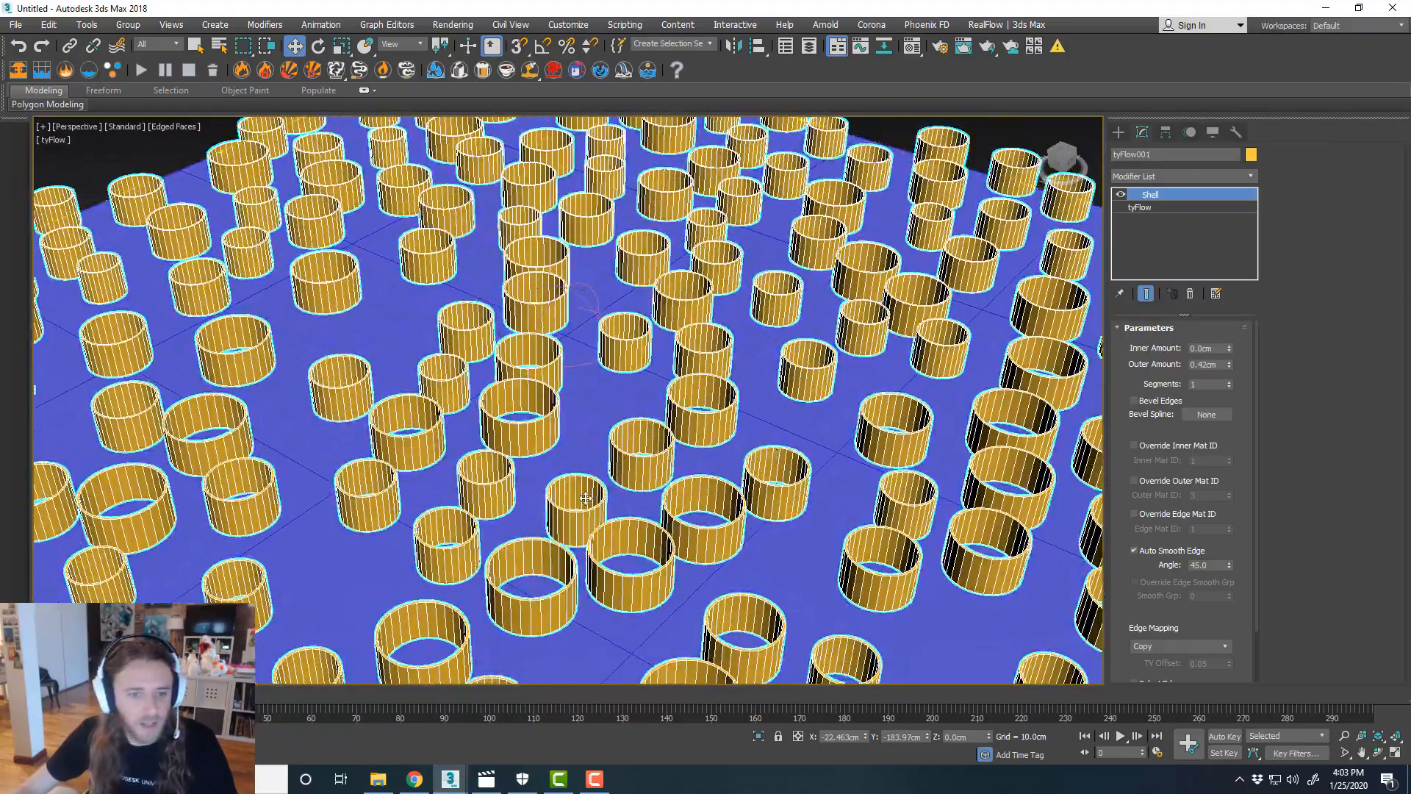
scroll(610, 454, up, 5)
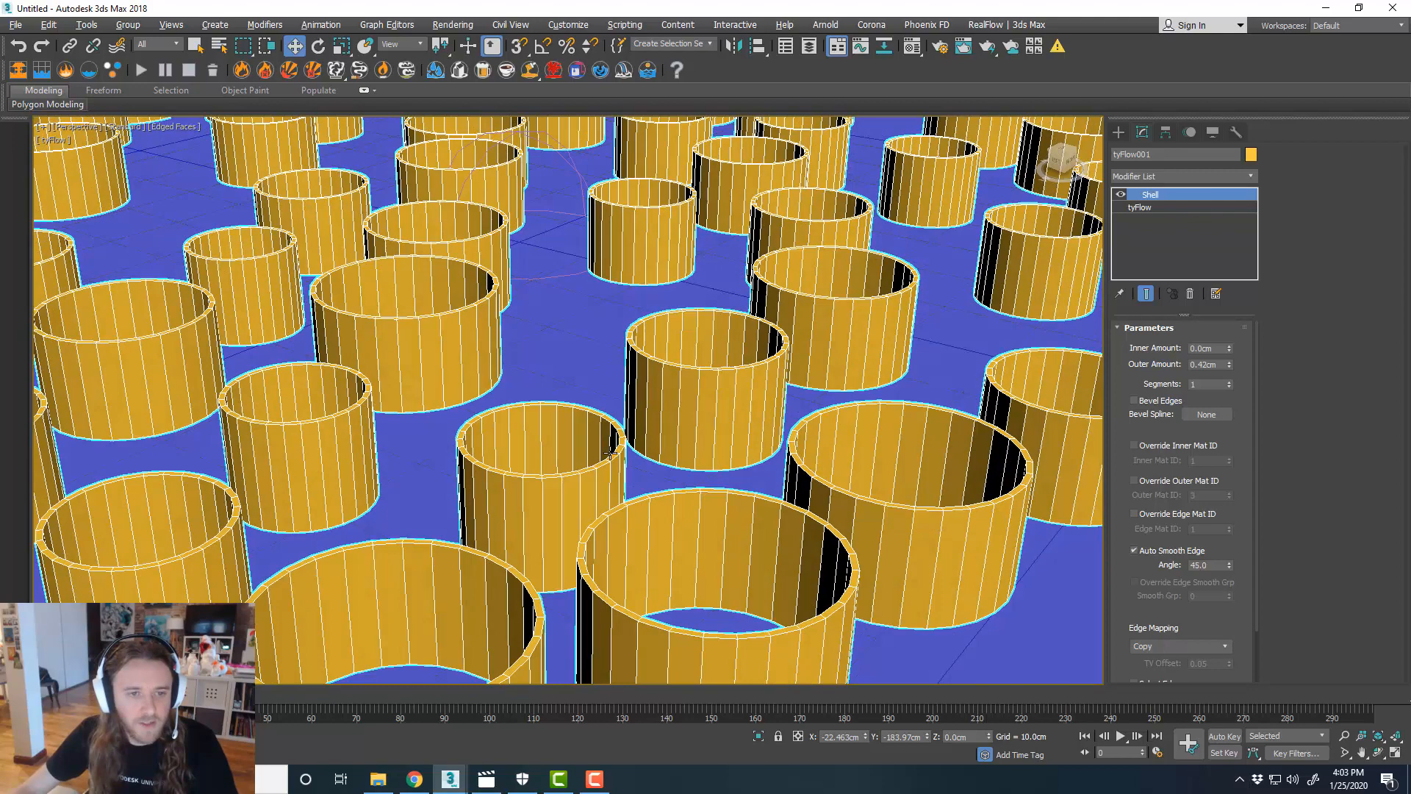
mouse_move(638, 428)
alt+middle_down()
mouse_move(619, 442)
mouse_move(646, 448)
alt+middle_up()
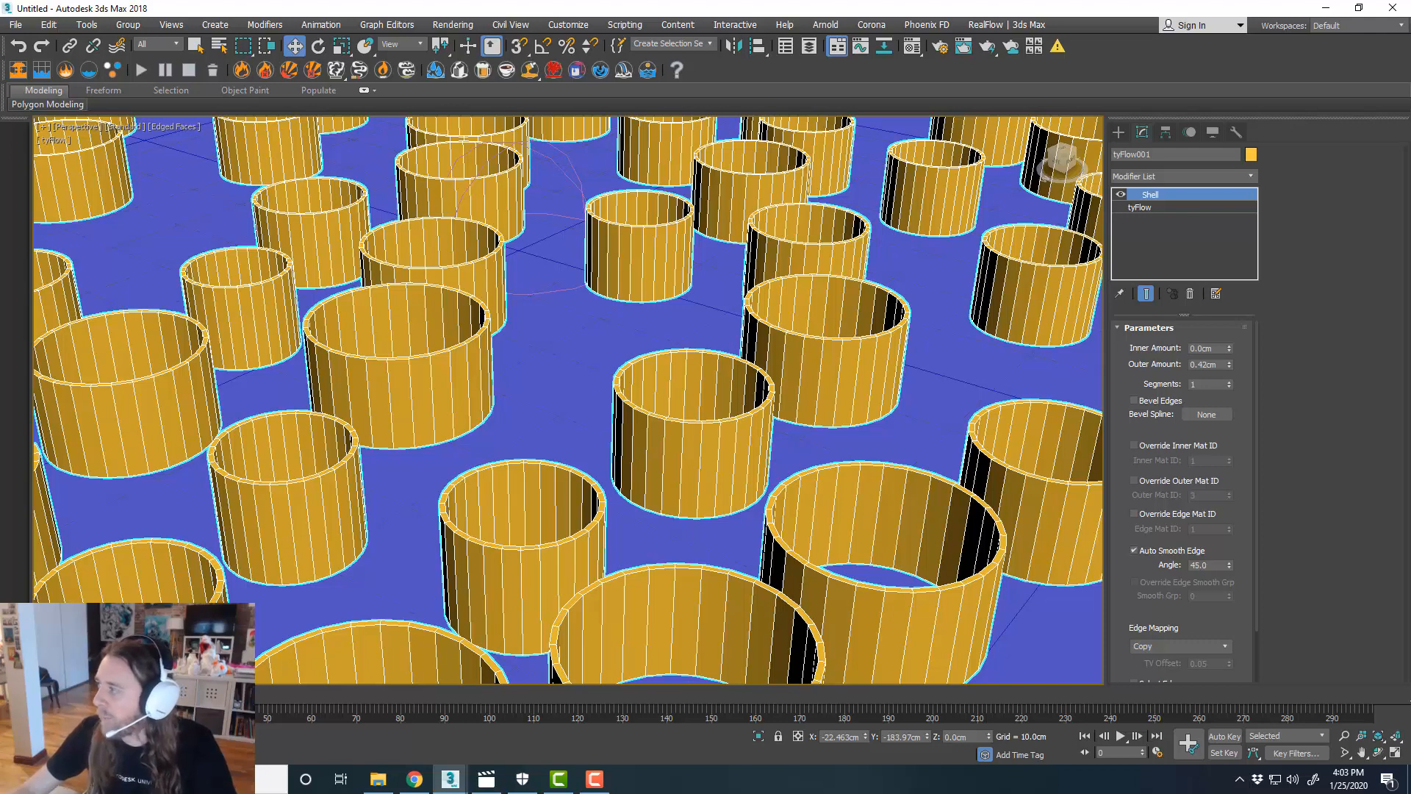
- Add a TurboSmooth modifier above the Shell on the tyFlow object and set its iterations to 2
click(1250, 176)
drag(1253, 211, 1251, 564)
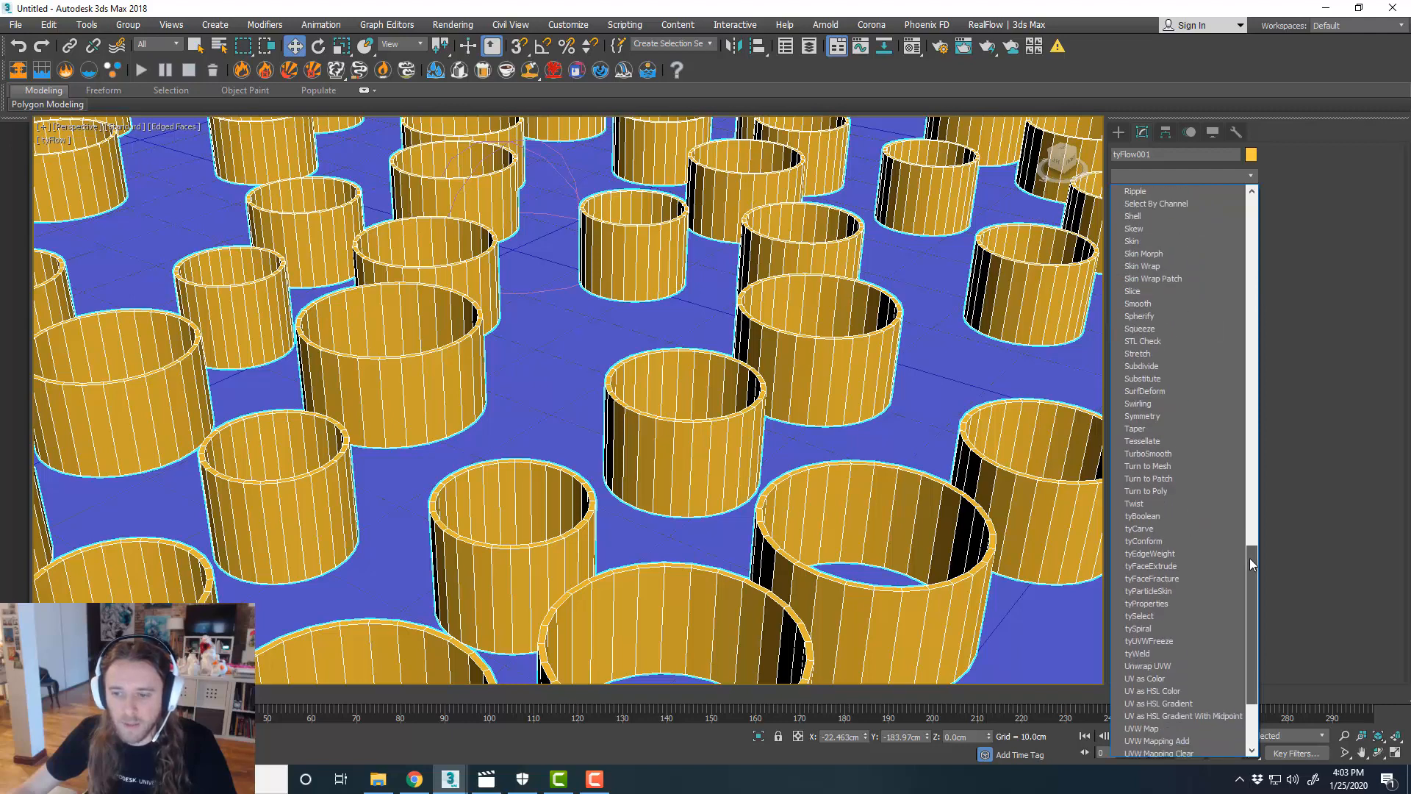
click(1192, 452)
middle_drag(641, 380, 722, 406)
scroll(518, 371, up, 3)
middle_drag(651, 377, 681, 398)
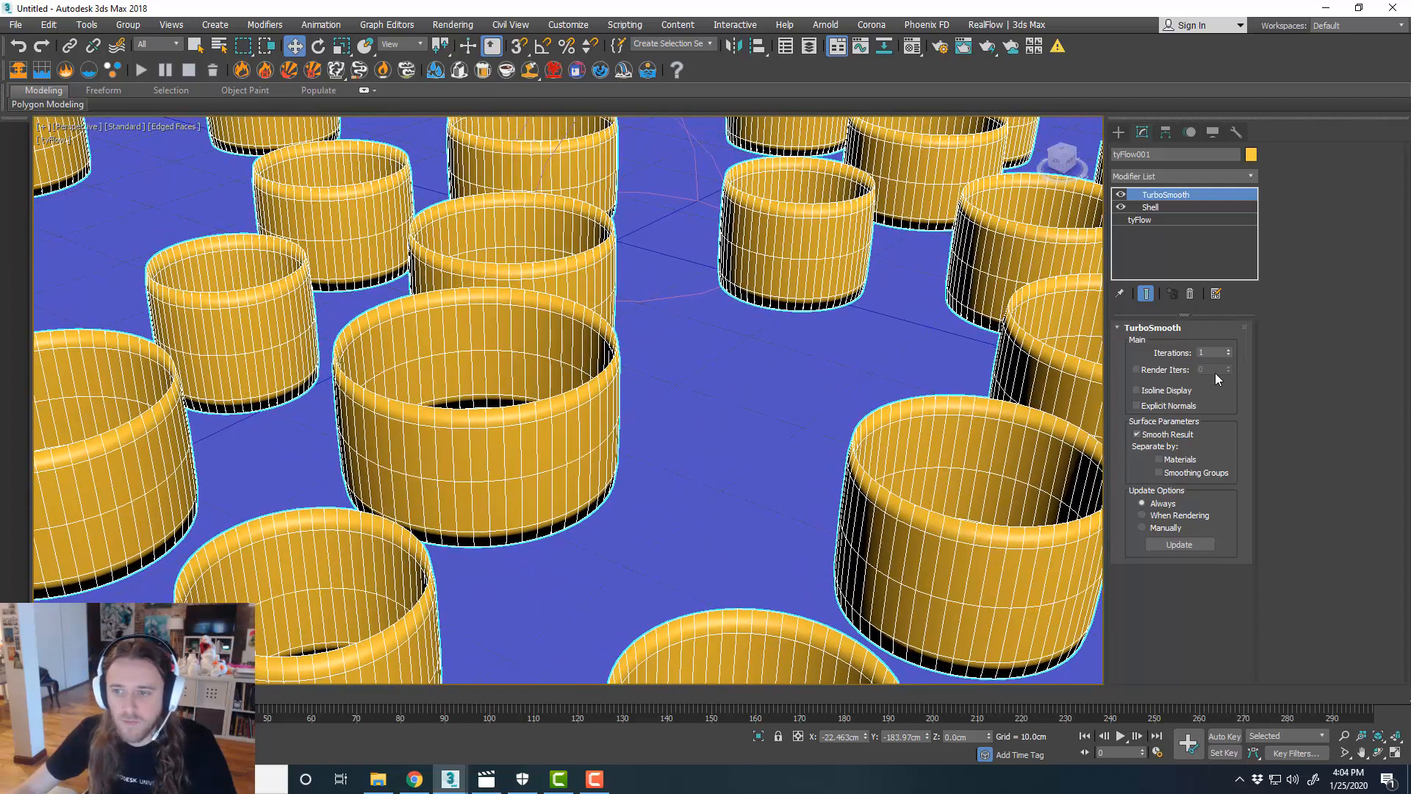
click(1229, 350)
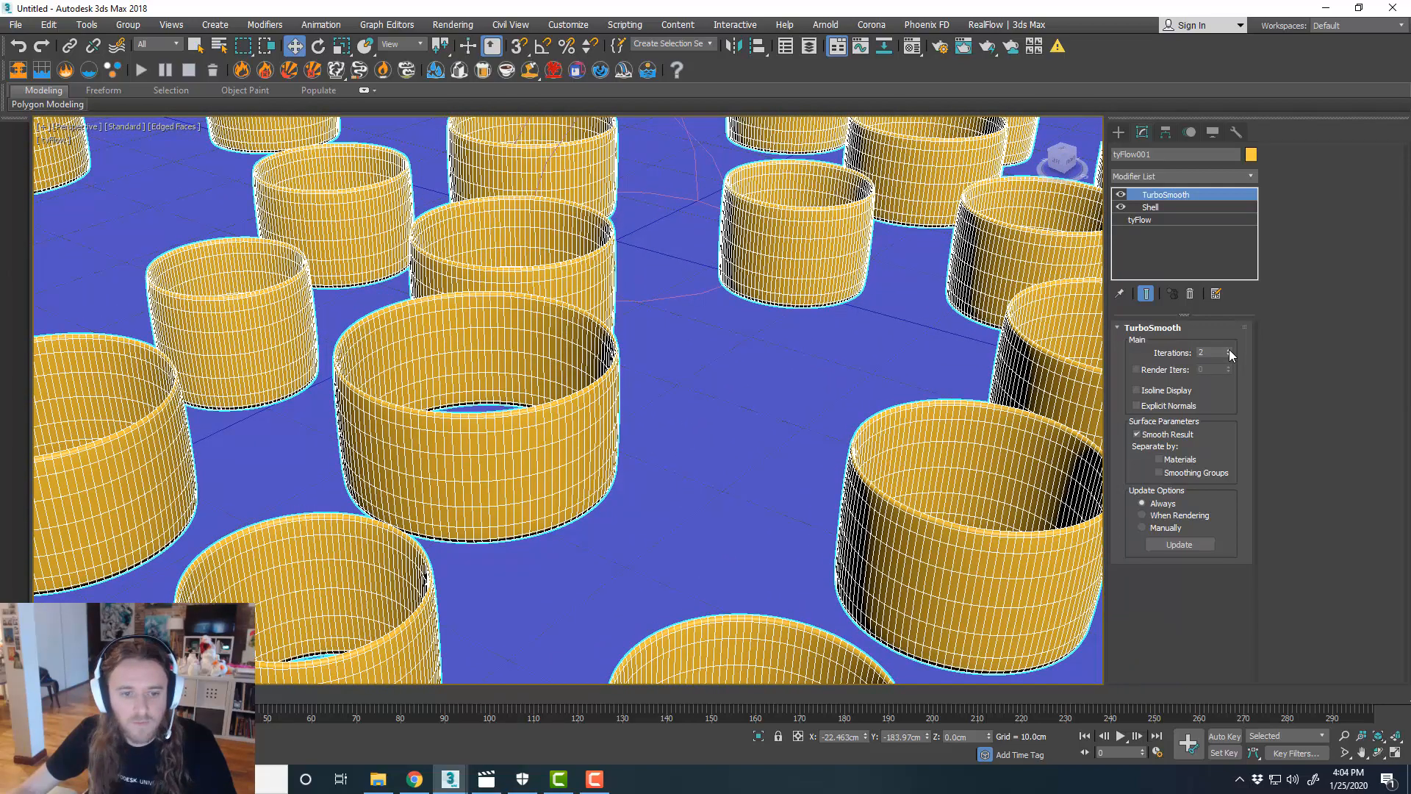
- Deselect the rings and turn off the Edged Faces display in the Perspective viewport
scroll(701, 370, down, 5)
alt+middle_drag(695, 372, 686, 373)
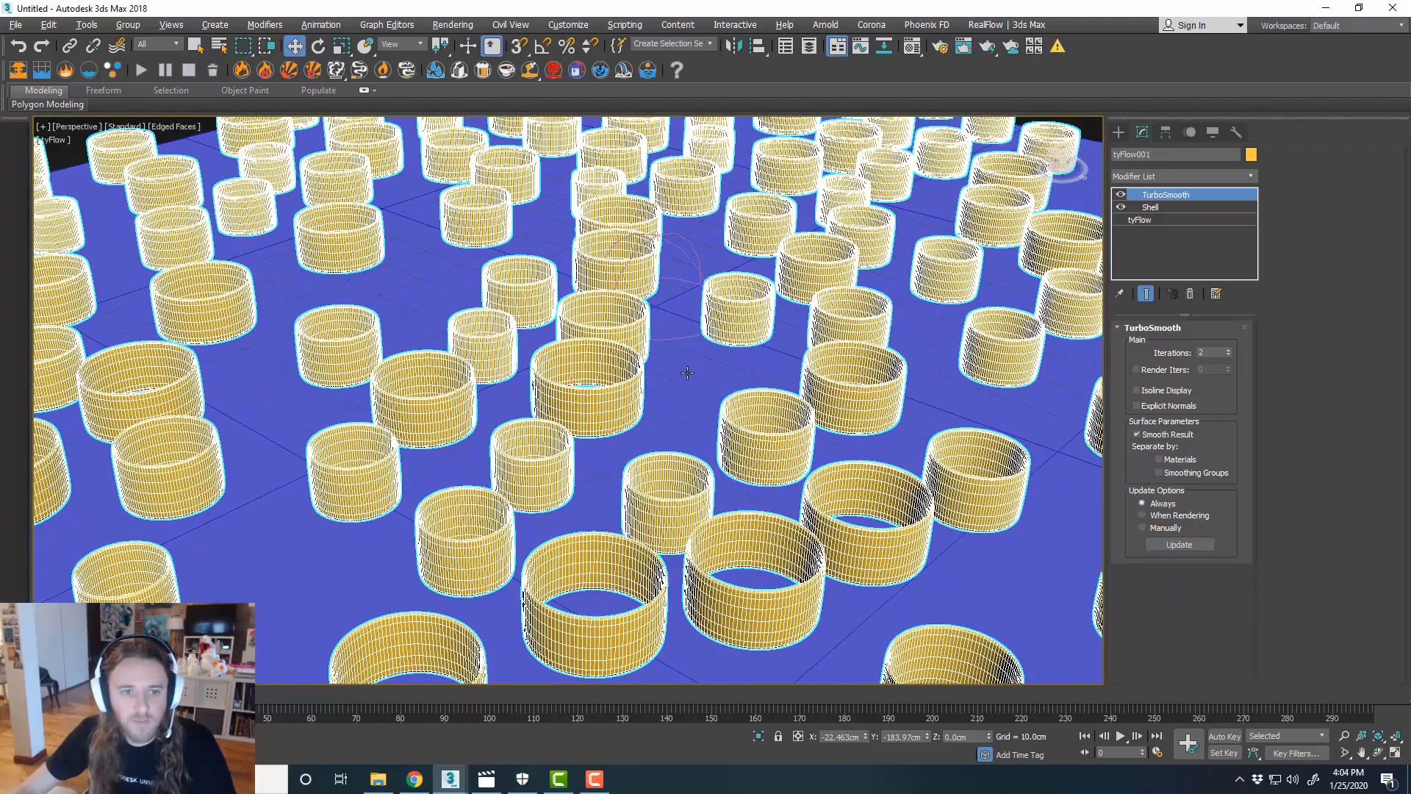
middle_drag(589, 331, 577, 347)
click(197, 139)
click(180, 128)
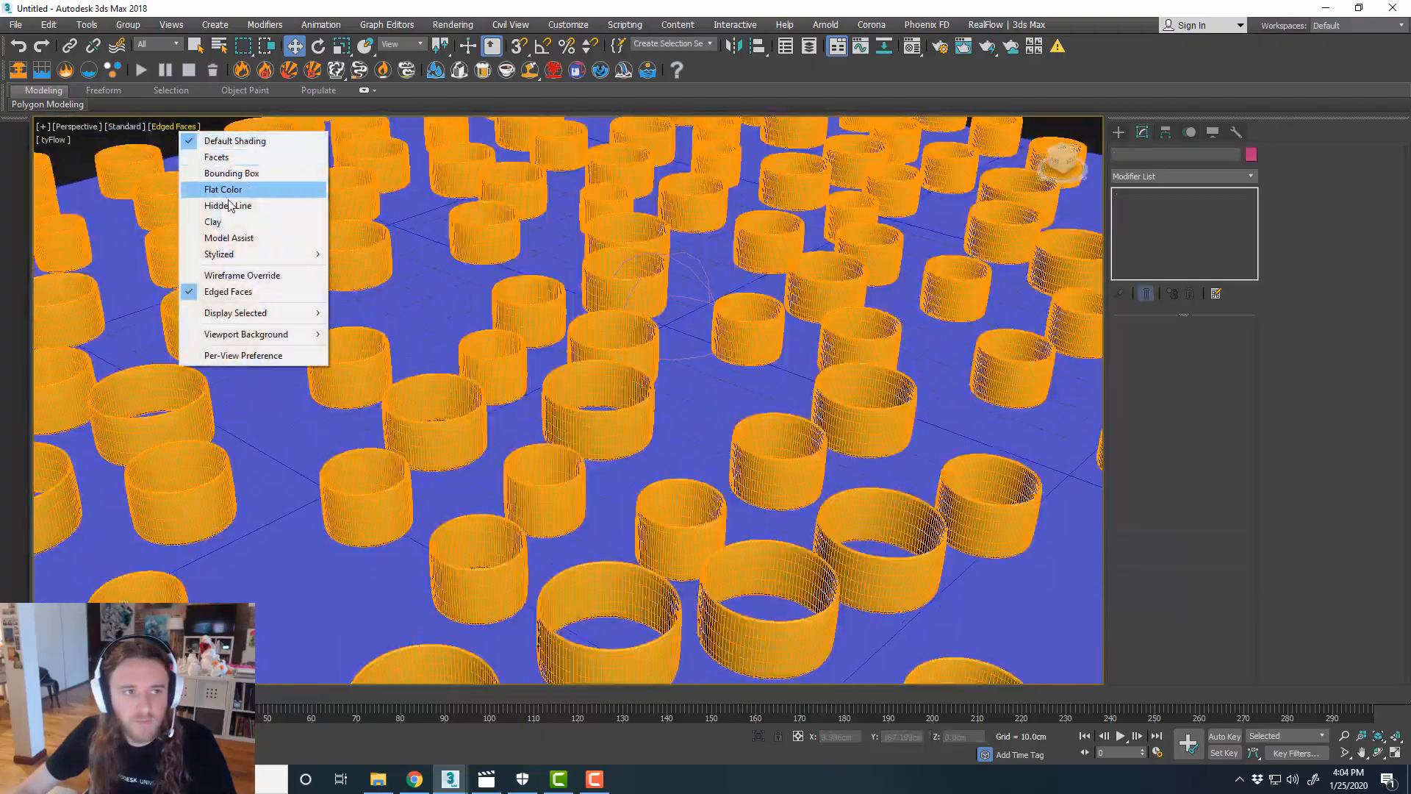
click(244, 293)
- Examine the smoothed rings in the Perspective viewport from several distances and angles
mouse_move(676, 345)
middle_down()
mouse_move(643, 318)
mouse_move(646, 303)
mouse_move(655, 331)
middle_up()
scroll(644, 315, up, 5)
scroll(646, 307, down, 5)
scroll(655, 296, up, 3)
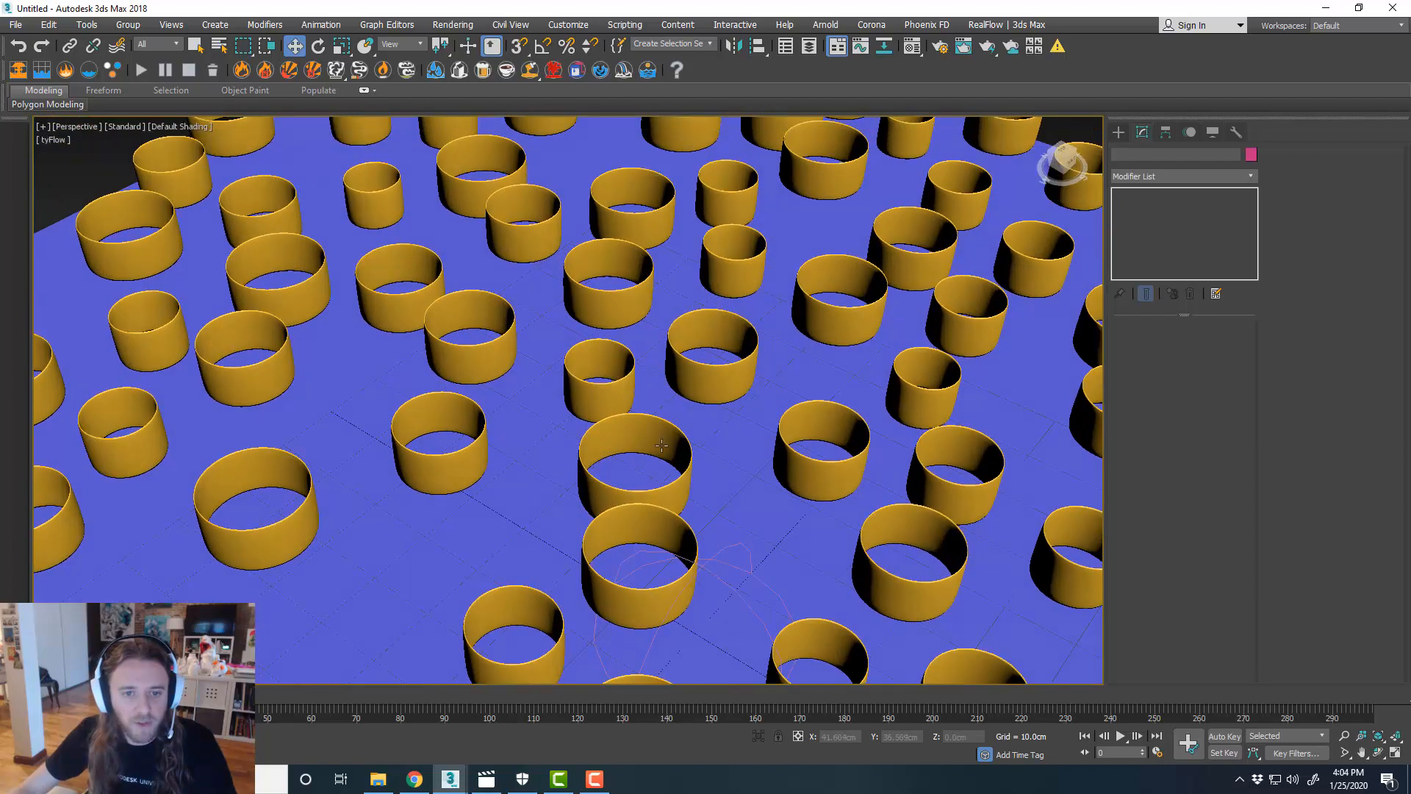
scroll(663, 471, up, 5)
scroll(664, 478, up, 2)
scroll(691, 441, down, 10)
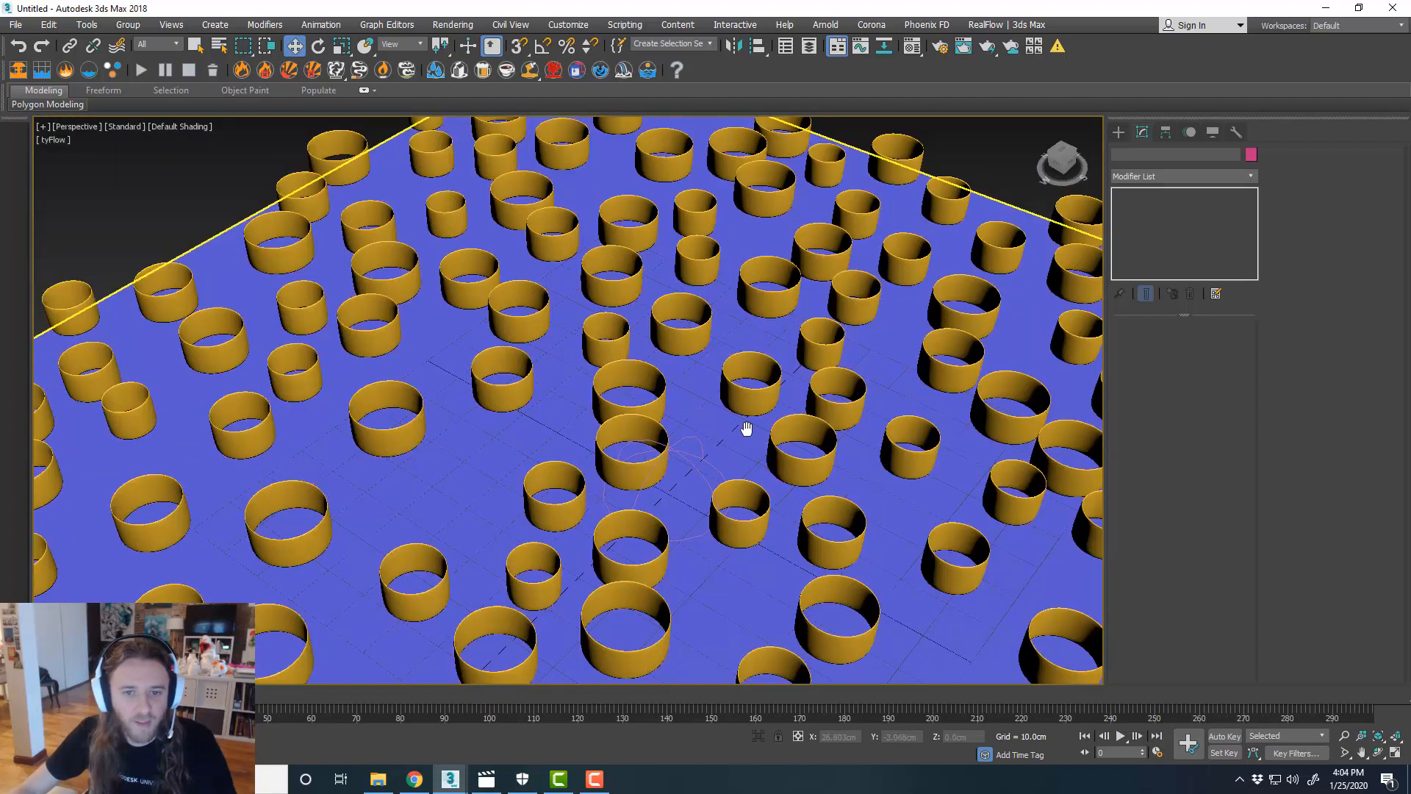
key(alt+w)
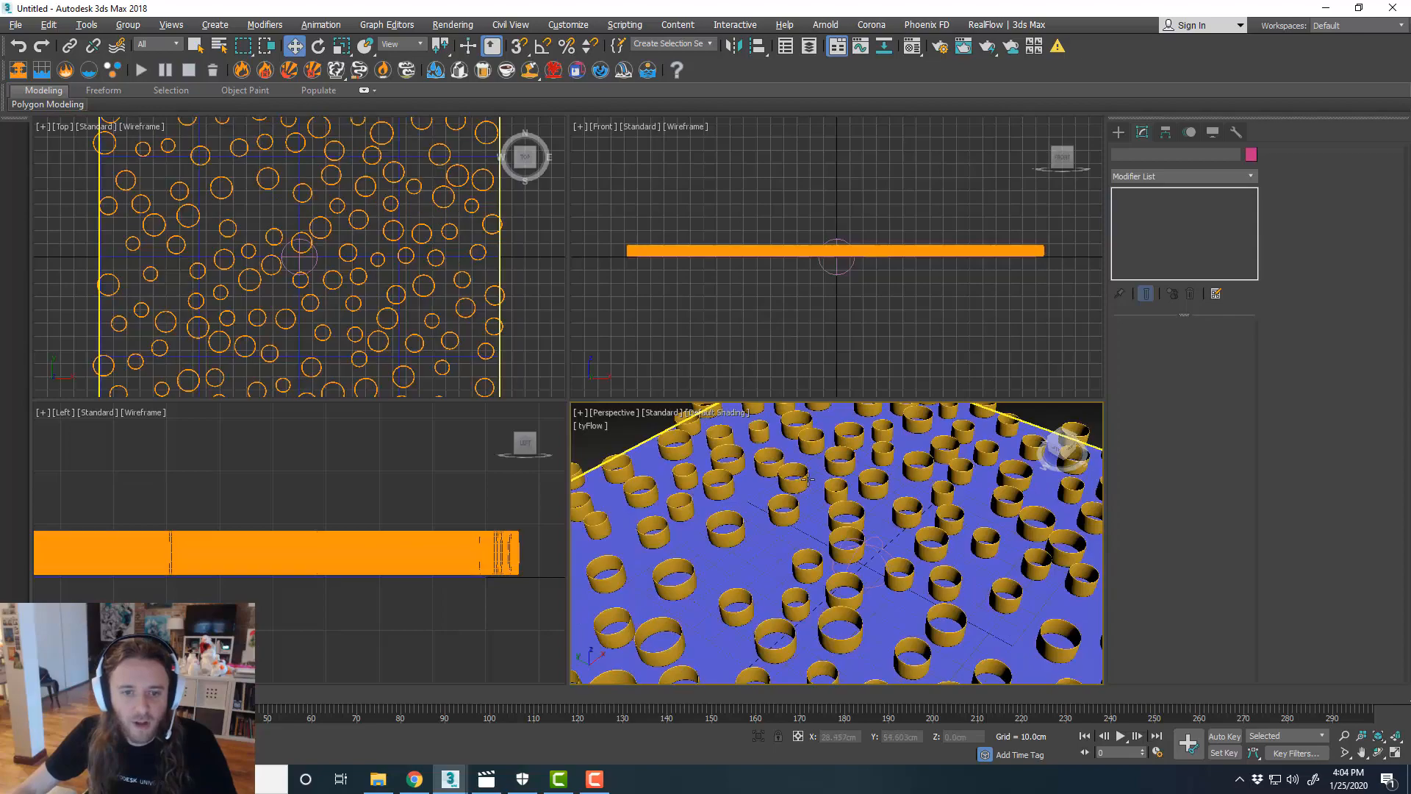
key(alt+w)
scroll(601, 332, up, 6)
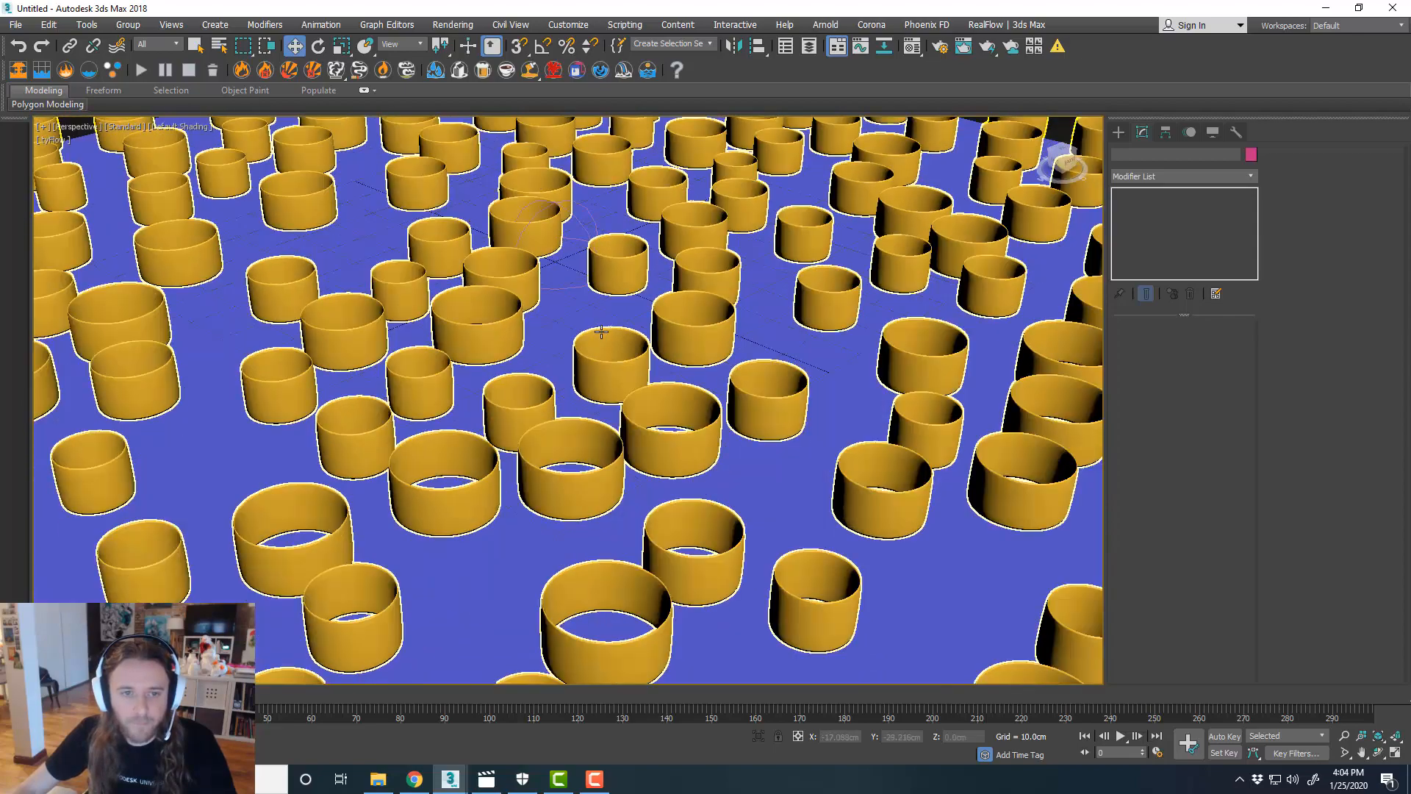
middle_drag(601, 332, 653, 371)
middle_drag(790, 391, 616, 384)
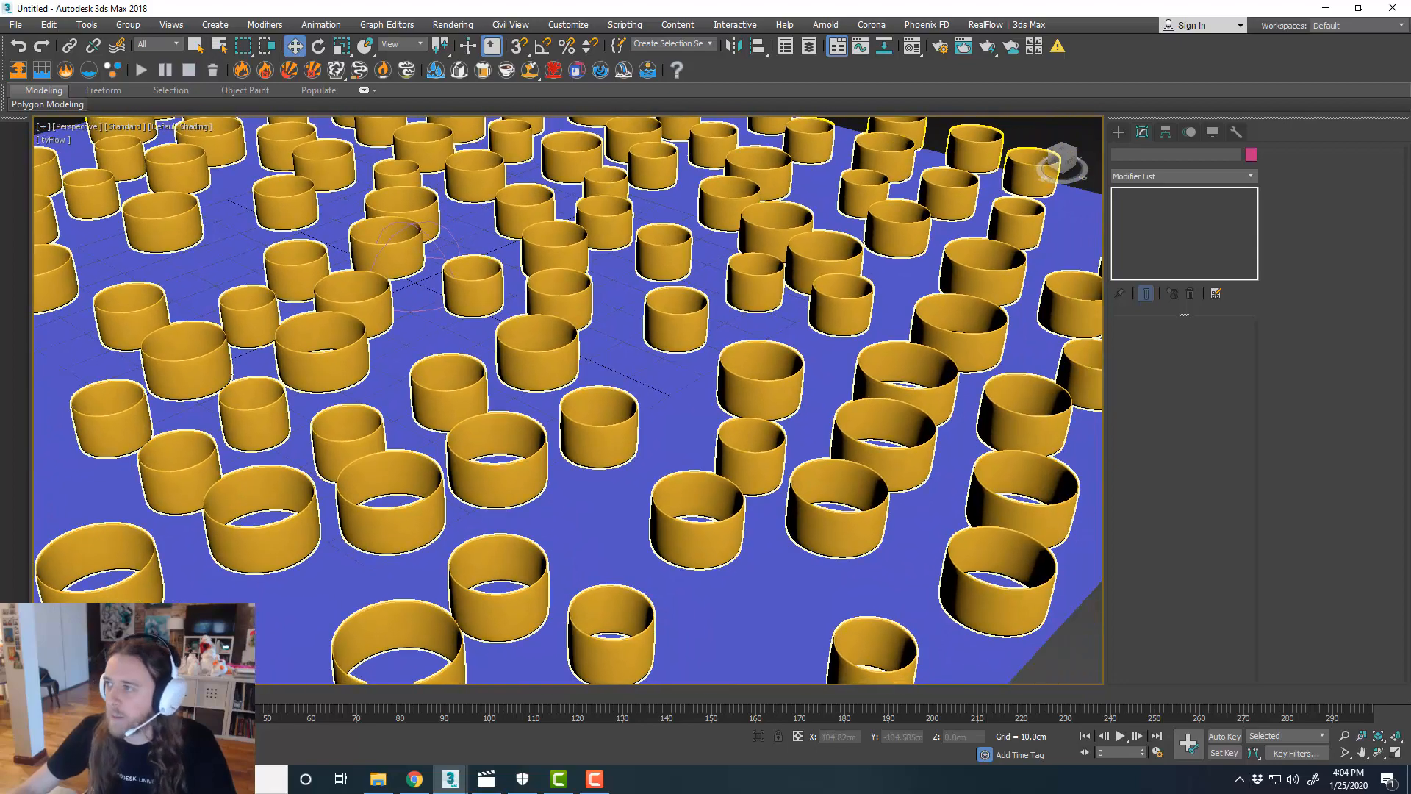
- Select the tyFlow rings and disable their TurboSmooth modifier in the stack
click(810, 256)
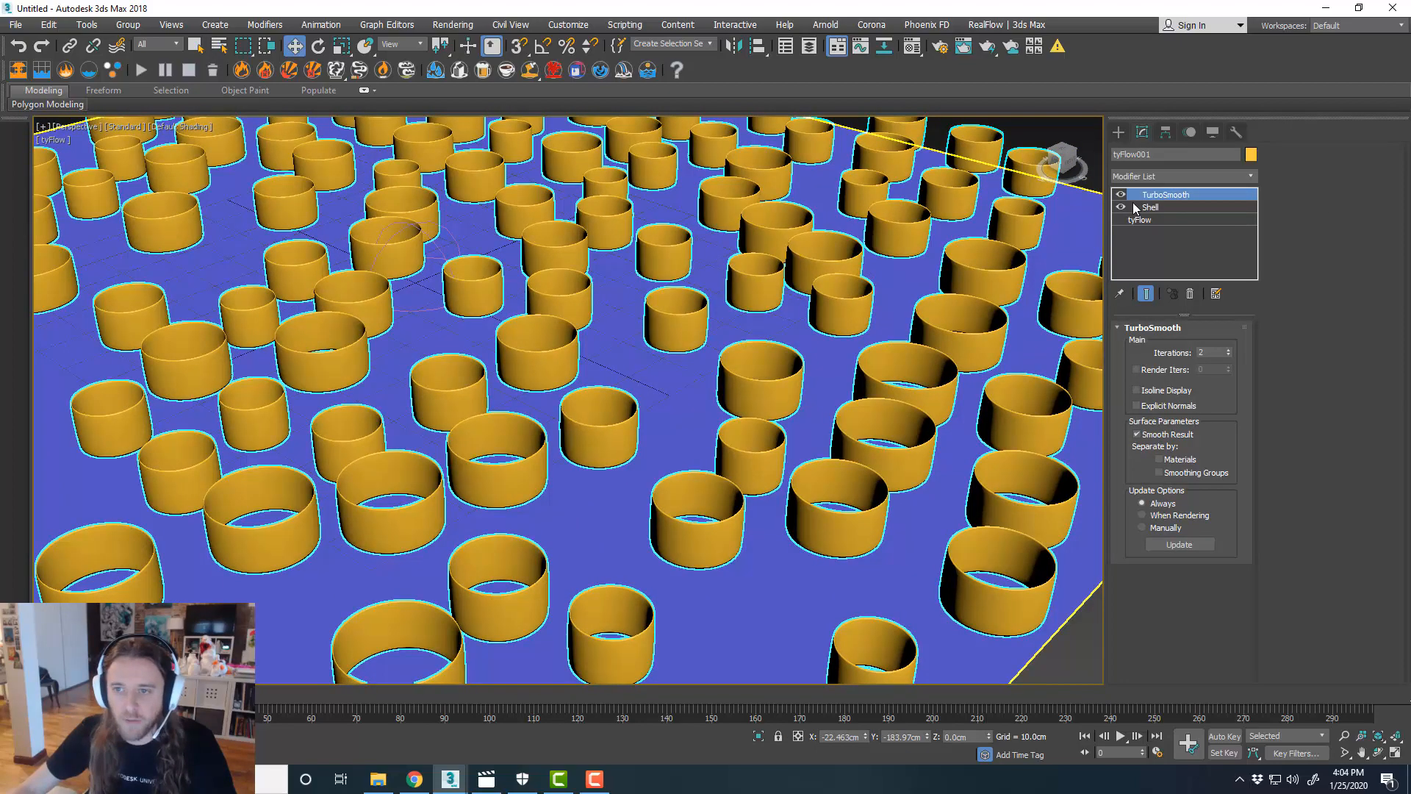
click(1123, 194)
middle_drag(885, 321, 888, 328)
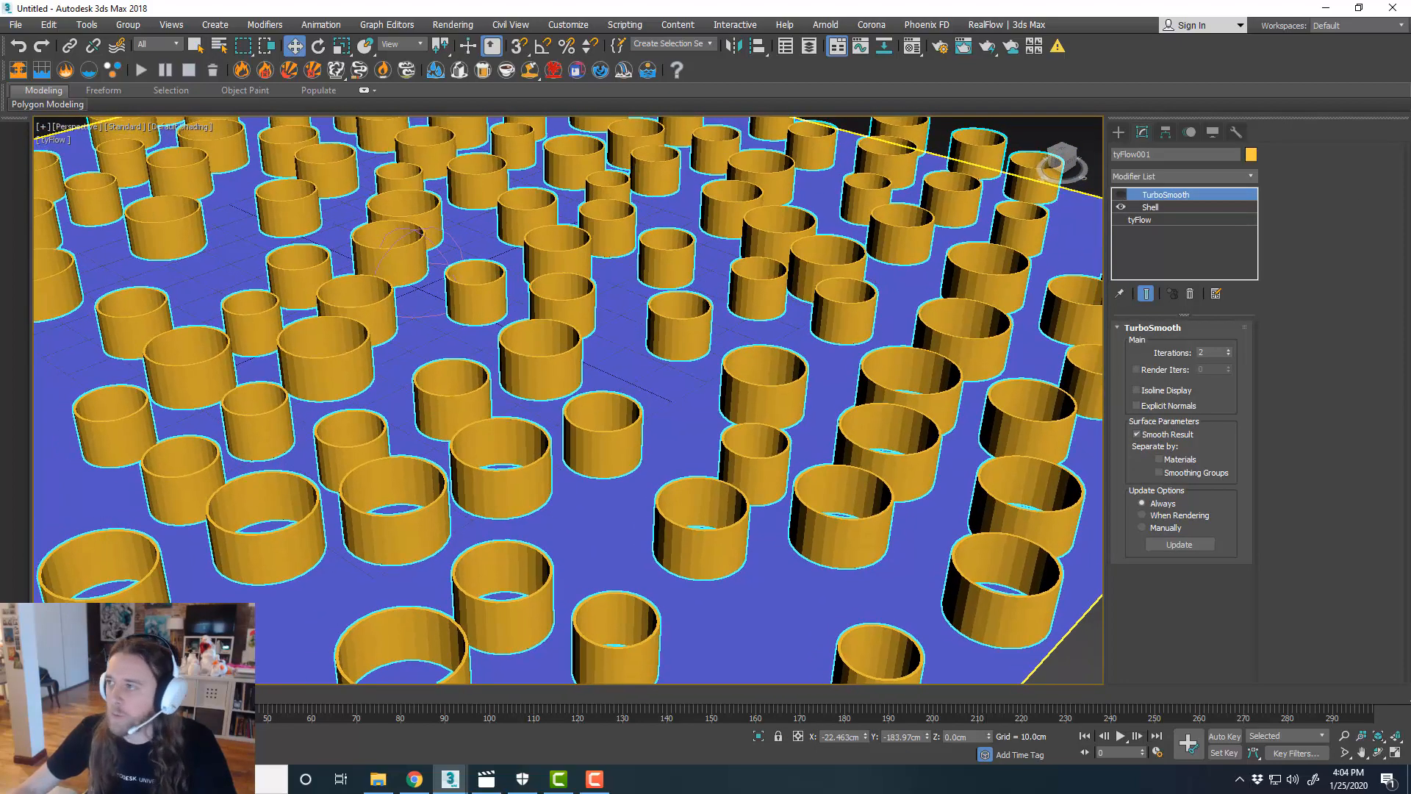
- Bring the tyFlow editor back over the viewport and show the Material ID operator's settings
drag(1410, 110, 792, 28)
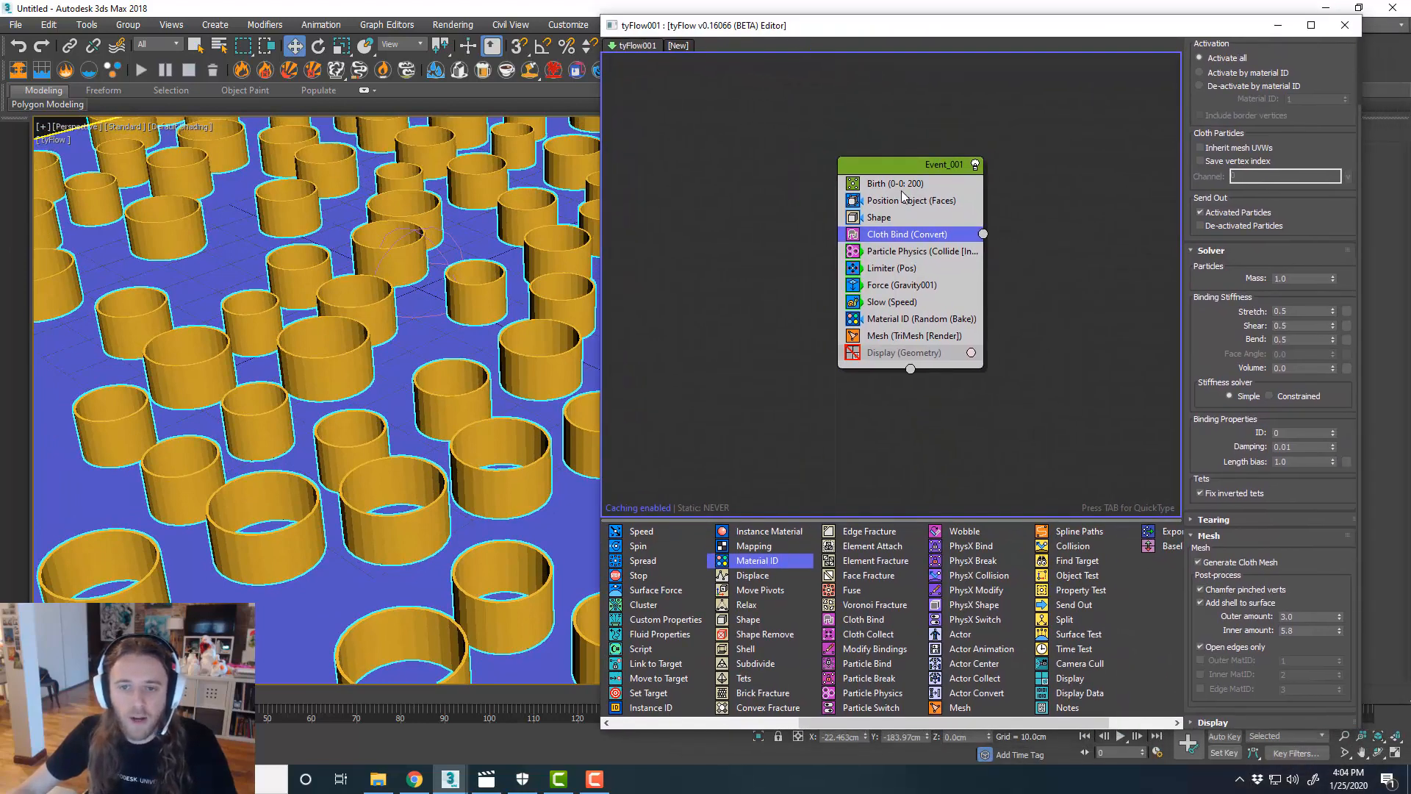
click(987, 320)
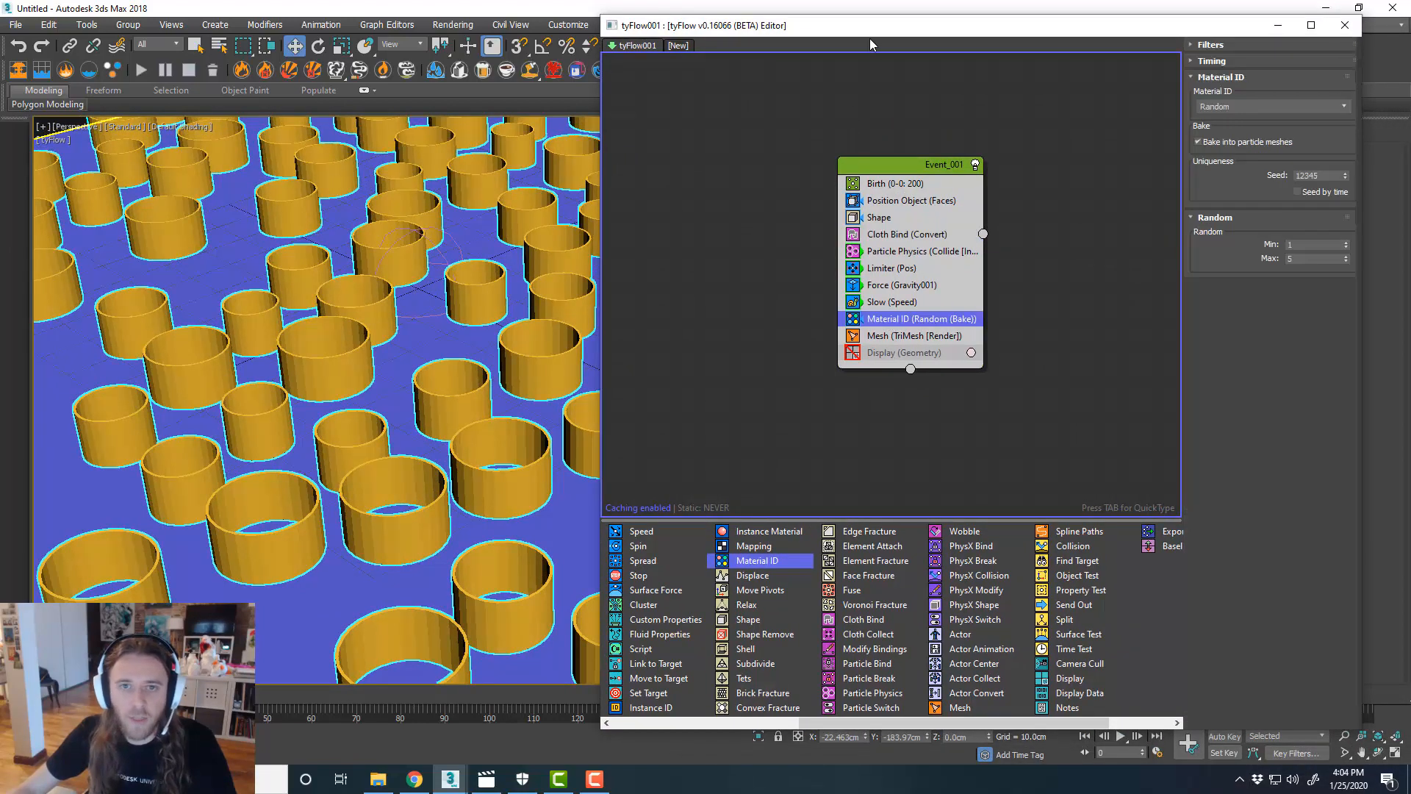
drag(866, 33, 896, 112)
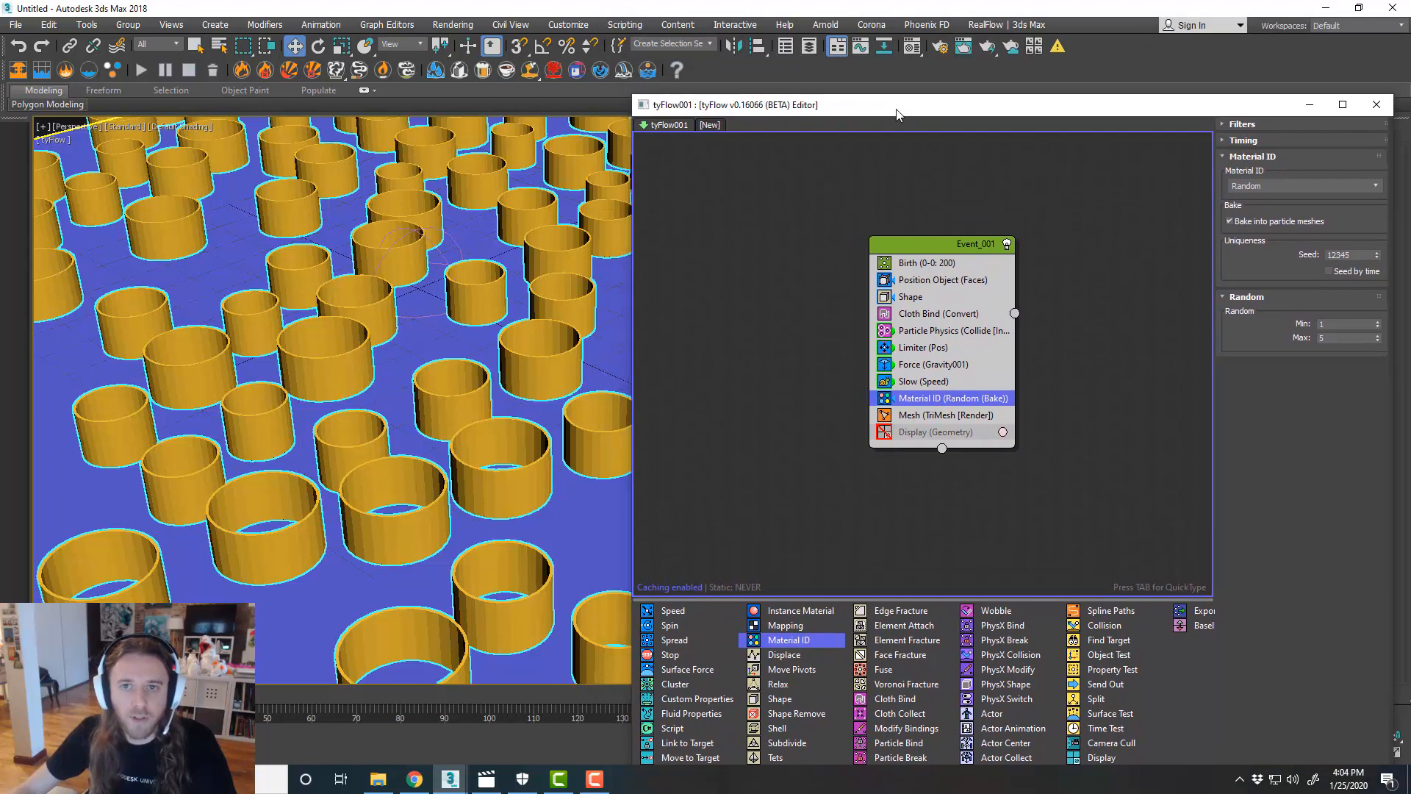
- Open the Material Editor and Render Setup, and switch the renderer to FStormRender v1.3.0d
click(913, 47)
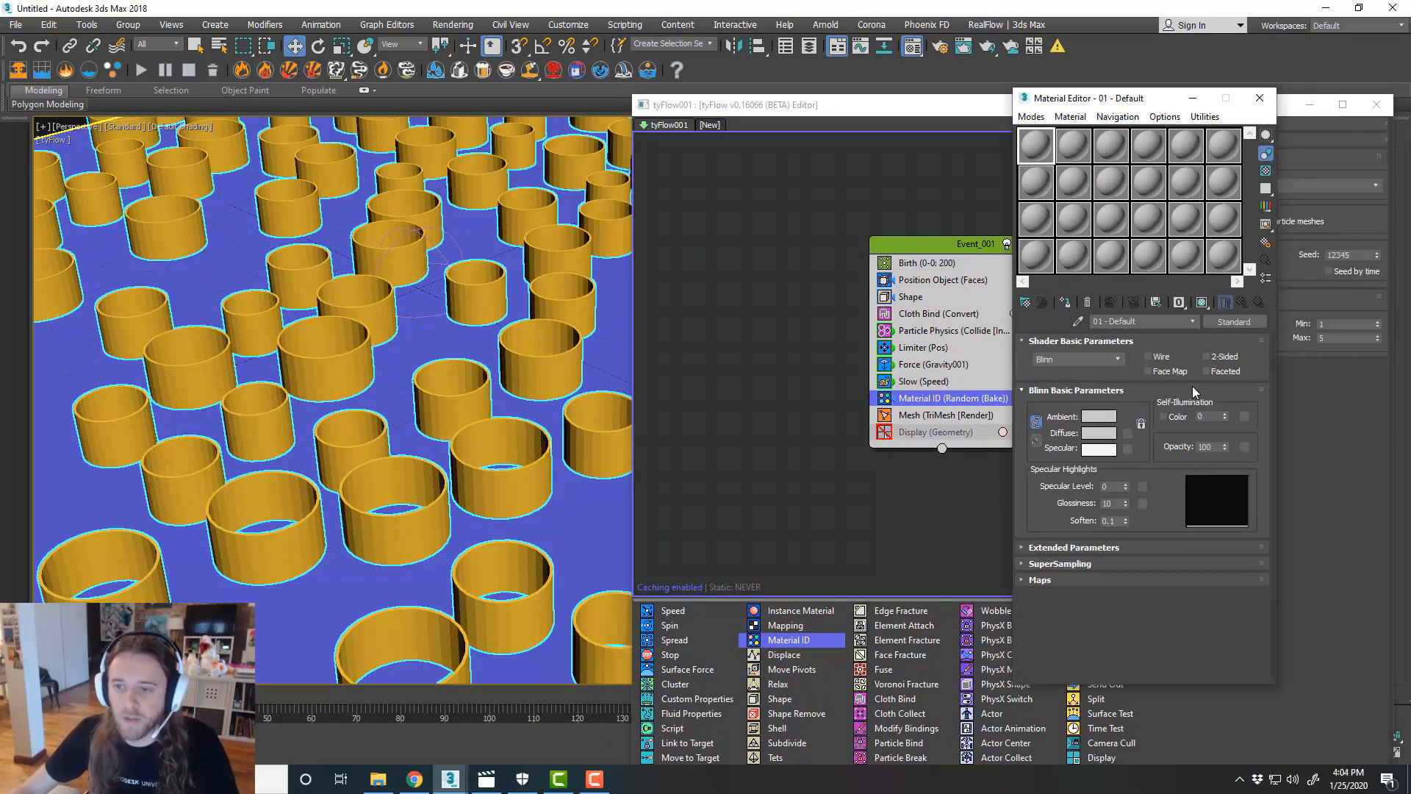
click(940, 49)
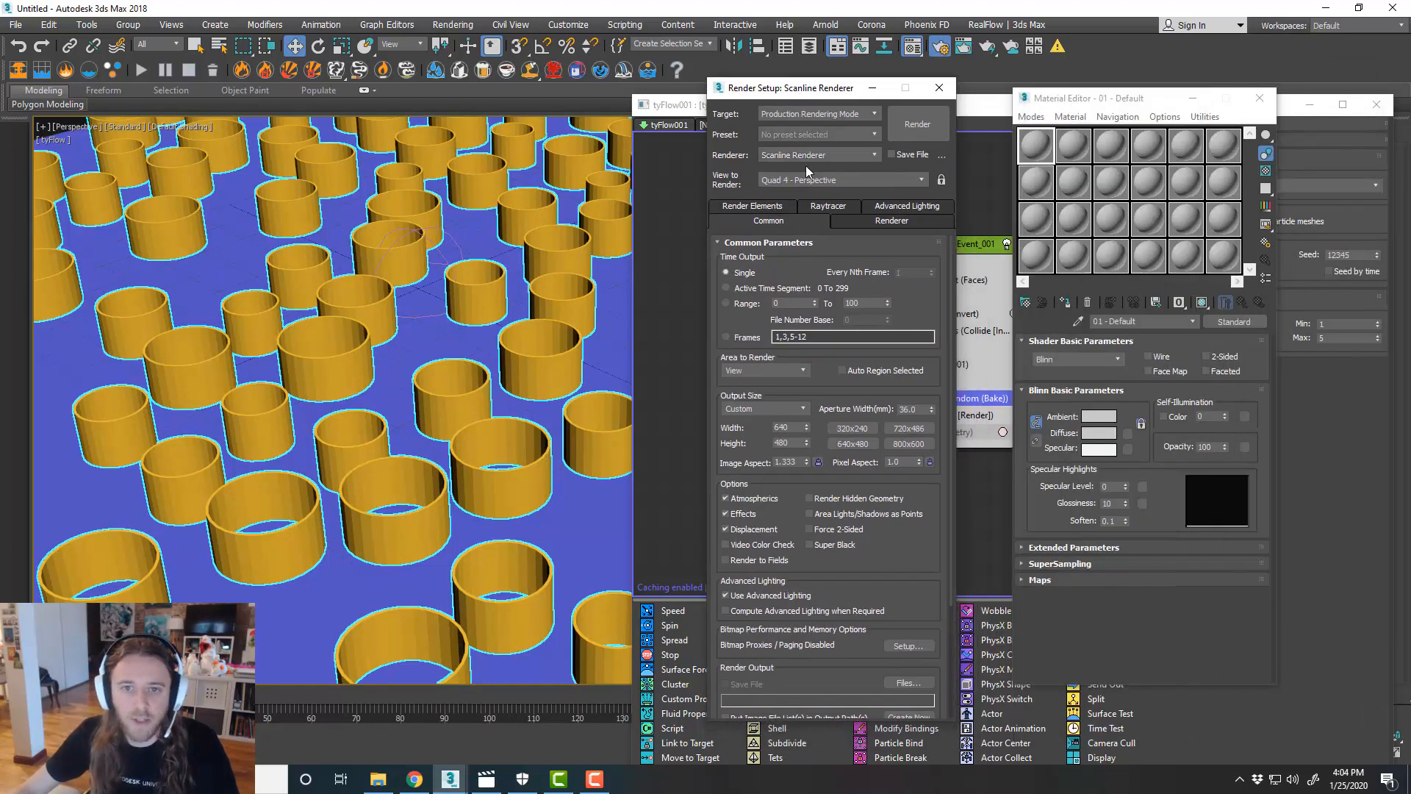
click(819, 156)
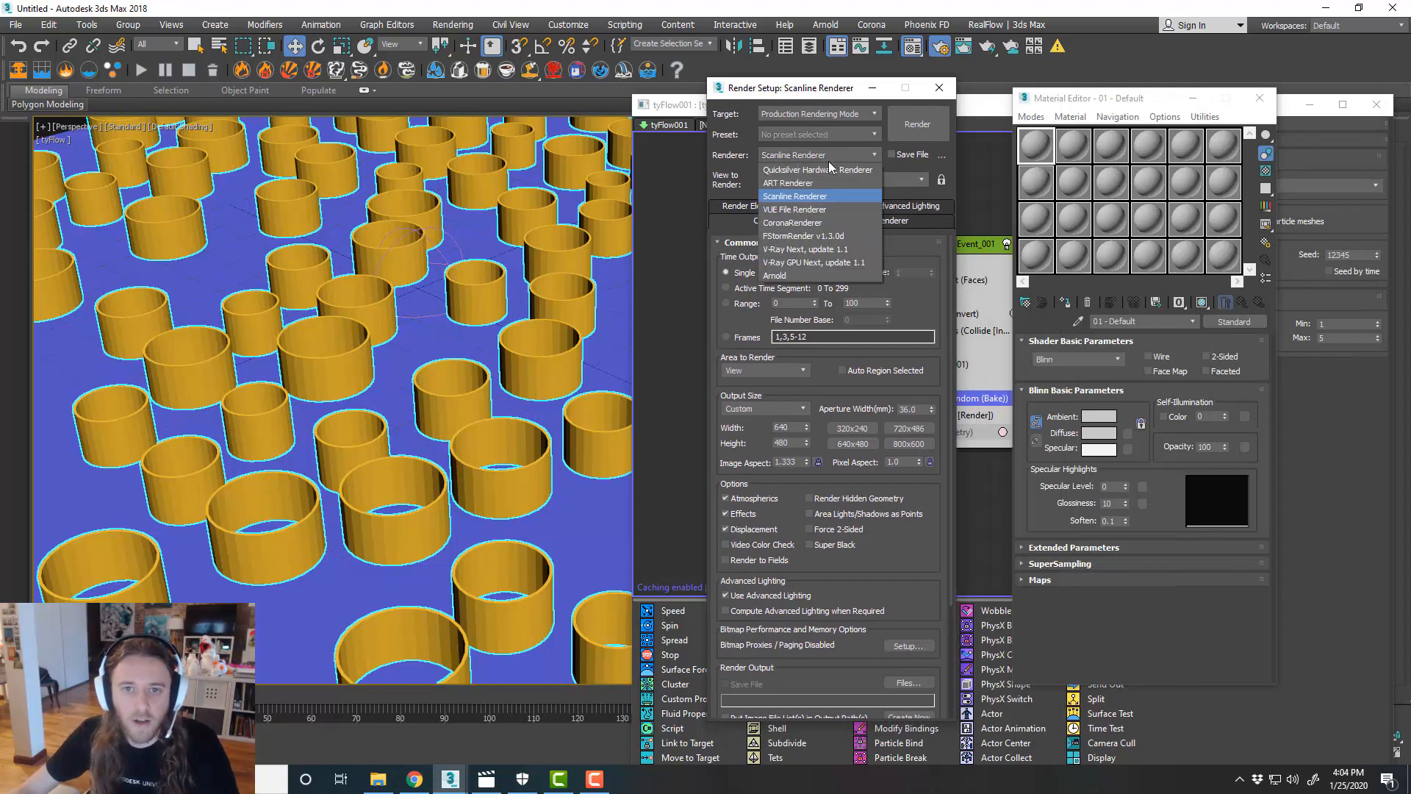
click(816, 236)
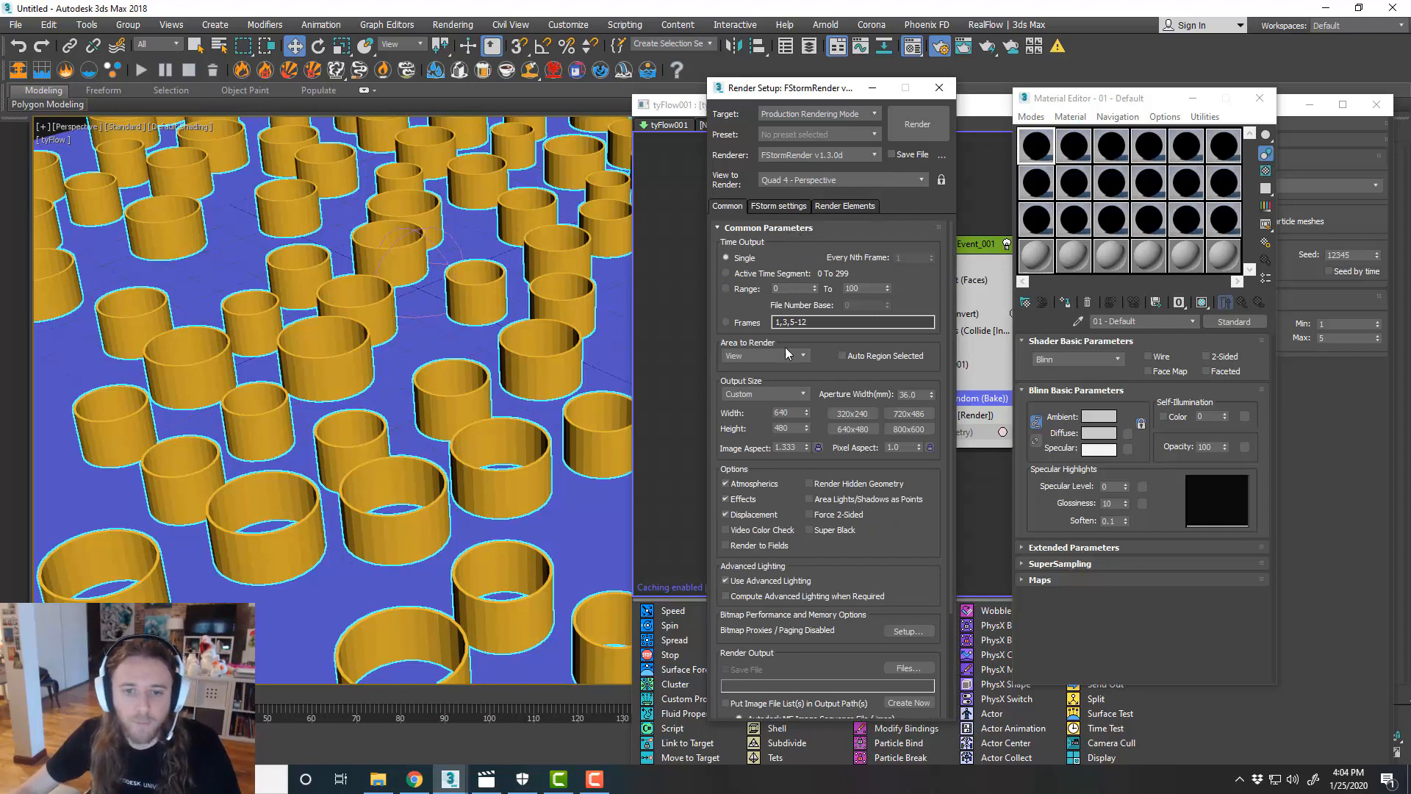
- Set the render output size to 1080 by 1080 pixels
double_click(785, 411)
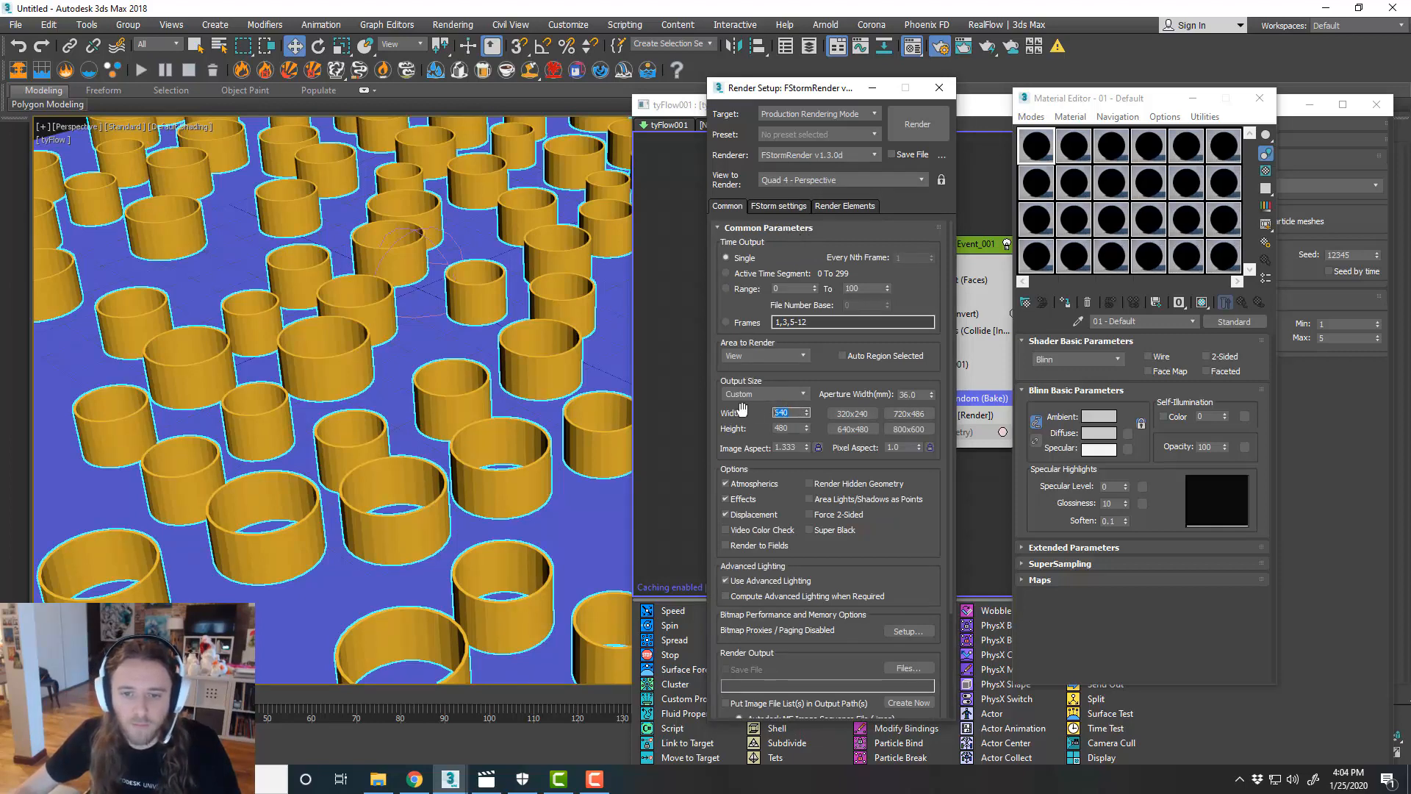
text(1080)
key(Tab)
text(1080)
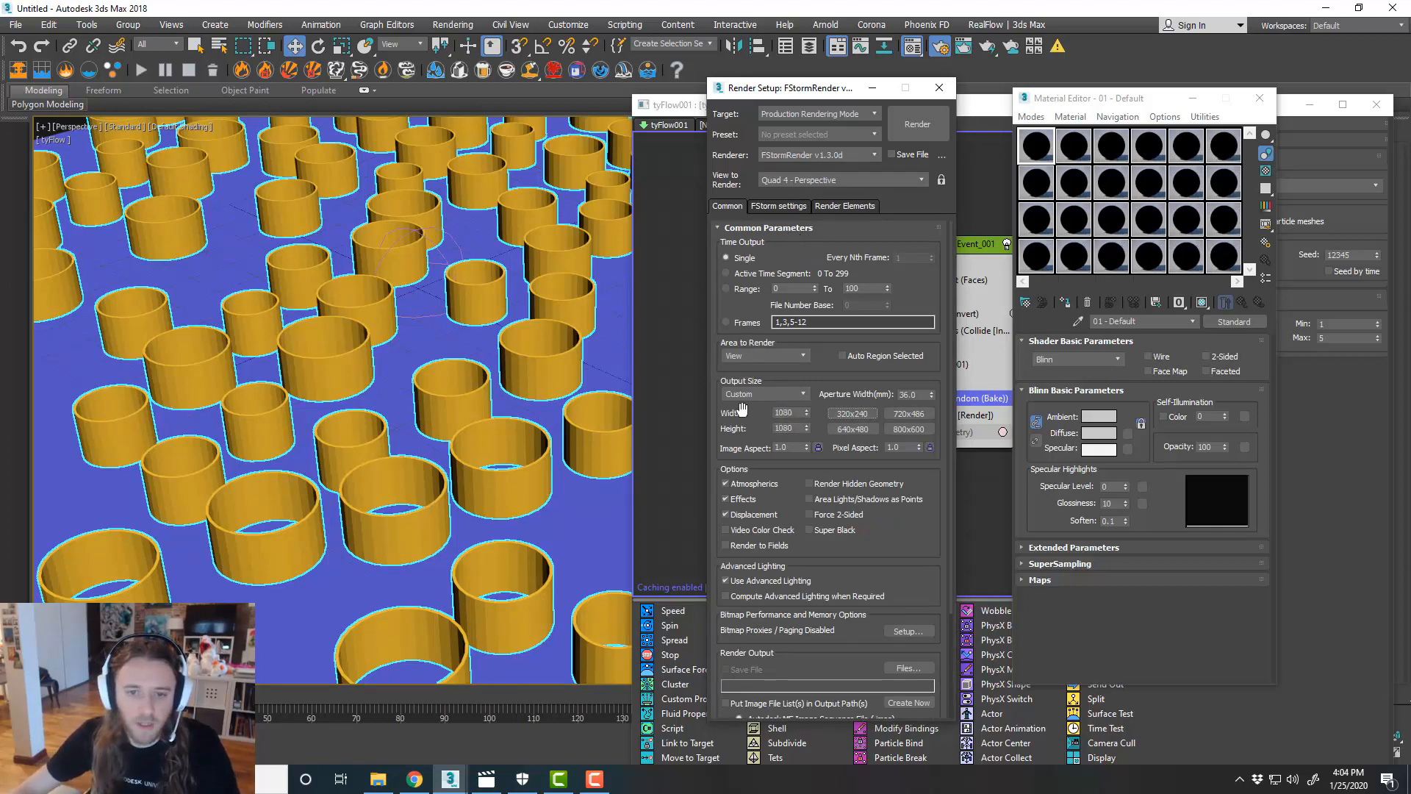
- Set FStorm's kernel settings to 12 light samples, a max depth of 24 and a noise threshold of 0.001
click(806, 207)
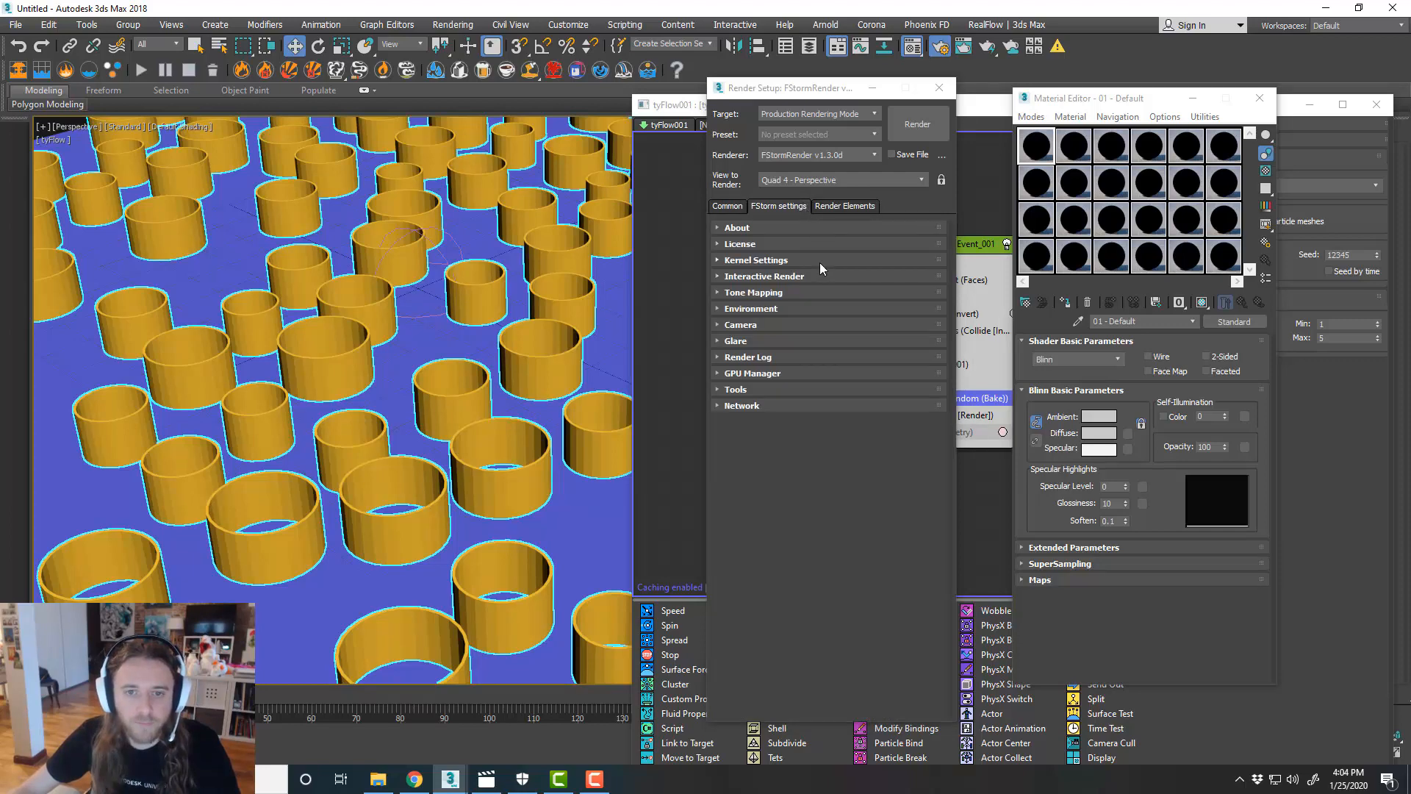
click(756, 260)
double_click(793, 323)
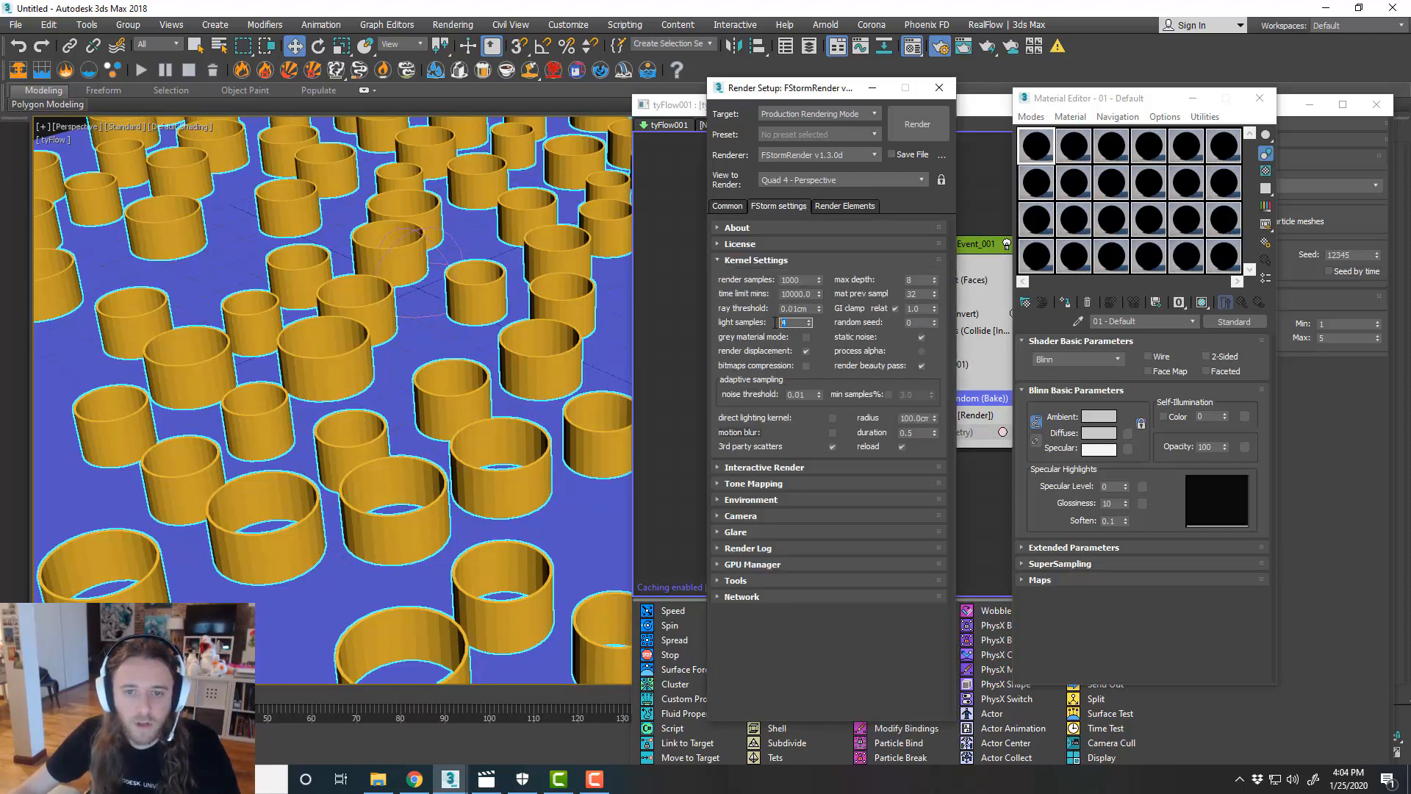
double_click(913, 280)
text(24)
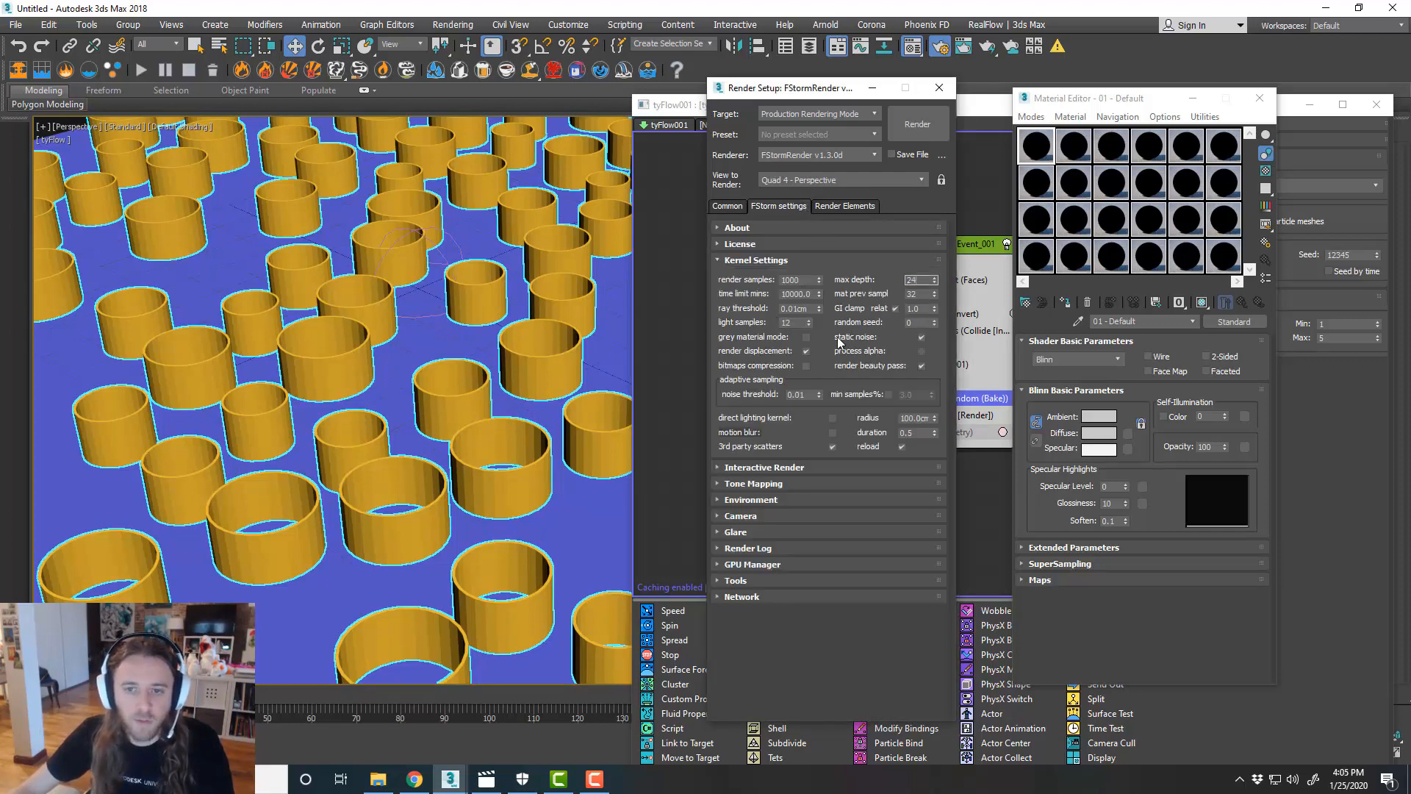
double_click(801, 395)
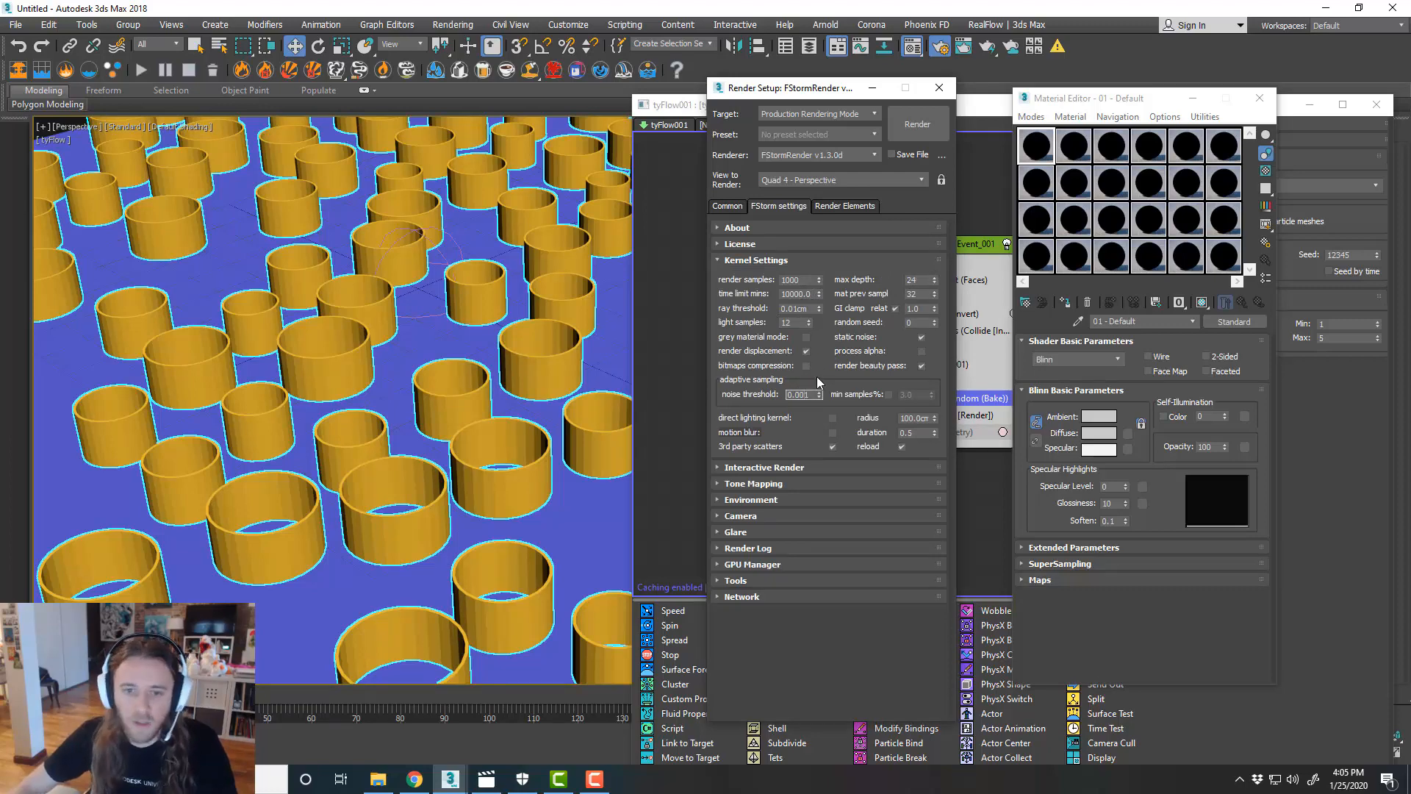
key(Return)
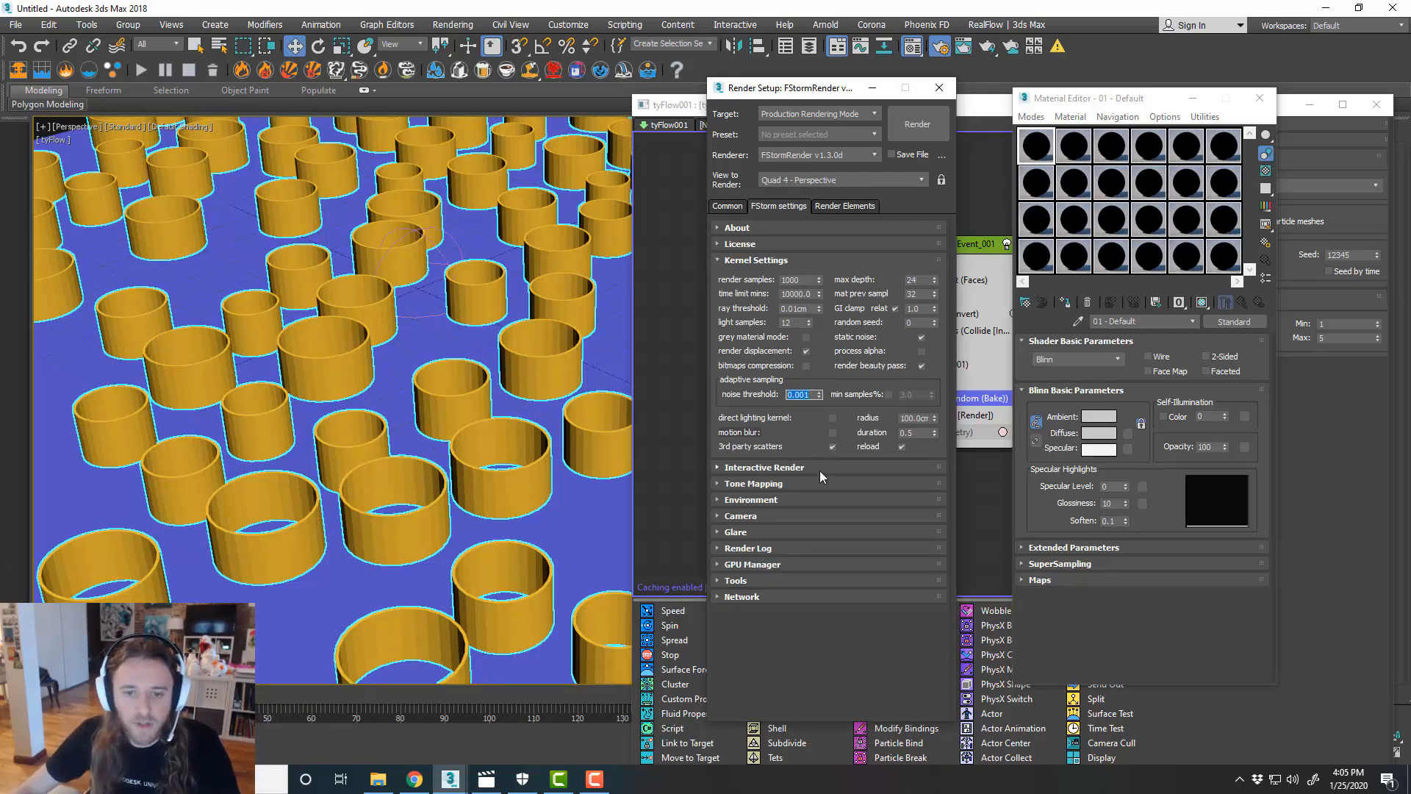
- Convert the scene to FStorm with the FStorm scene converter
click(819, 501)
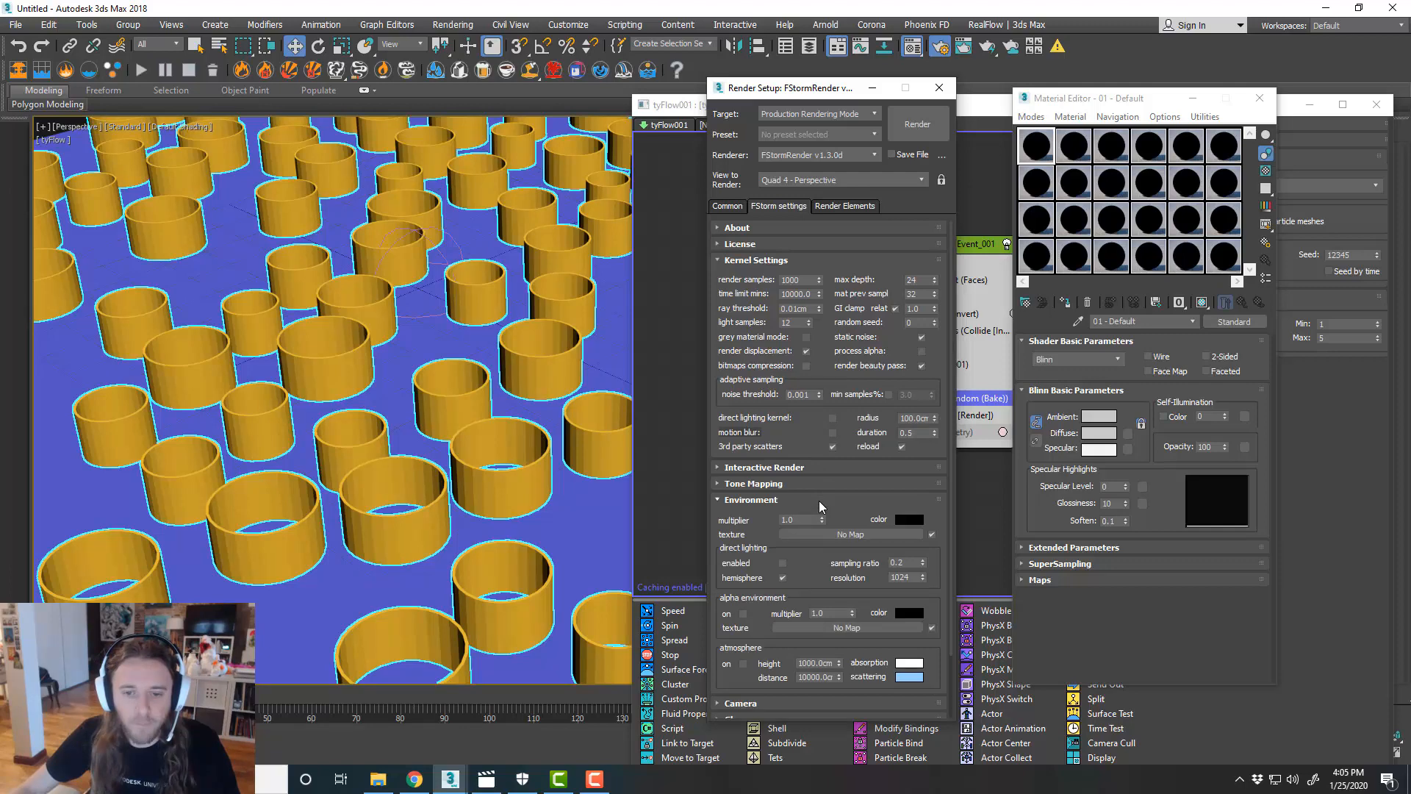
click(819, 500)
click(817, 580)
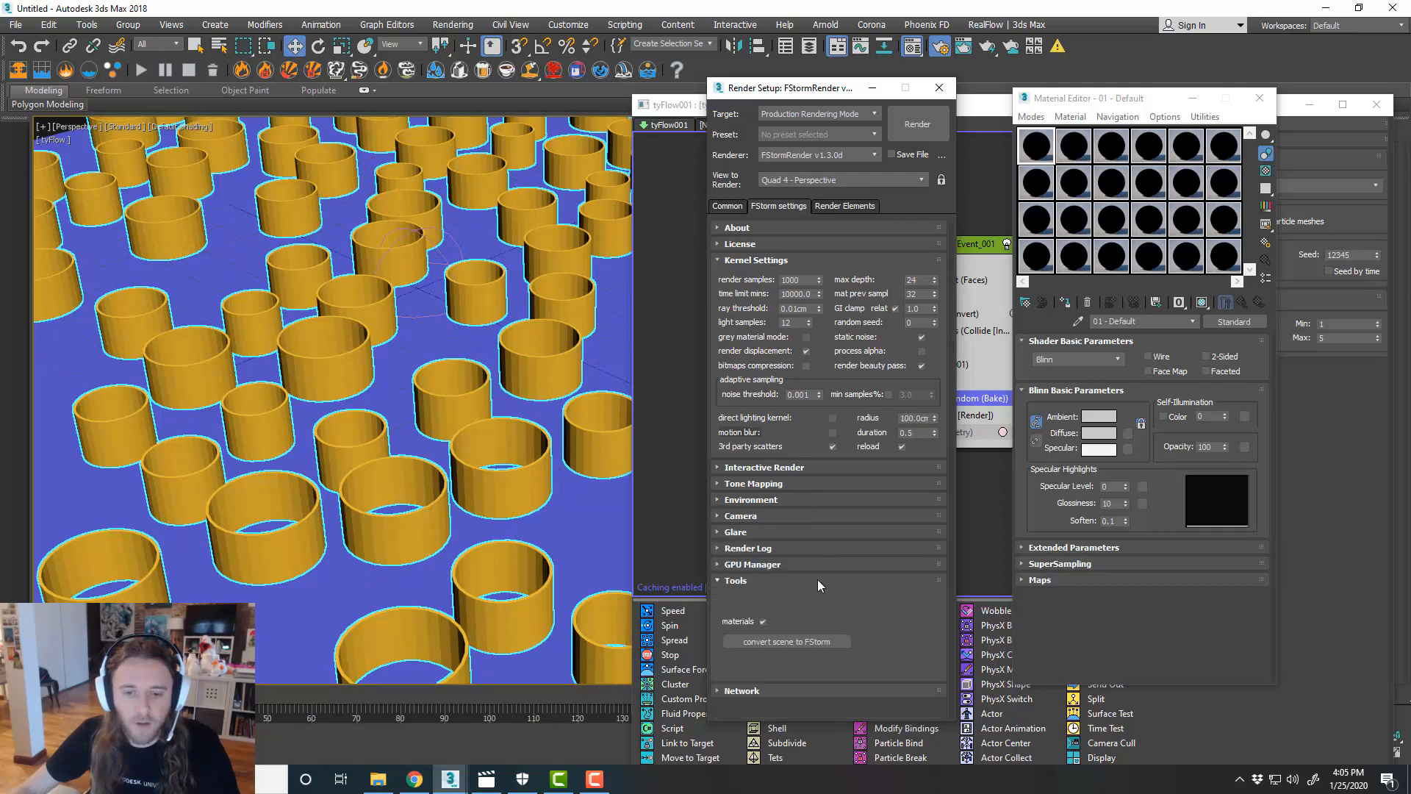
click(823, 642)
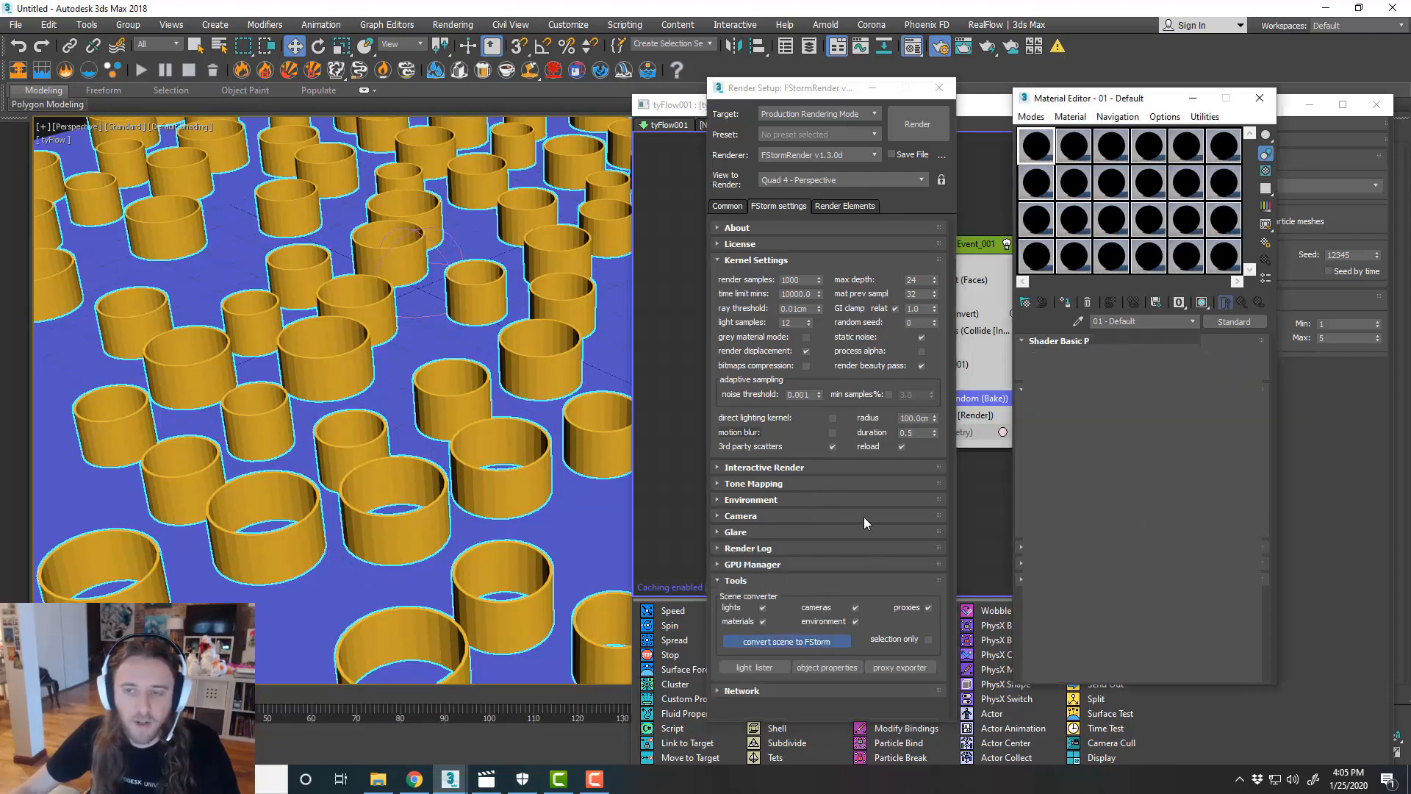
click(786, 580)
- Assign an FStormBitmap as the FStorm environment texture and place that map in the first sample slot of the Material Editor's fourth row
click(823, 498)
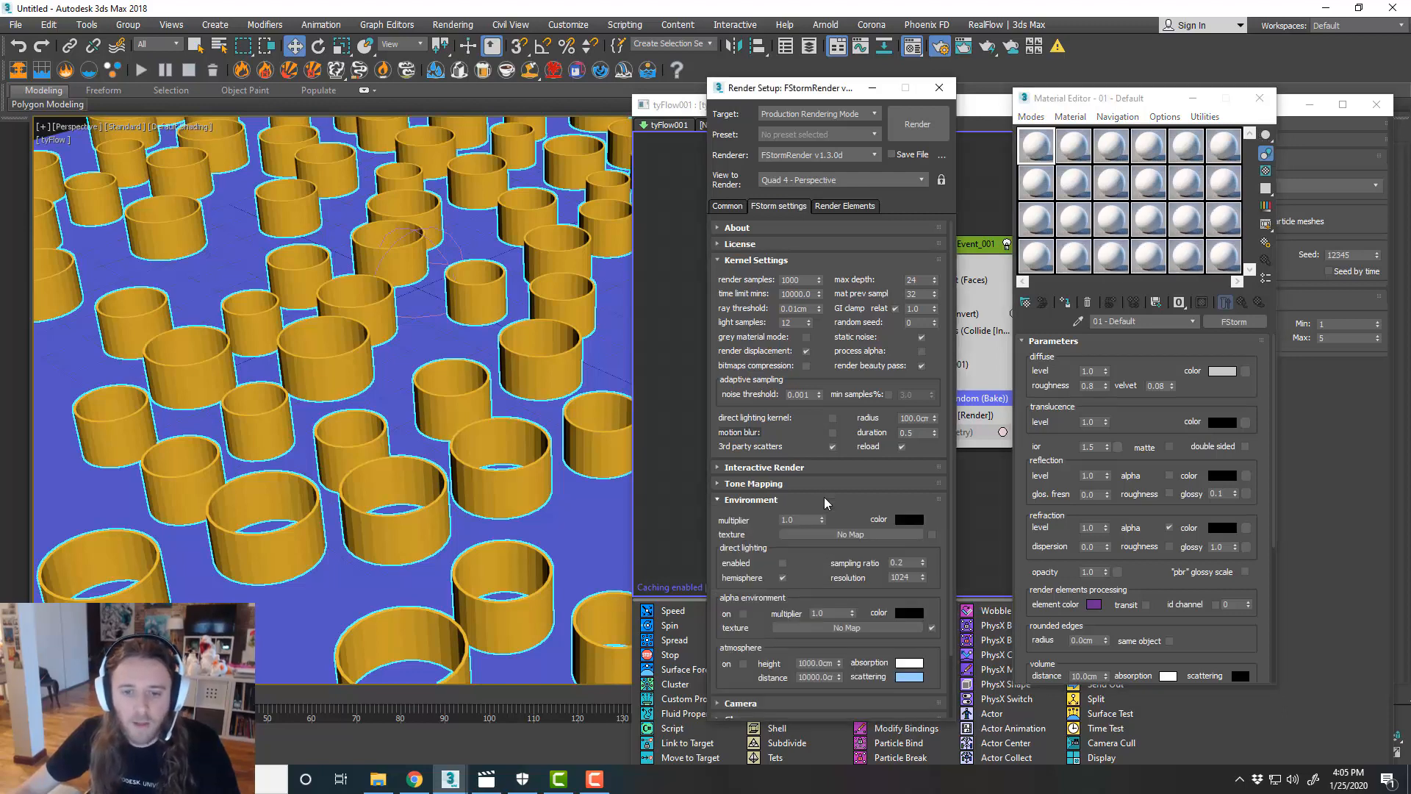
click(874, 532)
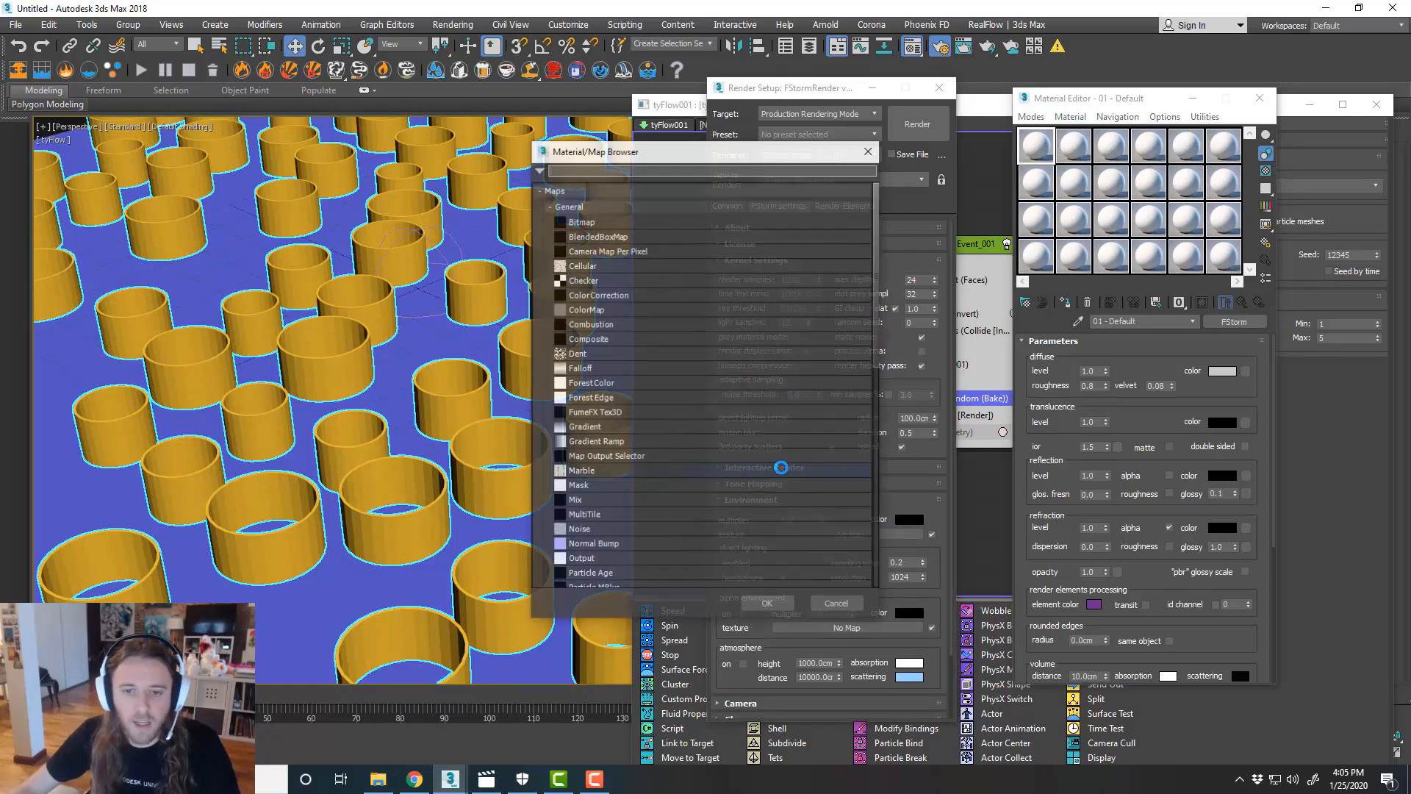
click(619, 205)
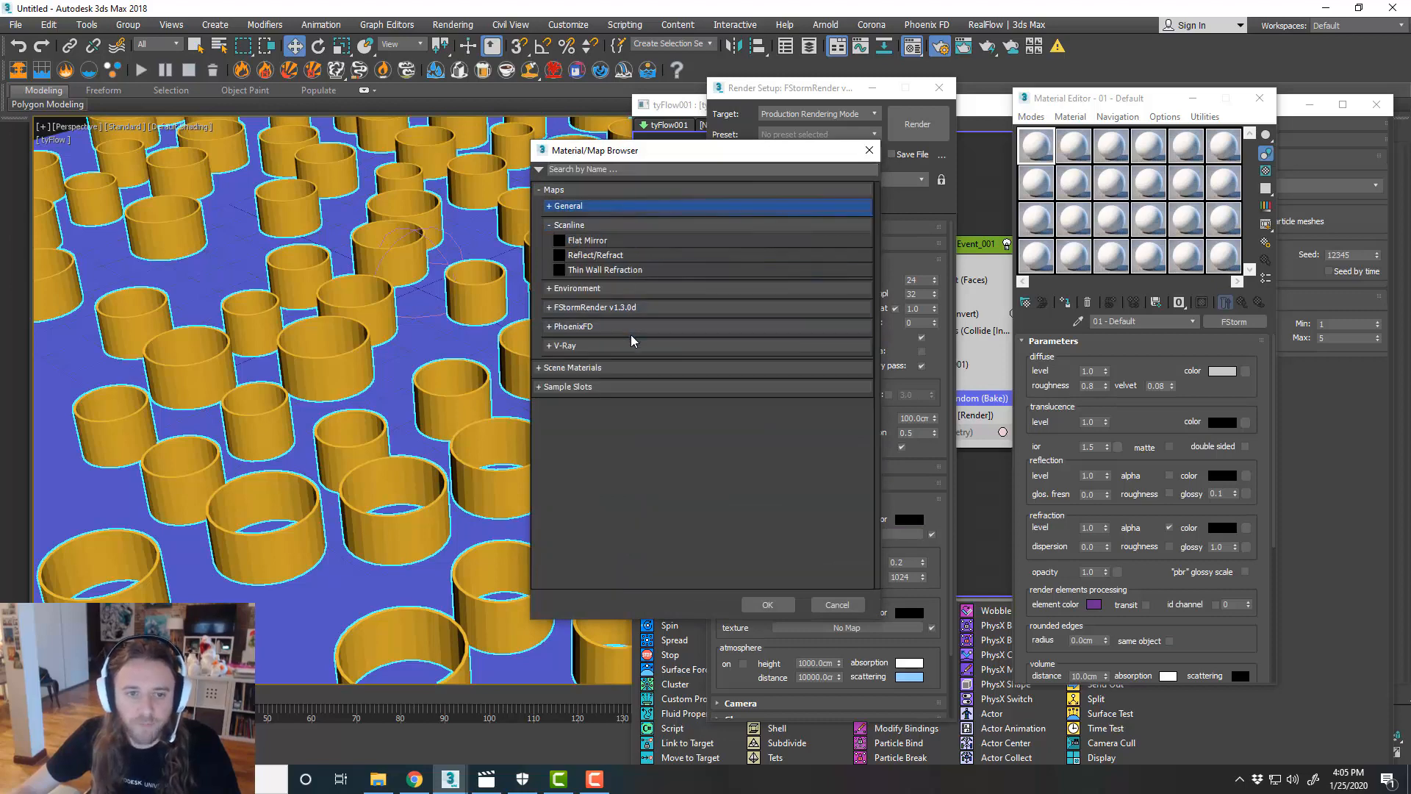
click(629, 309)
double_click(651, 323)
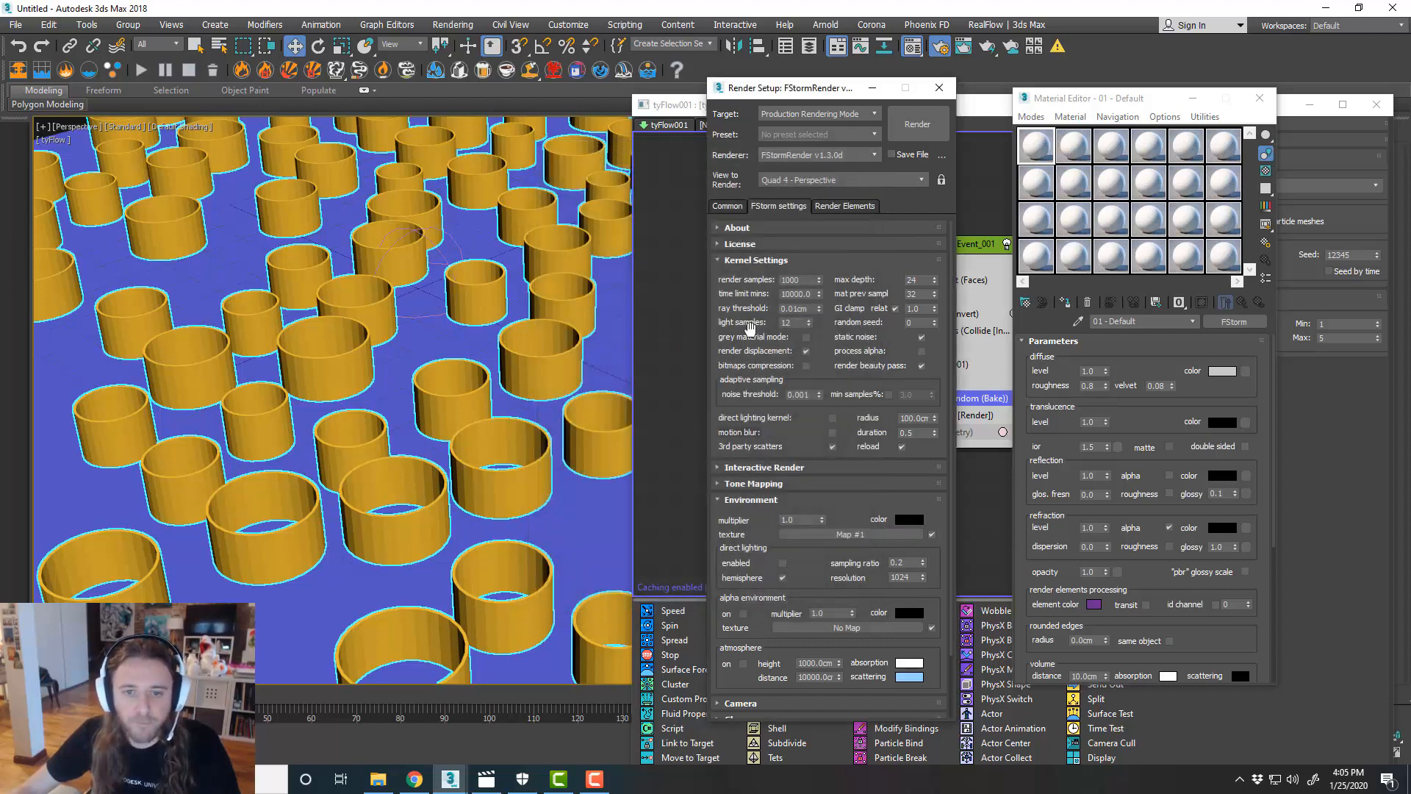
drag(1024, 330, 1131, 386)
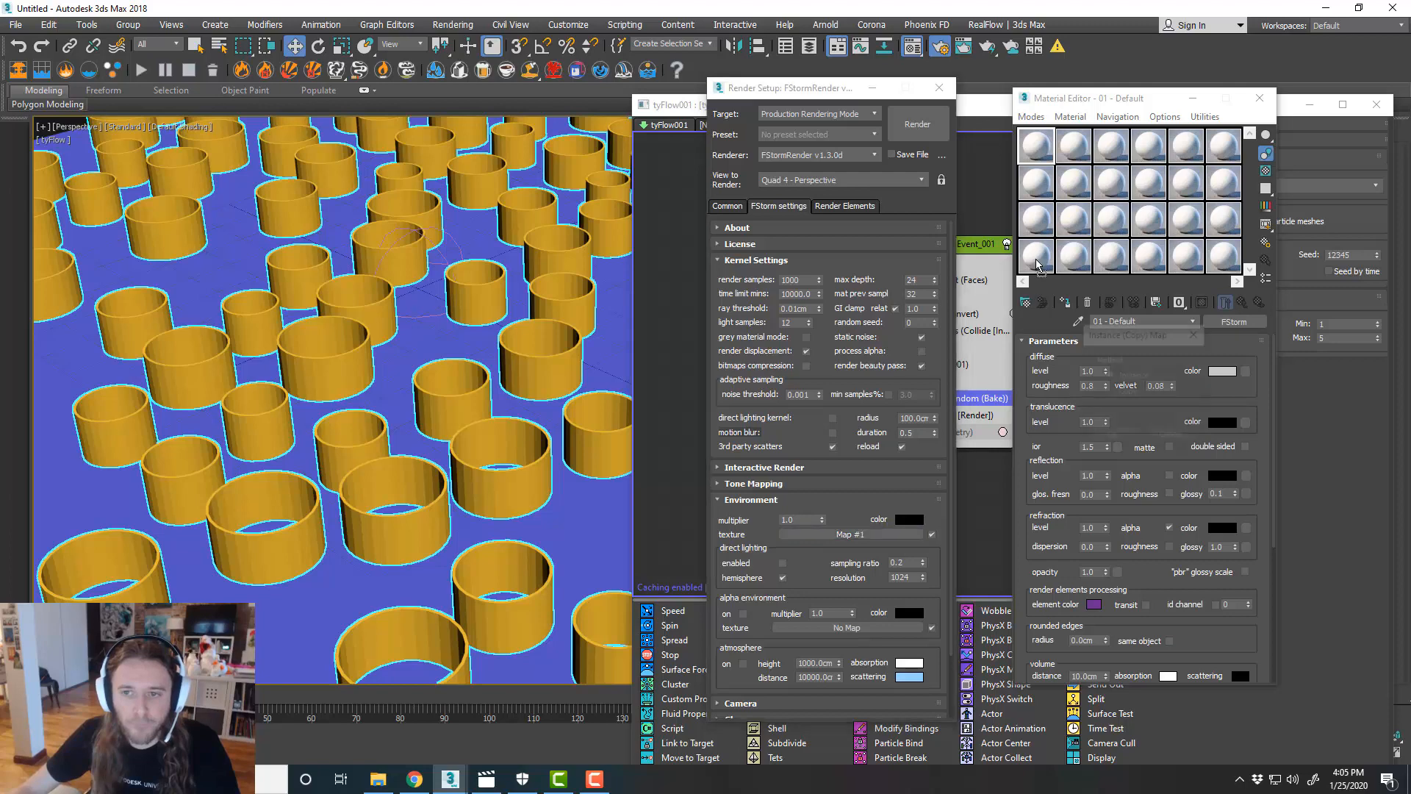
click(1112, 437)
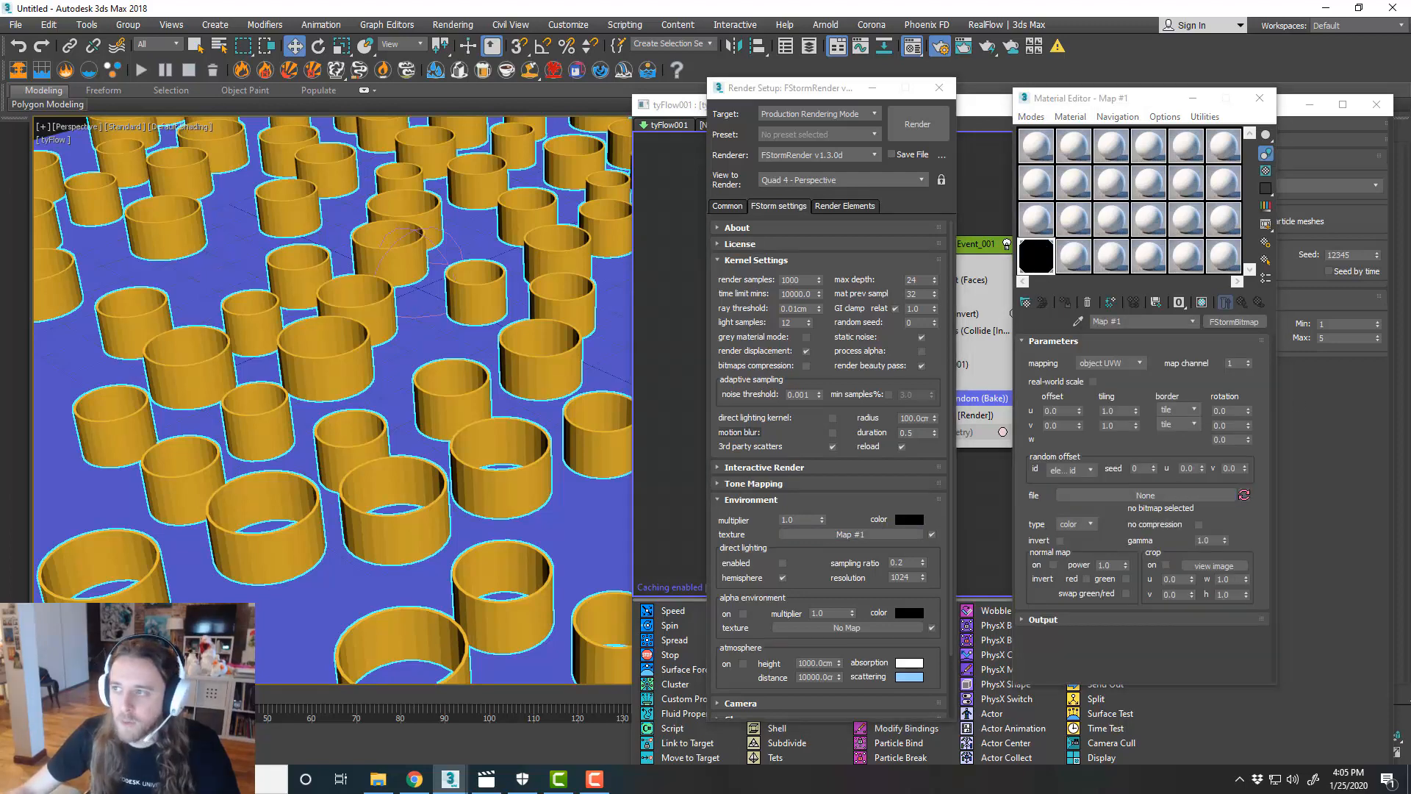
- Load HDR-000013-h-l.hdr from the maps folder into the FStormBitmap environment map
click(1145, 495)
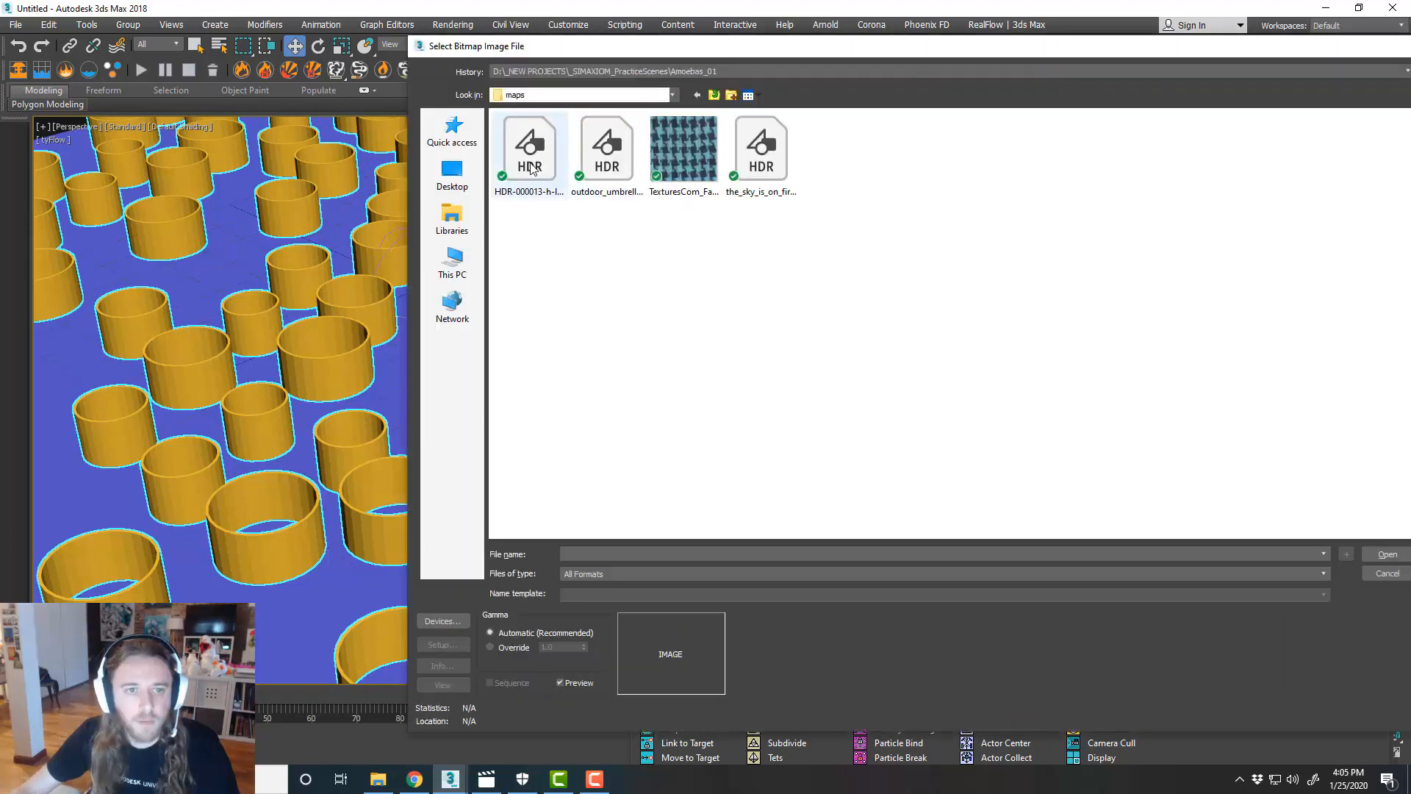
click(1388, 554)
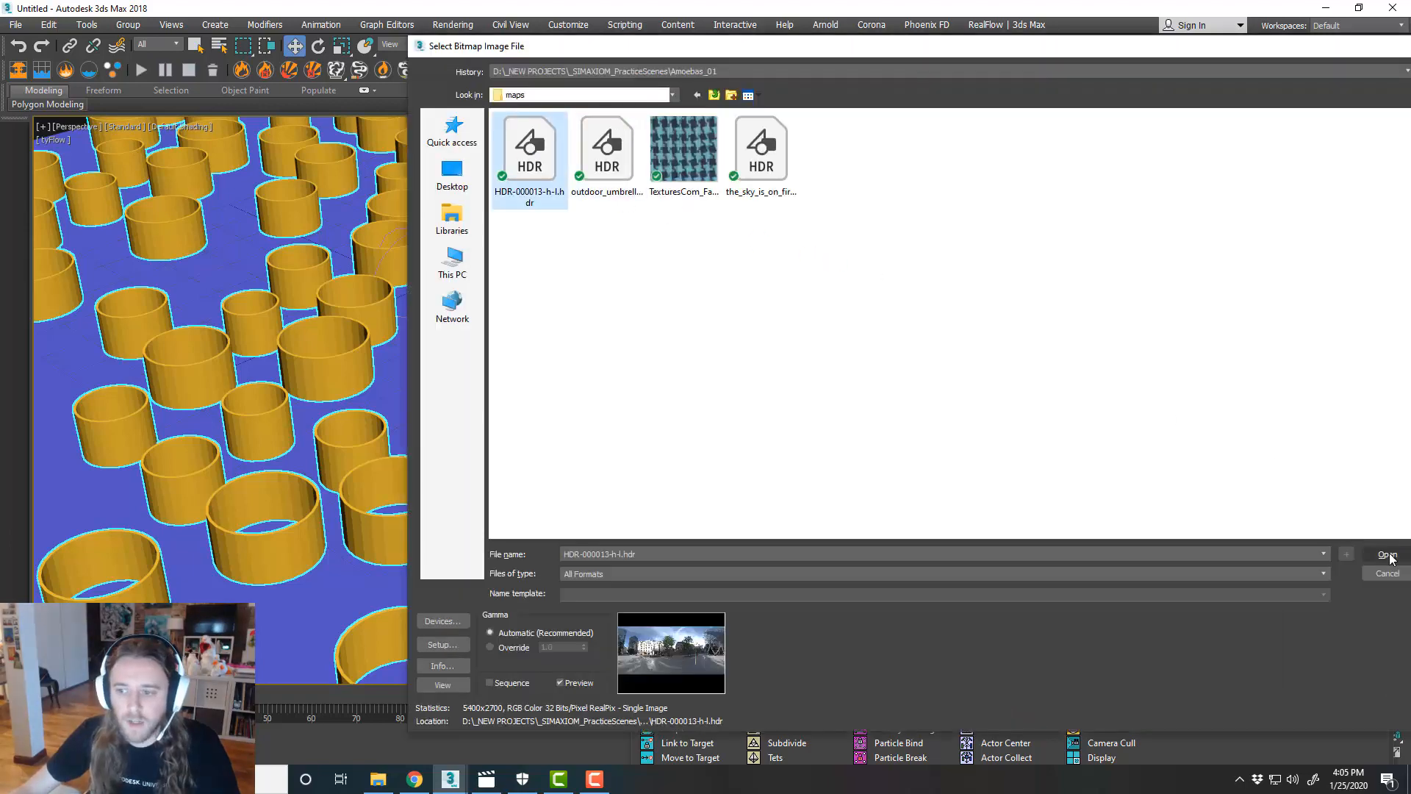
click(624, 359)
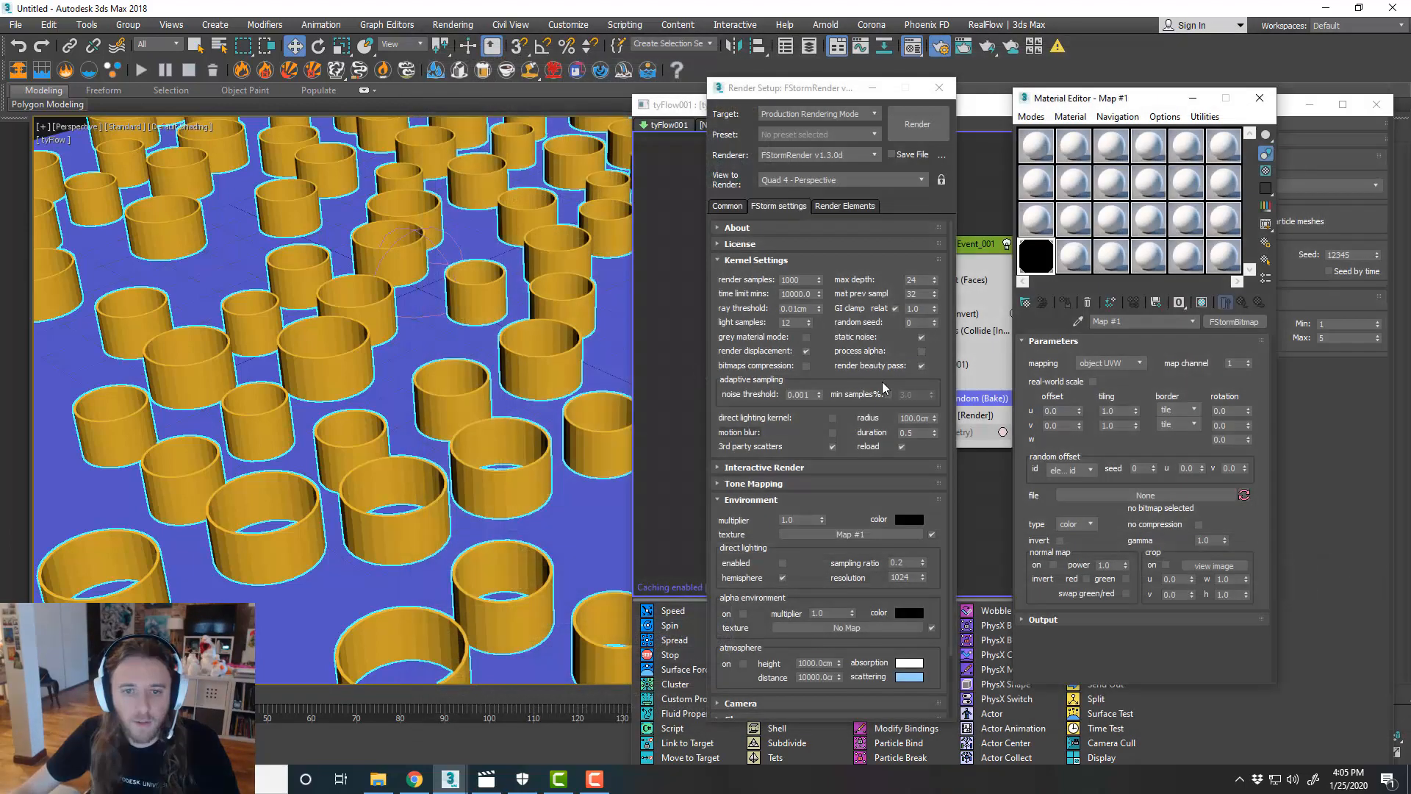
- Set the environment map to spherical environment mapping with a gamma of 2.2, and close the render setup
click(1125, 363)
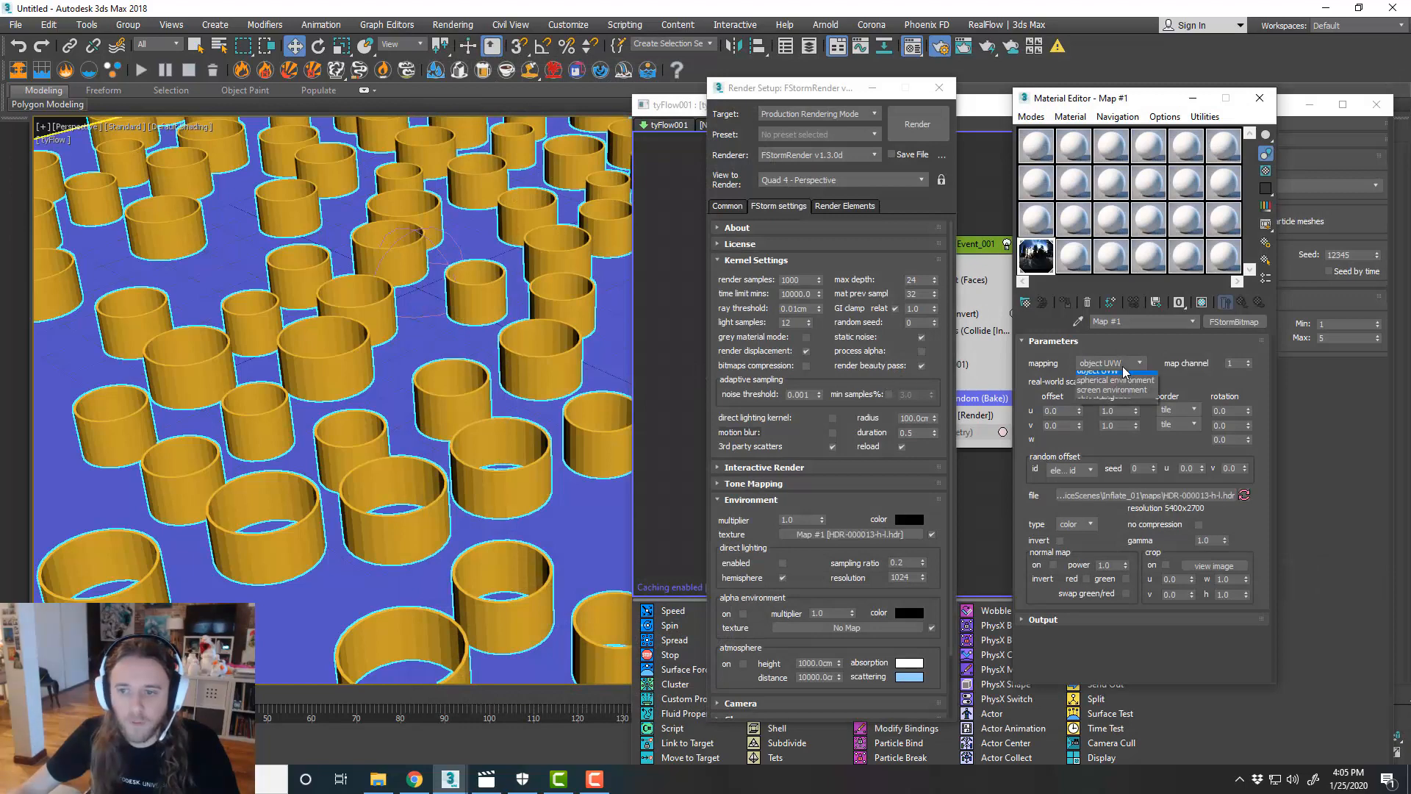
click(1129, 406)
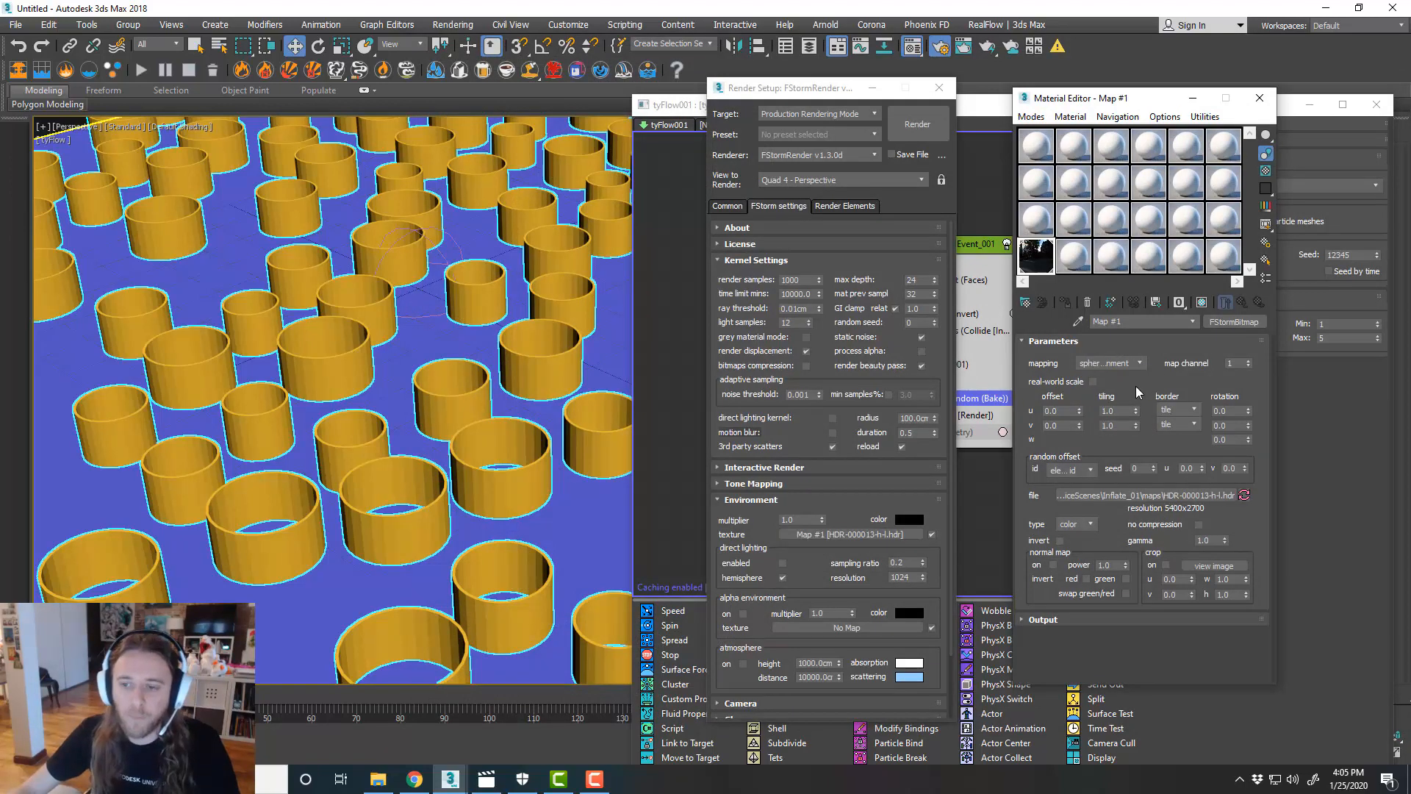
double_click(1201, 540)
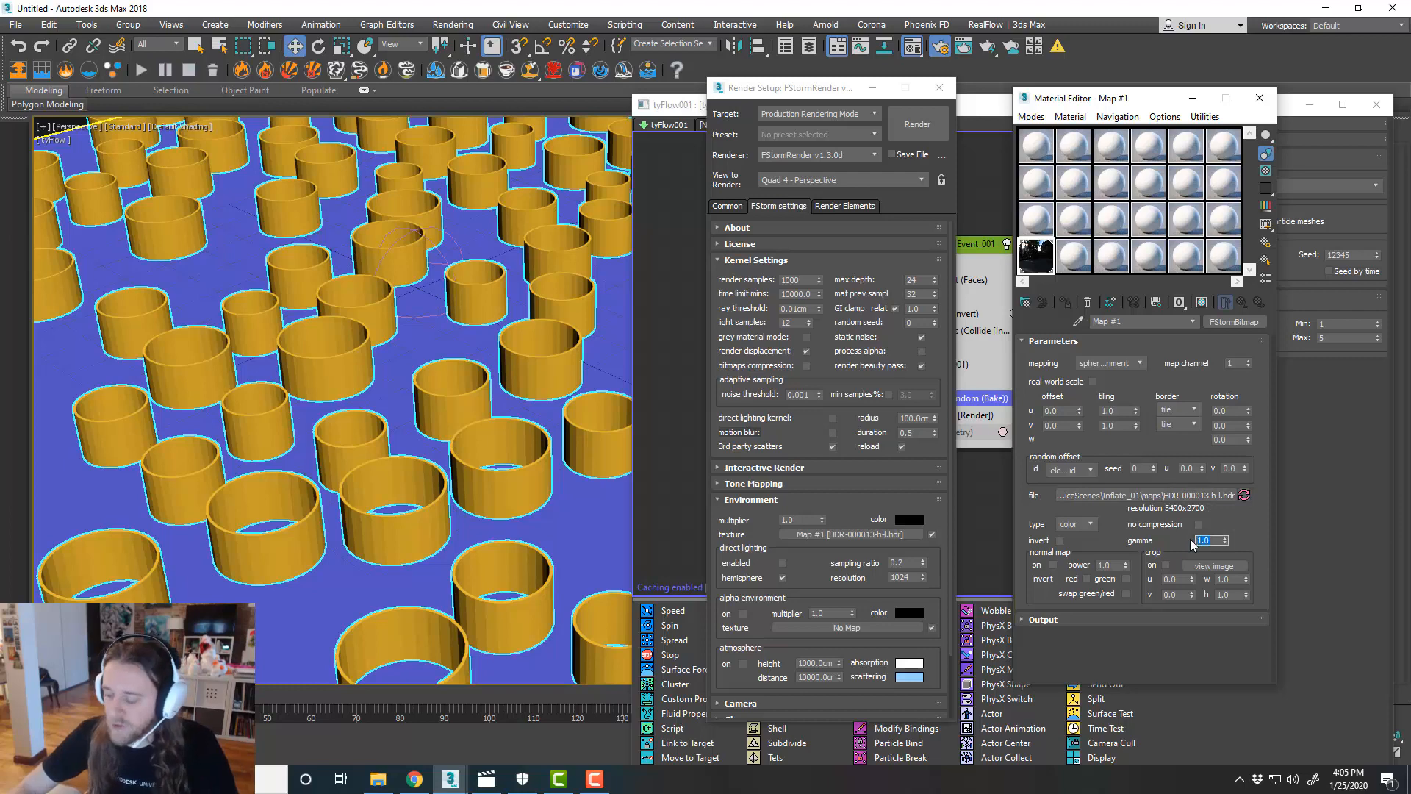
text(2.2)
key(Return)
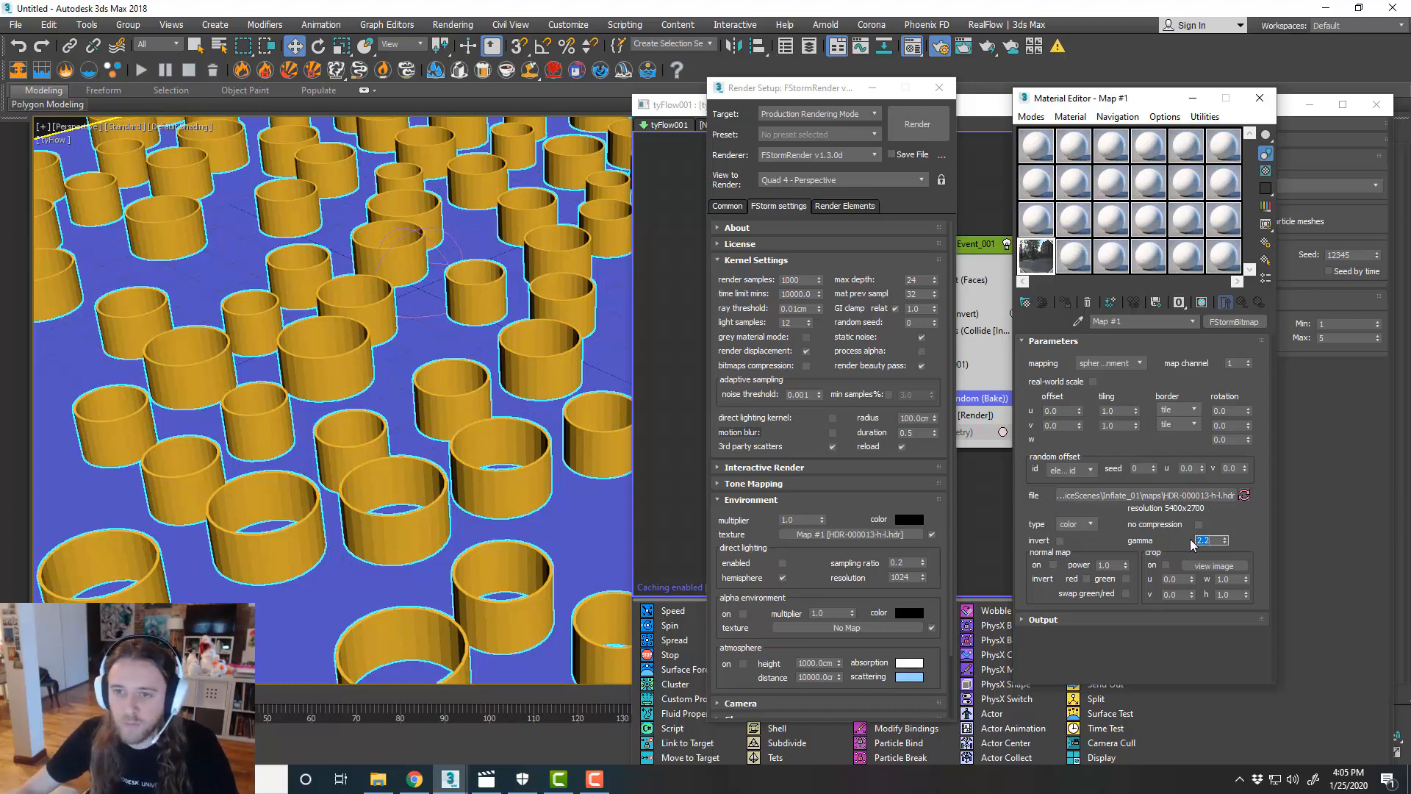
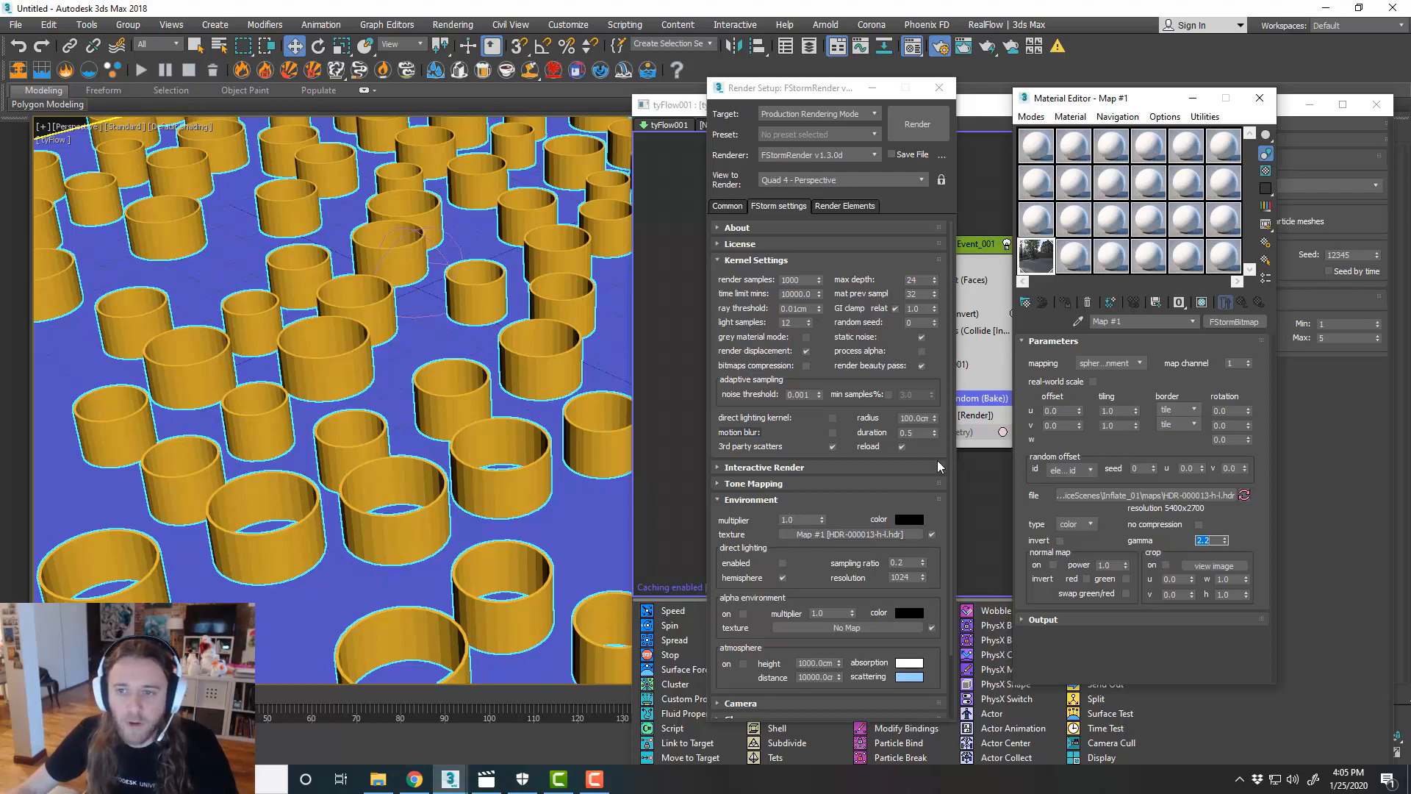
click(939, 87)
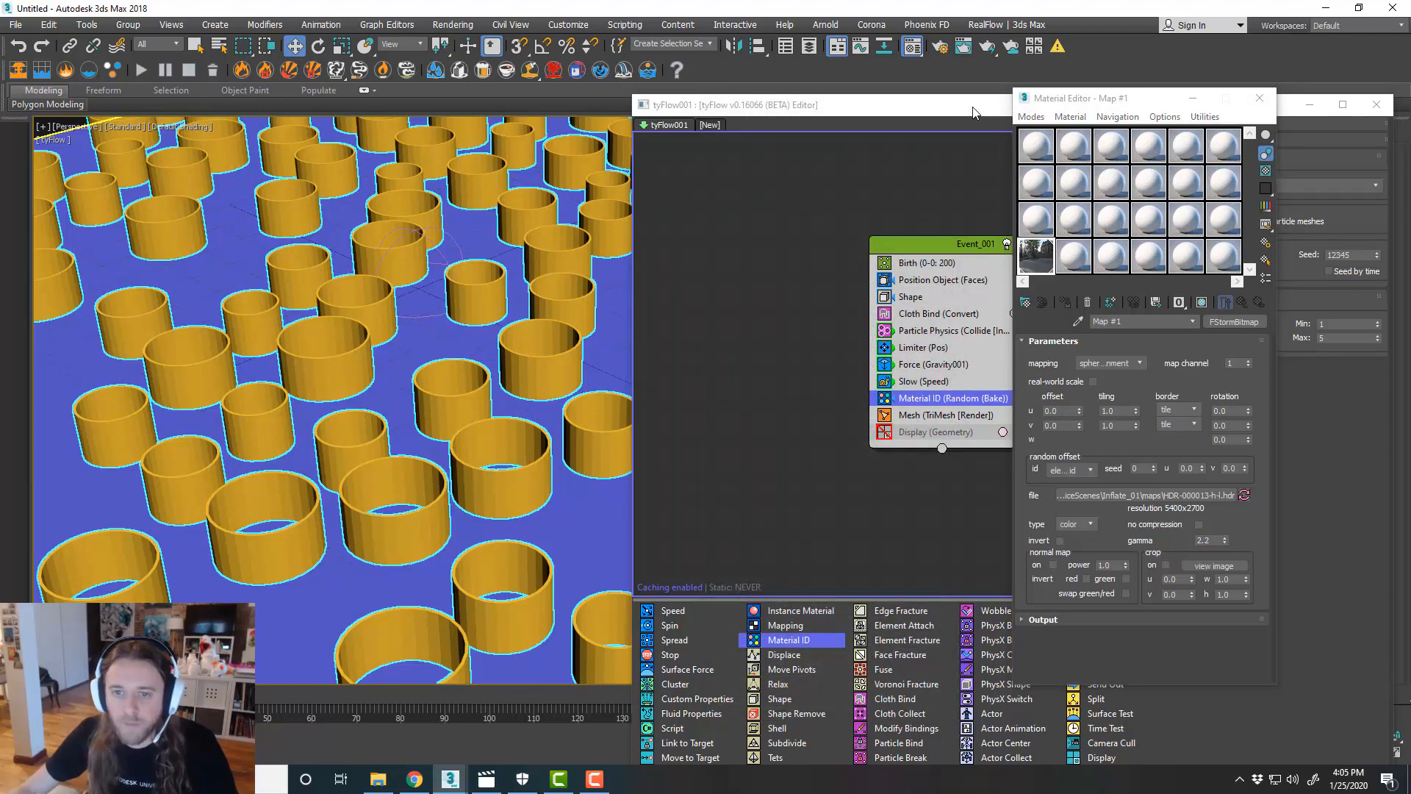
- Rename the material in the first sample slot as Ribbons
click(1051, 150)
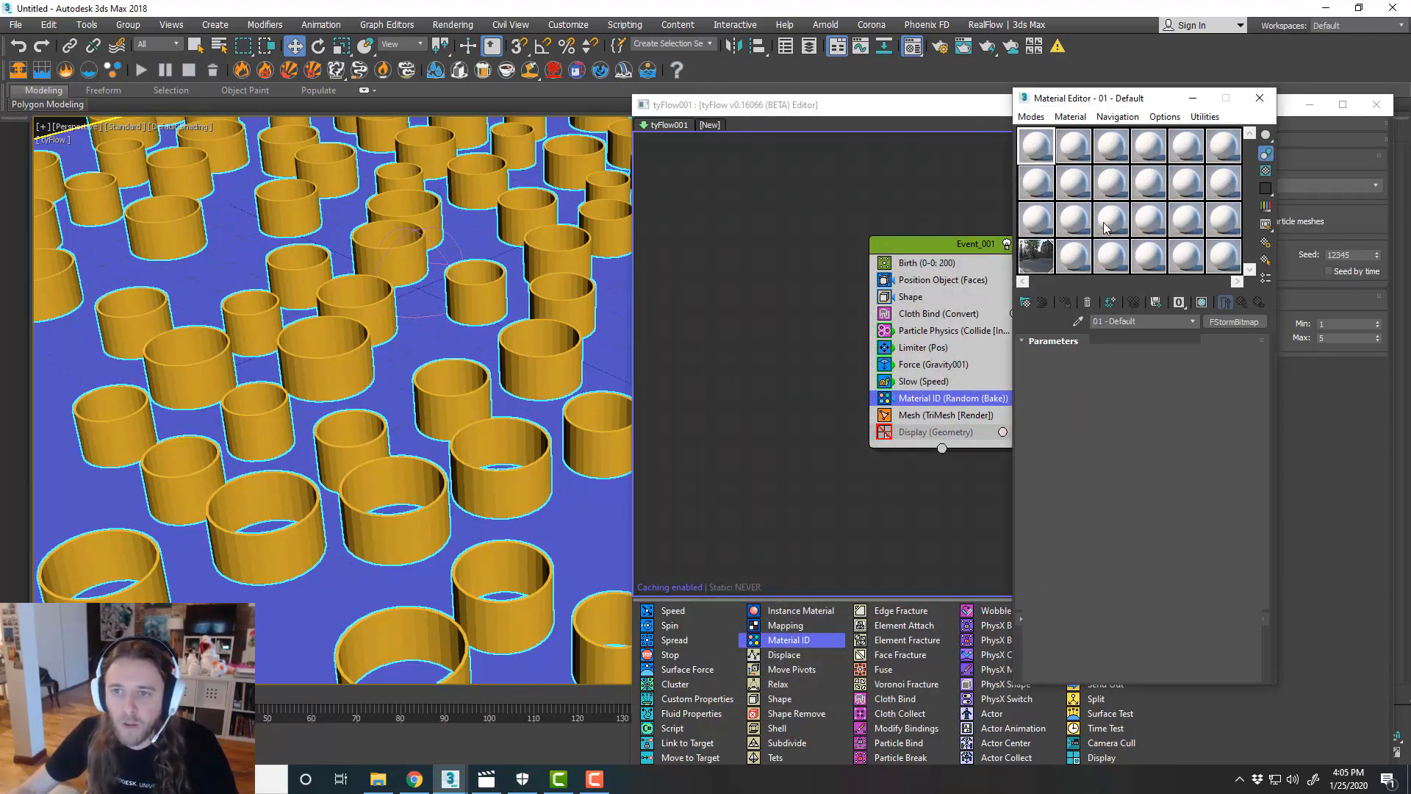
drag(1142, 321, 1045, 318)
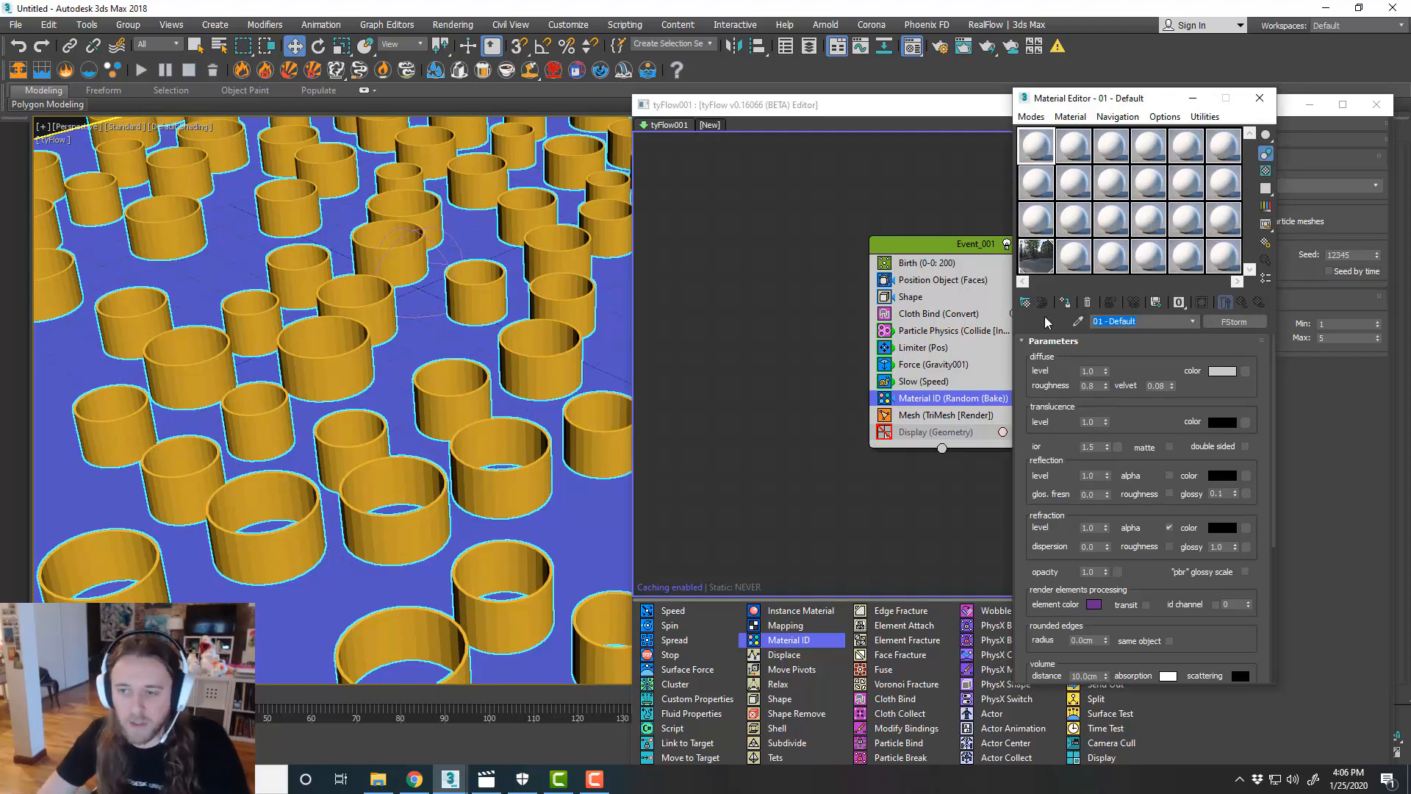
text(Ribbons)
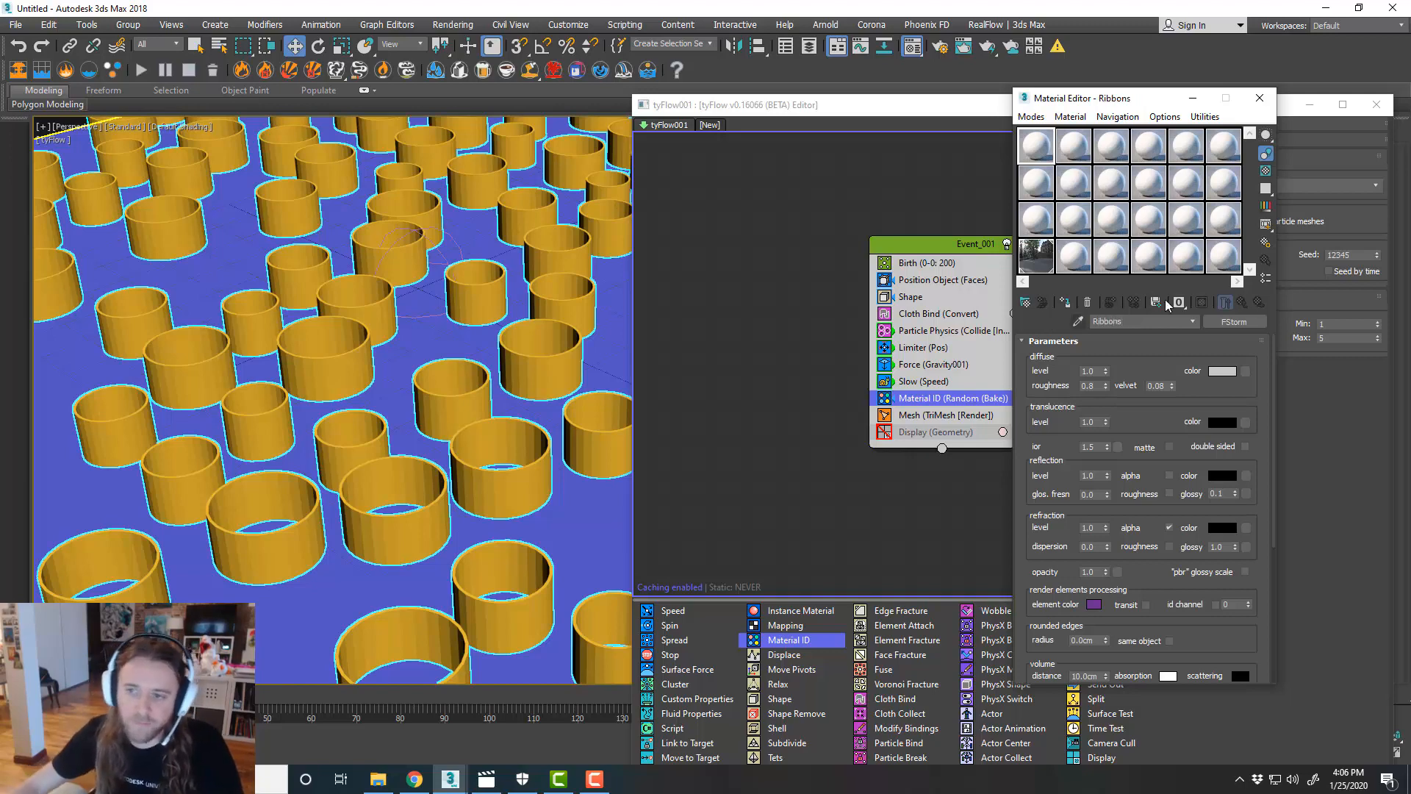
- Convert the Ribbons material to a Multi/Sub-Object material with 3 sub-materials
click(1234, 321)
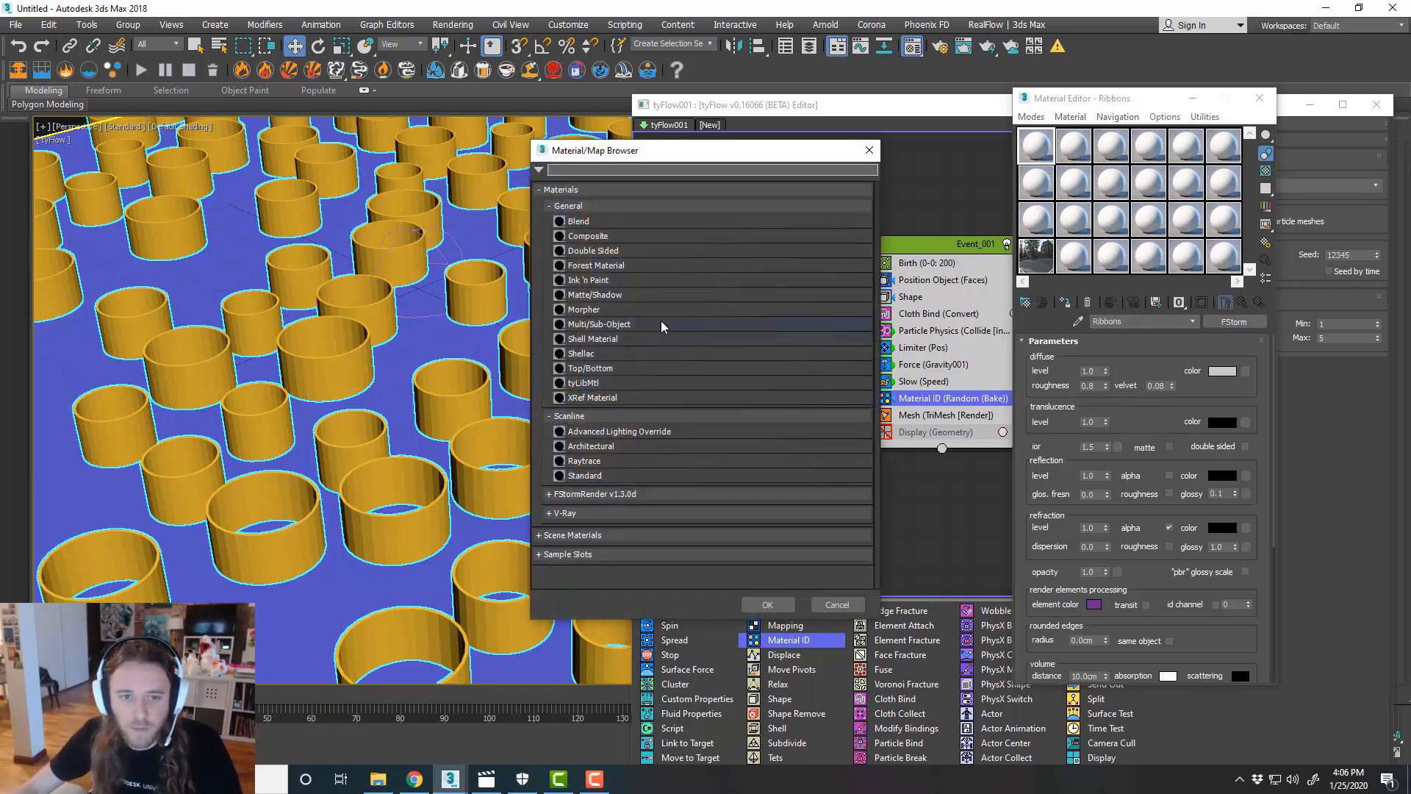
double_click(660, 323)
click(1129, 429)
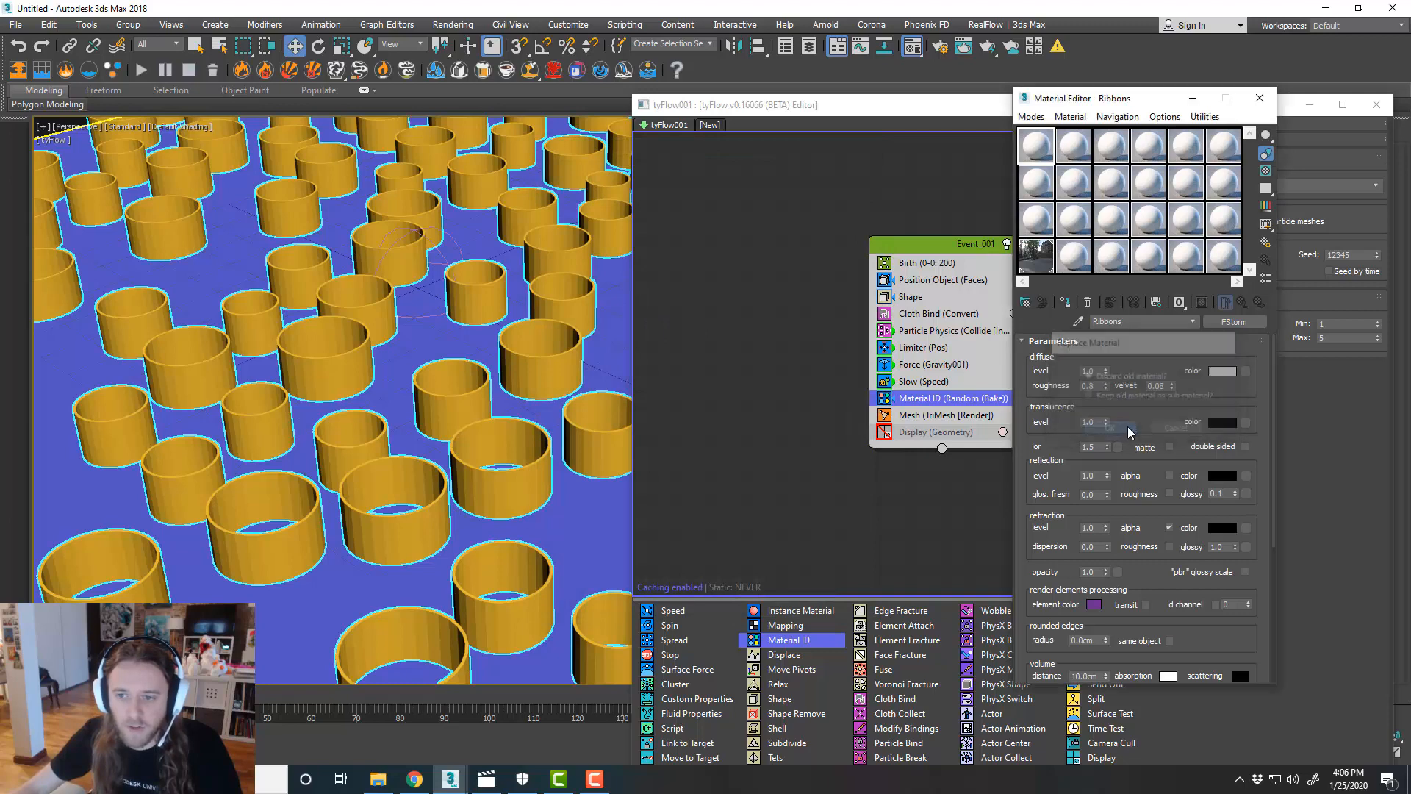
click(1089, 363)
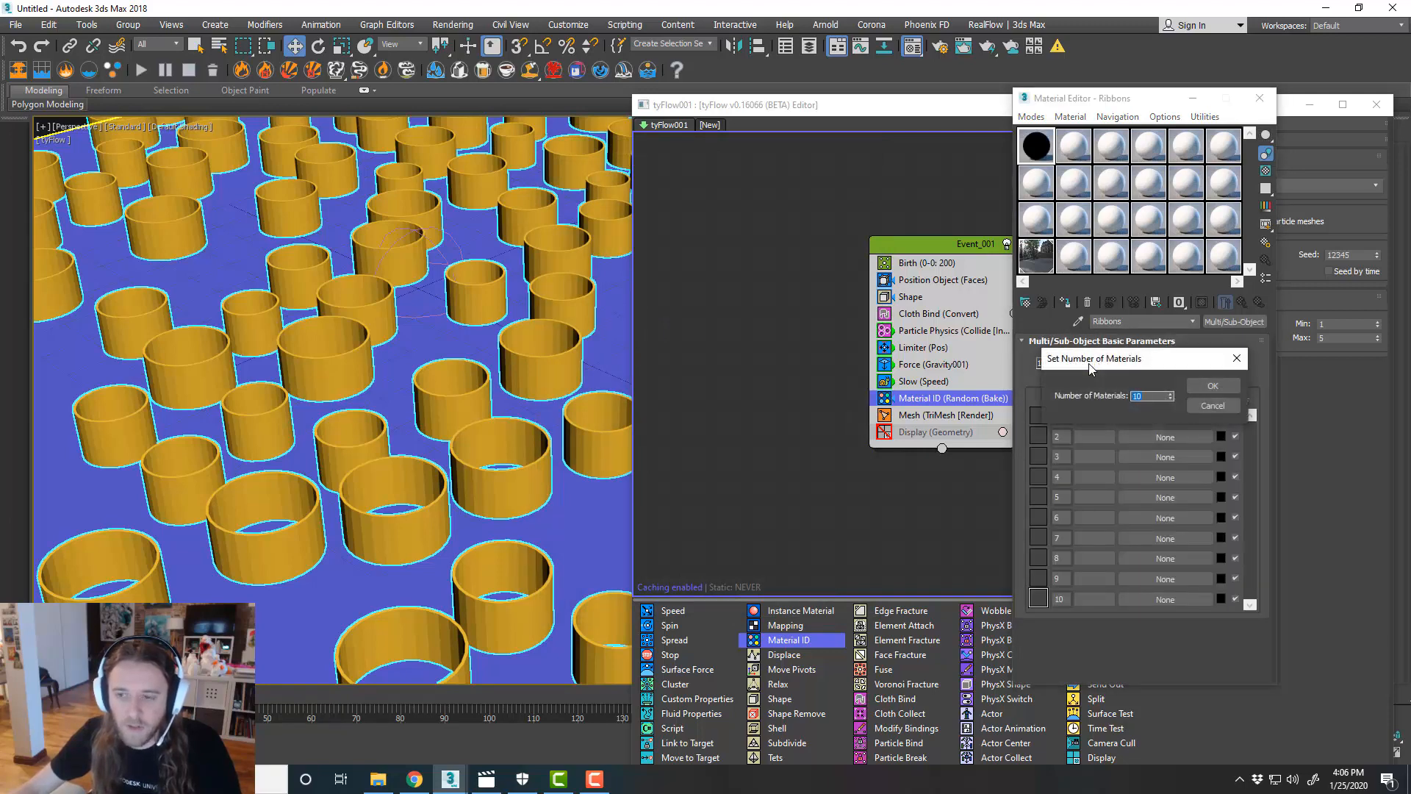
text(3)
click(1209, 387)
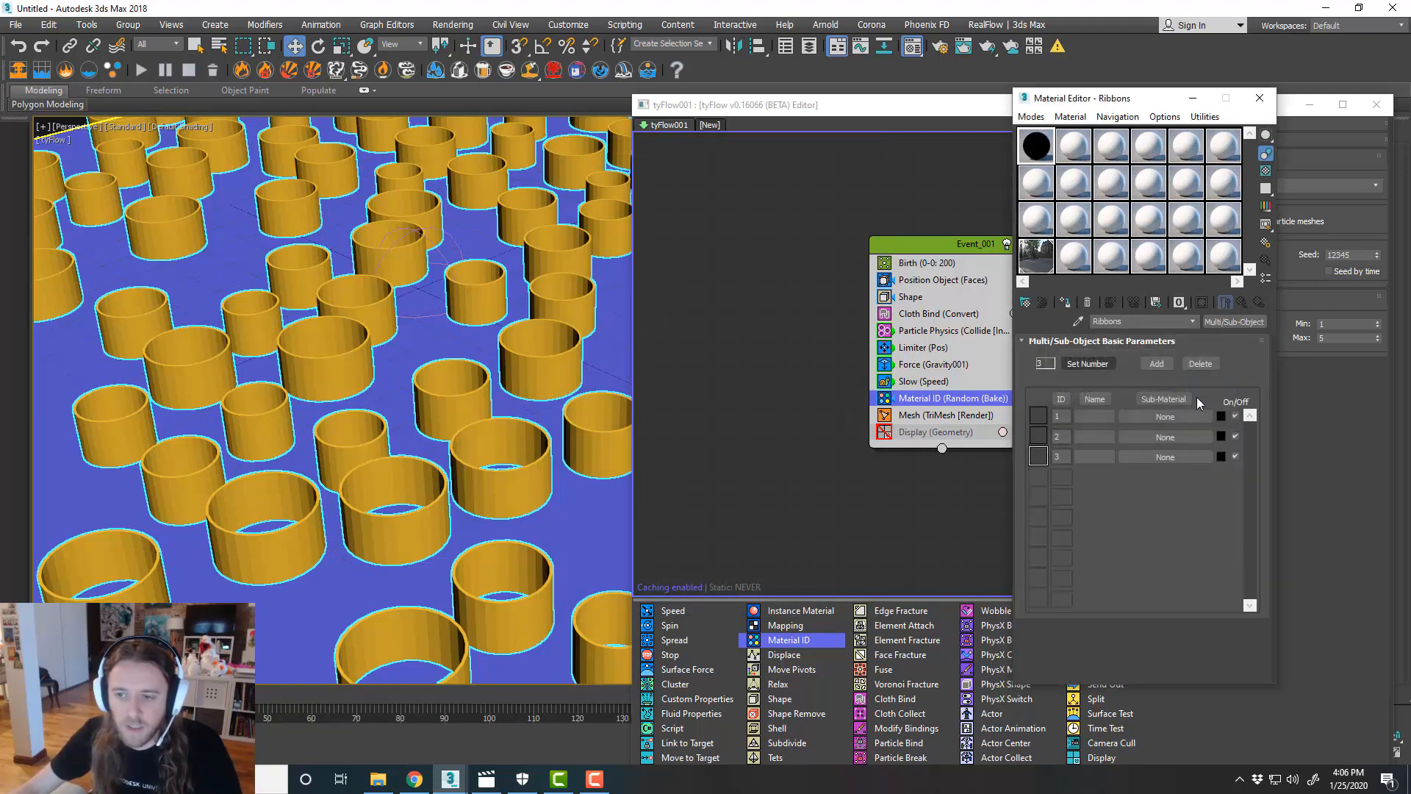
- Assign an FStorm material to sub-material slot ID 1 of Ribbons
click(1172, 416)
click(620, 207)
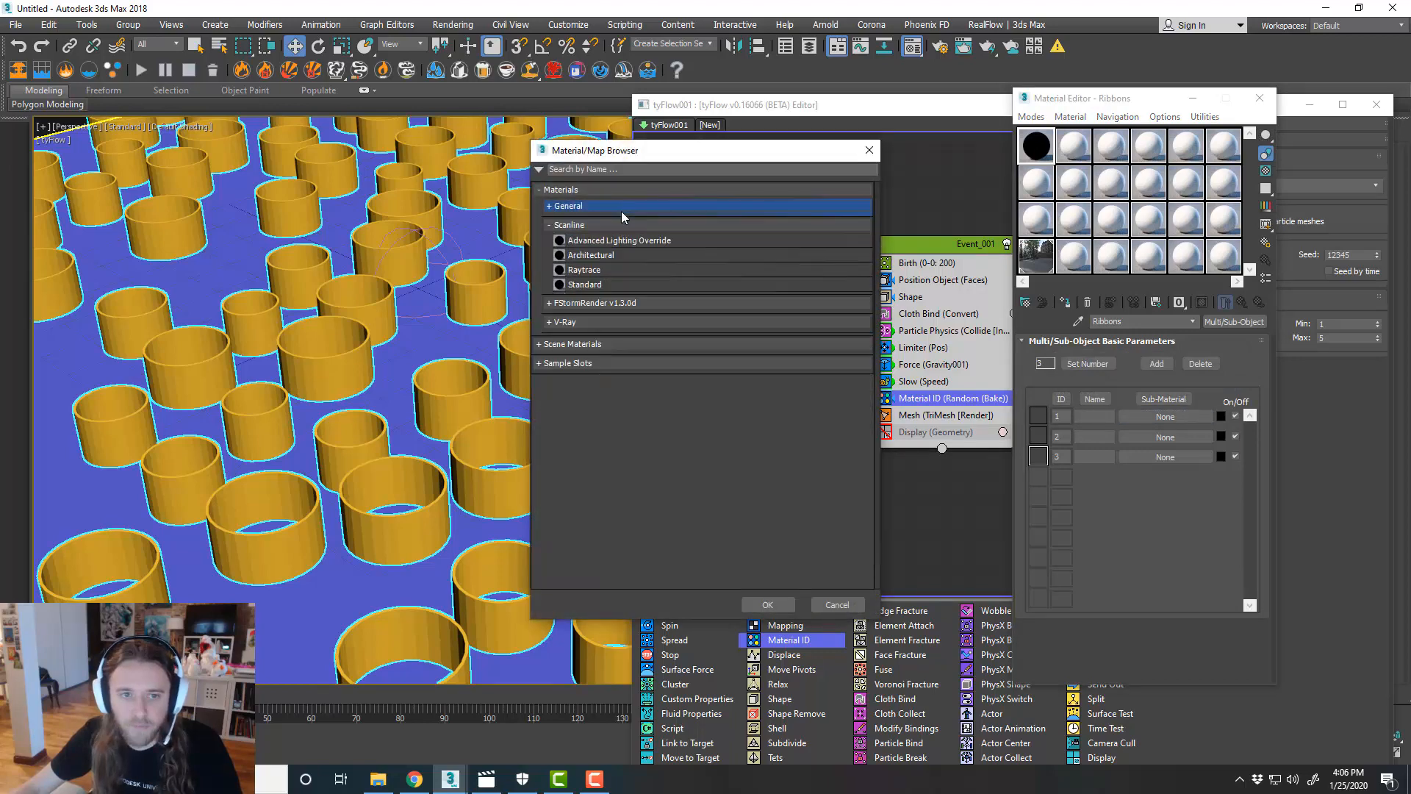
click(627, 303)
double_click(632, 319)
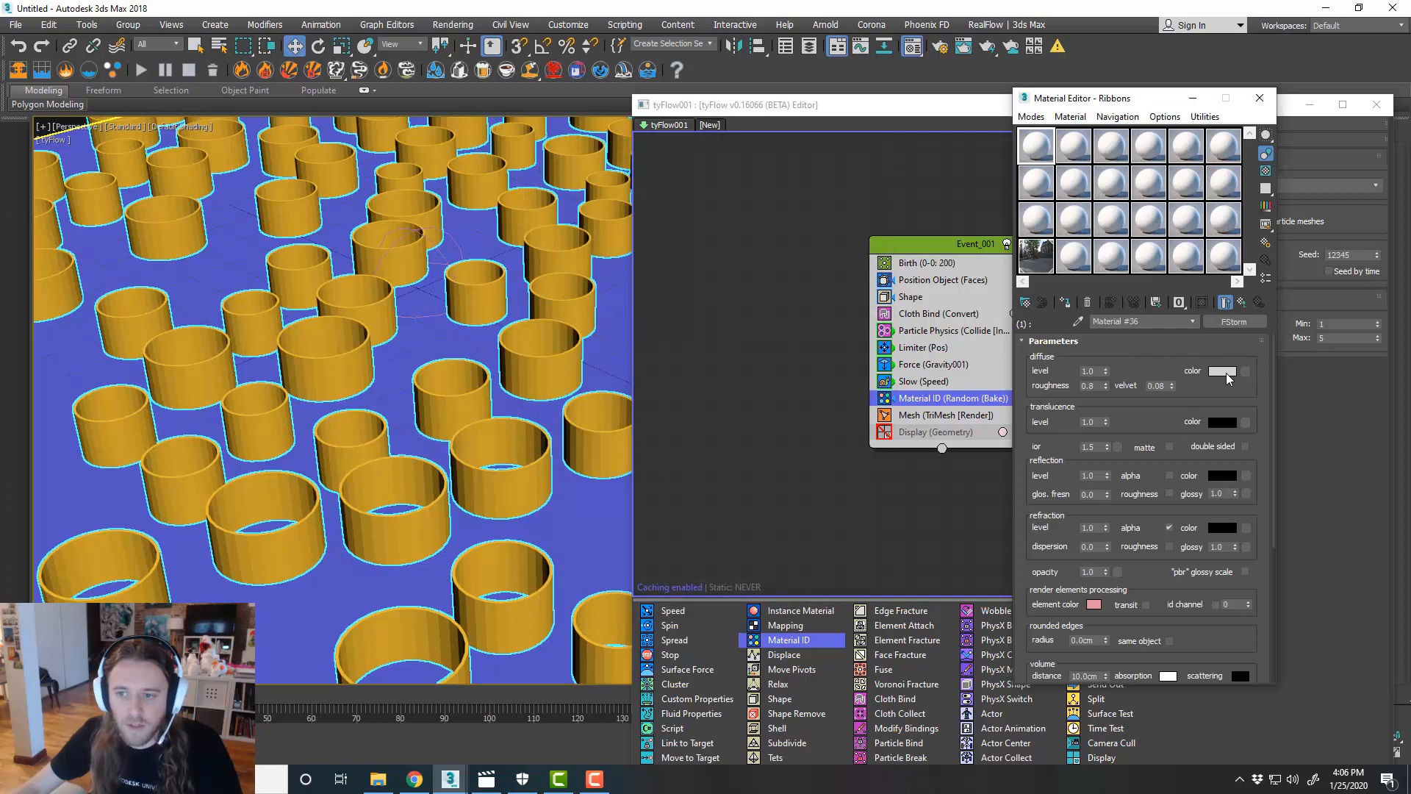
- Set the first sub-material's diffuse color to a muted peach, about red 155, green 100, blue 78
click(1223, 372)
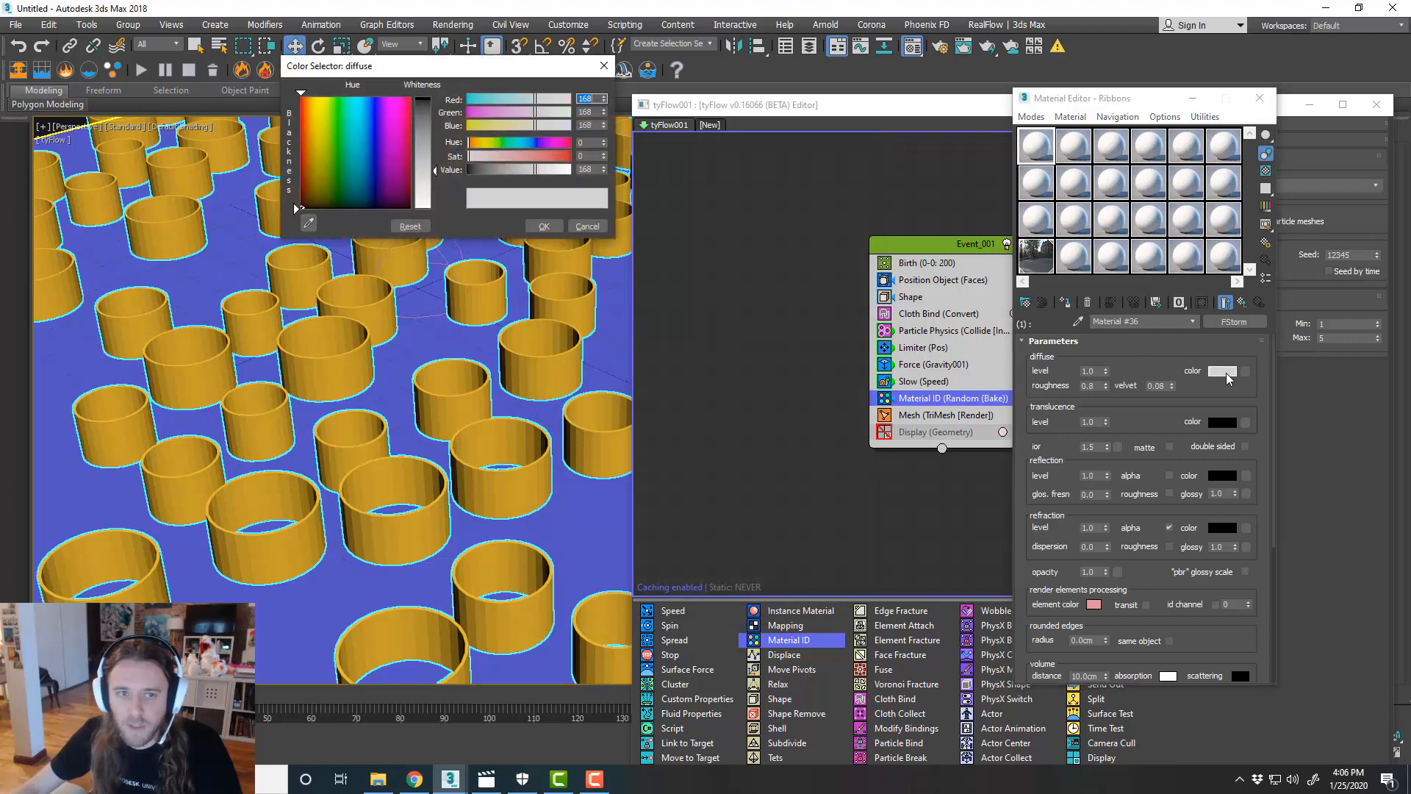
click(306, 126)
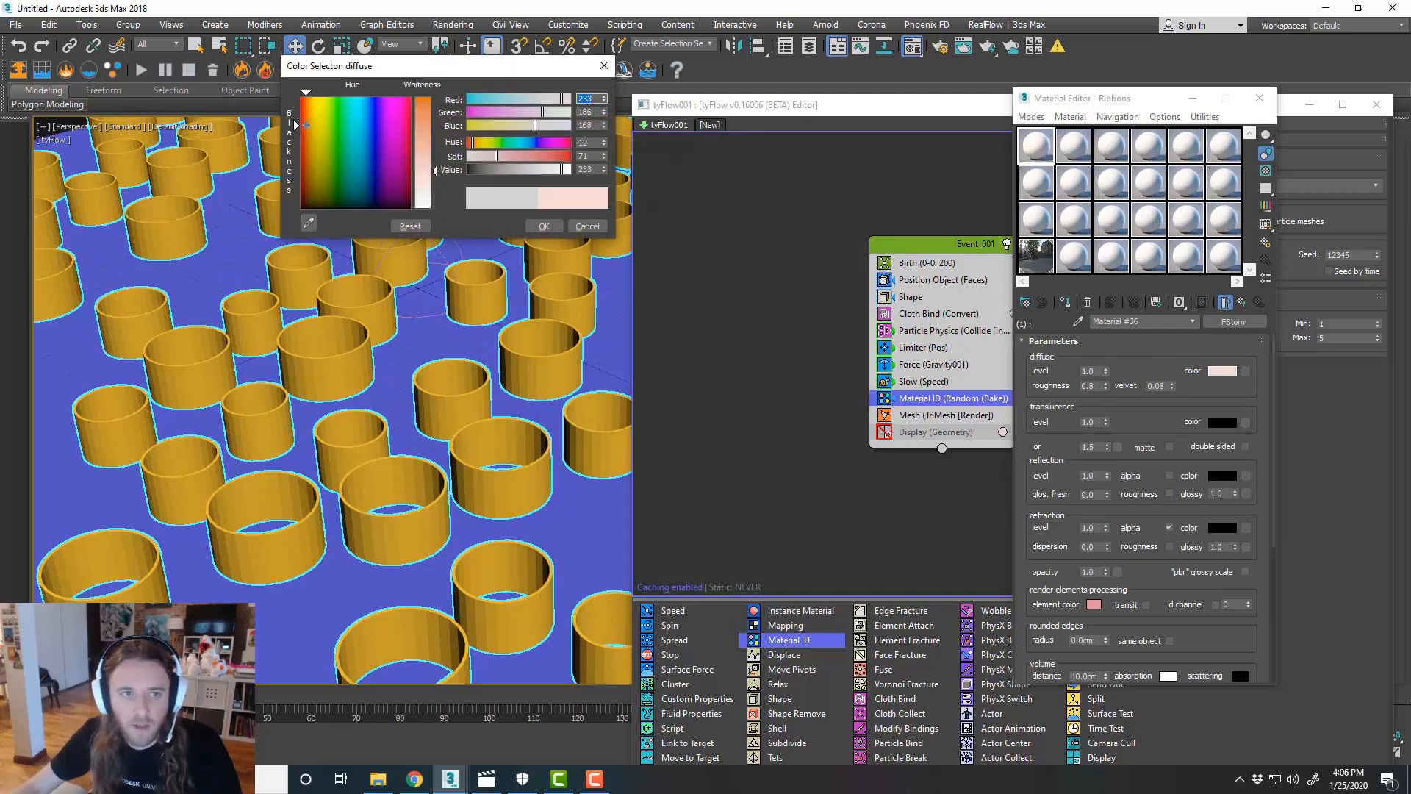
drag(437, 141, 437, 136)
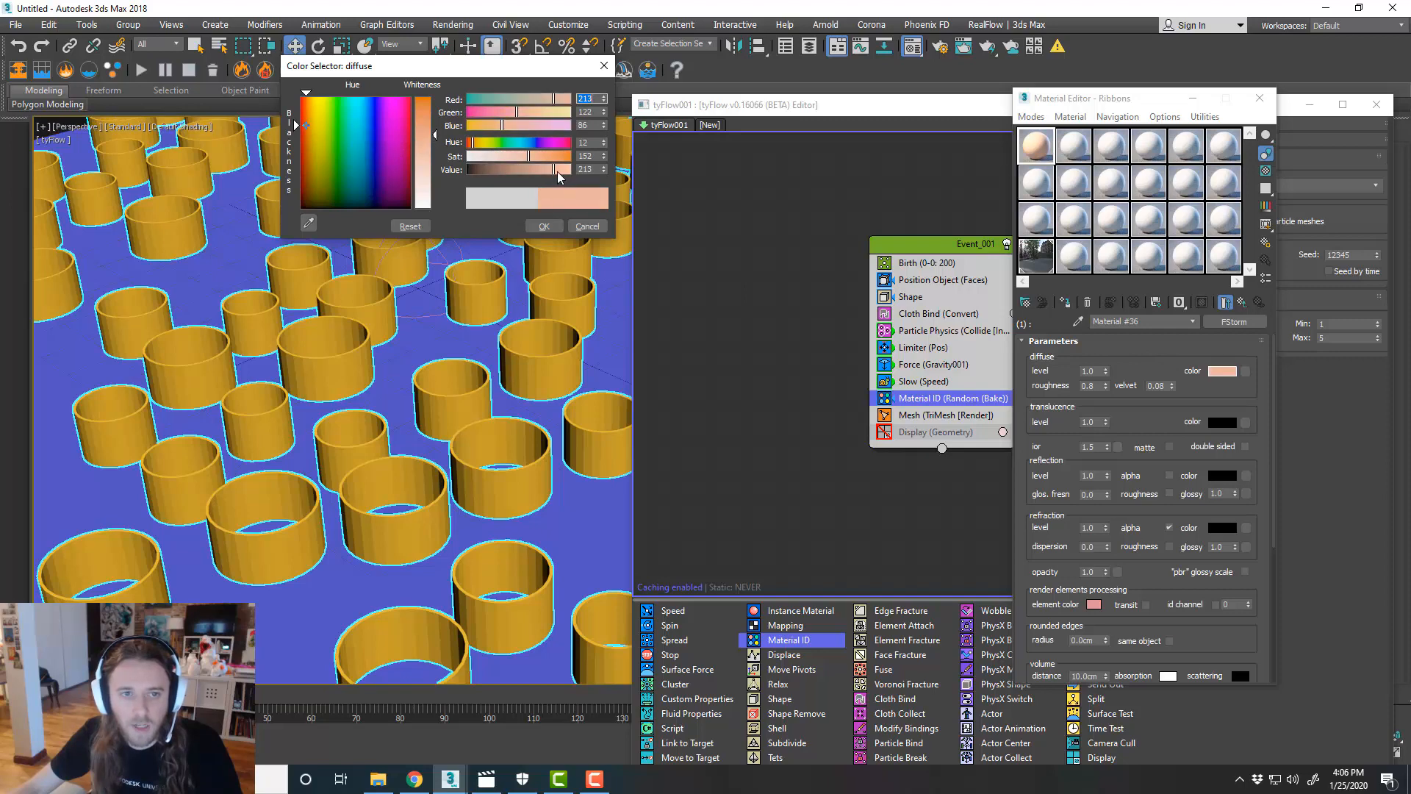
mouse_move(558, 172)
mouse_down()
mouse_move(512, 158)
mouse_move(530, 176)
mouse_up()
click(546, 226)
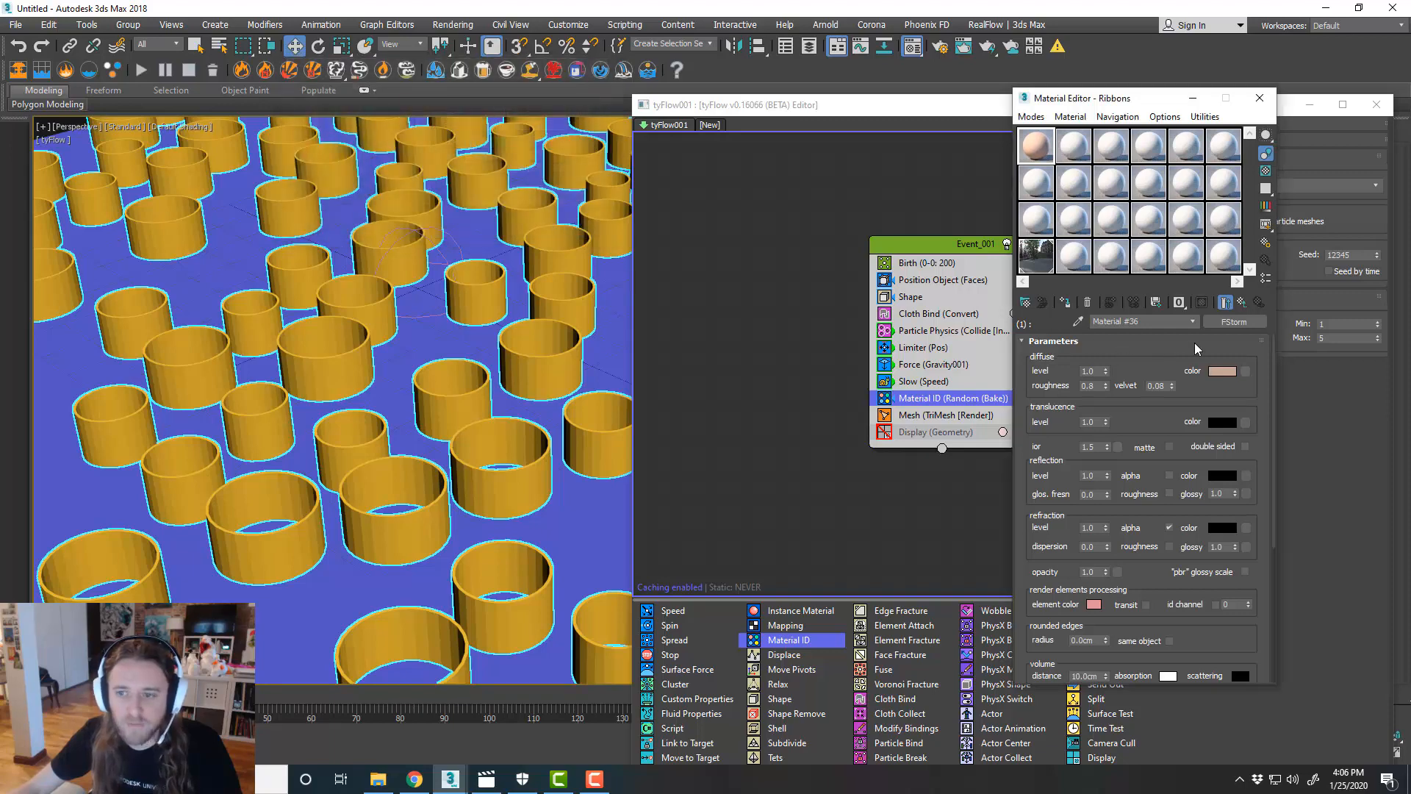
- Give the first sub-material a grey reflection color with 0.75 glossiness and preview its enlarged sample
click(1222, 475)
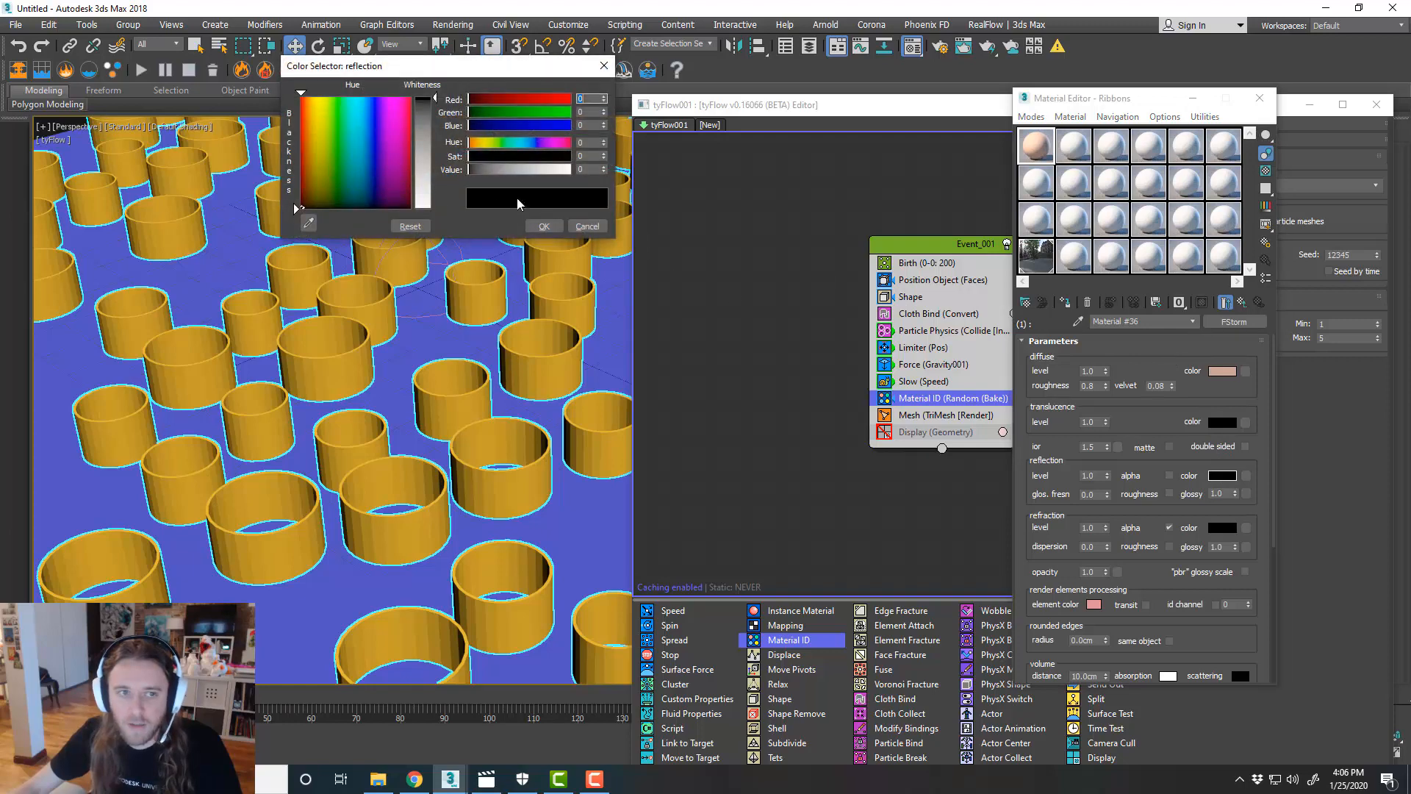
click(439, 150)
click(543, 226)
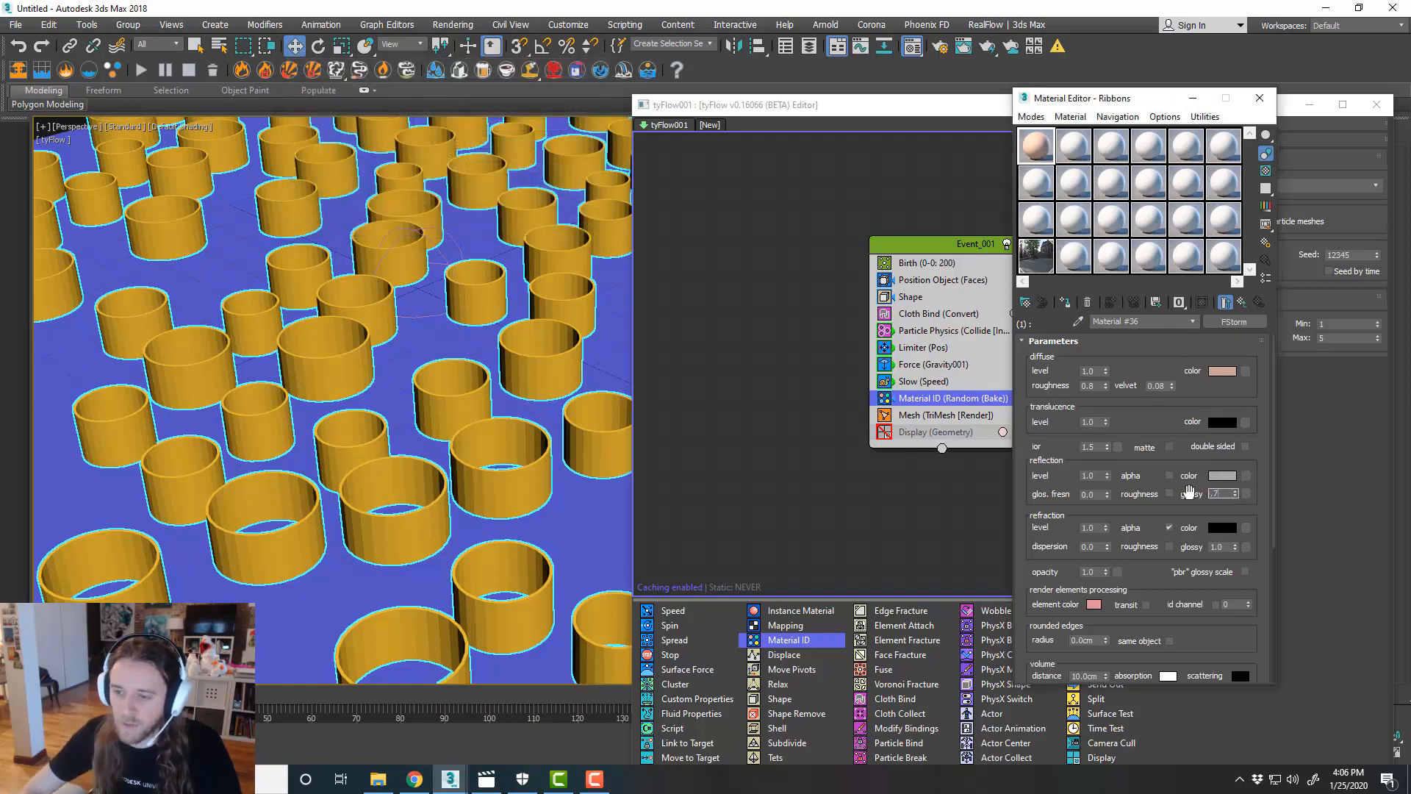
text(0.75)
key(Return)
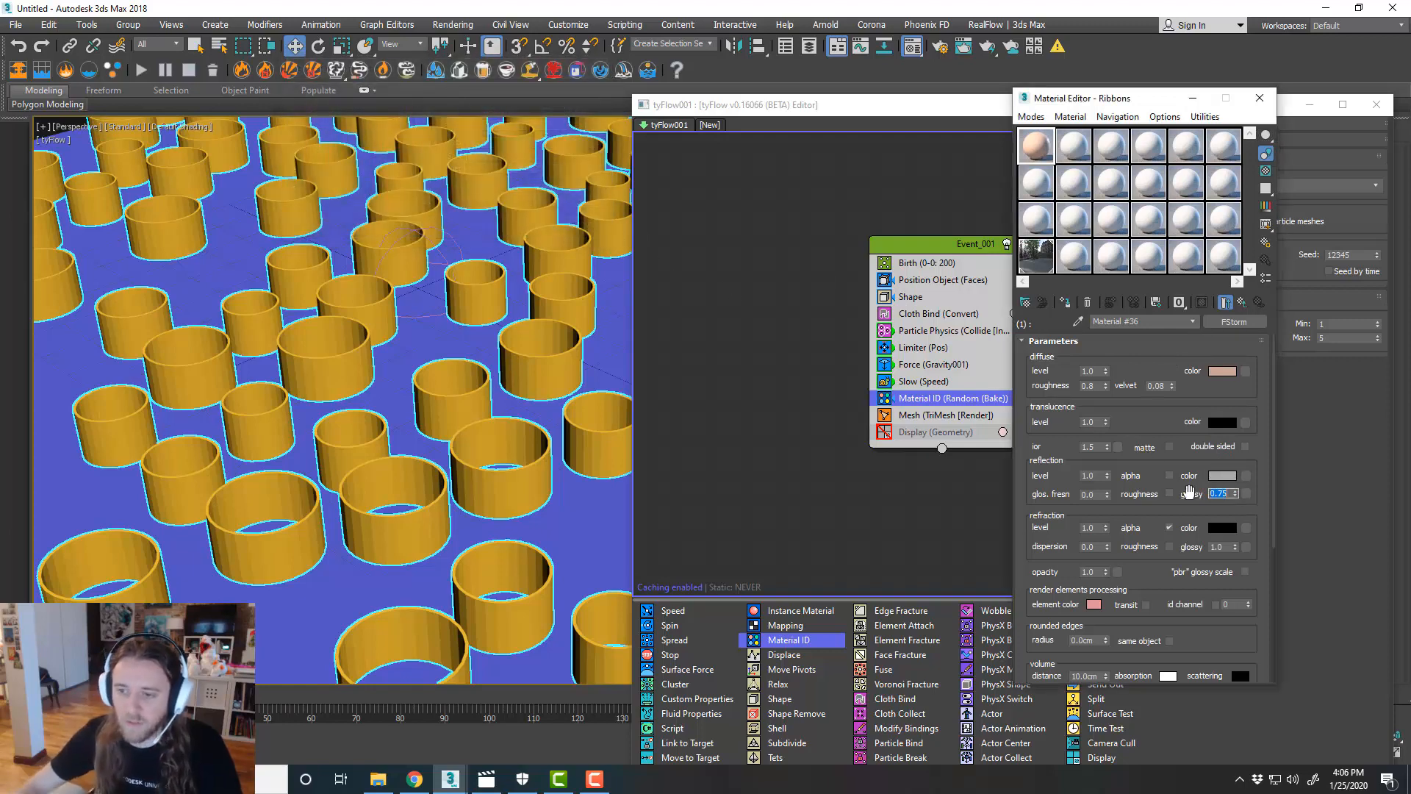
double_click(1031, 151)
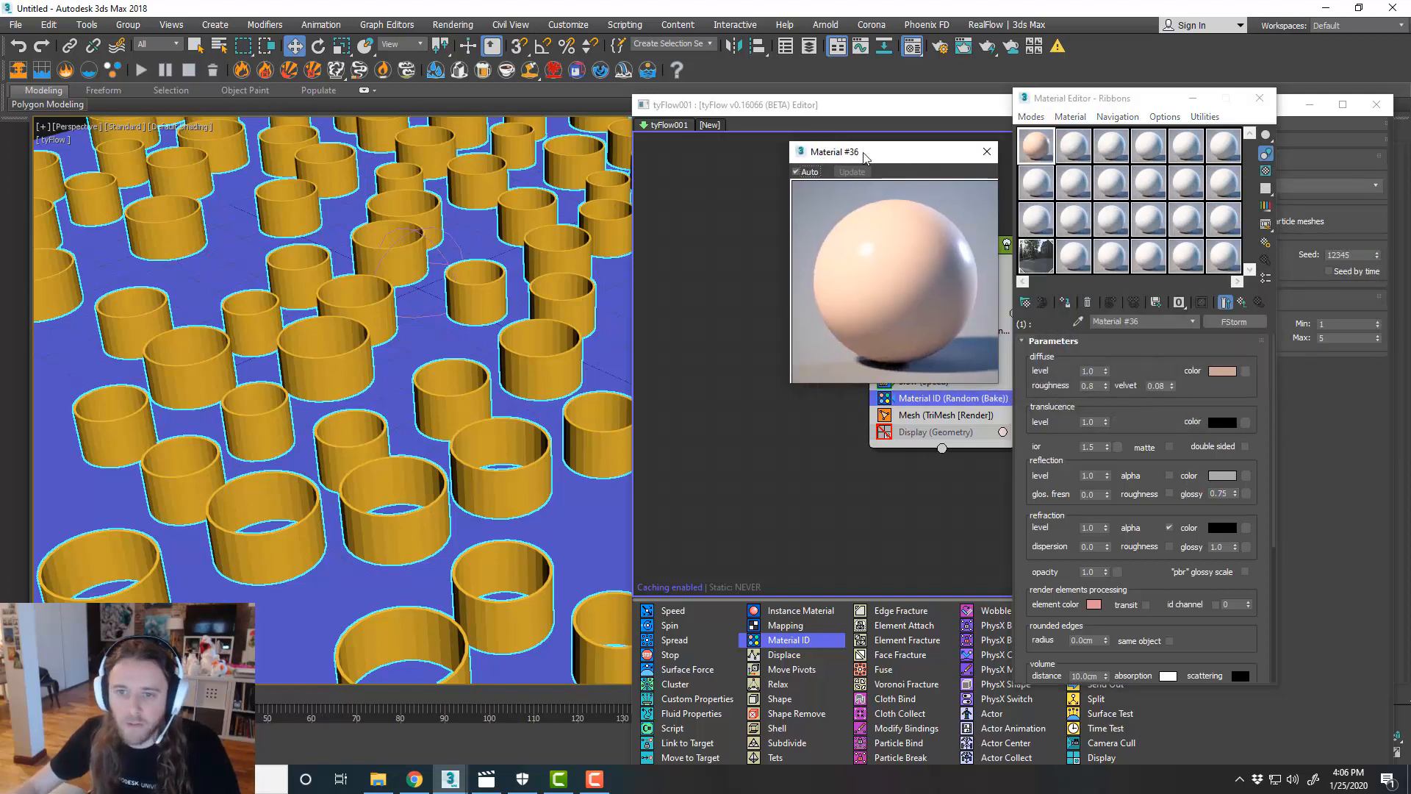
click(989, 156)
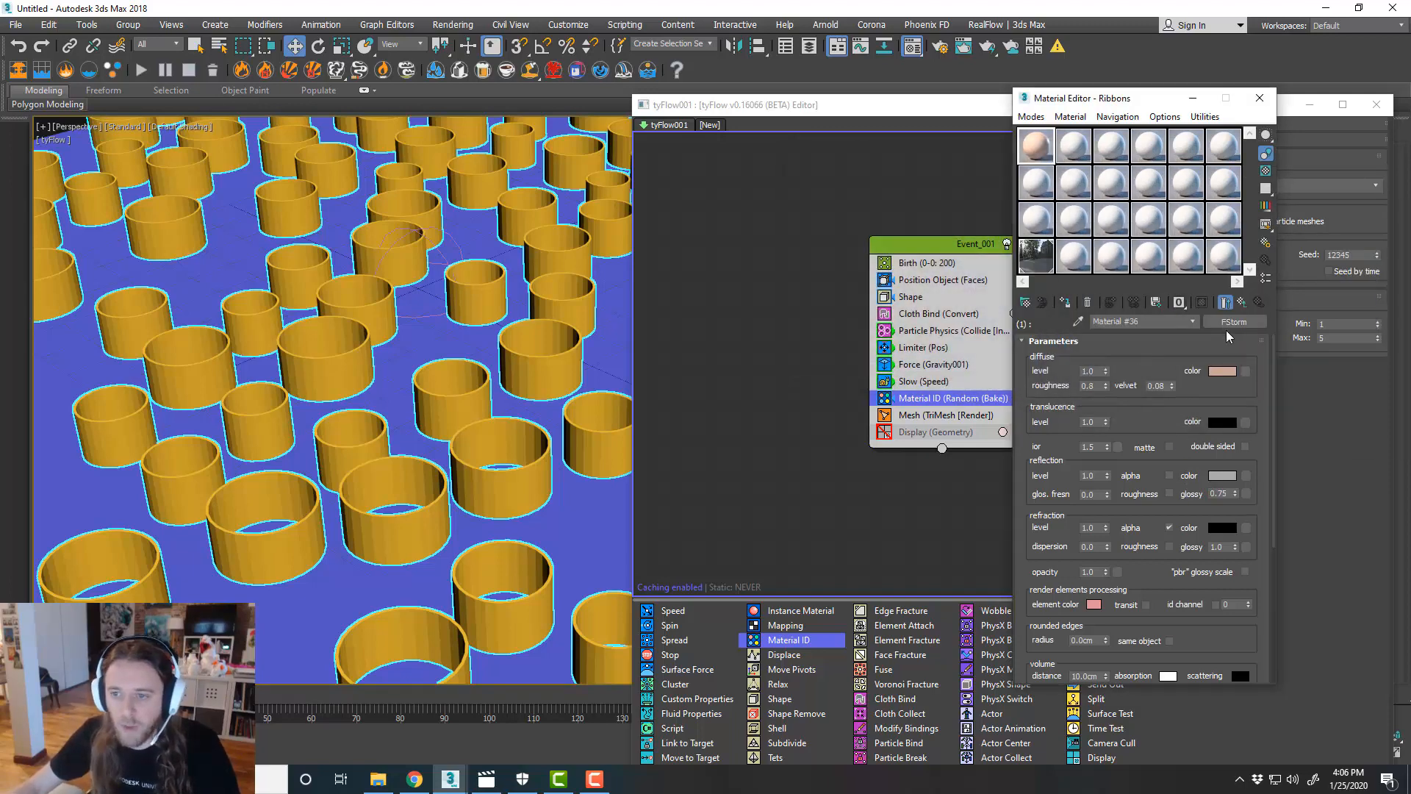
- Rename the first sub-material as 1 and return to the parent Ribbons material
click(1193, 321)
click(1189, 339)
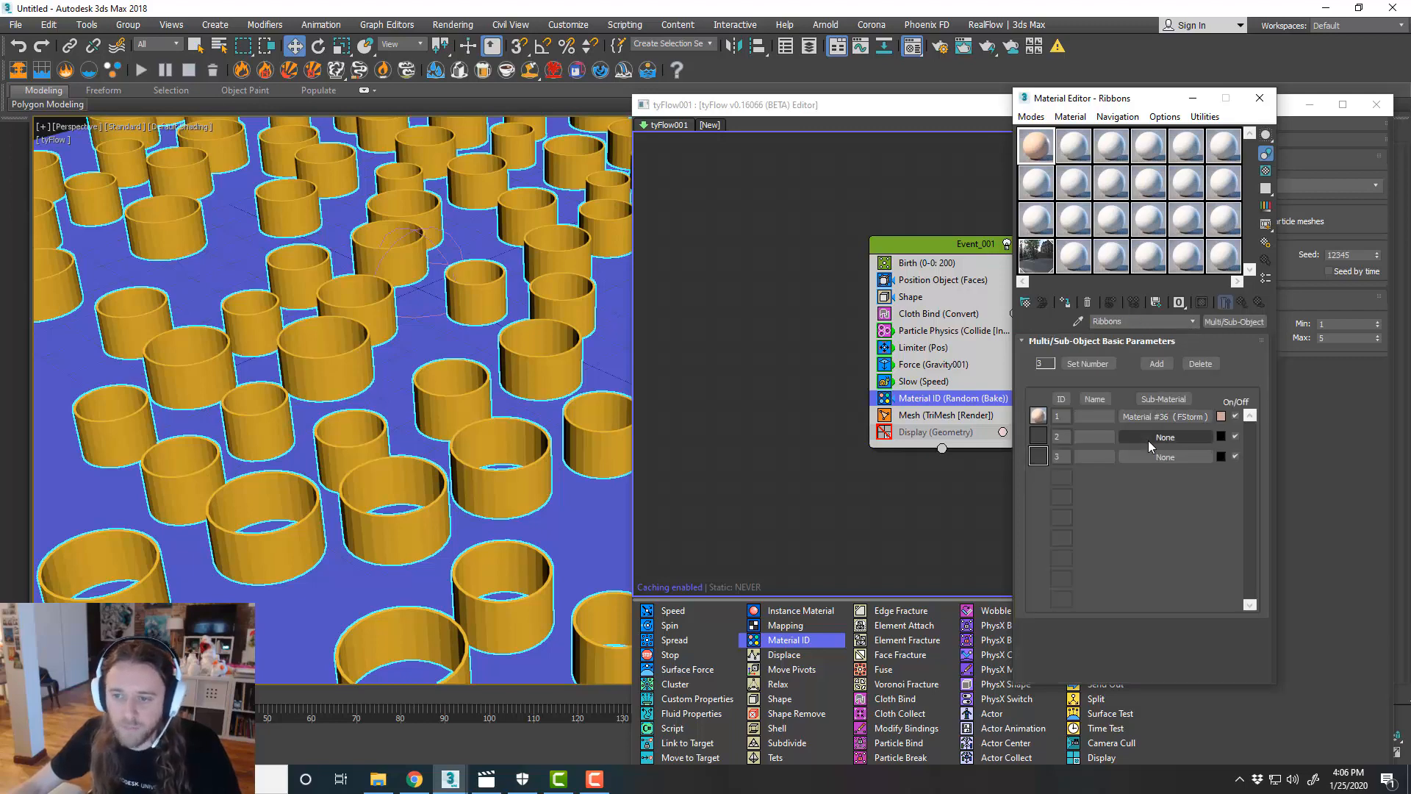
click(1165, 416)
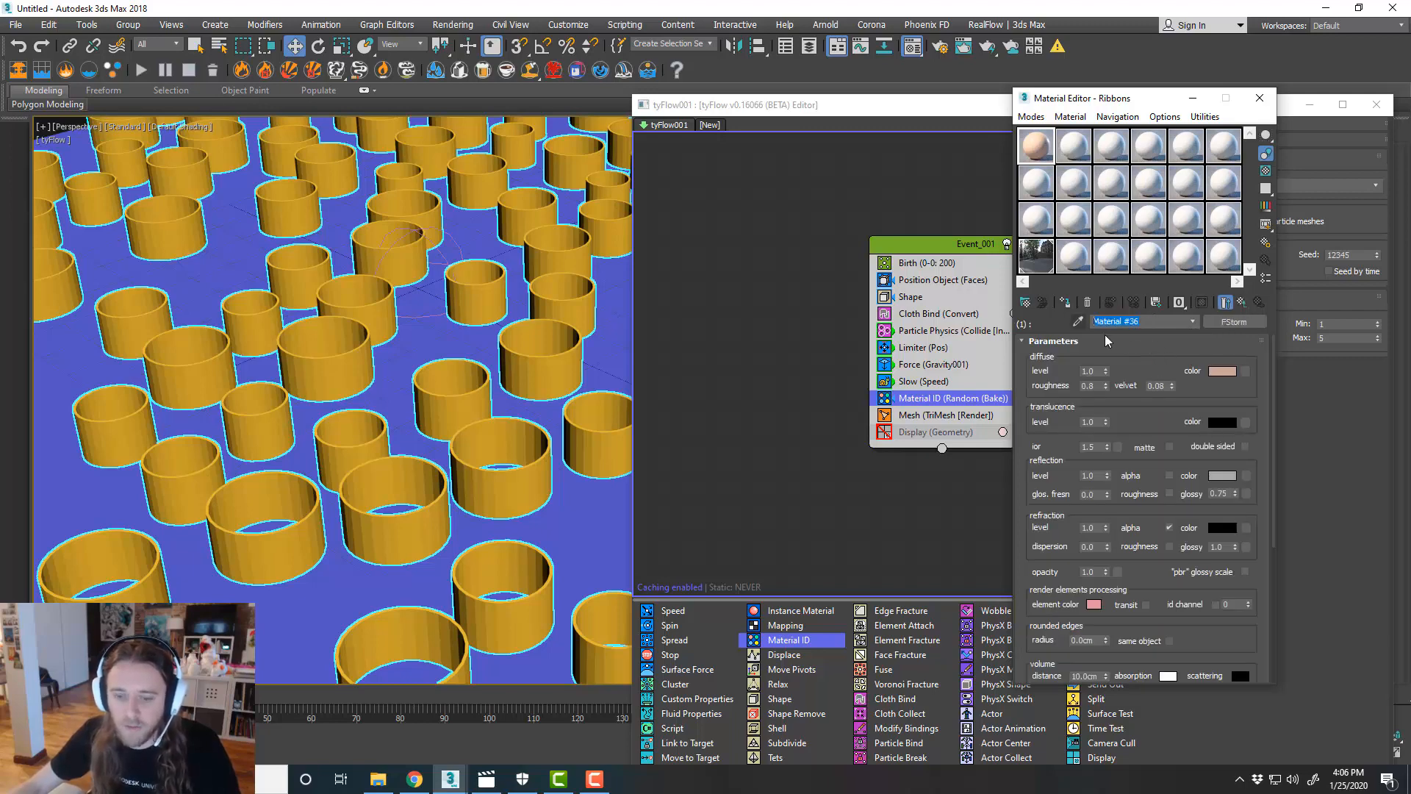
click(1193, 321)
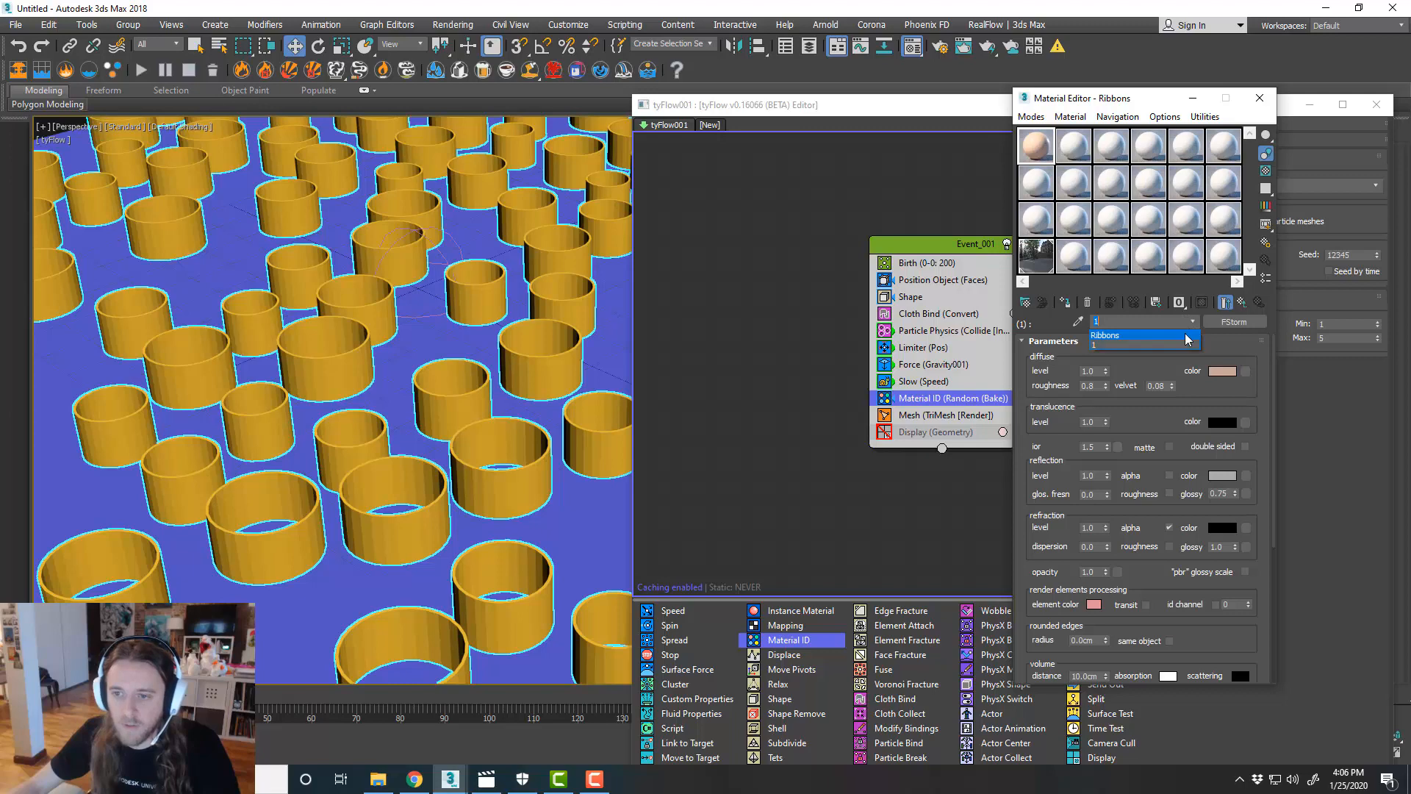
click(1188, 339)
- Duplicate sub-material 1 into slot ID 2 as an independent copy and rename it 2
drag(1167, 417, 1173, 438)
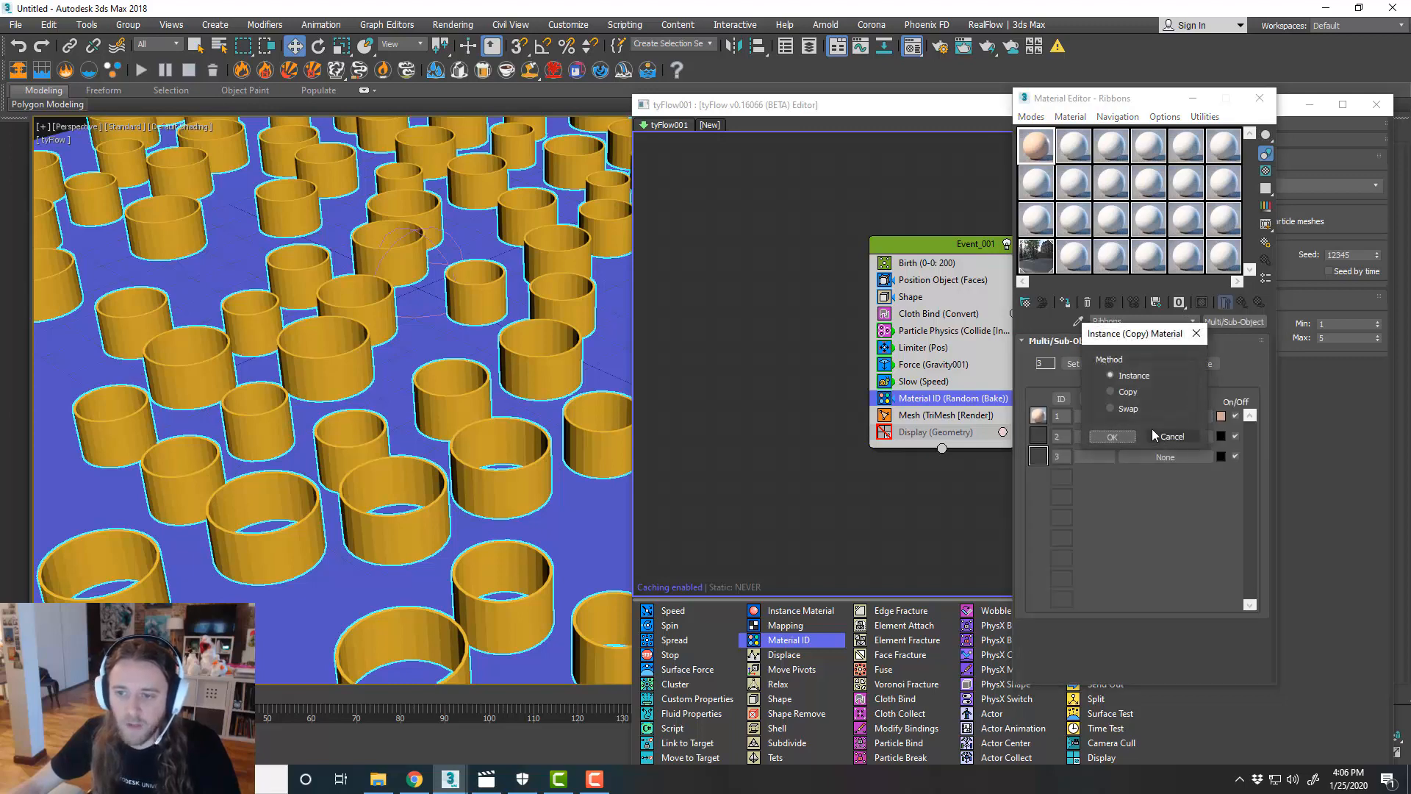
click(1111, 437)
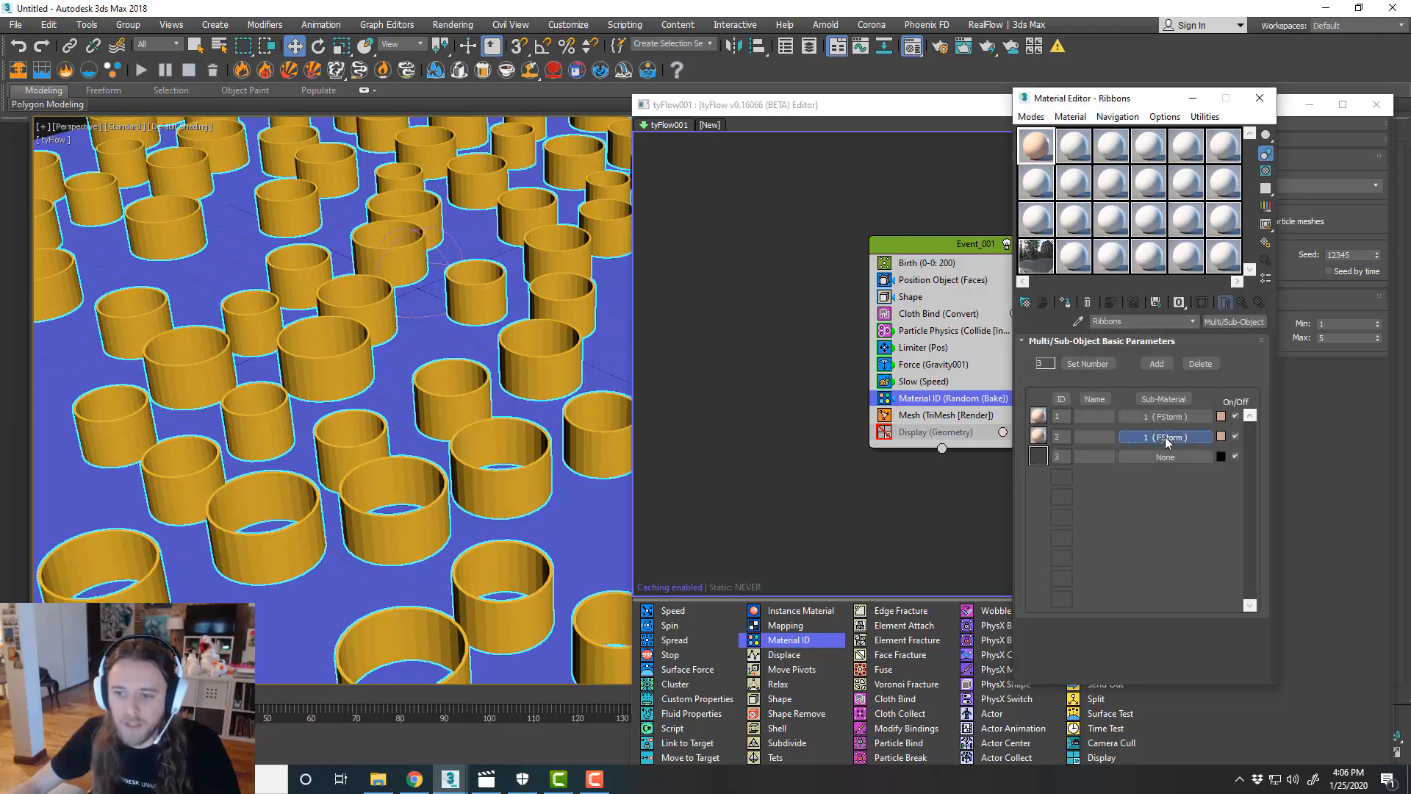
click(1164, 436)
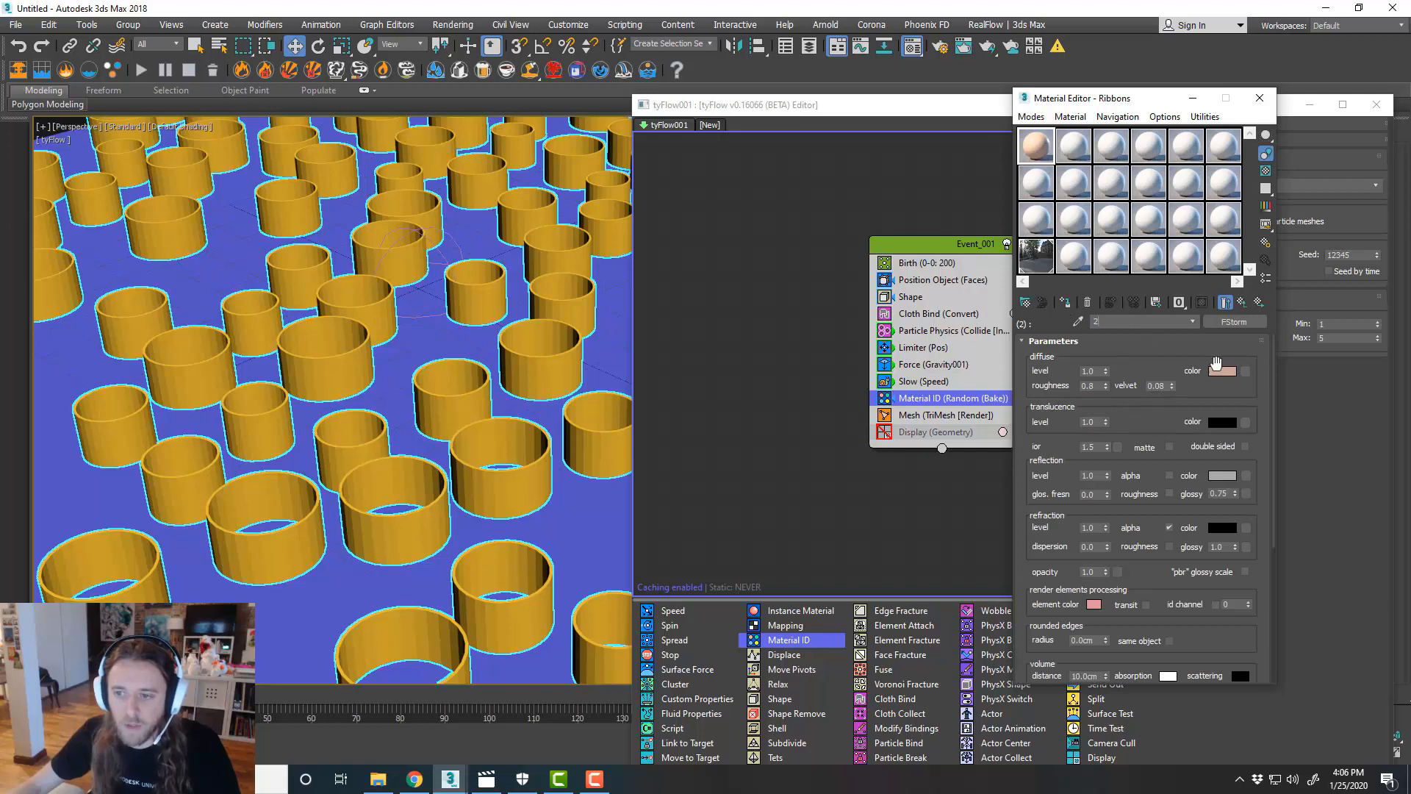
- Set sub-material 2's diffuse color to a dusty pink, about red 170, green 73, blue 77
click(1222, 371)
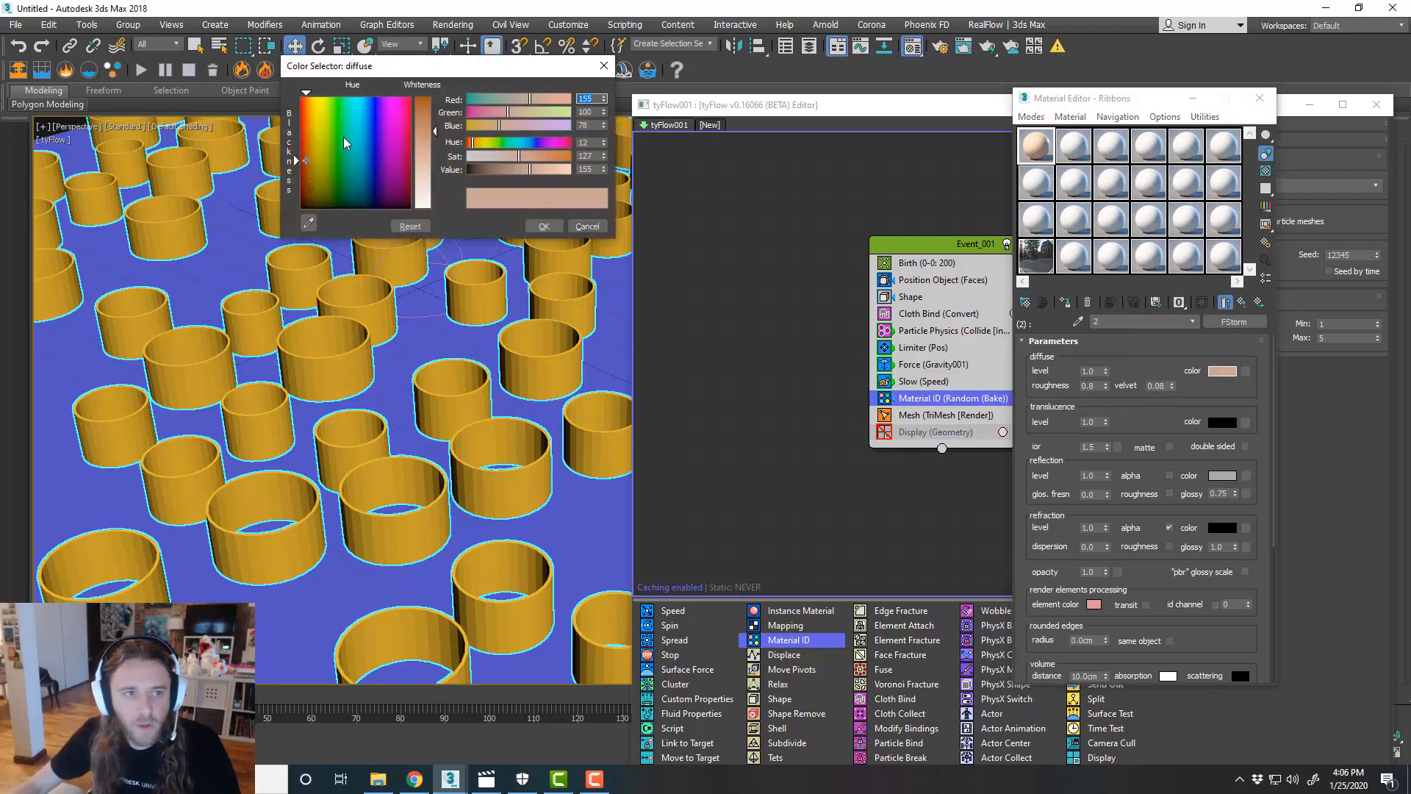
drag(309, 151, 303, 142)
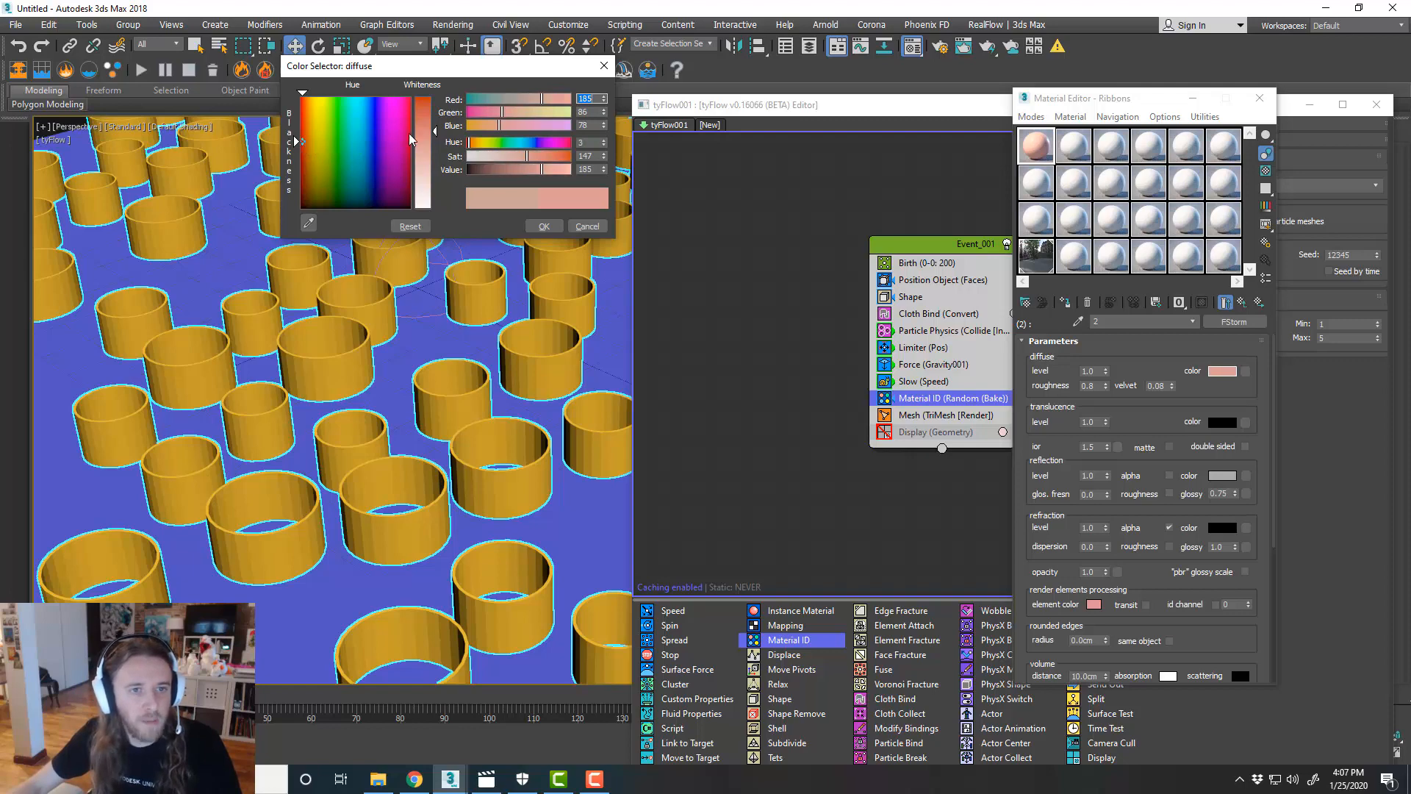
drag(499, 114, 496, 114)
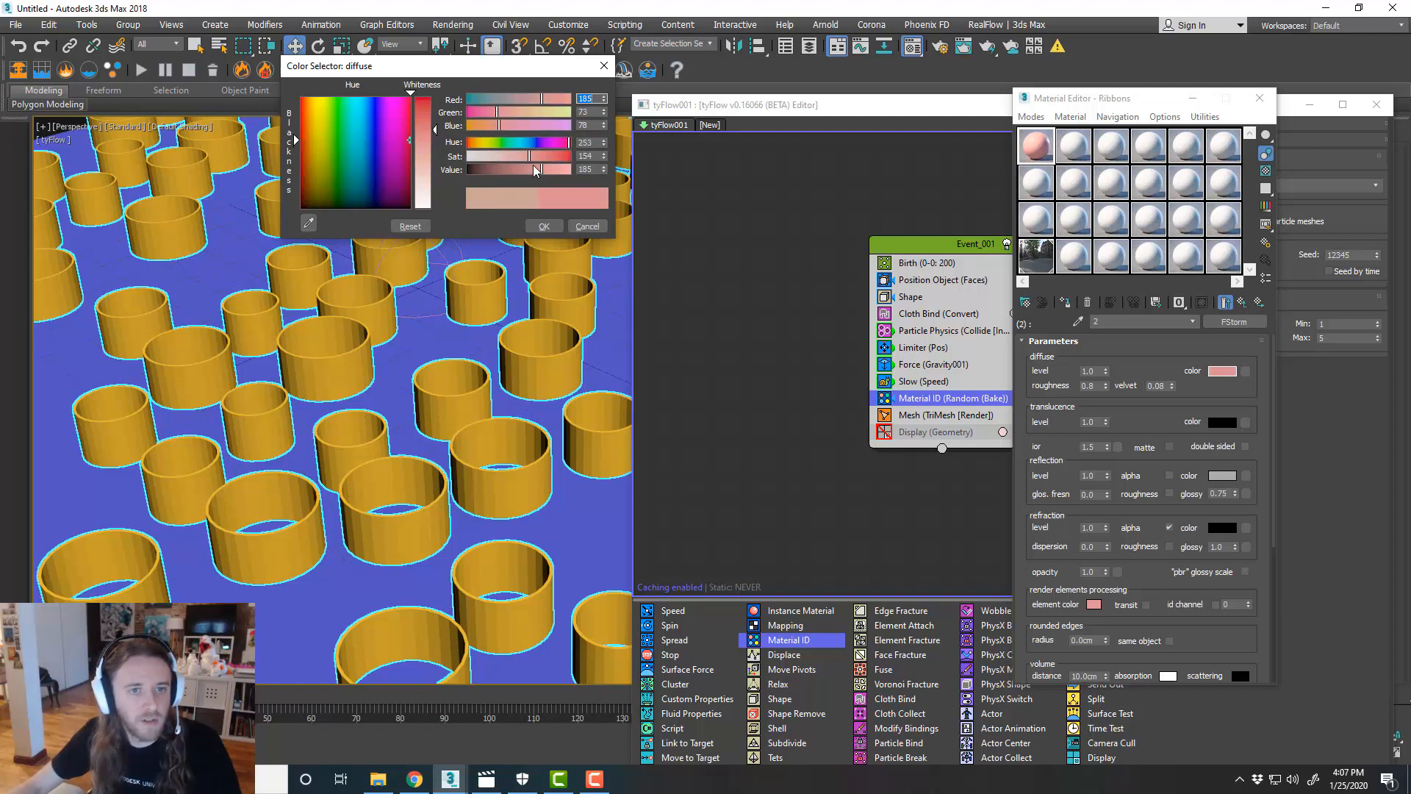
drag(535, 170, 526, 153)
click(543, 226)
- Duplicate sub-material 2 into slot ID 3 of Ribbons as an independent copy and open the copy's parameters
click(1192, 322)
click(1176, 335)
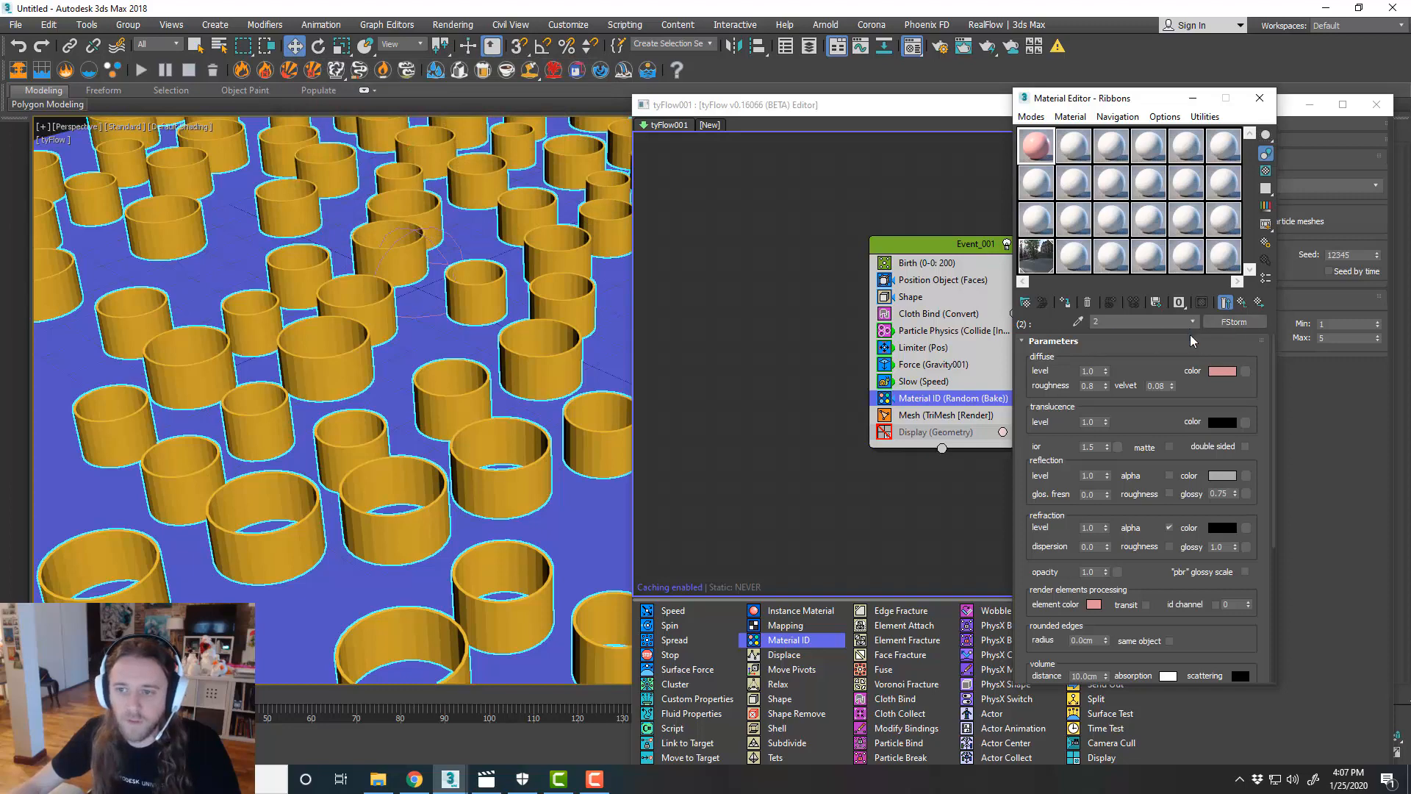
drag(1162, 461, 1162, 458)
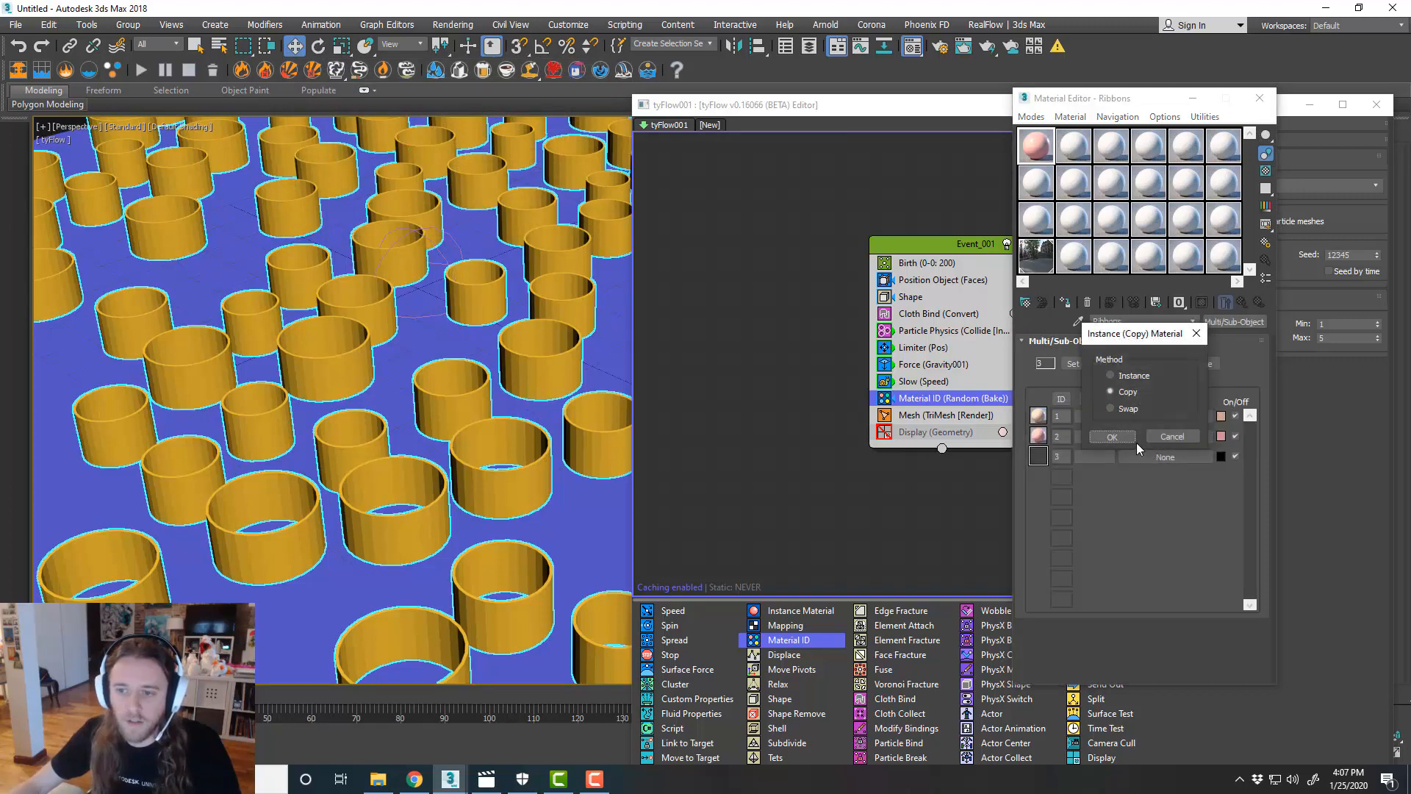
click(1134, 441)
click(1136, 453)
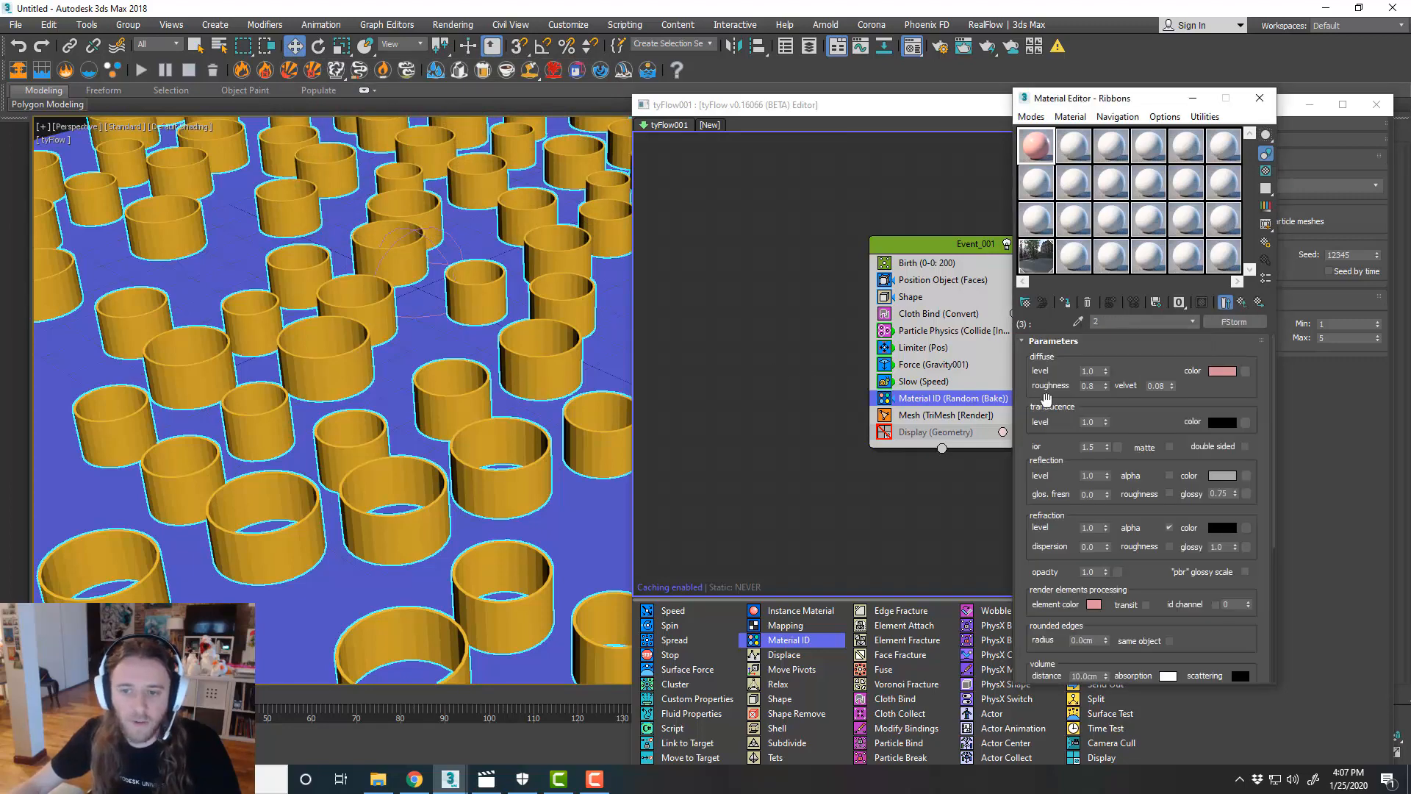
- Set the third sub-material's diffuse color to a muted blue, about hue 146, saturation 126, value 128
click(1223, 370)
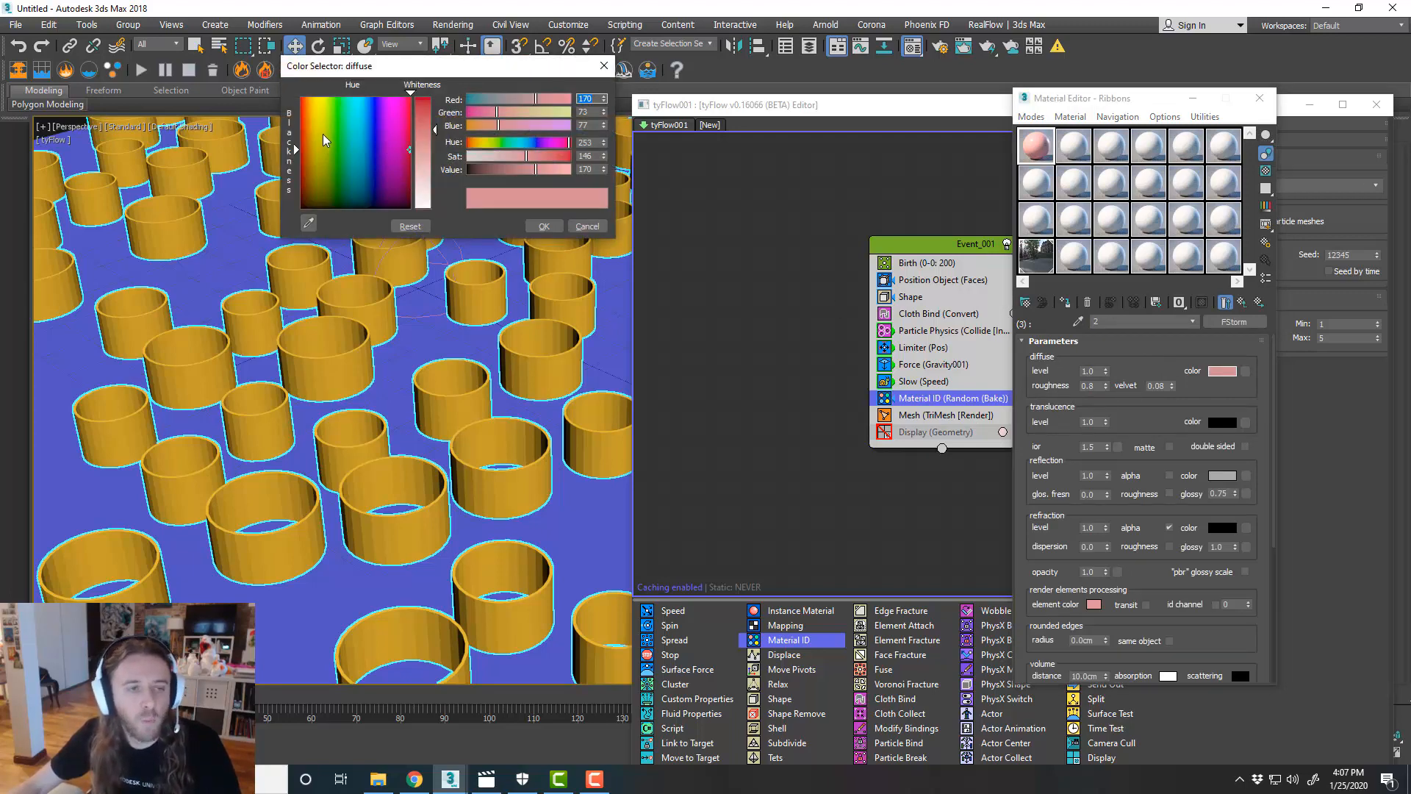
click(355, 141)
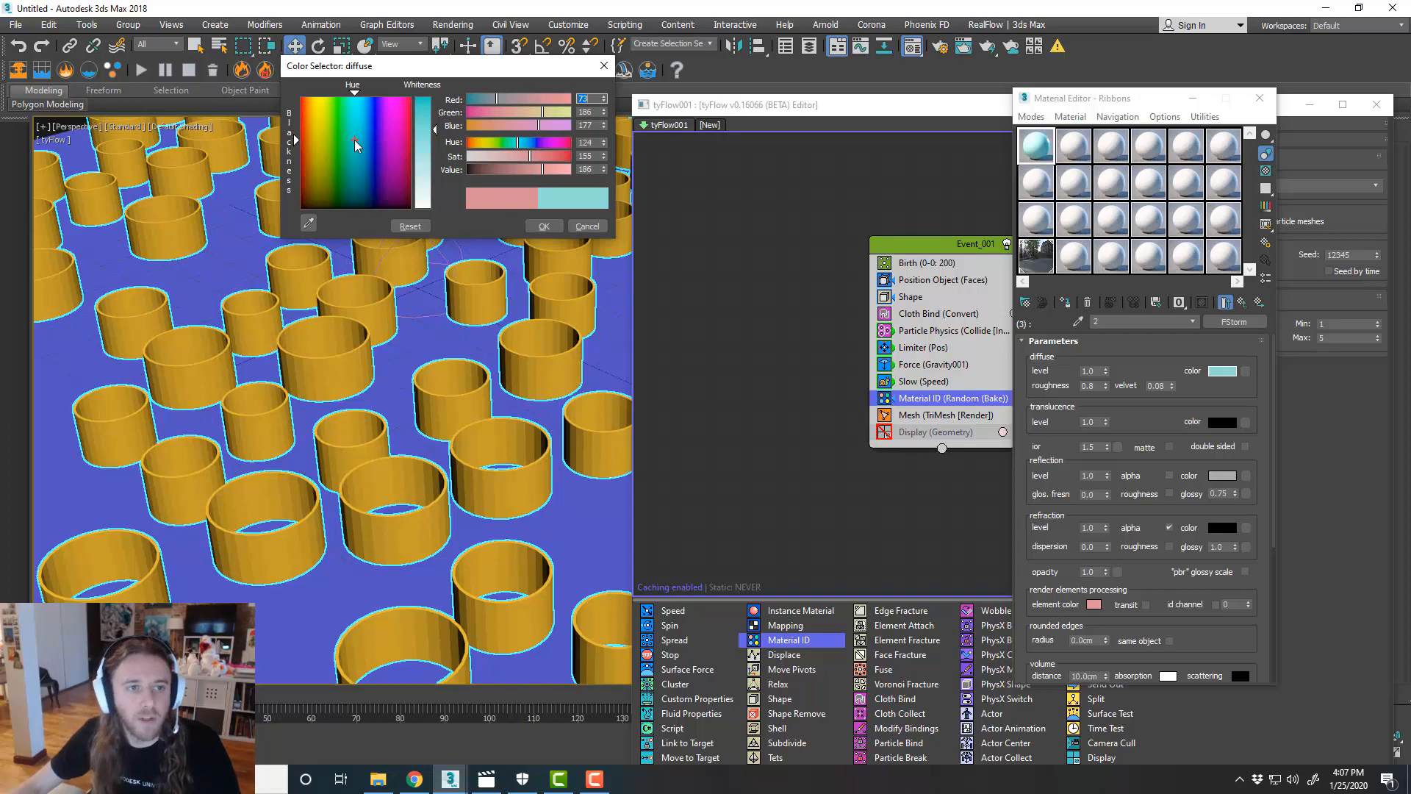
drag(355, 140, 364, 140)
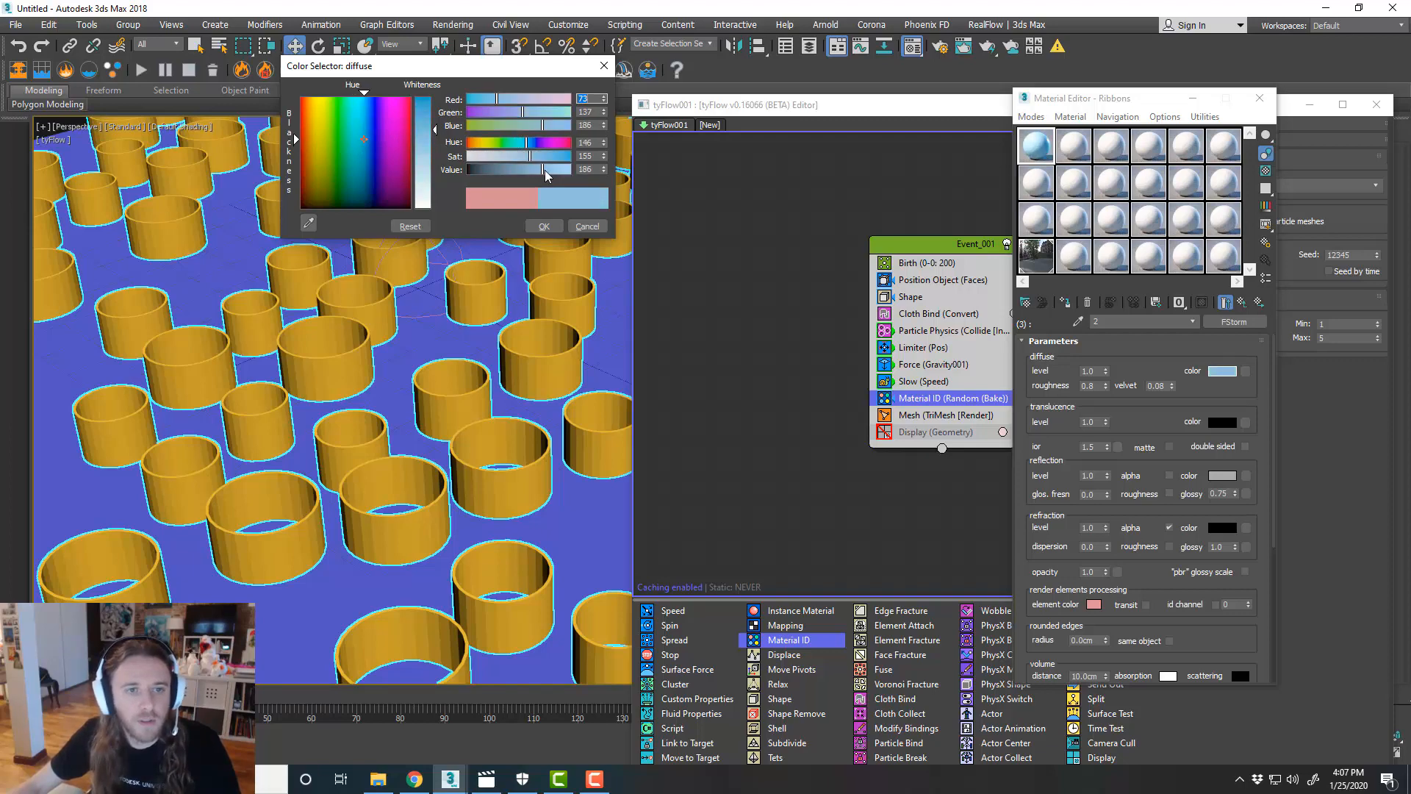
drag(531, 155, 517, 170)
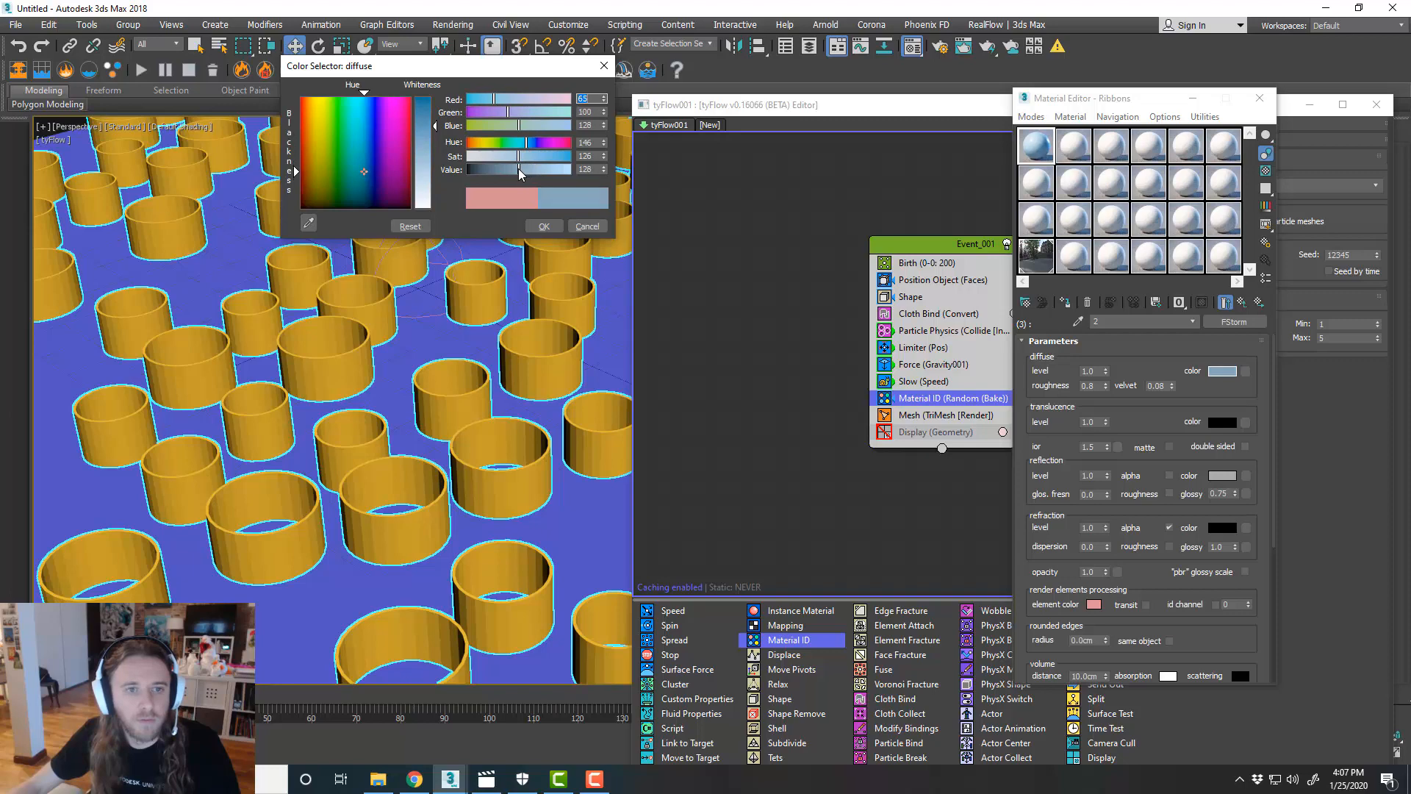
click(544, 226)
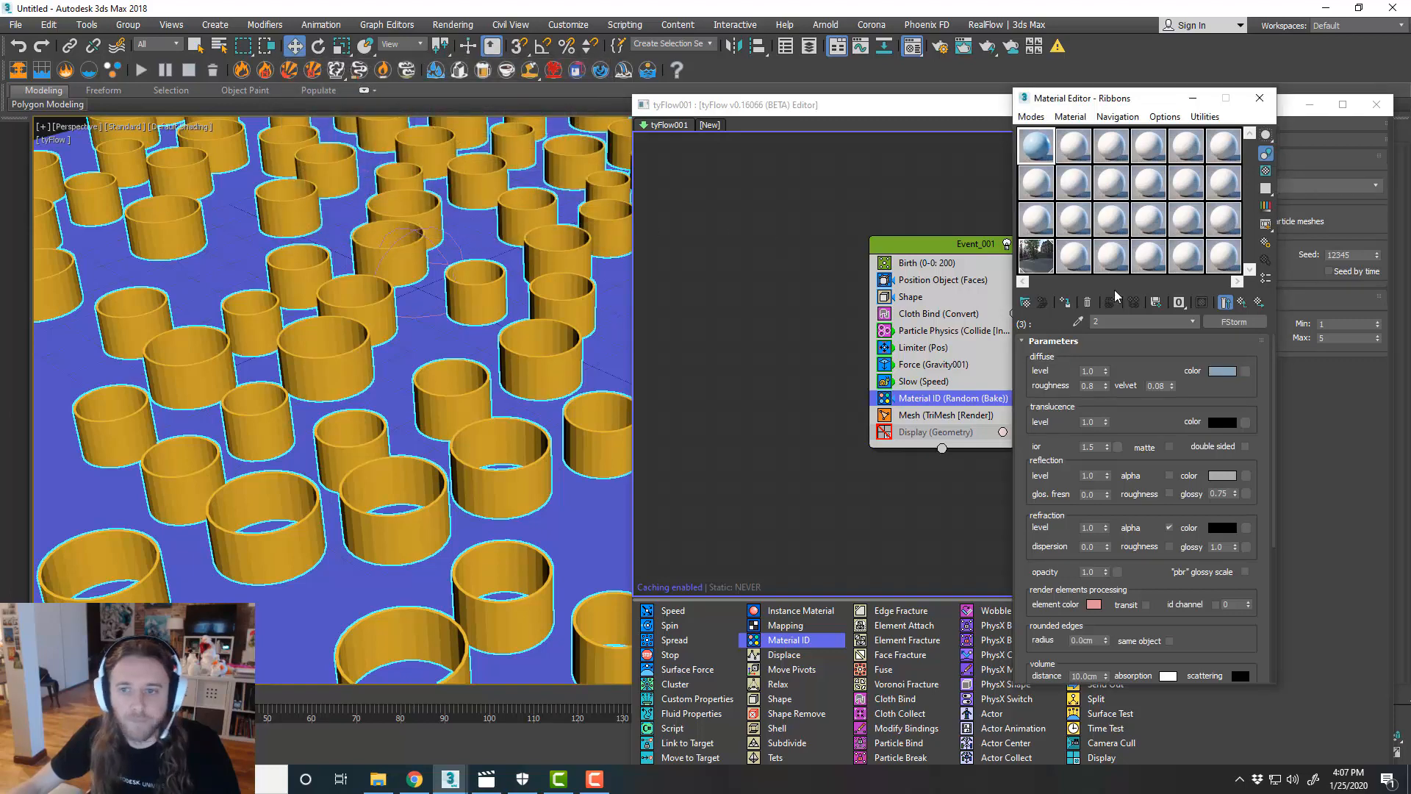
- Rename the third sub-material 3 and return to the parent Ribbons material
click(1178, 324)
text(3)
click(1189, 322)
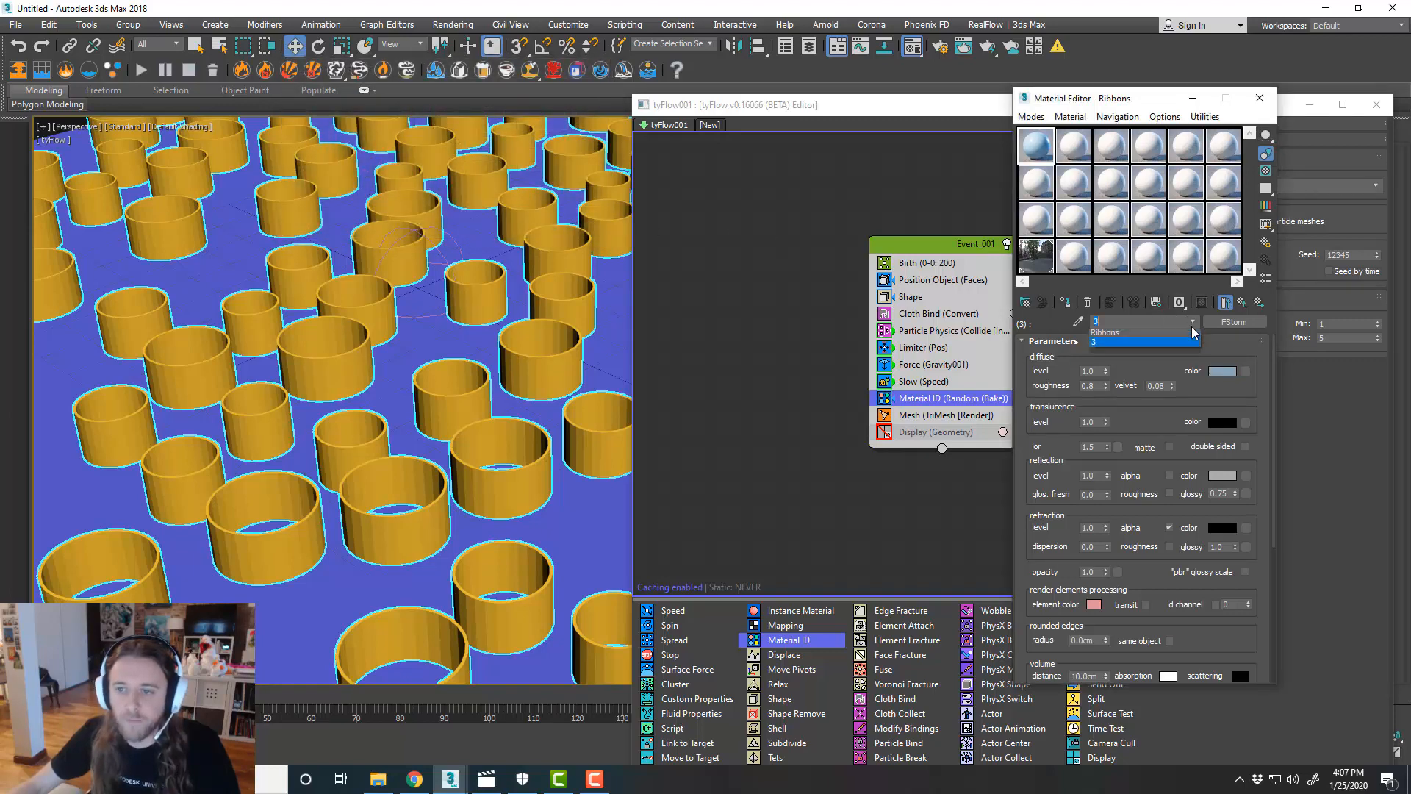
click(1188, 333)
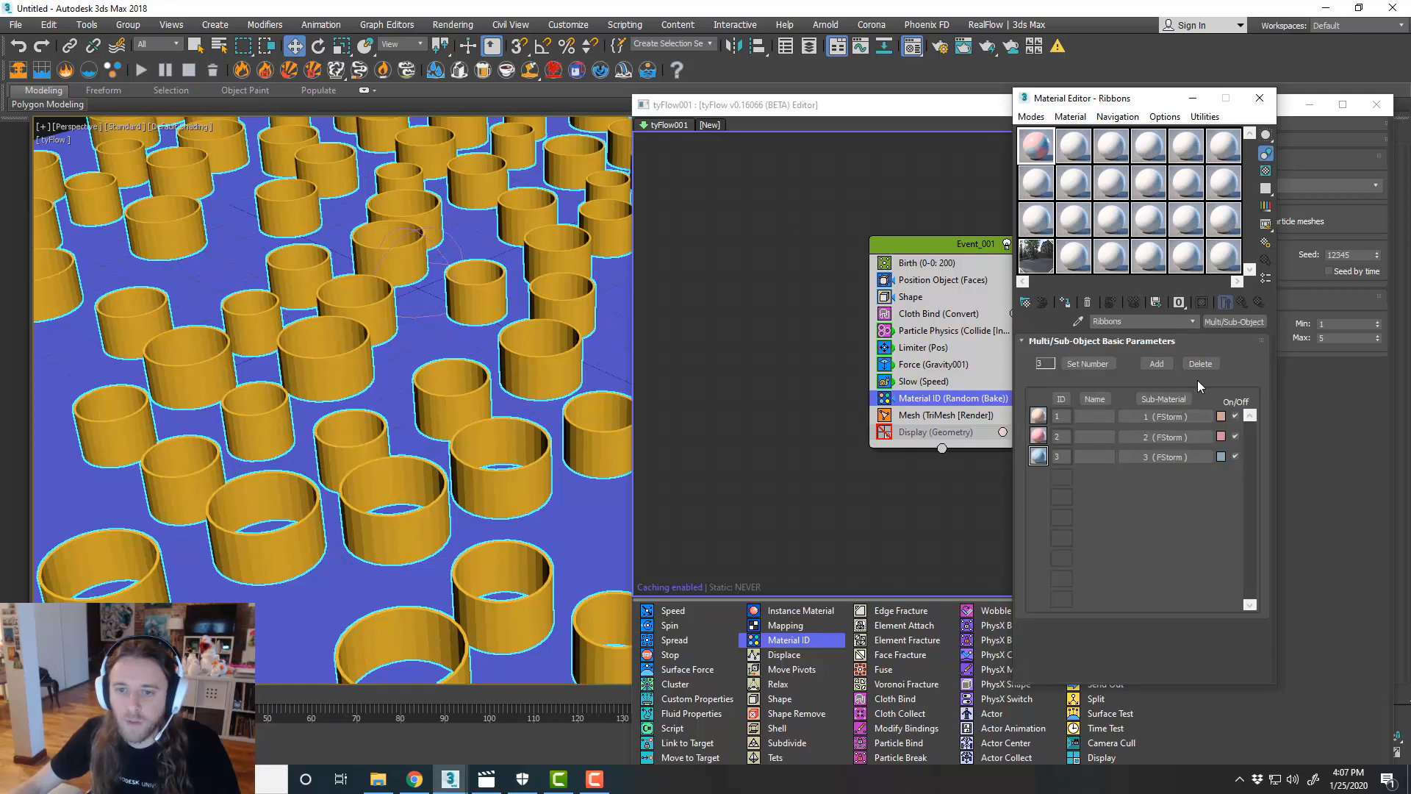
- Assign the Ribbons material to the selected tyFlow object and close the Material Editor
click(1065, 304)
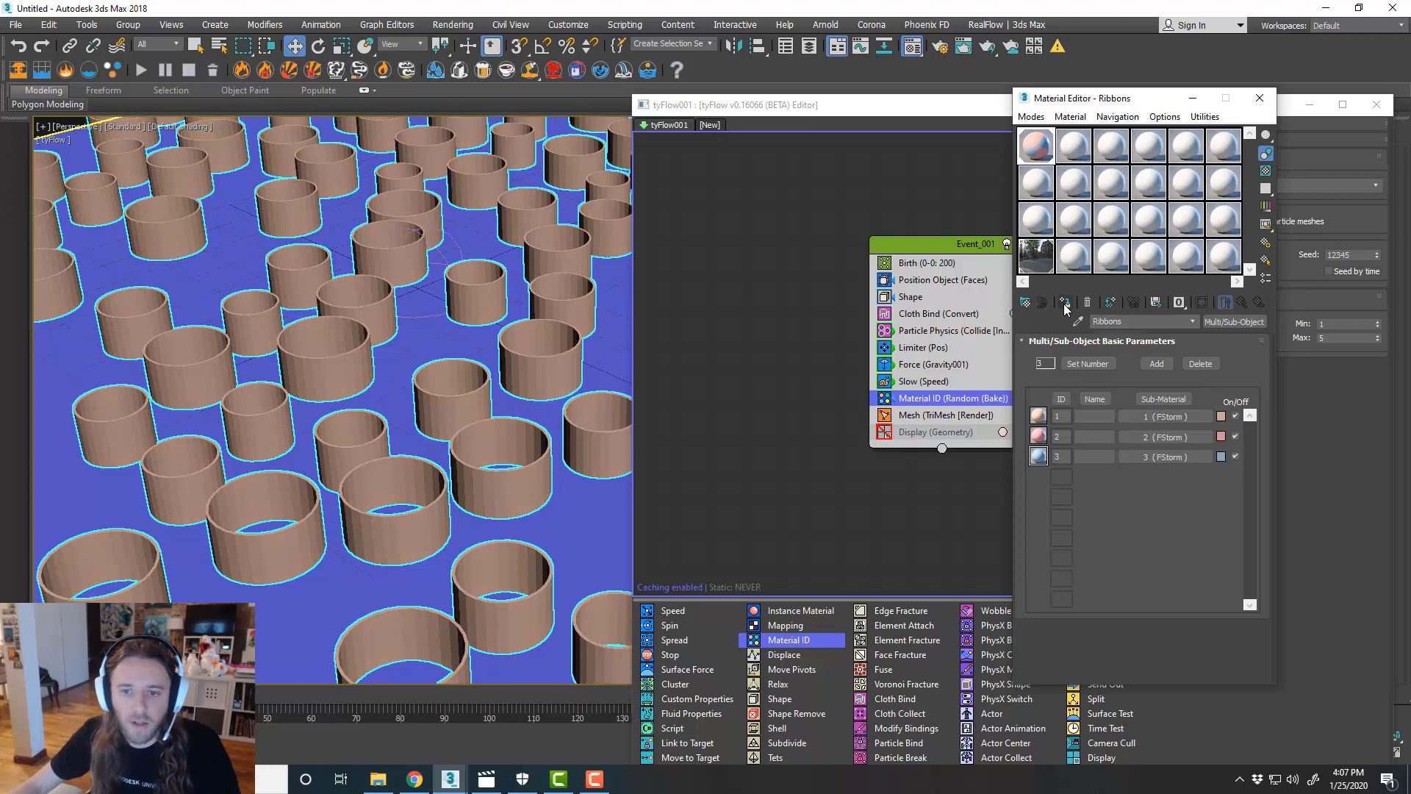
scroll(458, 316, down, 3)
scroll(457, 316, up, 3)
middle_drag(475, 314, 507, 325)
drag(1102, 98, 1162, 107)
click(1319, 107)
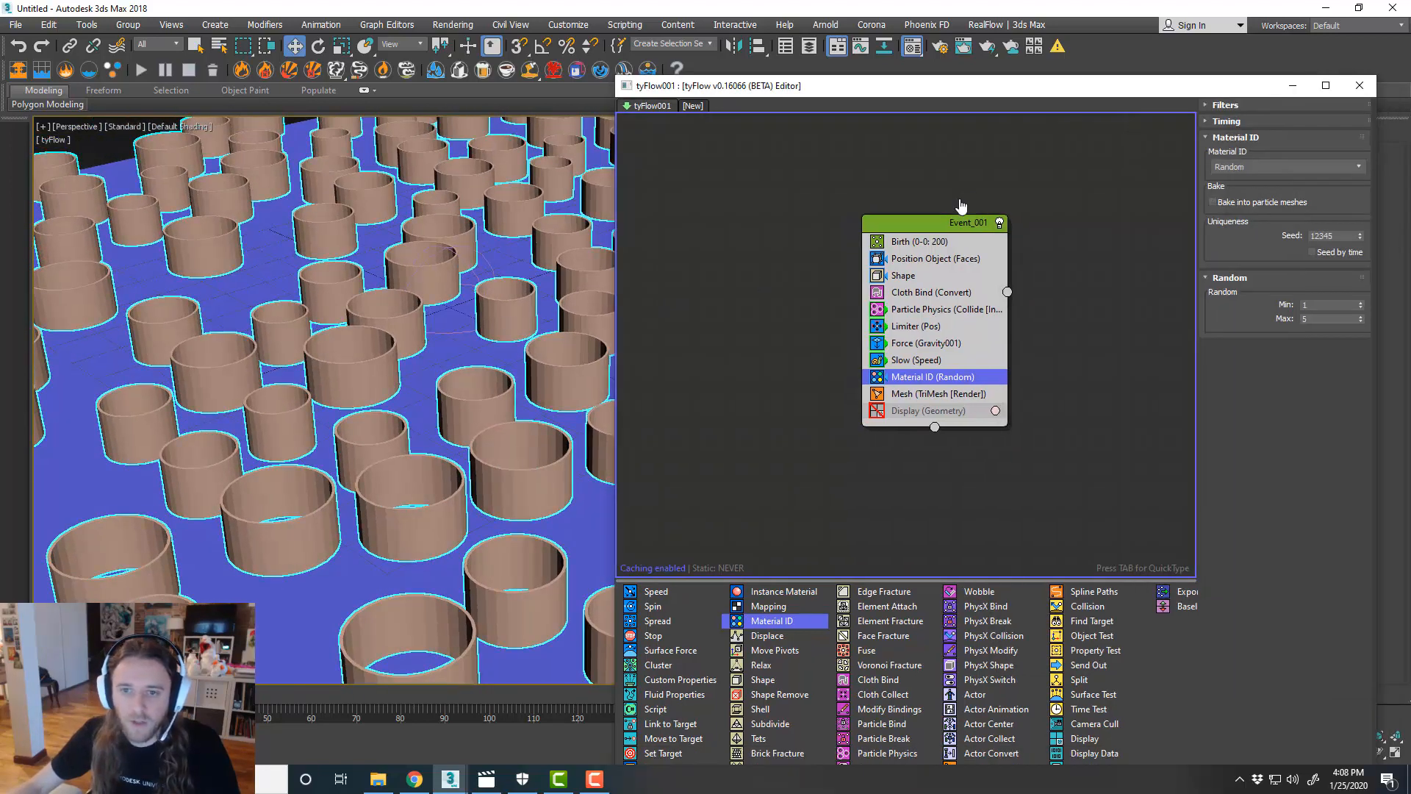
middle_drag(961, 205, 919, 210)
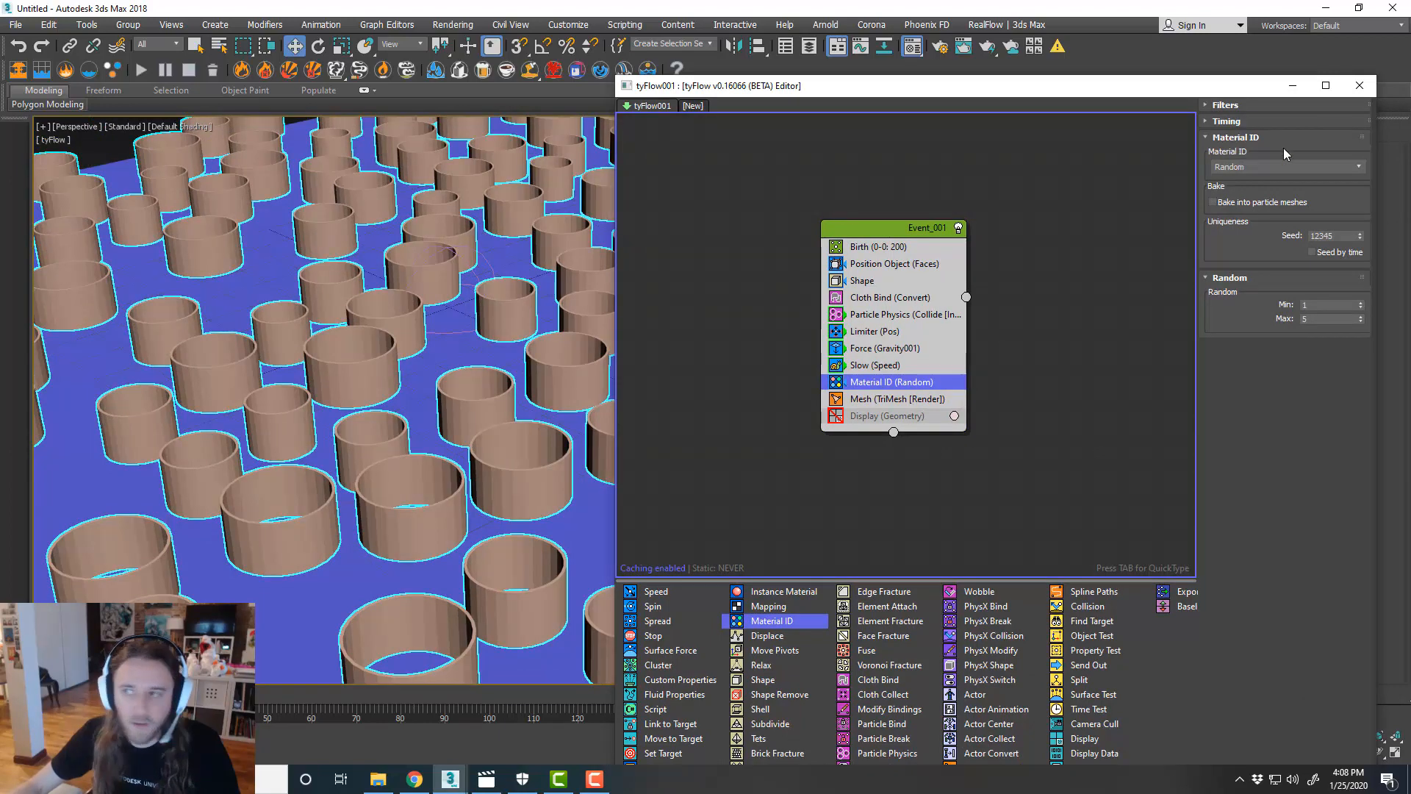
- Move the reopened Material Editor off the tyFlow settings, then set the Material ID operator to Cycle and bake IDs into particle meshes
key(m)
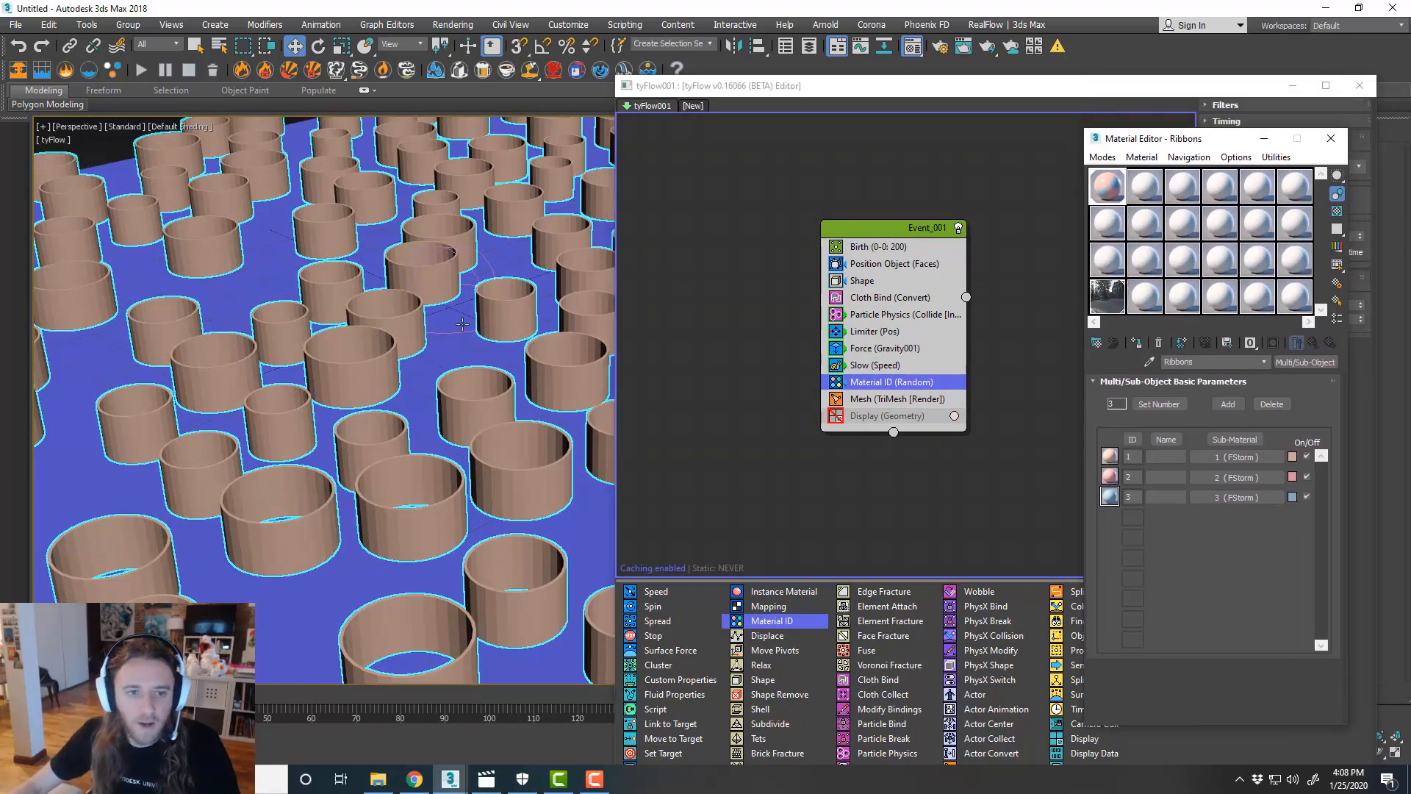
drag(1162, 140, 556, 254)
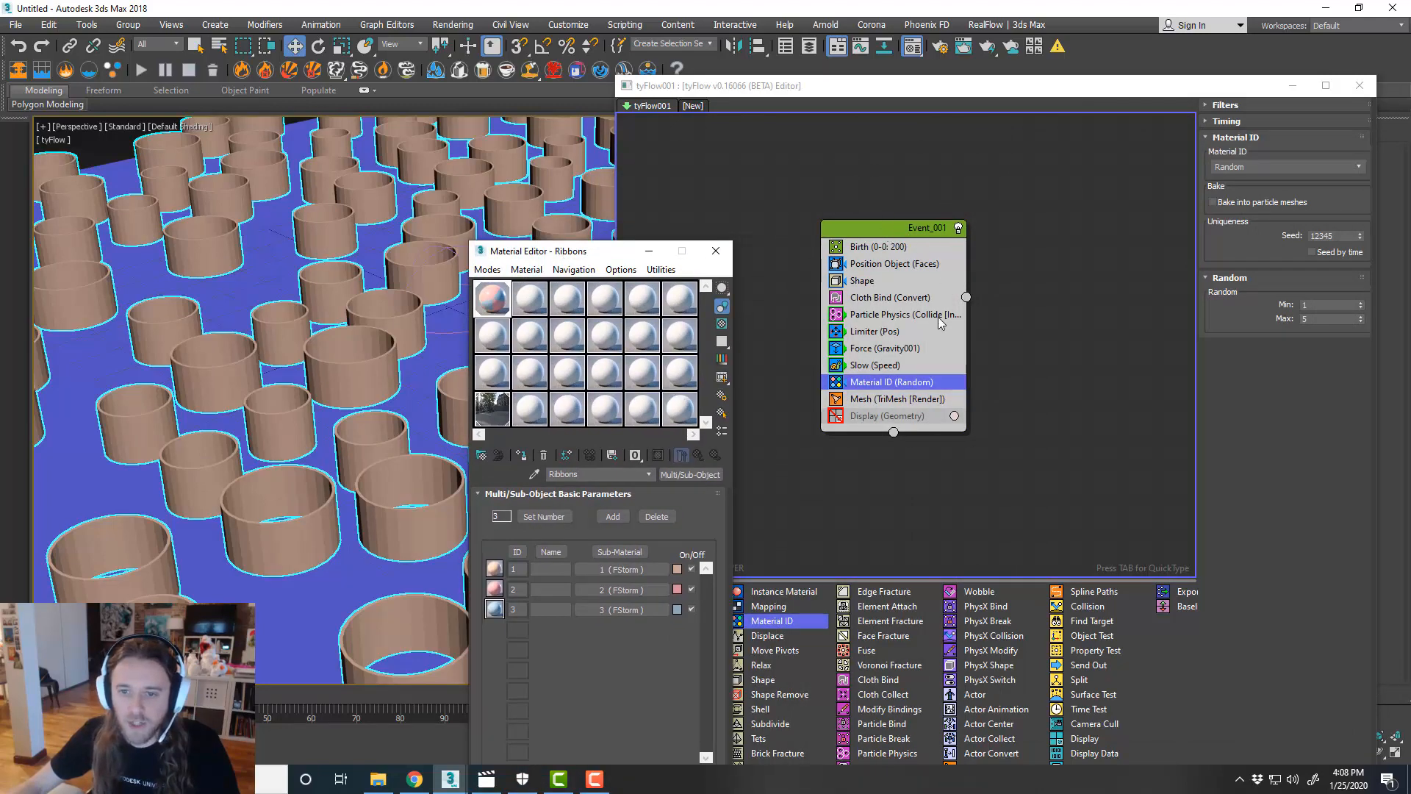
click(930, 388)
click(1307, 168)
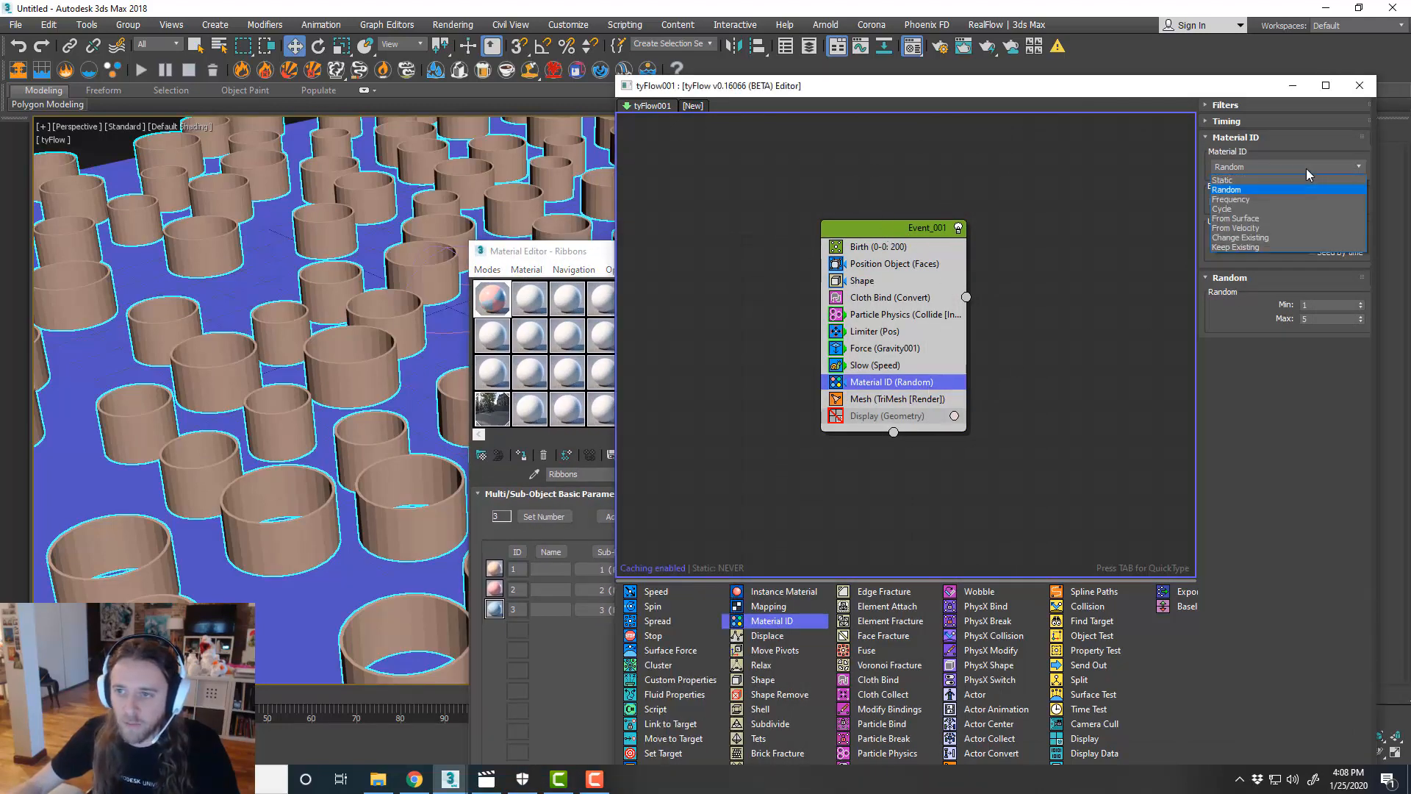
click(1306, 211)
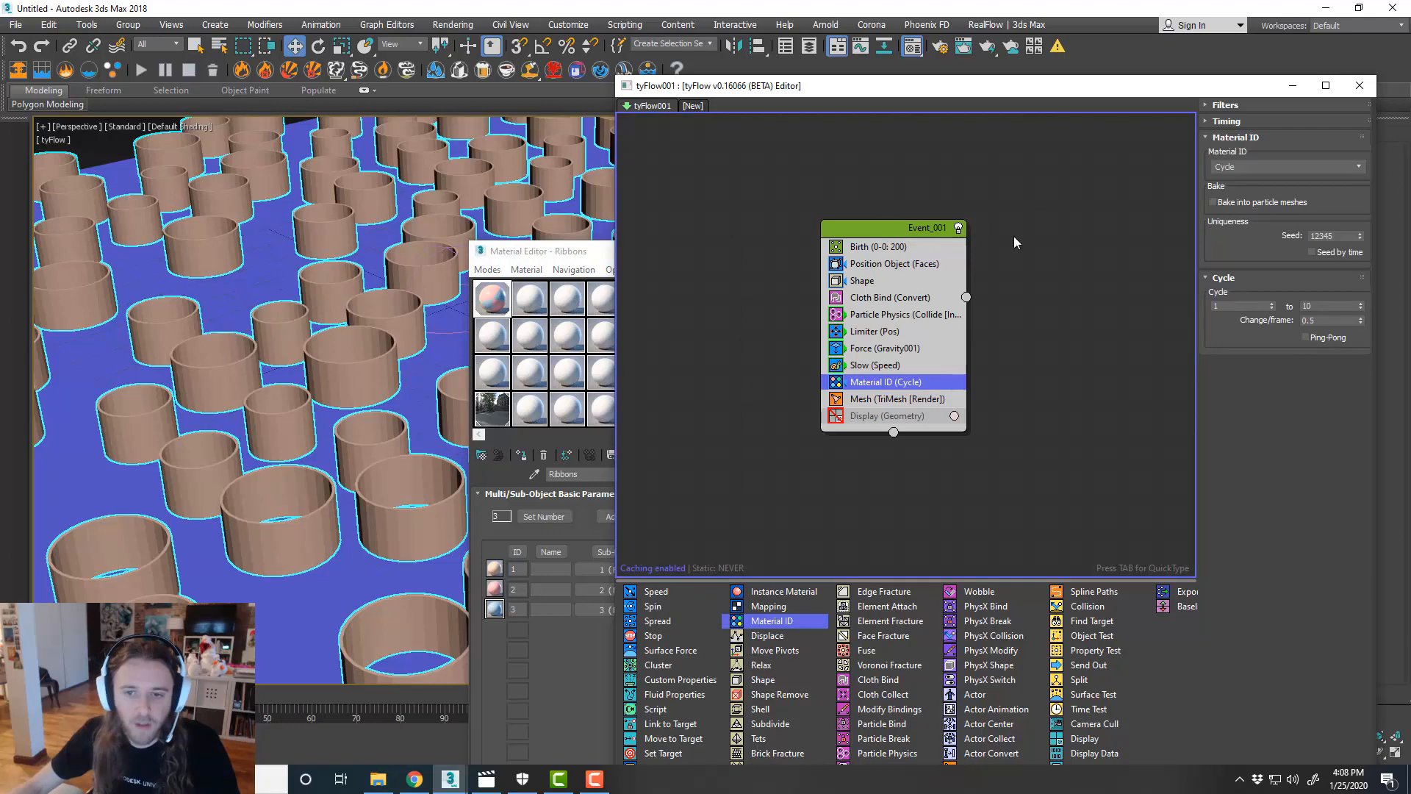
click(1214, 202)
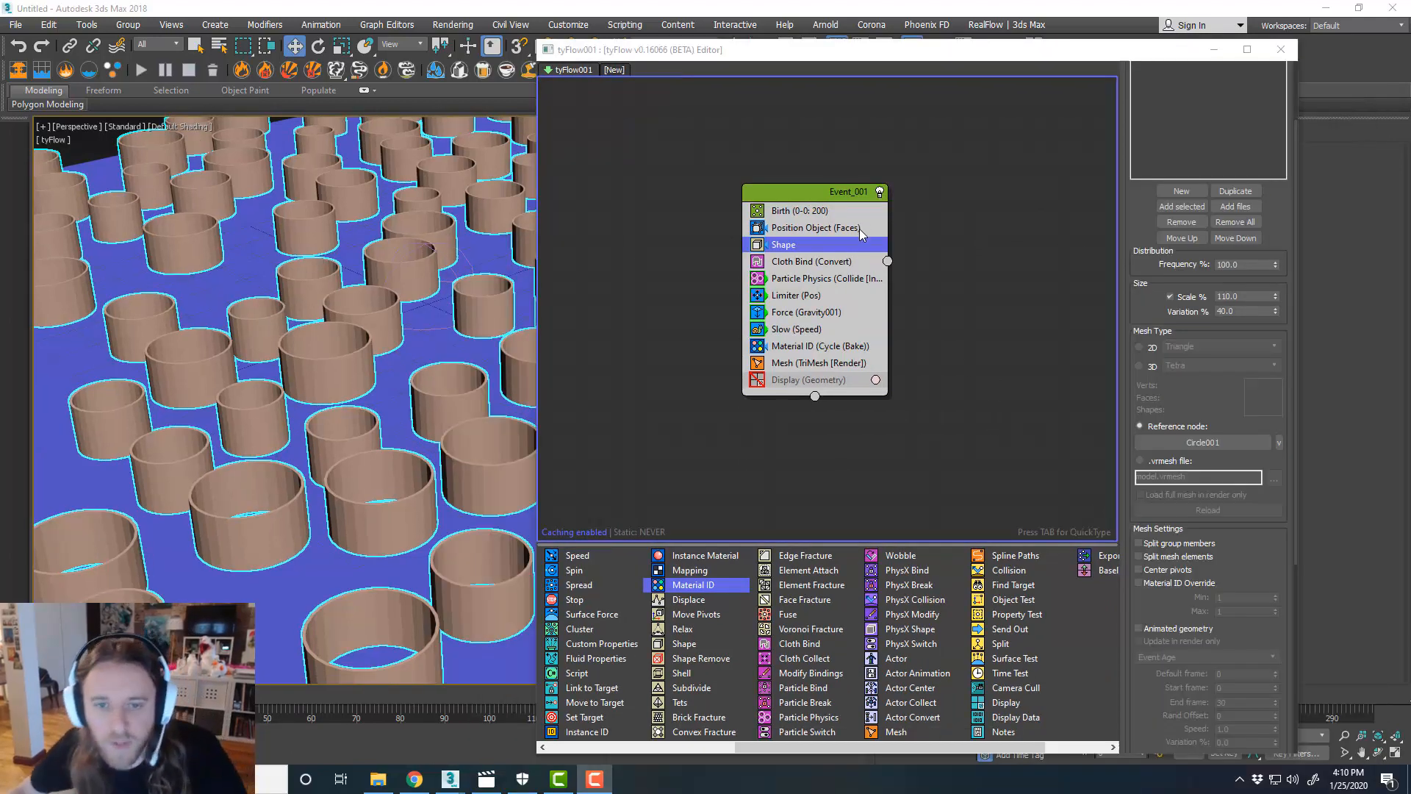
- Enable Material ID Override in the Shape operator's mesh settings and set its maximum to 3
click(857, 230)
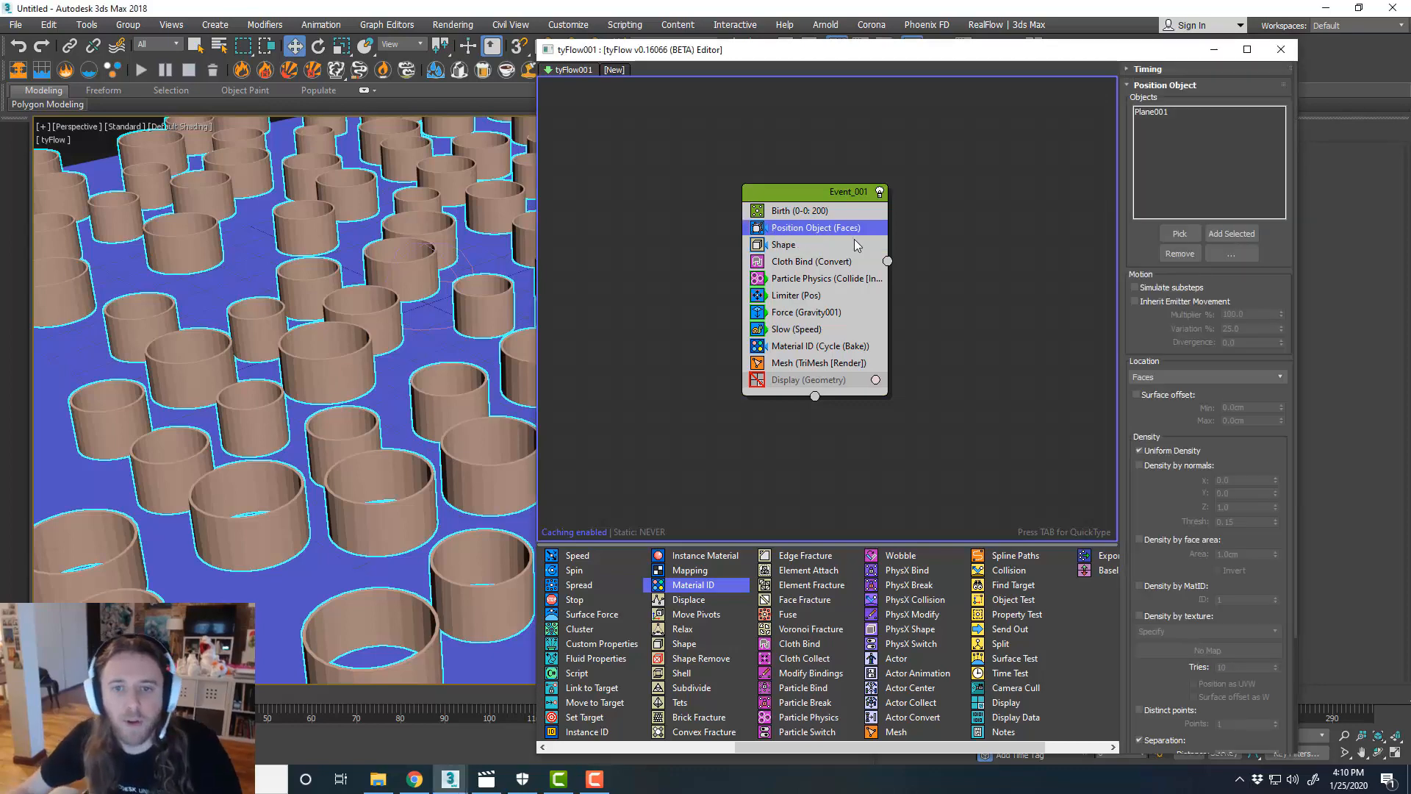
click(856, 245)
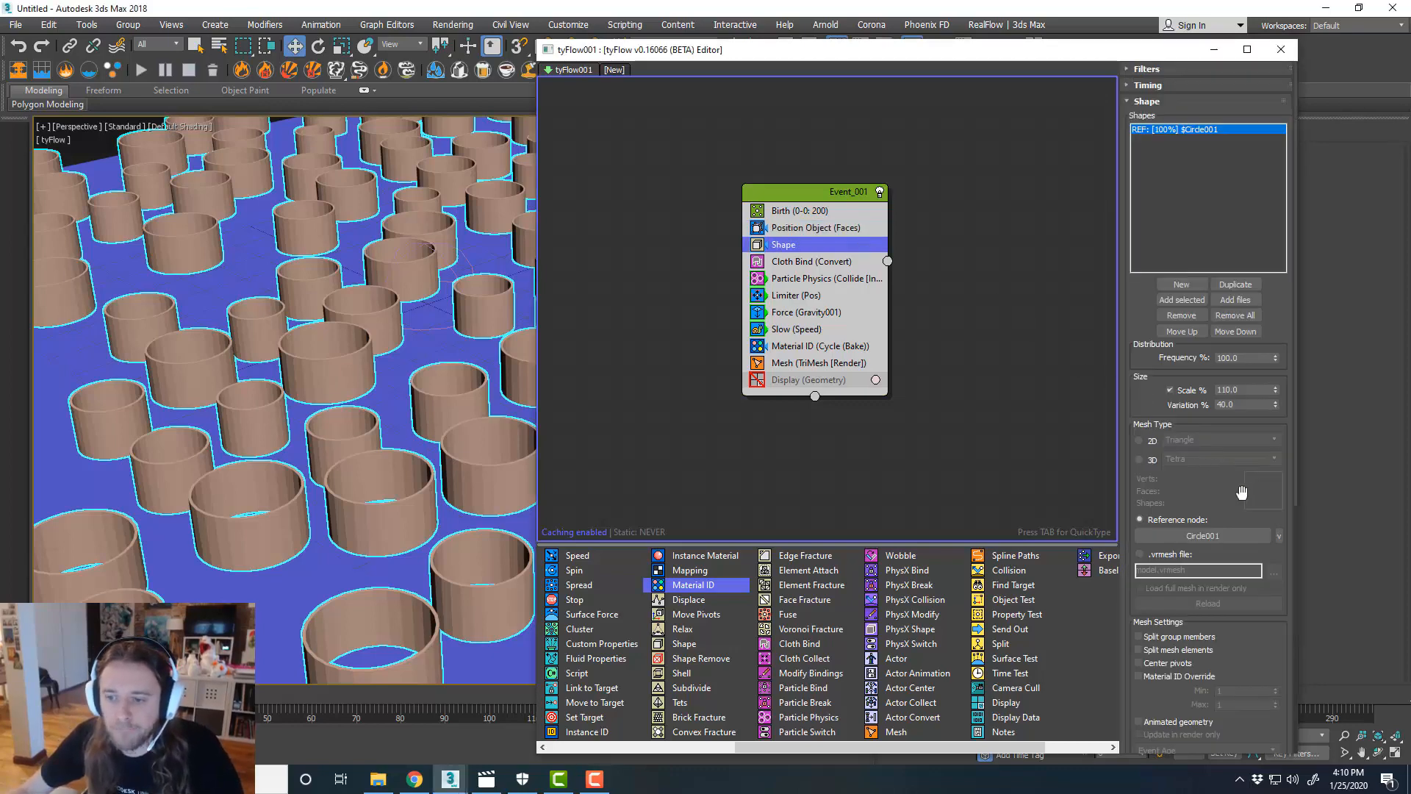
drag(1241, 491, 1235, 438)
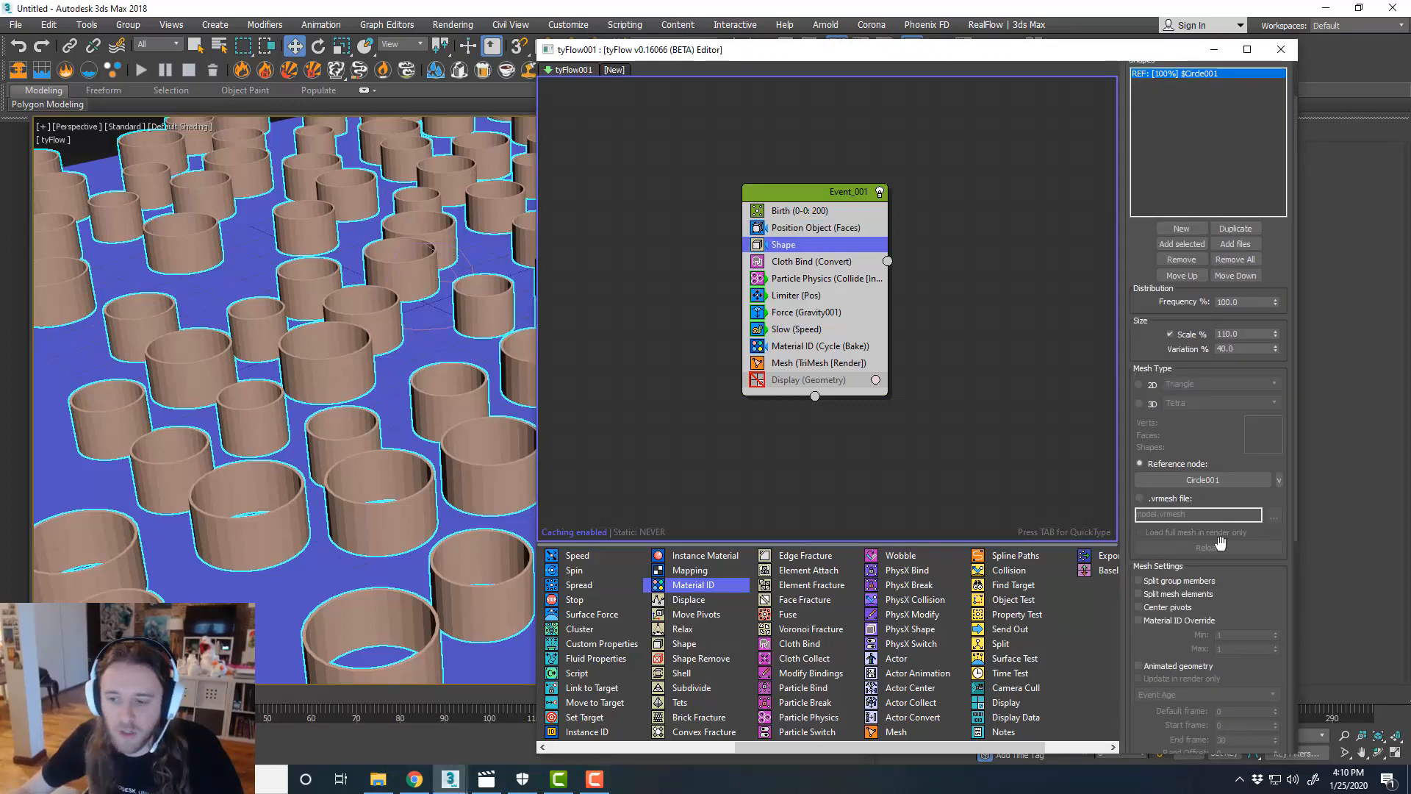
click(1206, 621)
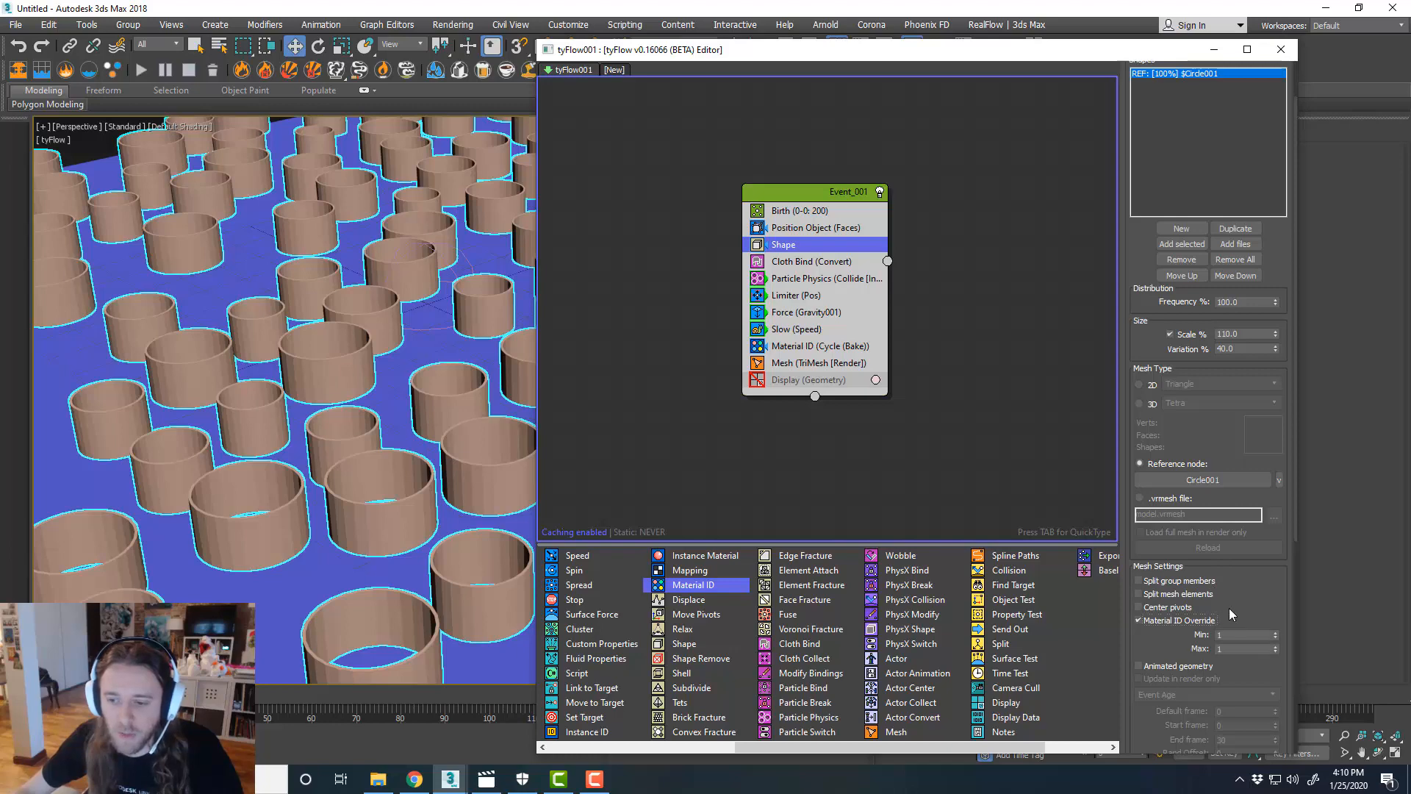
double_click(1230, 649)
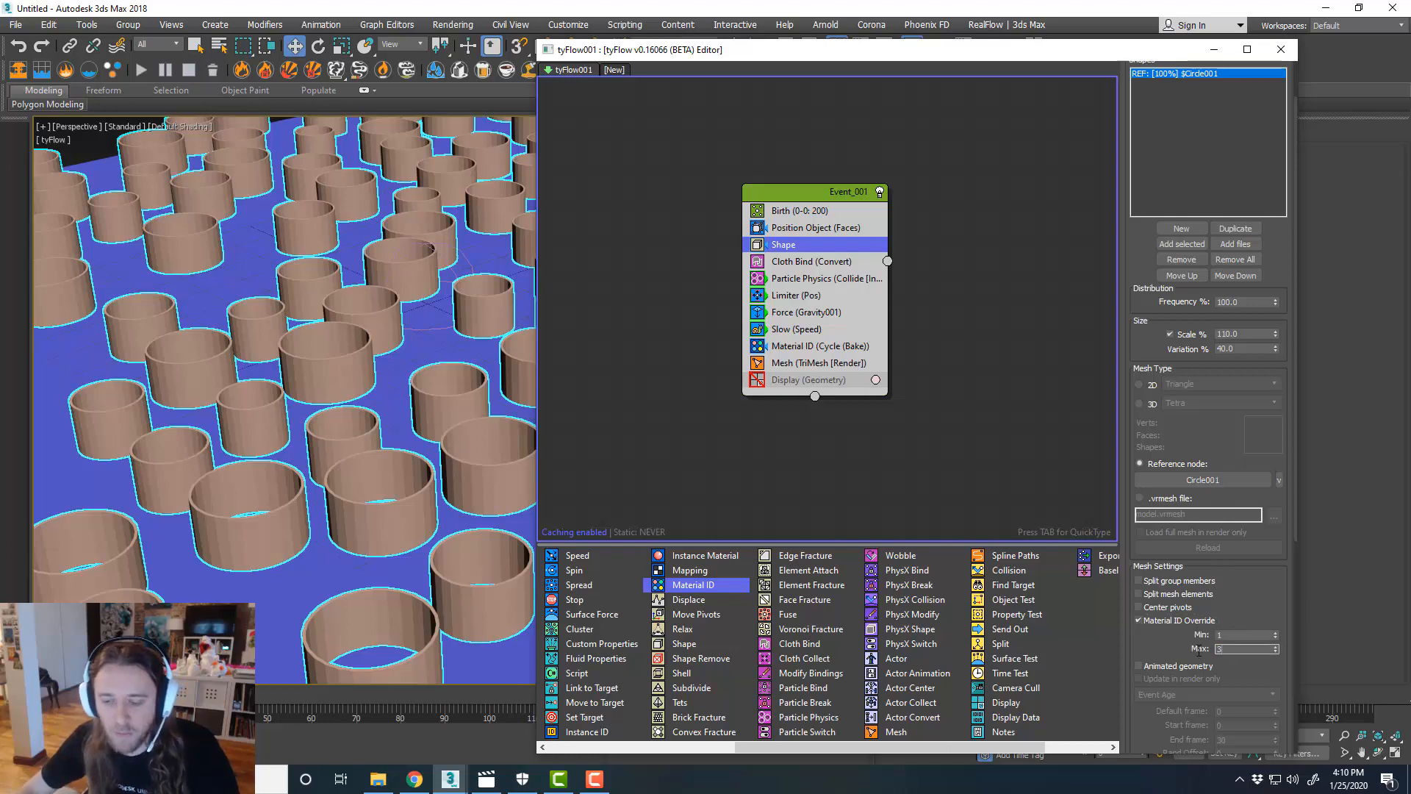
text(3)
key(Return)
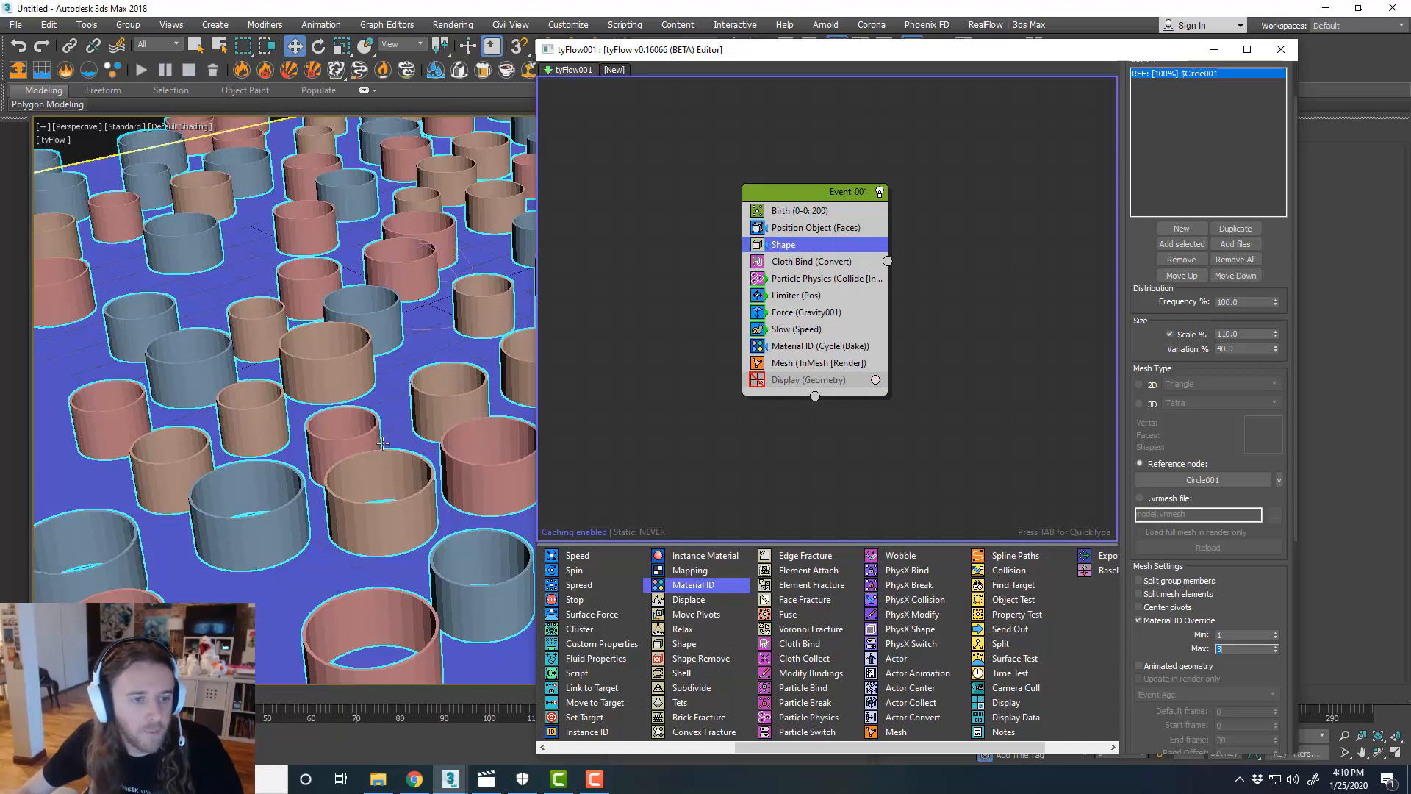
- Move the tyFlow editor and the Material Editor away so the perspective view of the ribbons is unobstructed
drag(816, 55, 1410, 71)
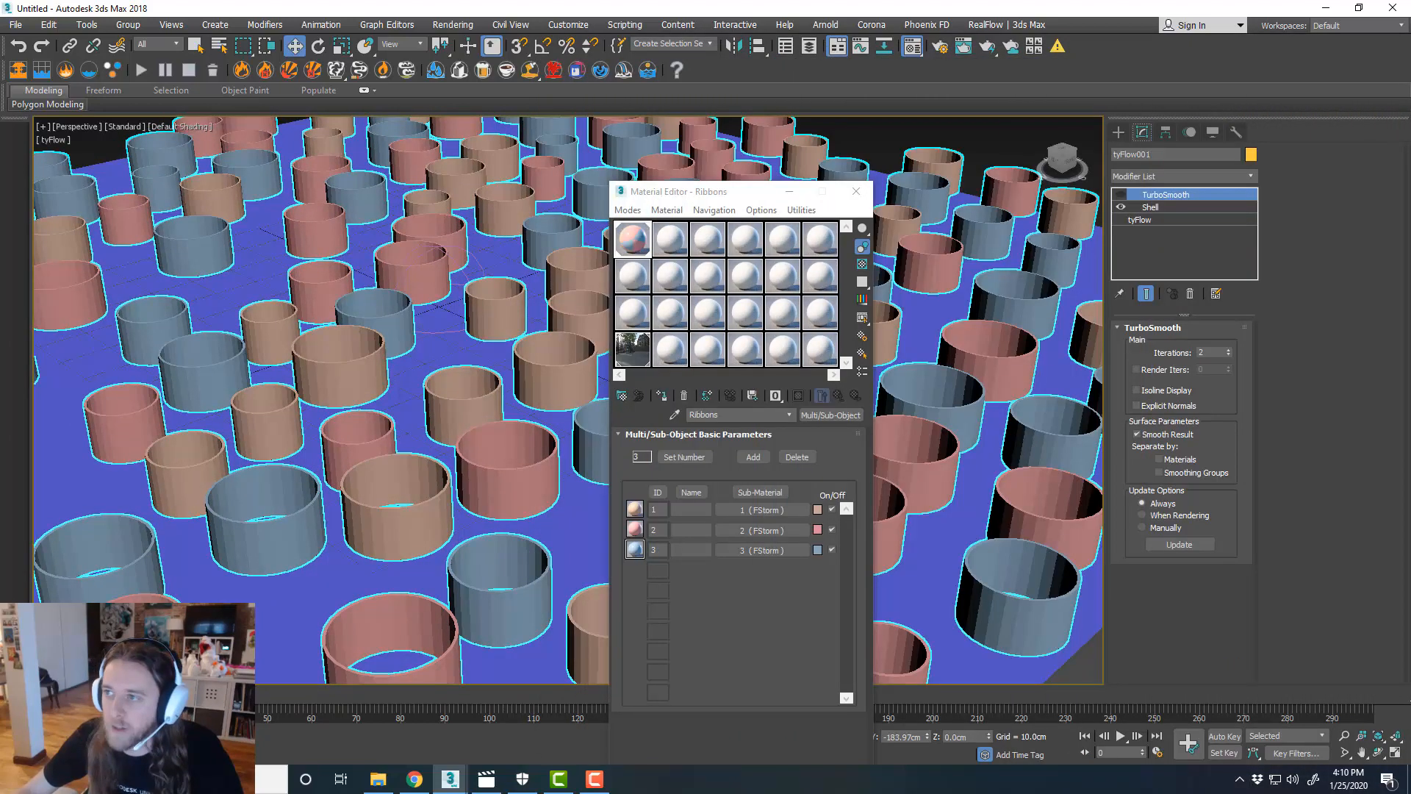
drag(703, 194, 1410, 194)
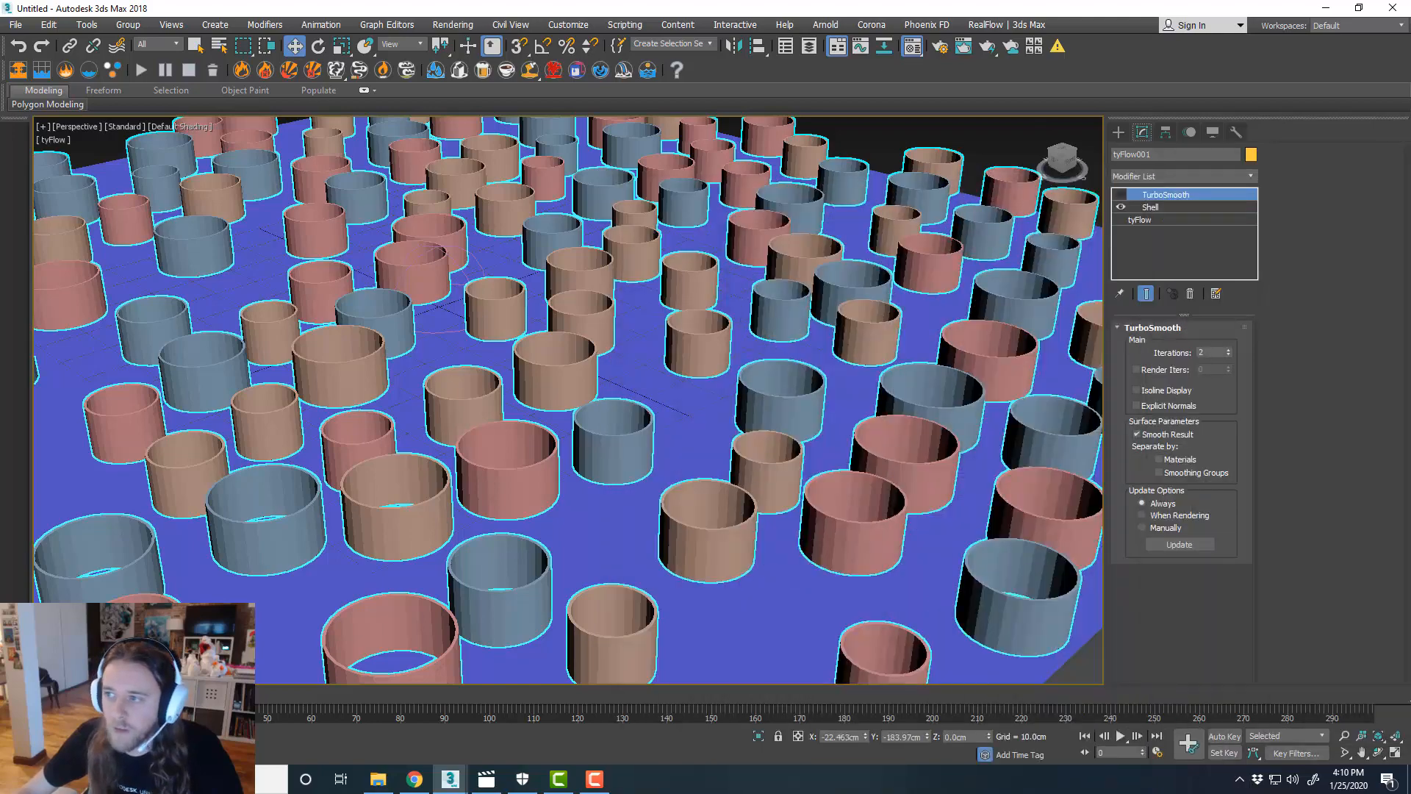
middle_drag(601, 416, 741, 435)
scroll(632, 412, down, 3)
- In Plane001's object properties, disable Renderable and enable Display as Box, then deselect the plane
click(739, 414)
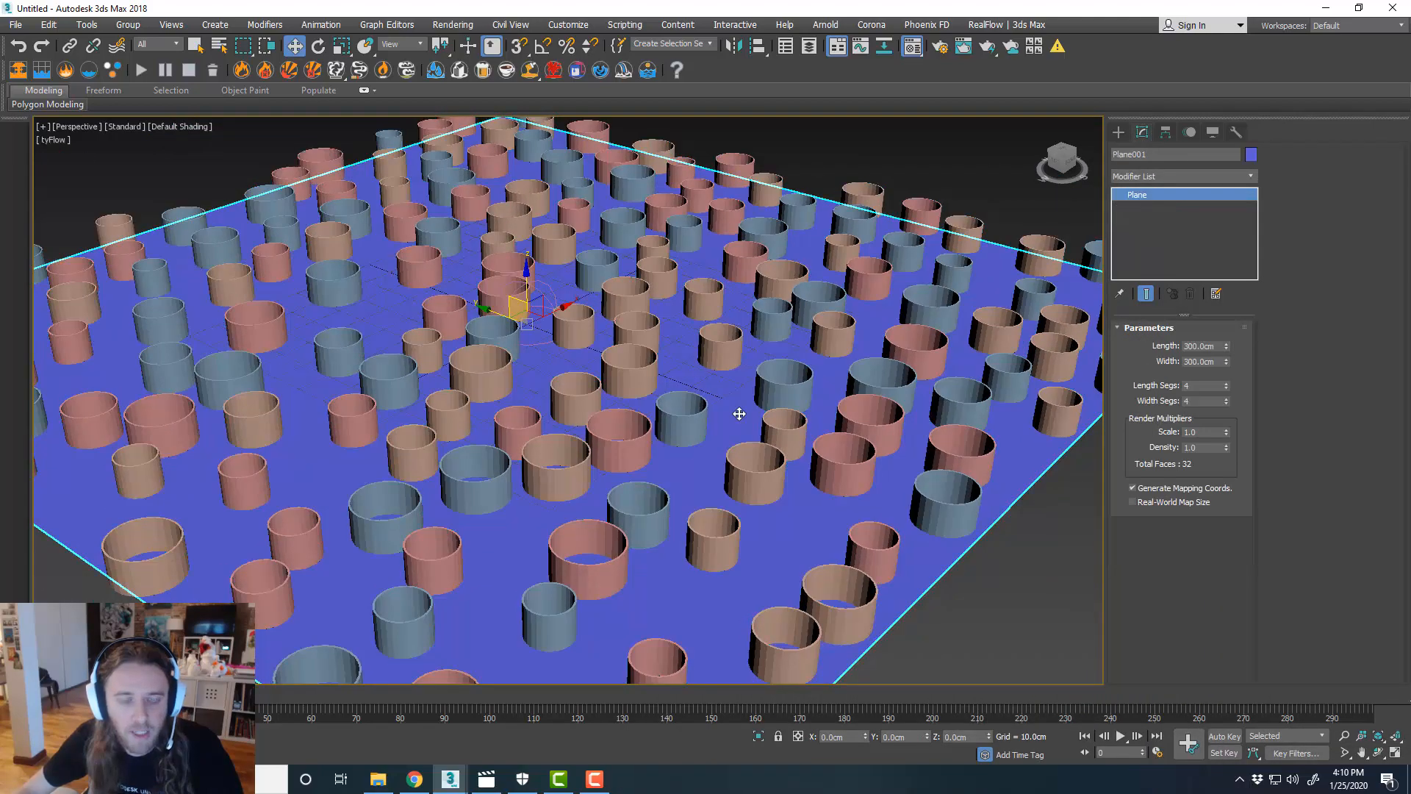
right_click(739, 414)
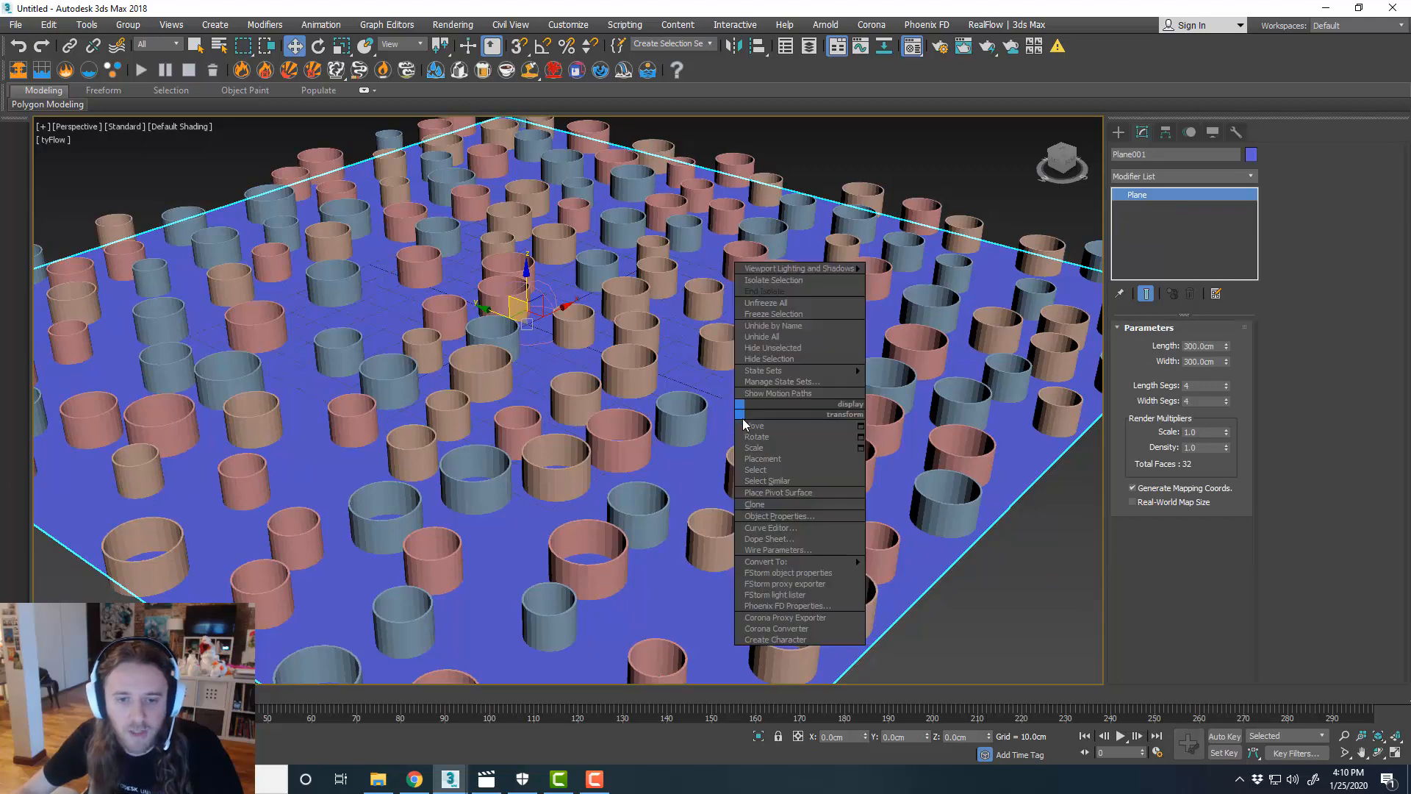
click(794, 516)
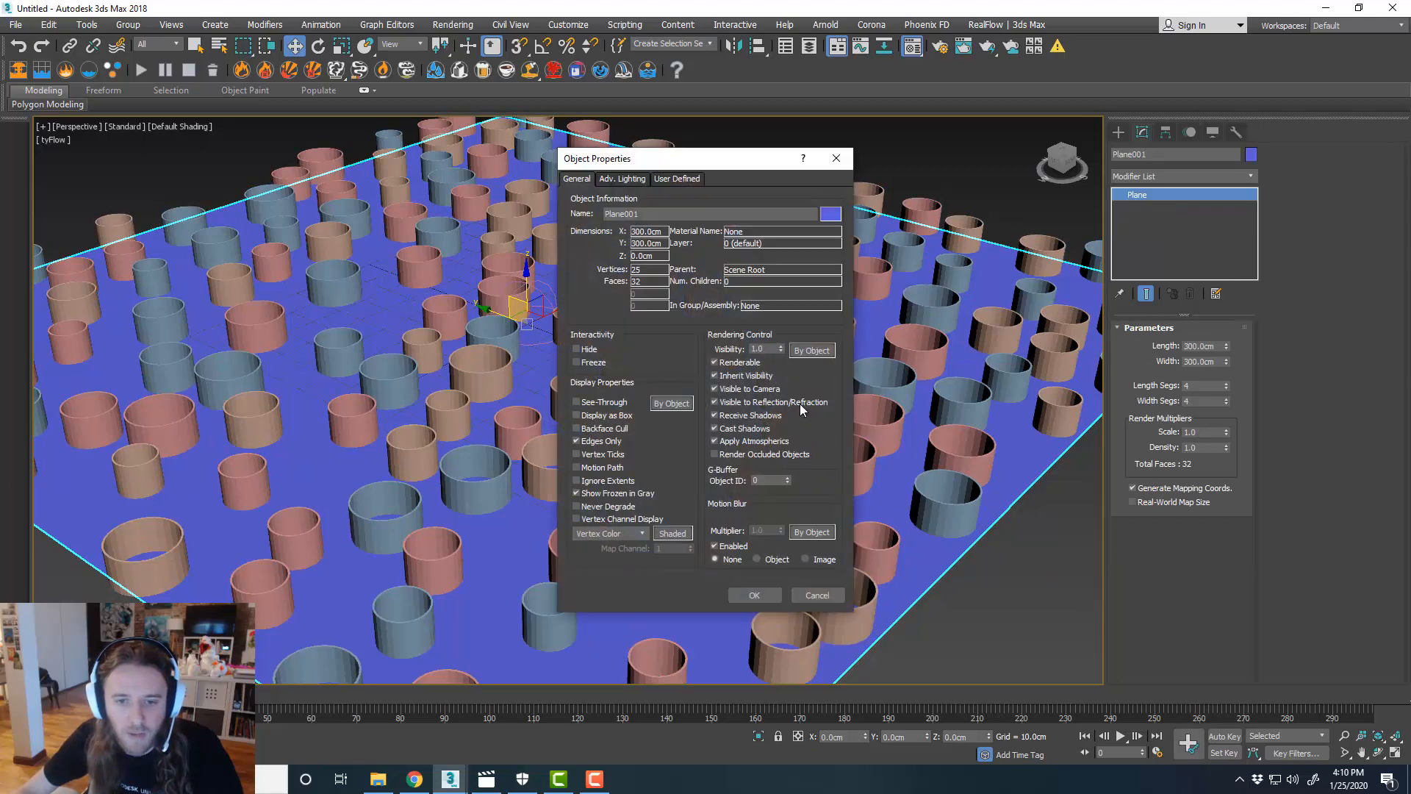
click(735, 363)
click(622, 418)
click(765, 601)
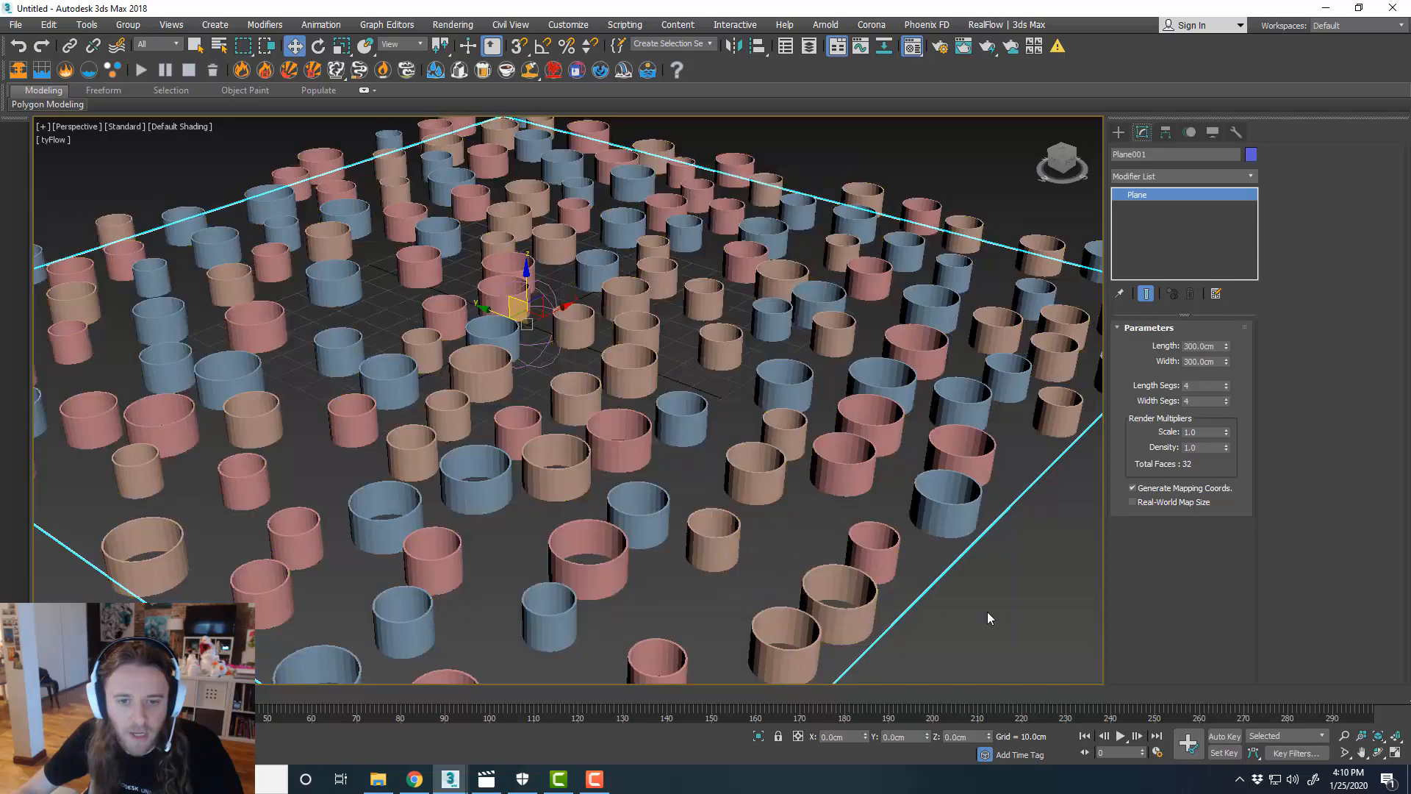
click(954, 573)
- Examine the full ribbon layout in the top and perspective views
scroll(741, 441, down, 5)
middle_drag(816, 468, 801, 460)
key(alt+w)
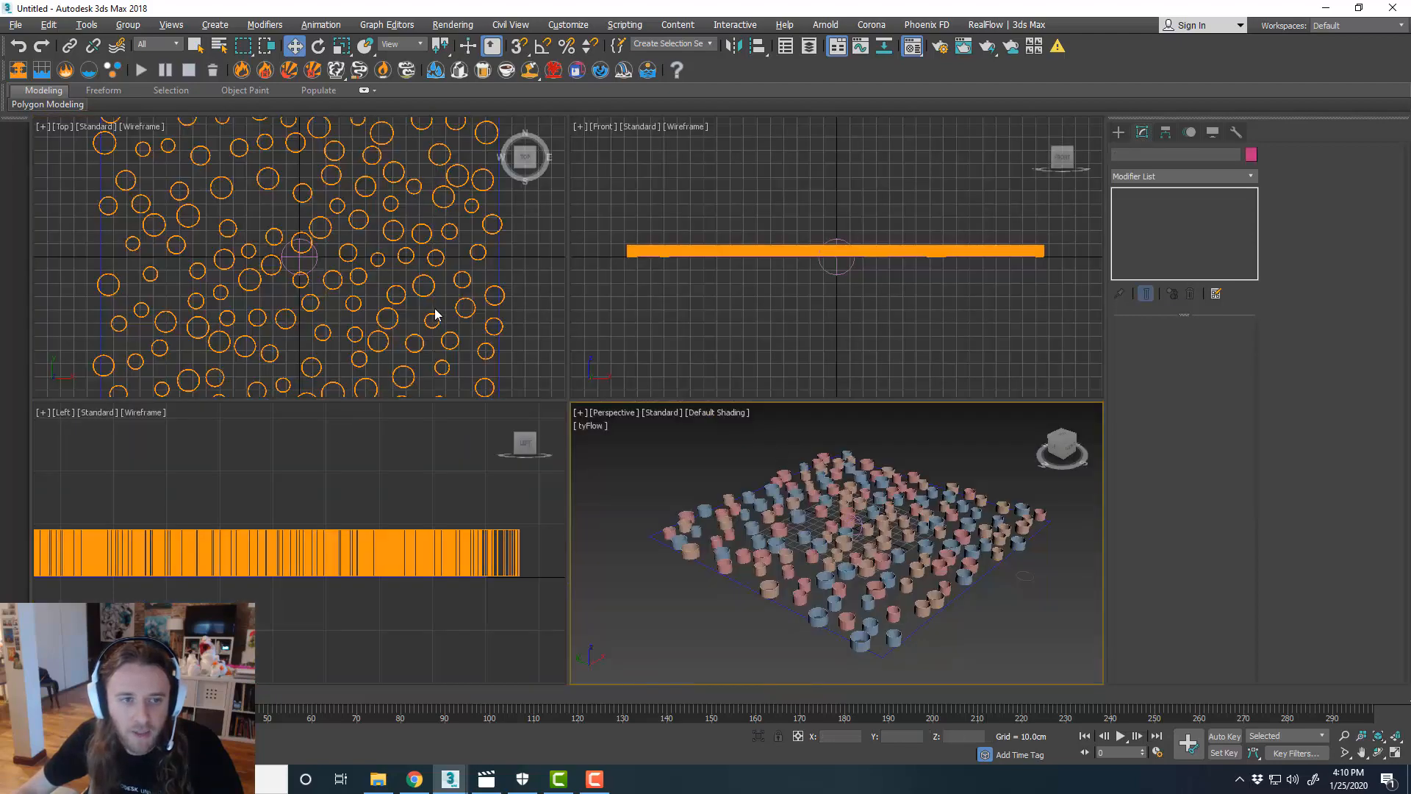
key(alt+w)
scroll(661, 386, down, 10)
scroll(691, 398, up, 5)
middle_drag(691, 397, 745, 391)
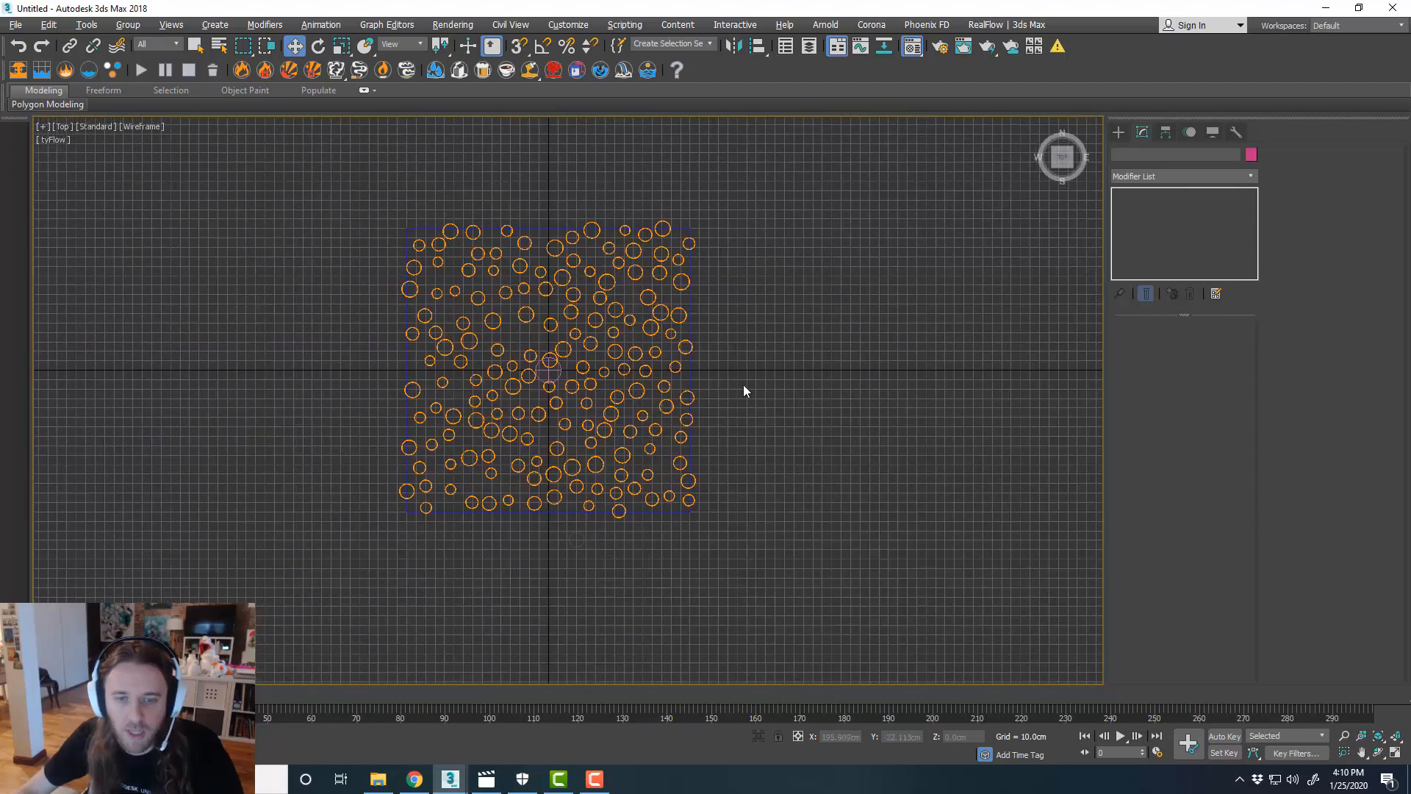
key(alt+w)
key(alt+w)
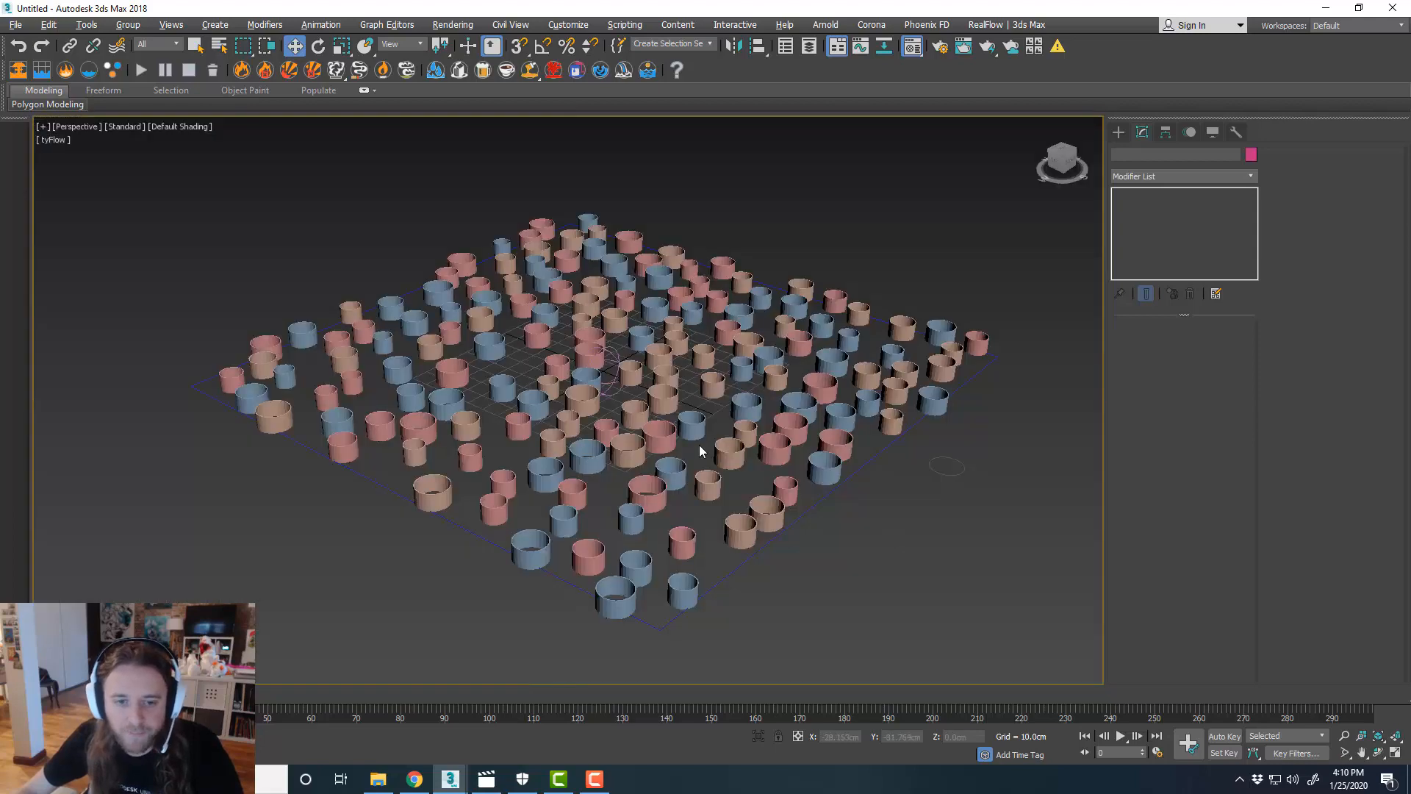
scroll(696, 443, up, 5)
scroll(696, 443, down, 5)
click(697, 443)
- Create a targeted FStormCamera in the top view, placed at about X -68 cm, Y -66 cm and aimed at the plane's centre
key(alt+w)
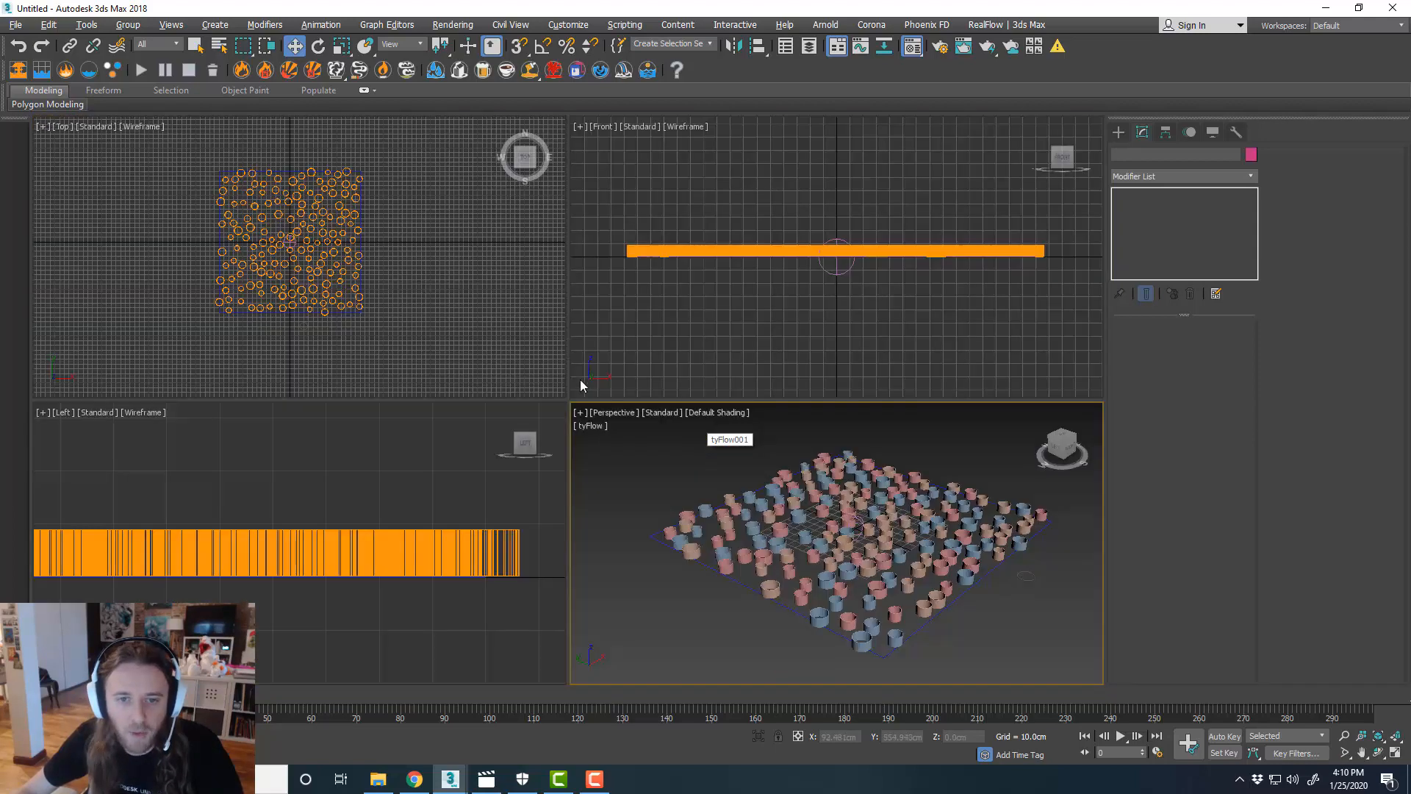
click(478, 328)
key(alt+w)
click(1118, 133)
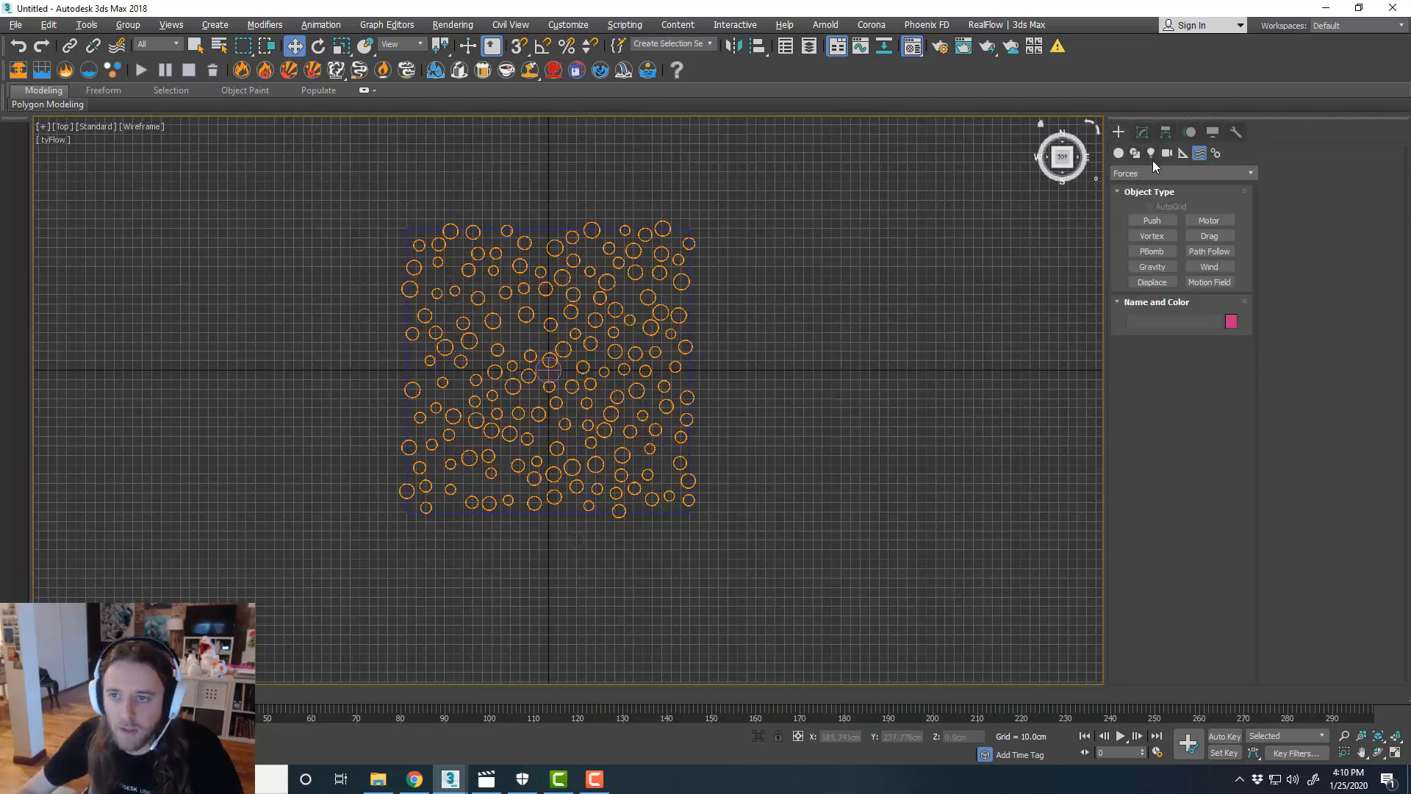
click(1167, 154)
click(1176, 174)
click(1173, 201)
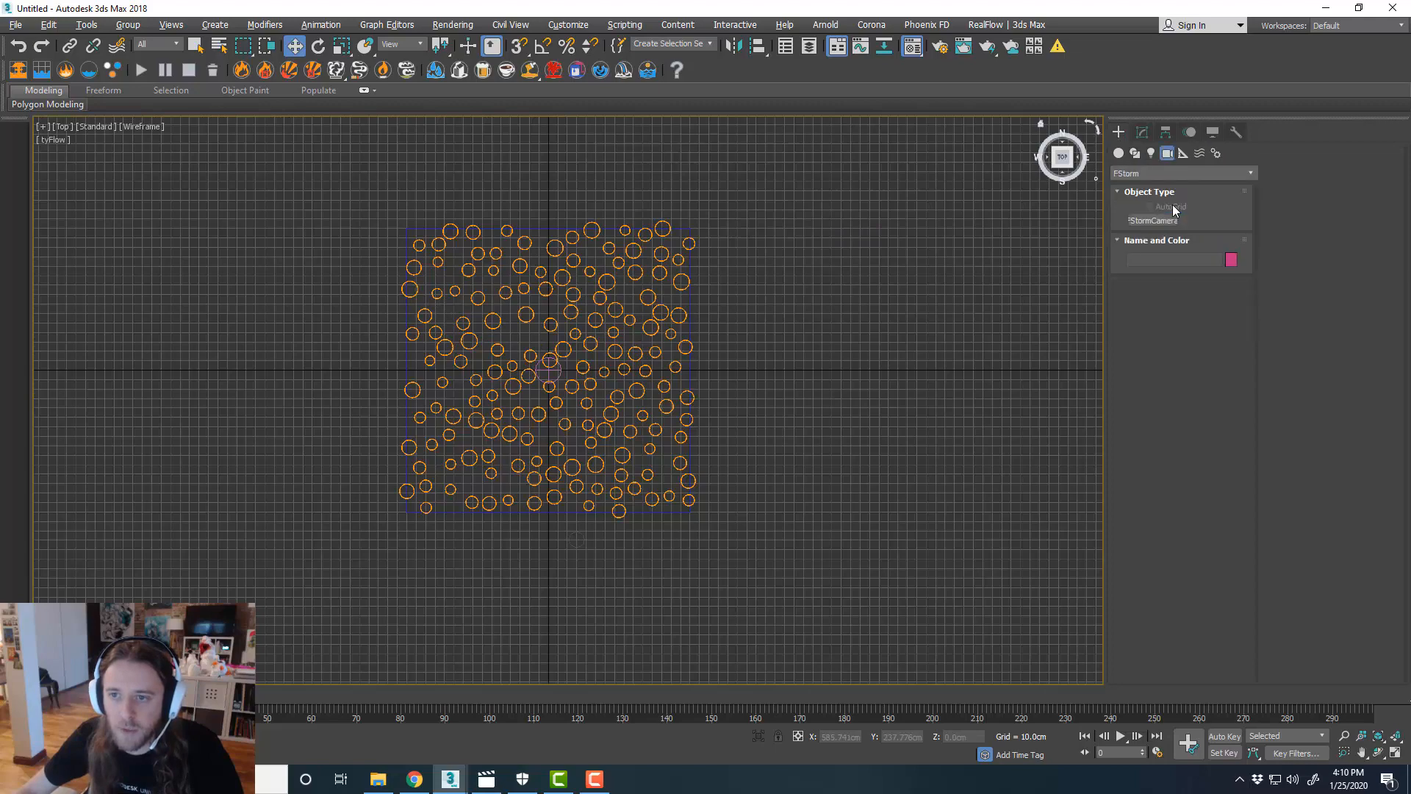
click(1154, 221)
scroll(491, 328, up, 3)
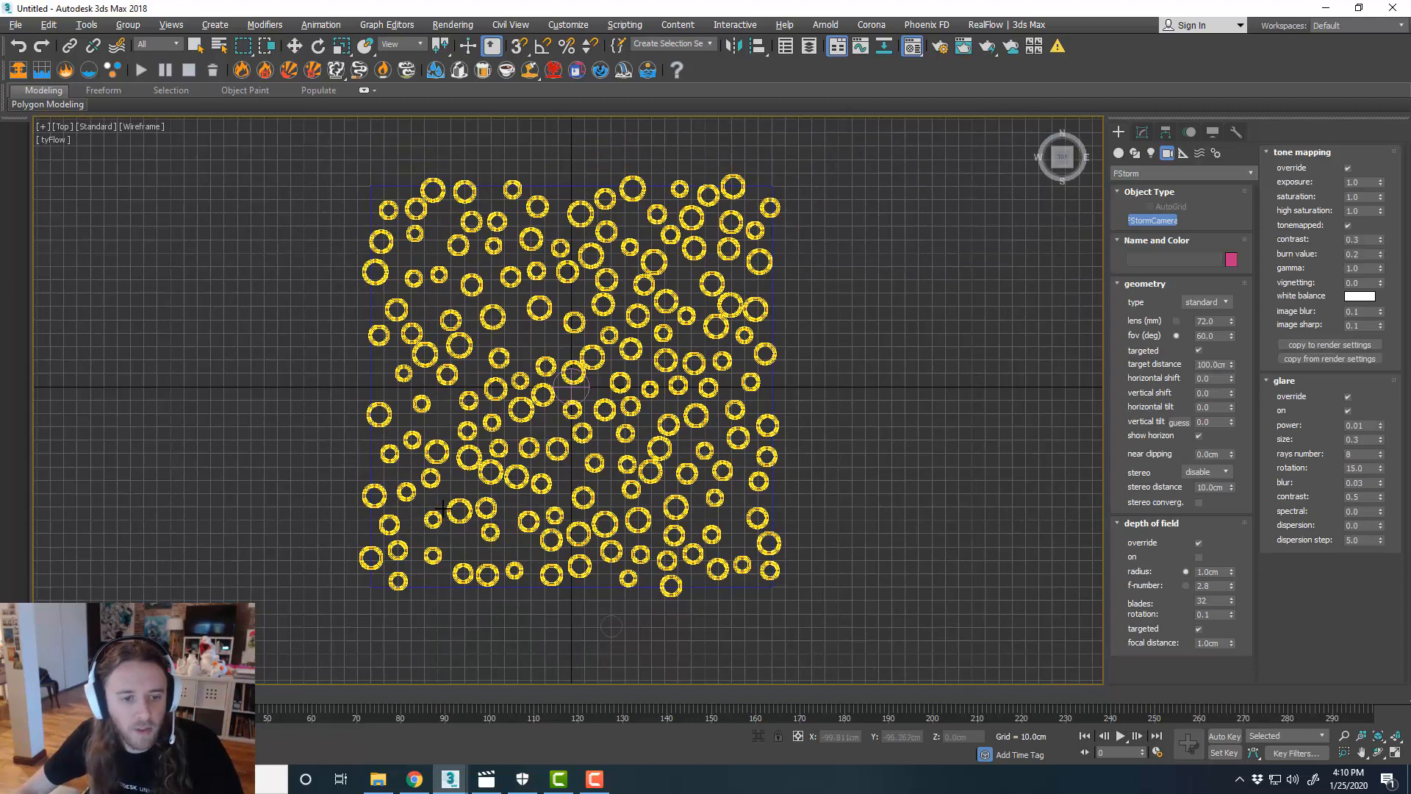
drag(478, 476, 574, 387)
key(w)
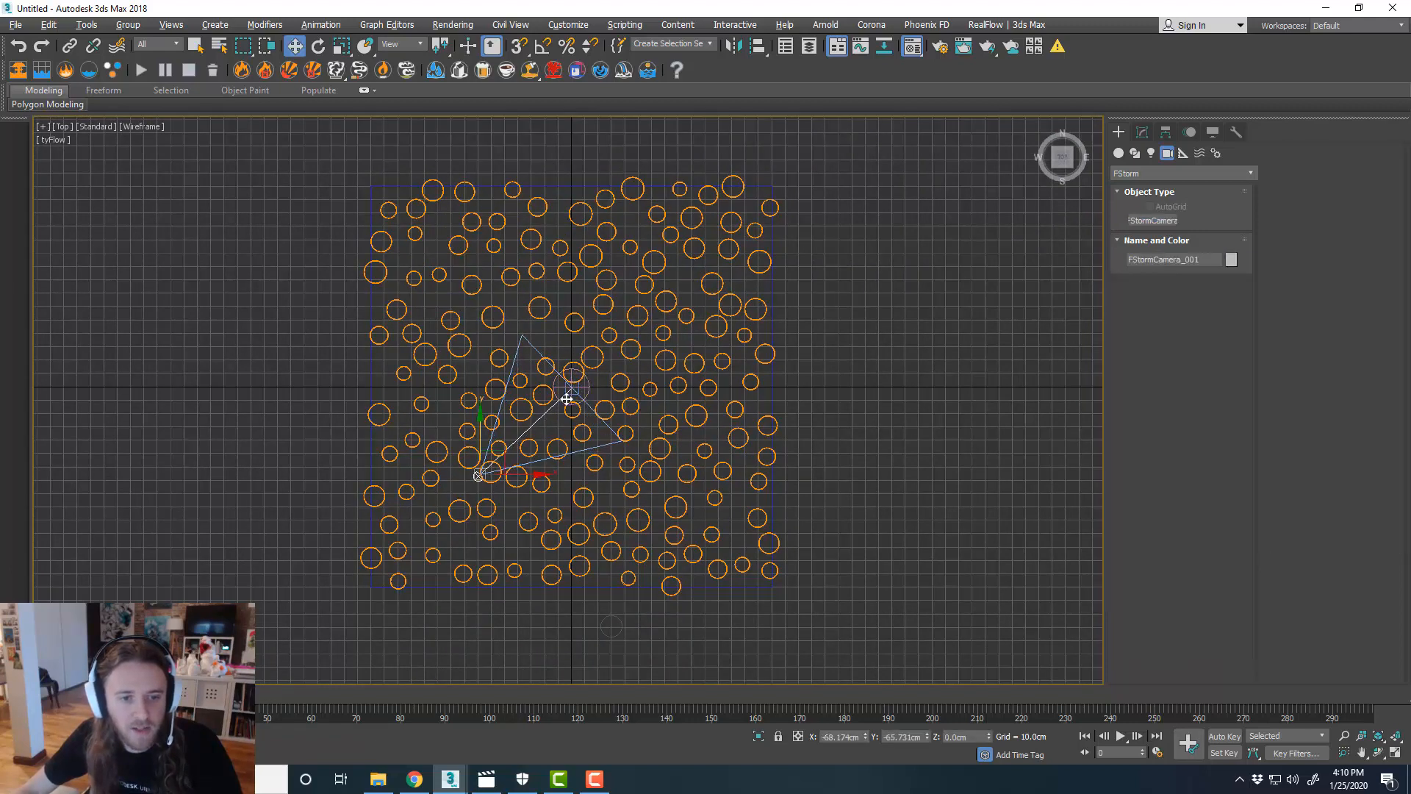
- Select the camera's target and reset its X and Y position to 0 cm
scroll(578, 385, up, 3)
click(577, 385)
right_click(866, 736)
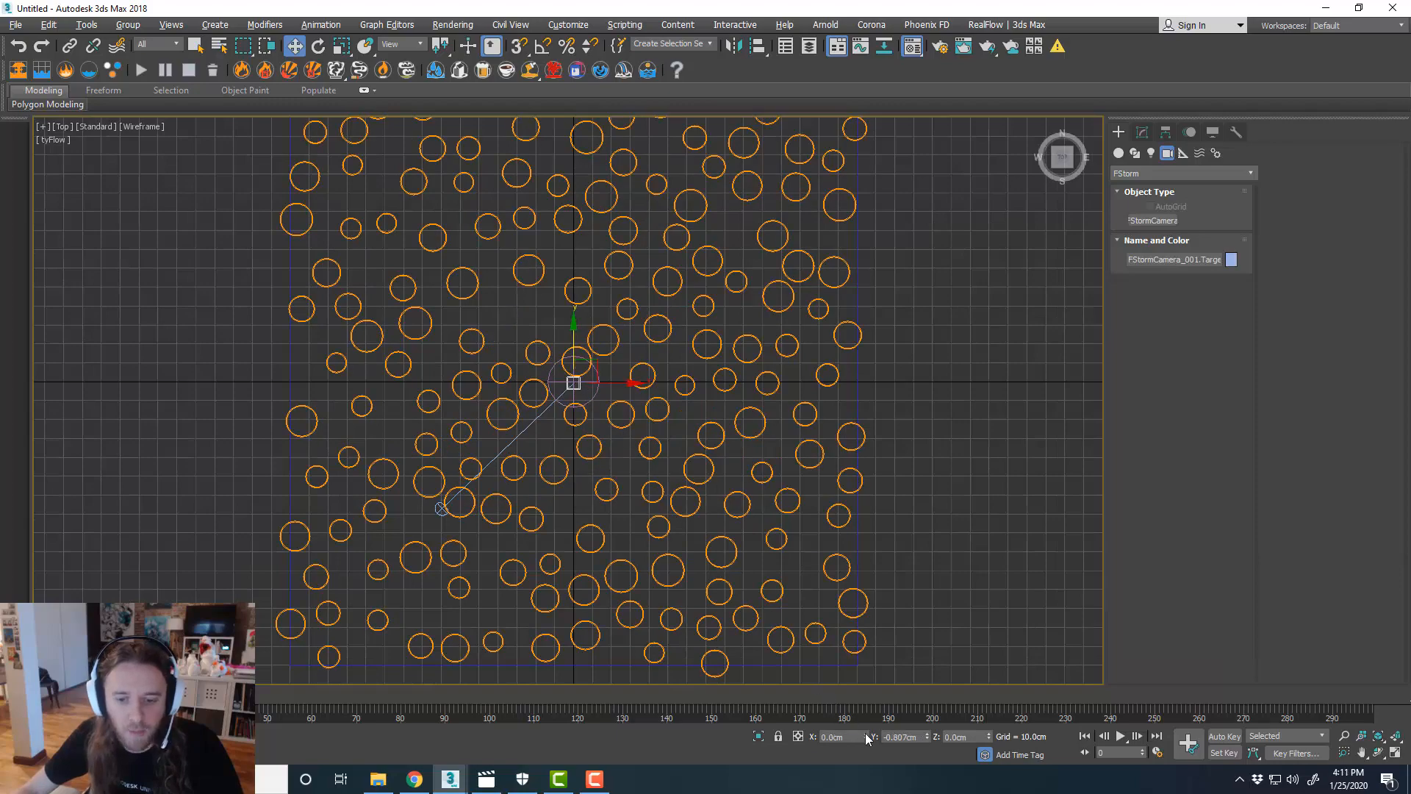
right_click(927, 738)
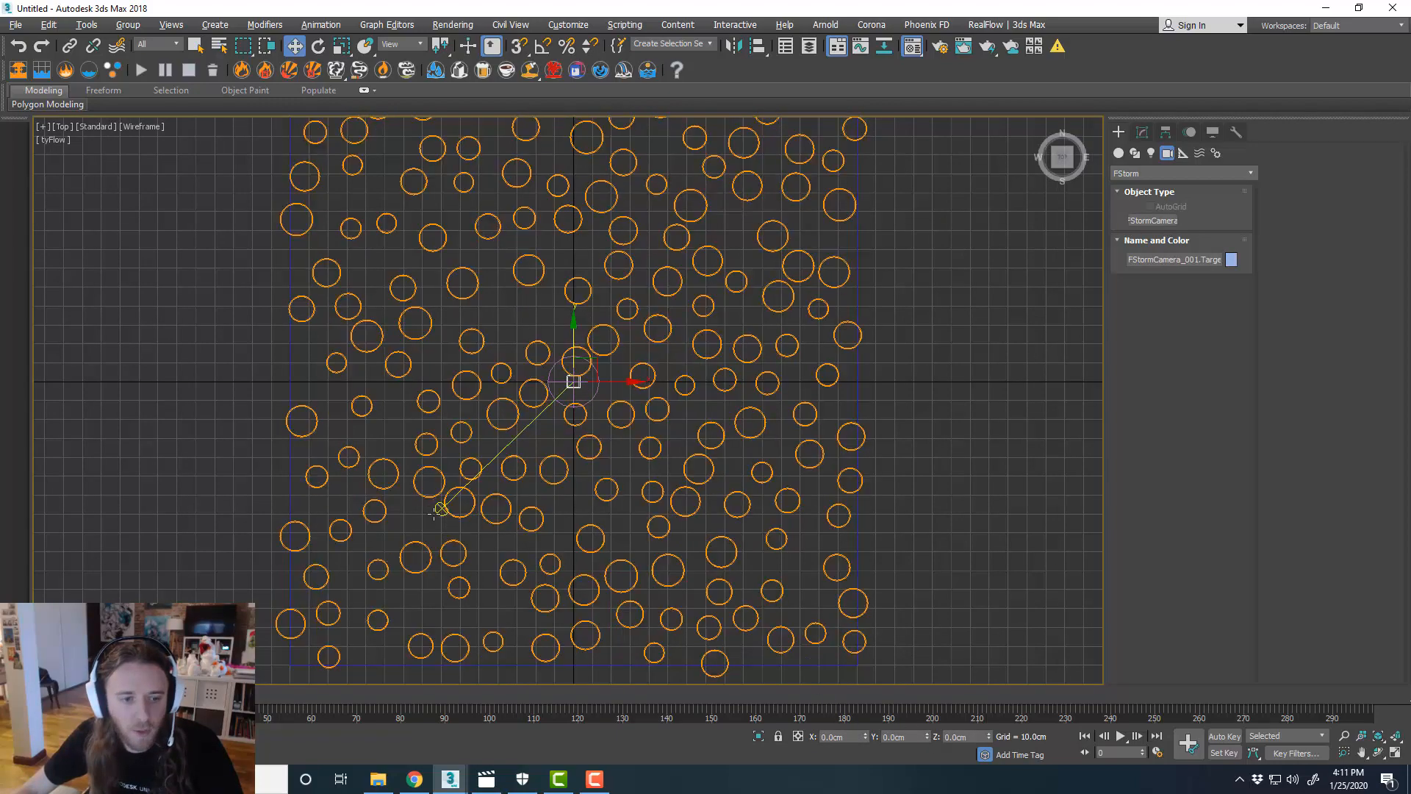
- Raise the FStorm camera to about Z 74.7 cm and move it closer to its target, about X -61 cm, Y -57 cm
drag(433, 512, 434, 512)
key(alt+w)
middle_click(285, 565)
key(z)
scroll(393, 575, down, 6)
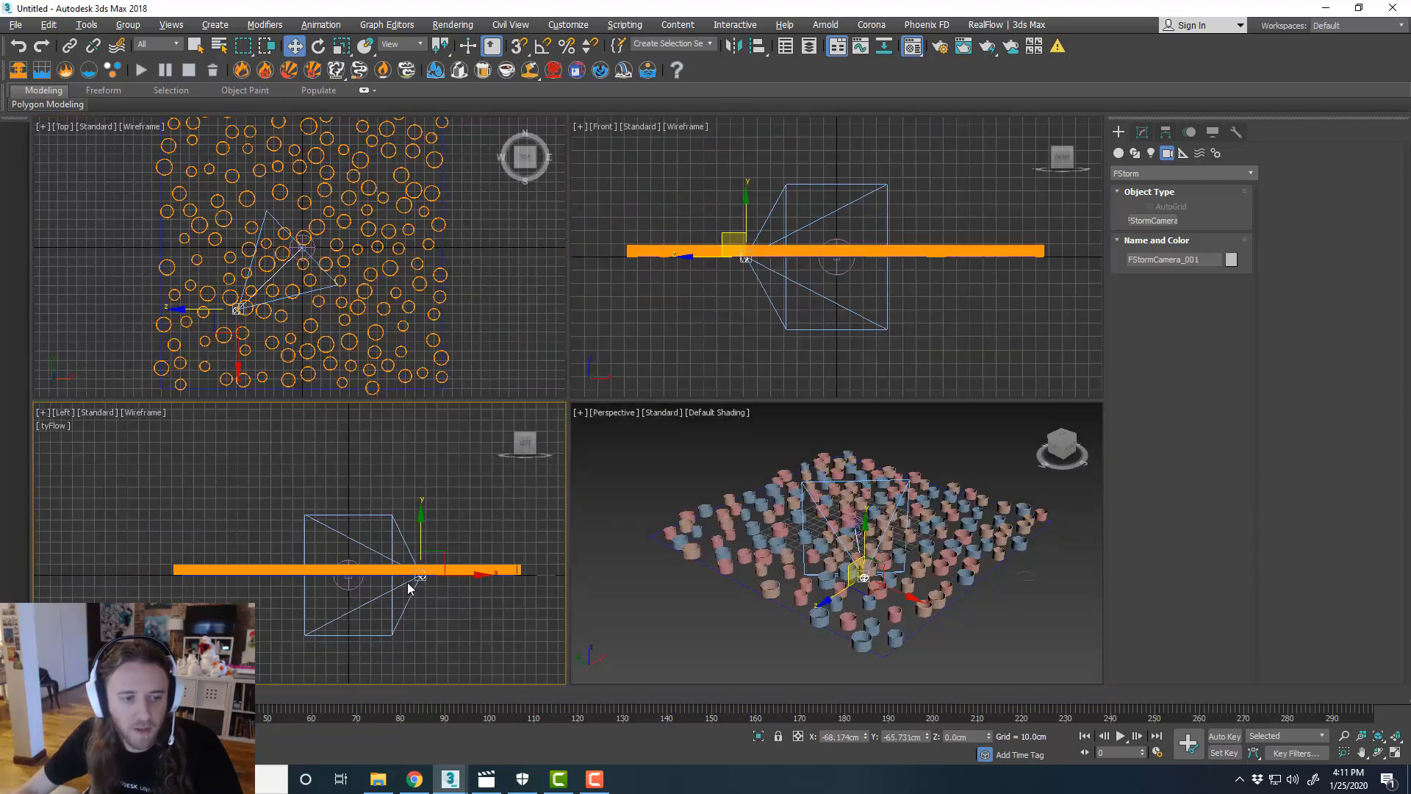
middle_drag(429, 557, 434, 567)
drag(424, 532, 424, 449)
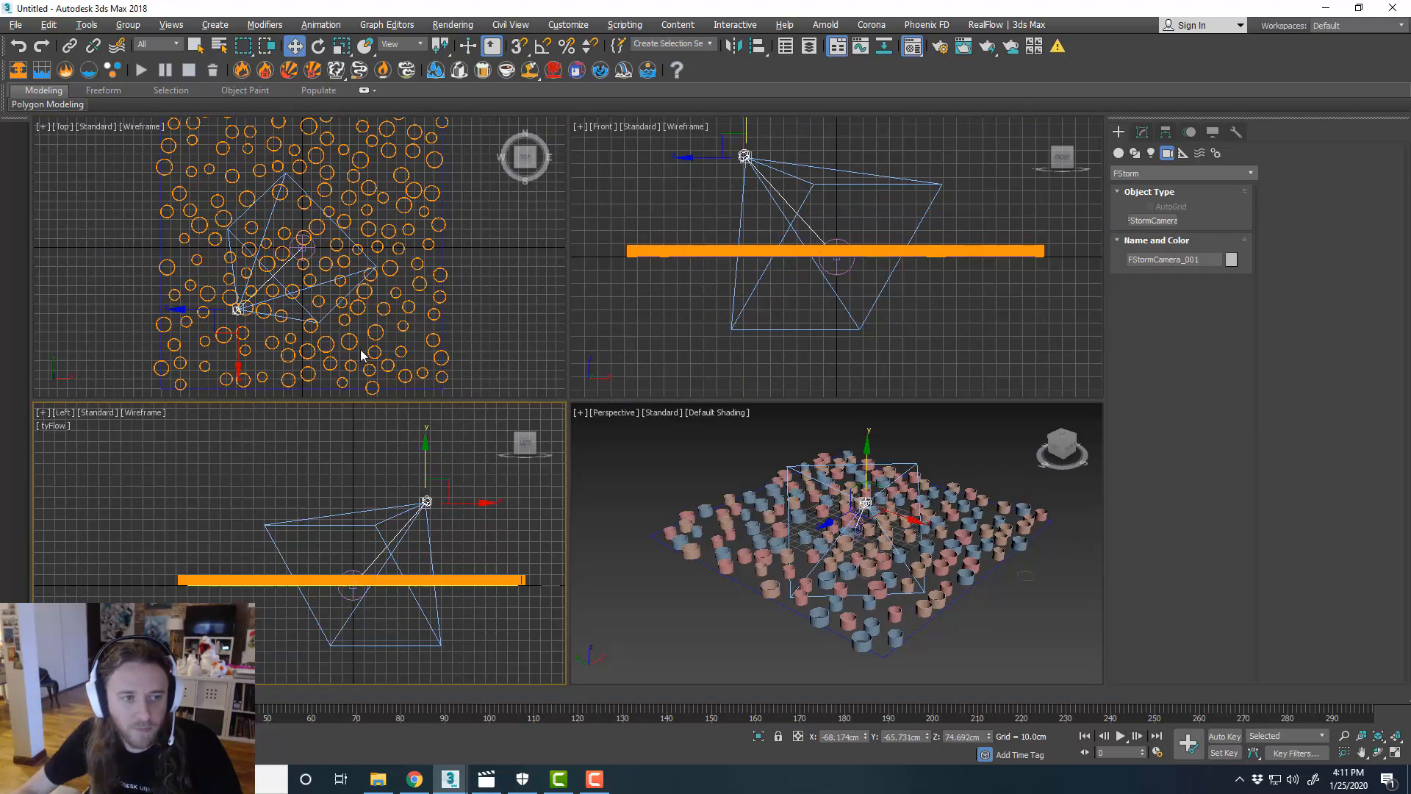
middle_drag(362, 353, 367, 379)
drag(266, 313, 272, 304)
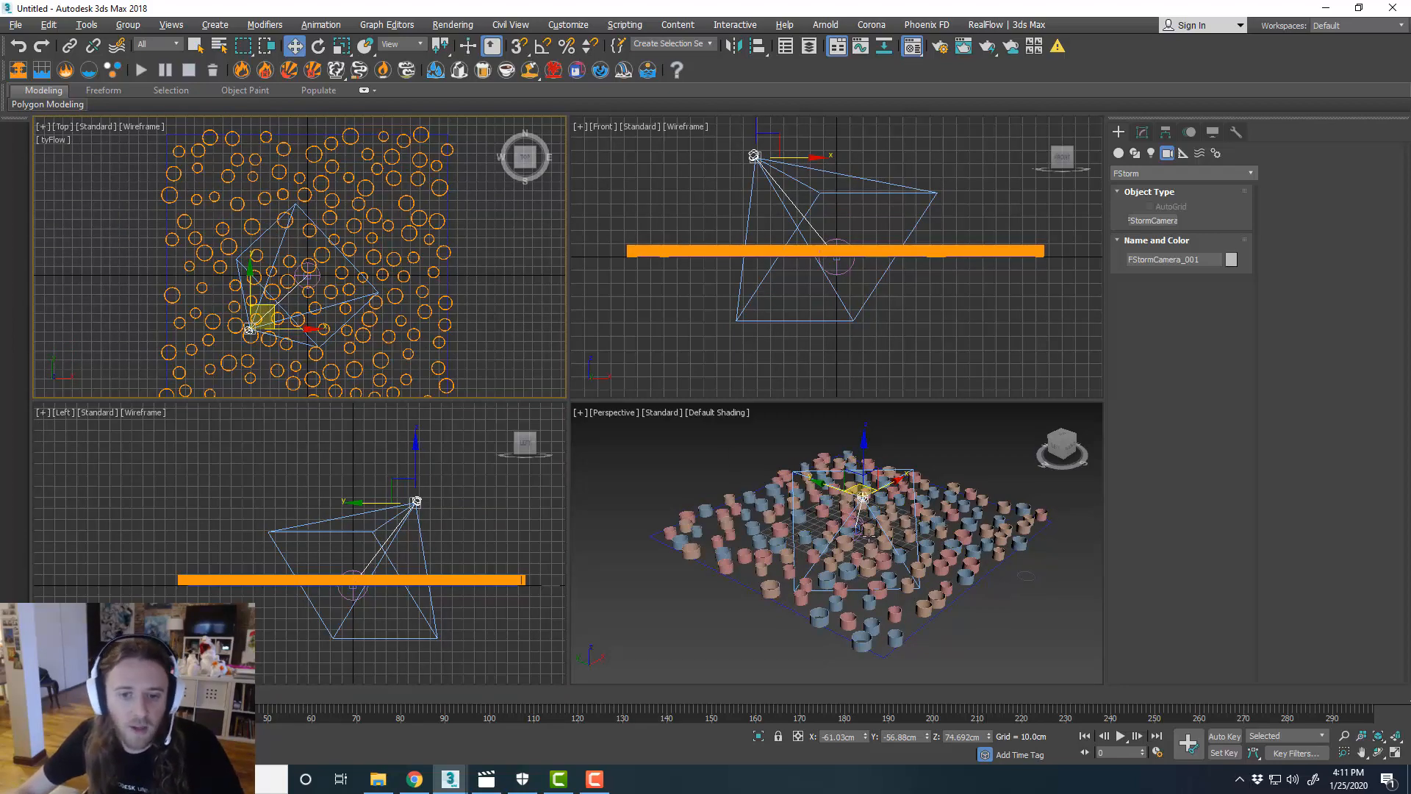
- Switch the front viewport to the FStormCamera_001 view and display it with Default Shading
middle_click(869, 535)
scroll(850, 530, up, 4)
alt+middle_drag(851, 530, 891, 536)
middle_click(690, 188)
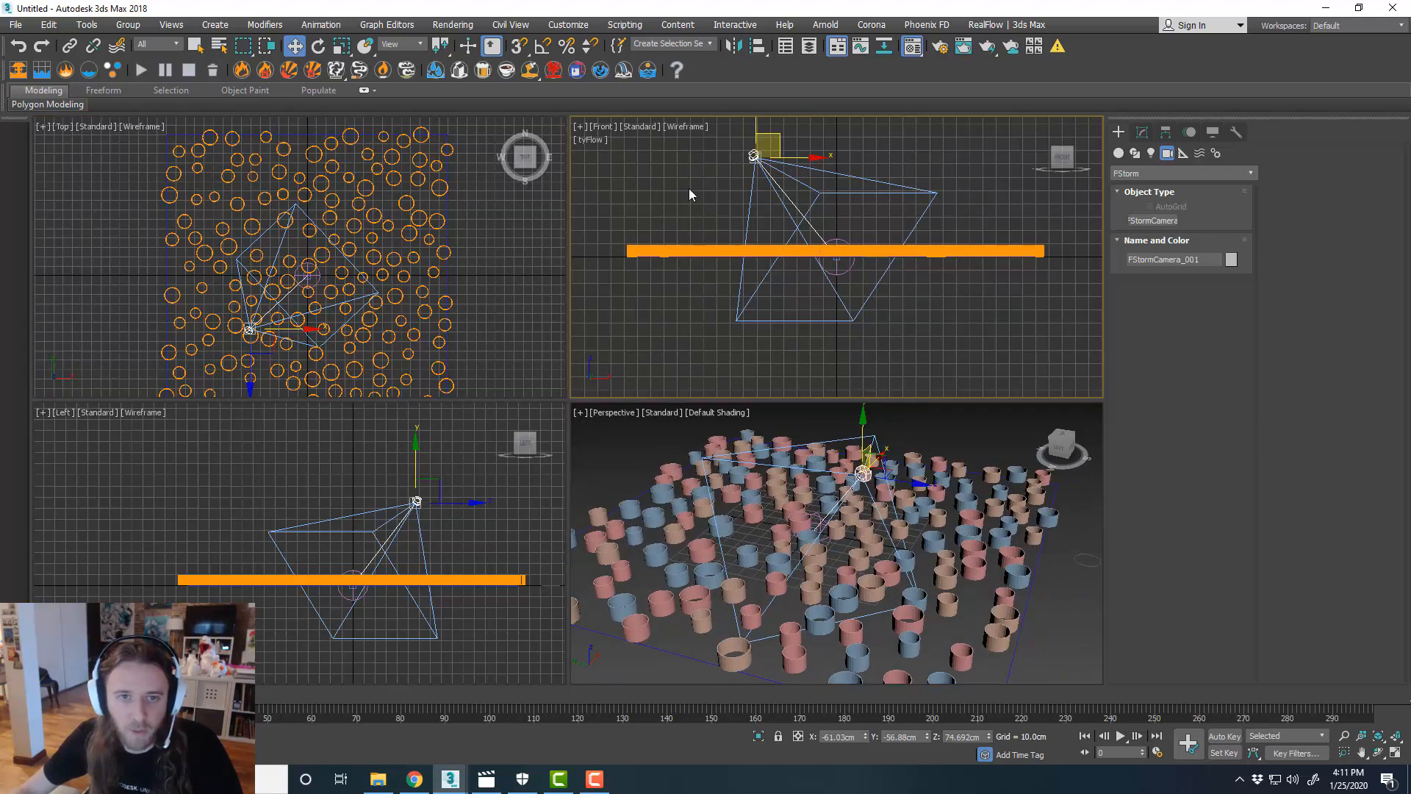
click(604, 130)
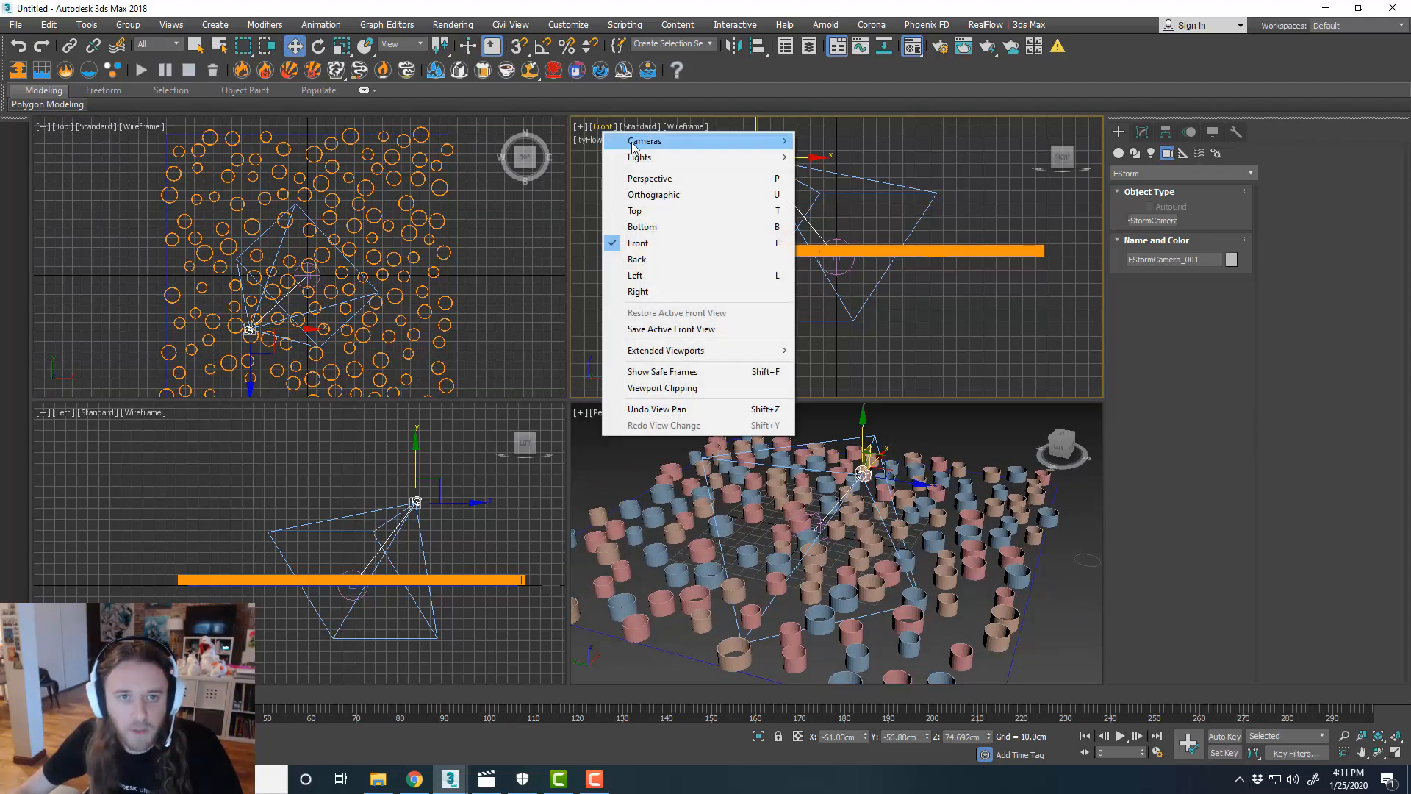
mouse_move(765, 141)
click(852, 141)
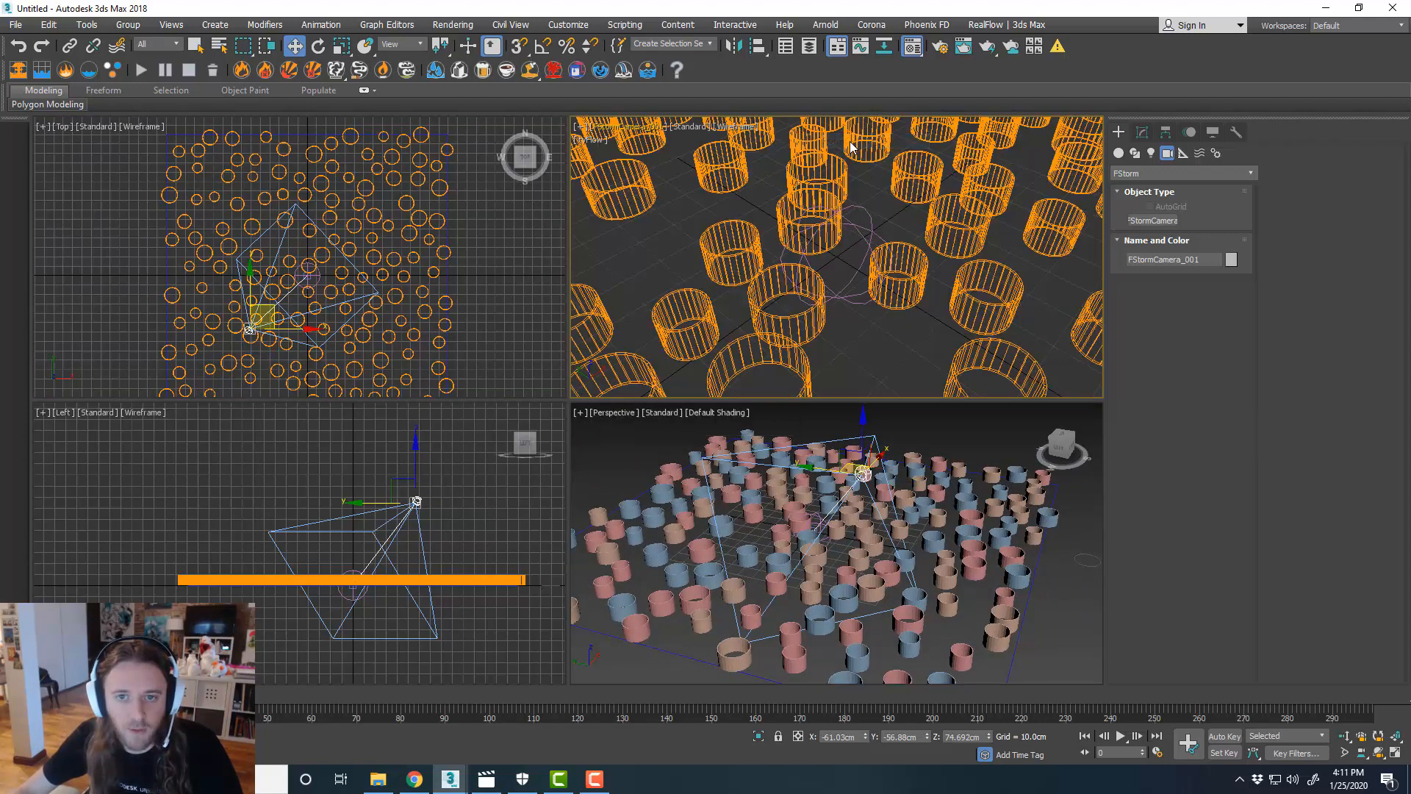
click(739, 131)
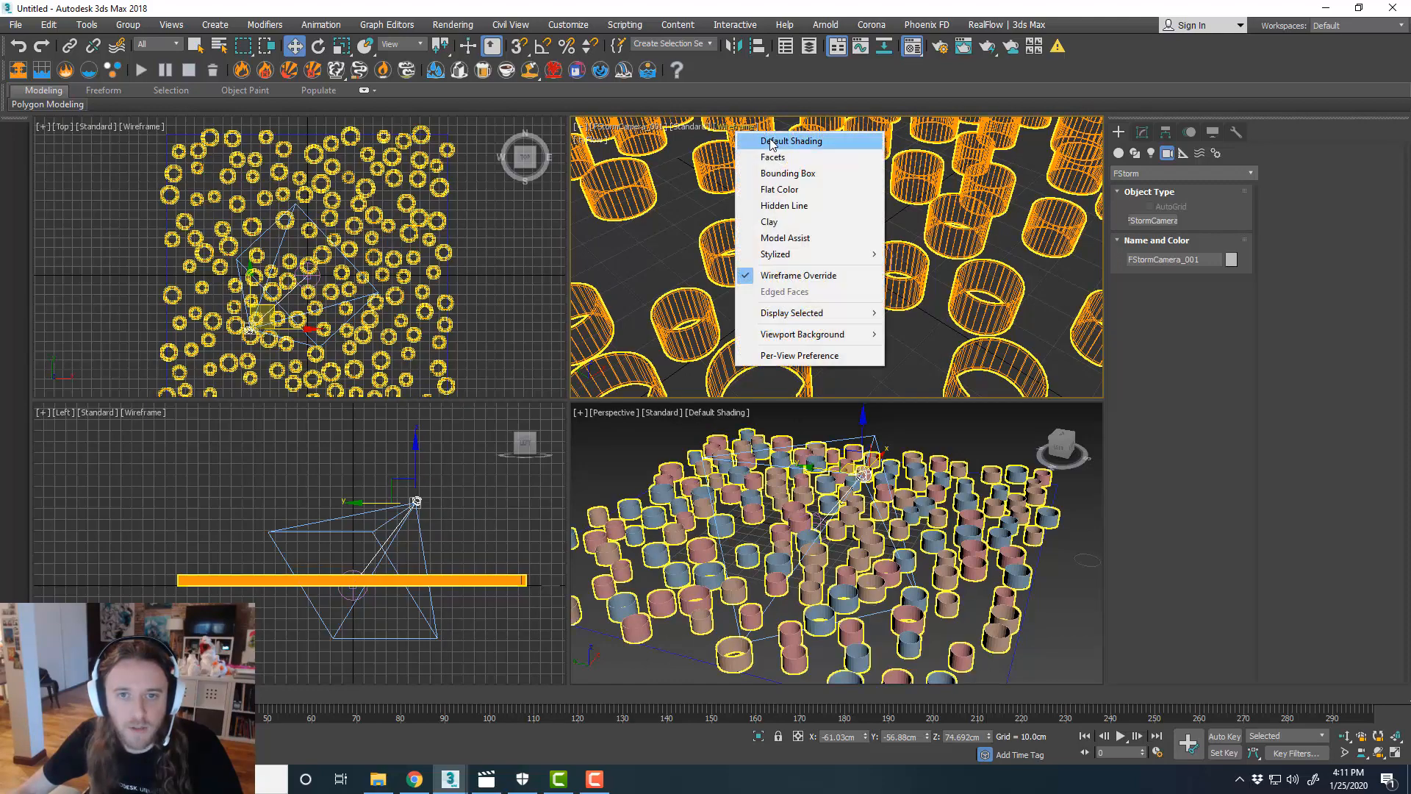
click(765, 135)
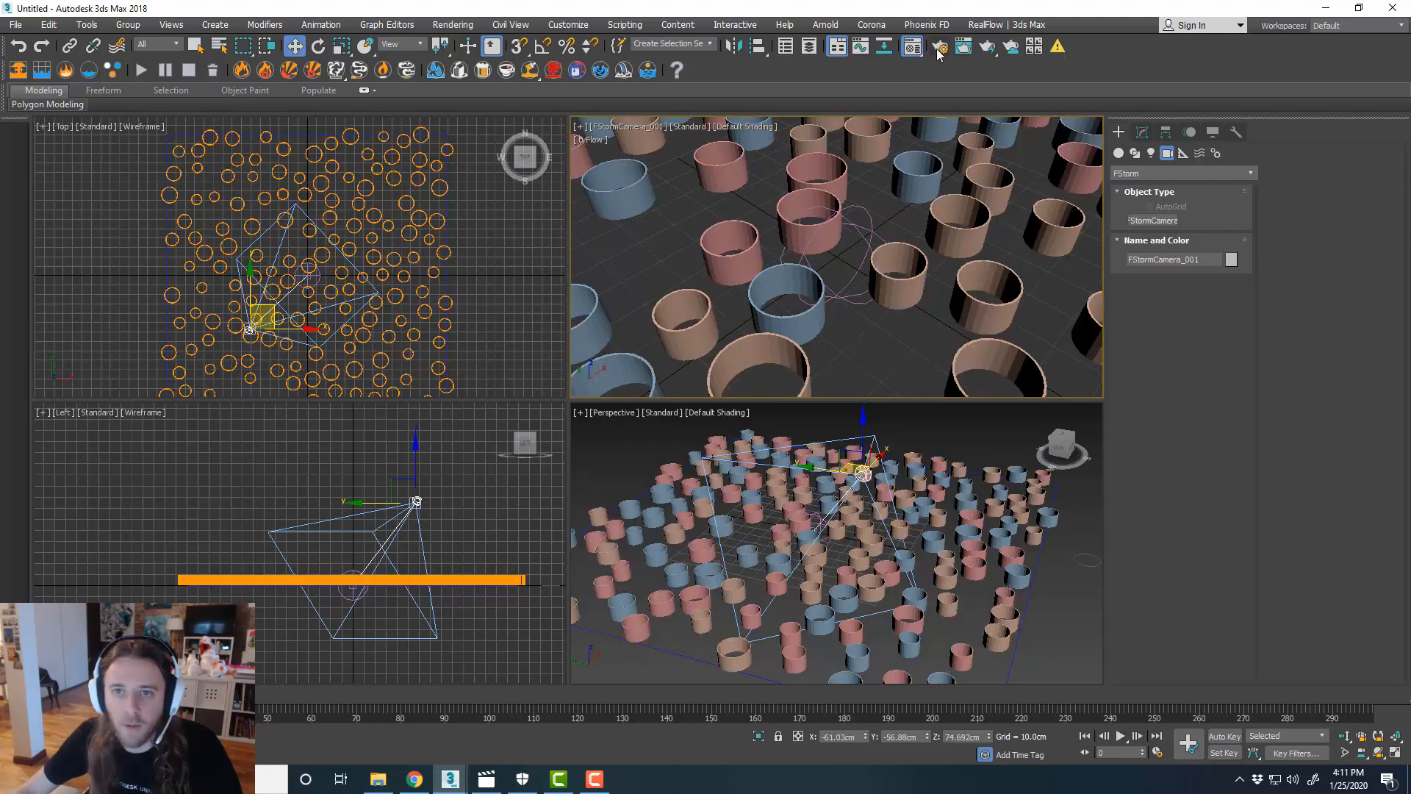
- Open the render setup's common parameters and show safe frames in the camera view
key(F10)
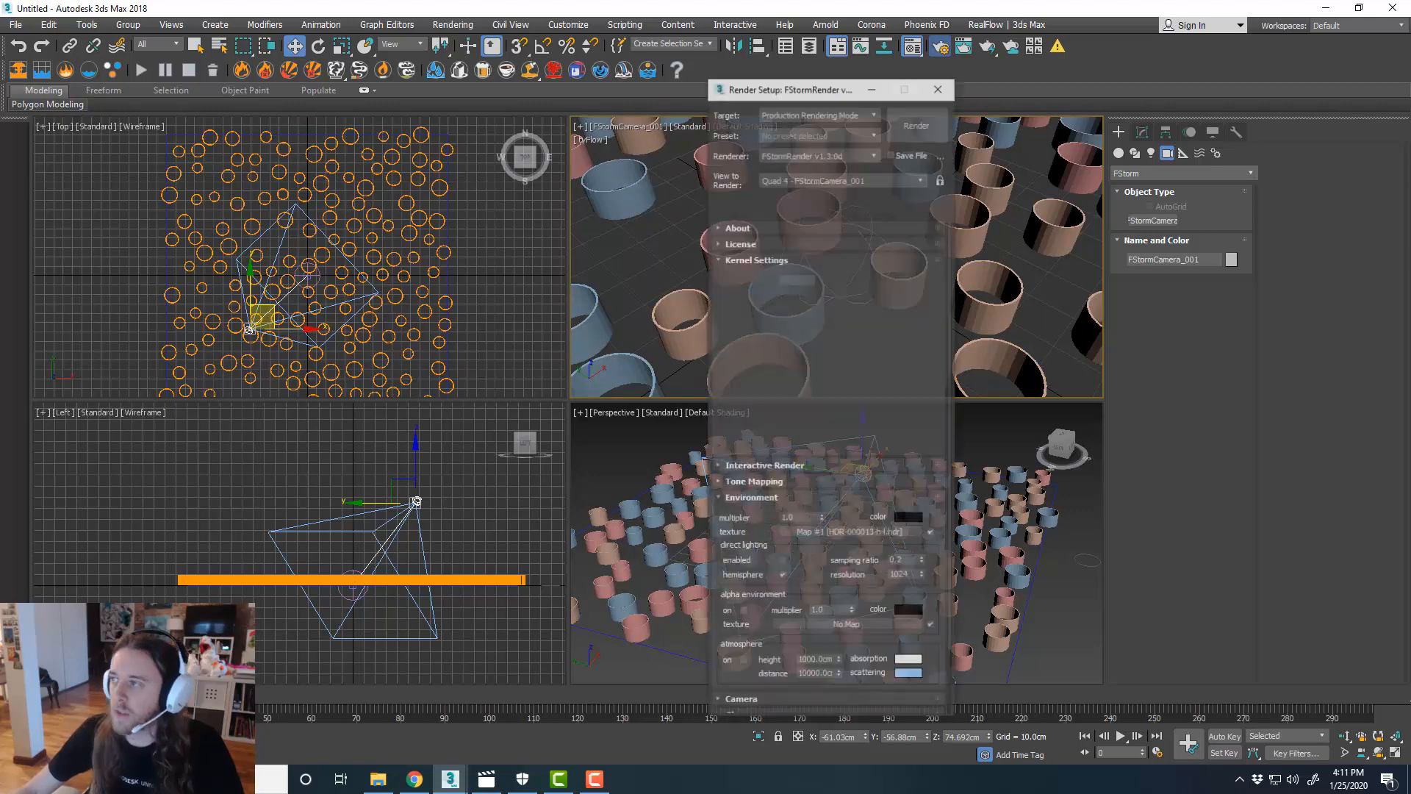
click(1045, 178)
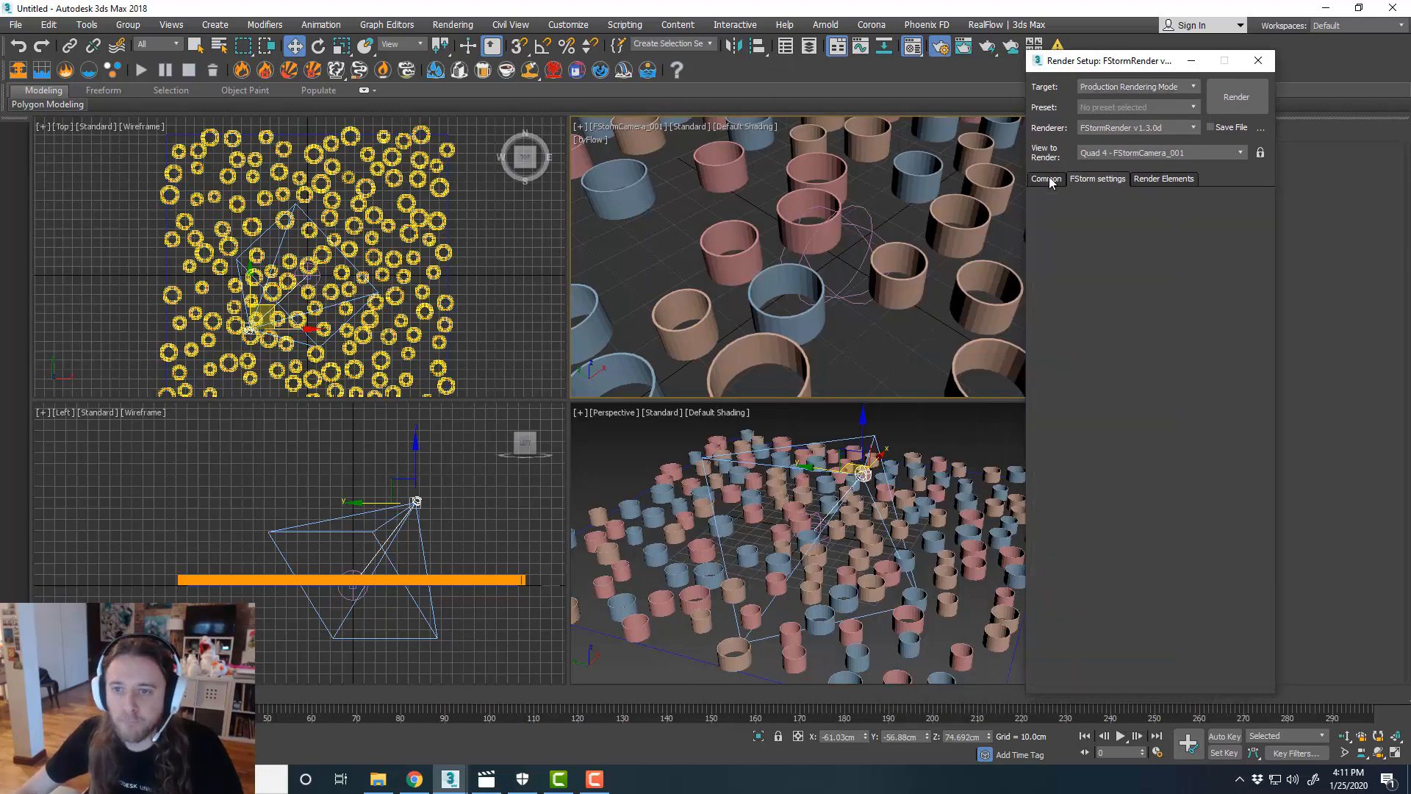
click(621, 127)
click(739, 372)
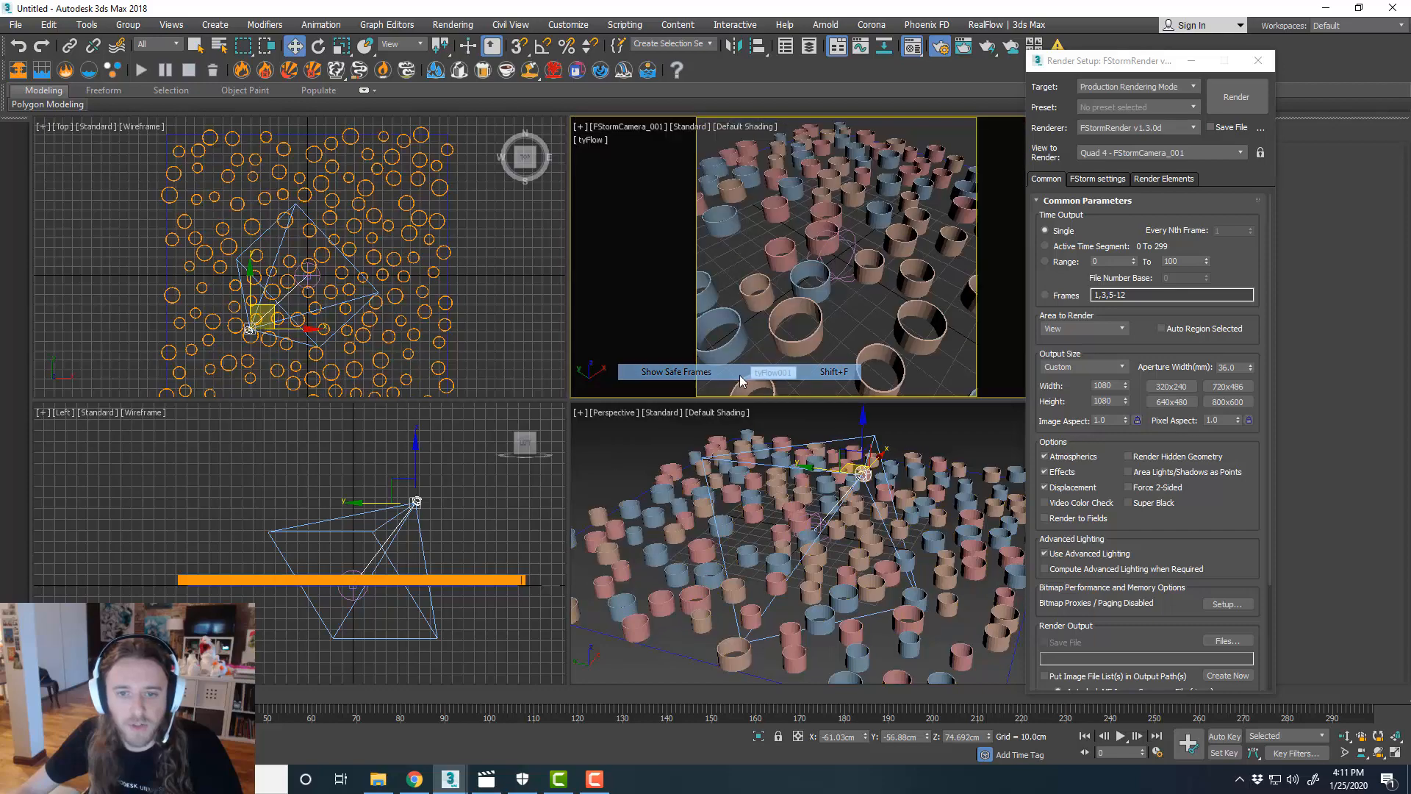
- Check the camera framing against the Amoeba_01 reference video and return to the 3ds Max scene
middle_drag(379, 254, 388, 248)
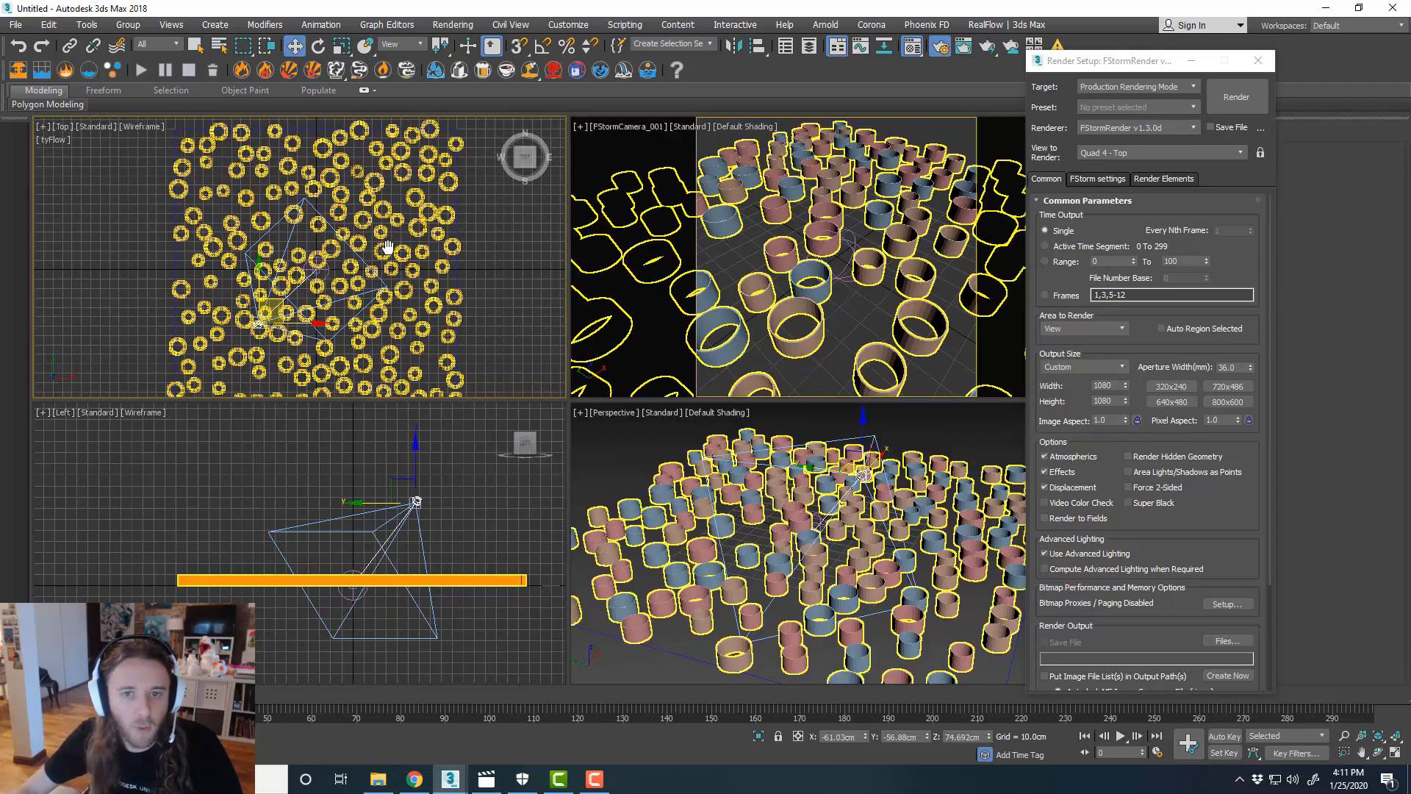
click(488, 778)
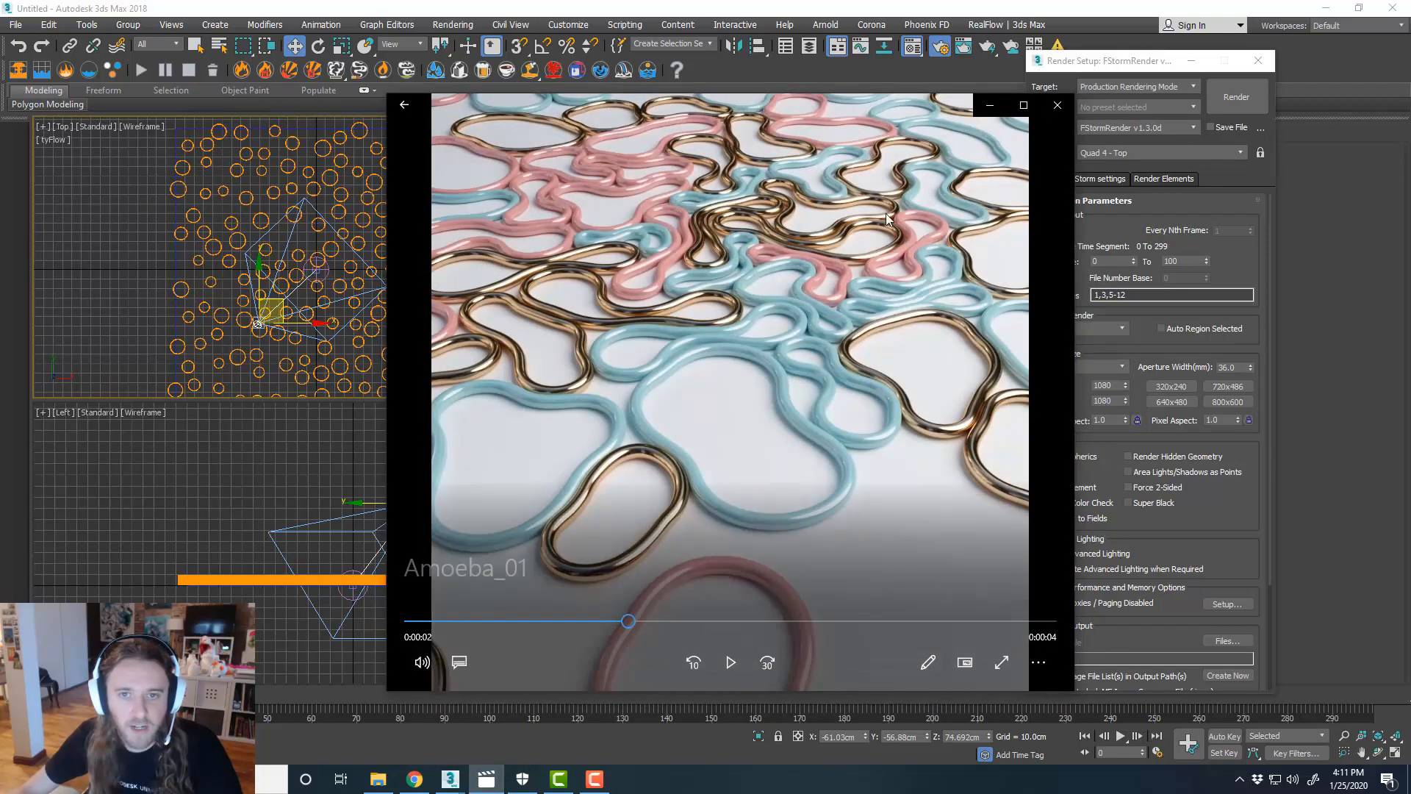
click(987, 107)
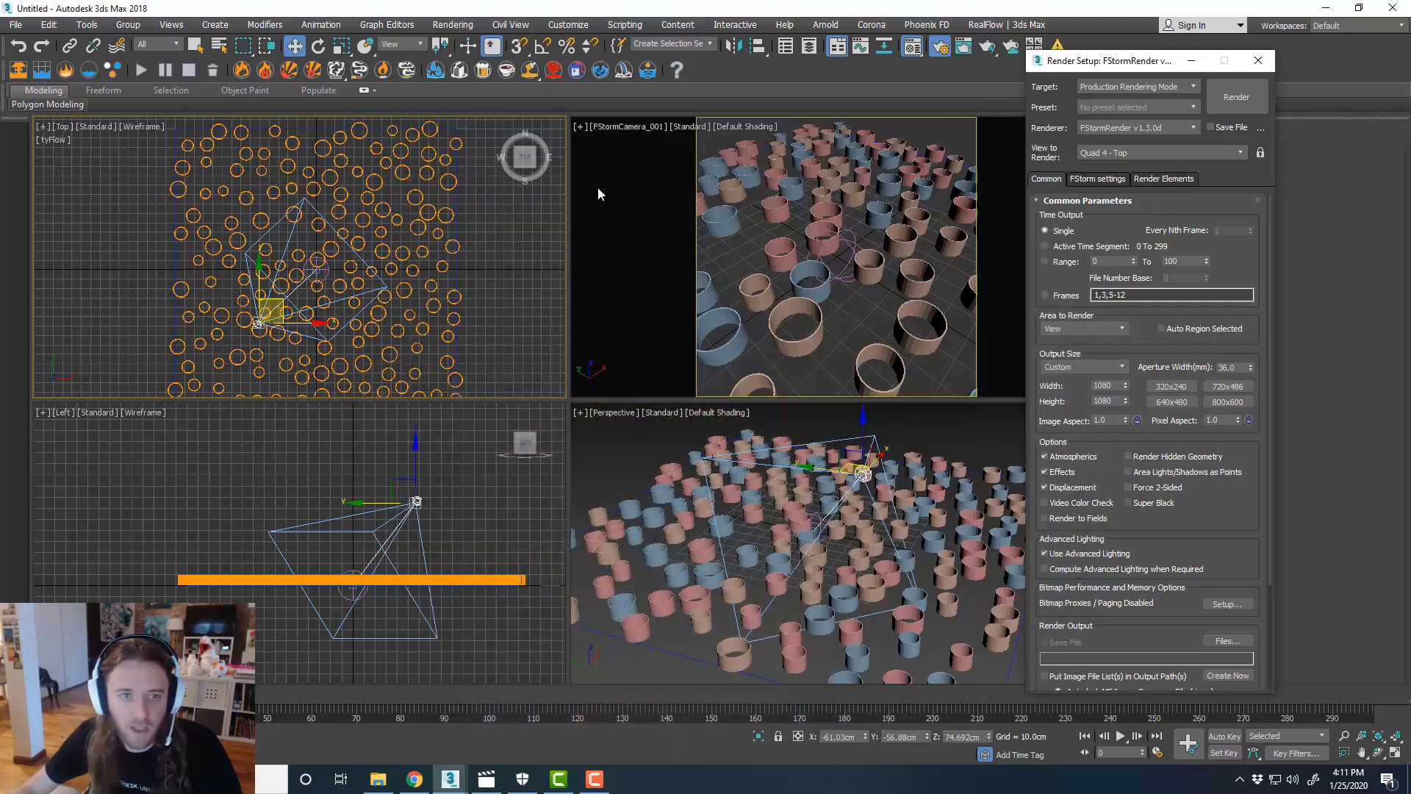
- Move the camera in the top view to about X -57 cm, Y -53 cm and play the simulation to frame 57
scroll(309, 304, up, 4)
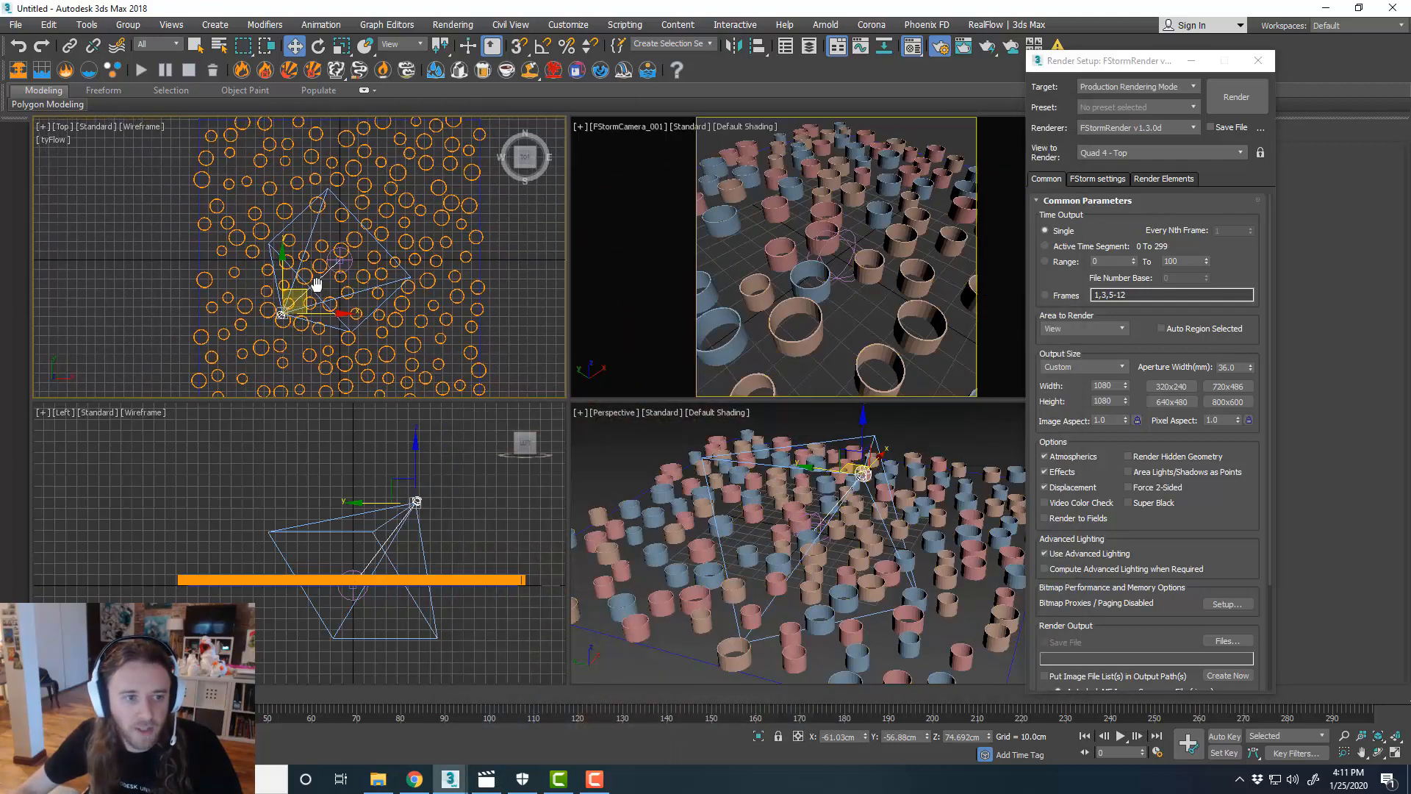
drag(290, 306, 298, 294)
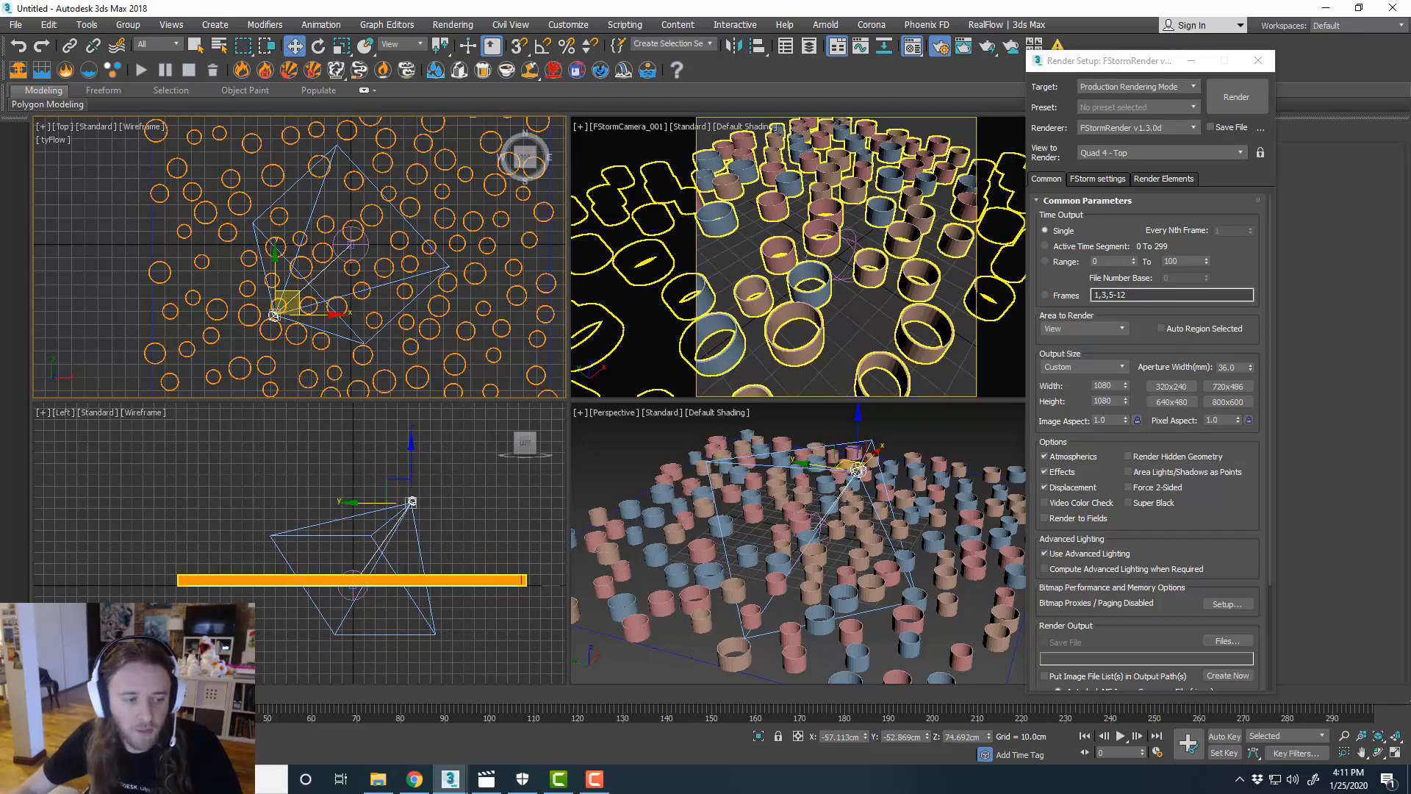
key(slash)
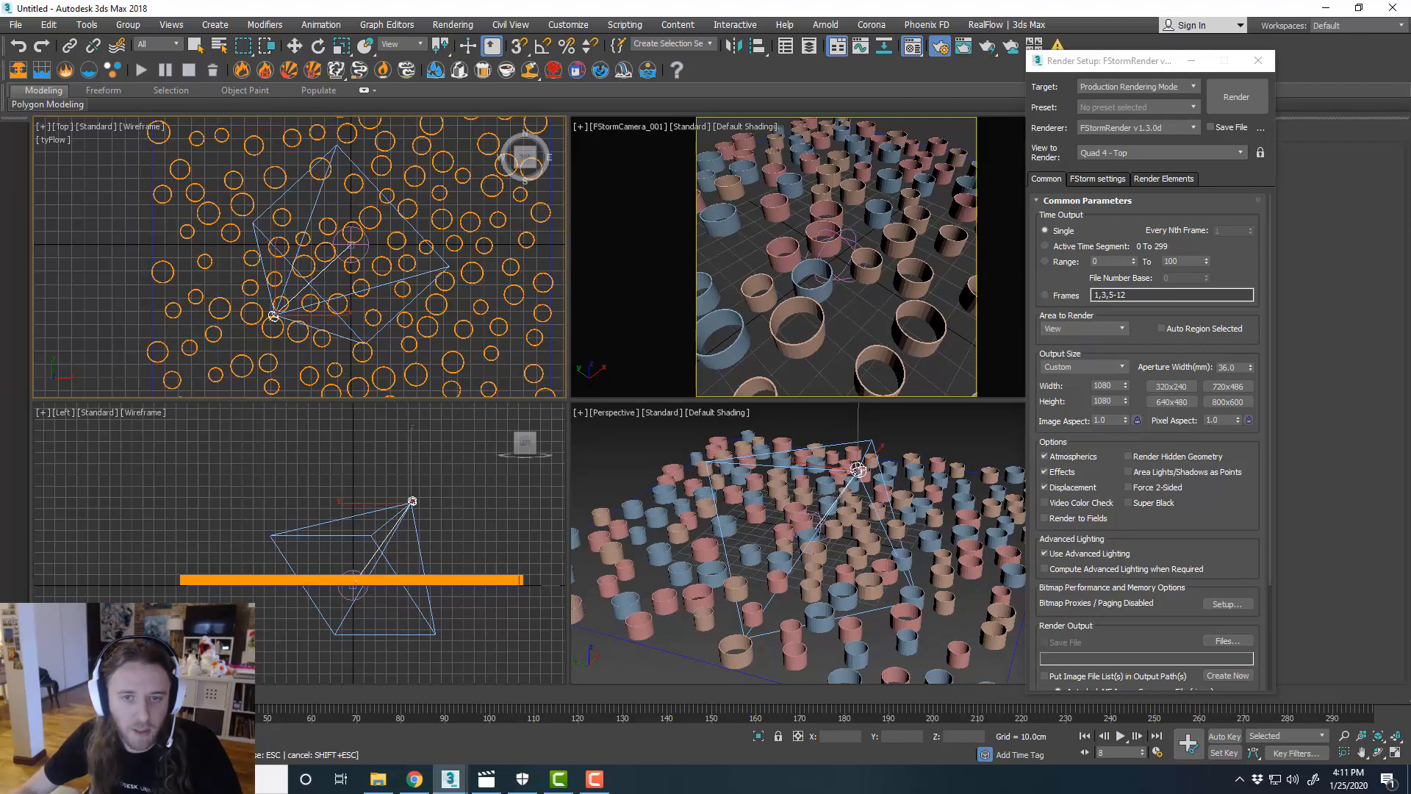
key(slash)
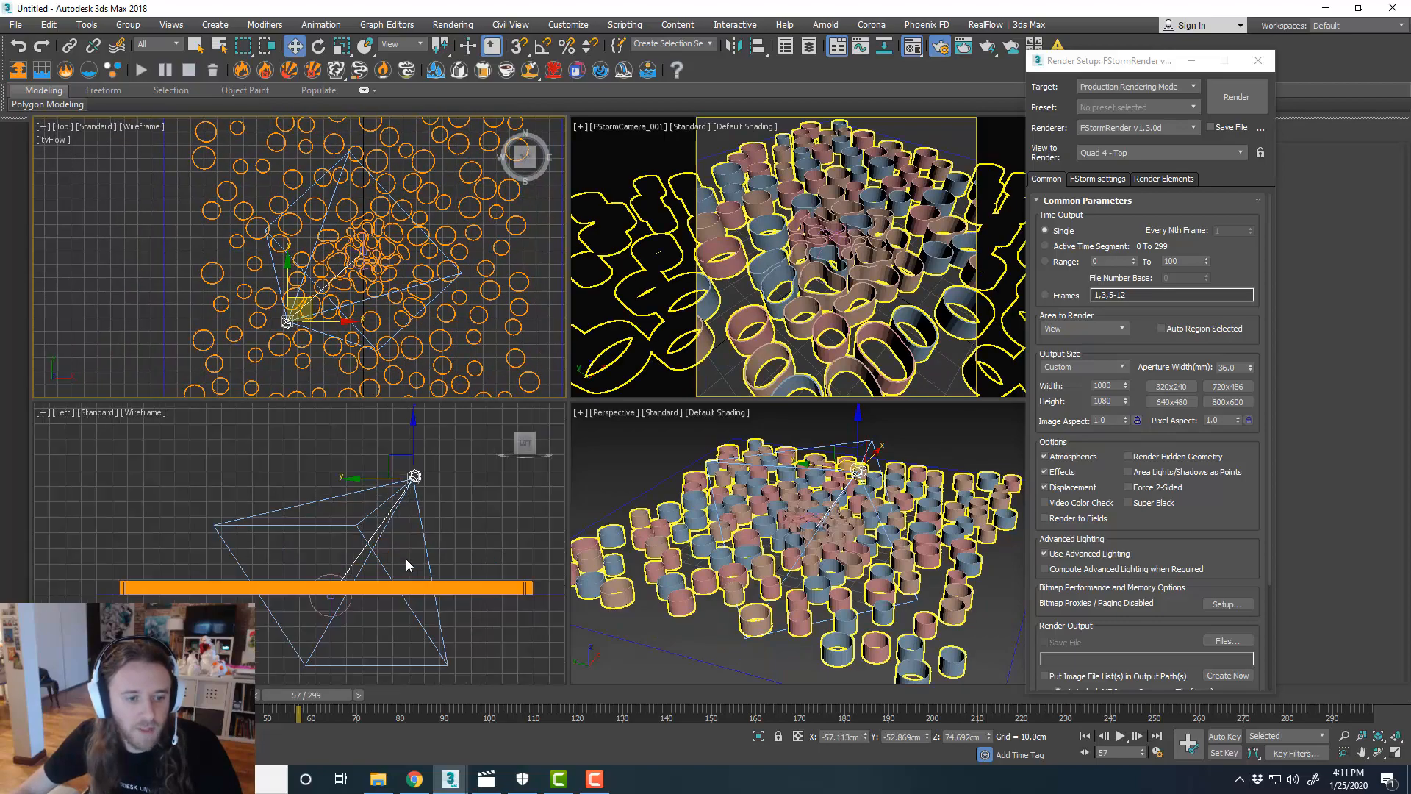
- Lower the camera to about Z 56.7 cm and enlarge the FStorm camera view to fill the viewport area
click(432, 483)
drag(431, 463, 432, 489)
key(c)
key(alt+w)
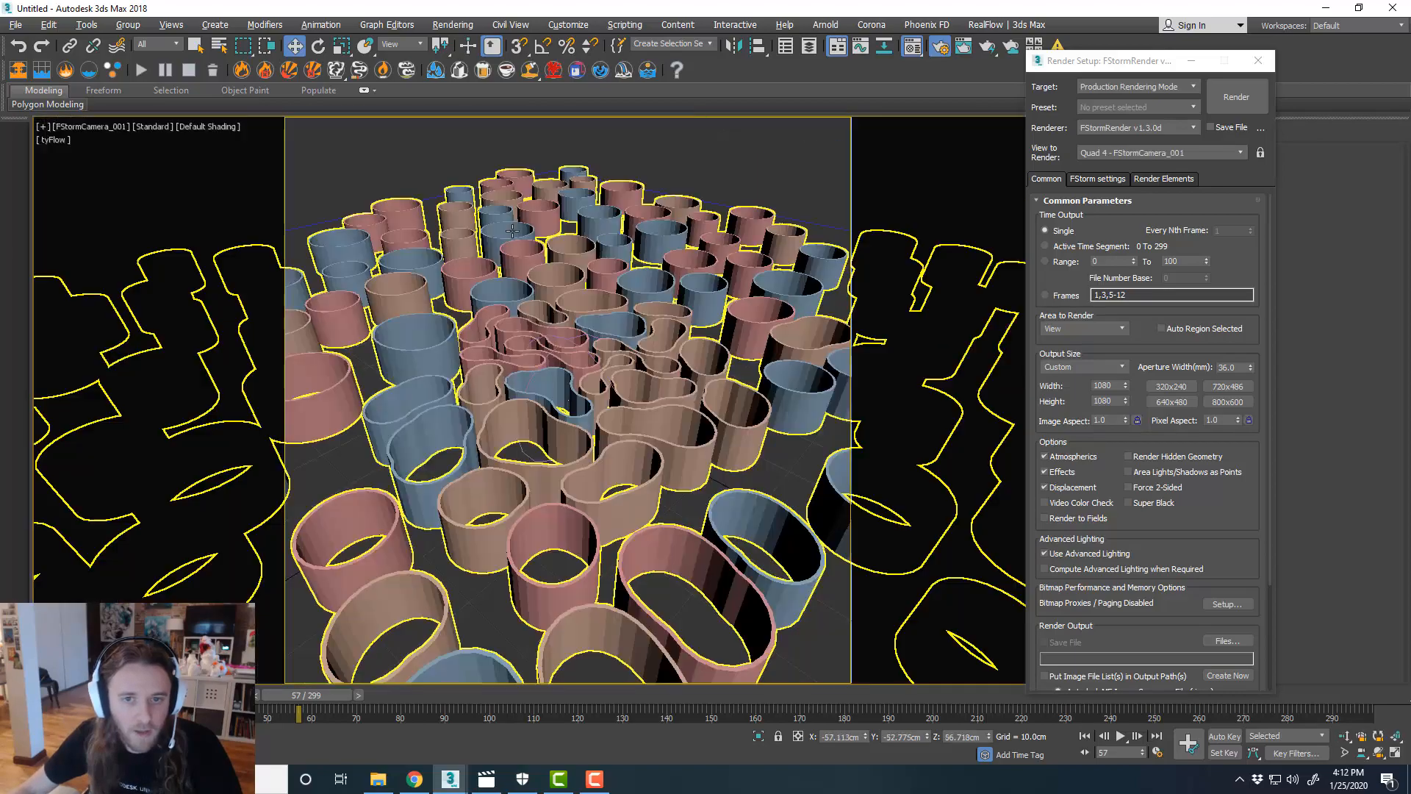
- Select the camera target, move it to about X -17 cm, Y -15 cm, and check the framing at frame 201
click(105, 128)
click(227, 410)
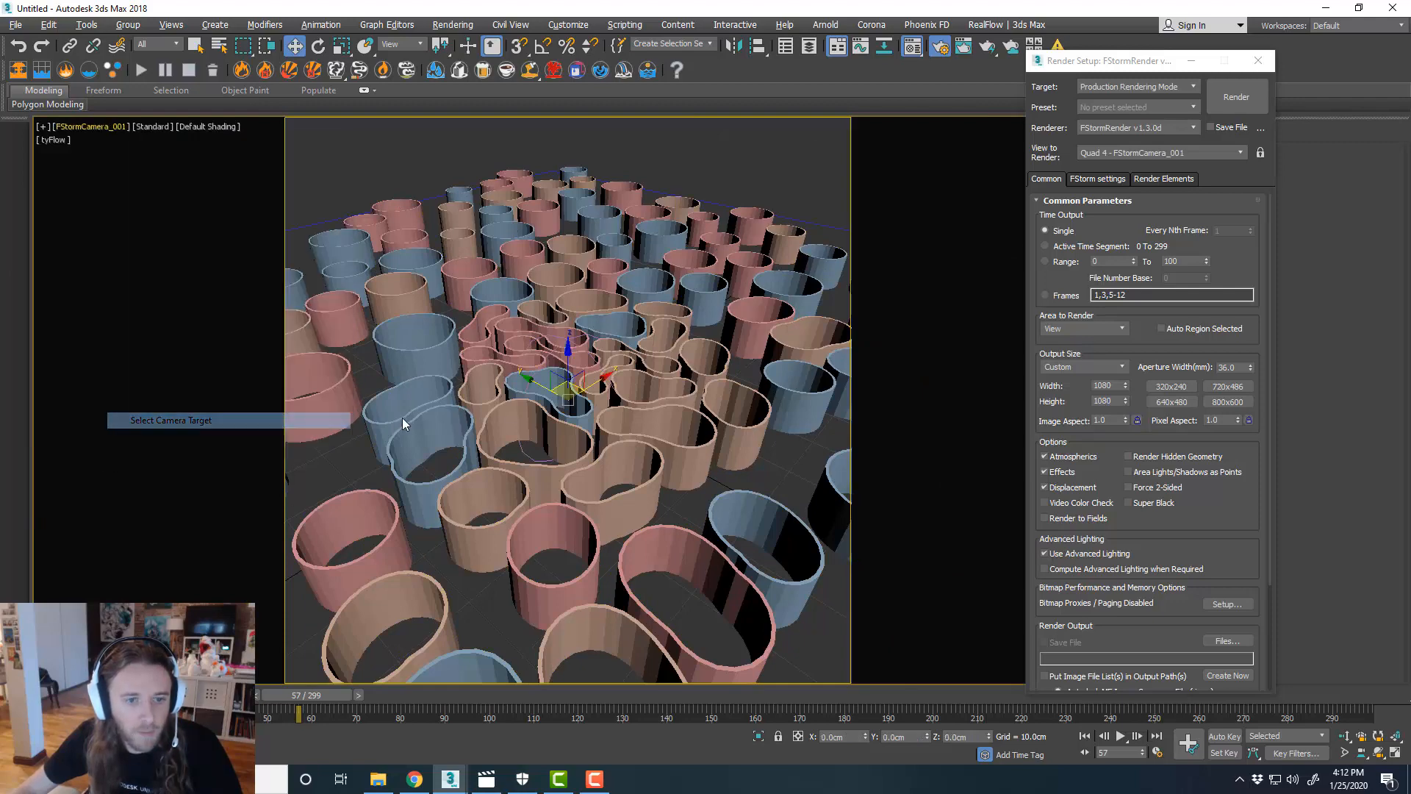
drag(566, 389, 558, 472)
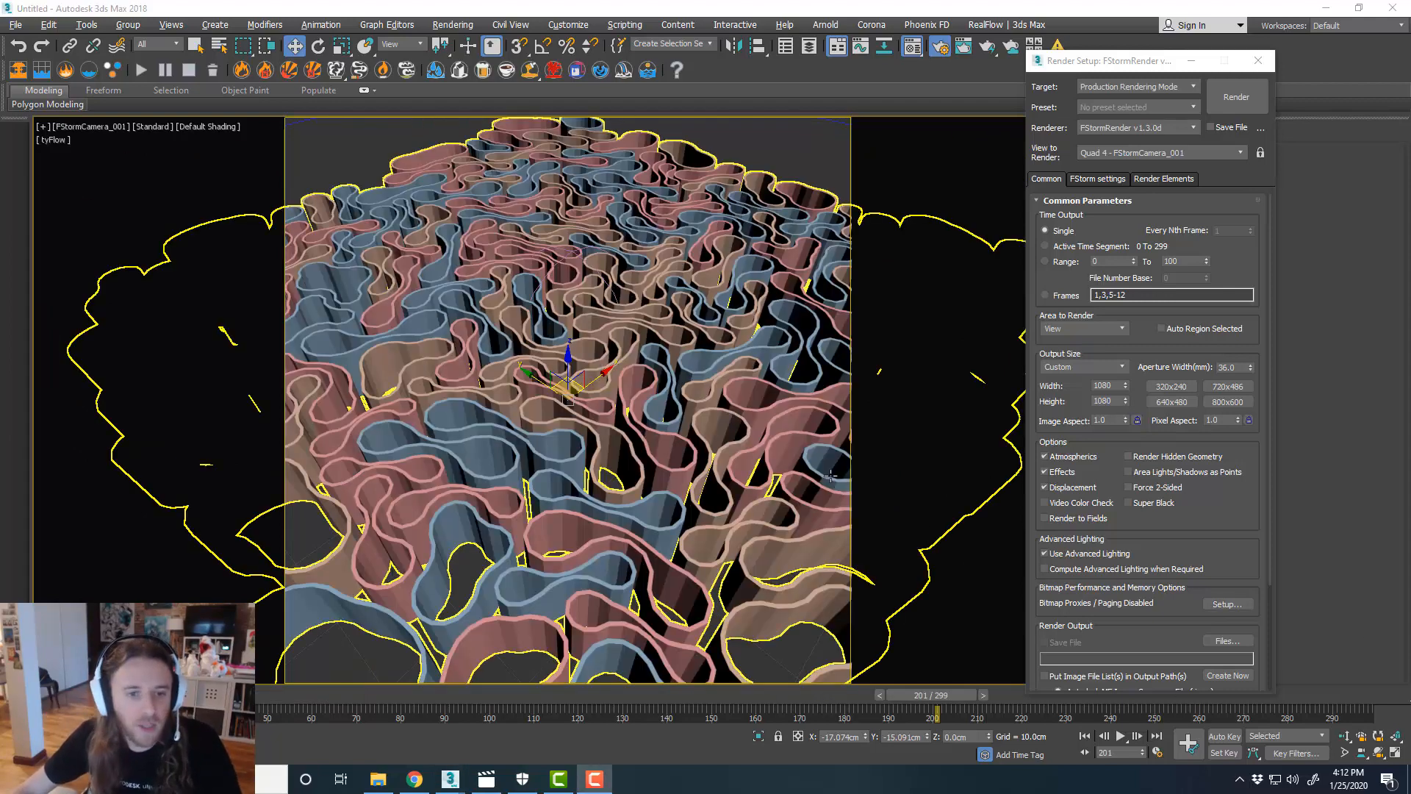
middle_click(806, 460)
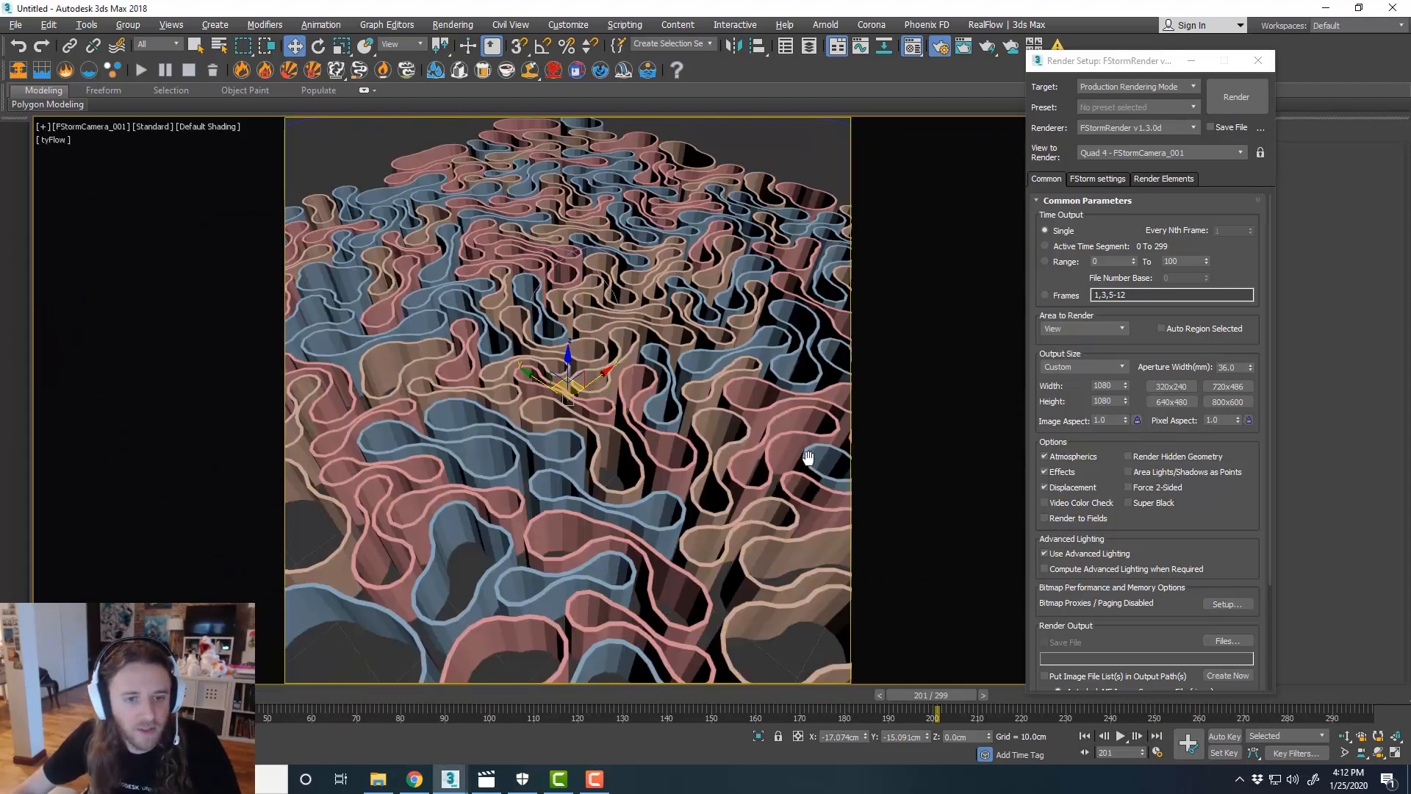
- Move the camera in the top view to the edge of the ribbons, about X -69.6 cm, Y -15.5 cm
key(alt+w)
scroll(338, 331, up, 3)
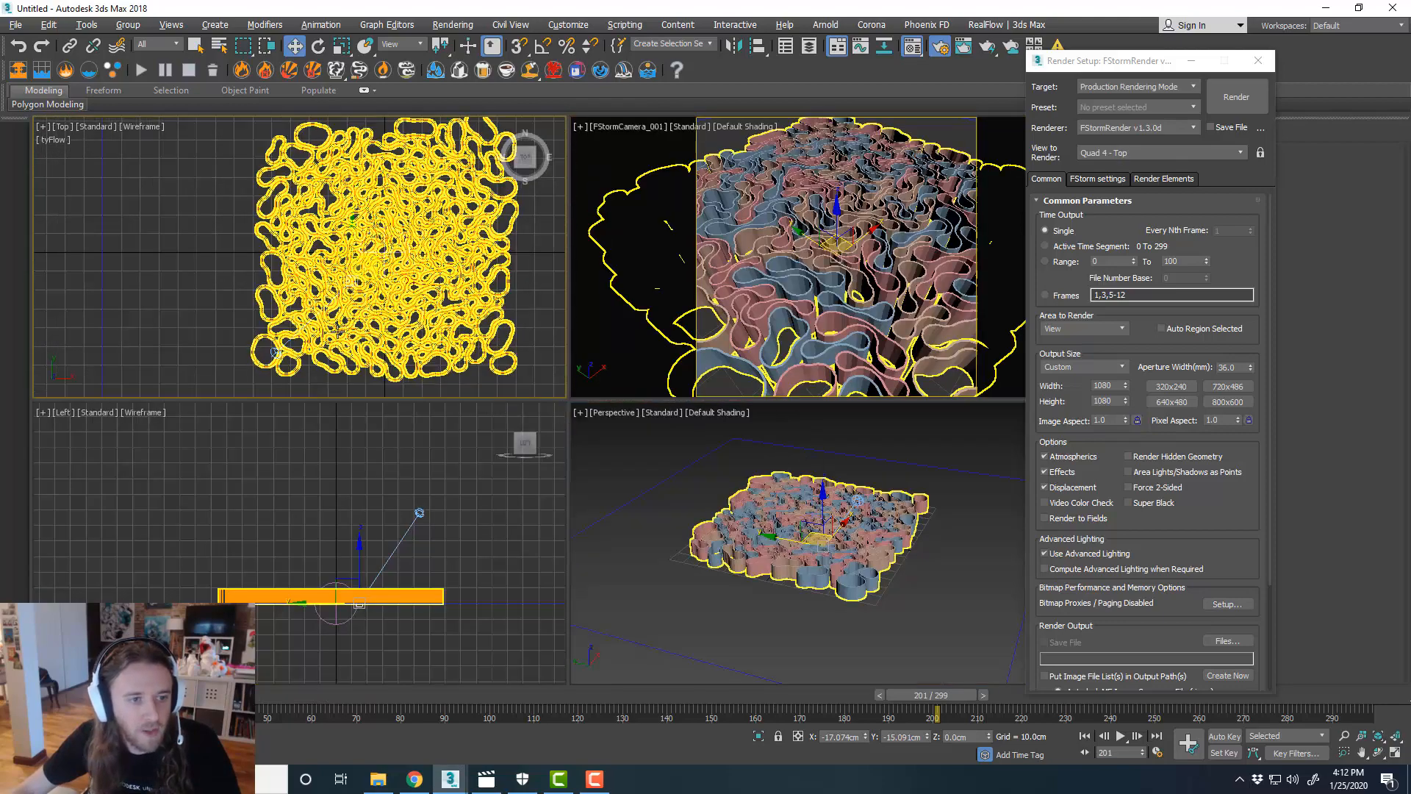
click(276, 353)
drag(301, 325, 278, 258)
click(338, 269)
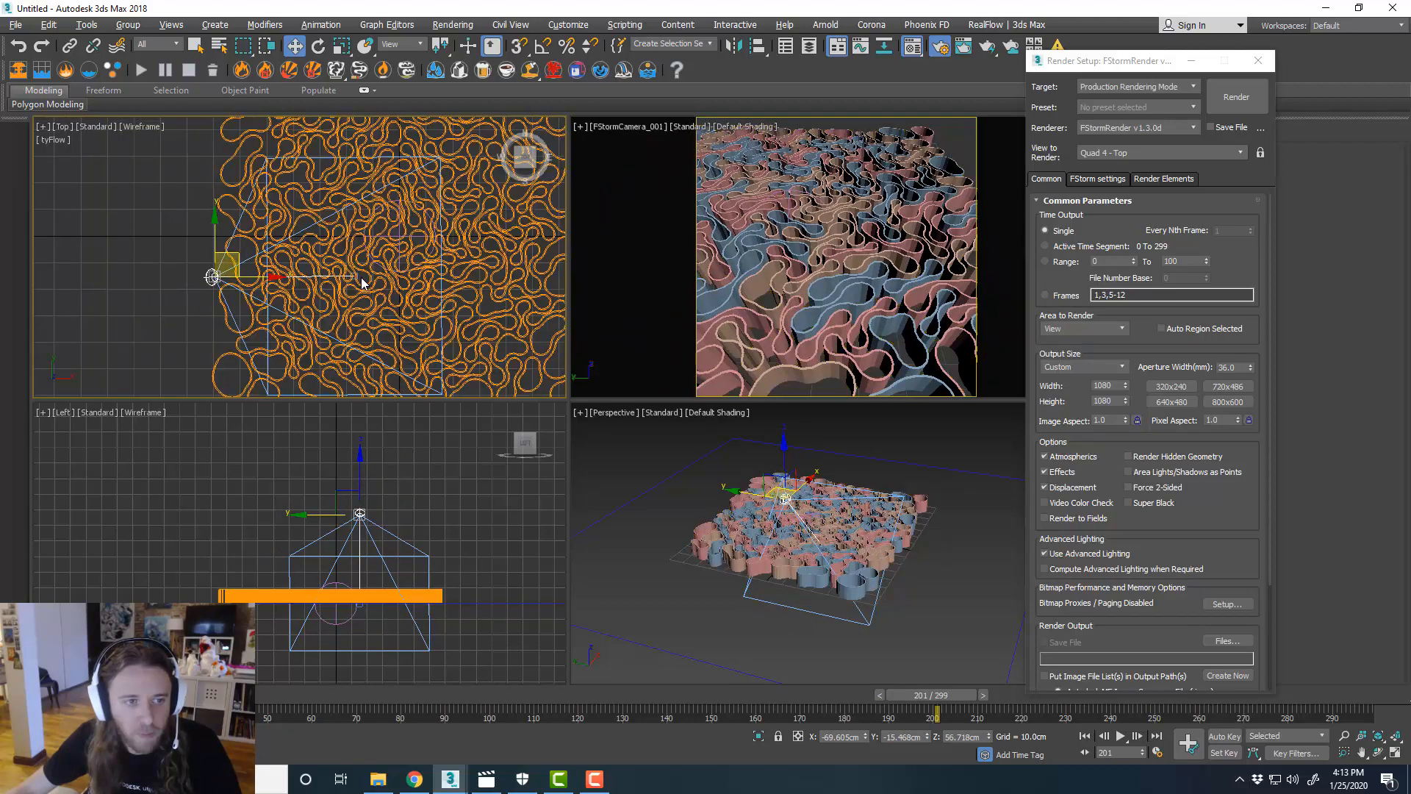
- Select the camera together with its target and shift both in the top view to about the Y 0 cm axis
scroll(352, 278, up, 5)
scroll(347, 278, up, 6)
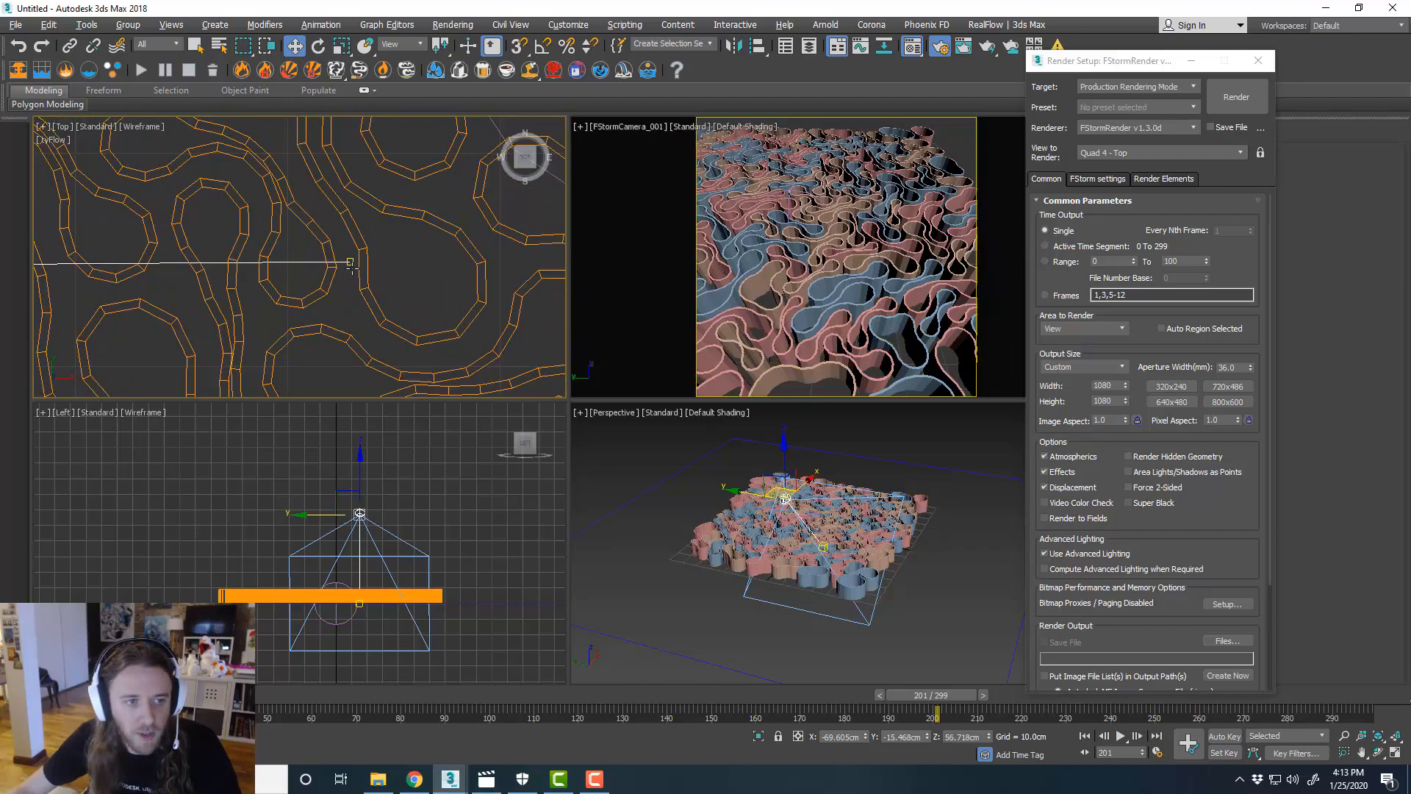
click(352, 265)
scroll(353, 302, down, 8)
click(330, 298)
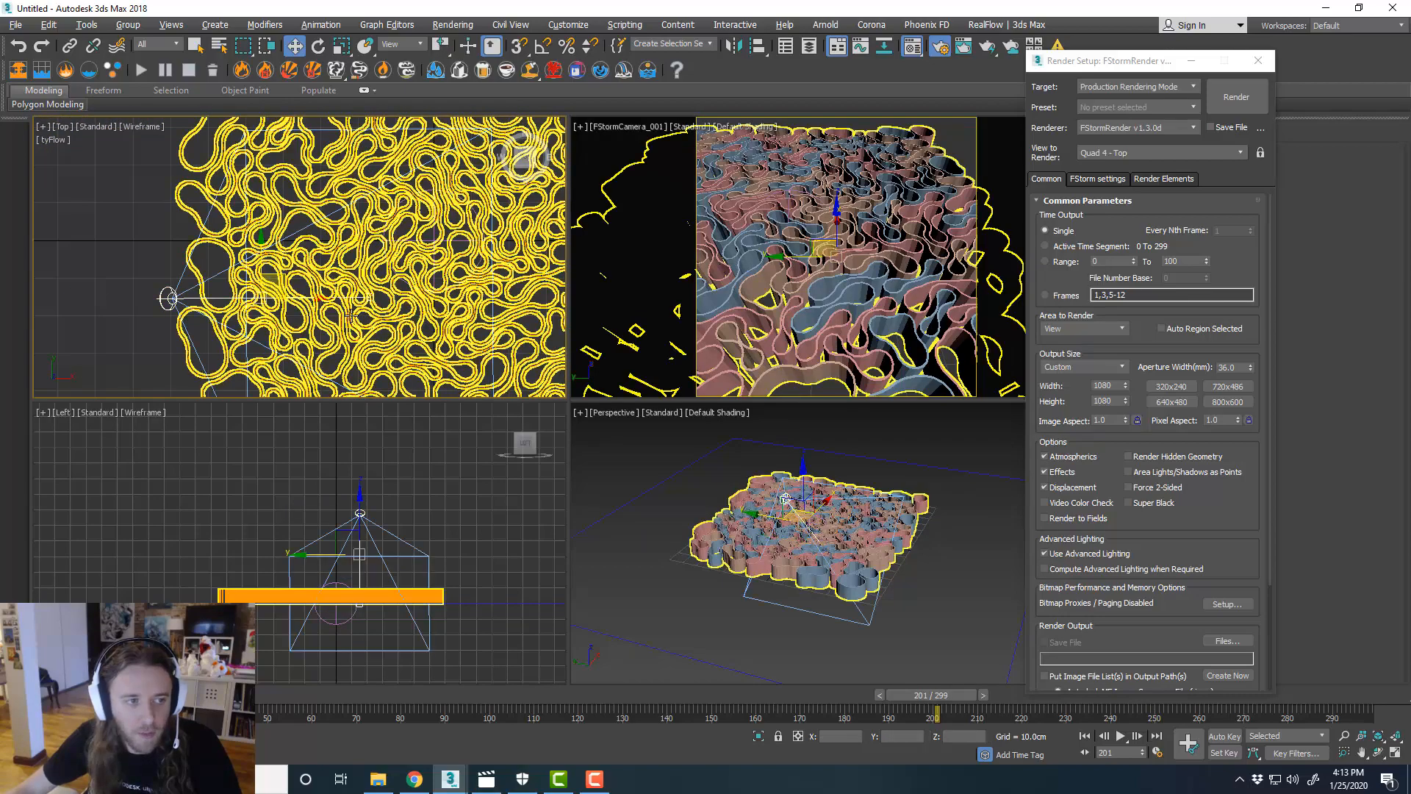
scroll(321, 304, down, 4)
drag(292, 269, 294, 240)
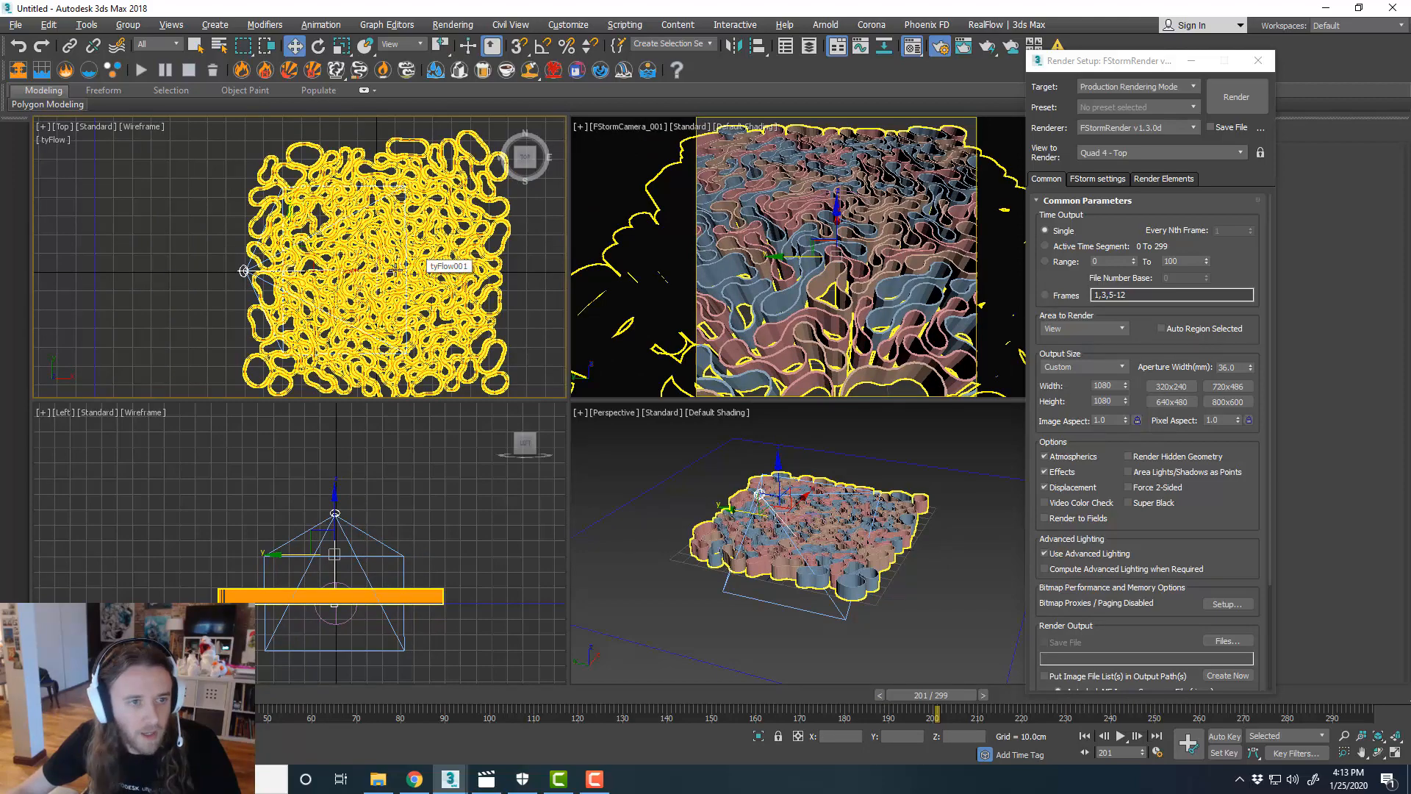
- Move the camera closer to its target and fine-tune its framing, to about X -60.4 cm, Y 1 cm, Z 56.3 cm
drag(282, 270, 309, 270)
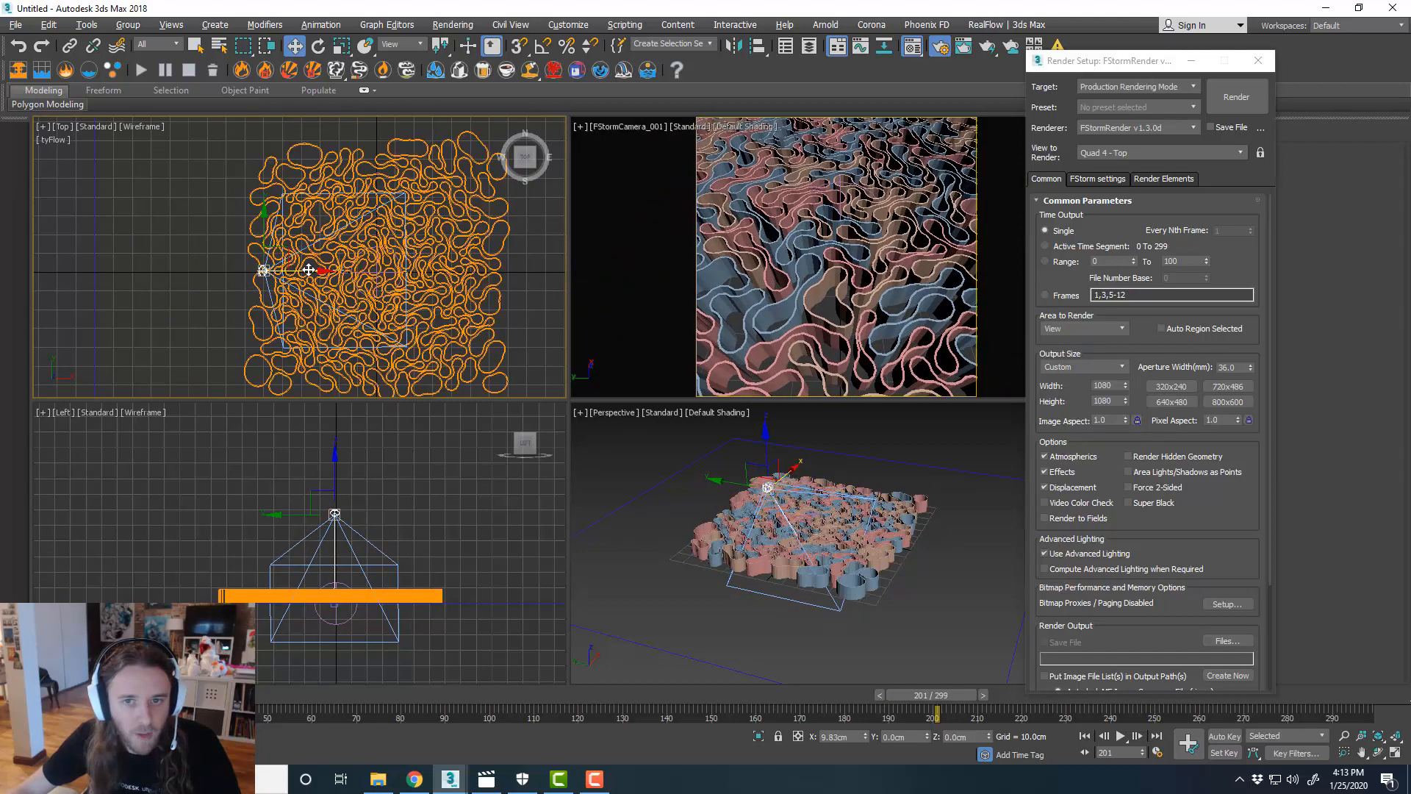
middle_click(831, 300)
key(alt+w)
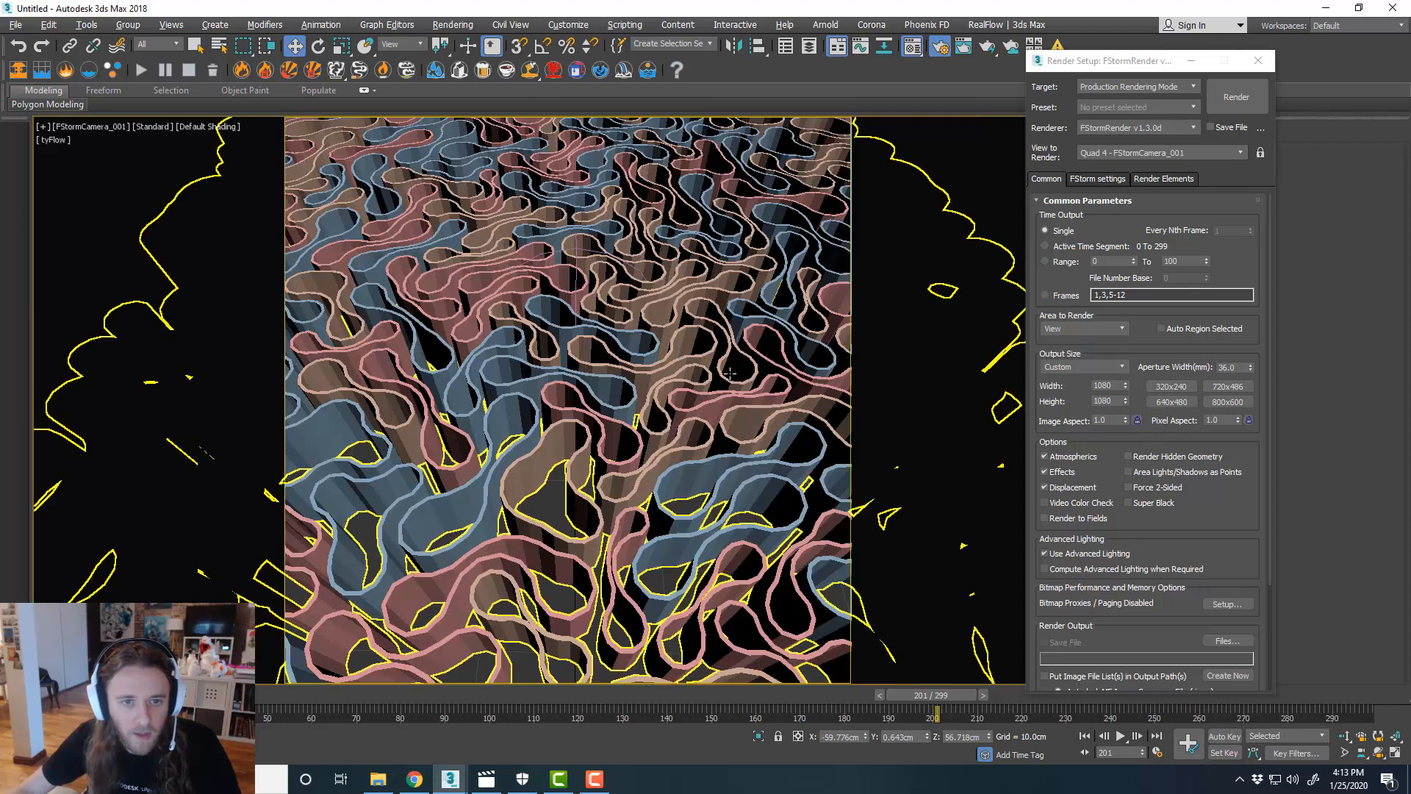
middle_drag(729, 373, 732, 368)
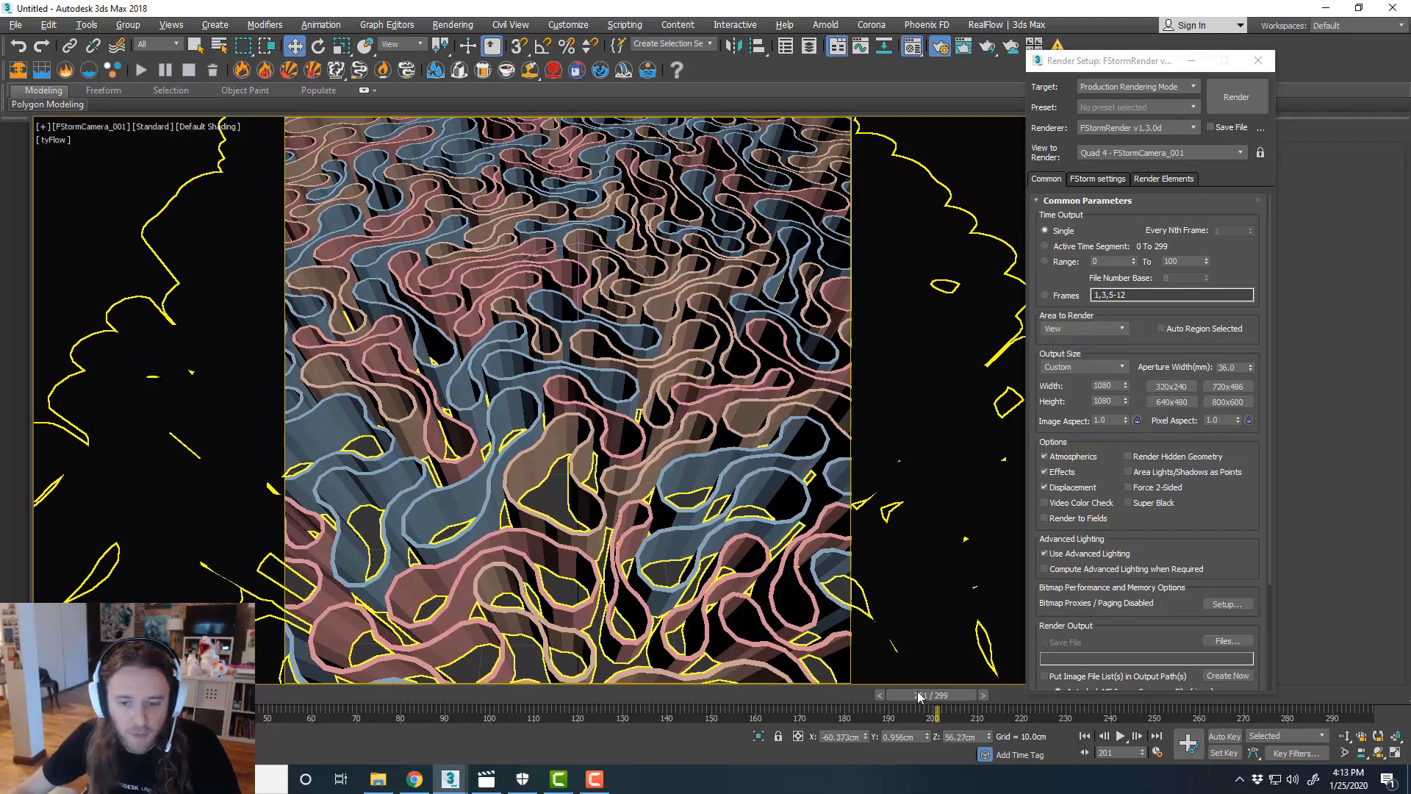
- Go to frame 189, raise the camera to about Z 65.2 cm and pull it back to about X -62.3 cm
drag(919, 696, 865, 660)
key(alt+w)
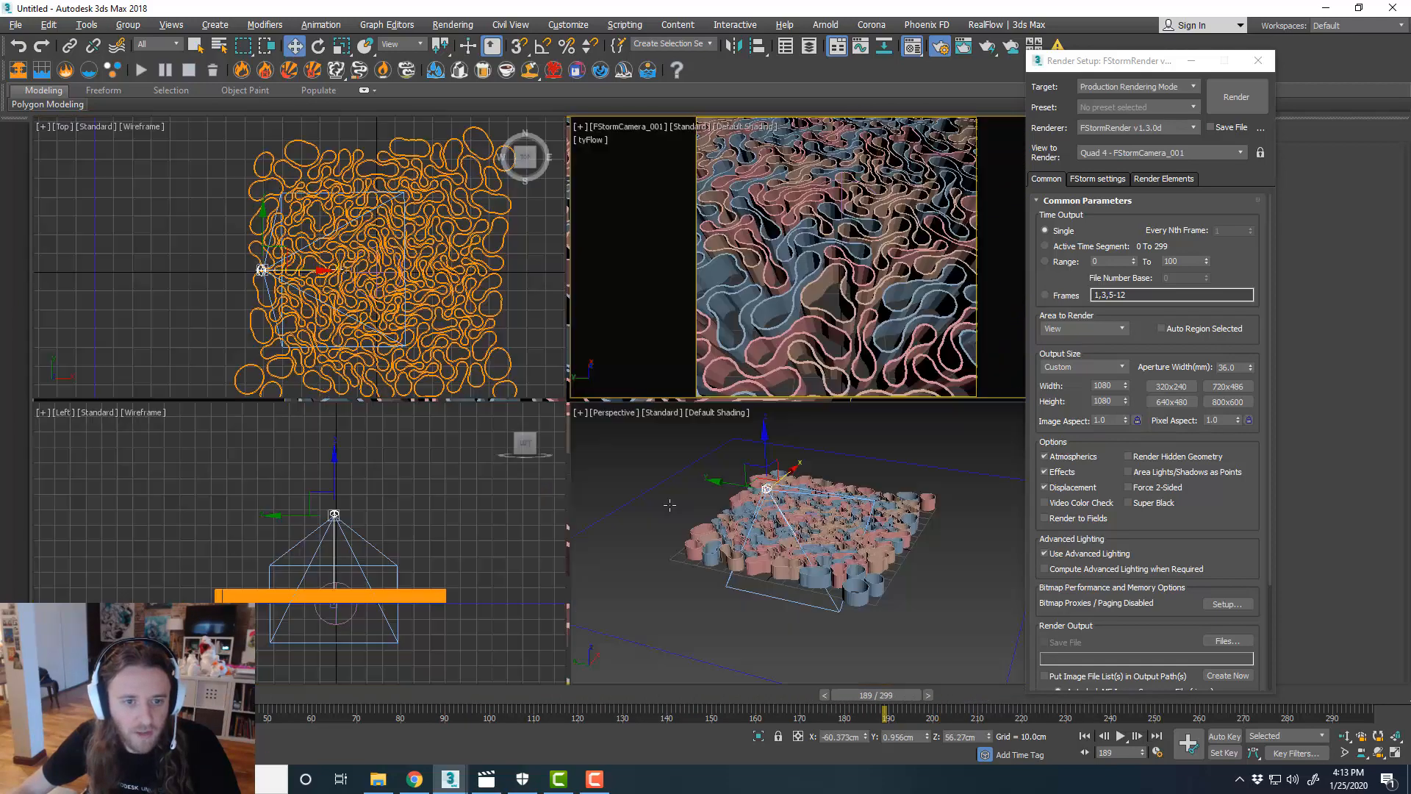
middle_drag(357, 524, 366, 526)
drag(345, 483, 345, 469)
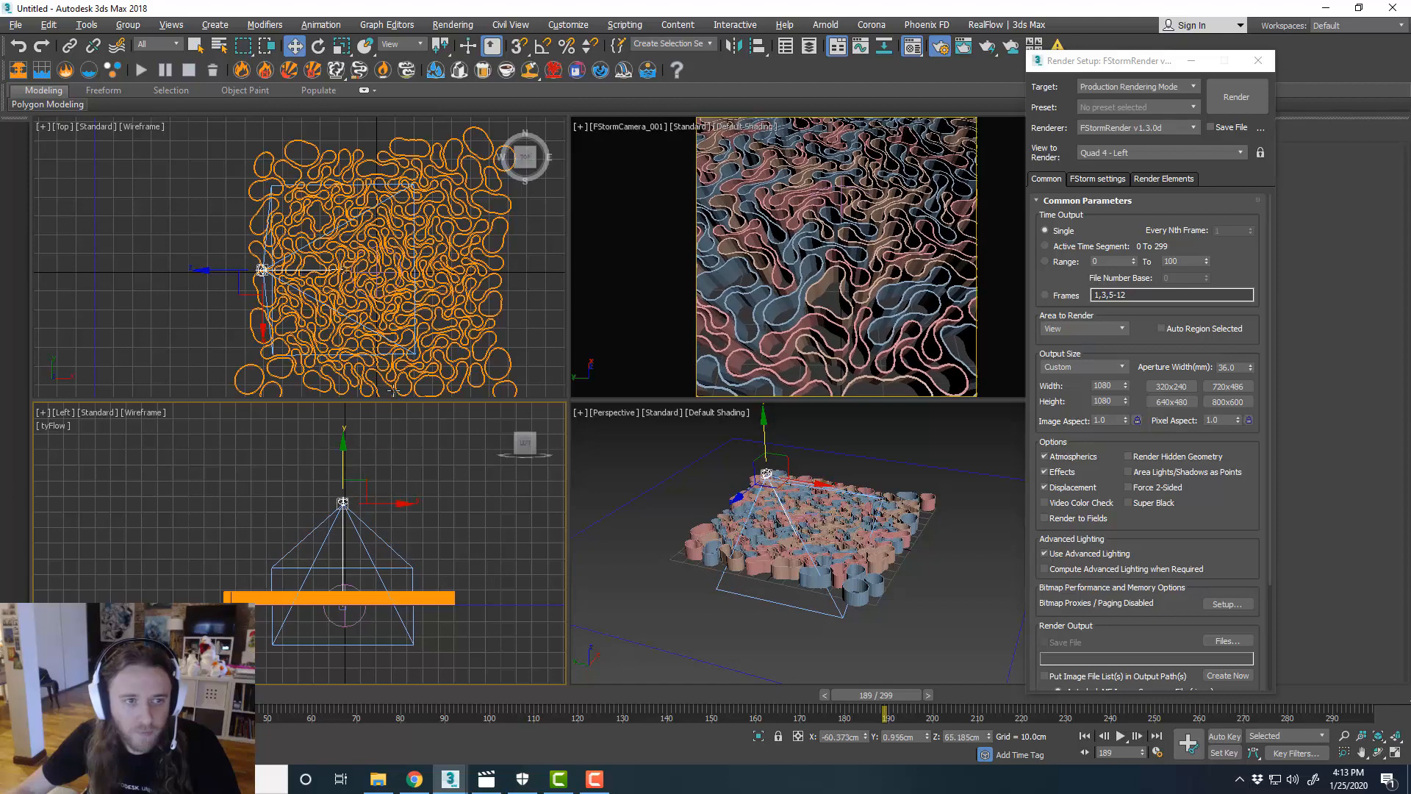
middle_drag(380, 288, 389, 295)
drag(323, 280, 319, 280)
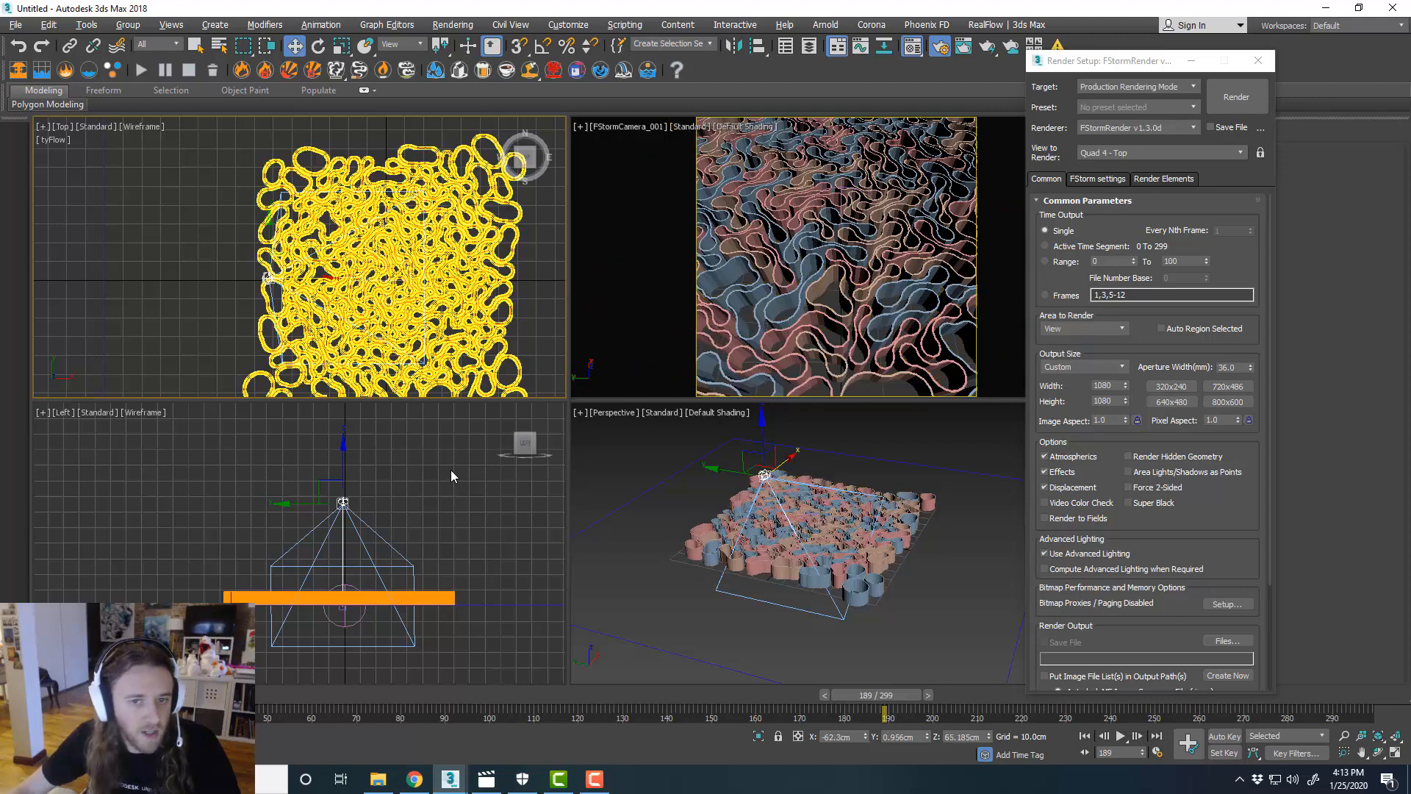
- Draw a ground plane in the top view that extends well beyond the ribbons, centred at about X 15.5 cm, Y 4 cm
click(200, 259)
key(alt+w)
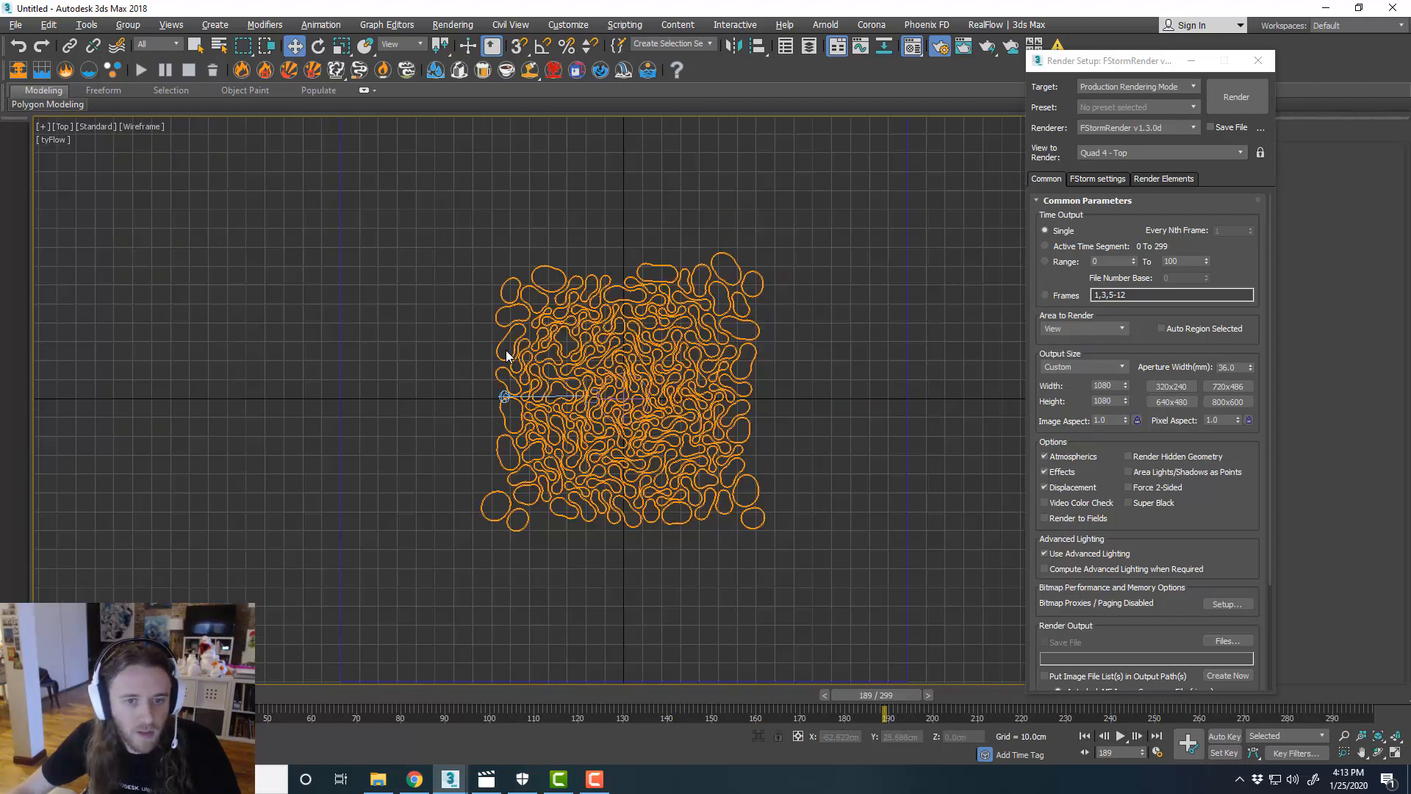
scroll(506, 349, down, 4)
scroll(713, 408, up, 2)
drag(1087, 68, 1410, 79)
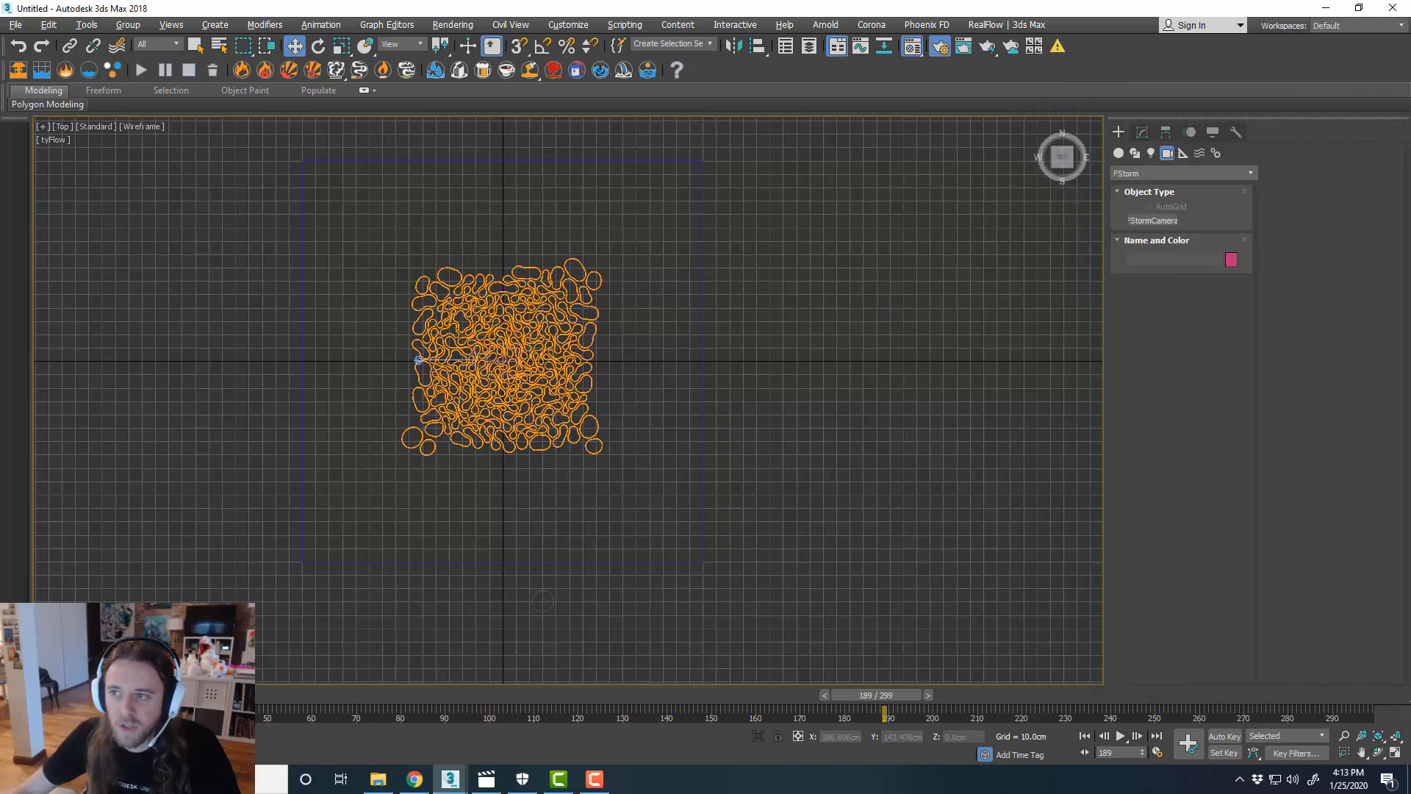
click(1118, 153)
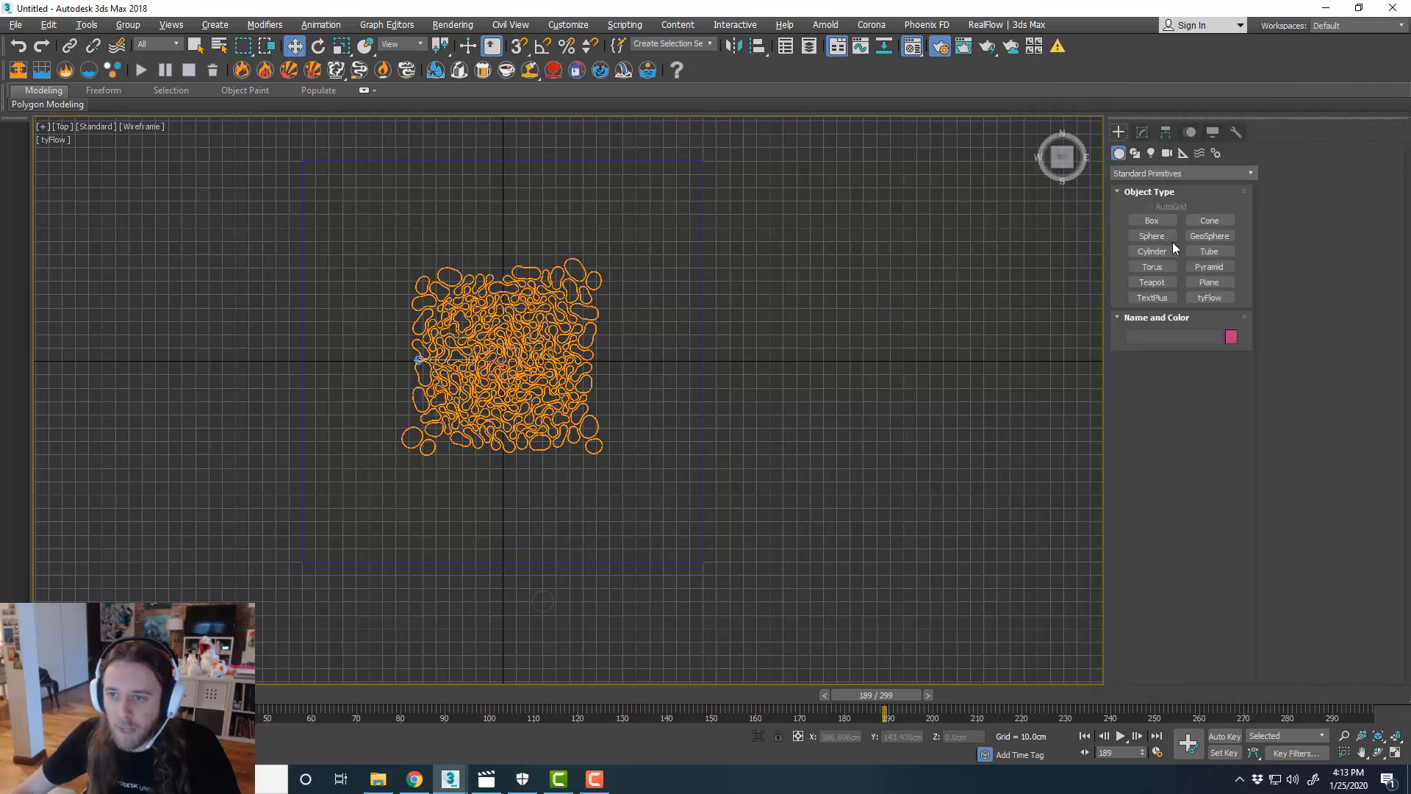
click(1209, 282)
scroll(546, 393, down, 2)
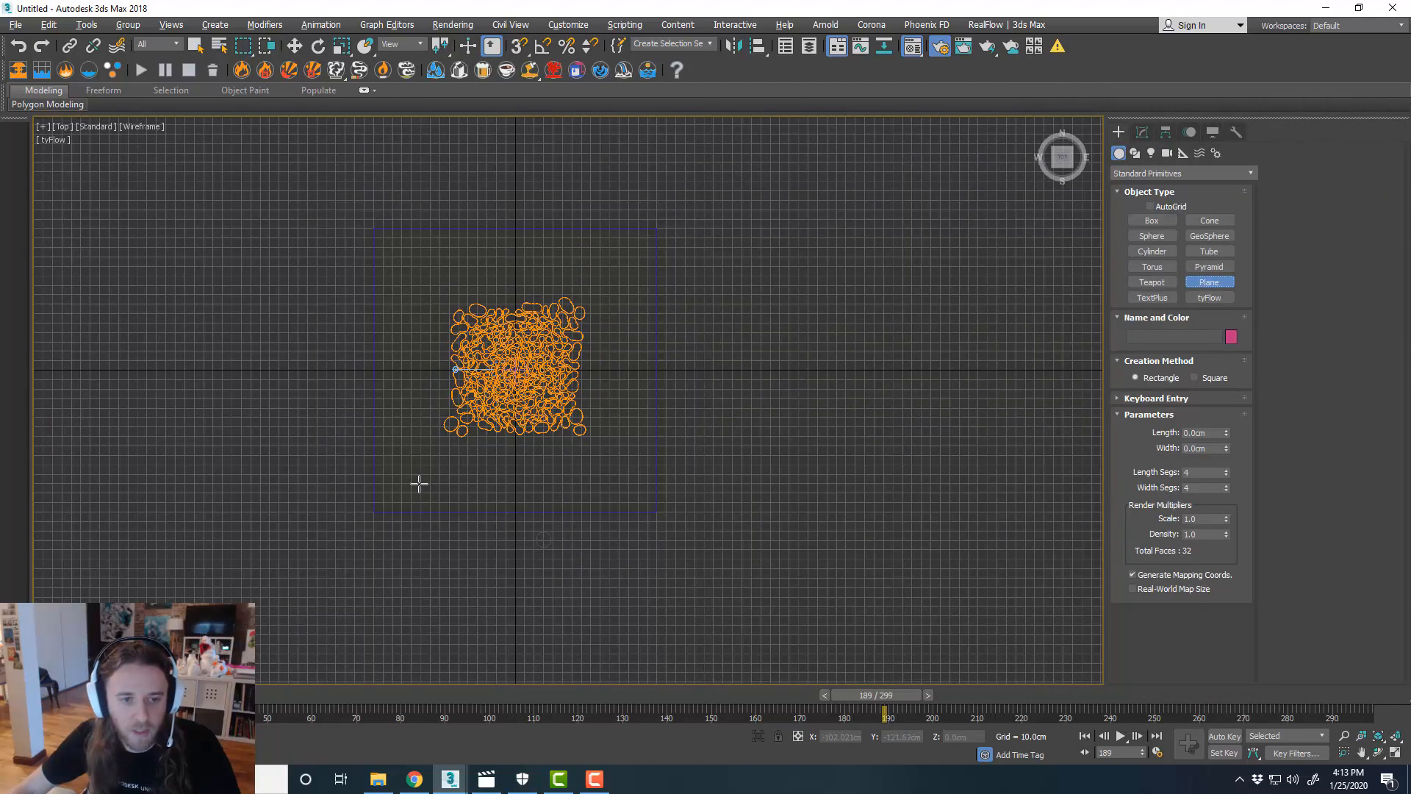
drag(404, 485, 655, 248)
key(w)
key(alt+w)
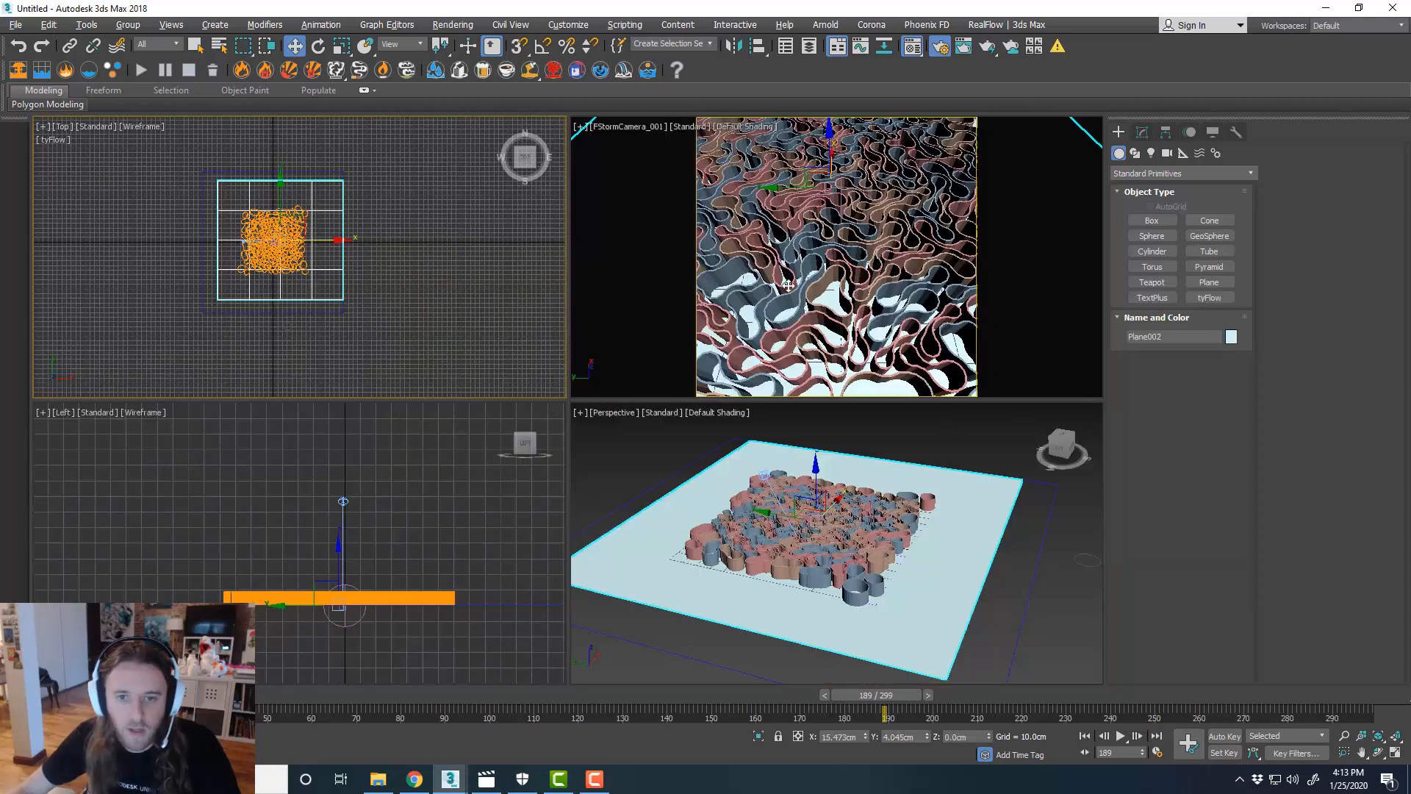
- Turn the second material slot into an FStorm material and name it background
middle_click(998, 229)
key(alt+w)
click(1143, 133)
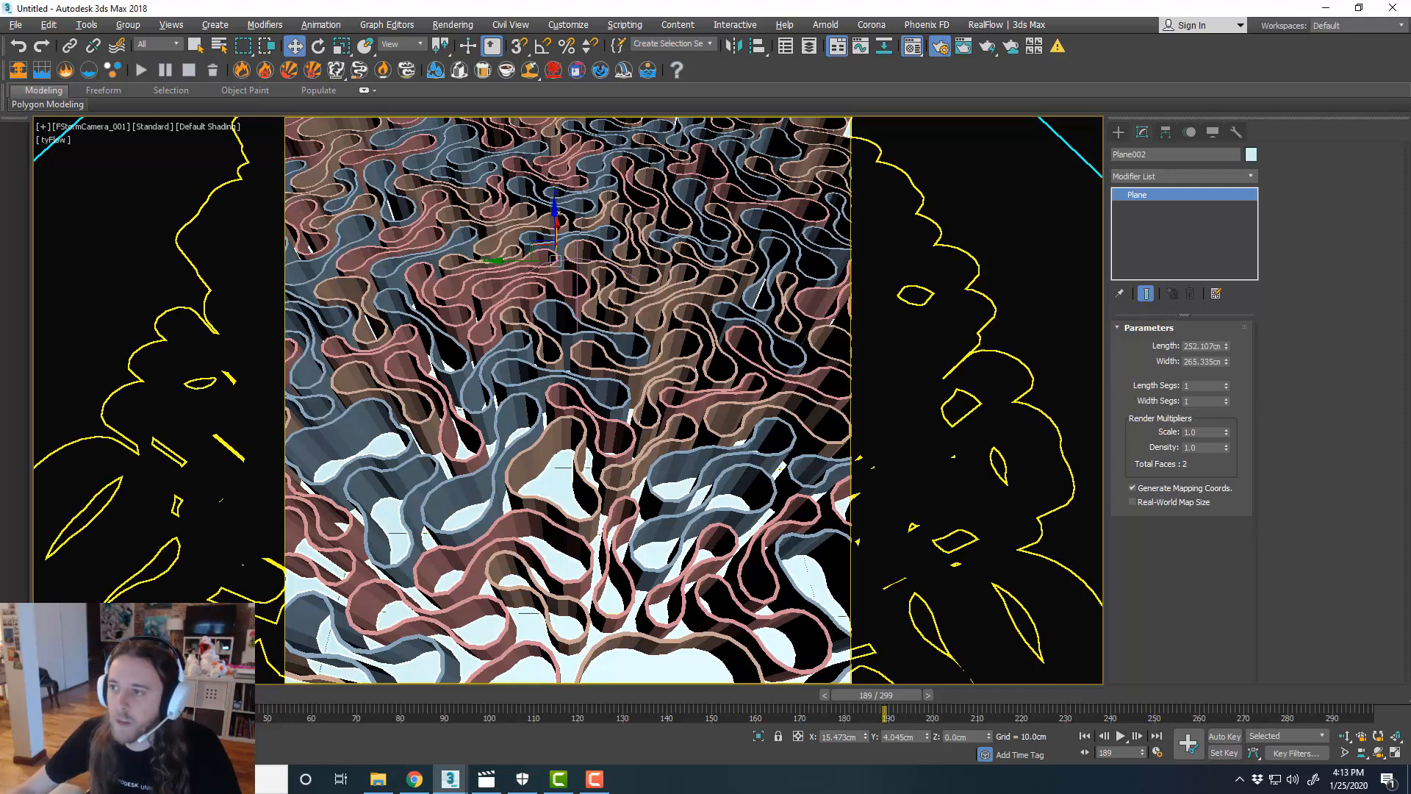
key(m)
drag(1060, 63, 1050, 63)
click(1068, 109)
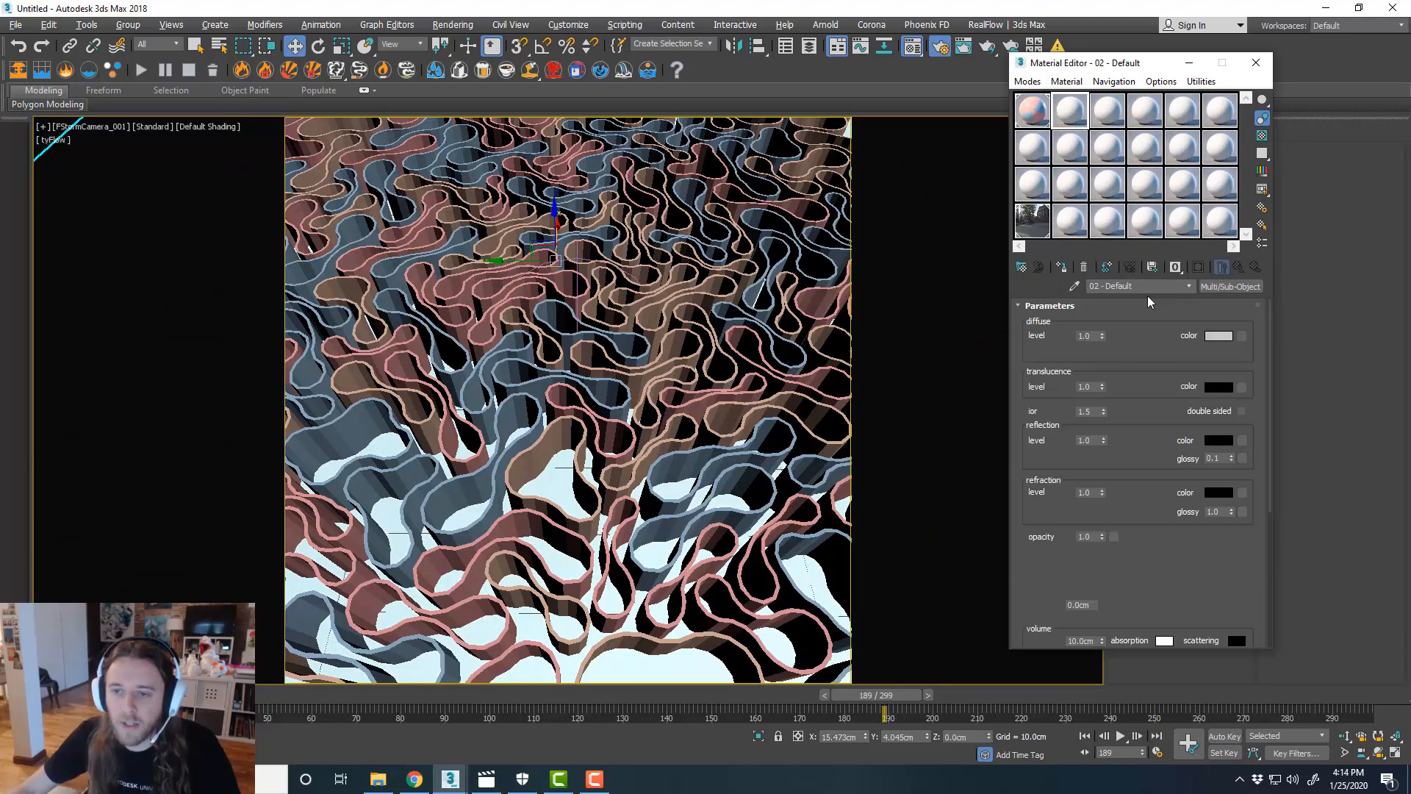
double_click(1144, 285)
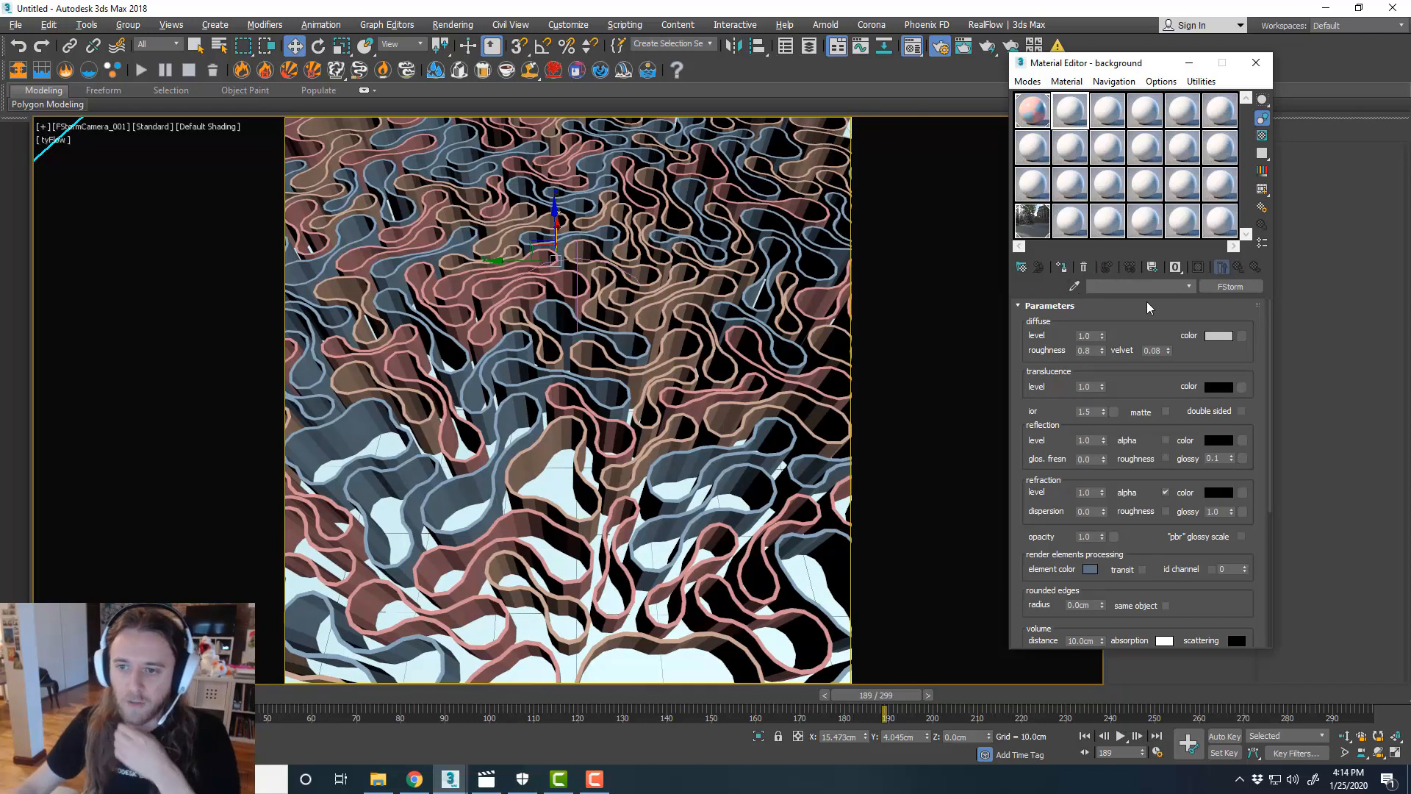
- Set the background material's diffuse color to a neutral grey of value 70 and assign it to the ground plane
click(1219, 335)
click(425, 125)
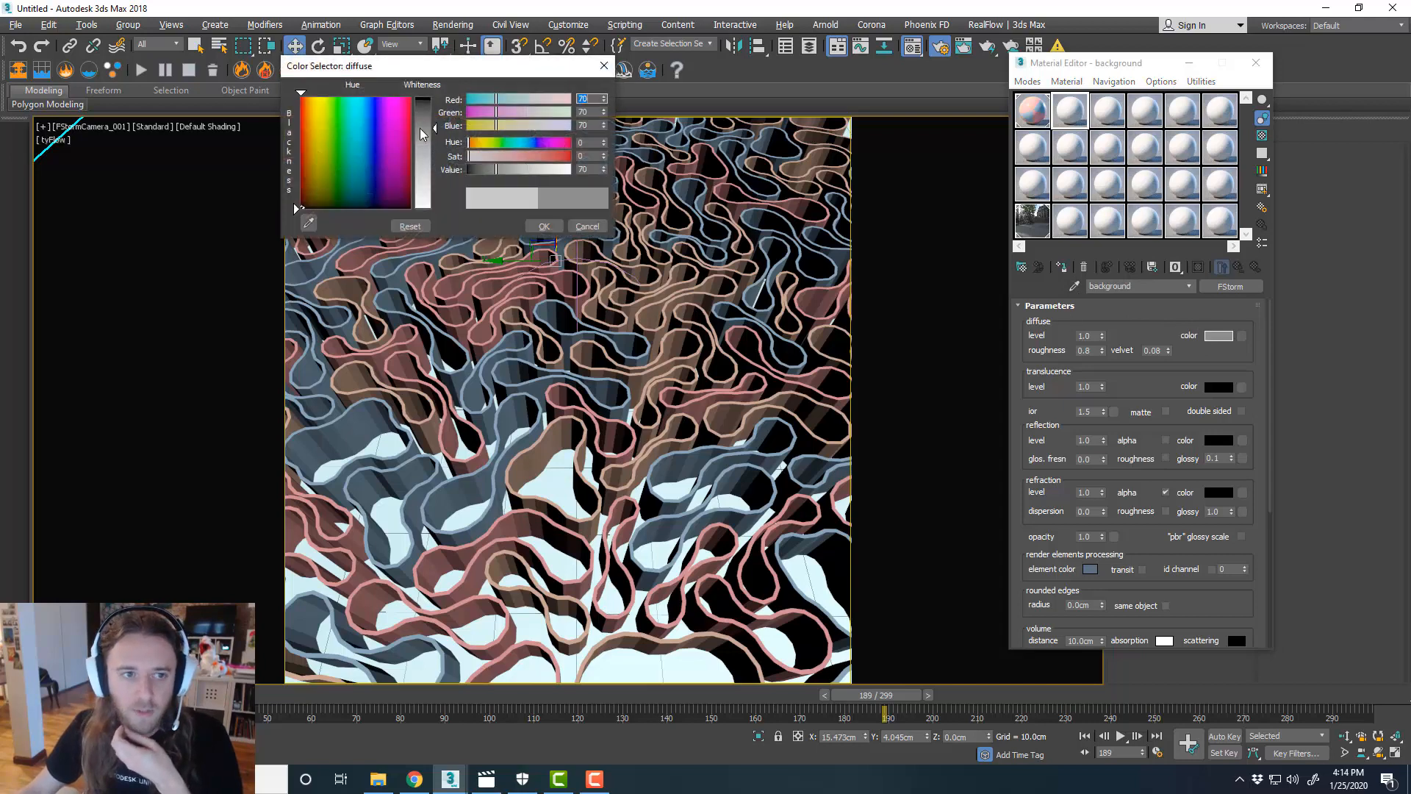
click(543, 228)
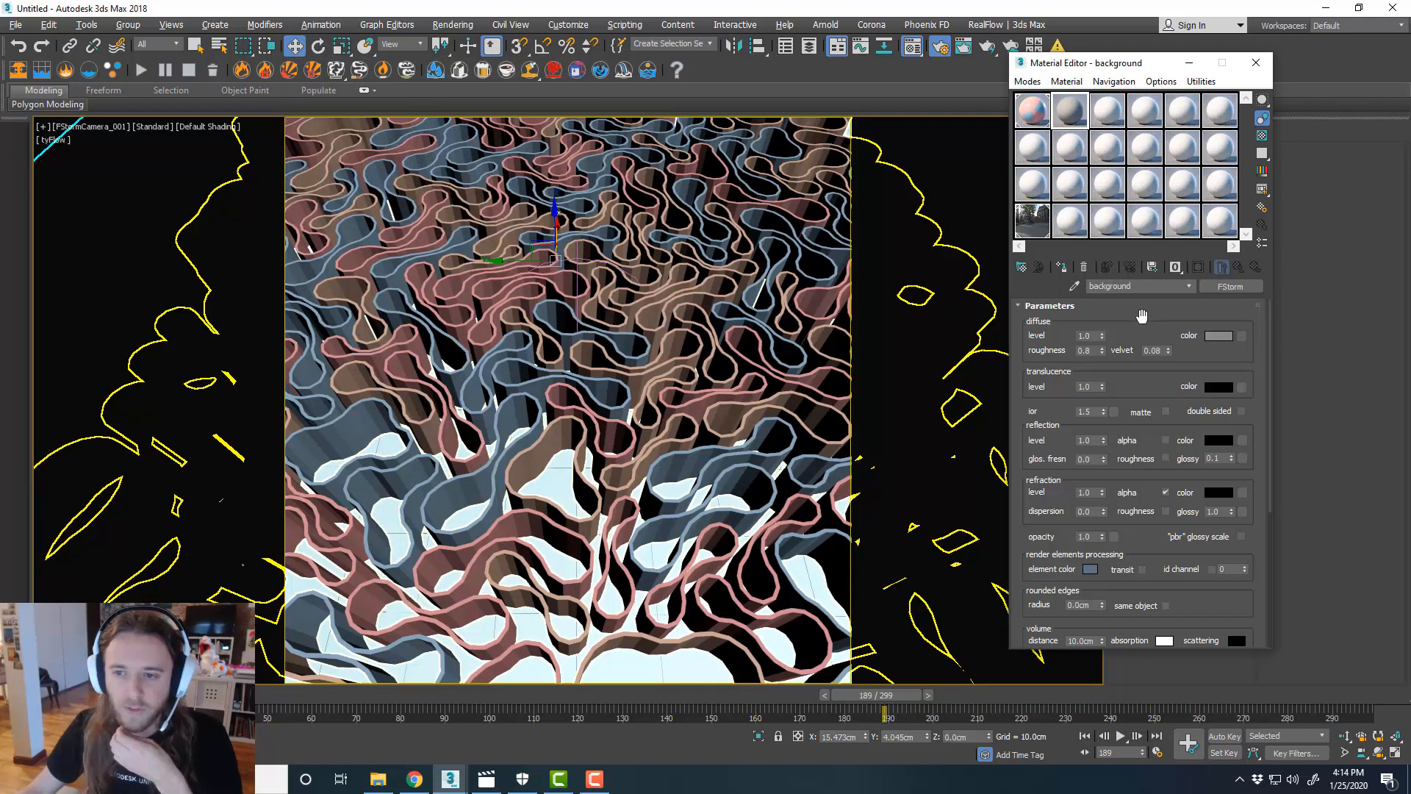
click(1067, 270)
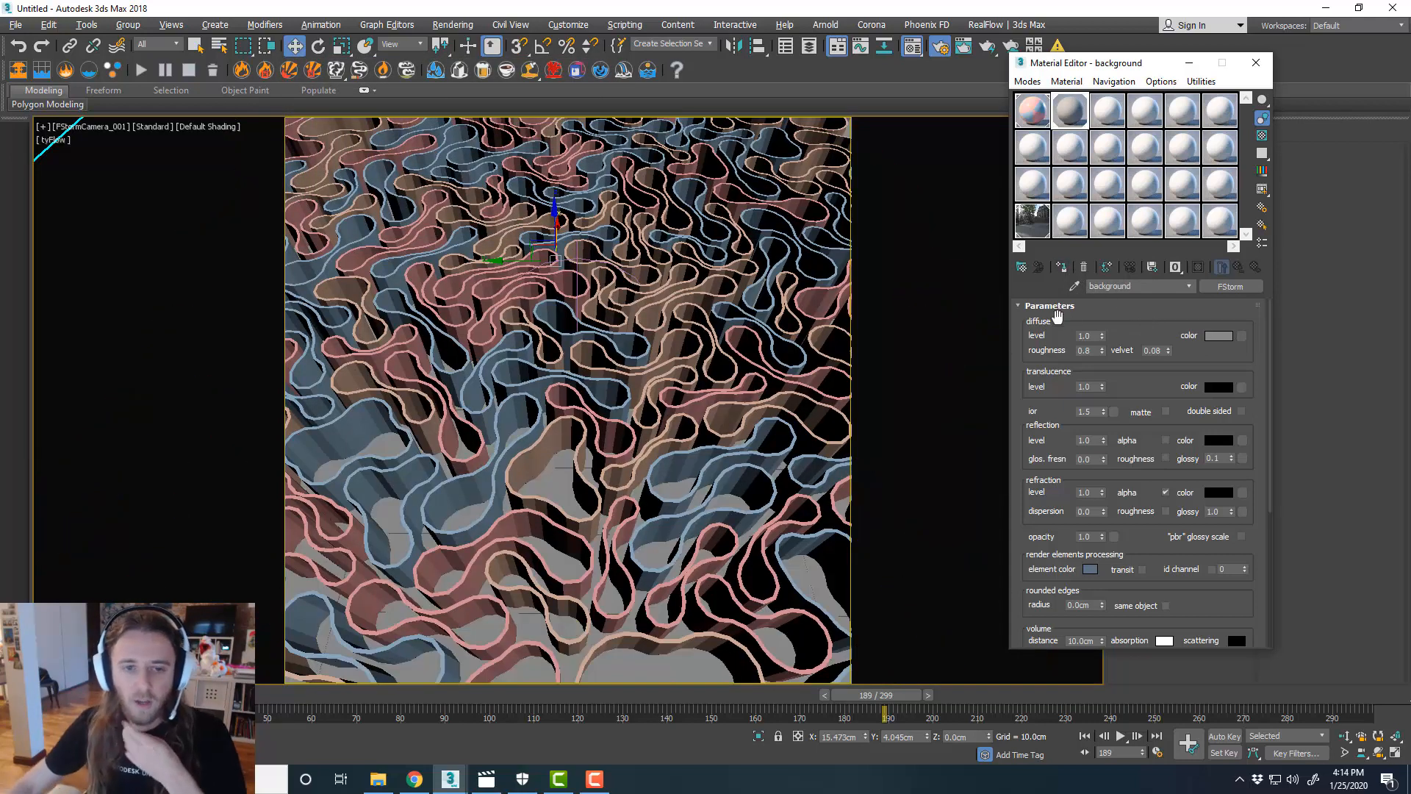
- Enlarge the top view around the ground plane, clear the selection and close the Material Editor
click(904, 3)
key(alt+w)
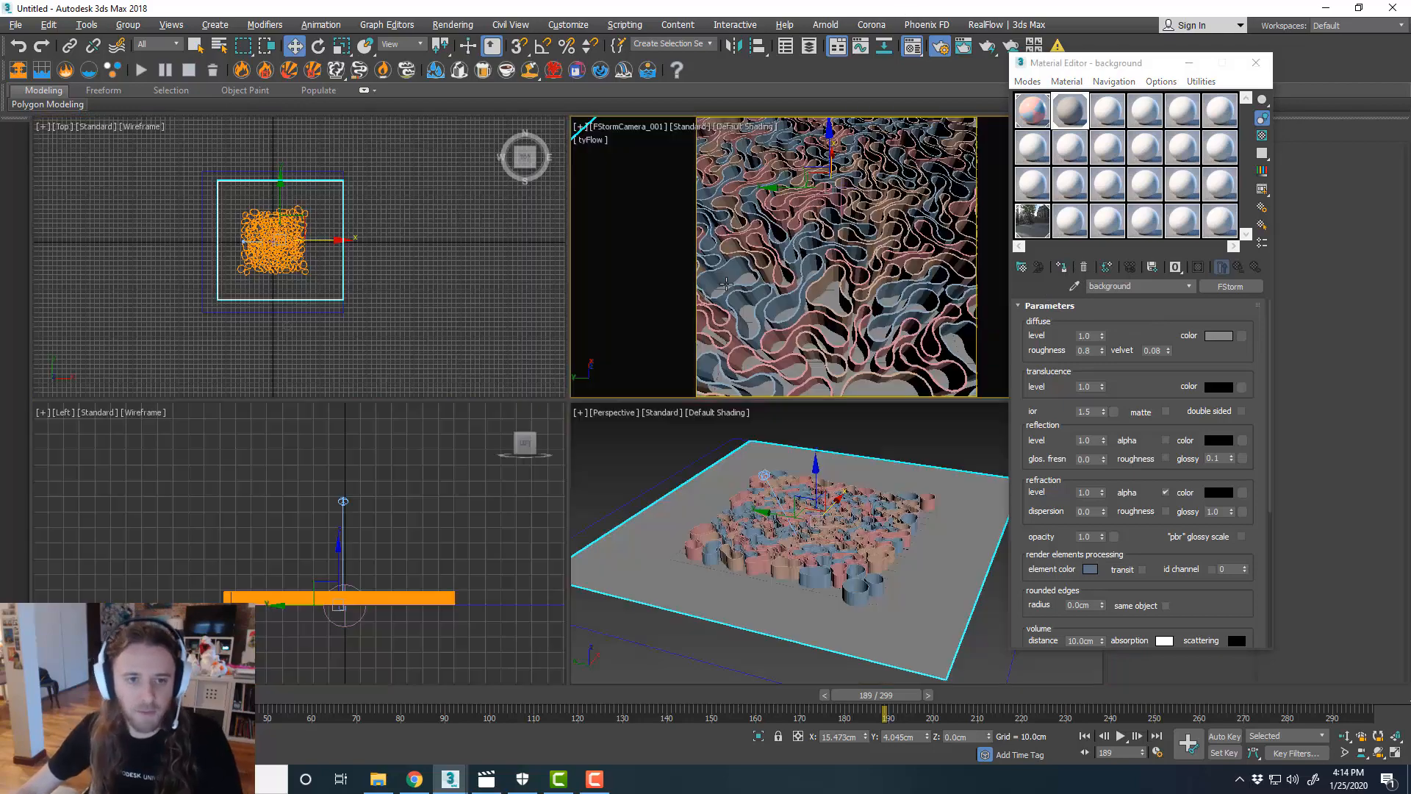
middle_click(358, 213)
key(alt+w)
scroll(391, 312, up, 2)
scroll(724, 433, up, 2)
middle_drag(731, 439, 718, 435)
scroll(871, 440, down, 2)
middle_drag(871, 441, 810, 436)
click(863, 411)
drag(1075, 68, 1180, 75)
key(m)
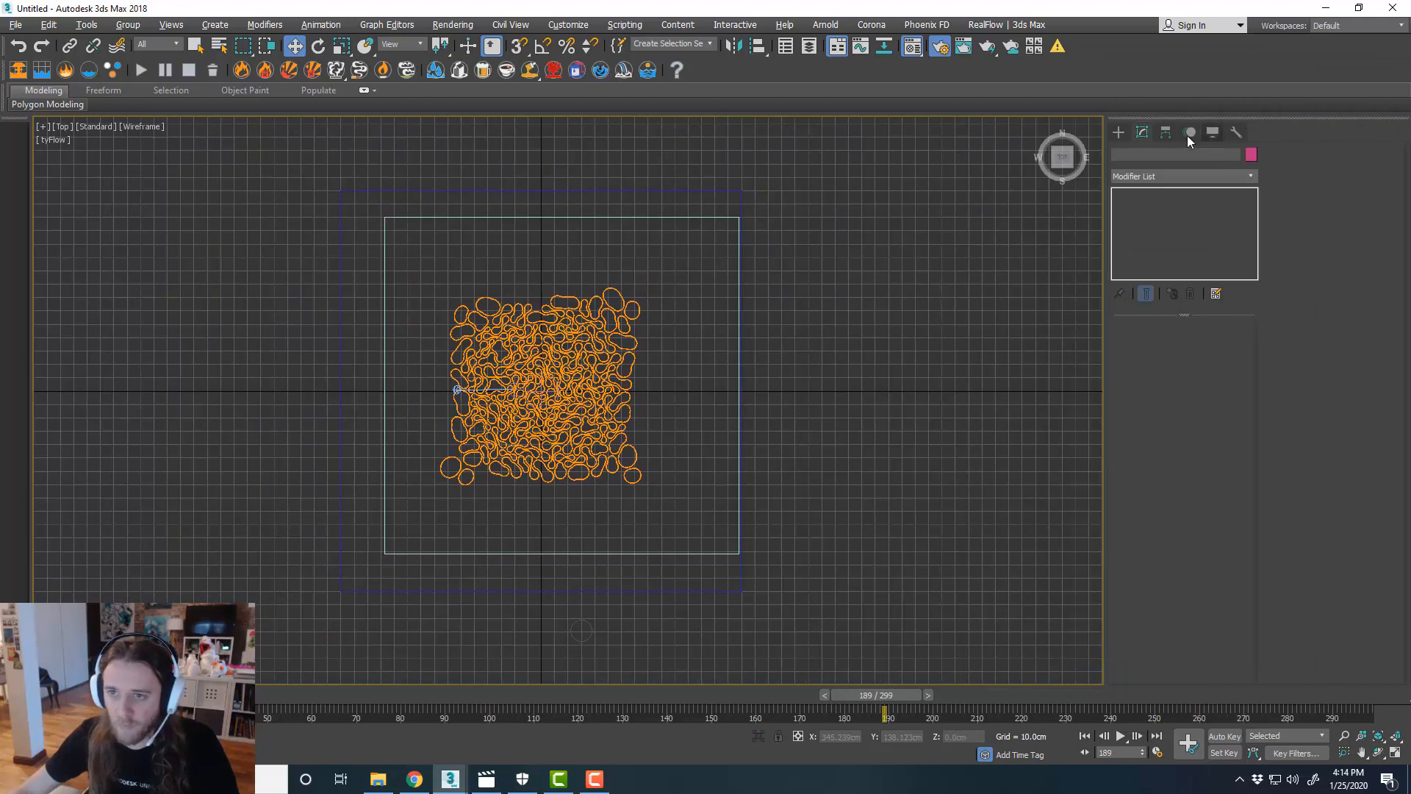
- Create a disk-shaped FStorm light with power 10 in the top view, about 72 cm in size, near the plane's lower-left corner
click(1118, 133)
click(1154, 155)
click(1157, 174)
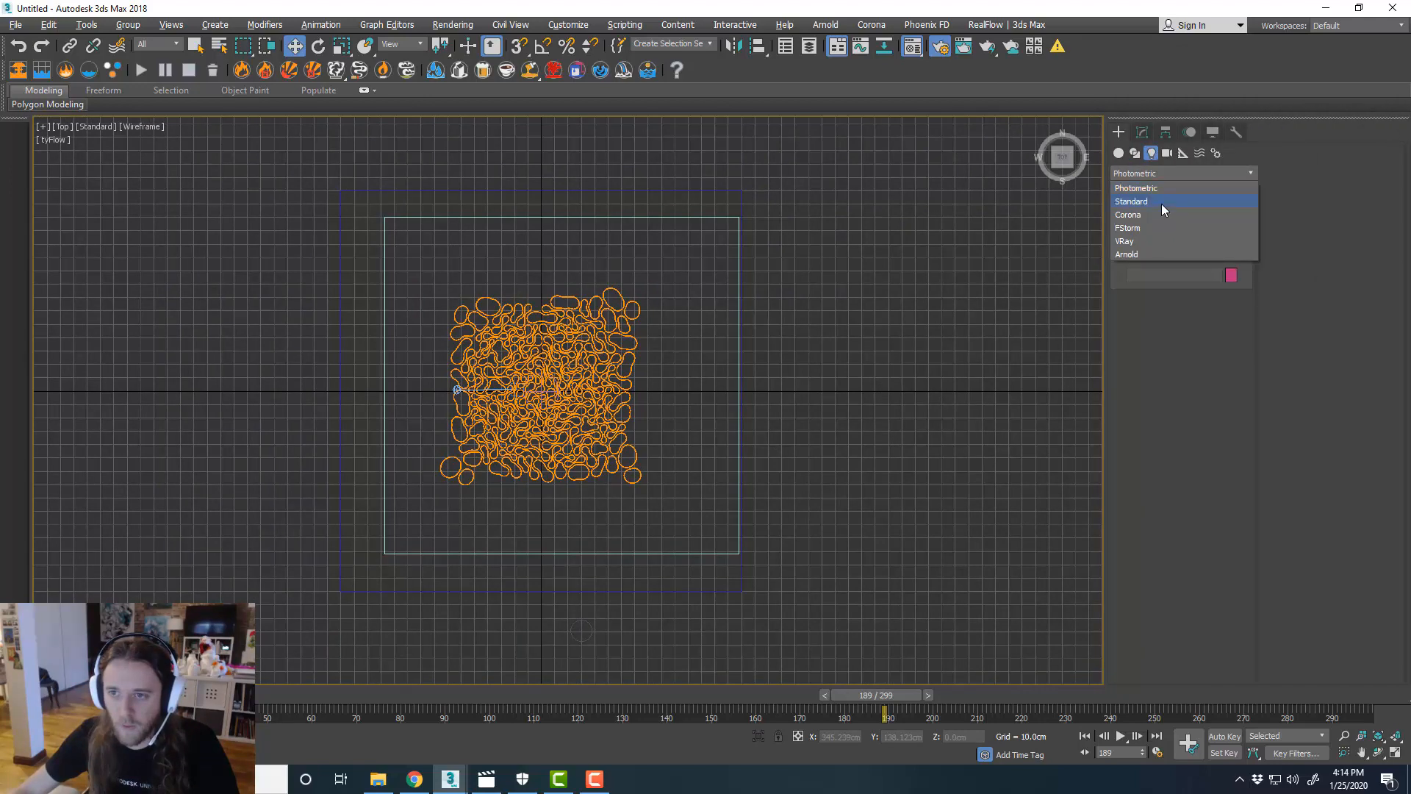
click(1162, 230)
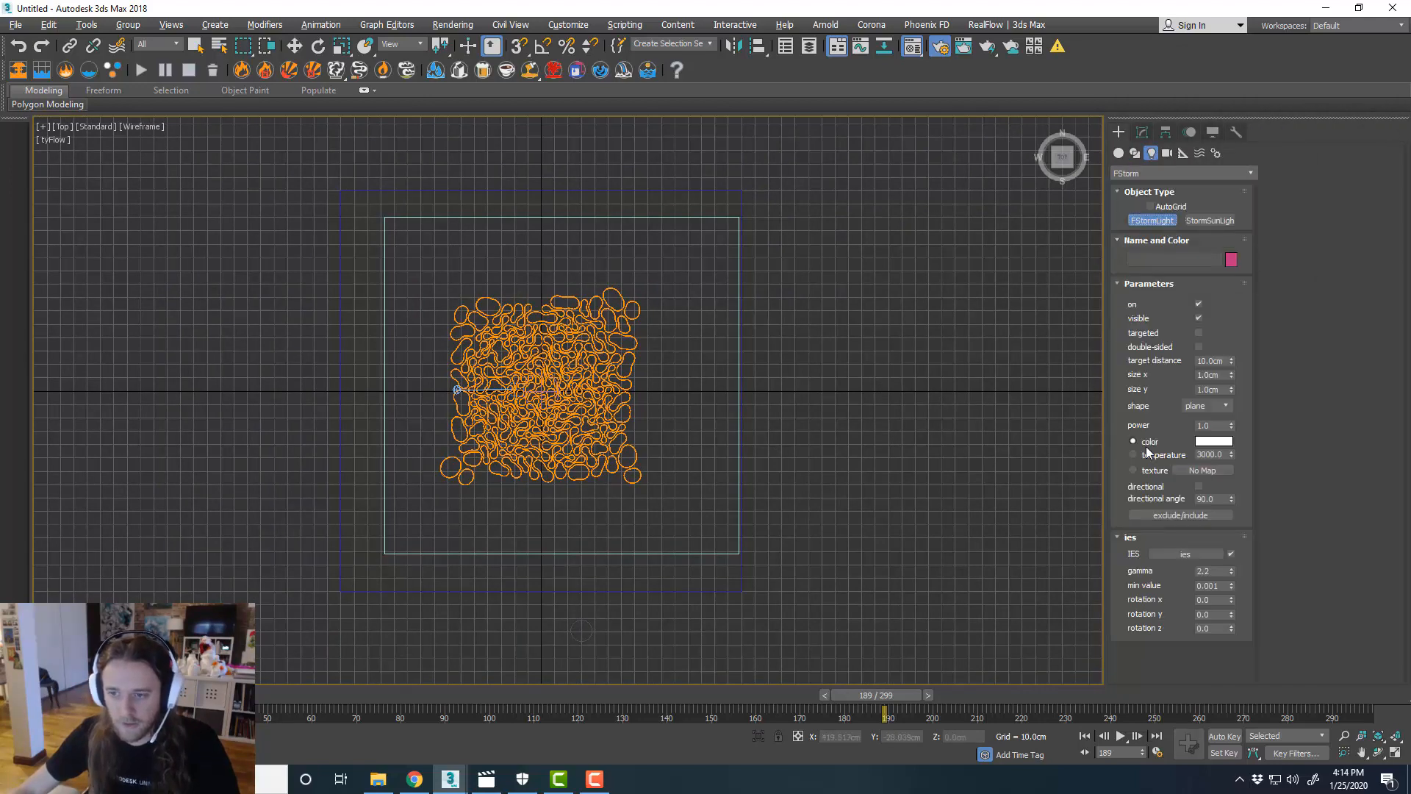
click(1214, 410)
click(1220, 428)
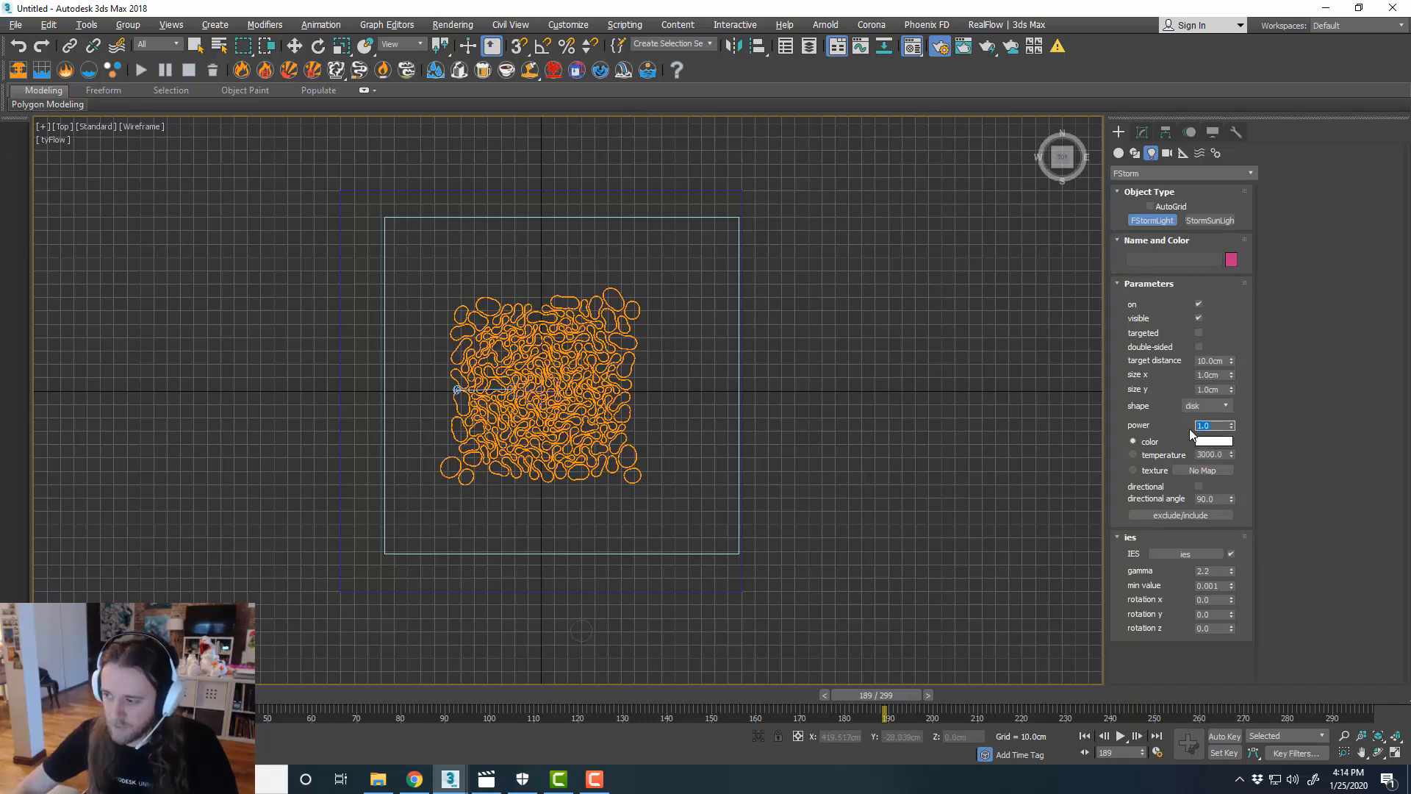
middle_drag(534, 507, 554, 507)
drag(507, 509, 576, 441)
- Raise the disk light to about Z 106 cm and rotate it to point down at the ribbons
key(alt+w)
key(alt+w)
key(w)
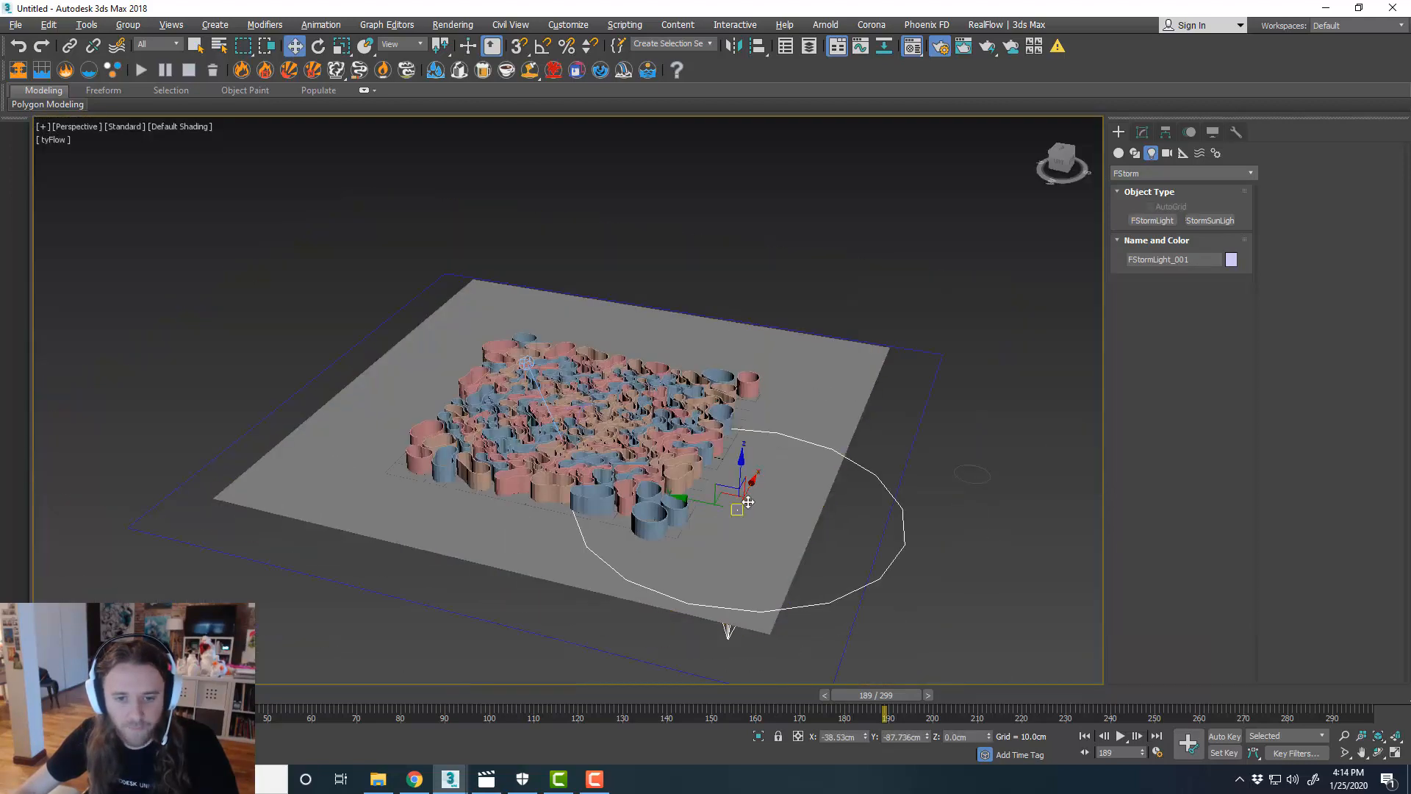
drag(741, 466, 754, 312)
alt+middle_drag(753, 312, 716, 465)
drag(683, 384, 684, 416)
key(e)
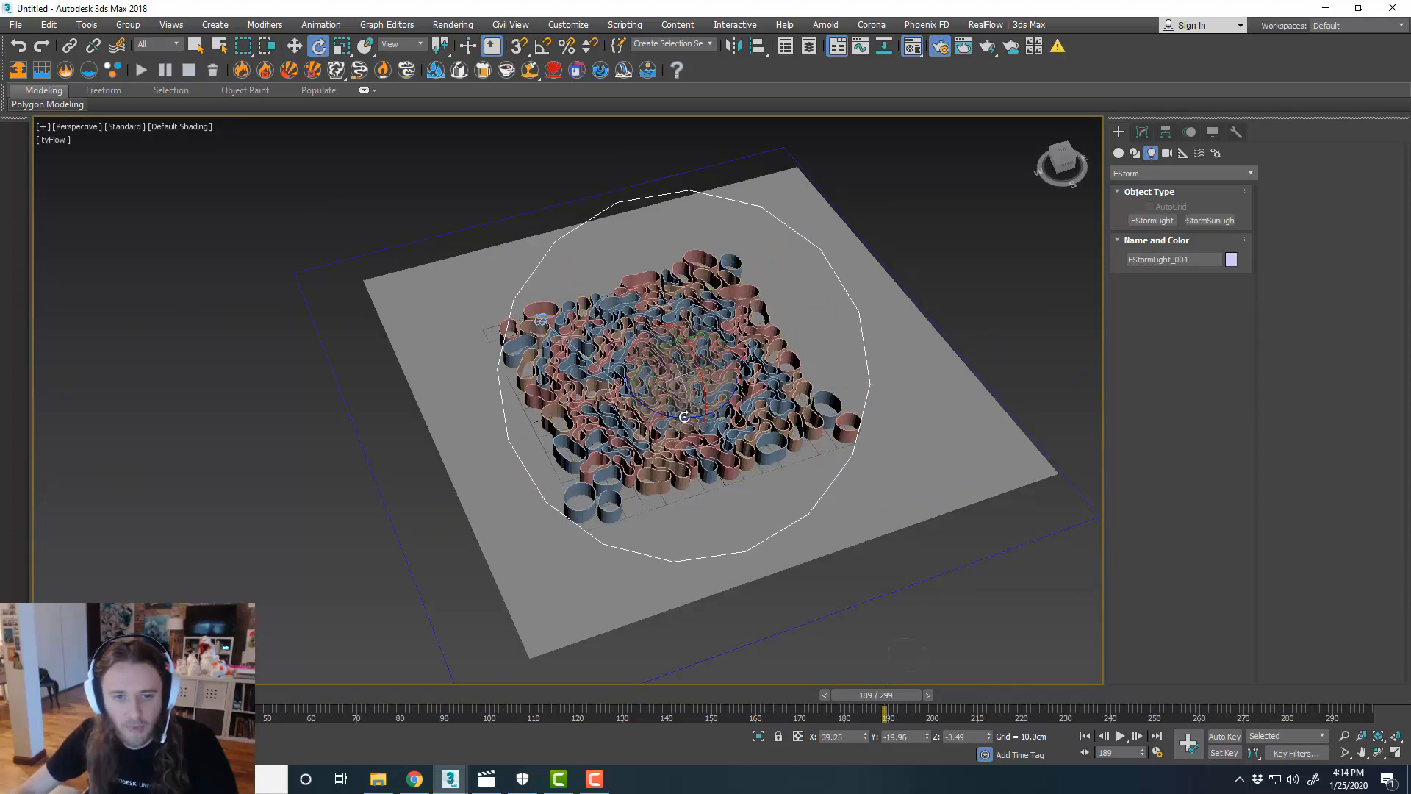
alt+middle_drag(743, 444, 804, 406)
key(w)
key(alt+w)
key(alt+w)
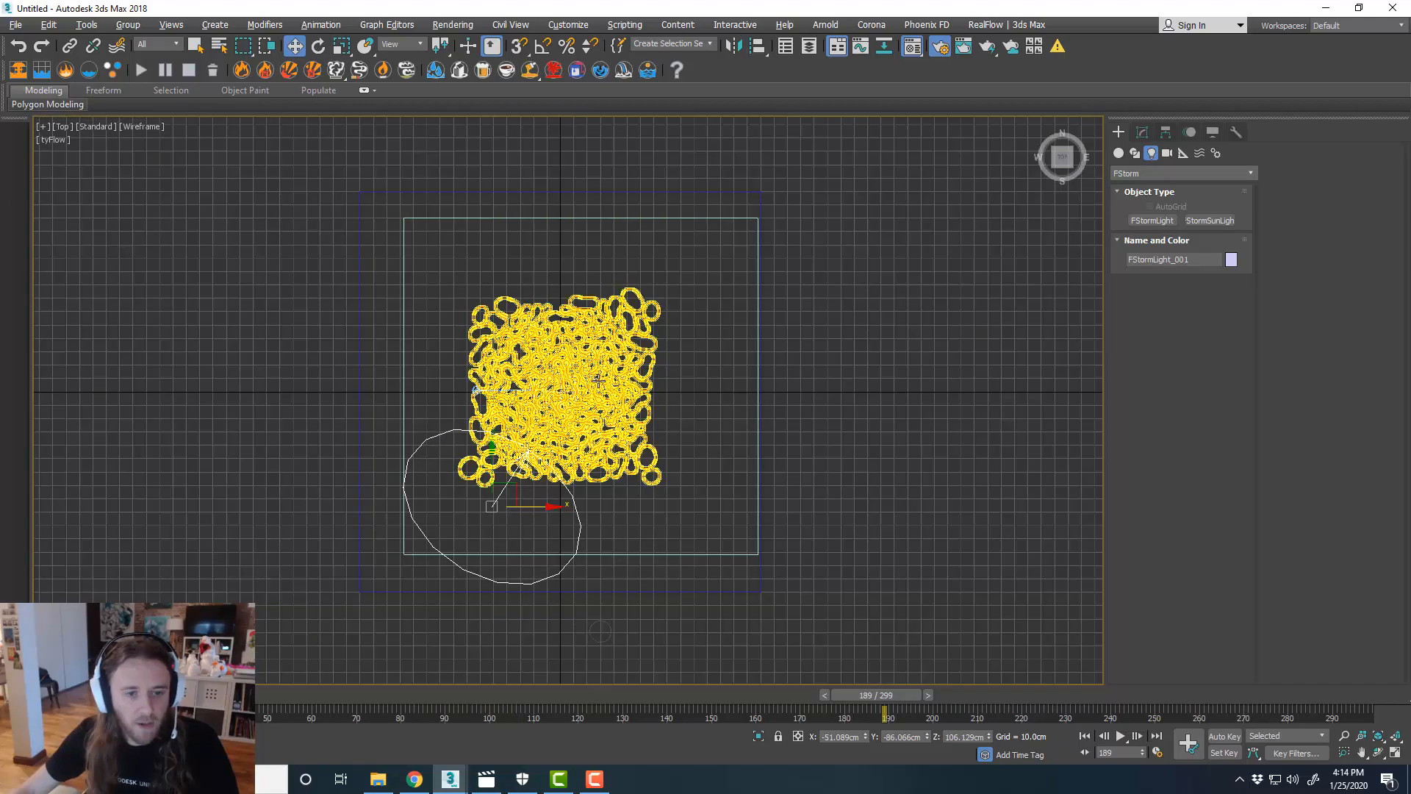
- Duplicate the disk light to the opposite side of the ribbons, at about X 83.8 cm, Y 133 cm, and turn it towards them
shift+drag(507, 514, 687, 222)
click(724, 444)
middle_drag(734, 398, 727, 438)
key(e)
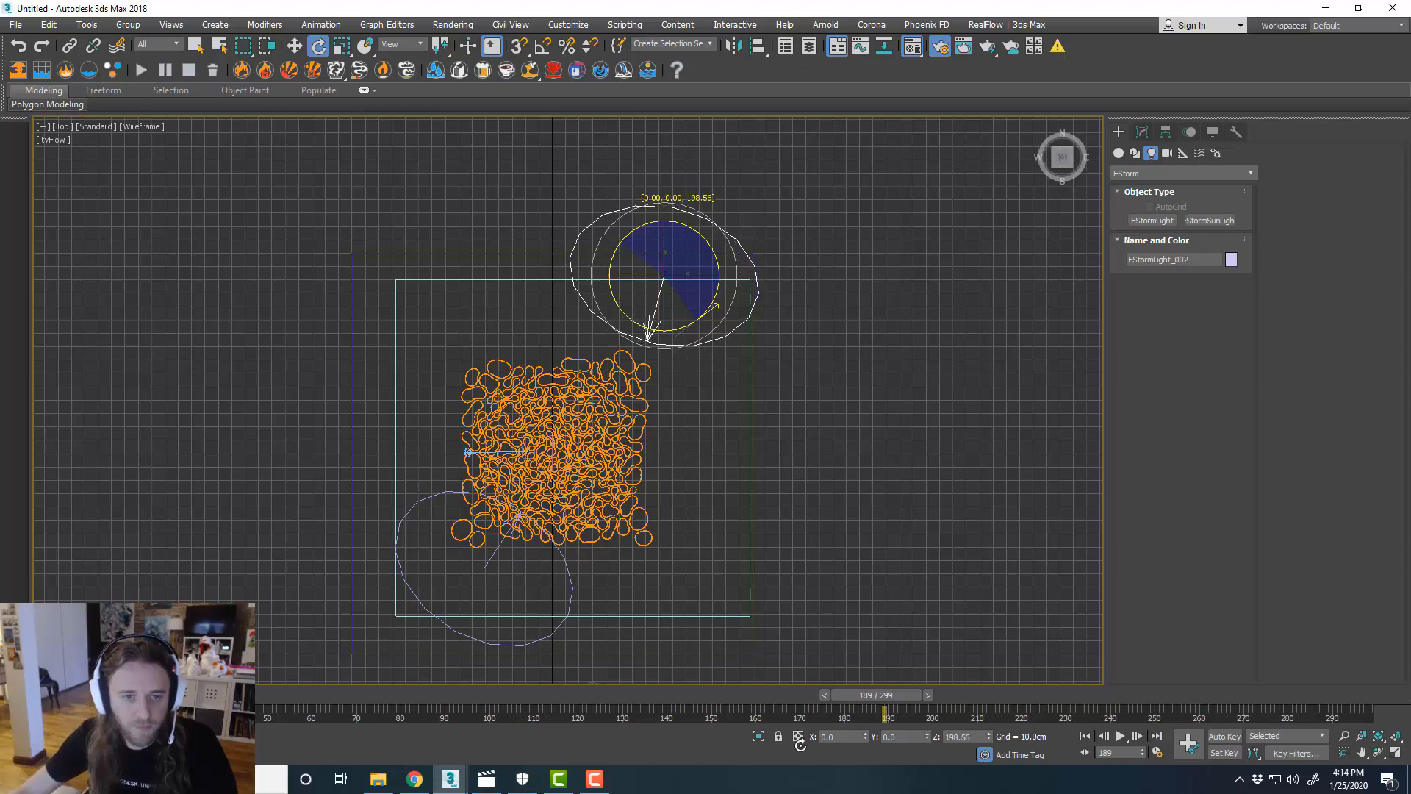
key(w)
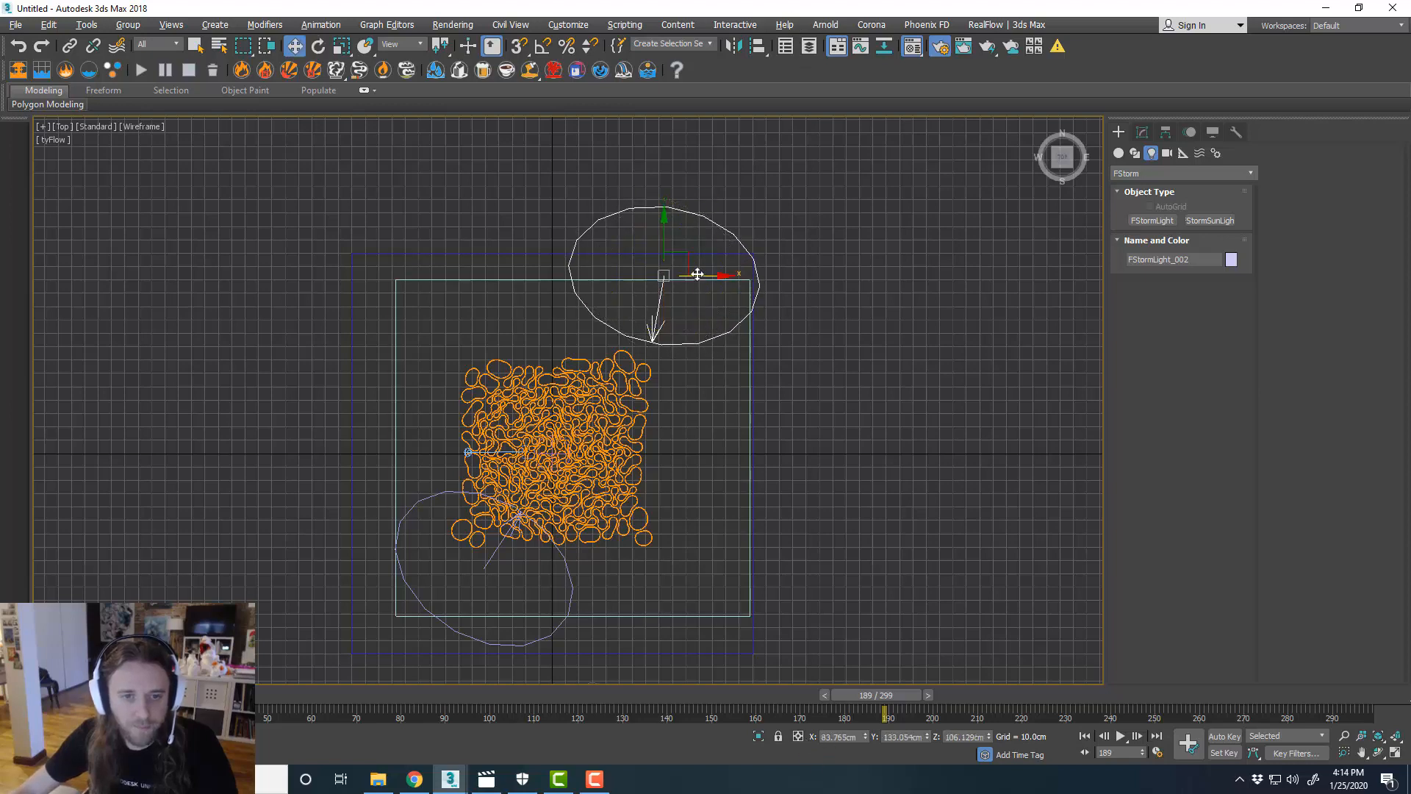
- Reposition the second light beyond the ribbons' upper side and fine-tune its rotation to about X 61.4, Y -29.1, Z -170.4
drag(697, 274, 620, 232)
key(e)
key(w)
key(e)
key(alt+w)
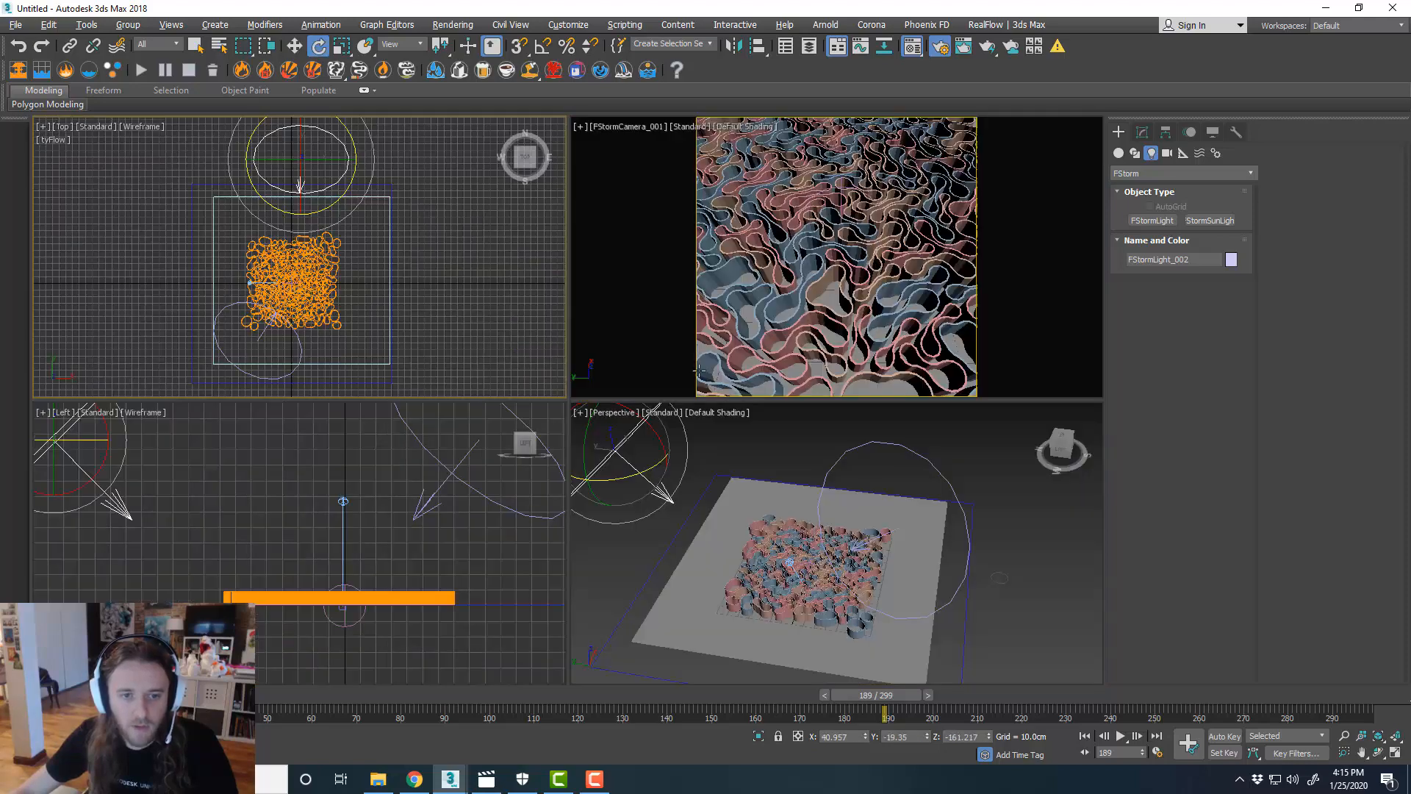
right_click(778, 524)
key(alt+w)
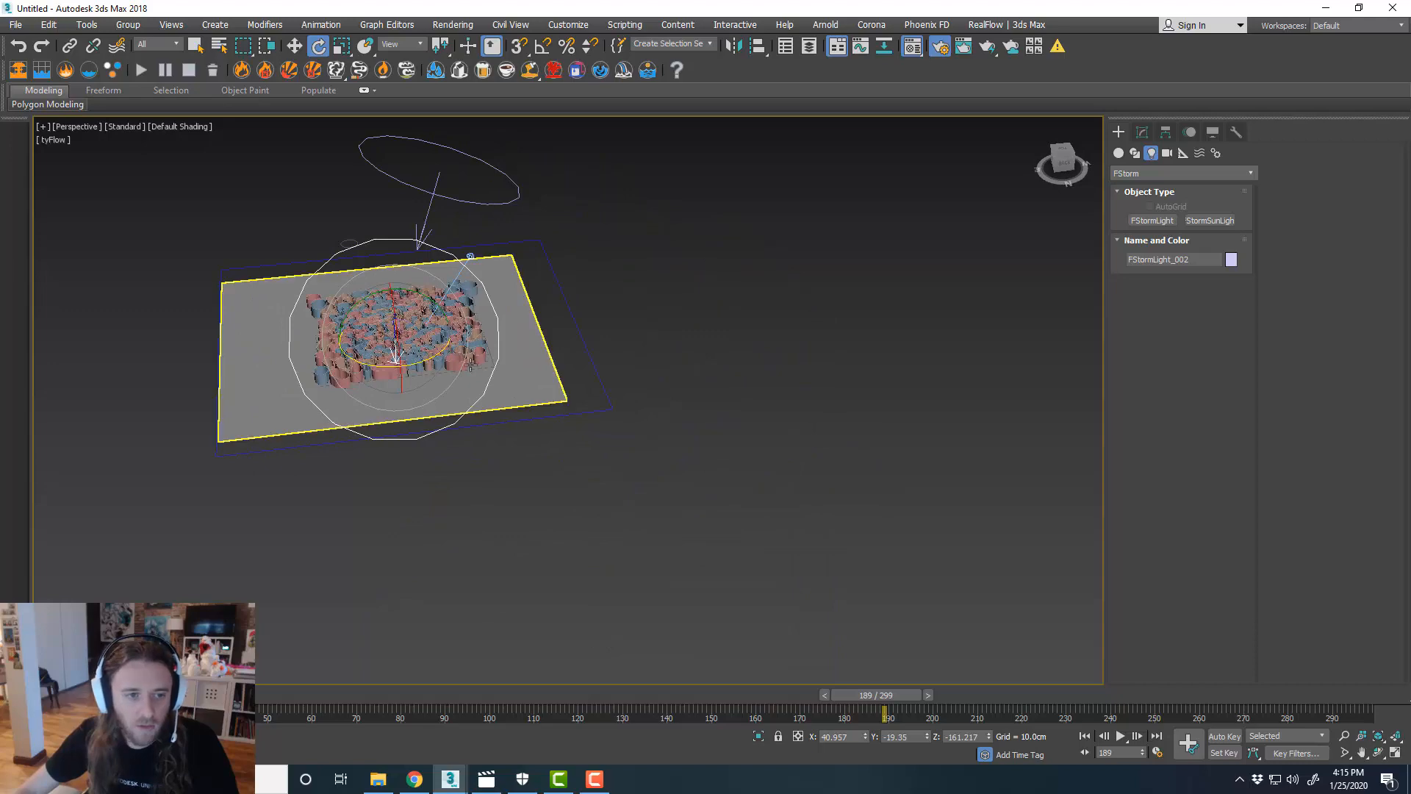
drag(415, 337, 415, 356)
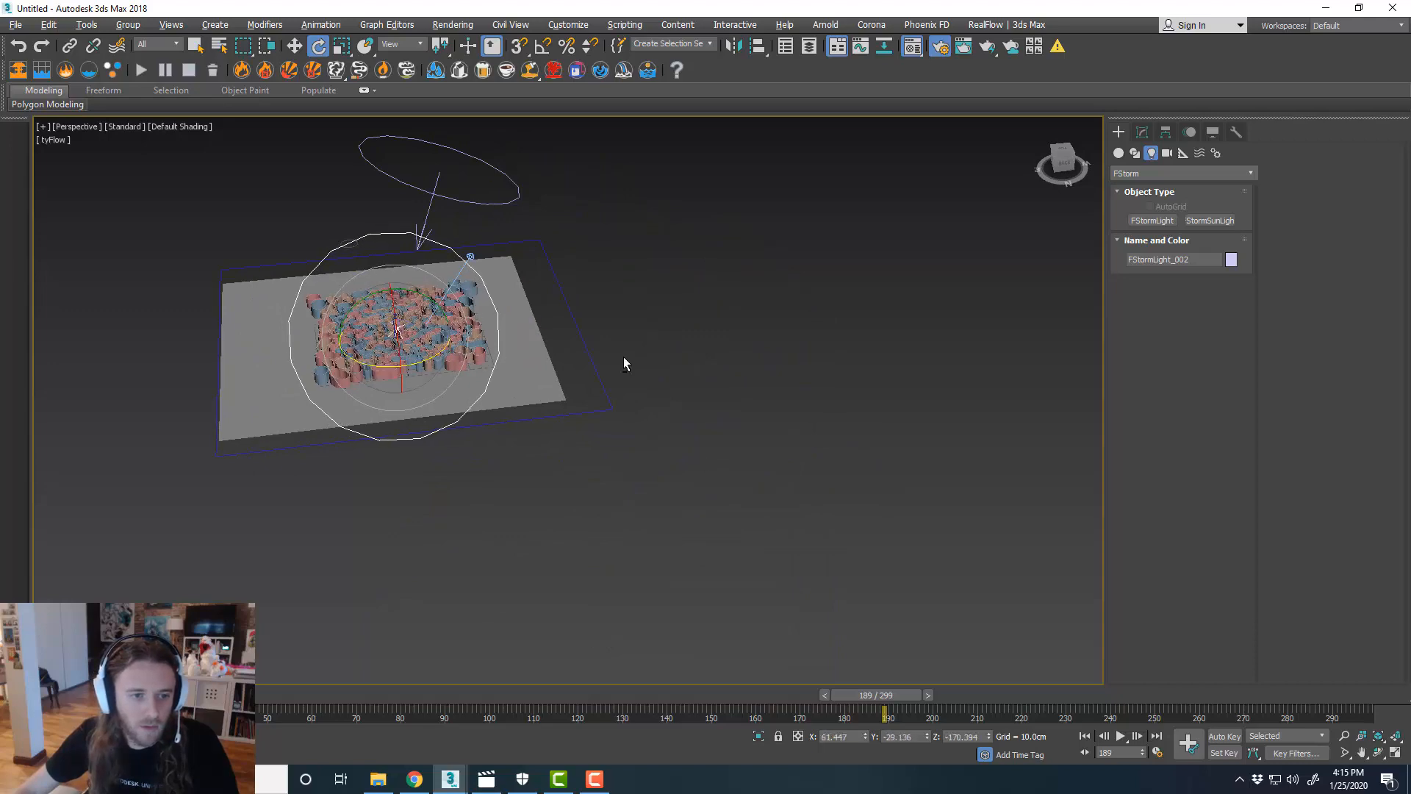
- Show the camera view full size and set the second light's power to 4
key(alt+w)
right_click(624, 359)
key(alt+w)
click(1142, 138)
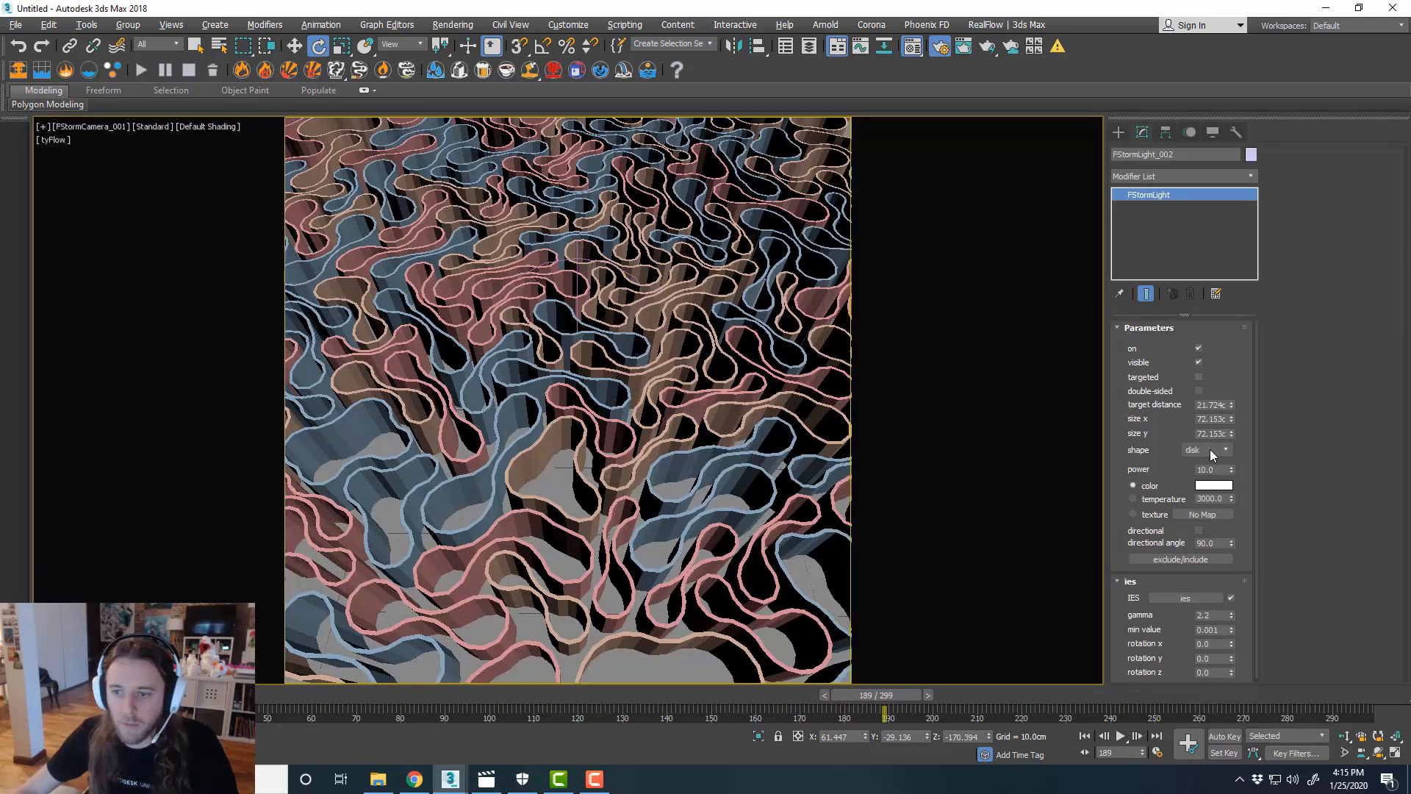
double_click(1212, 469)
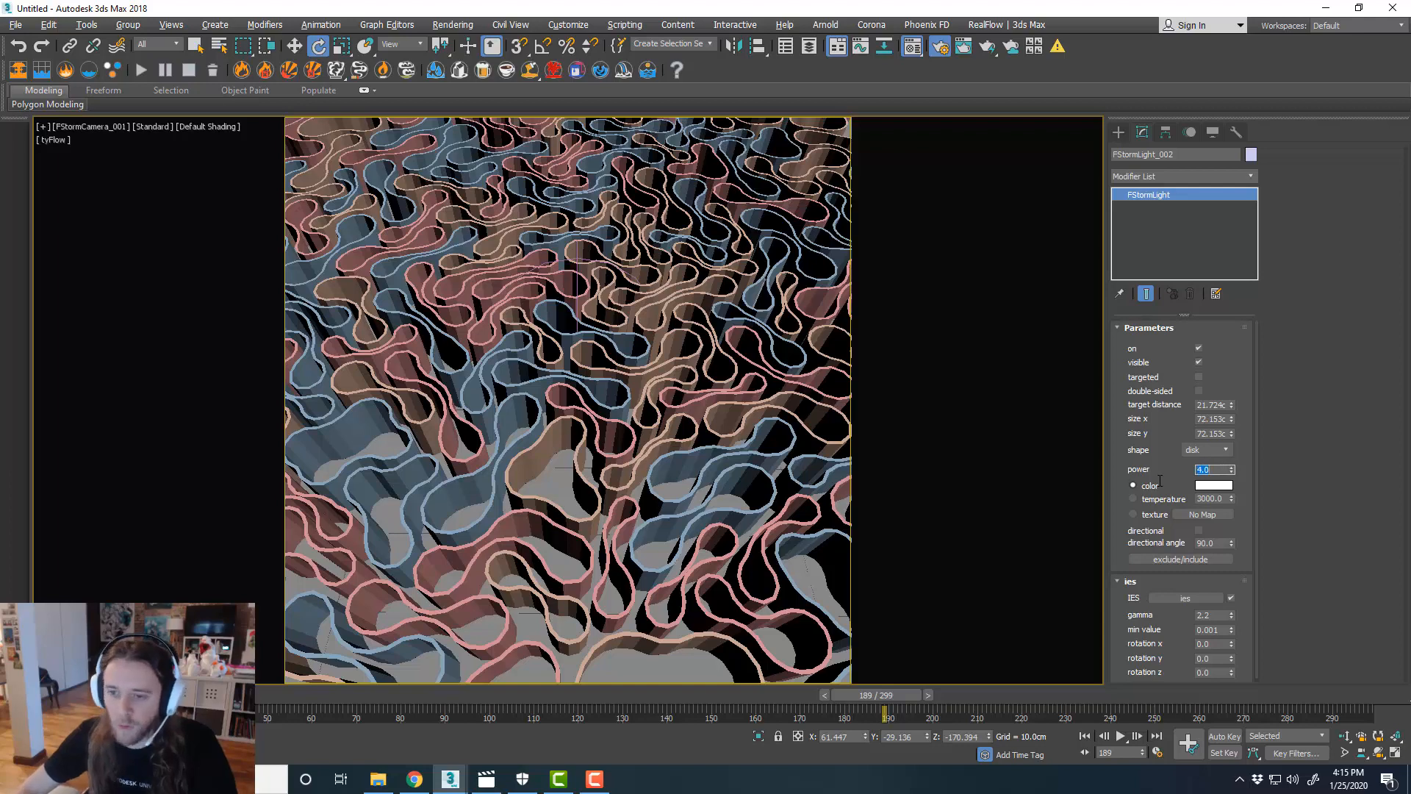
- Turn on the TurboSmooth modifier of the tyFlow ribbons
click(735, 351)
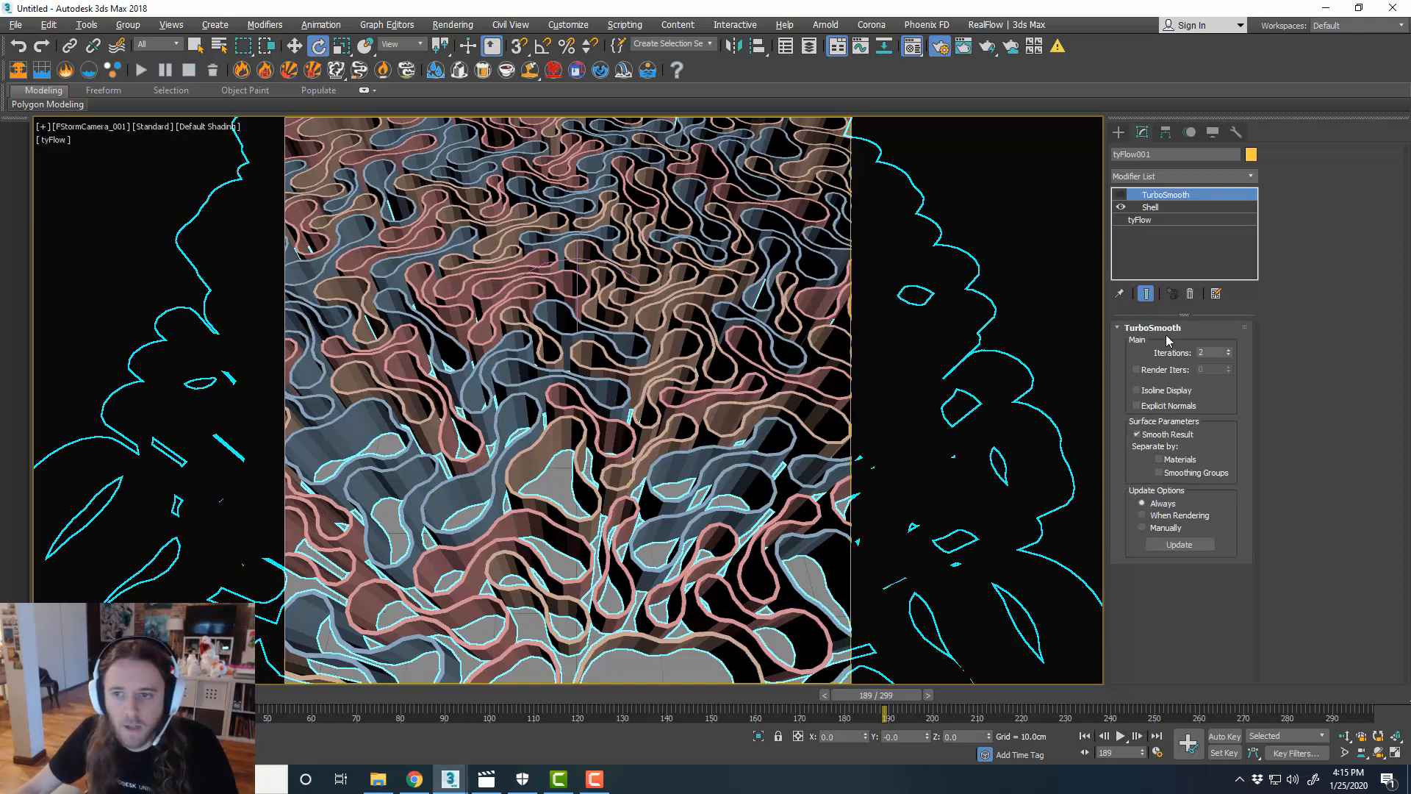
click(1121, 195)
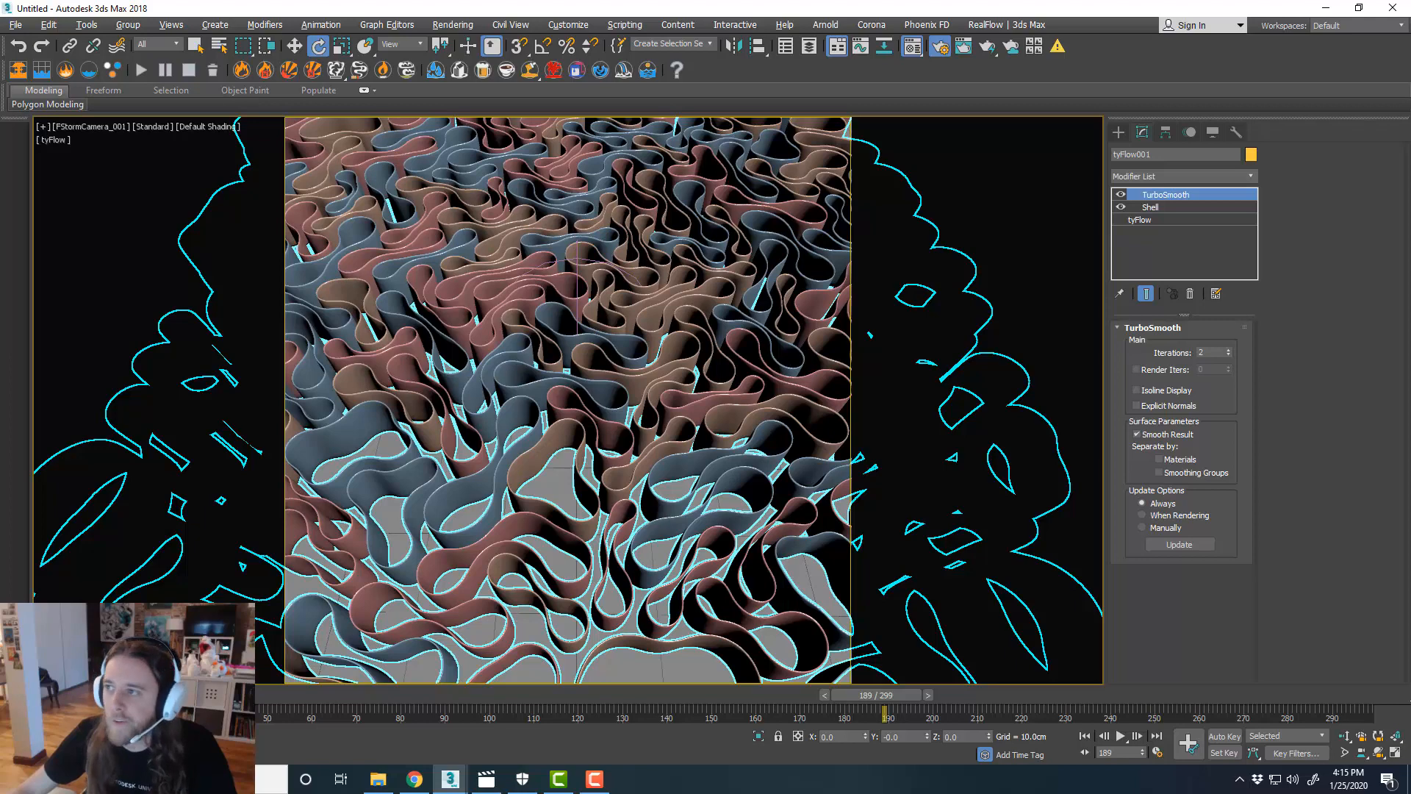
- Open the Interactive Render options of the FStorm render settings and save the scene as Amoeba_TUT.max
key(F10)
drag(974, 54, 1051, 73)
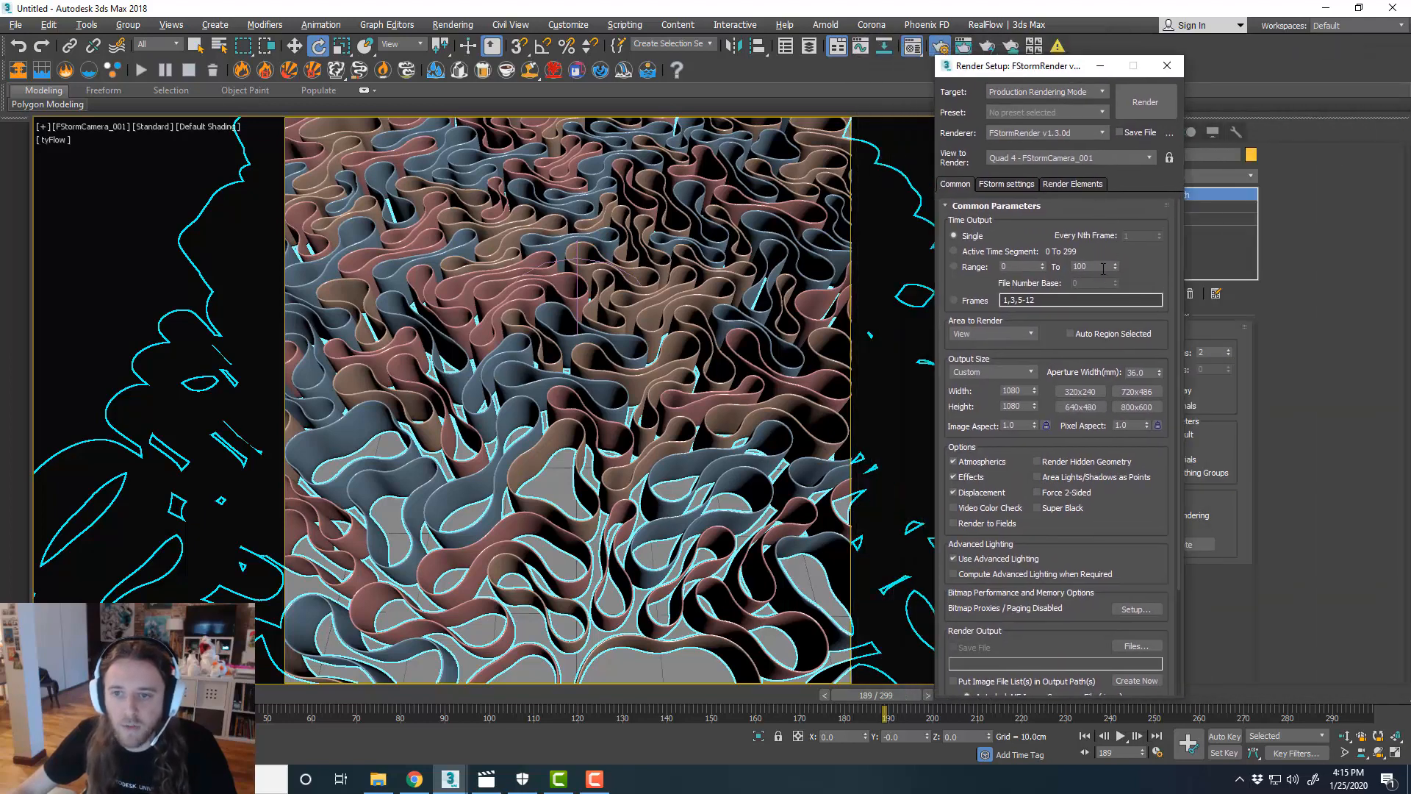
click(1014, 186)
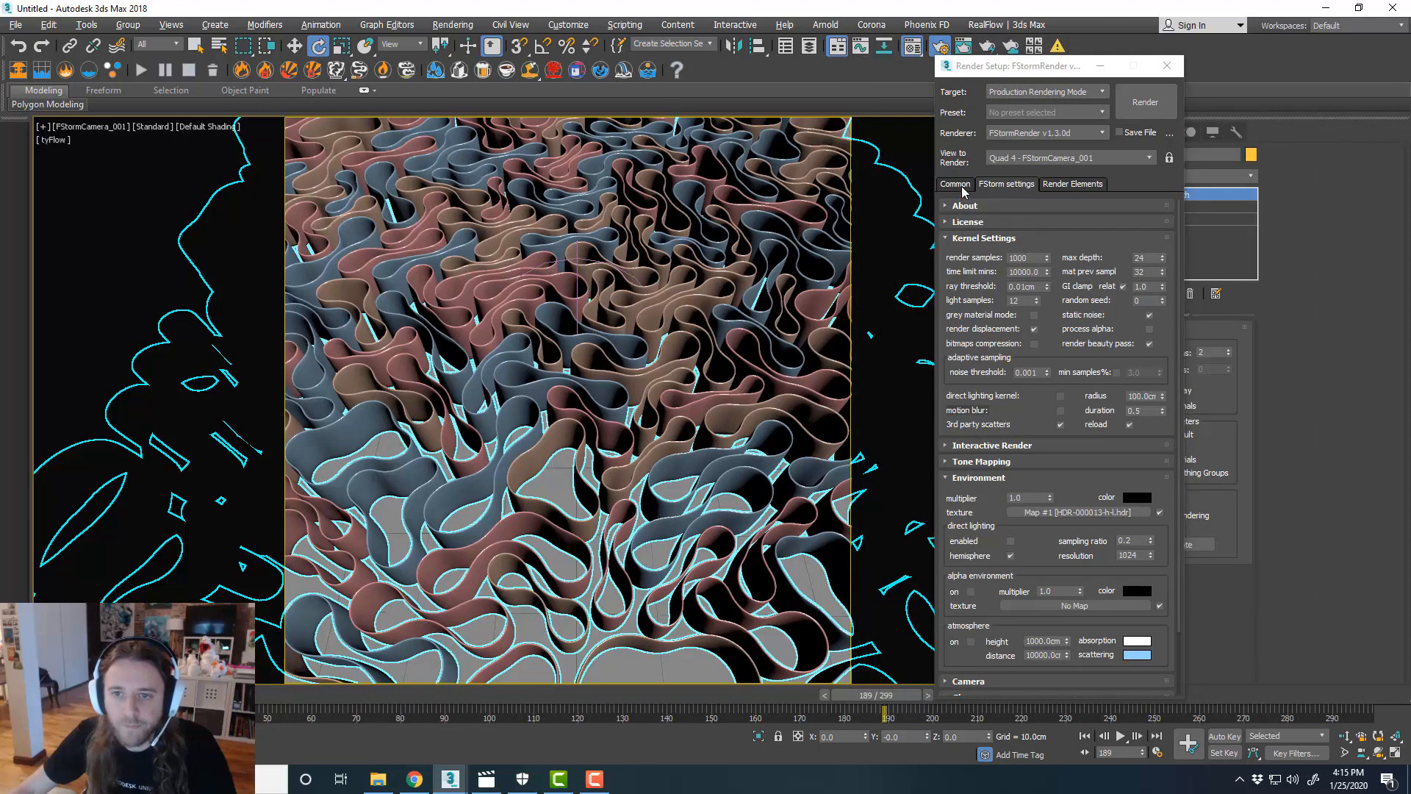
click(1026, 480)
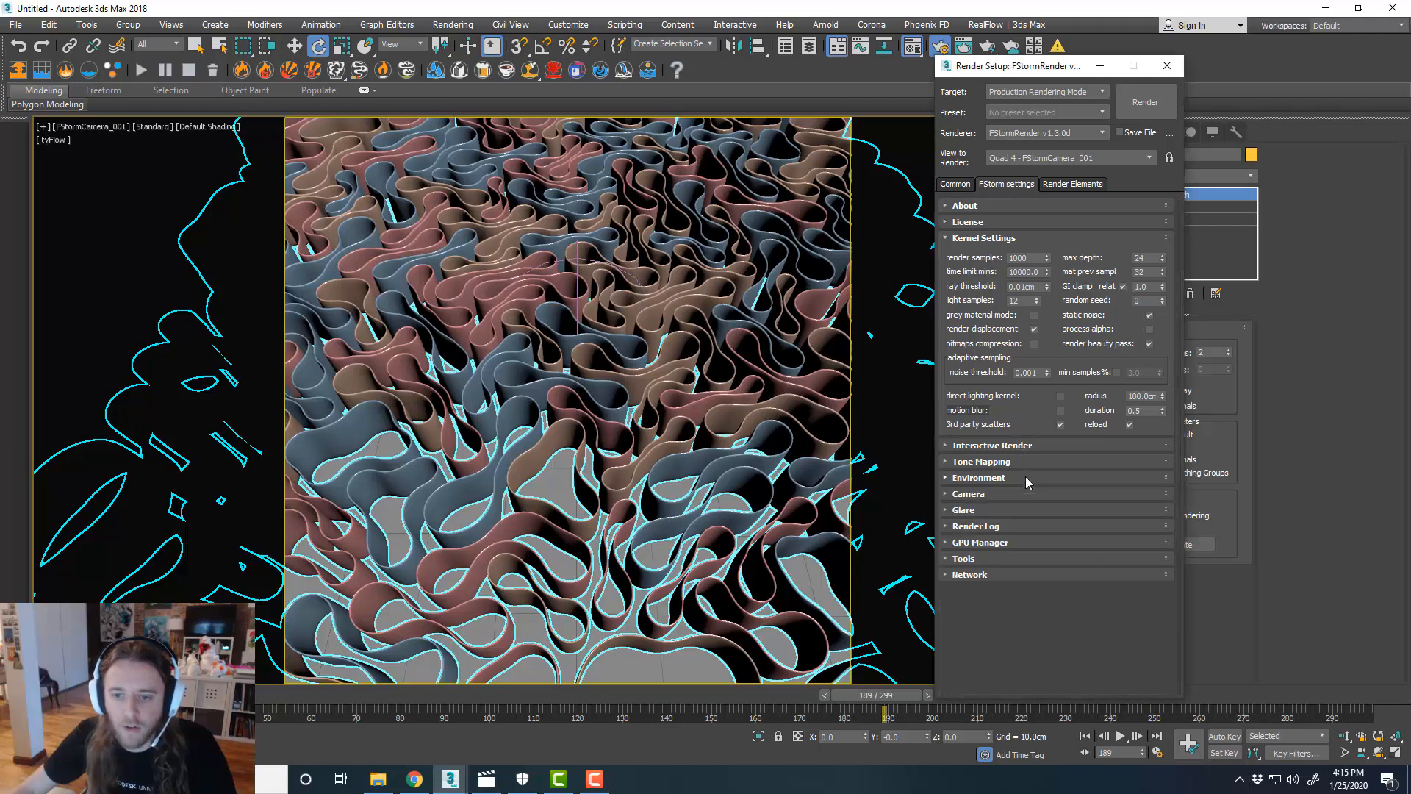
click(1033, 447)
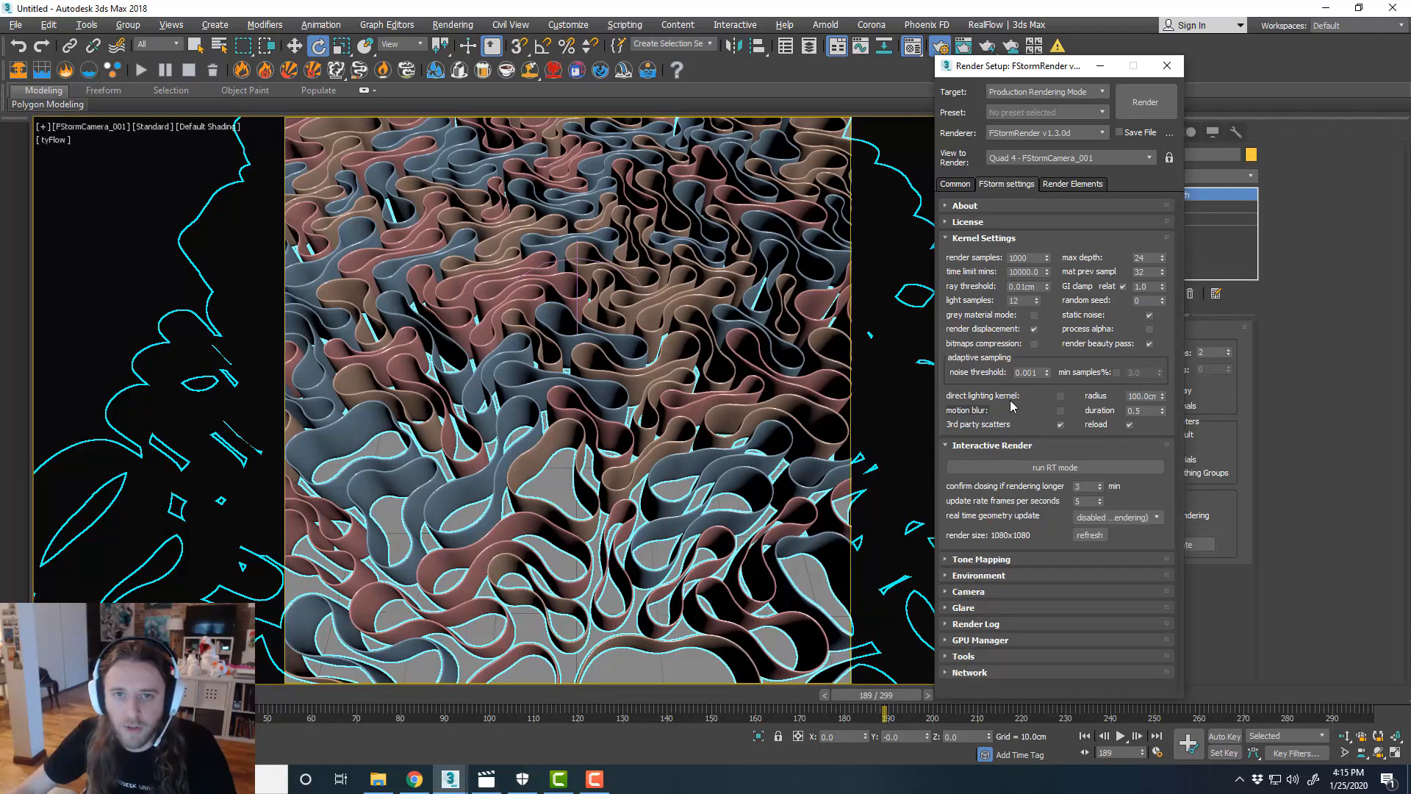
click(828, 13)
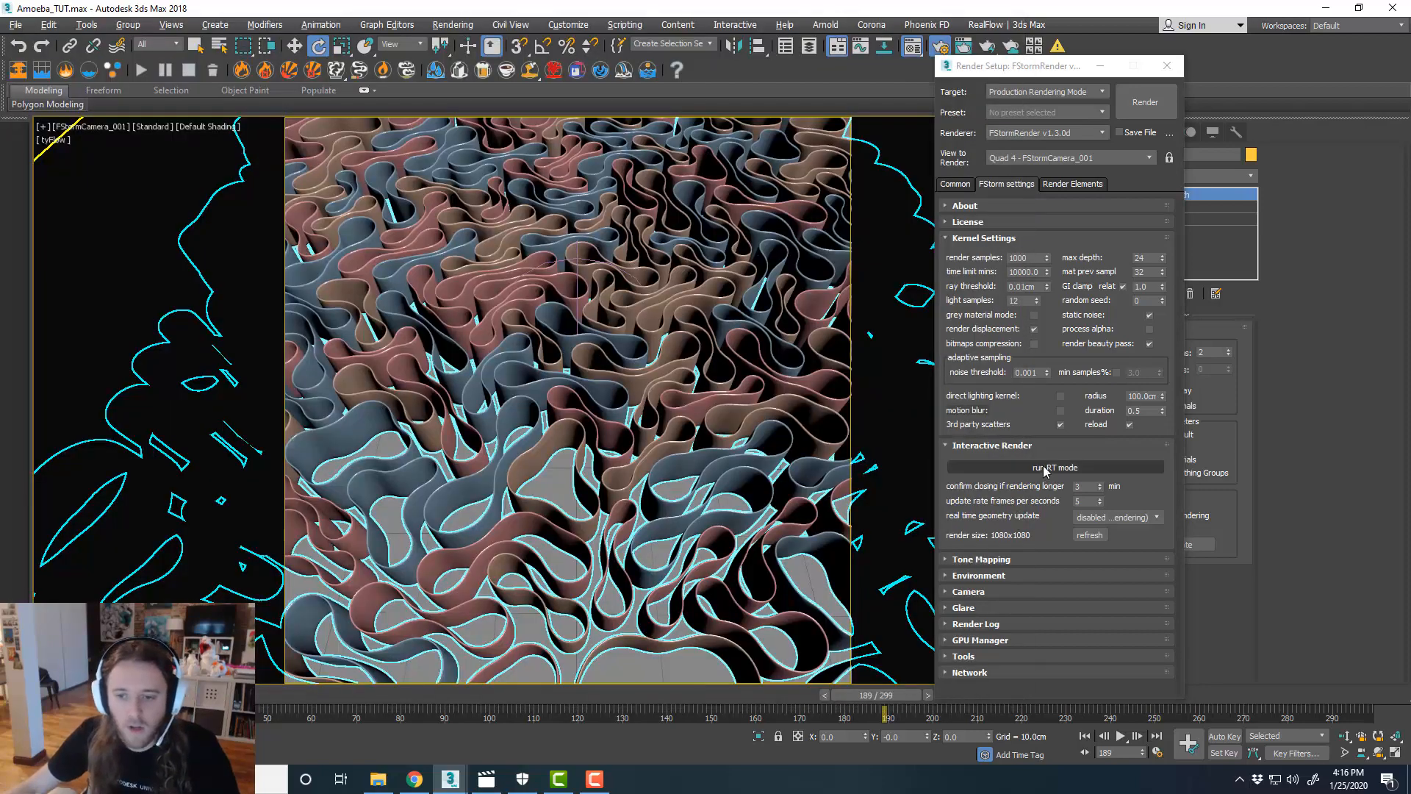
- Start the FStorm RT render of the camera view and arrange its window beside Render Setup
click(1030, 467)
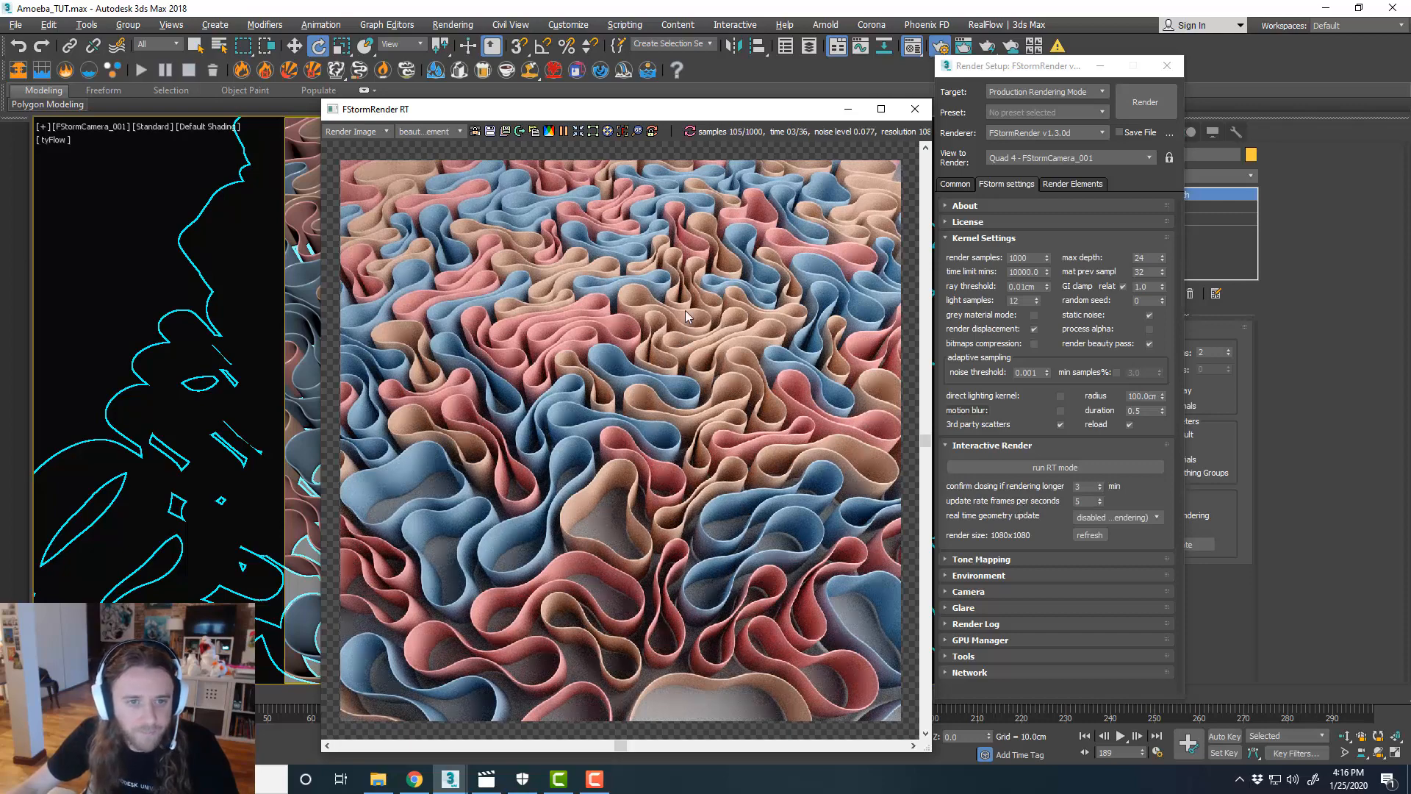
drag(675, 110, 646, 57)
drag(978, 68, 1150, 69)
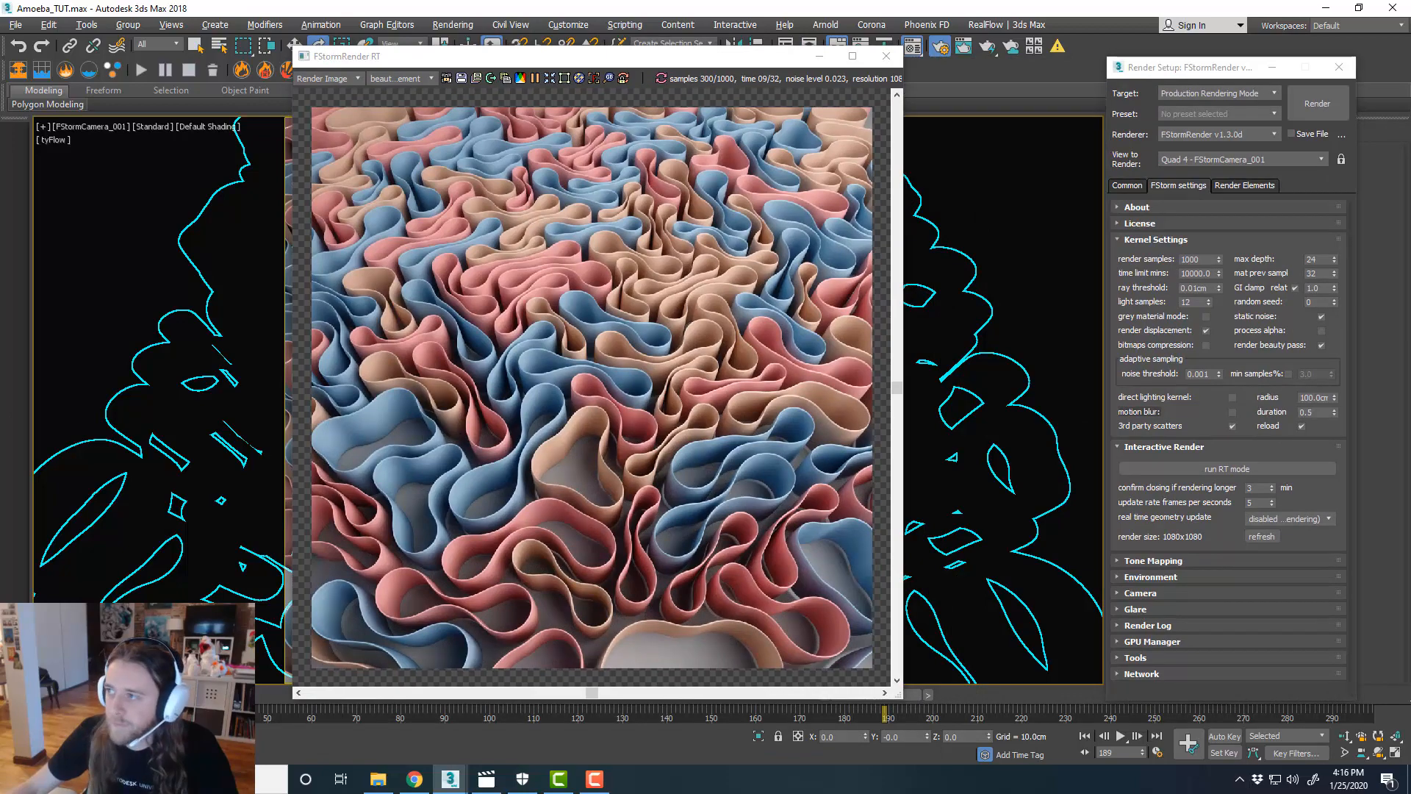
- Brighten the background material's diffuse color to a near-white of value 211
key(m)
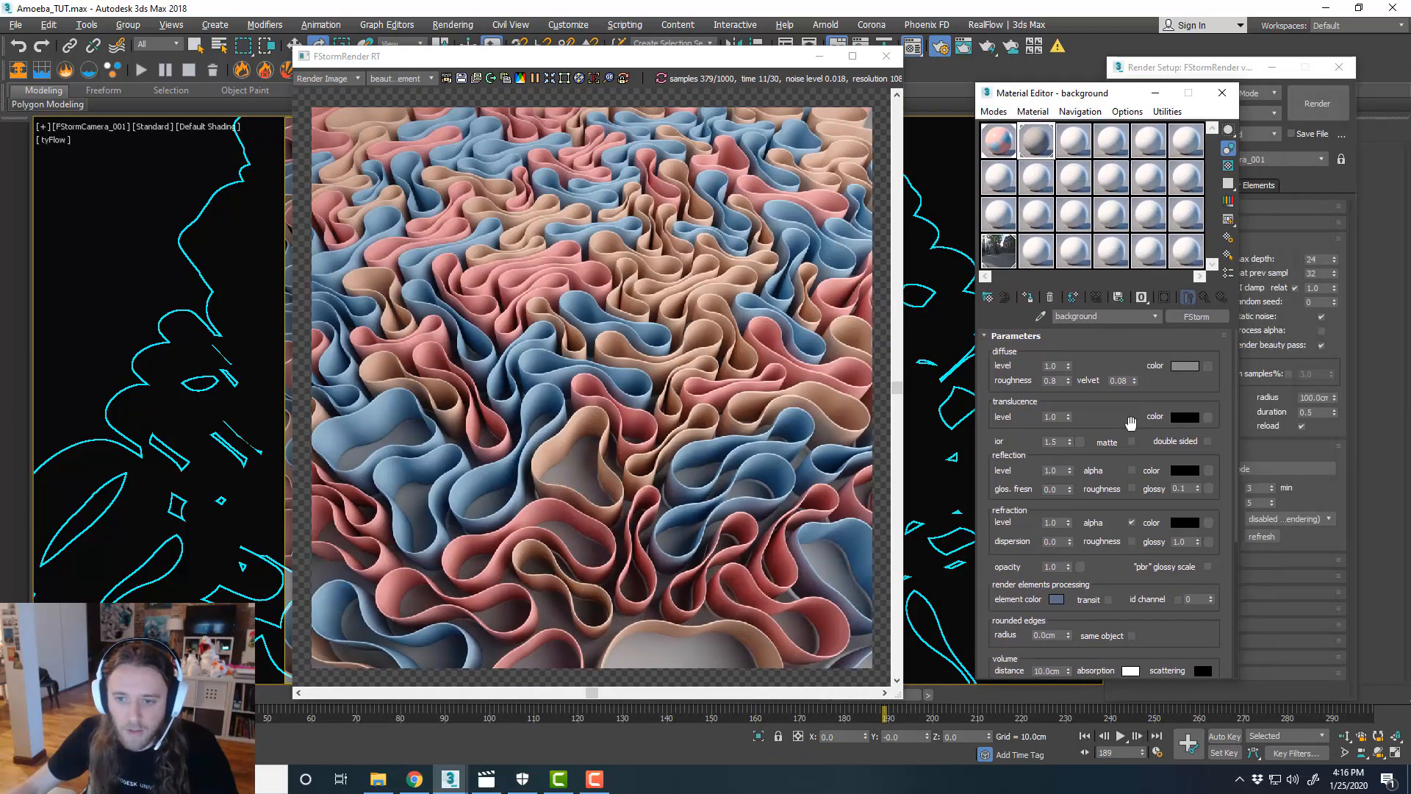
click(1184, 366)
drag(435, 125, 452, 210)
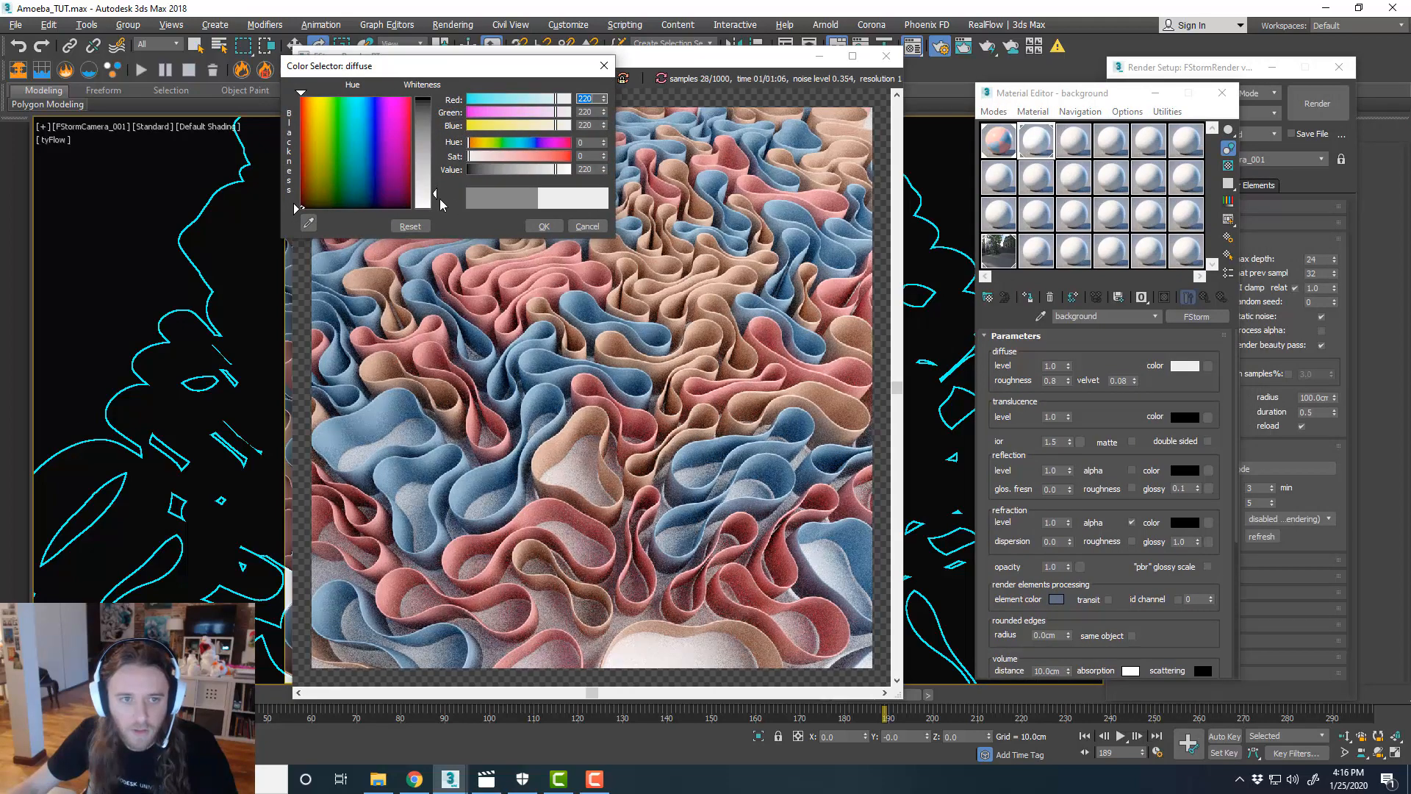
click(430, 199)
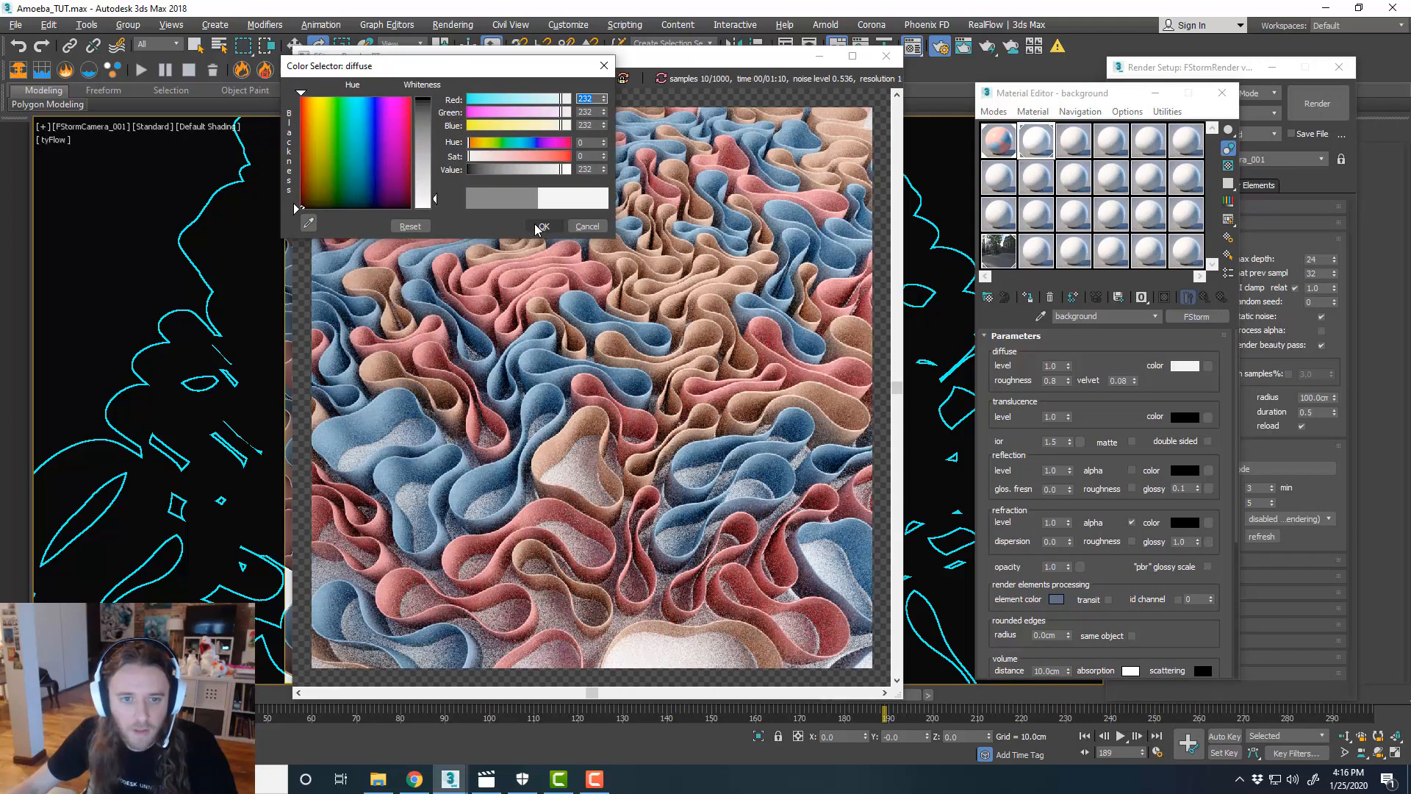
click(428, 191)
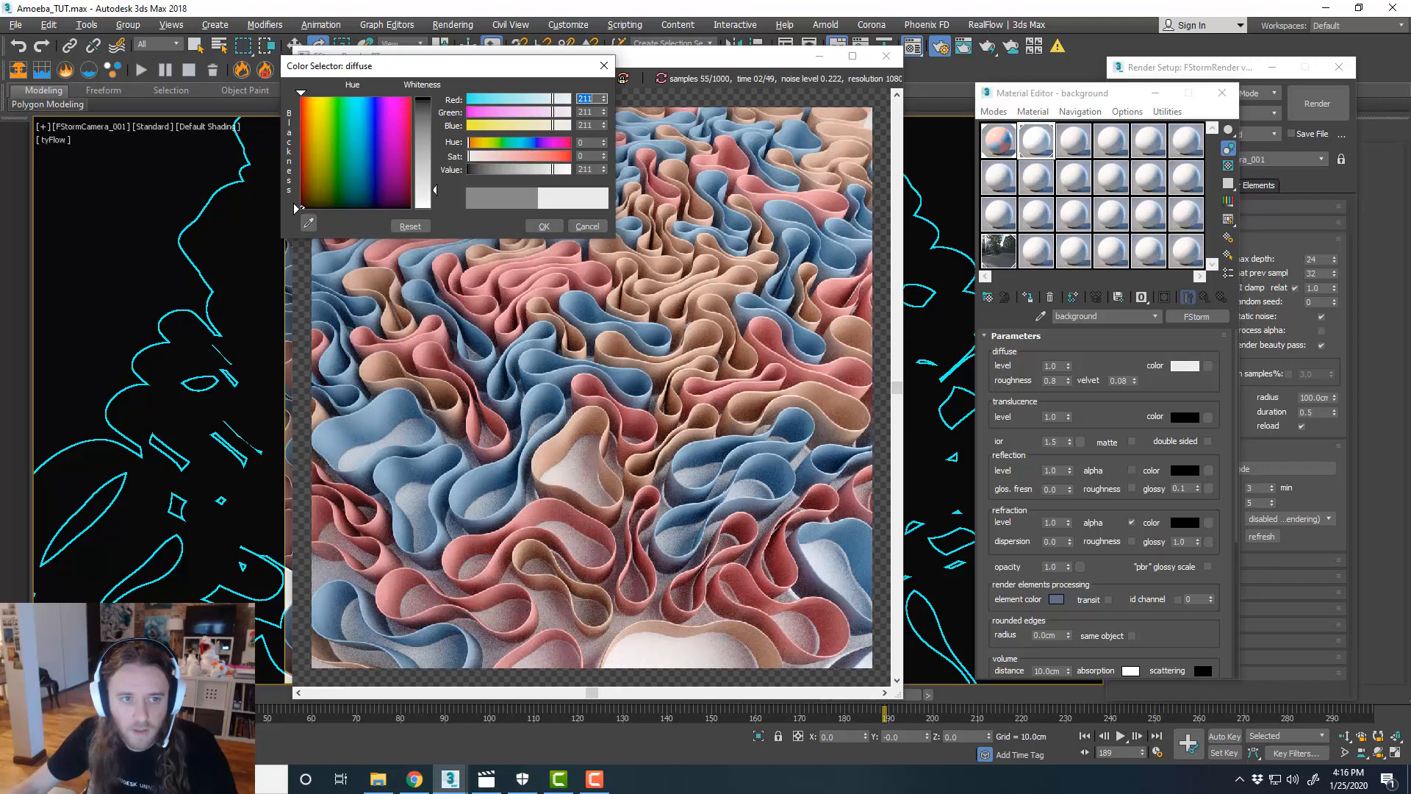
click(542, 226)
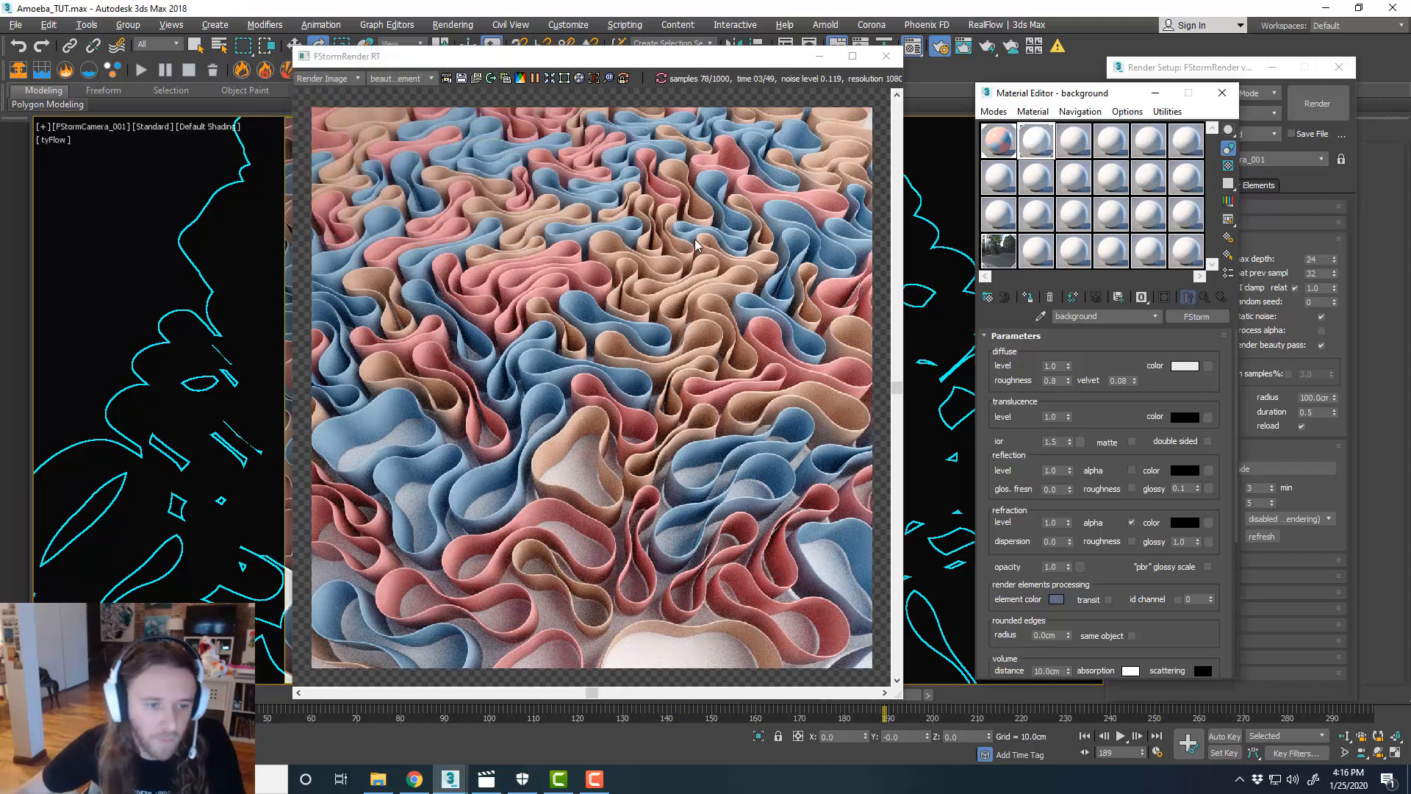
- Review the FStorm RT render of the ribbons and move its window off the main screen
drag(610, 61, 1020, 57)
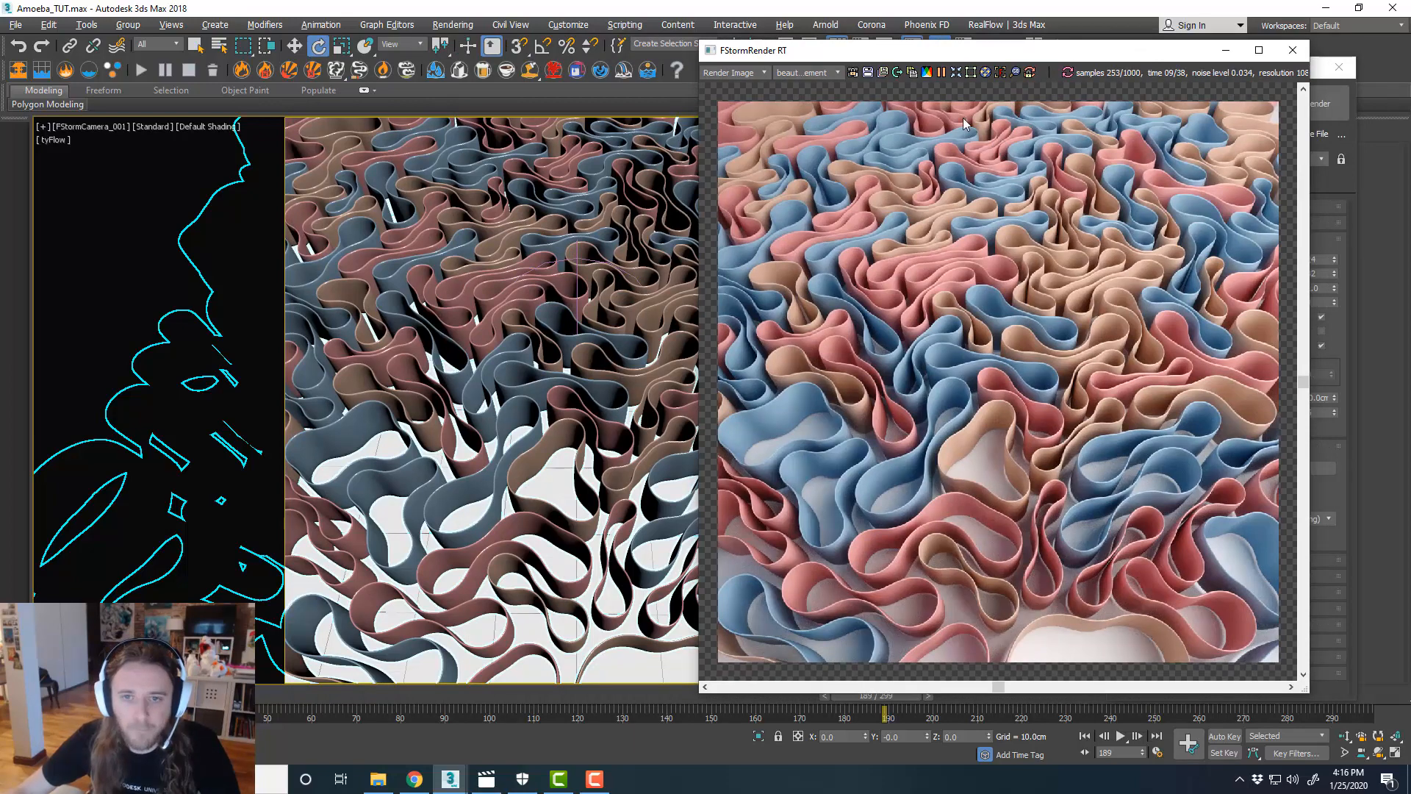
drag(955, 60, 960, 65)
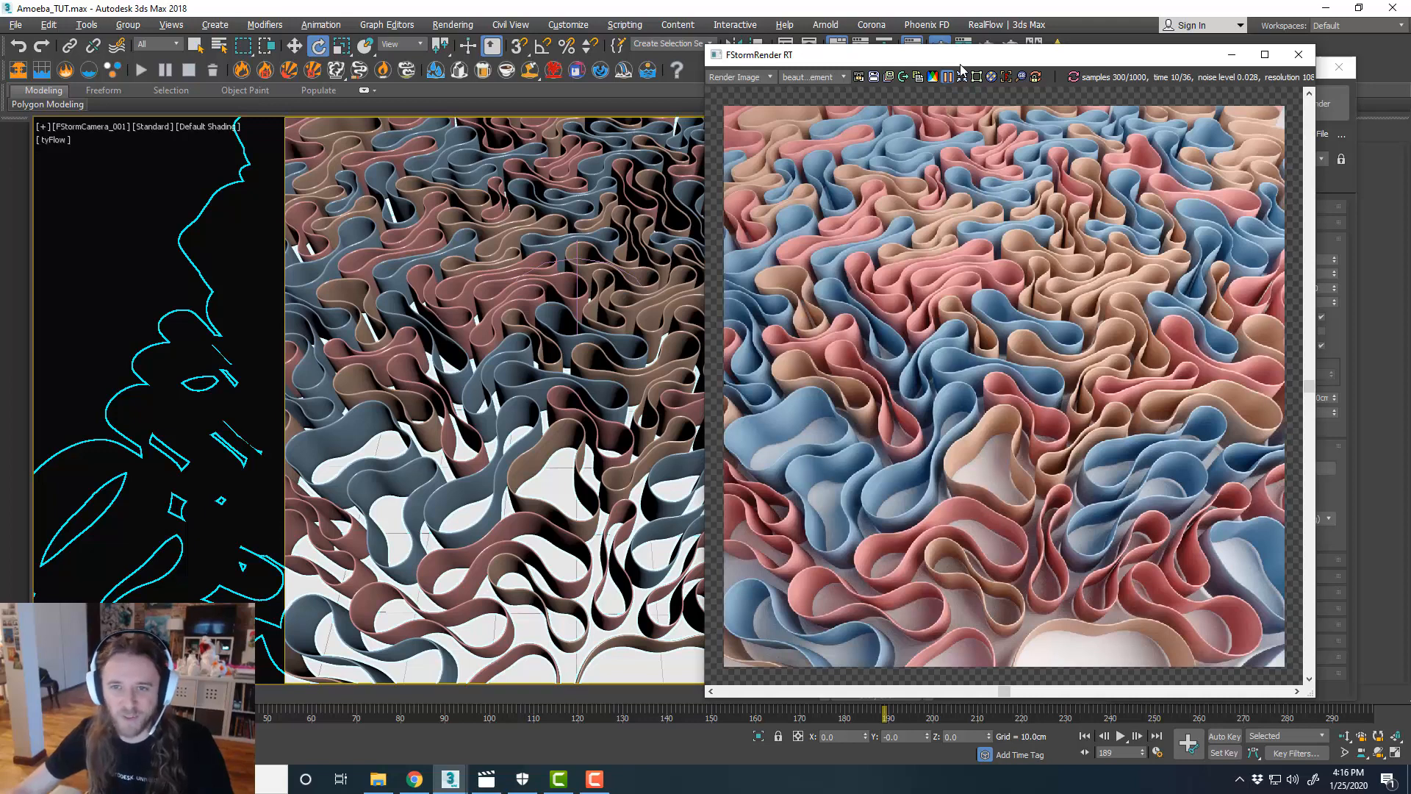
drag(961, 64, 1410, 104)
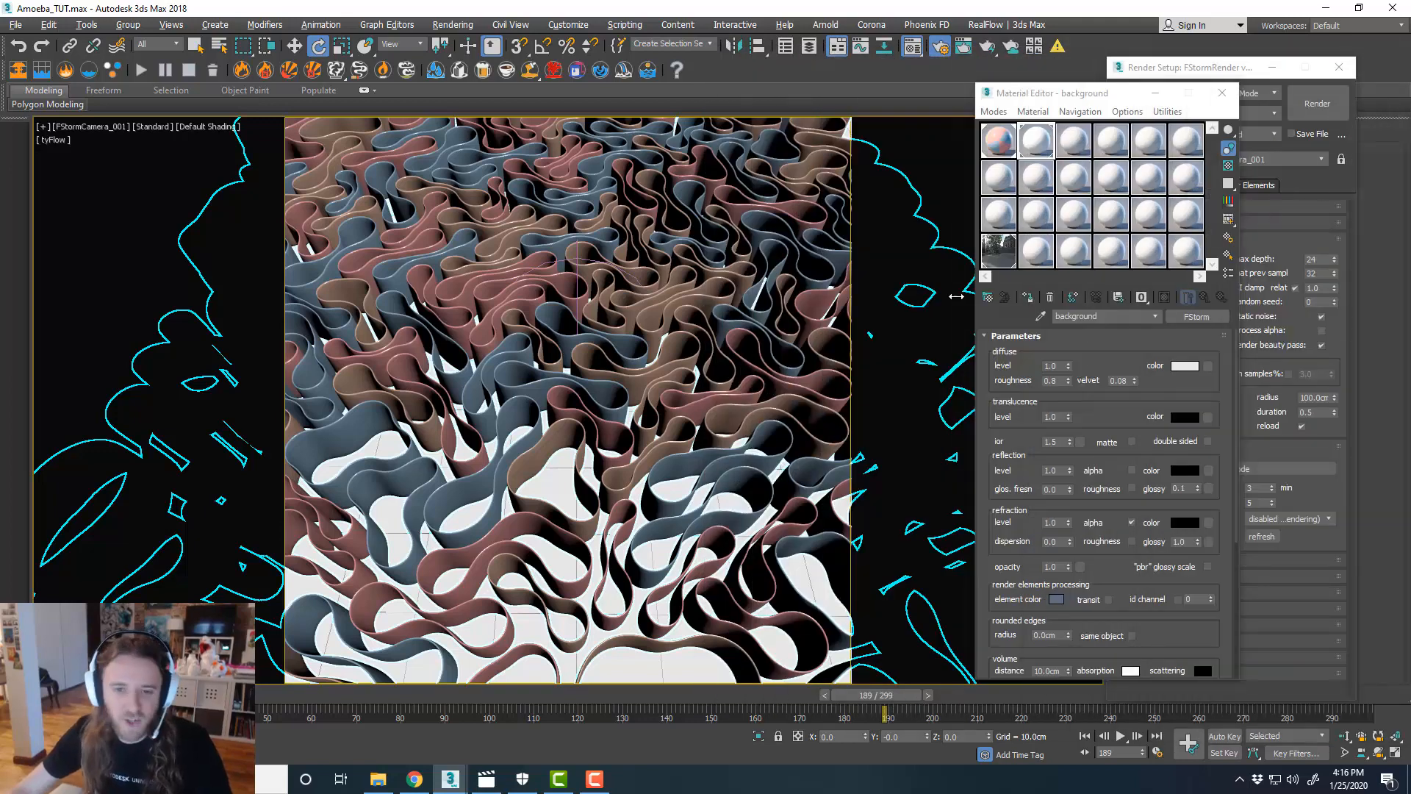
- Maximize the Left view on the ribbons' edge and clear the Material Editor and Render Setup windows away
key(alt+w)
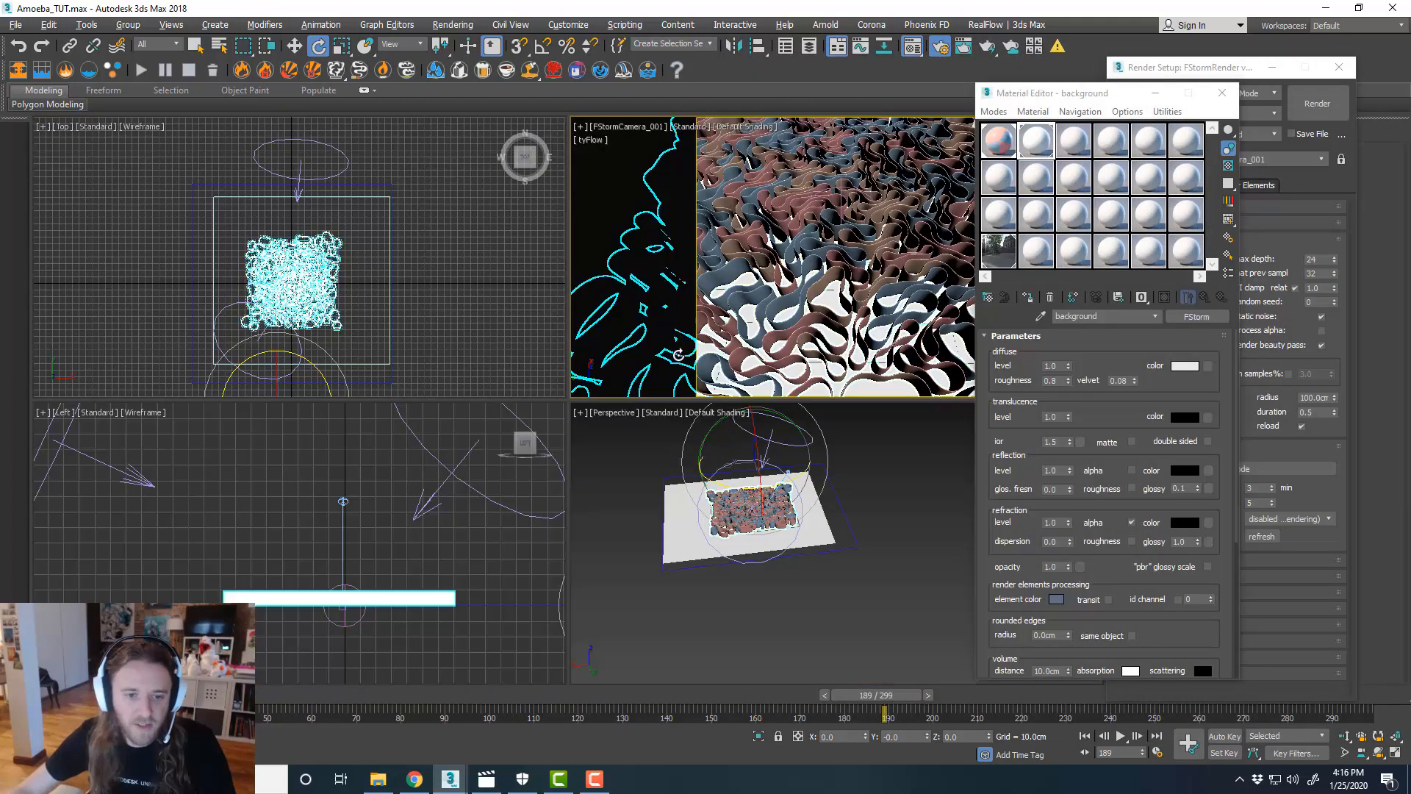
middle_click(478, 569)
key(alt+w)
key(w)
scroll(898, 506, up, 5)
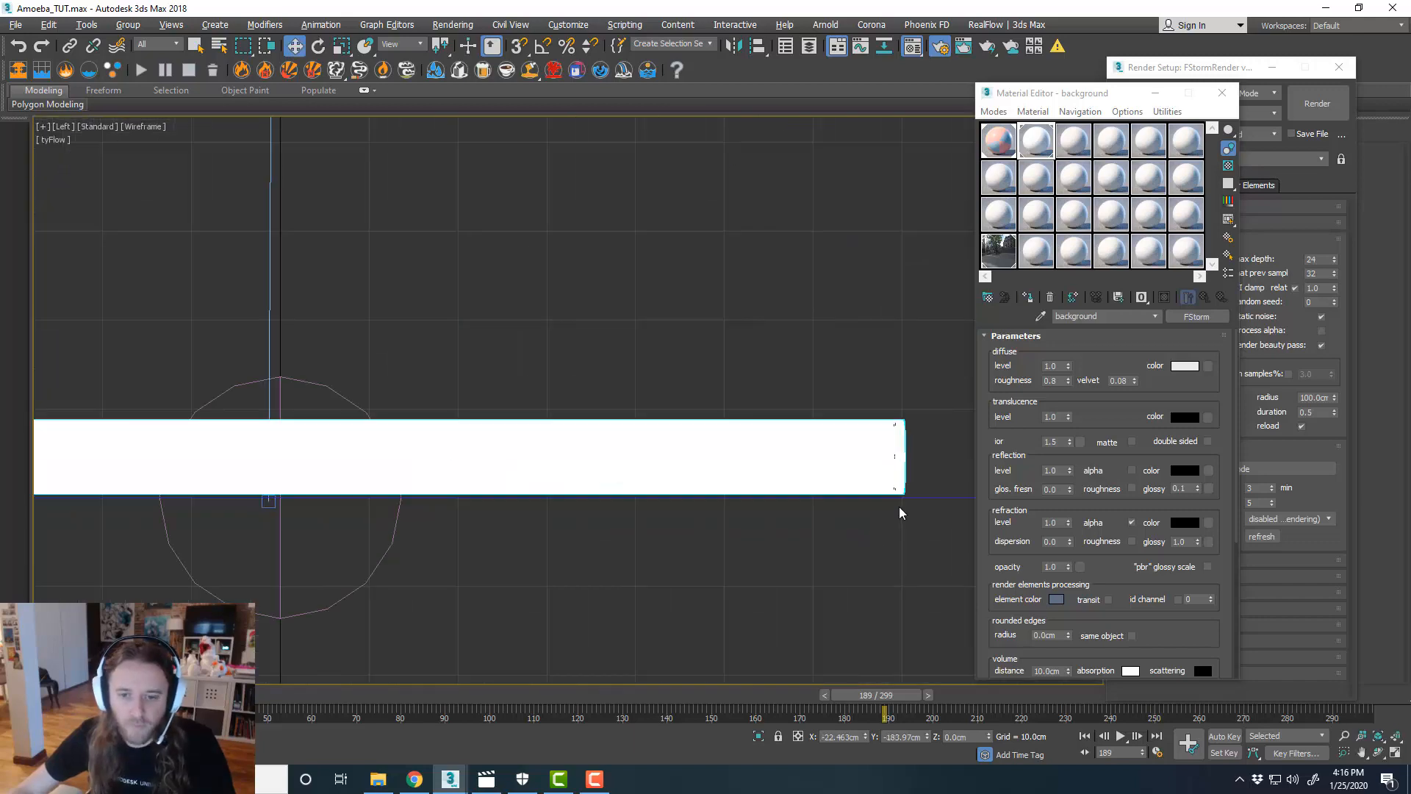
drag(1074, 96, 1410, 93)
drag(1183, 73, 1168, 79)
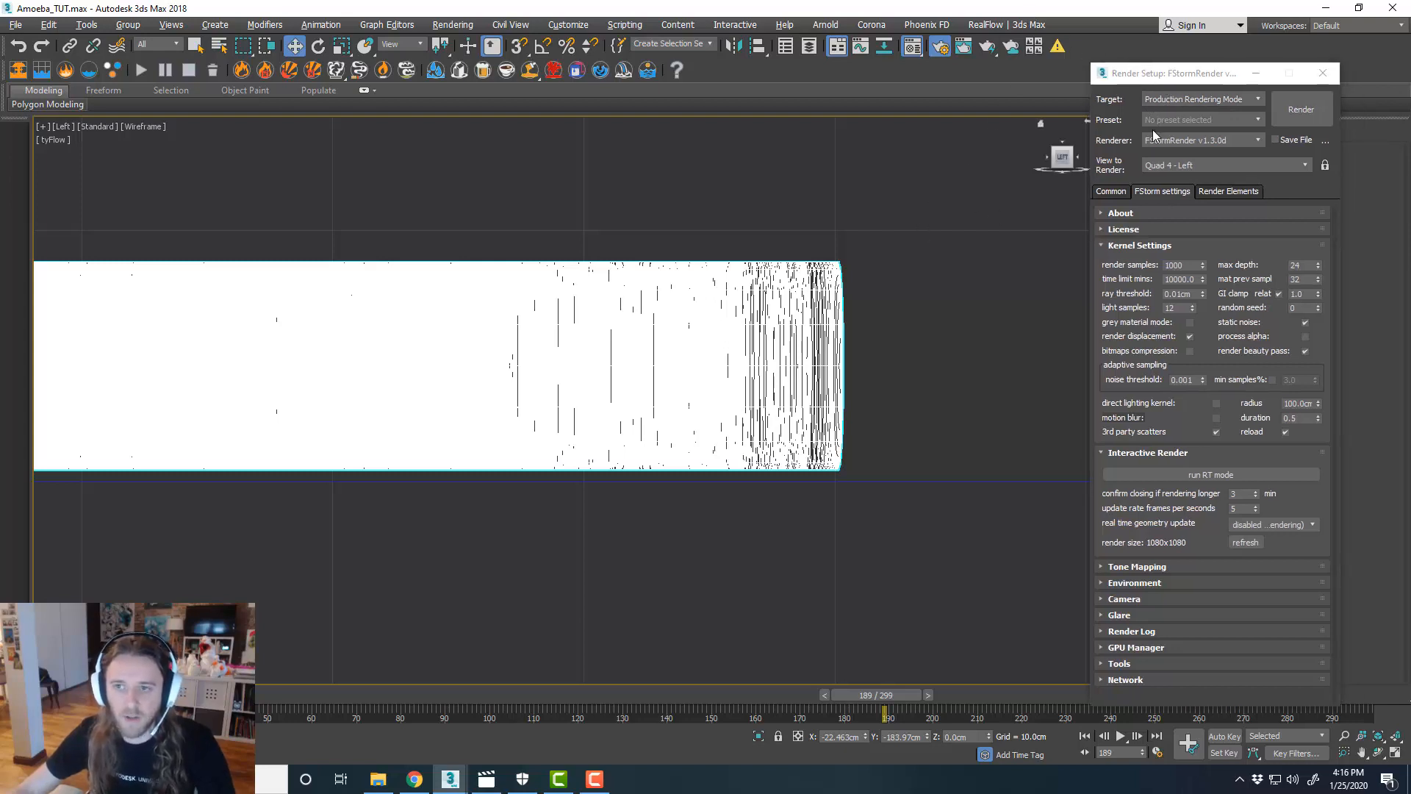
click(1323, 73)
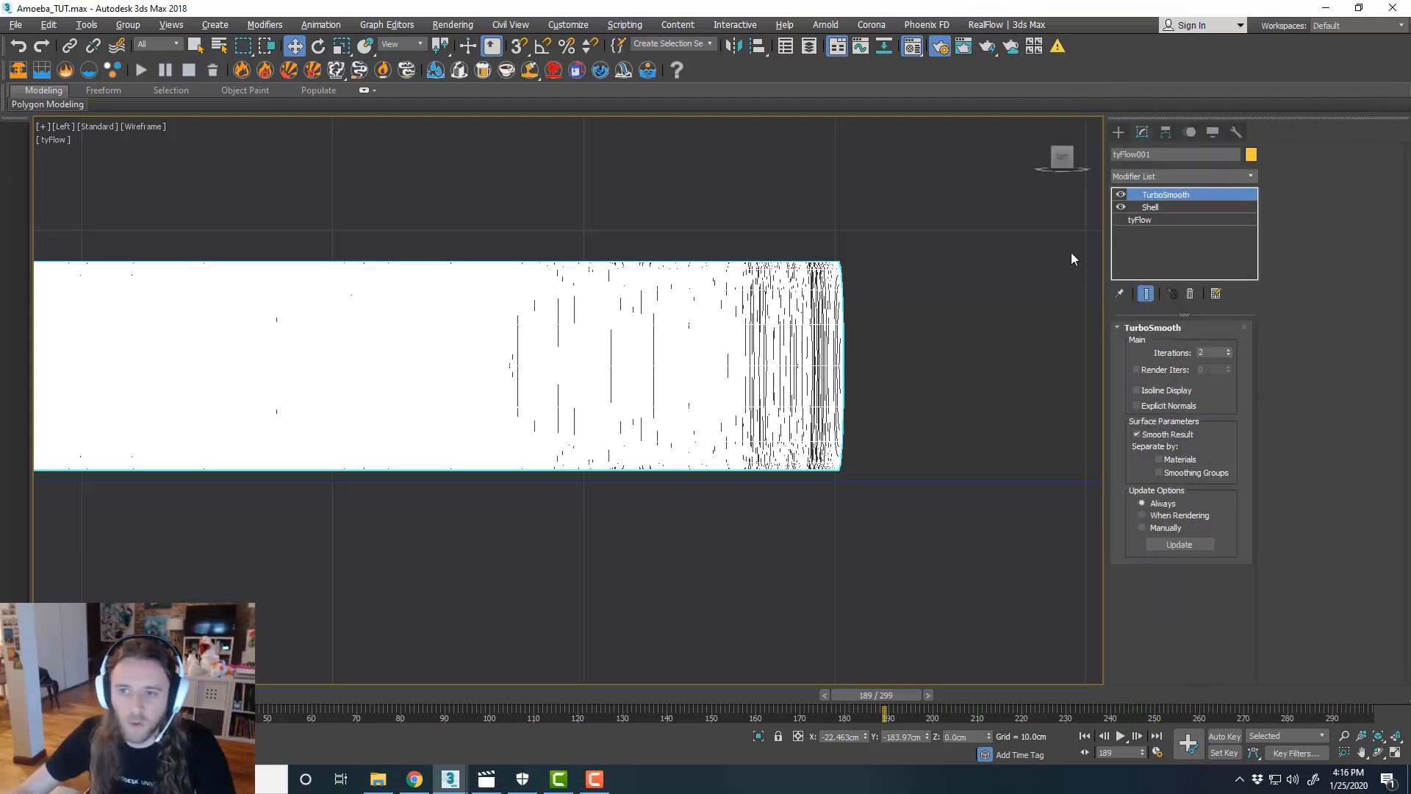
- Turn off the TurboSmooth modifier of the tyFlow ribbons
click(1121, 195)
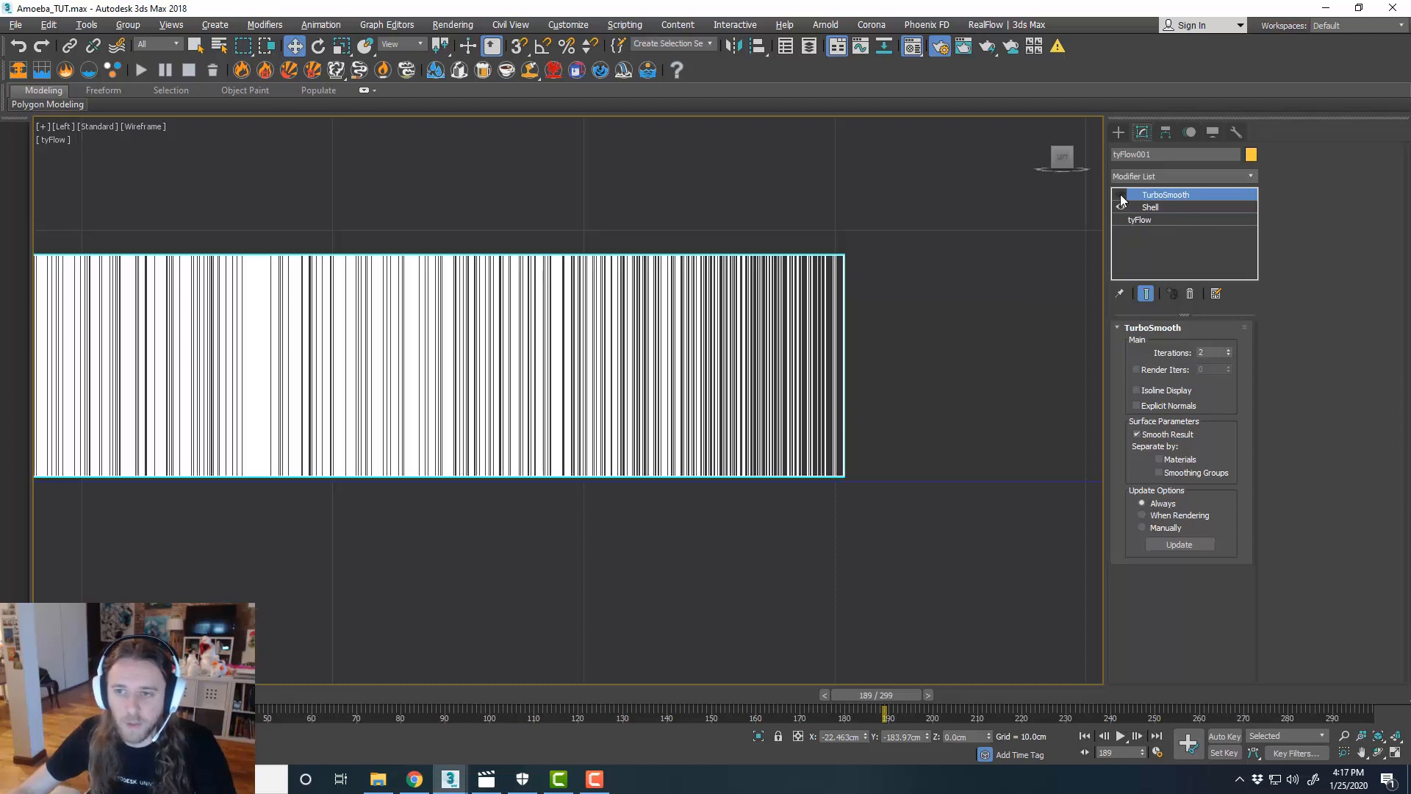
click(1184, 209)
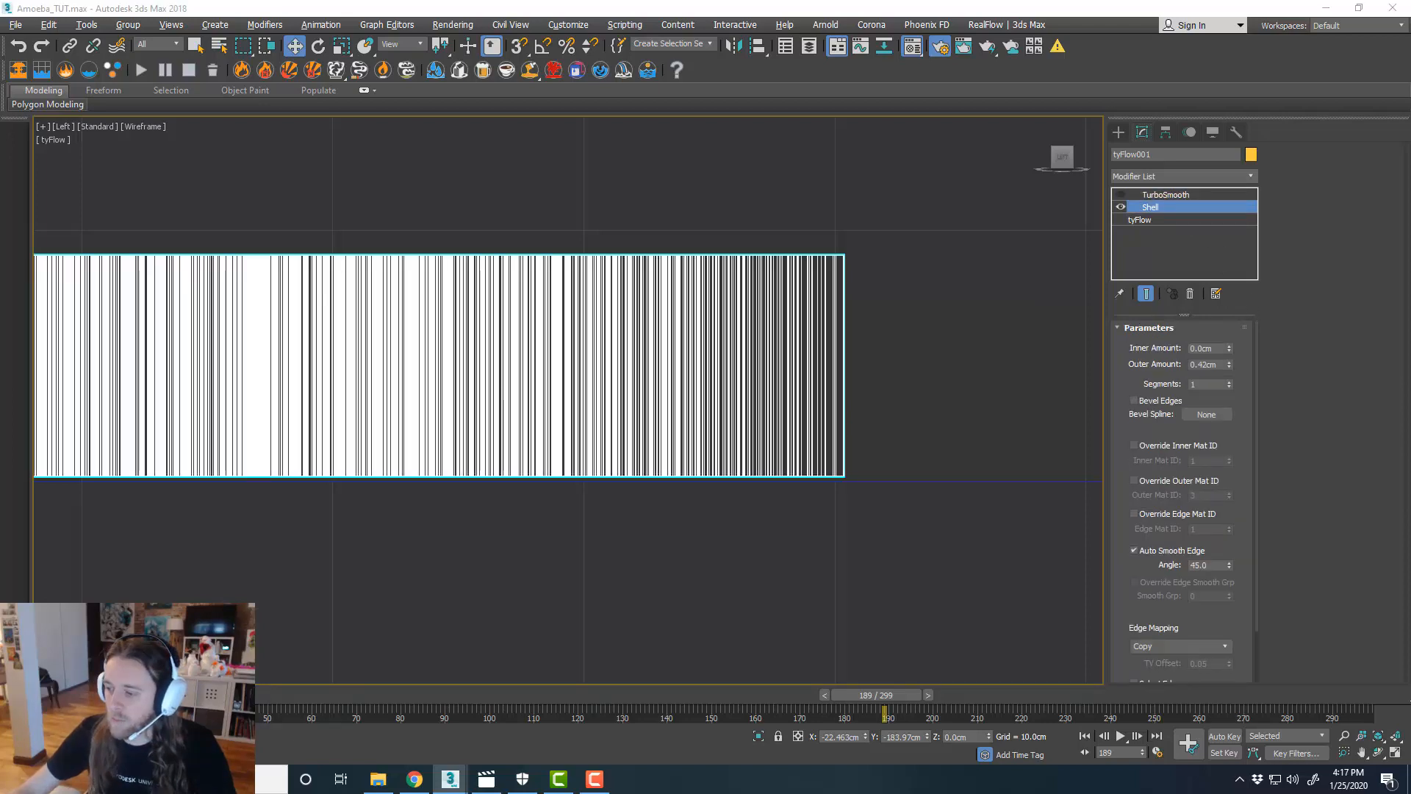
click(1038, 311)
click(844, 300)
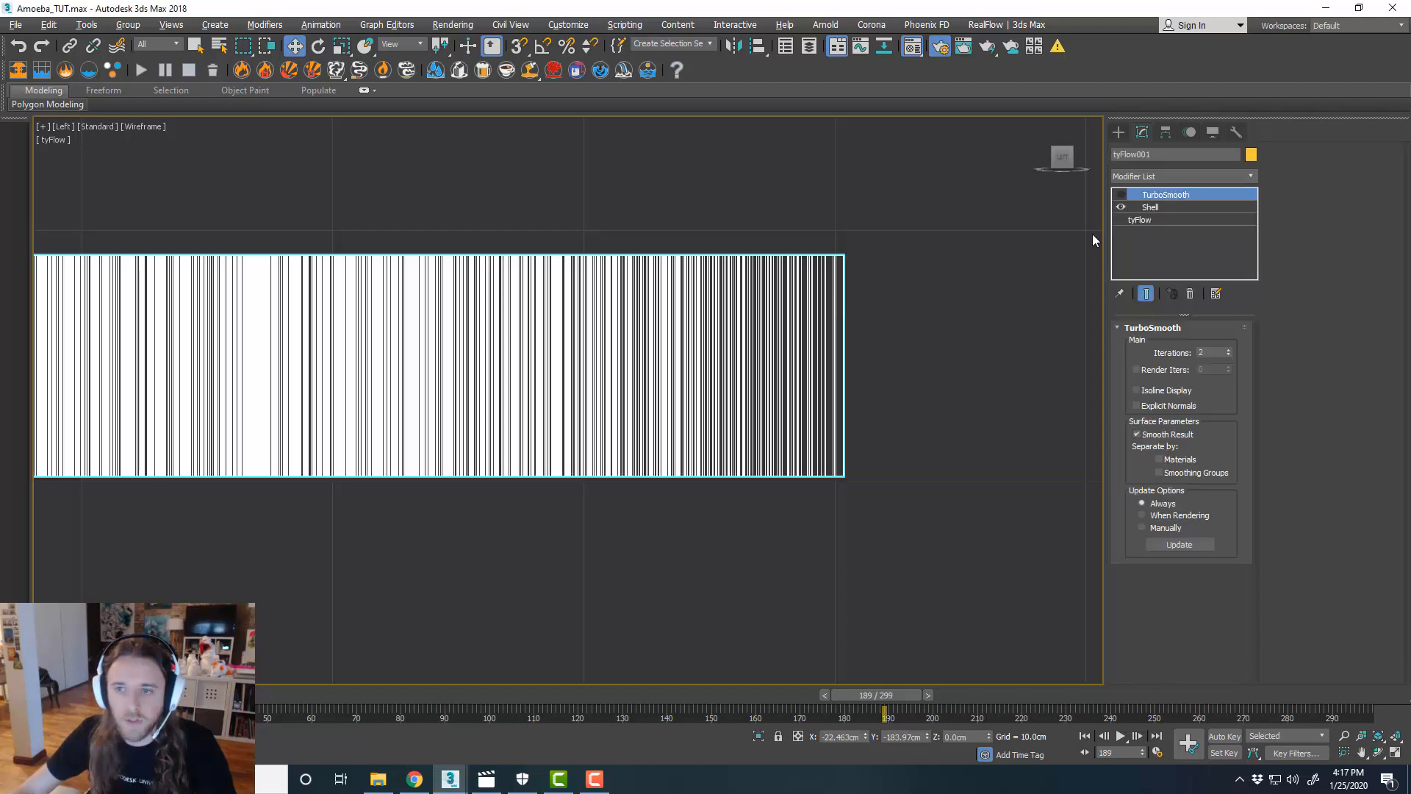
- Set the inner amount of the Cloth Bind operator's mesh shell to 6.0 in the tyFlow editor
click(1143, 220)
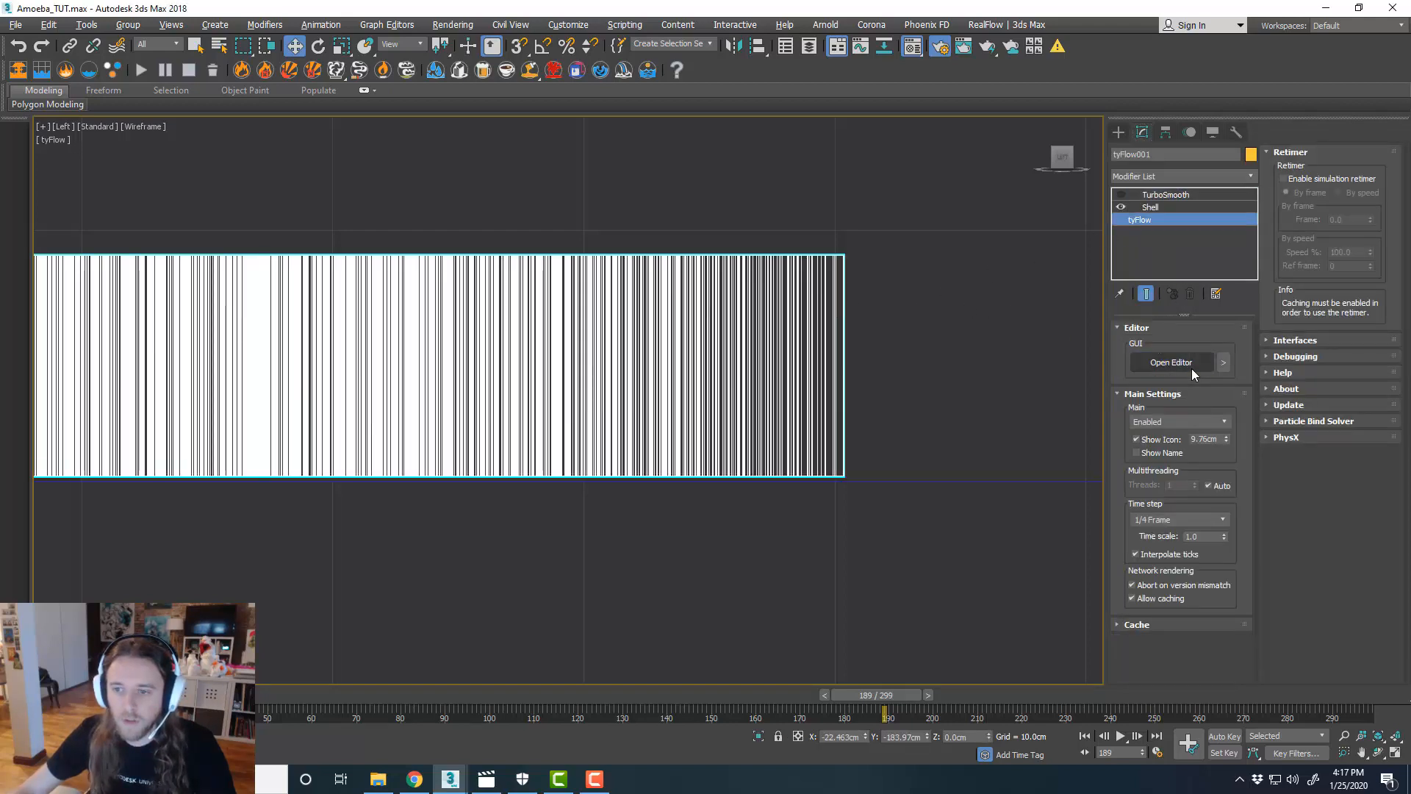
click(1171, 363)
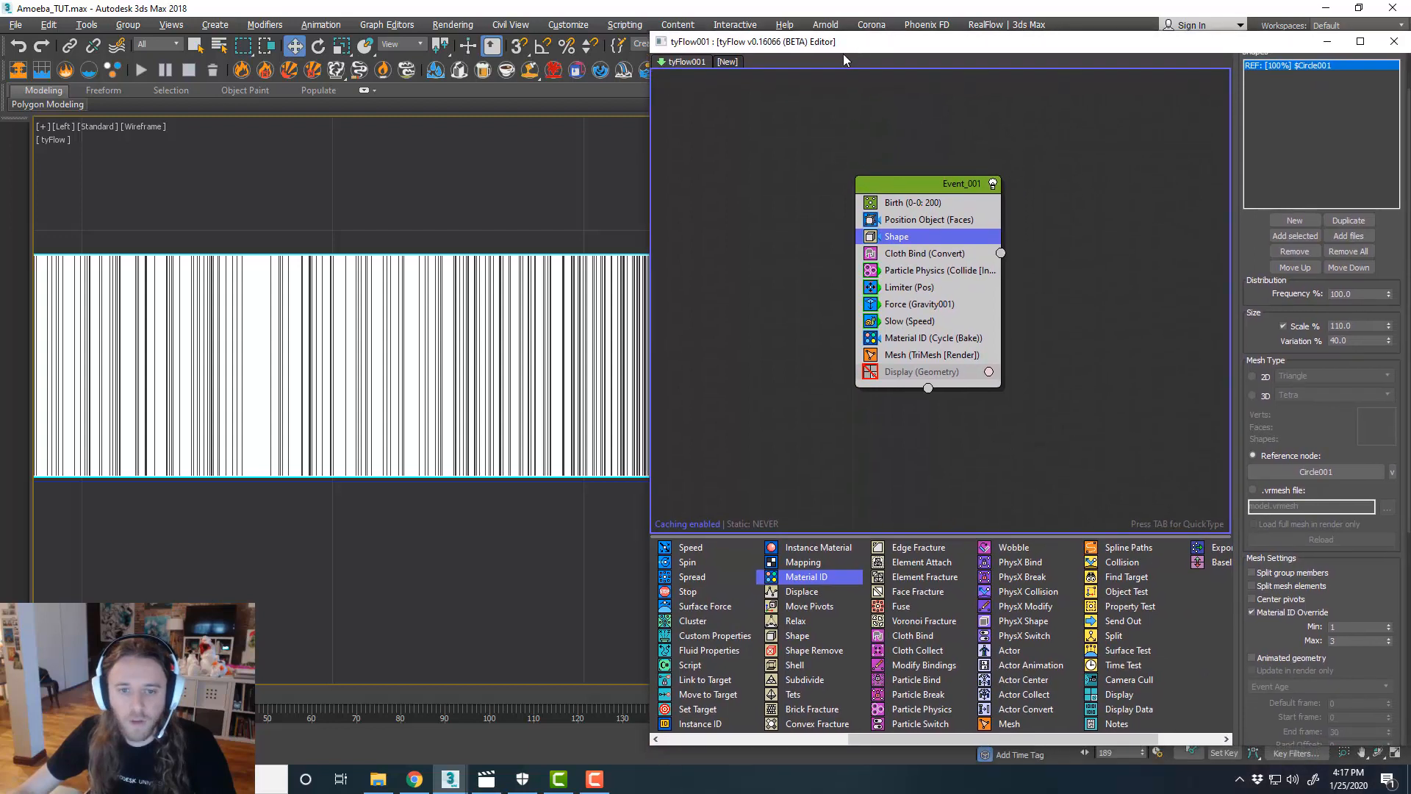
middle_drag(287, 300, 133, 290)
scroll(486, 485, up, 3)
scroll(548, 432, up, 1)
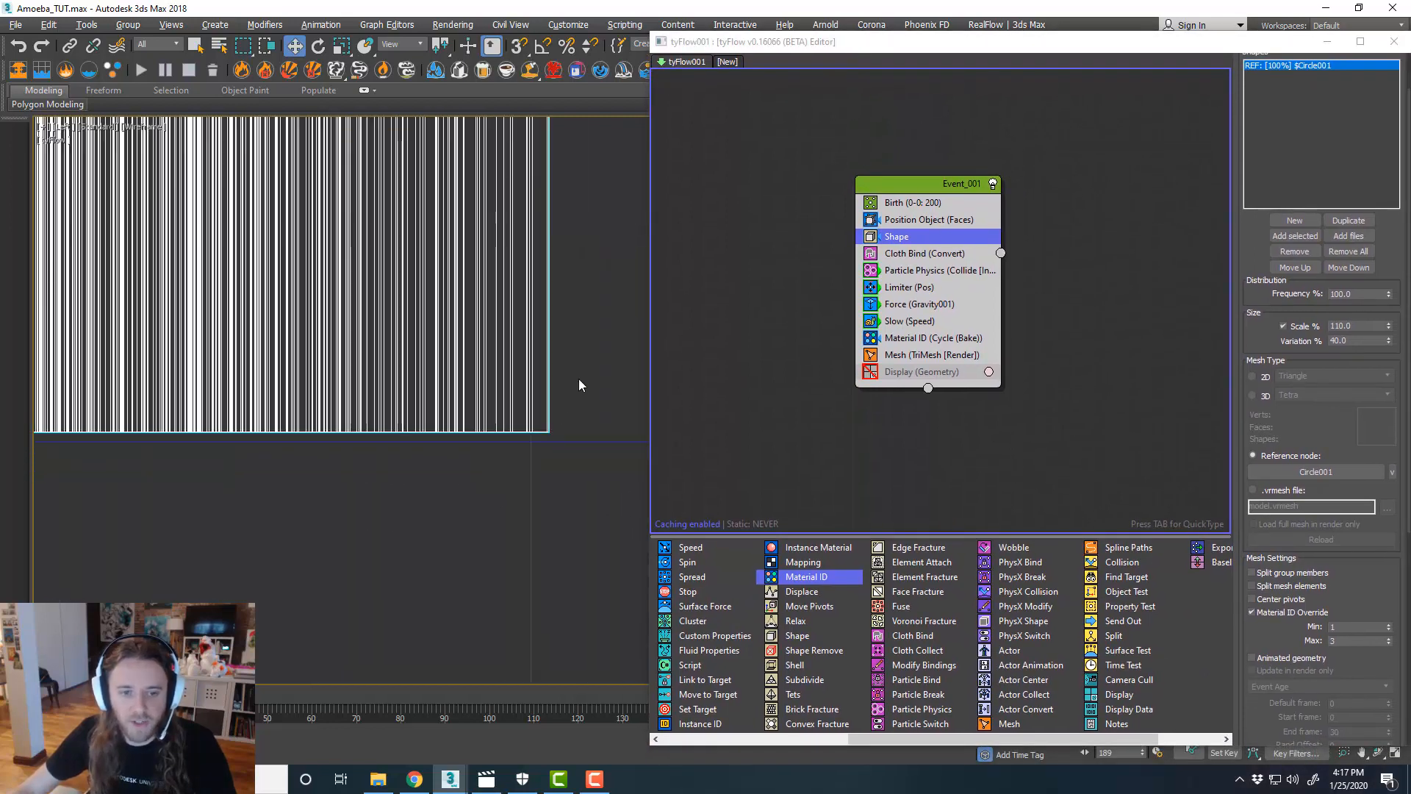
middle_drag(579, 388, 572, 451)
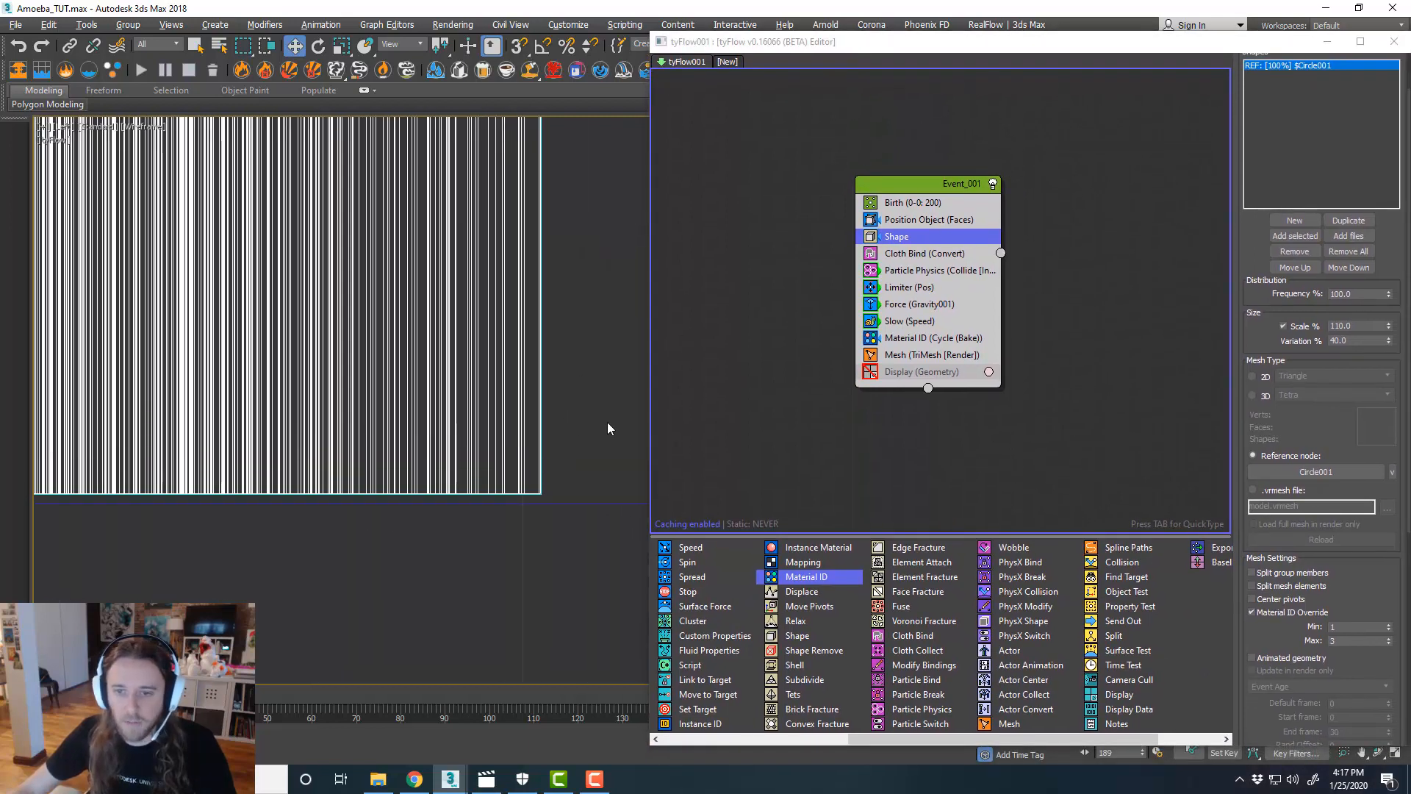
click(945, 255)
scroll(1282, 429, down, 2)
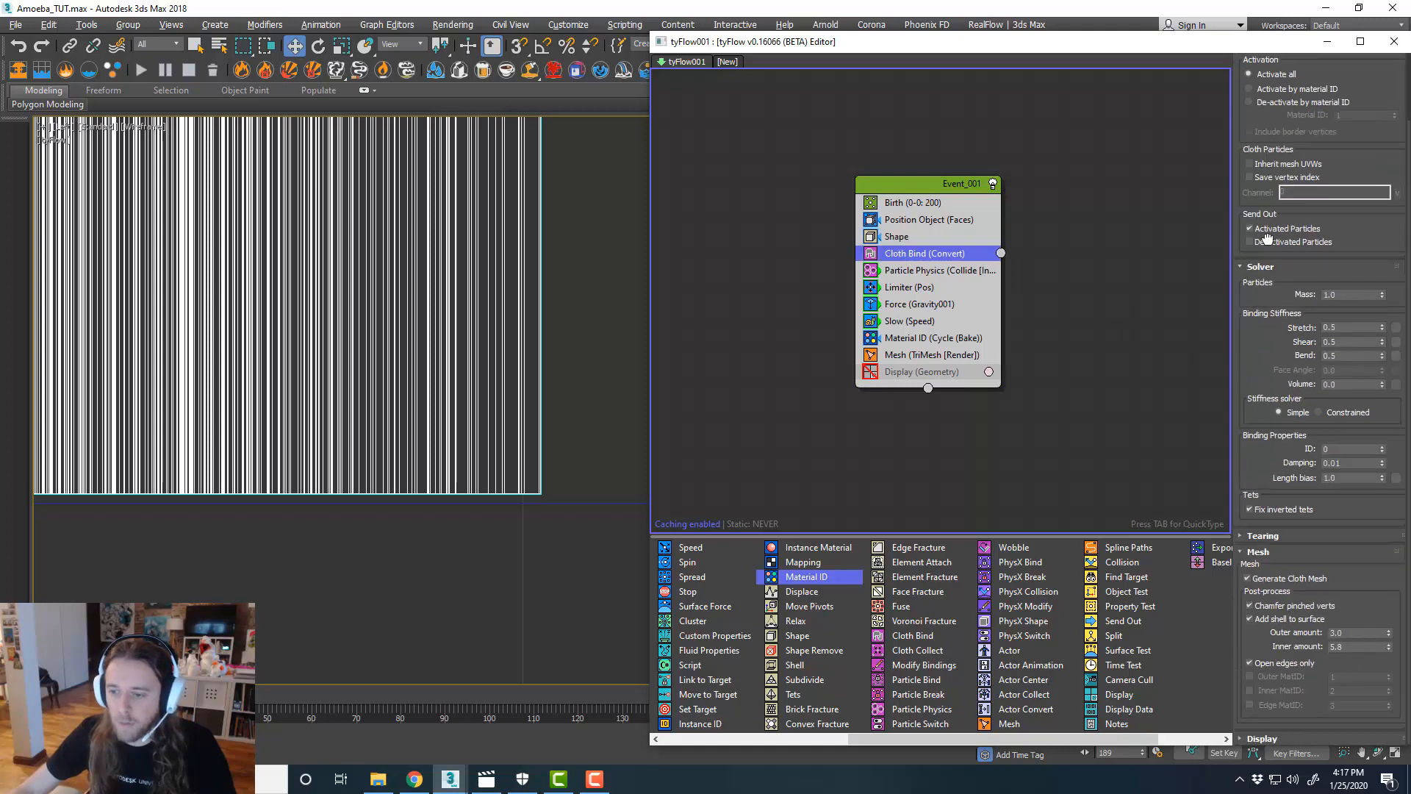
click(1389, 644)
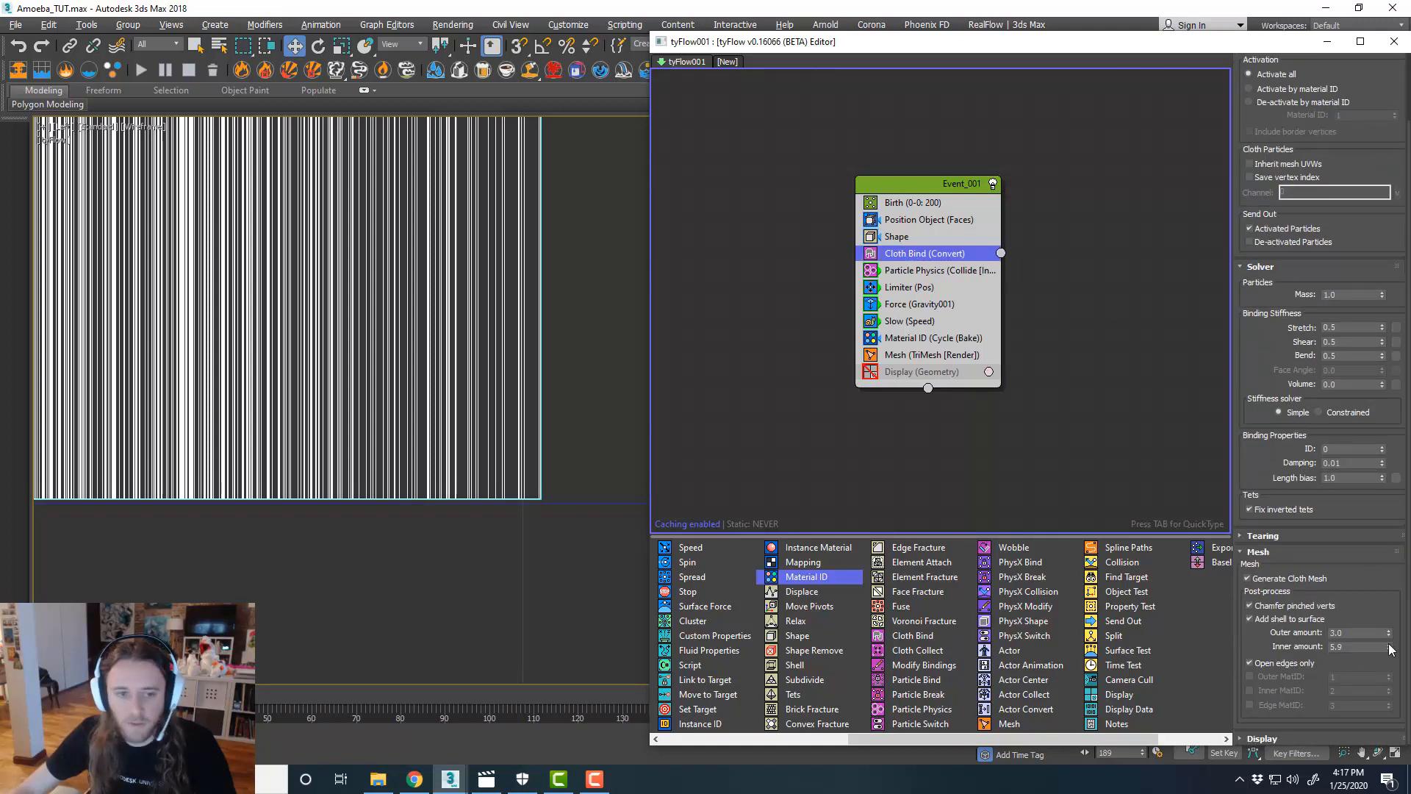
click(1389, 644)
click(1389, 650)
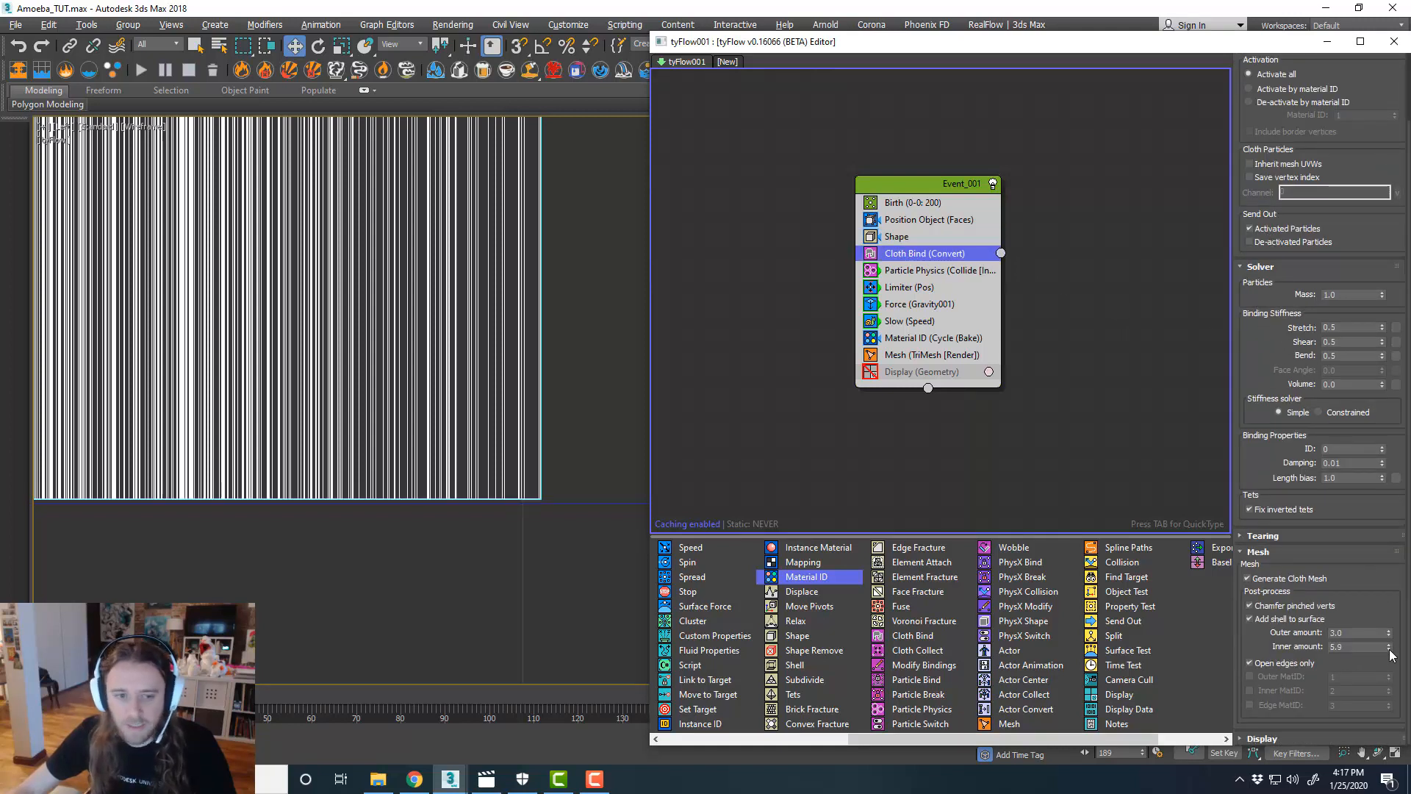
click(1389, 643)
- Select the ground plane and nudge it vertically in the Left view to meet the ribbons' bottom edges
click(605, 503)
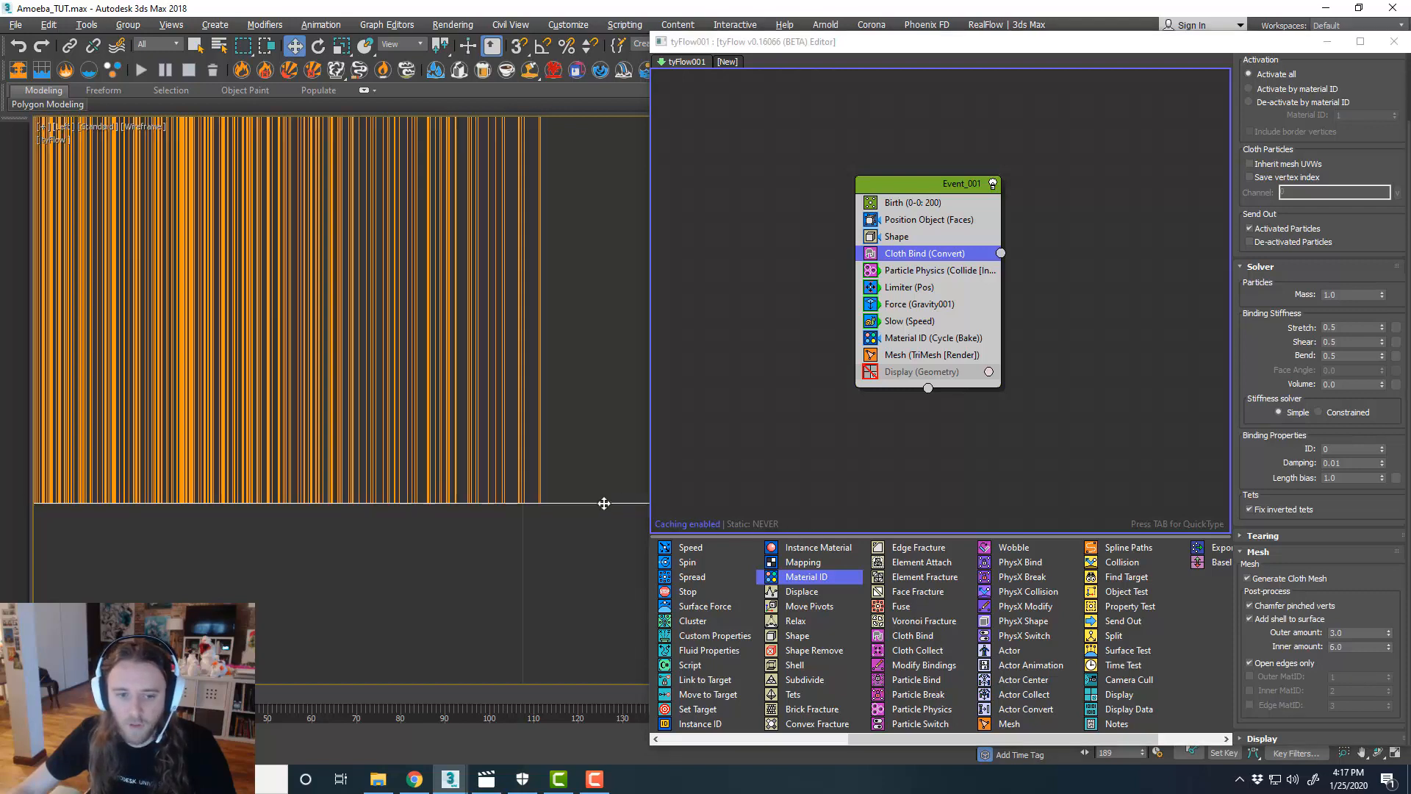
key(alt+w)
click(452, 287)
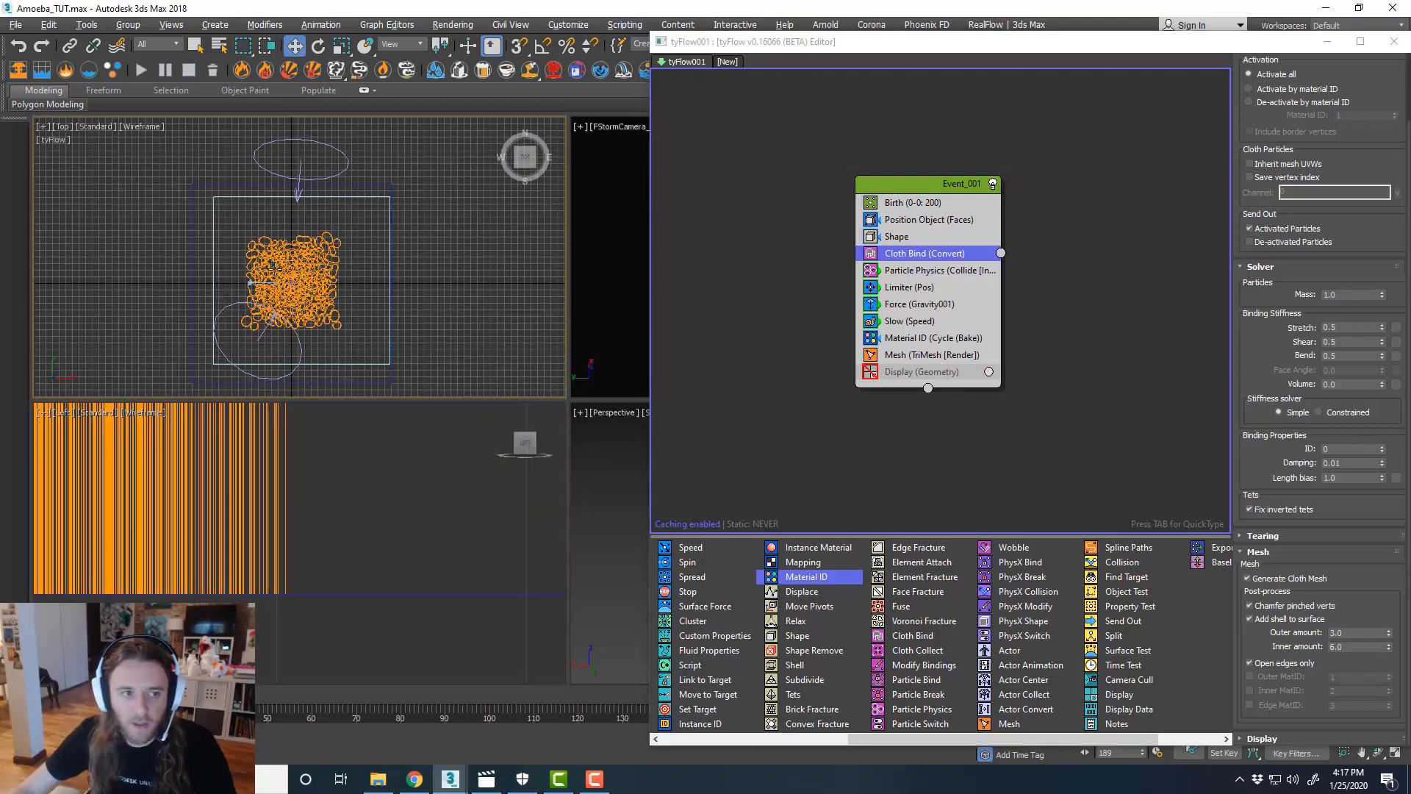
click(213, 245)
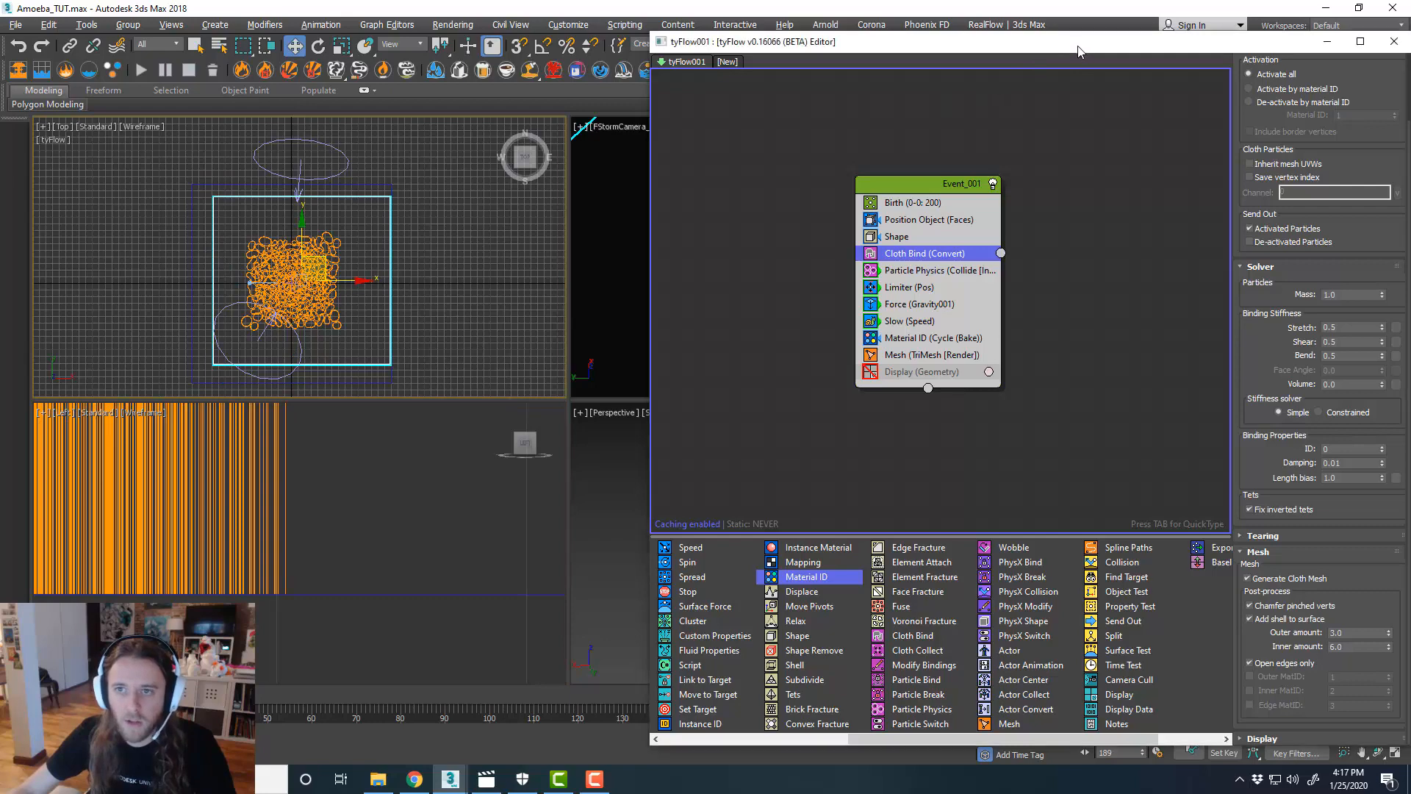
drag(1083, 44, 1013, 47)
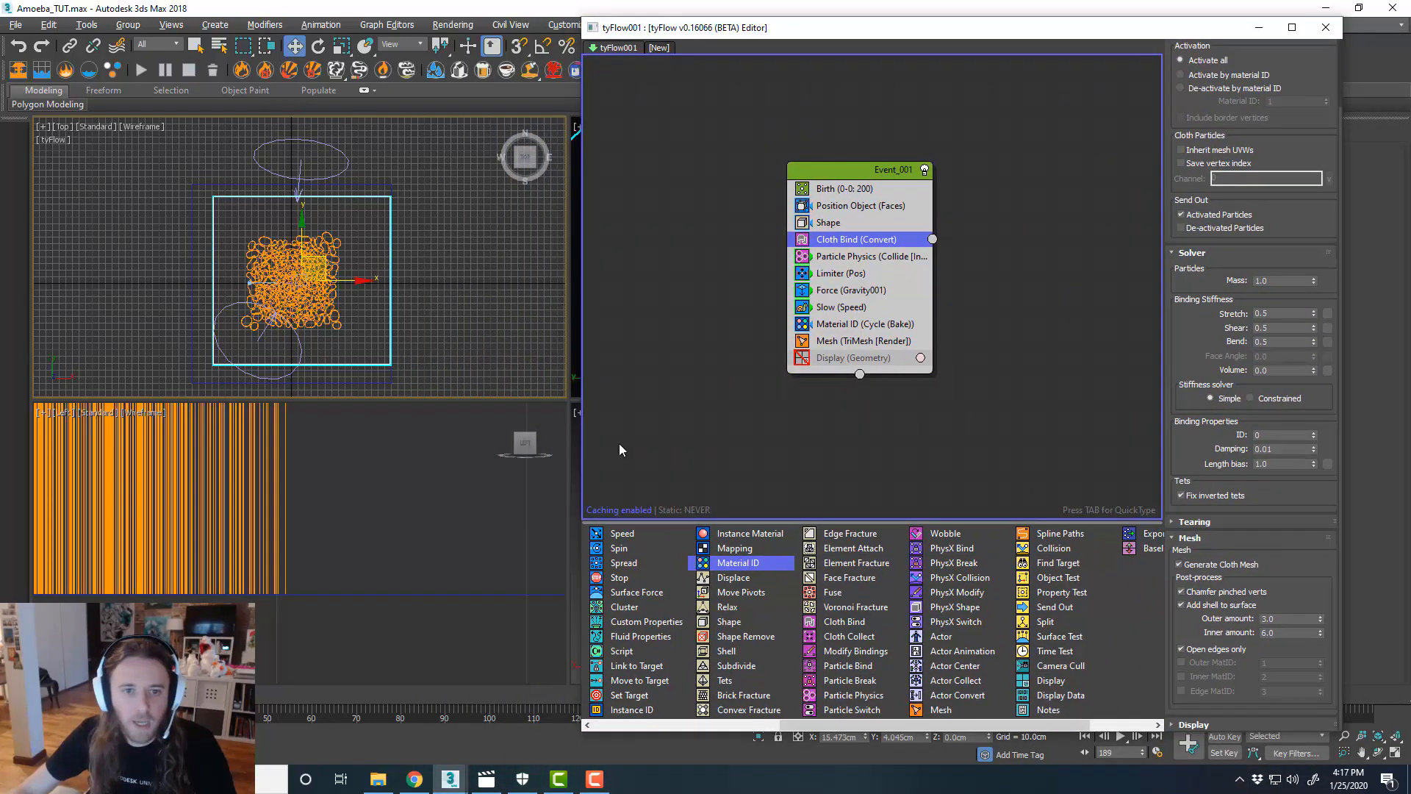
middle_drag(362, 546, 373, 545)
key(z)
scroll(318, 541, up, 5)
scroll(252, 577, up, 3)
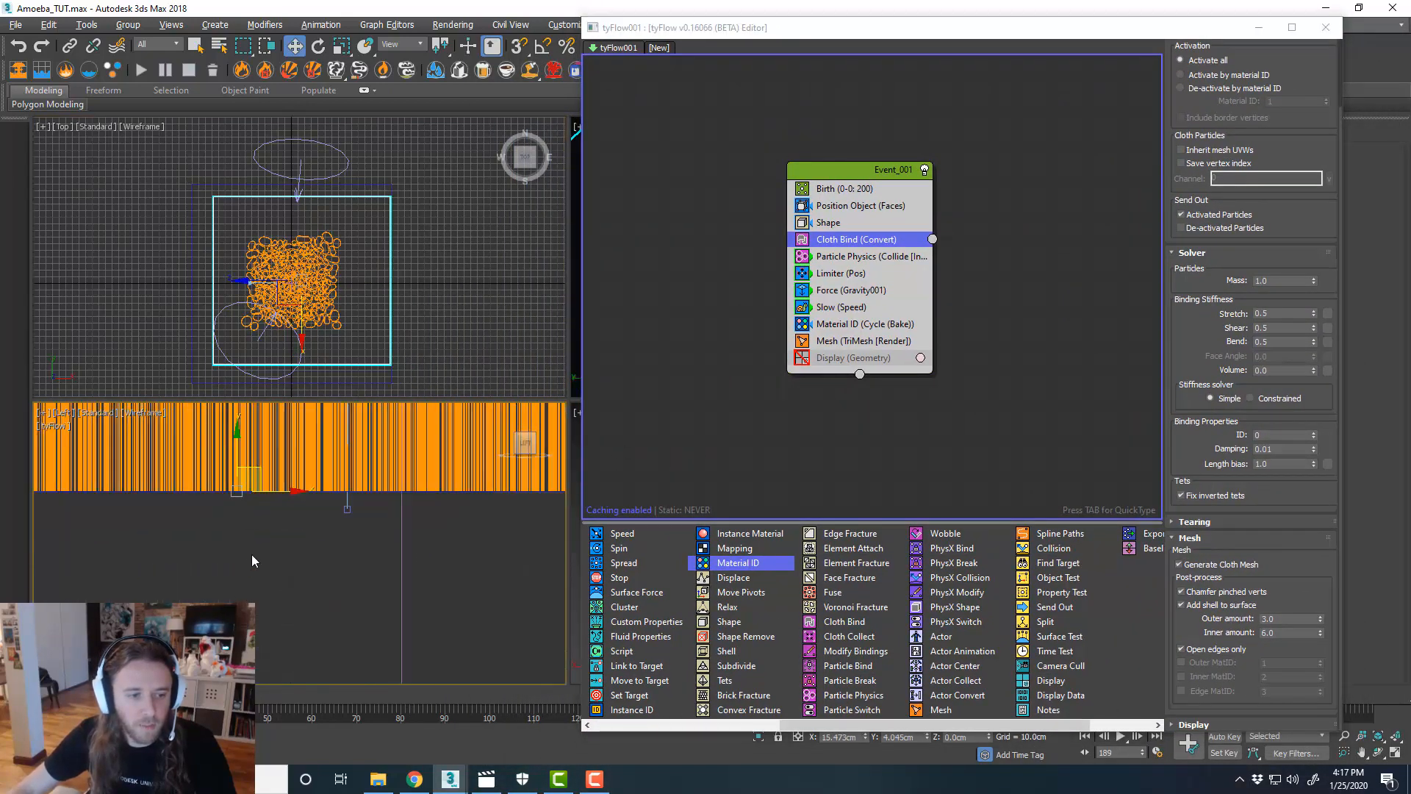
scroll(254, 486, up, 3)
scroll(213, 486, up, 3)
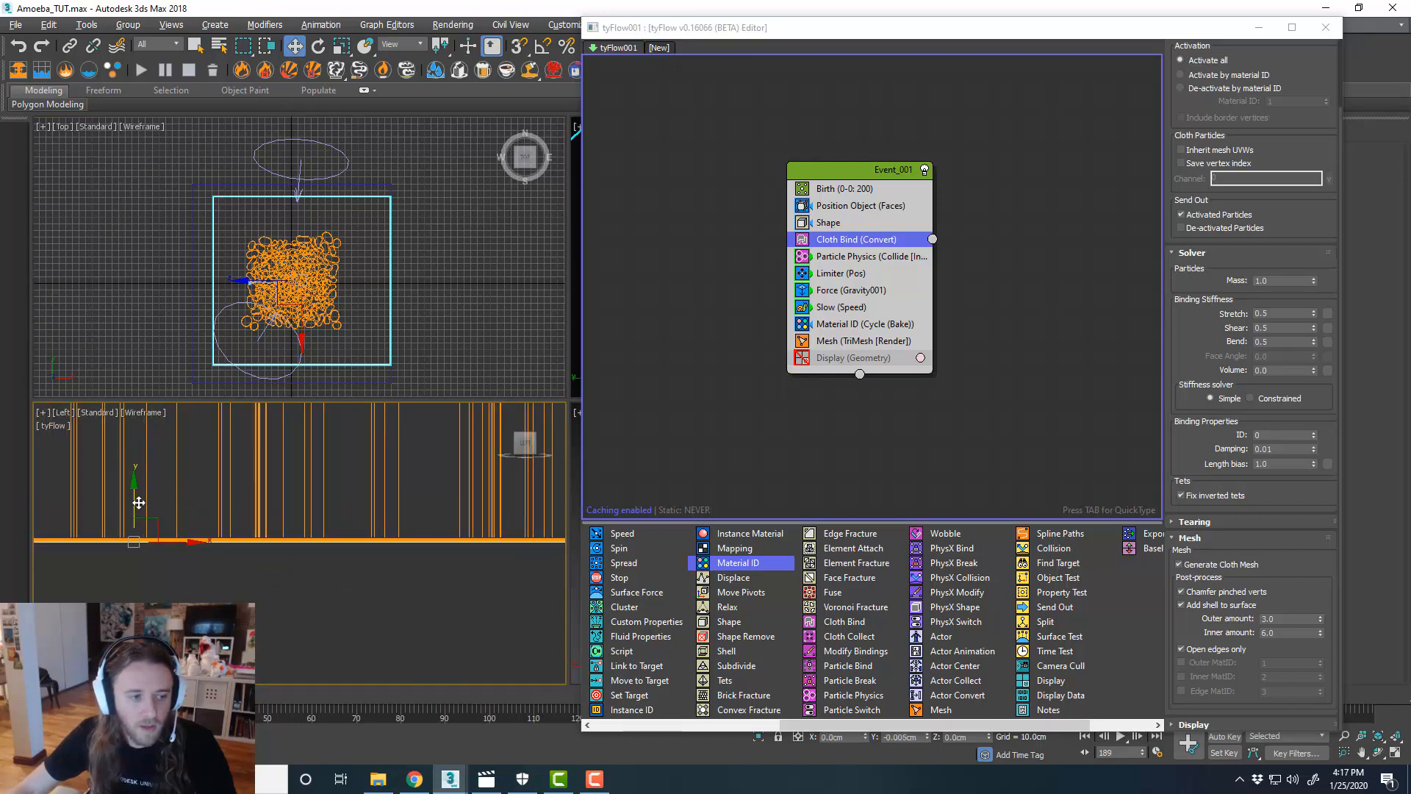
drag(140, 503, 140, 503)
click(235, 585)
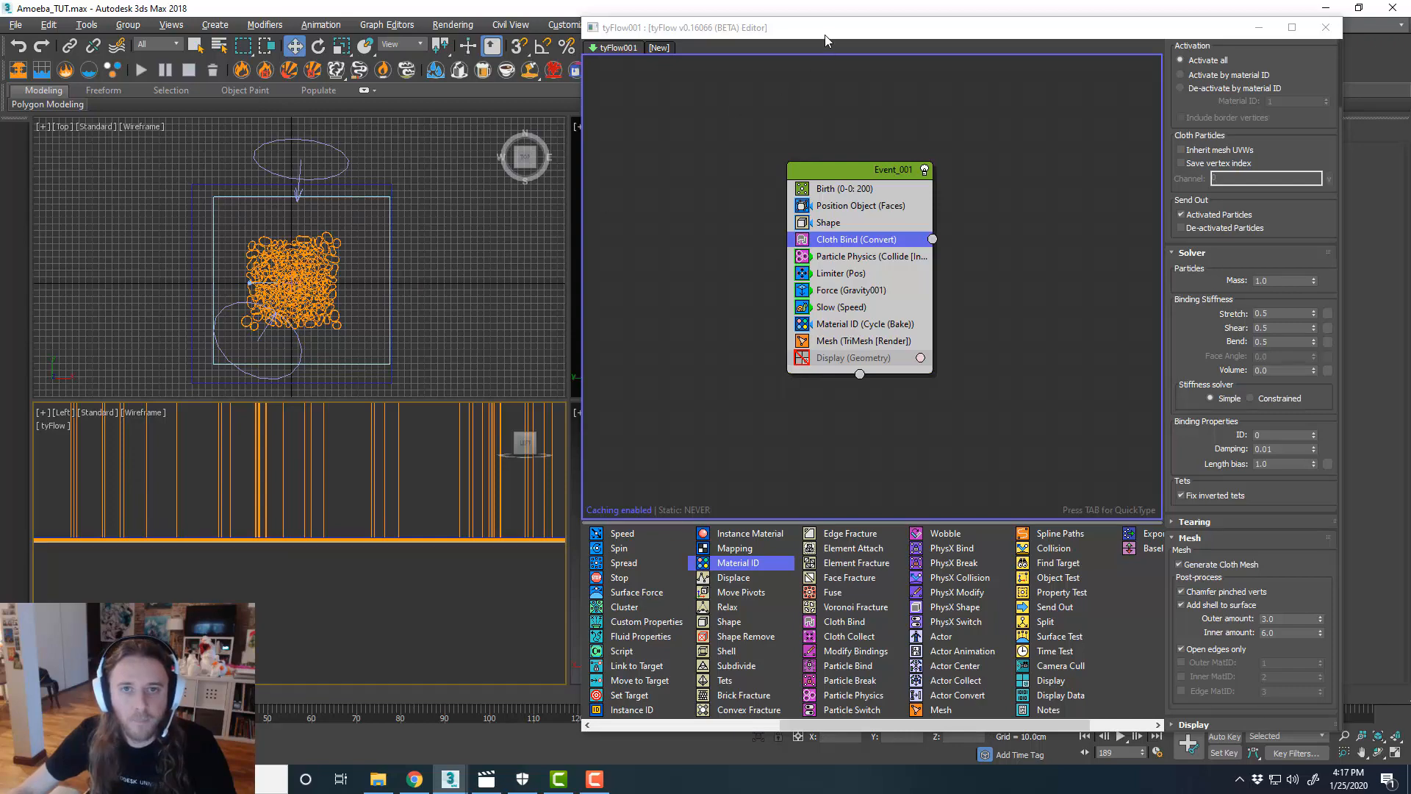
- Move the tyFlow editor aside and inspect how the ribbons sit on the ground plane in the maximized Perspective view
drag(824, 35, 1410, 81)
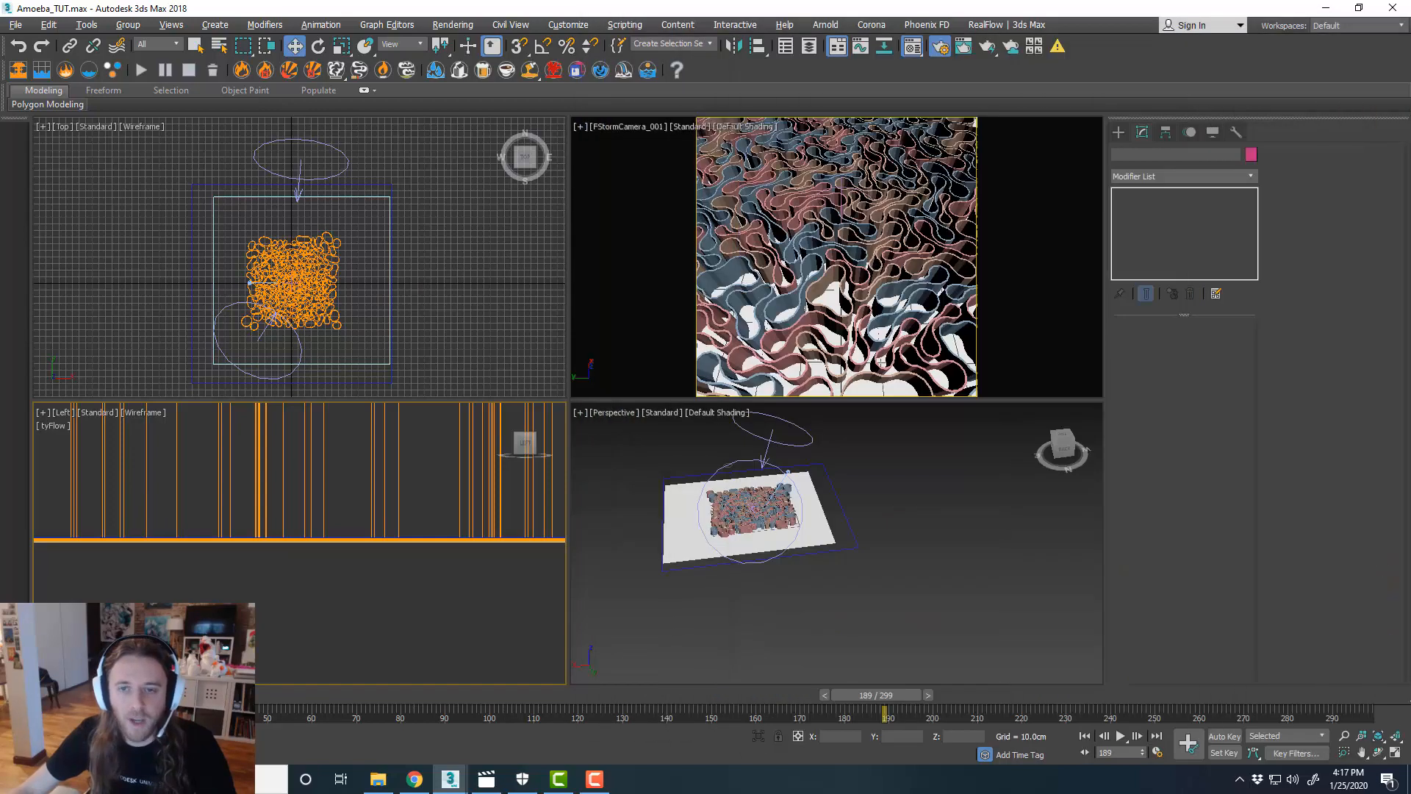
click(672, 463)
key(alt+w)
scroll(367, 342, up, 6)
alt+middle_drag(592, 376, 724, 393)
click(728, 397)
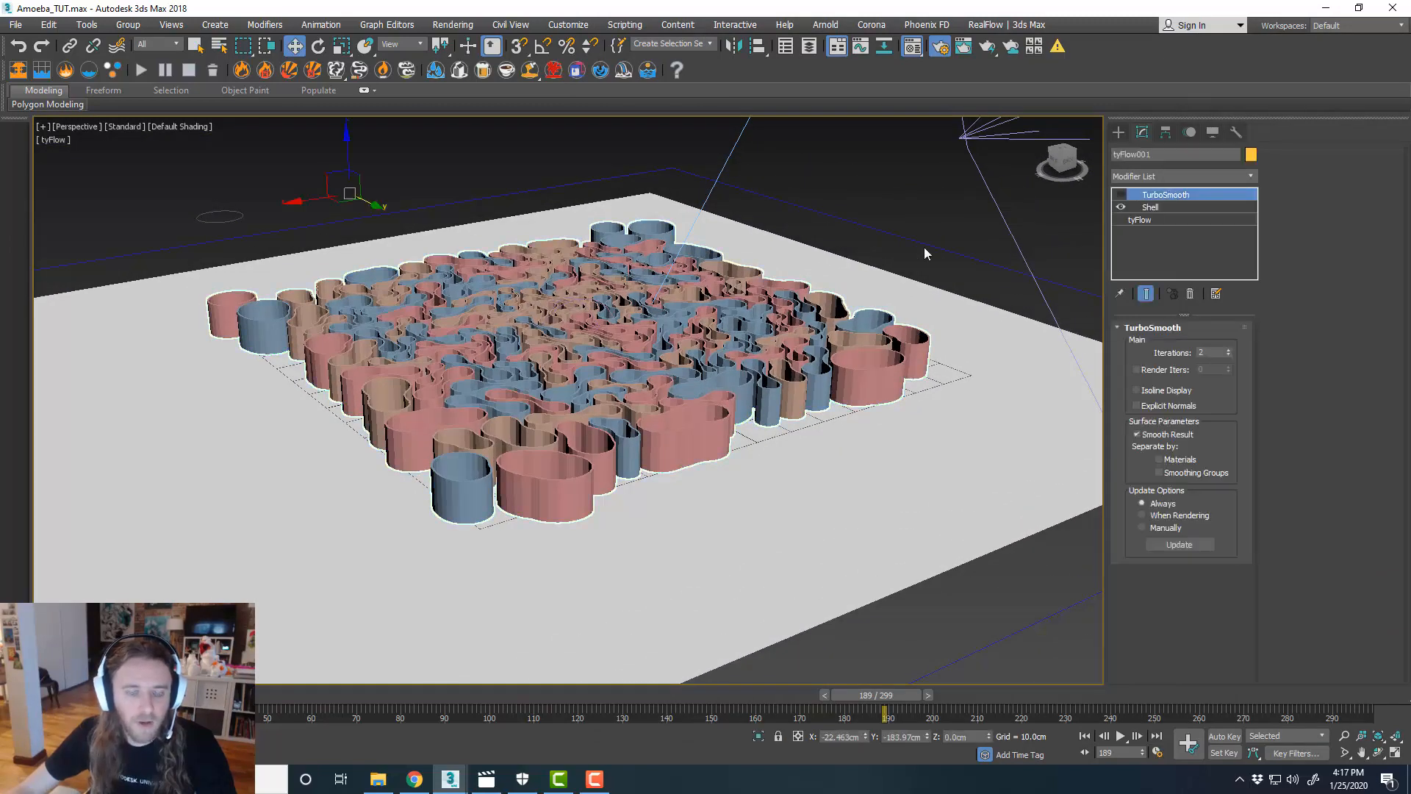
click(960, 219)
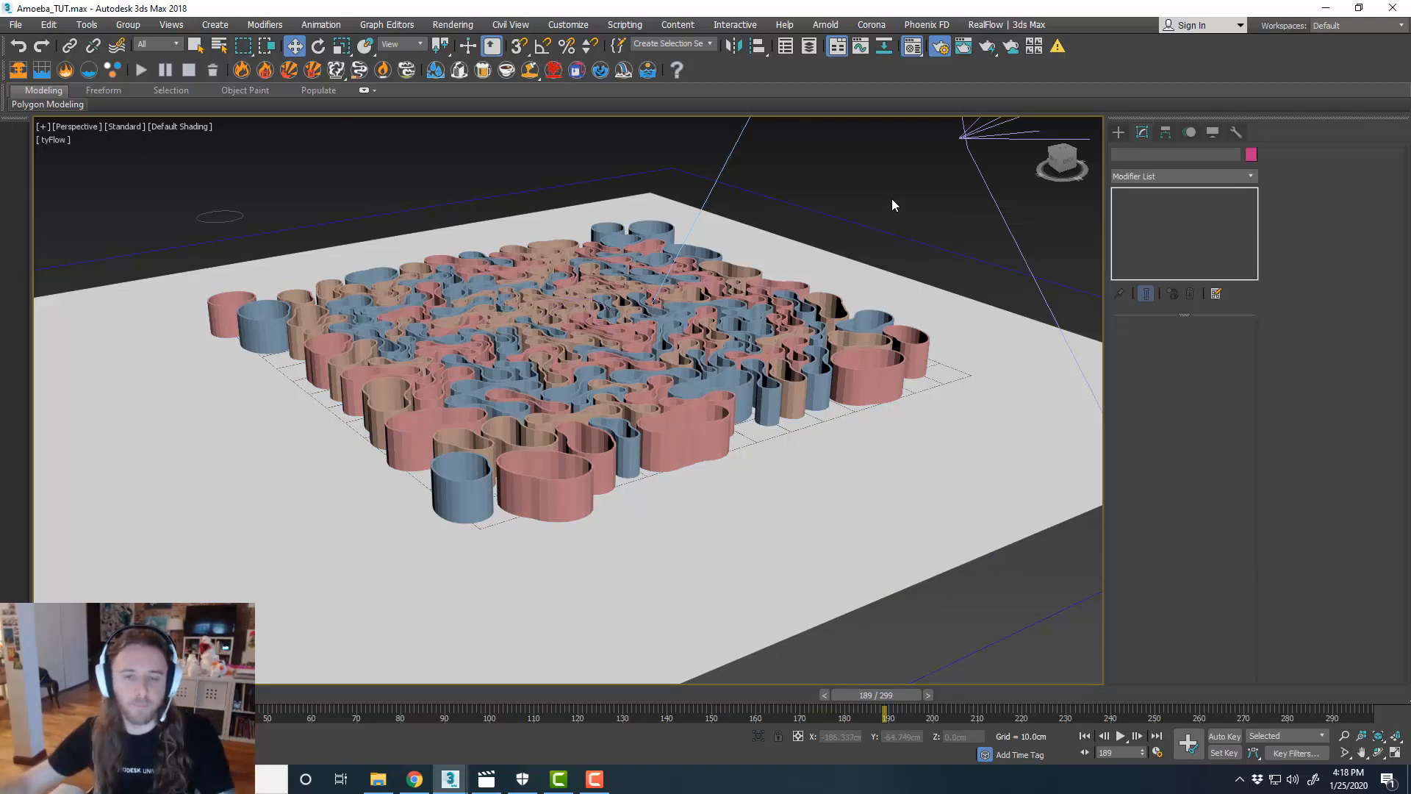
click(911, 354)
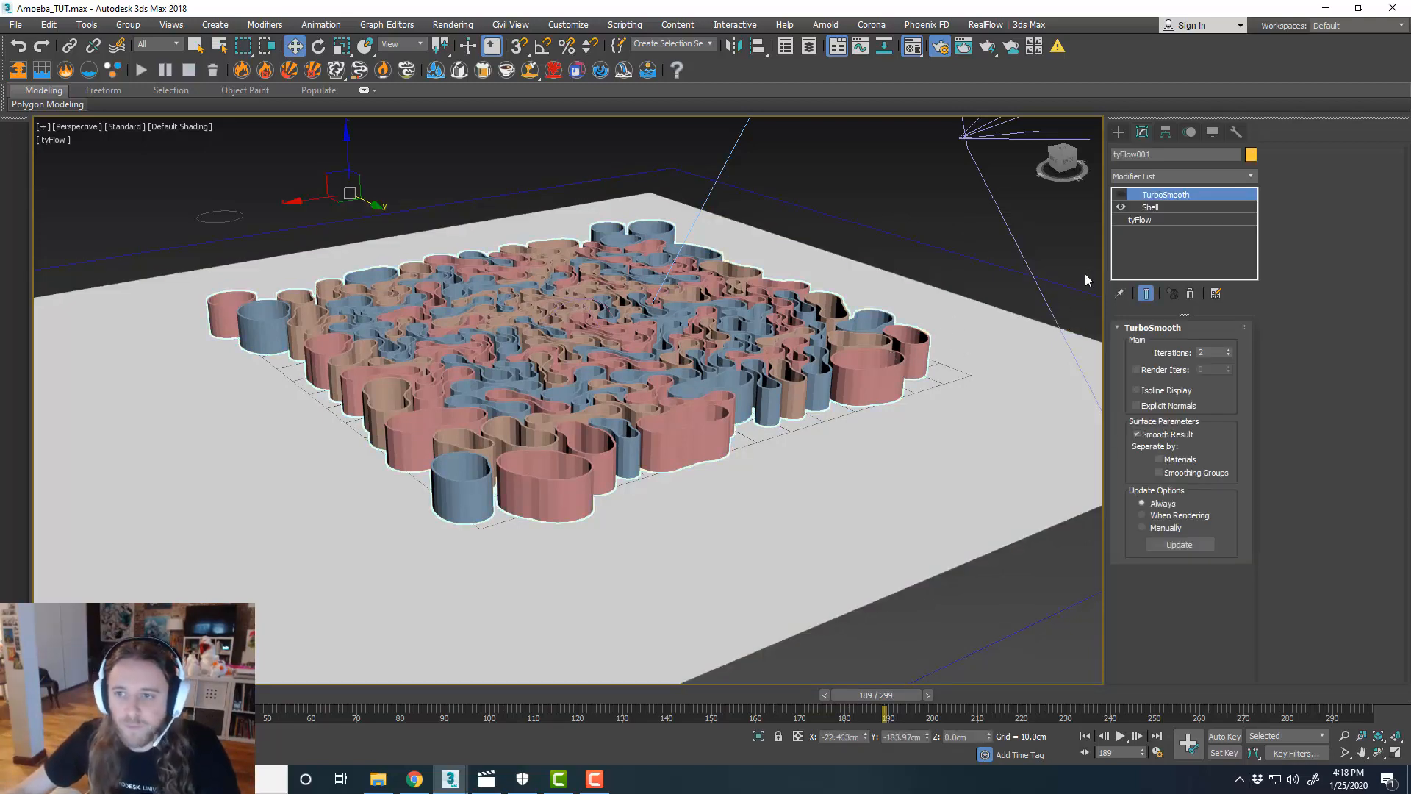
- Compare the maximized FStorm camera view with the paused FStorm RT render
click(945, 237)
key(alt+w)
key(alt+w)
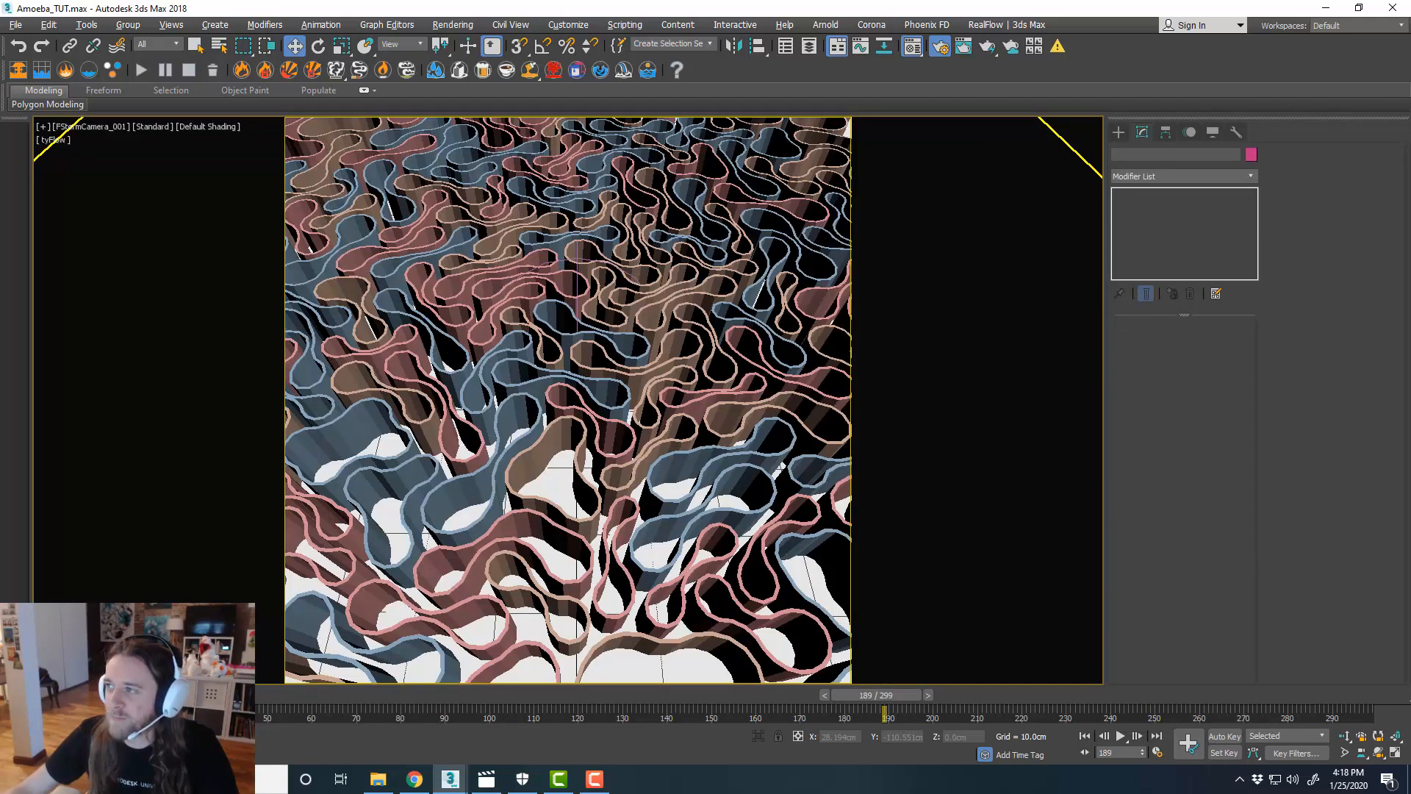
drag(1410, 62, 1177, 53)
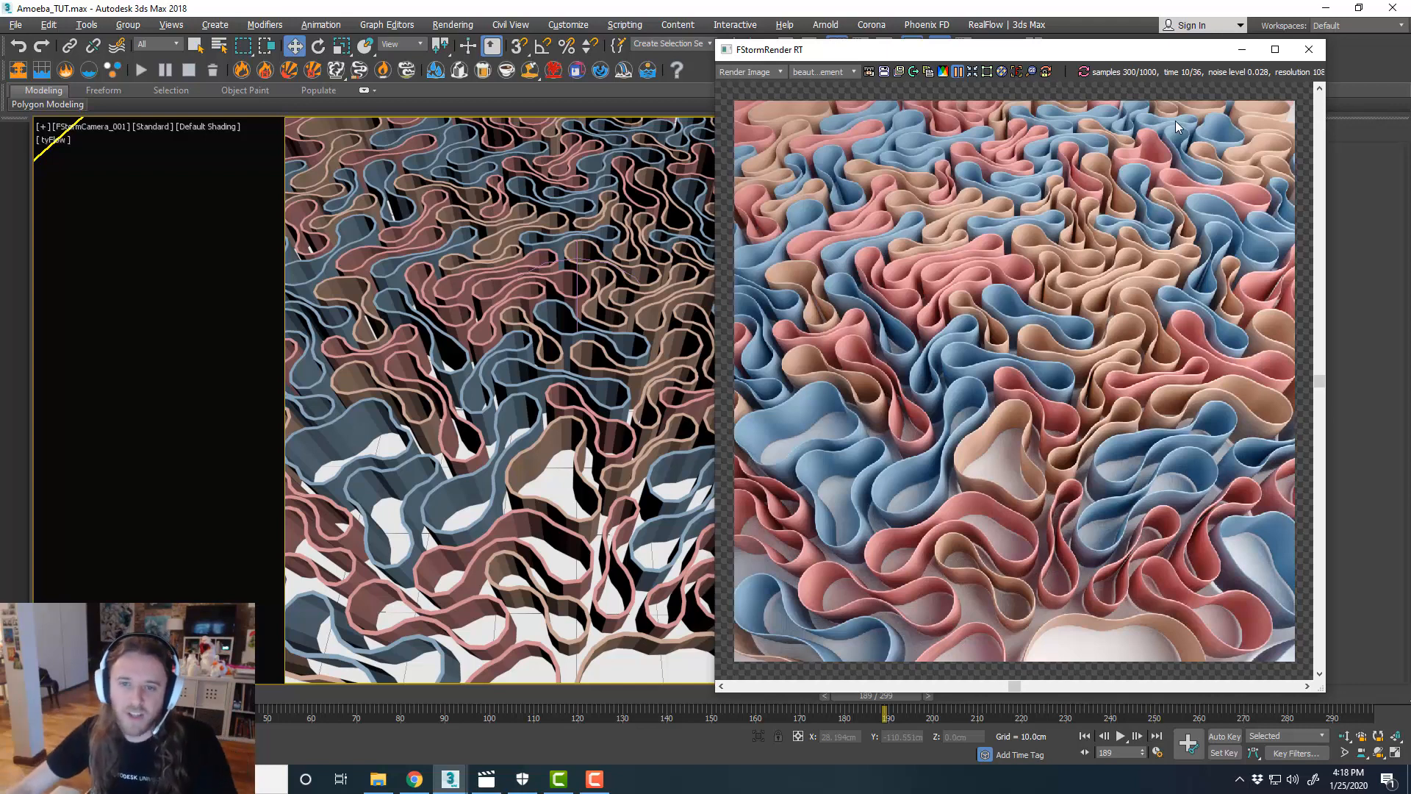
drag(982, 57, 1410, 59)
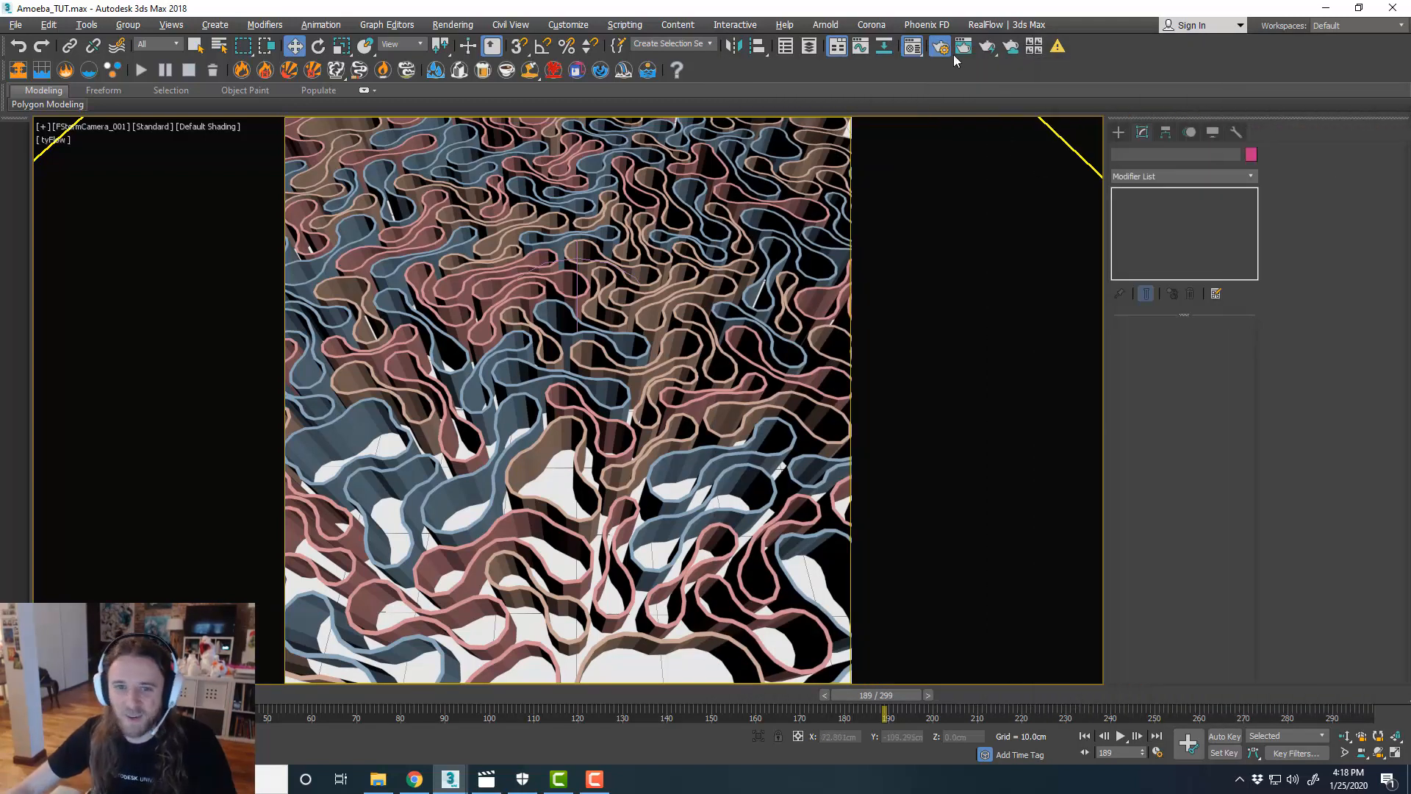
- Reopen the ribbons' tyFlow editor beside the maximized Perspective view and return the timeline to frame 0
key(alt+w)
middle_click(860, 490)
key(alt+w)
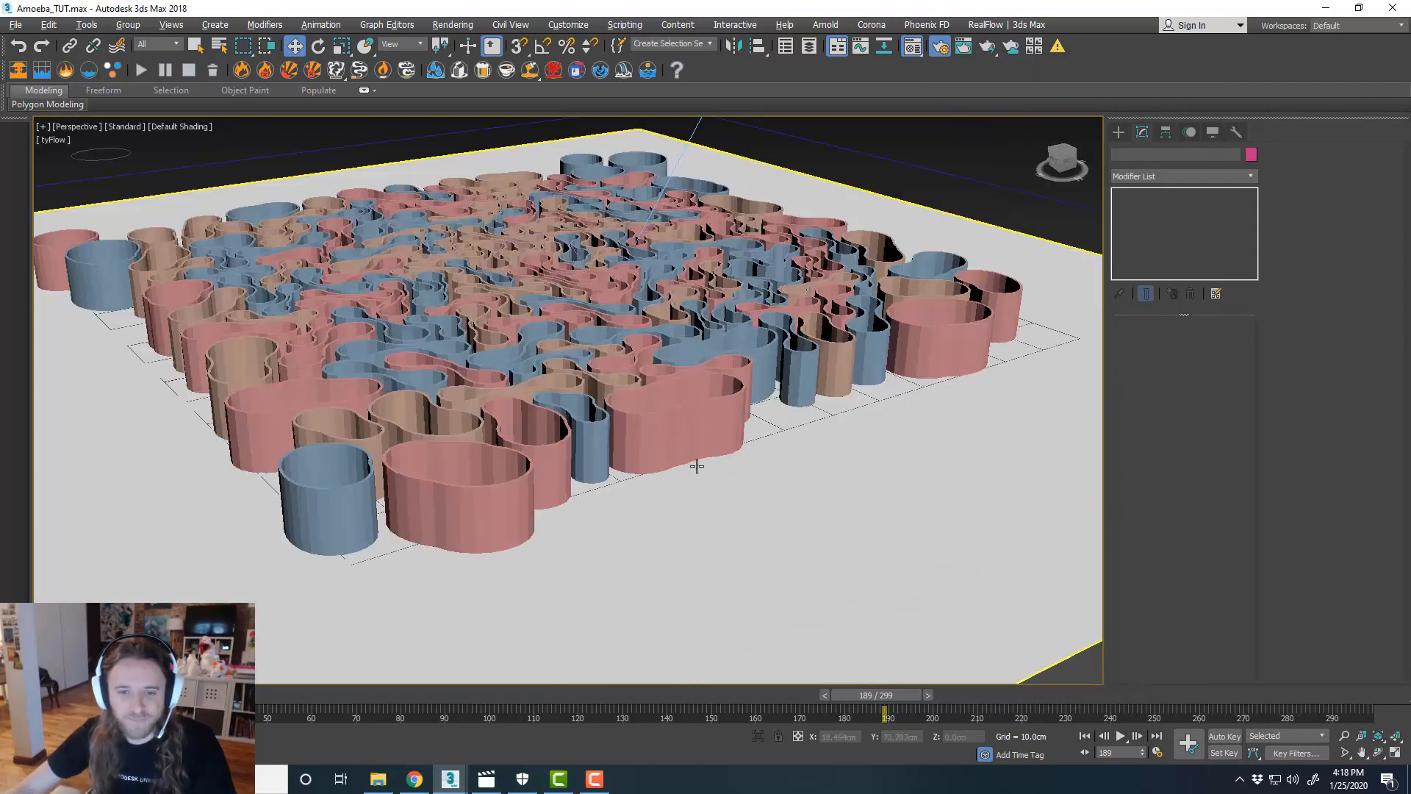
click(701, 402)
middle_drag(909, 411, 922, 414)
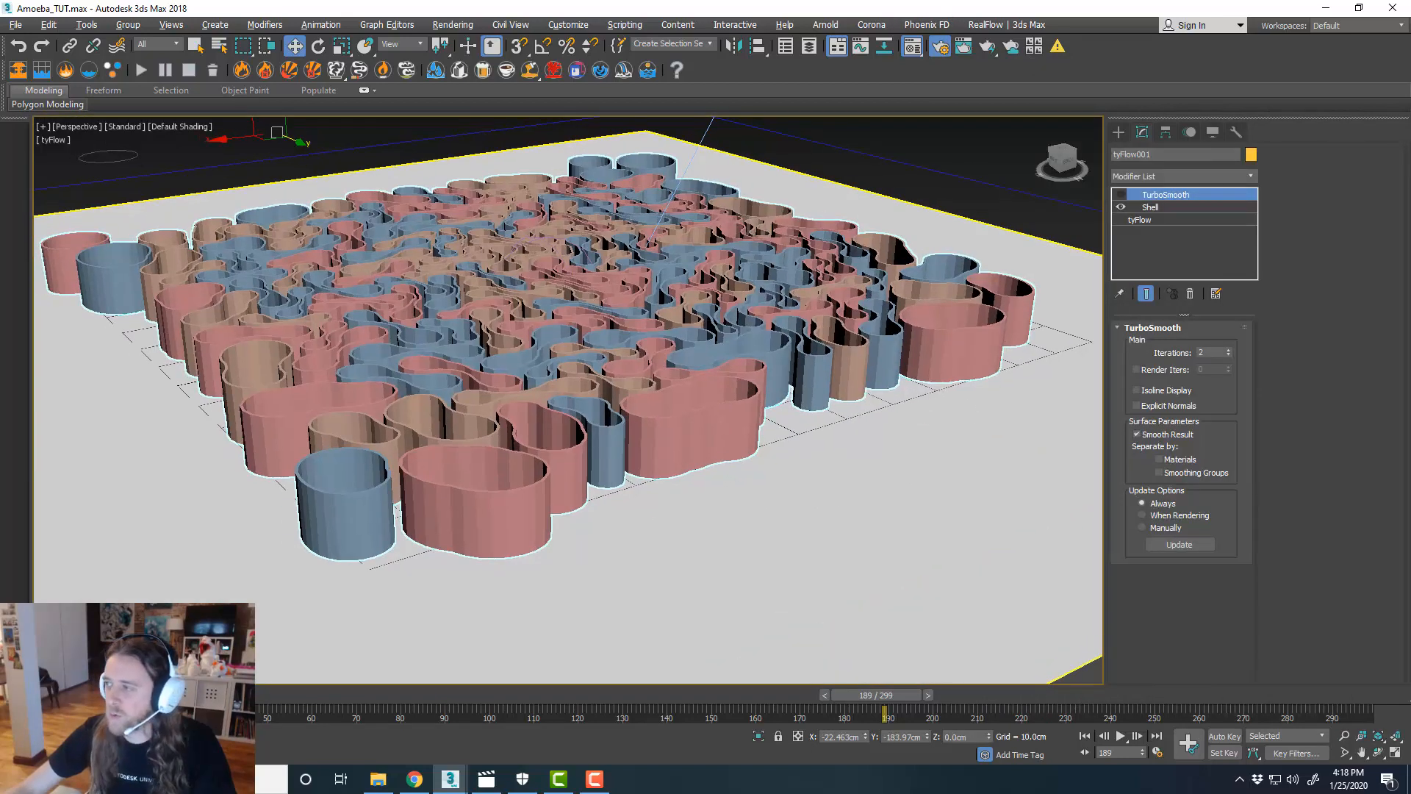
double_click(1139, 220)
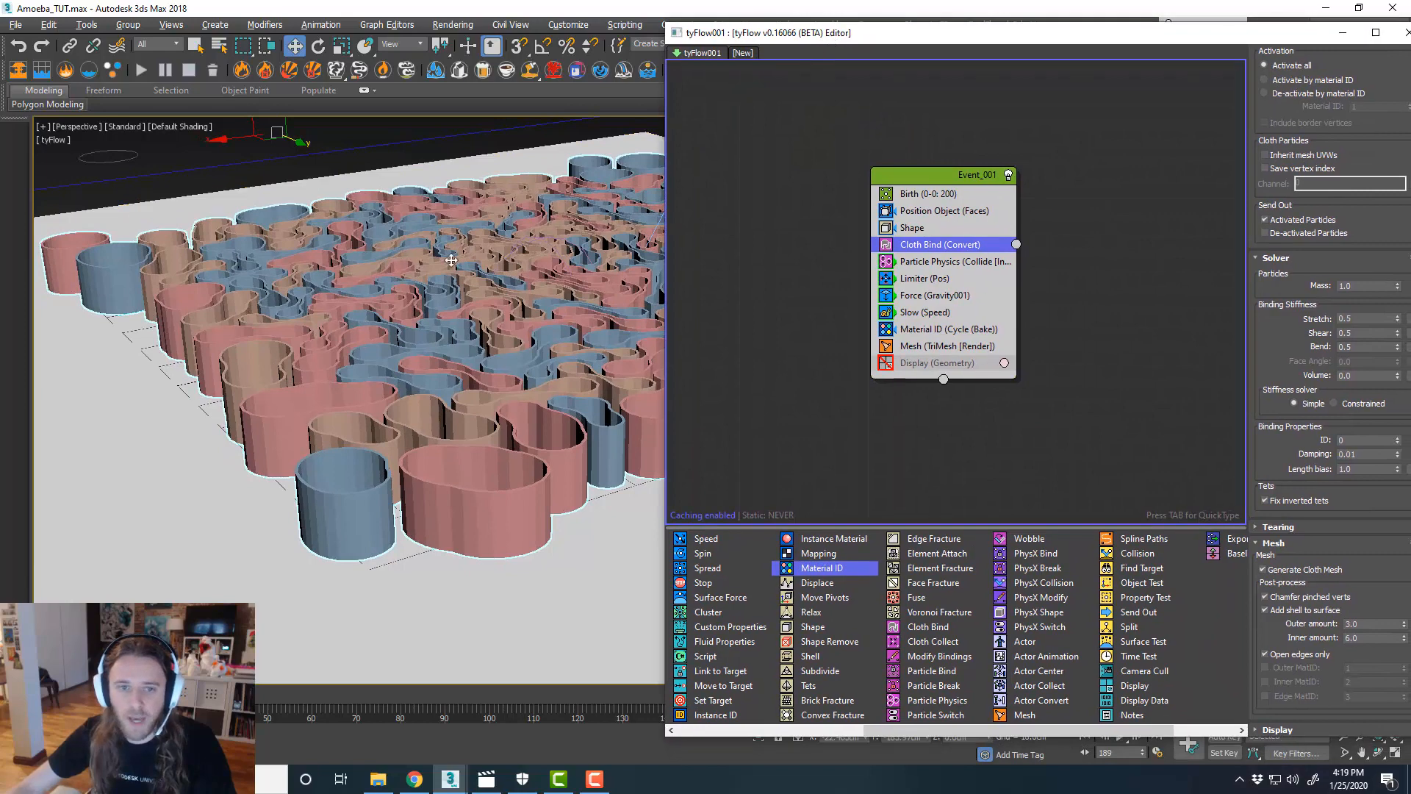
key(Home)
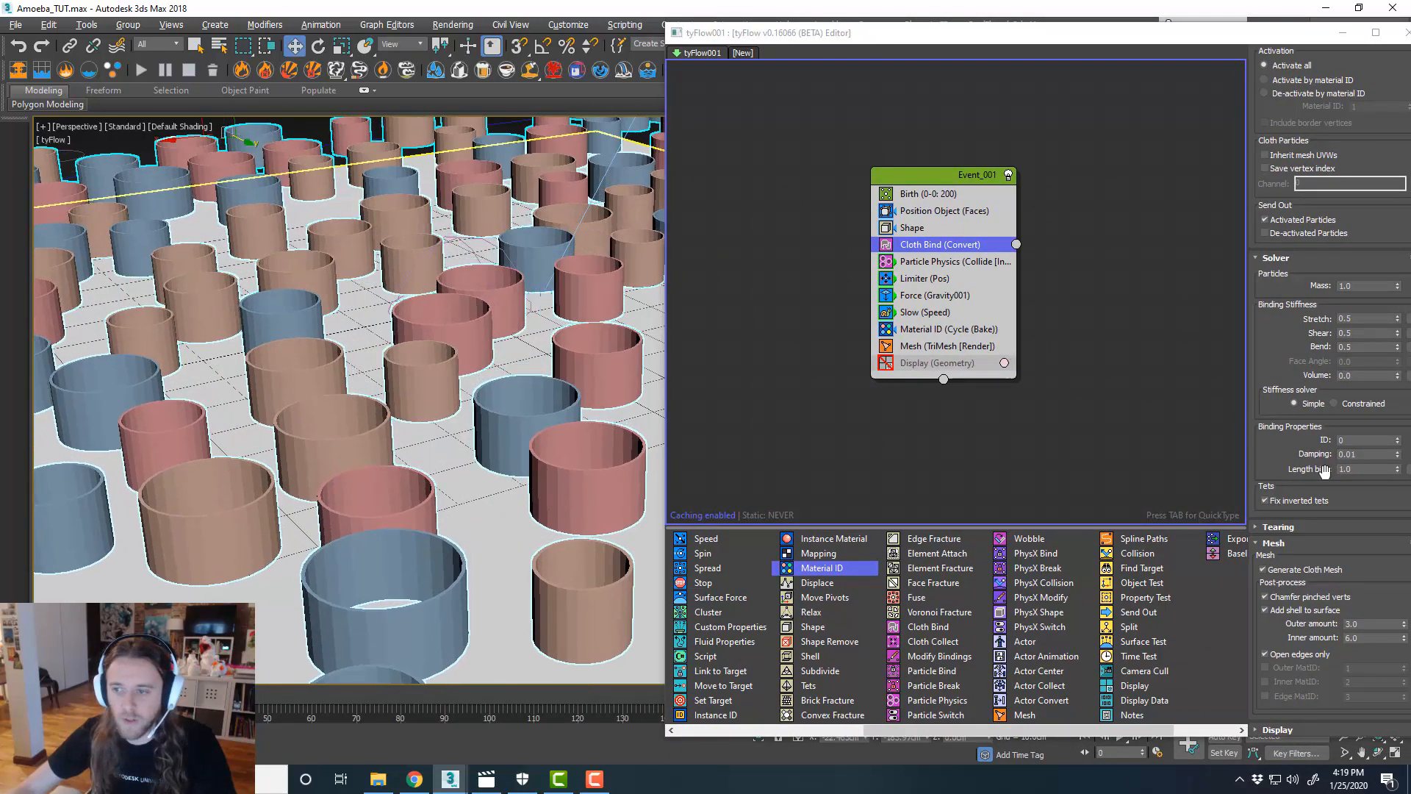
- Raise the cloth mesh shell's outer amount to 15.0 and move the tyFlow editor clear of the viewport
drag(1405, 629, 1404, 609)
drag(1400, 594, 1392, 547)
scroll(536, 401, down, 10)
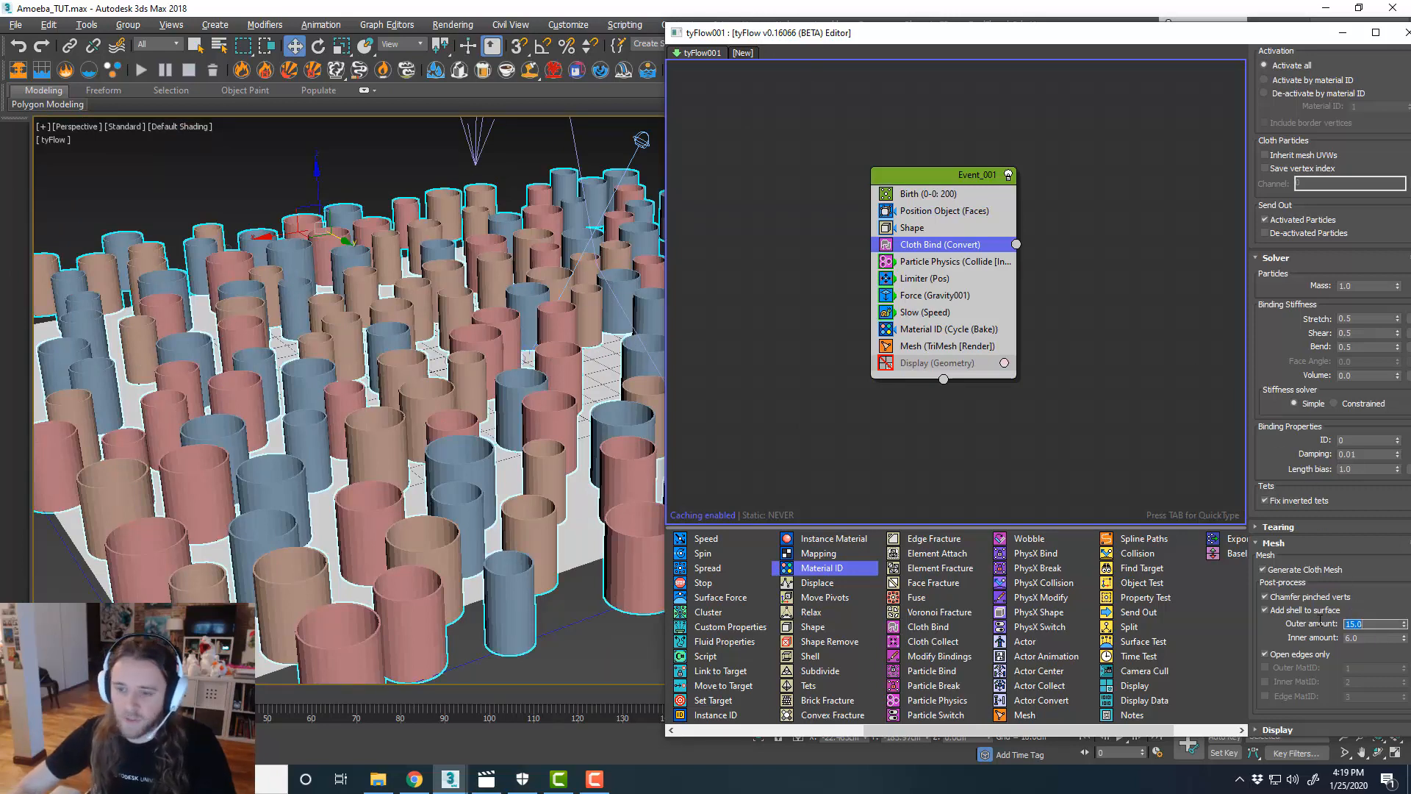
drag(1021, 42, 1410, 66)
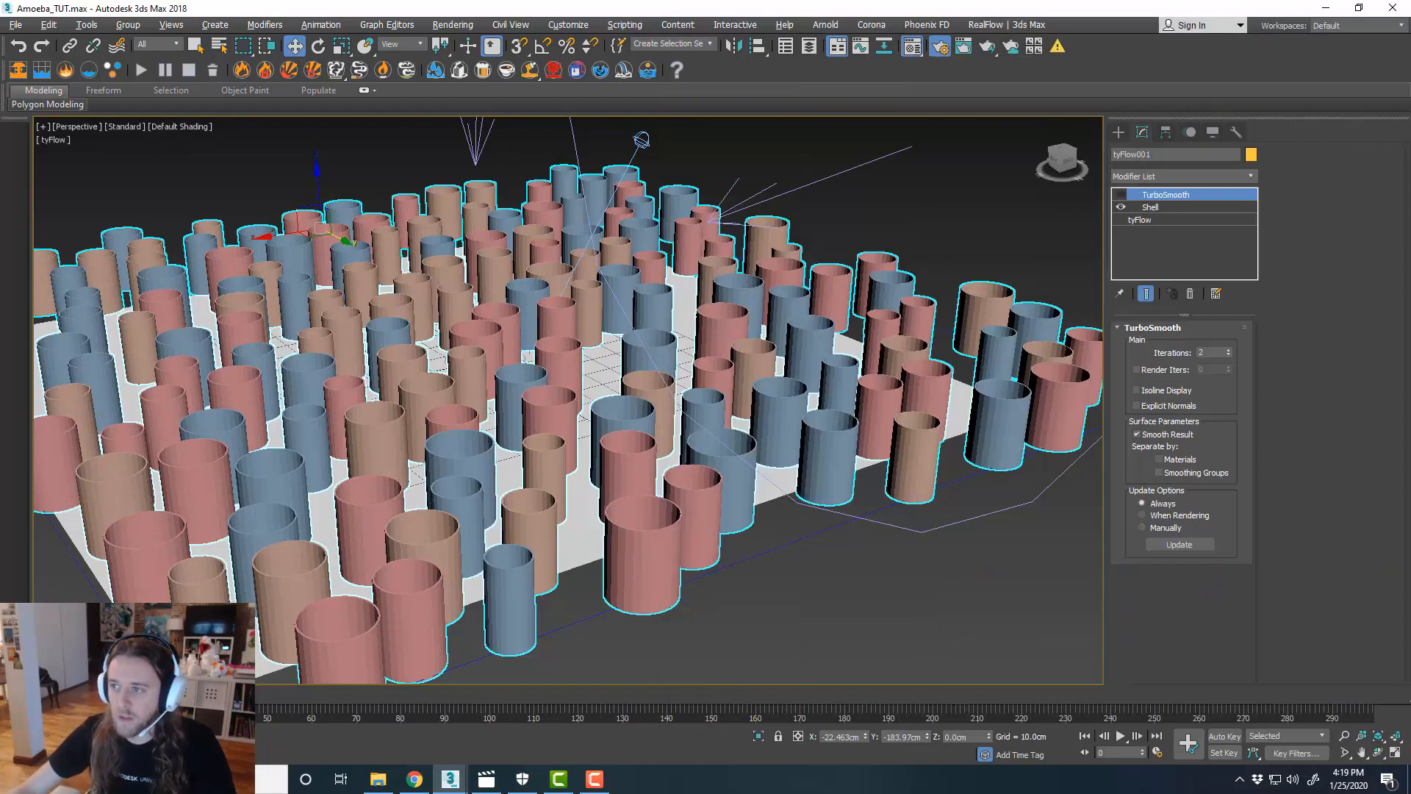
- Draw a plane around all the ribbons in the maximized Top view, about 392 cm long and 387 cm wide
scroll(852, 363, down, 5)
alt+middle_drag(861, 407, 985, 490)
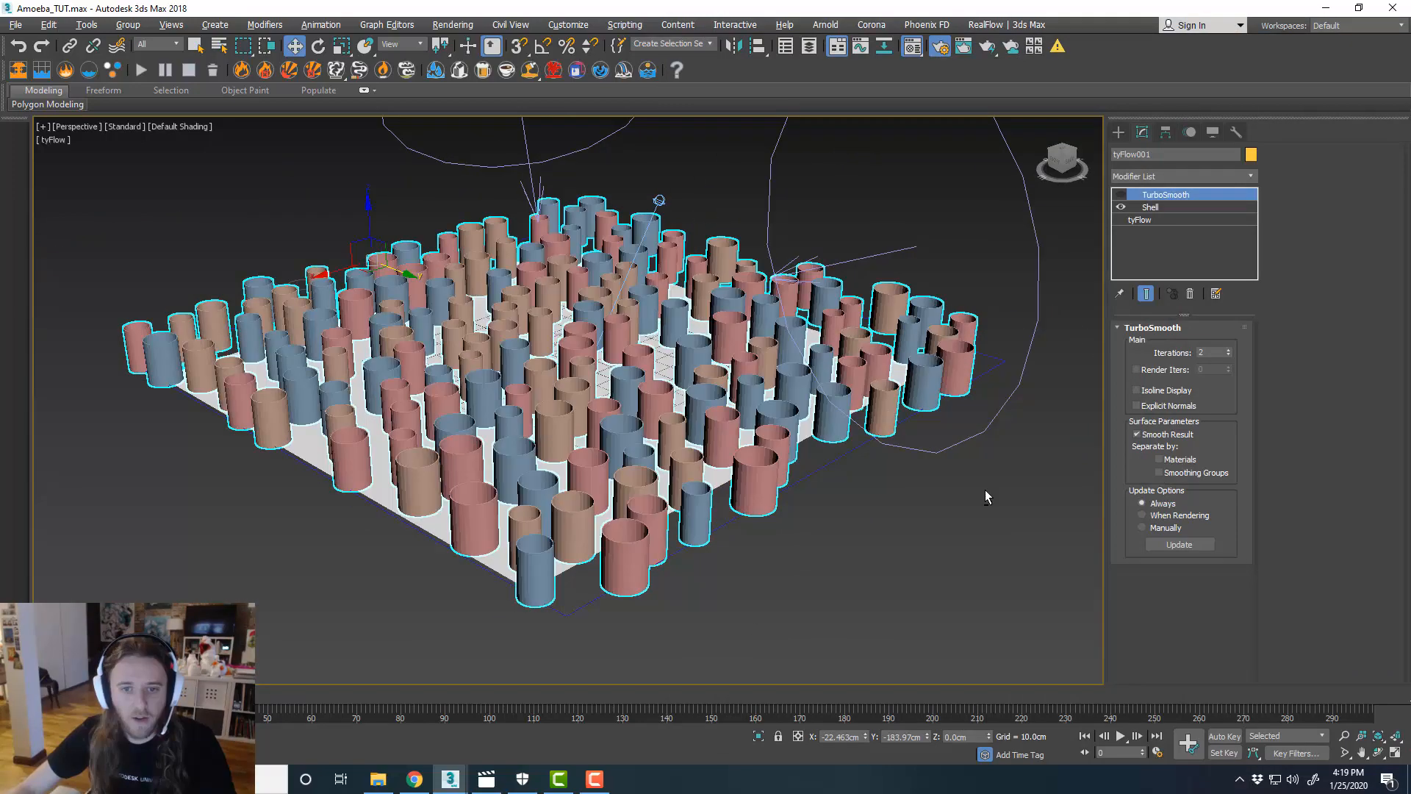
click(1004, 512)
key(alt+w)
key(alt+w)
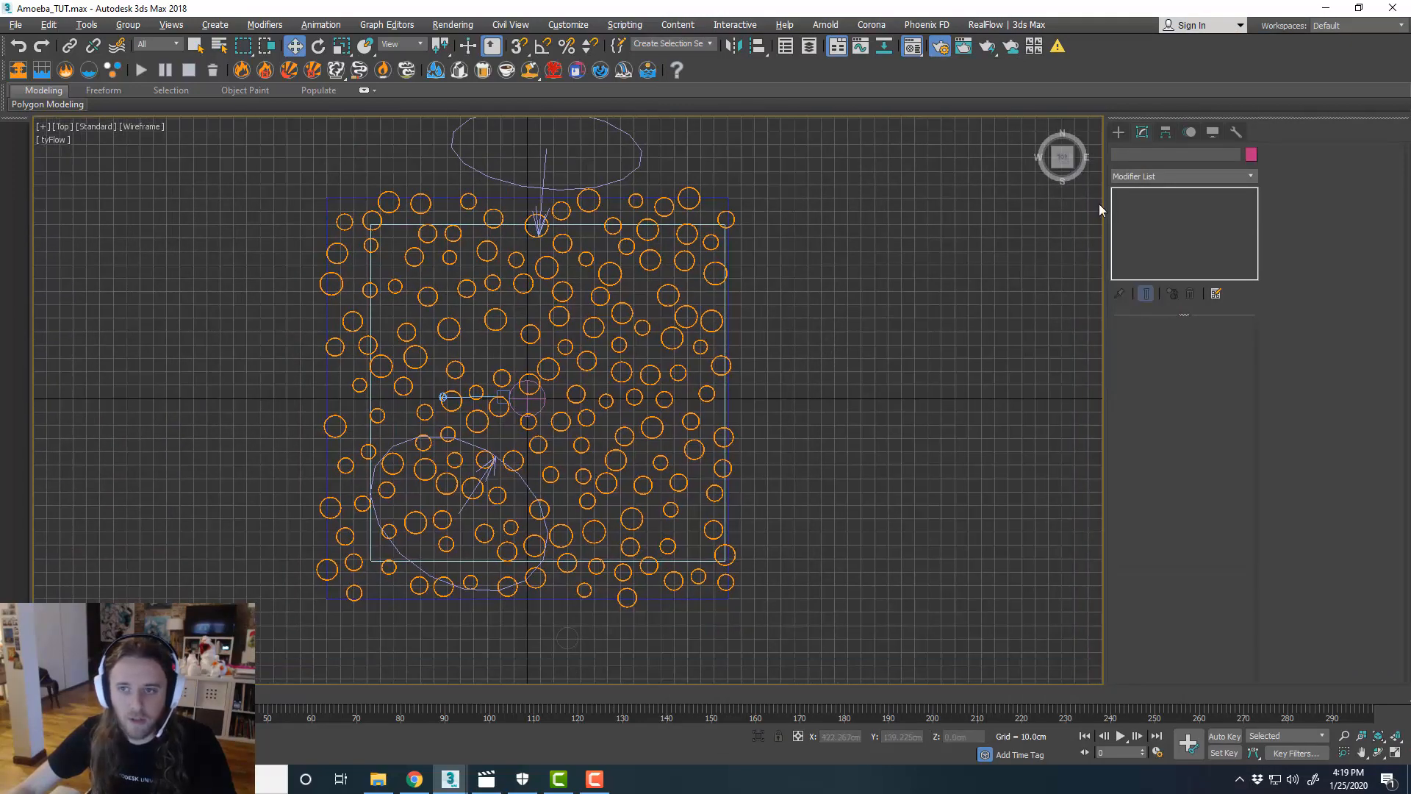
click(1118, 132)
click(1118, 152)
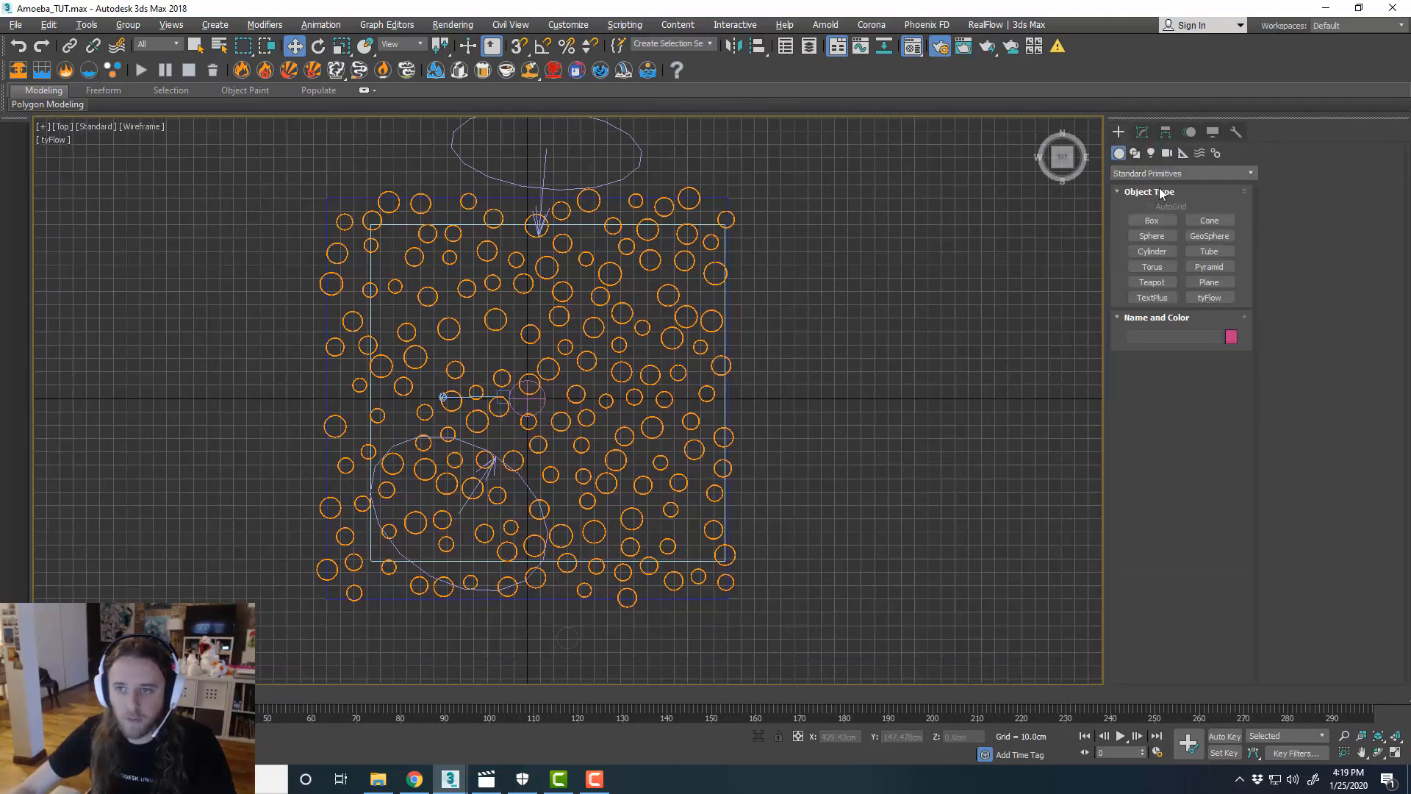
click(1209, 283)
scroll(667, 263, down, 3)
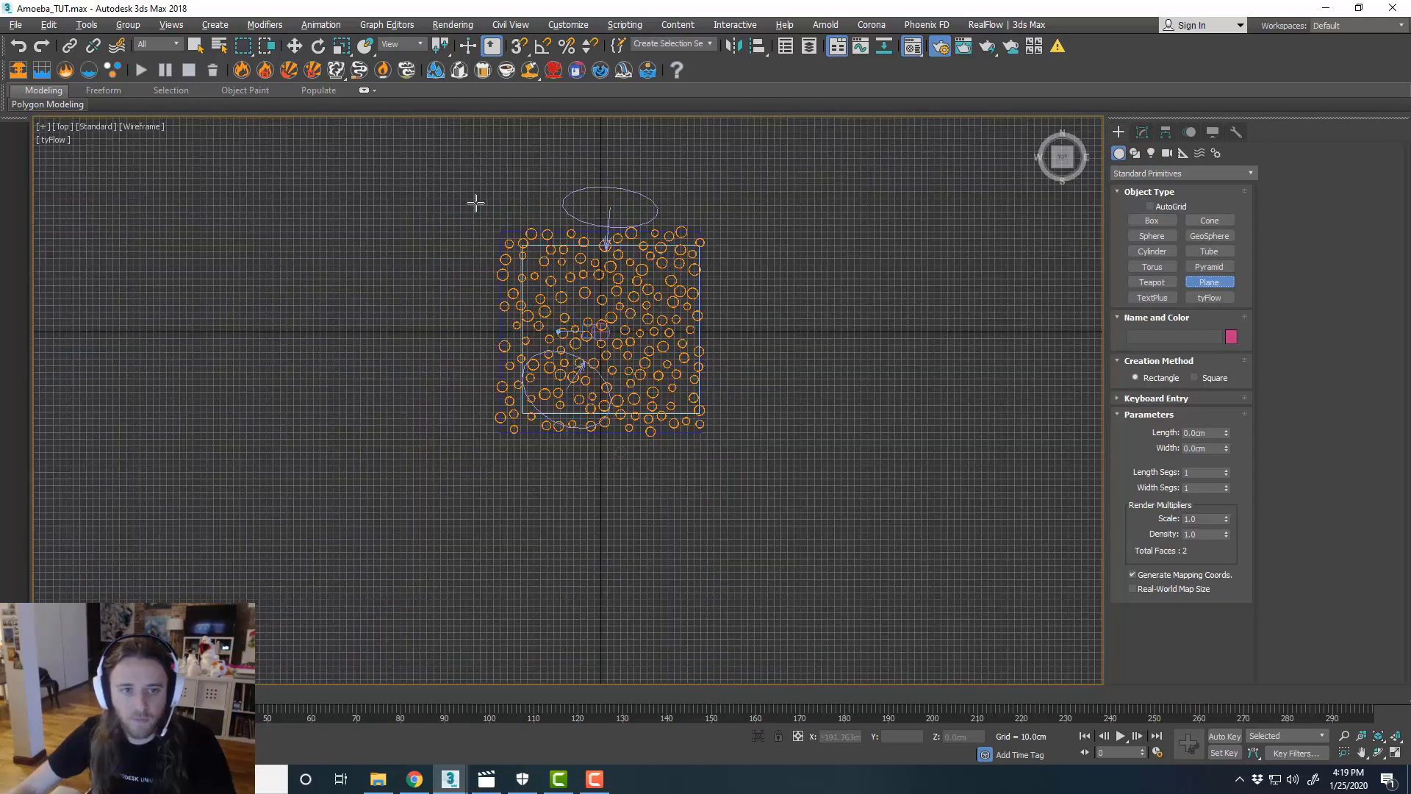
drag(479, 203, 739, 464)
scroll(653, 349, up, 2)
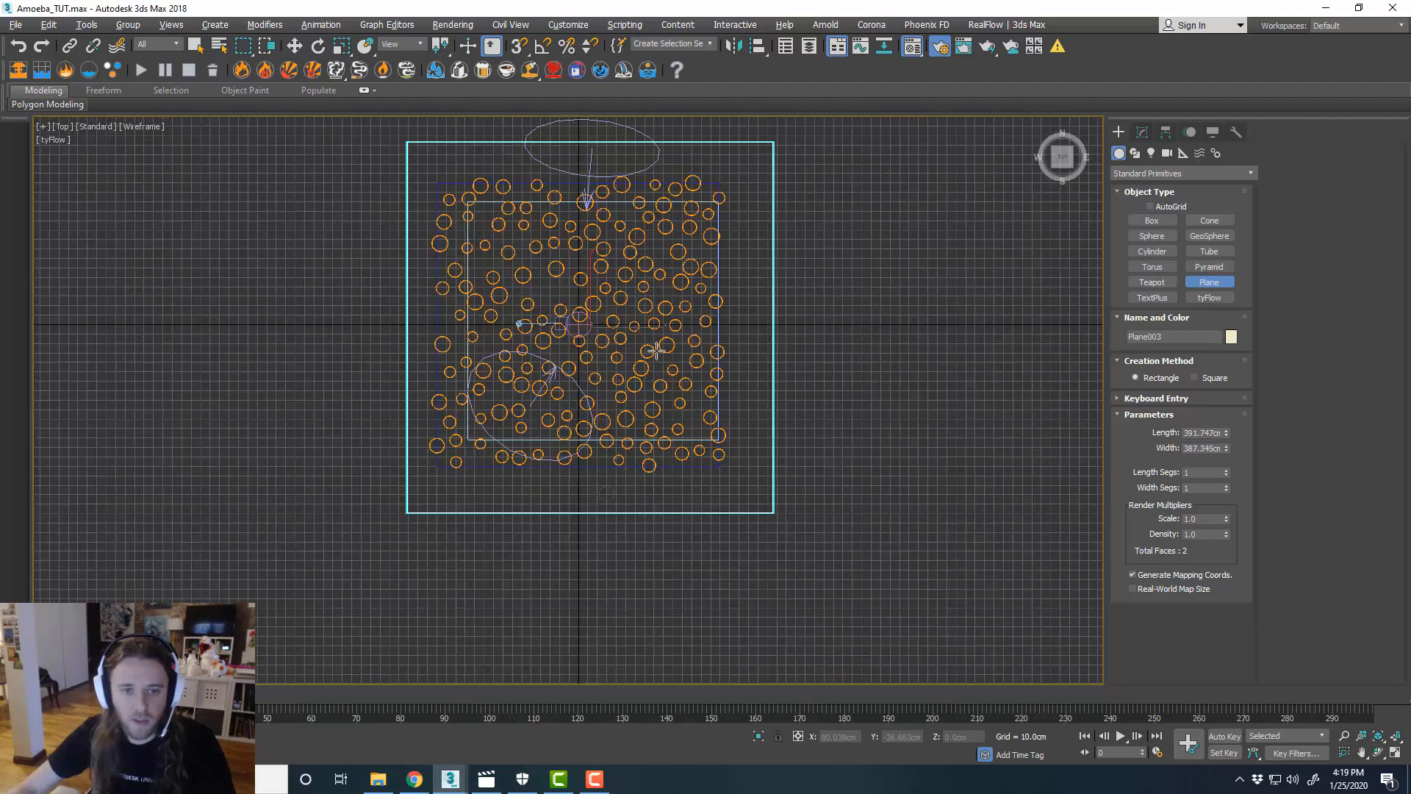
- Centre the new plane on the origin by zeroing its X and Y positions
key(w)
right_click(865, 738)
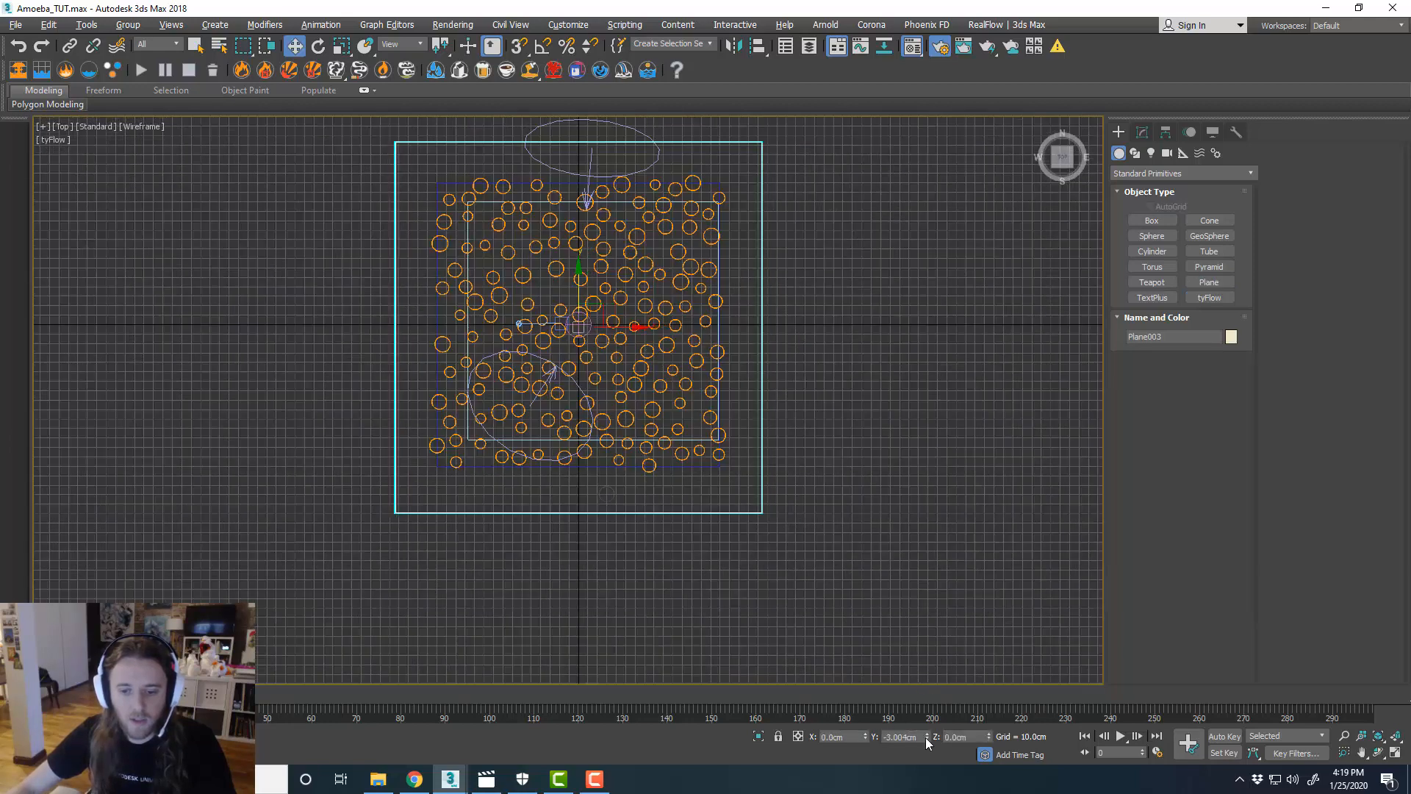
right_click(929, 738)
- Make the new plane non-renderable in its object properties
right_click(754, 384)
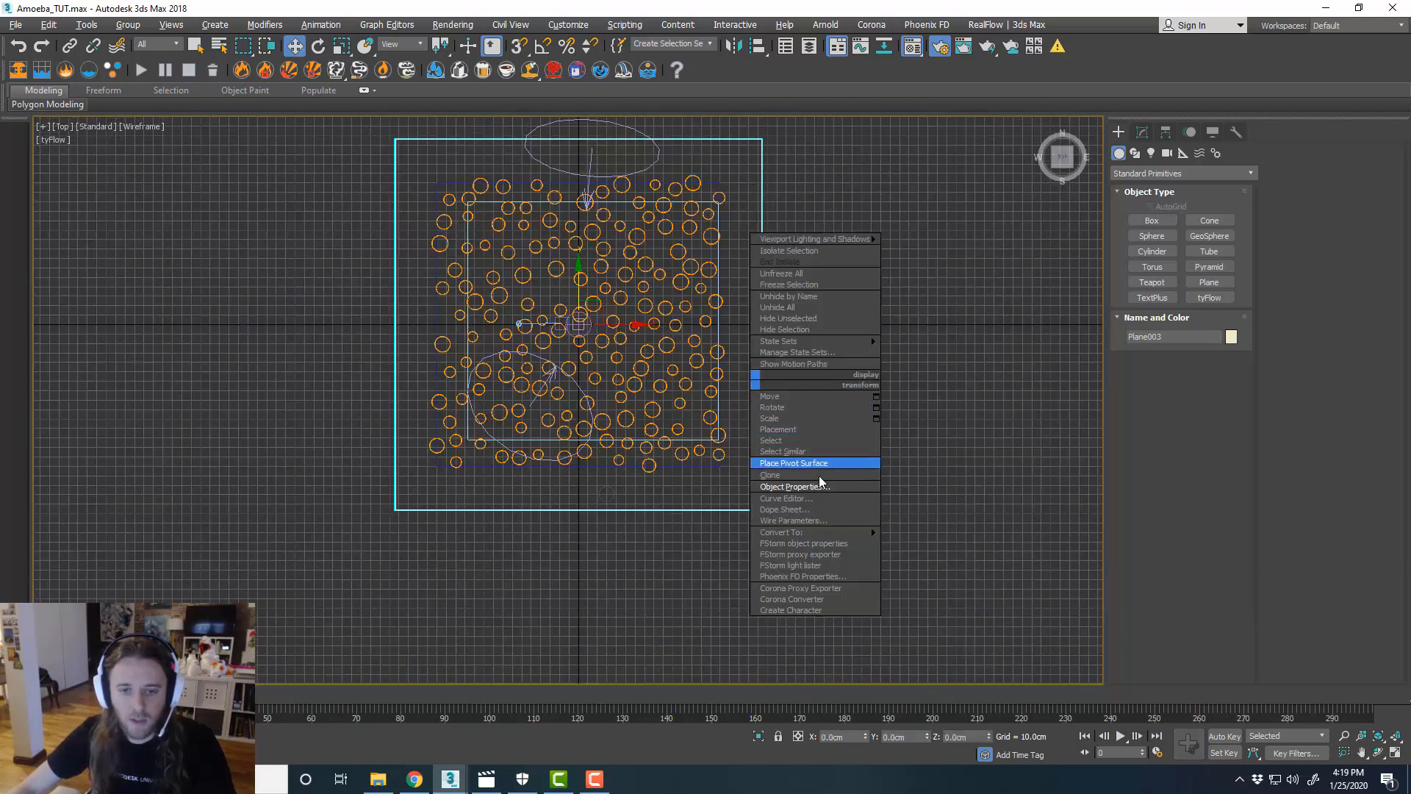
click(822, 486)
click(740, 363)
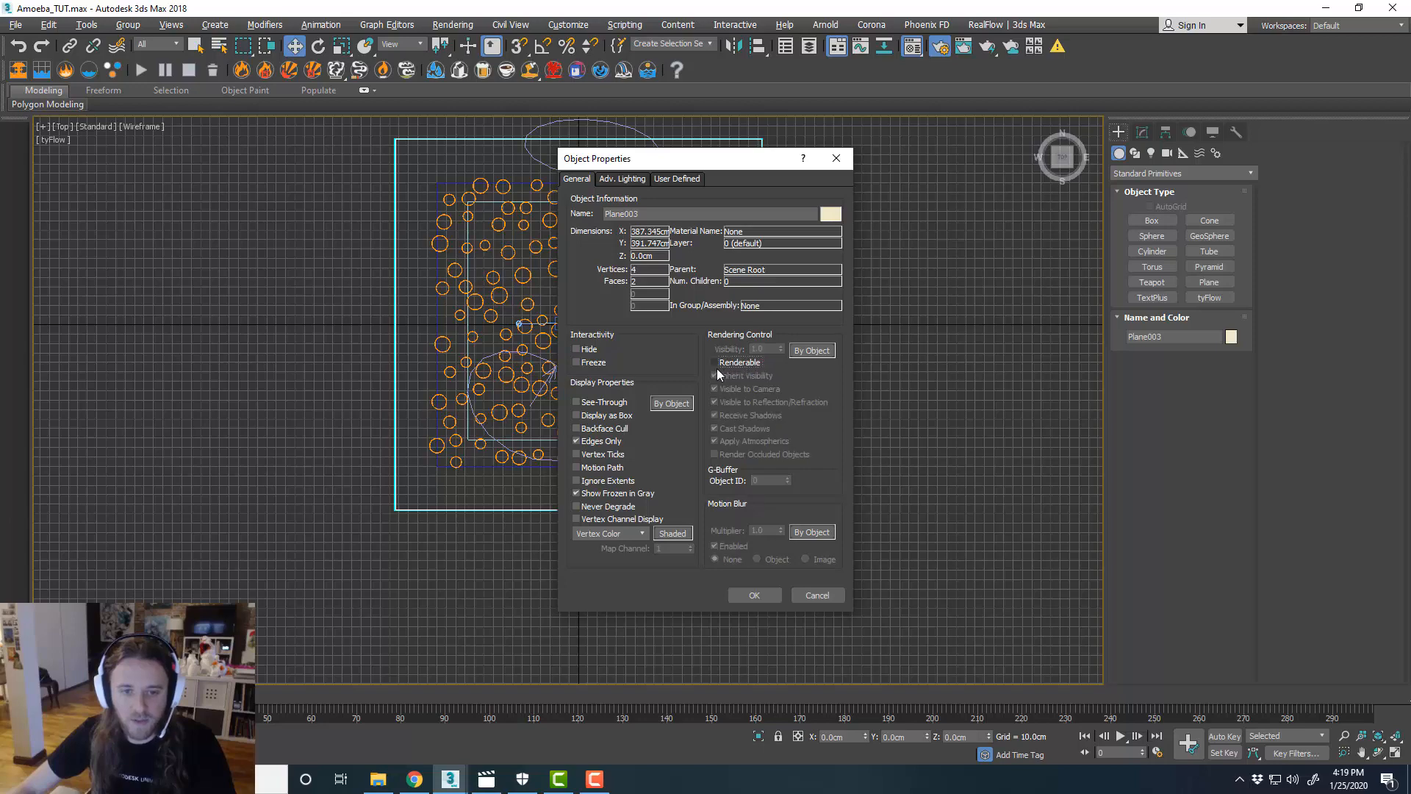
click(762, 597)
- Raise the plane through the ribbons in the maximized Perspective view to a Z height of about 14.6 cm
scroll(703, 418, up, 2)
middle_drag(782, 402, 788, 451)
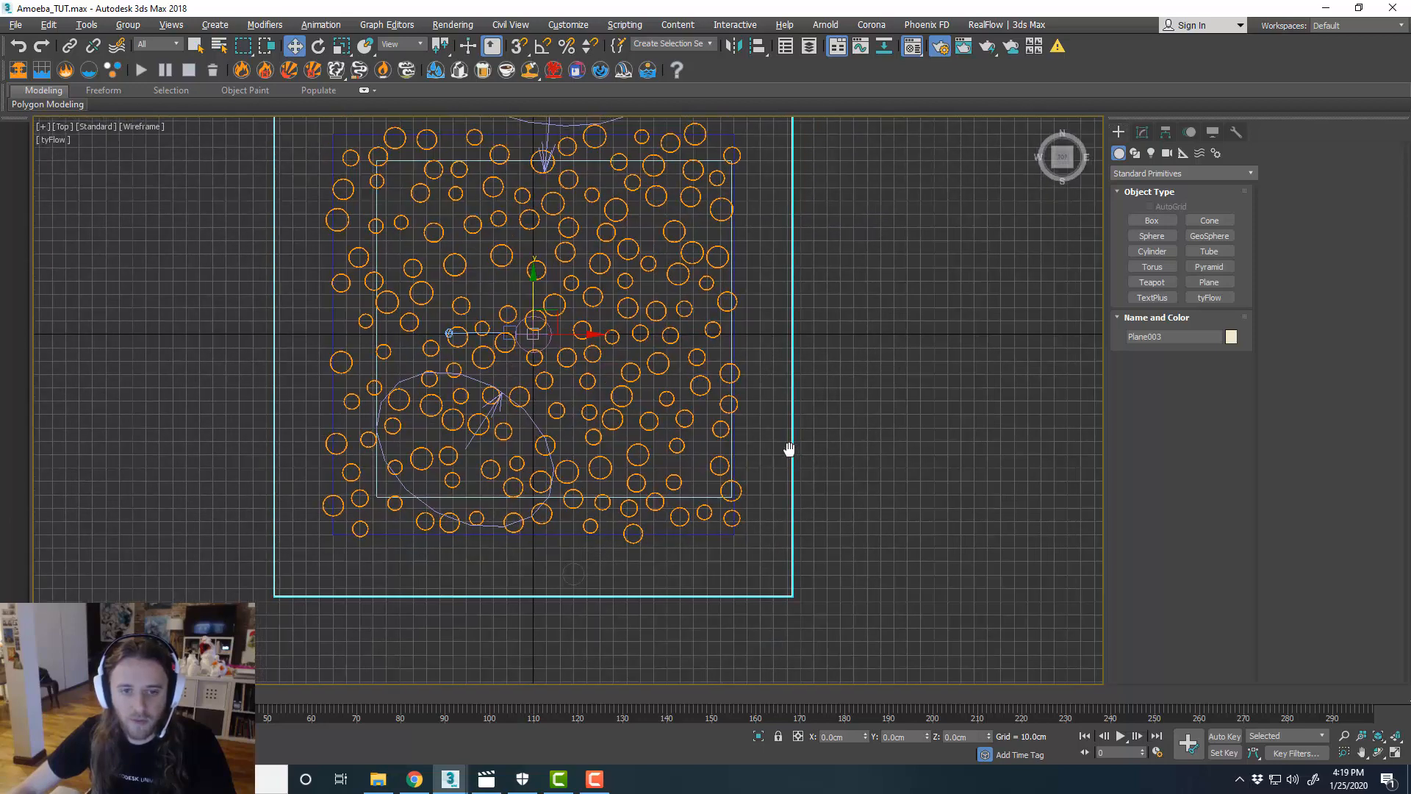
key(alt+w)
right_click(882, 494)
key(alt+w)
alt+middle_drag(883, 494, 861, 483)
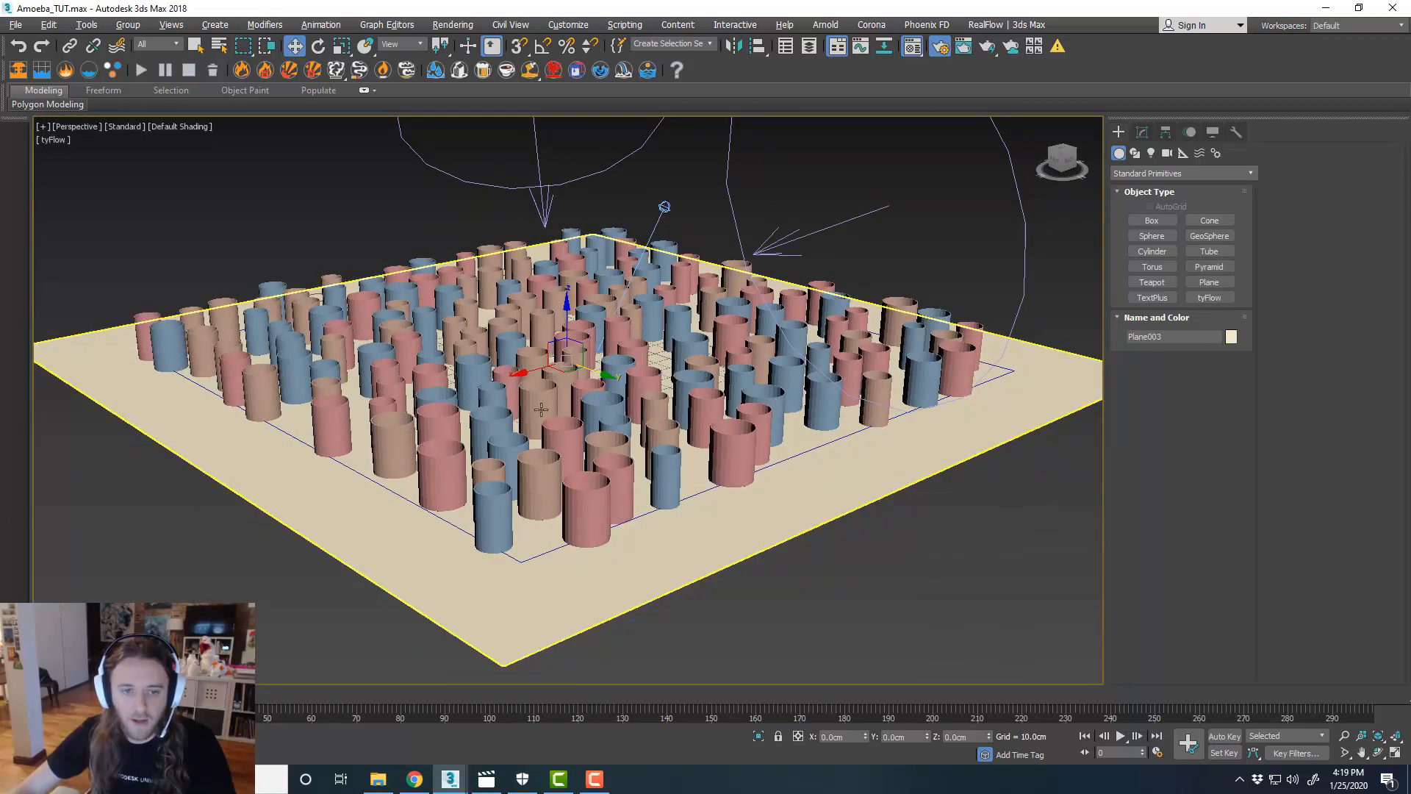
drag(566, 323, 566, 287)
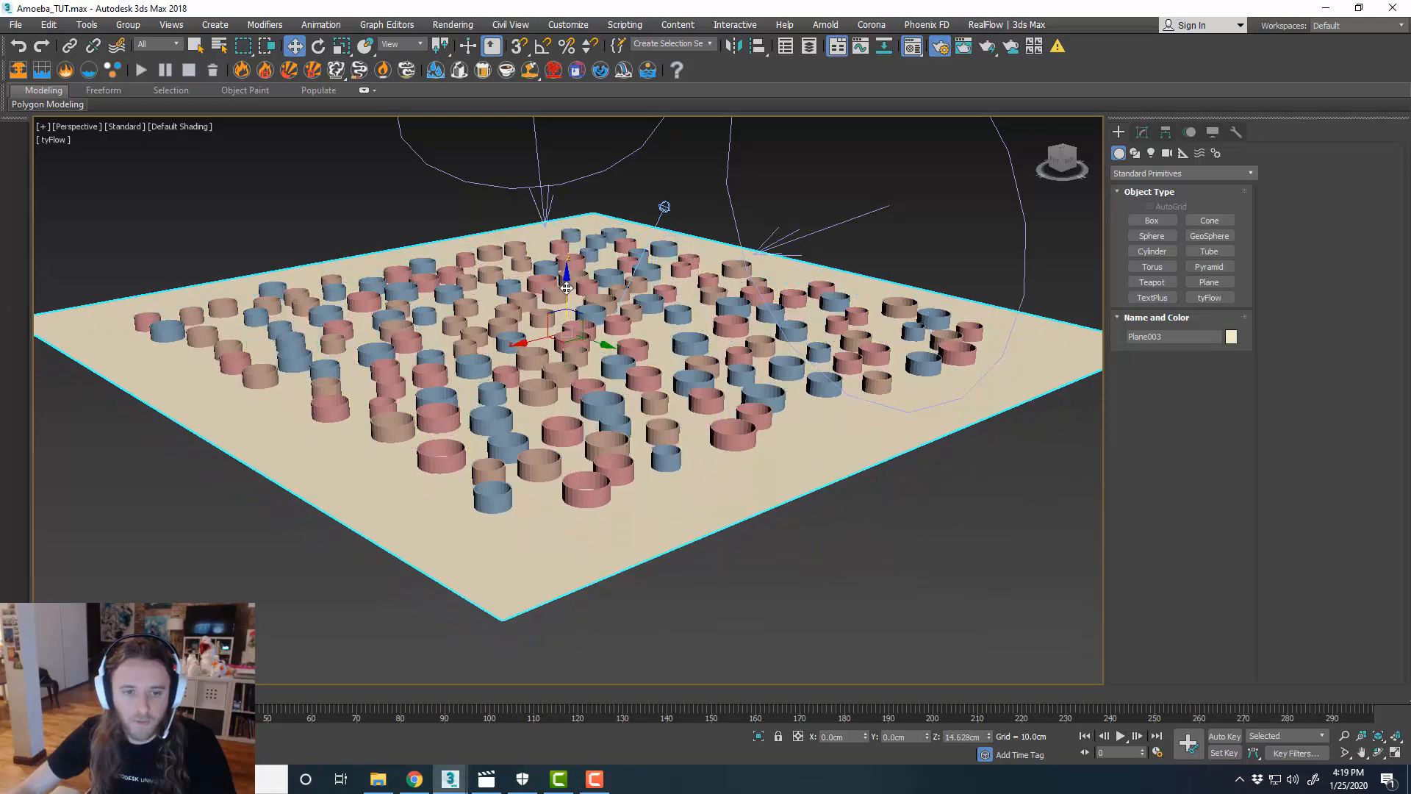
- Lower the plane slightly in the maximized Left view to a Z height of about 11.3 cm
key(alt+w)
right_click(427, 520)
key(alt+w)
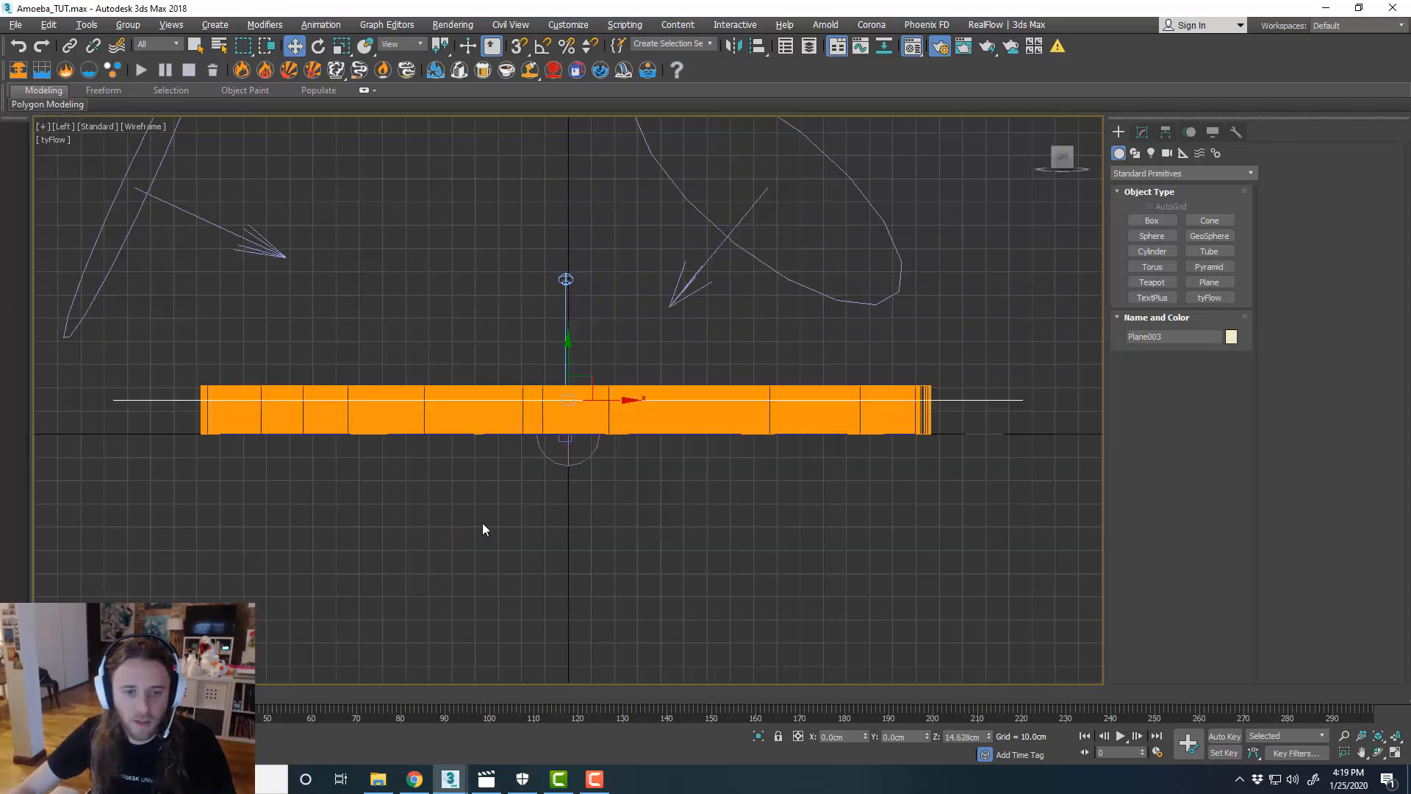
scroll(541, 399, up, 3)
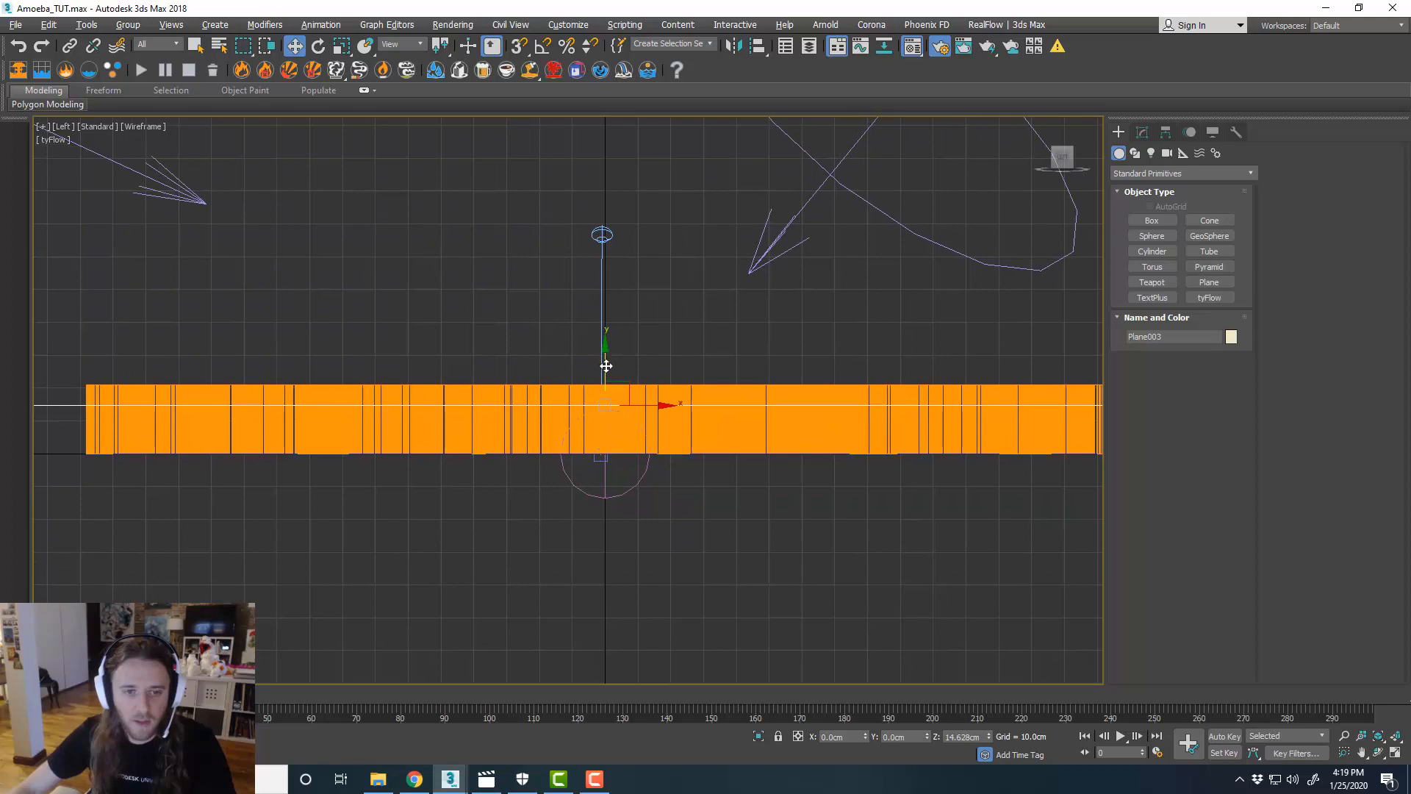
drag(606, 365, 614, 374)
- Show edged faces in the maximized Perspective view and bring up the new plane's parameters
key(alt+w)
key(alt+w)
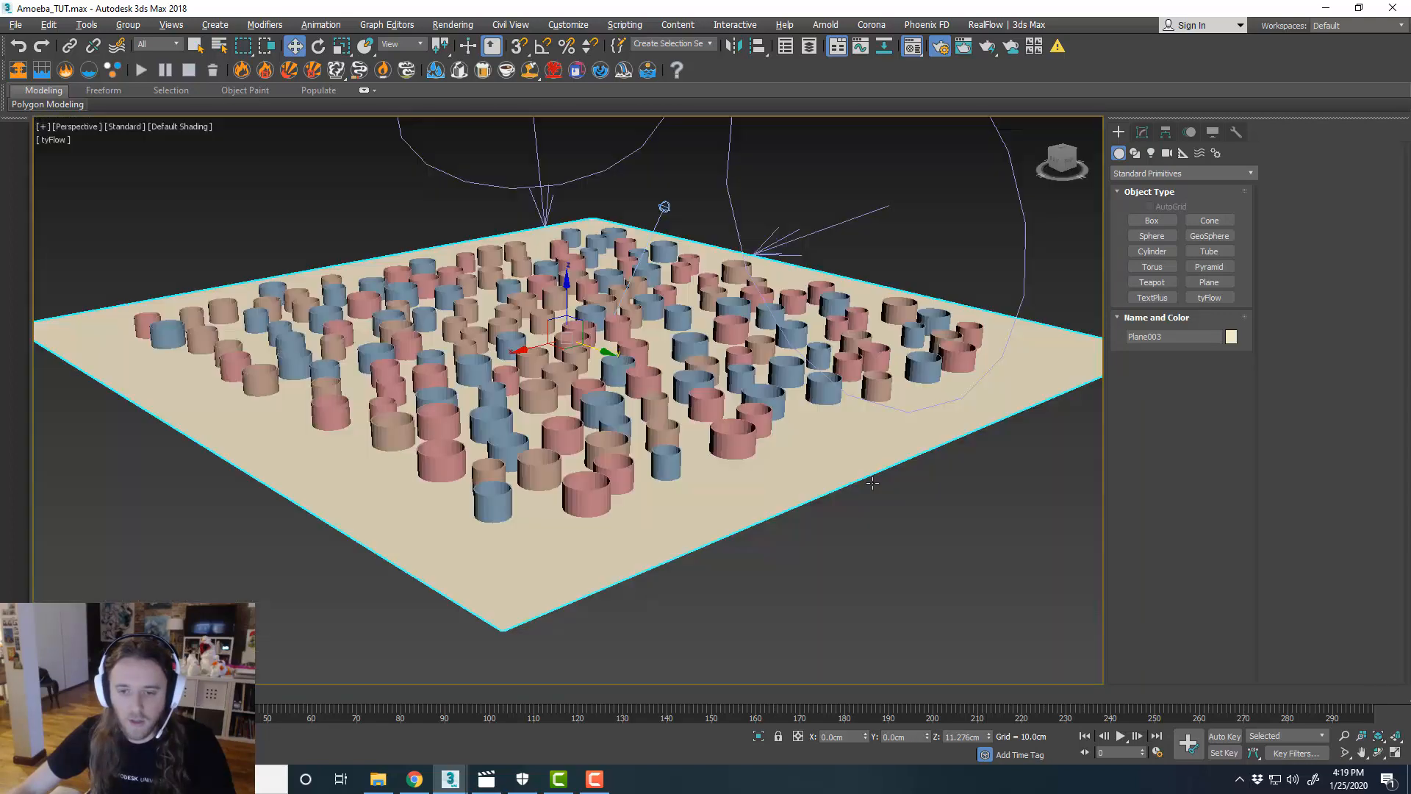
click(1141, 132)
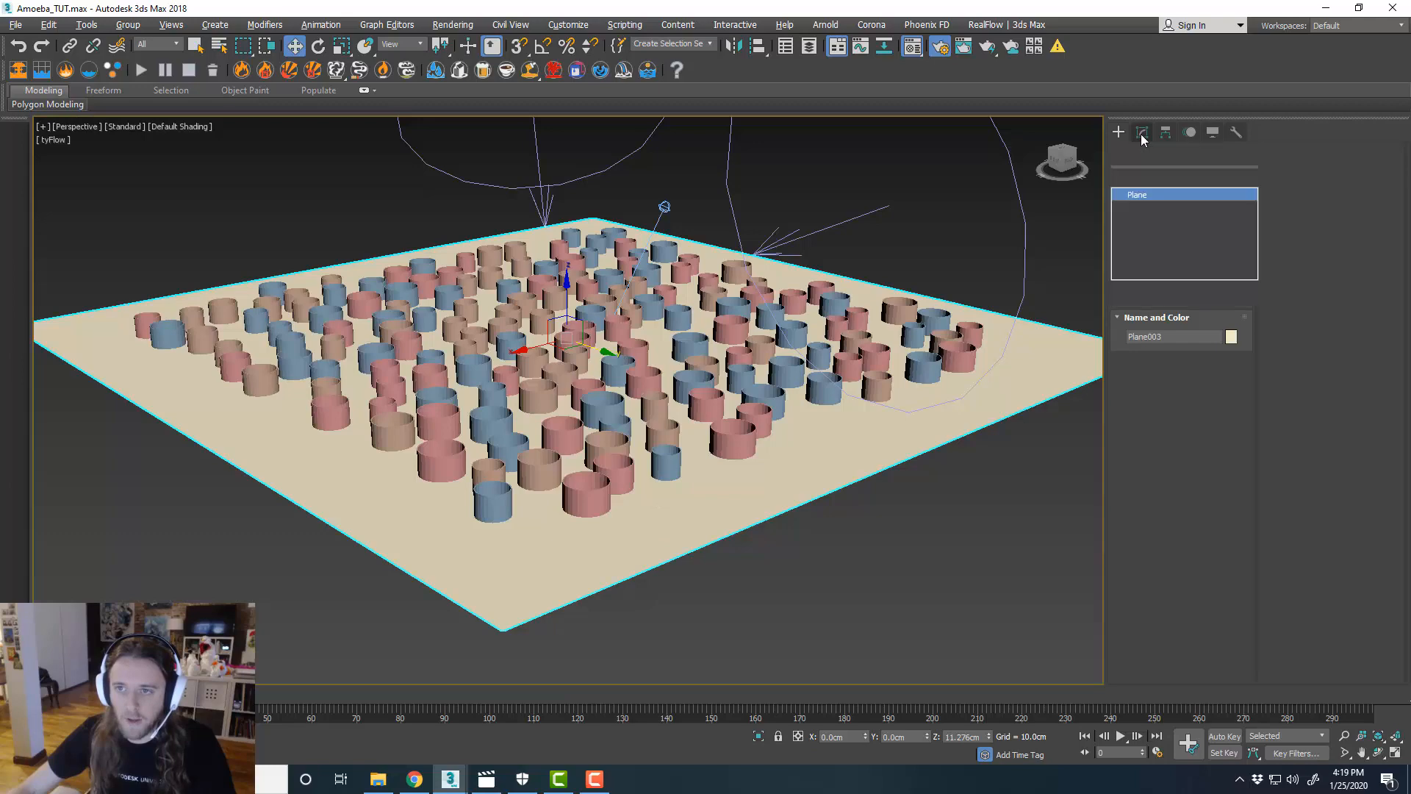
click(173, 128)
click(236, 290)
alt+middle_drag(764, 390, 786, 392)
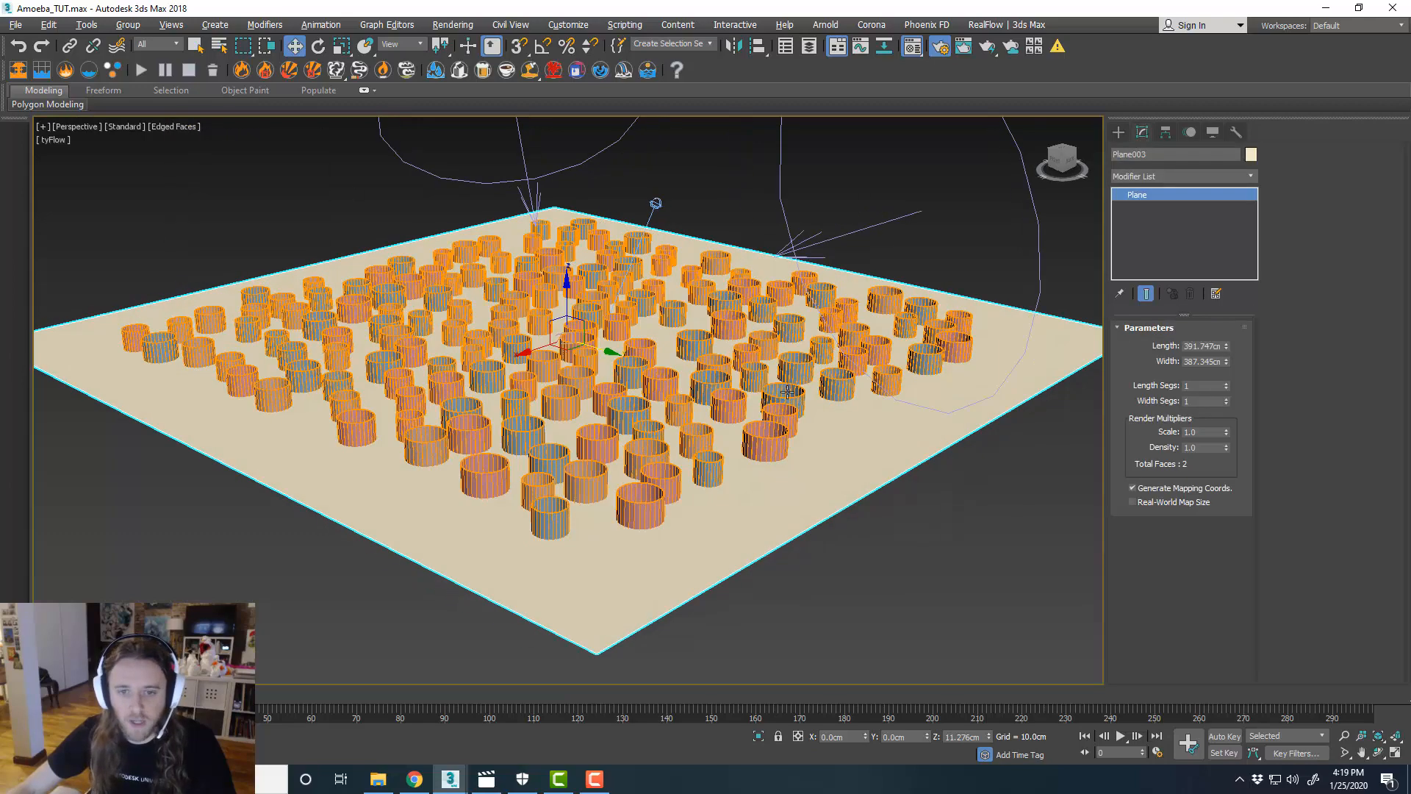
scroll(913, 447, up, 3)
scroll(915, 447, down, 3)
mouse_move(916, 446)
alt+middle_down()
mouse_move(939, 444)
mouse_move(927, 439)
alt+middle_up()
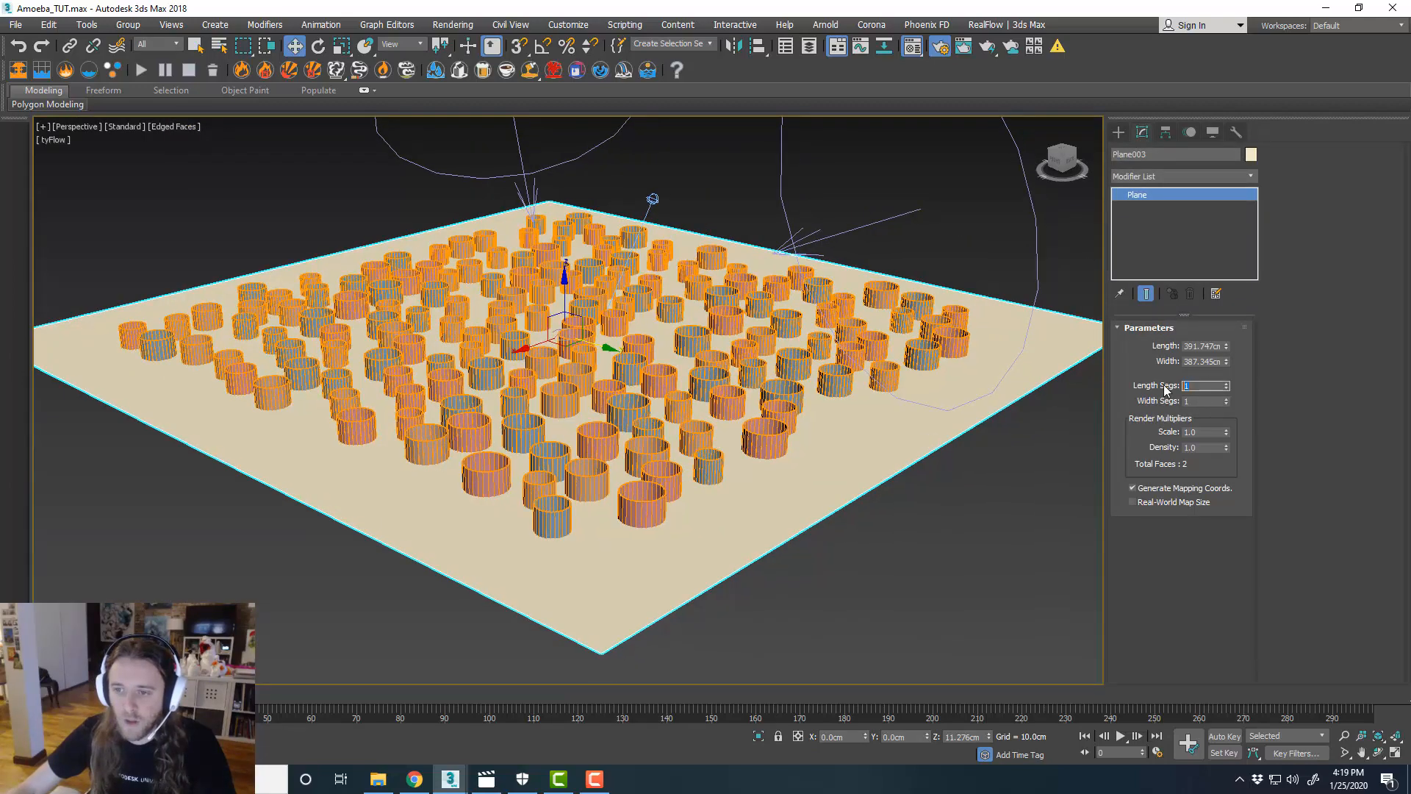
- Set the plane's length and width segments to 50 each
text(50)
key(Tab)
text(50)
key(Tab)
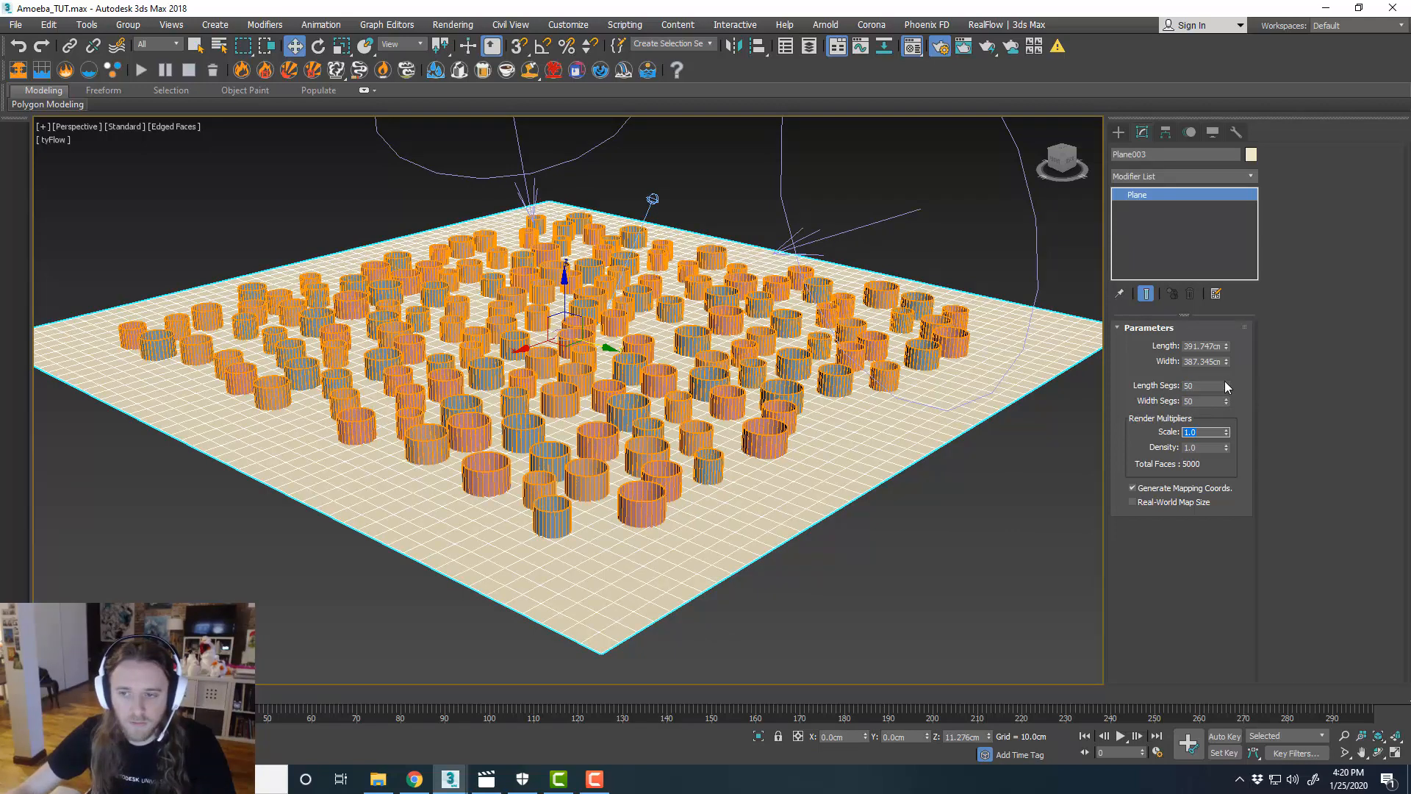
- Increase the plane's length and width segments to 80 each
text(80)
key(Tab)
text(80)
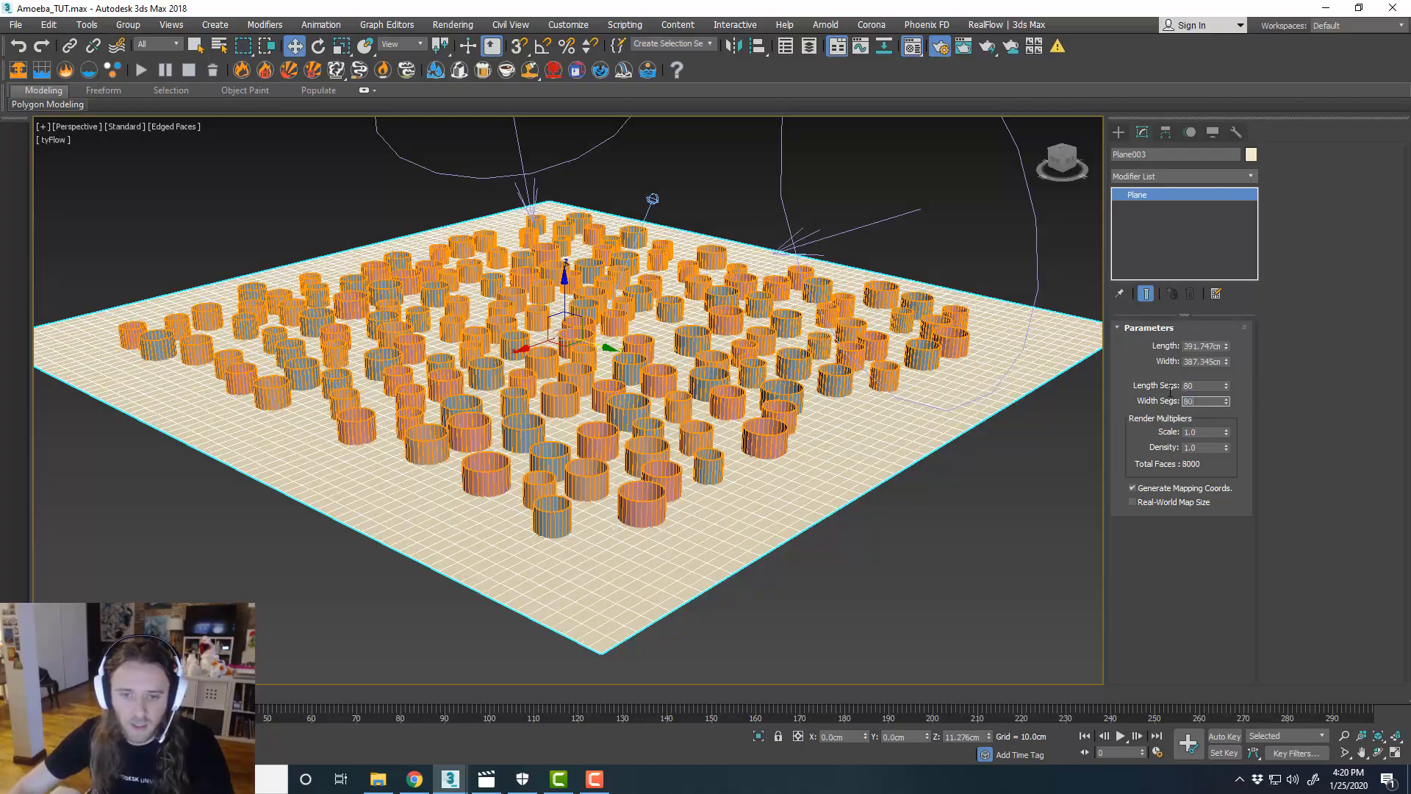
key(Tab)
- Add a Noise modifier to the plane and raise its Z strength to about 18.2 cm
mouse_move(792, 374)
alt+middle_down()
mouse_move(767, 401)
mouse_move(801, 383)
mouse_move(770, 370)
alt+middle_up()
scroll(770, 370, up, 6)
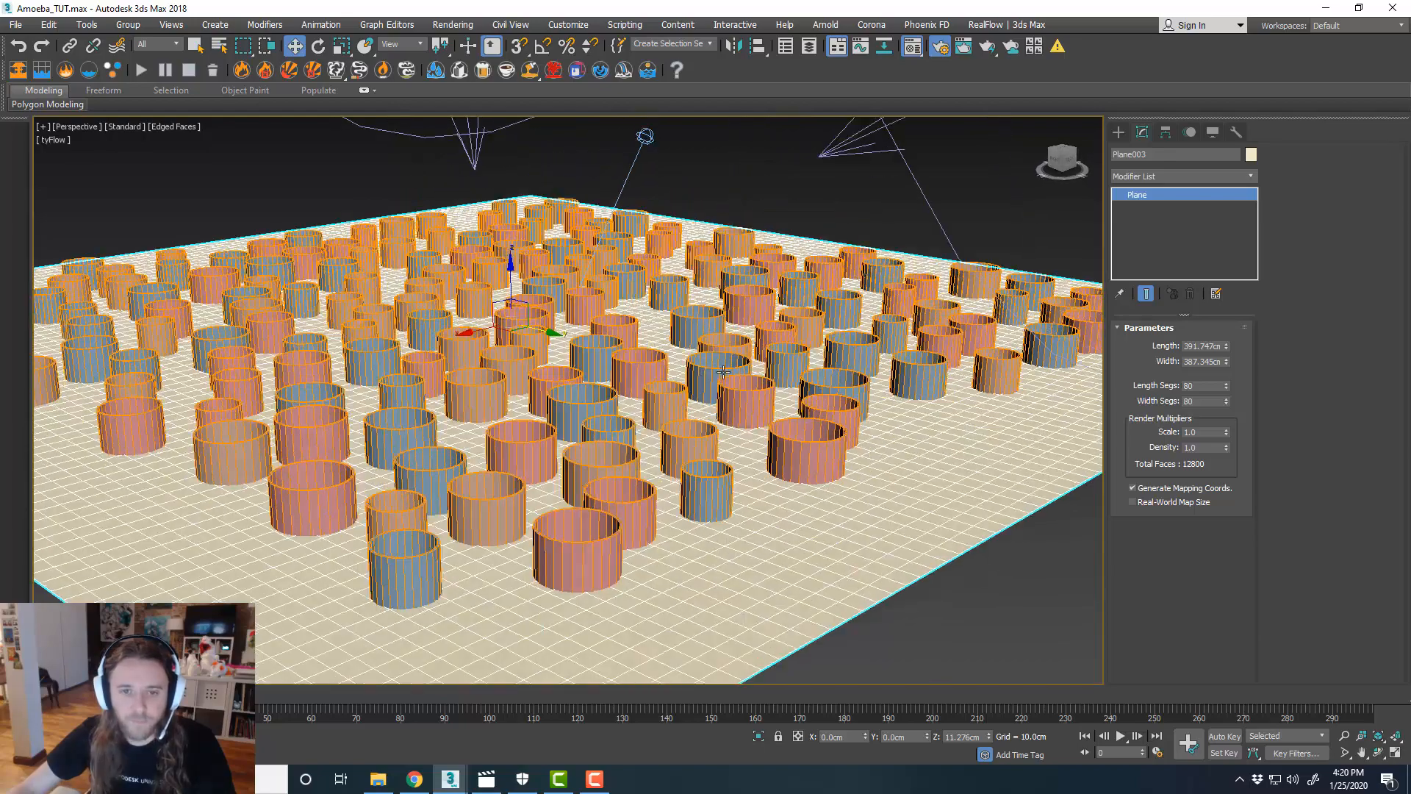
click(1221, 174)
drag(1253, 203, 1258, 424)
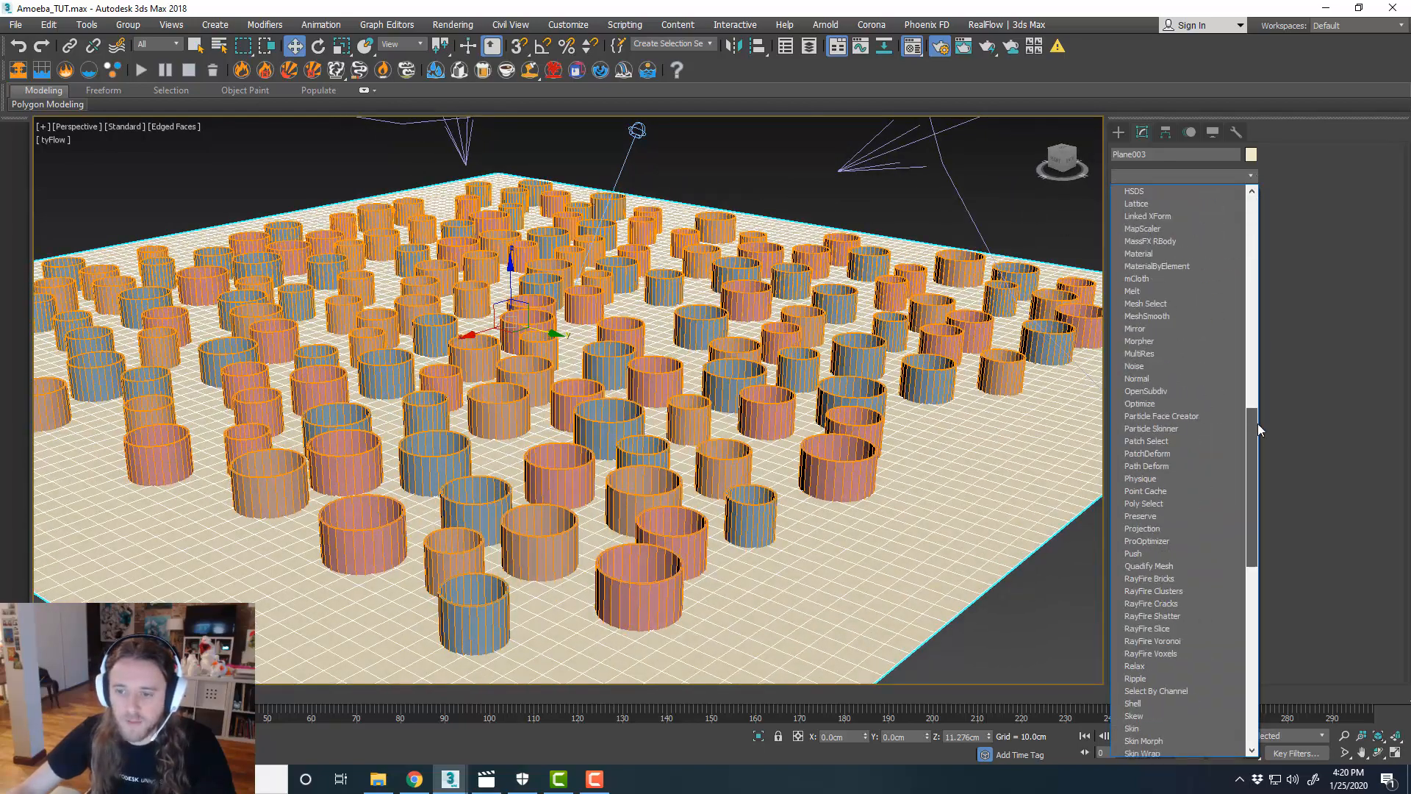
click(1198, 365)
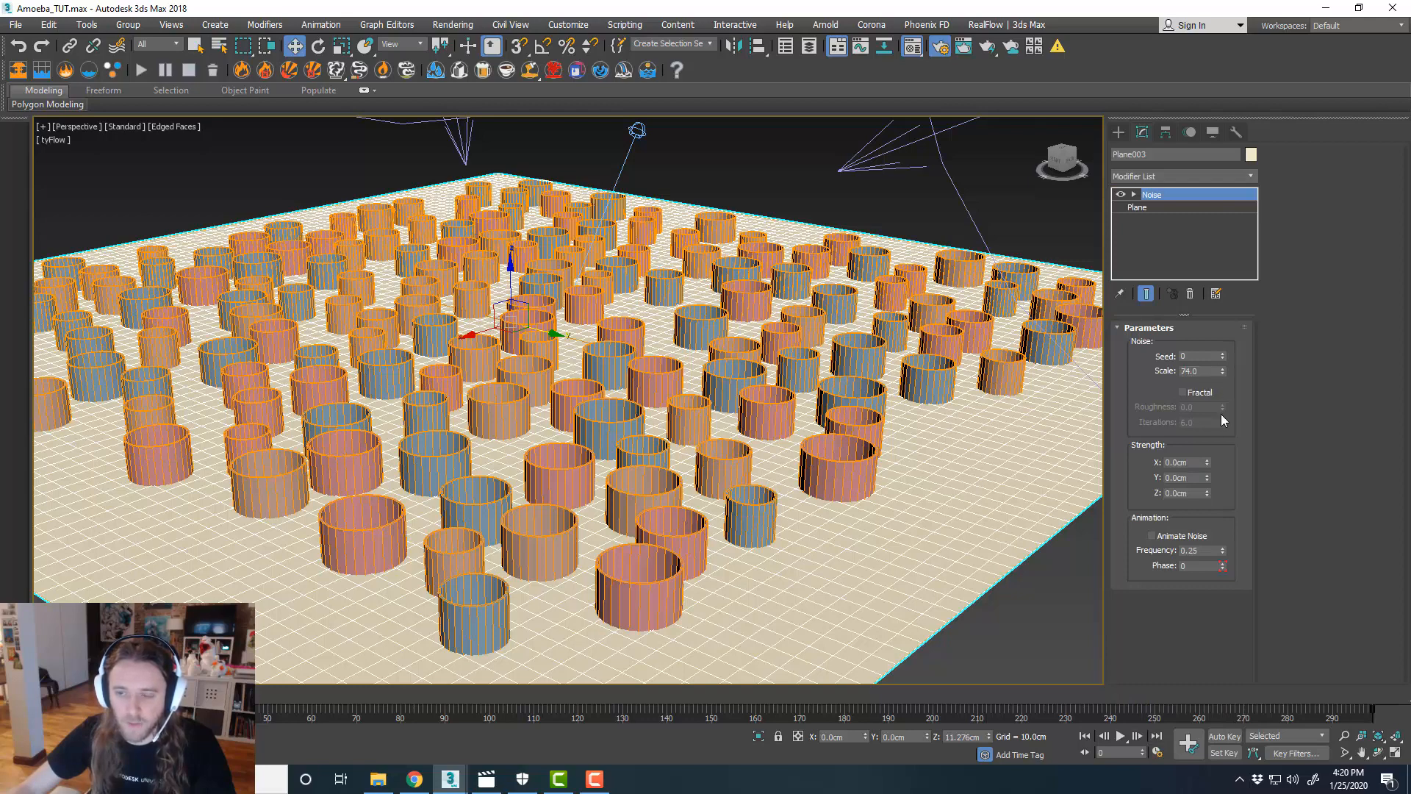
drag(1208, 492, 1208, 463)
drag(1190, 734, 1190, 734)
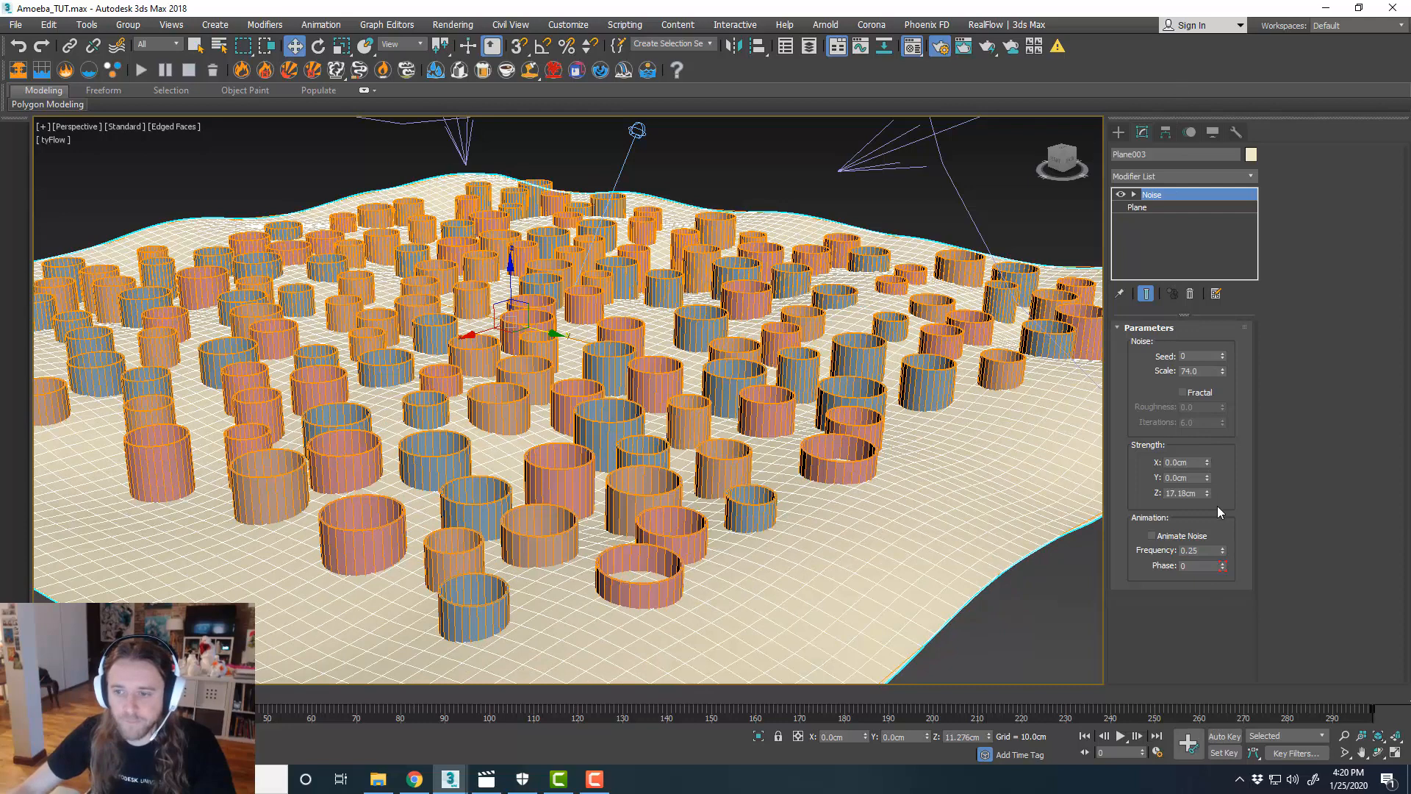
drag(1206, 493, 1207, 485)
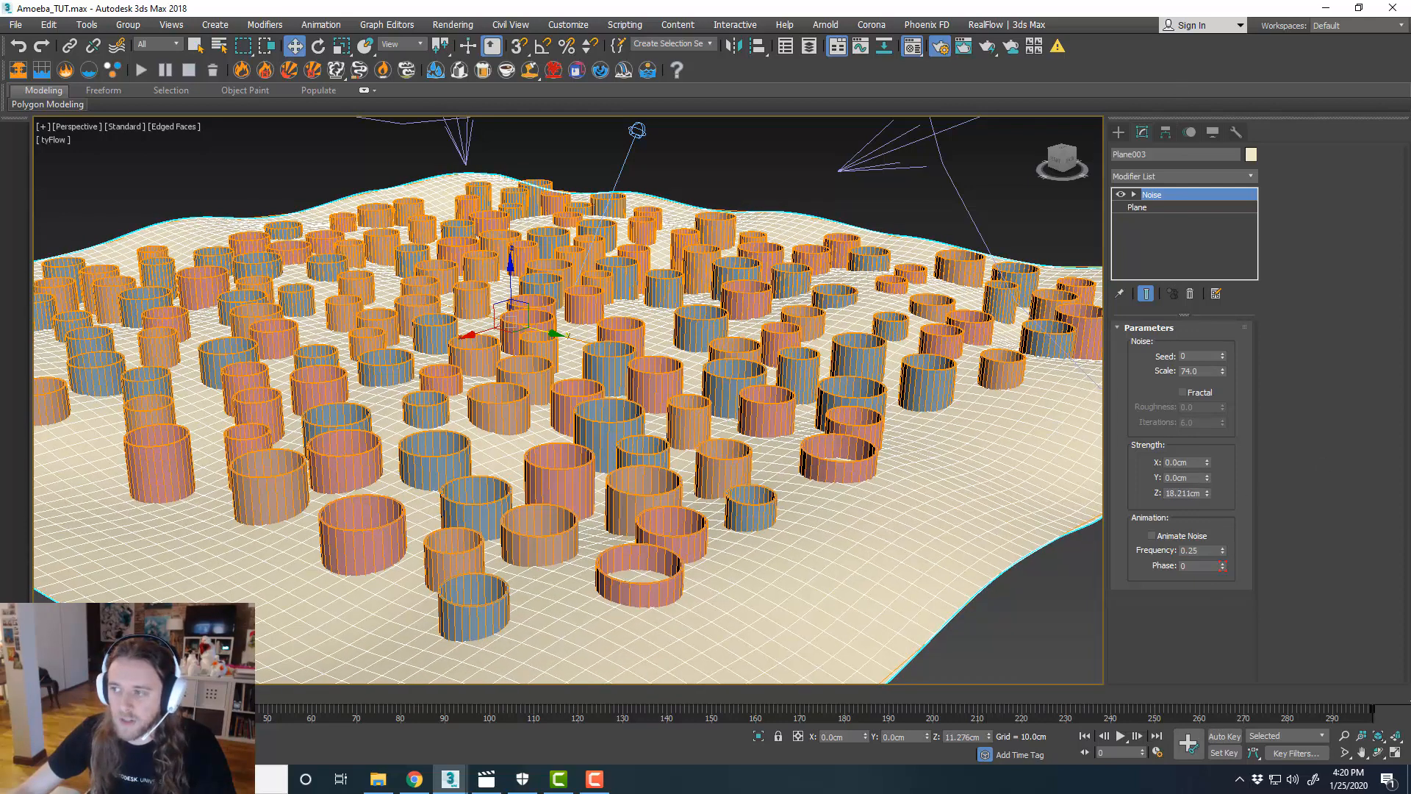
- Hide the tyFlow ribbons so the noise-deformed plane can be viewed alone in the Perspective view
mouse_move(1410, 63)
mouse_down()
mouse_move(933, 64)
mouse_move(1410, 65)
mouse_up()
right_click(856, 231)
click(914, 315)
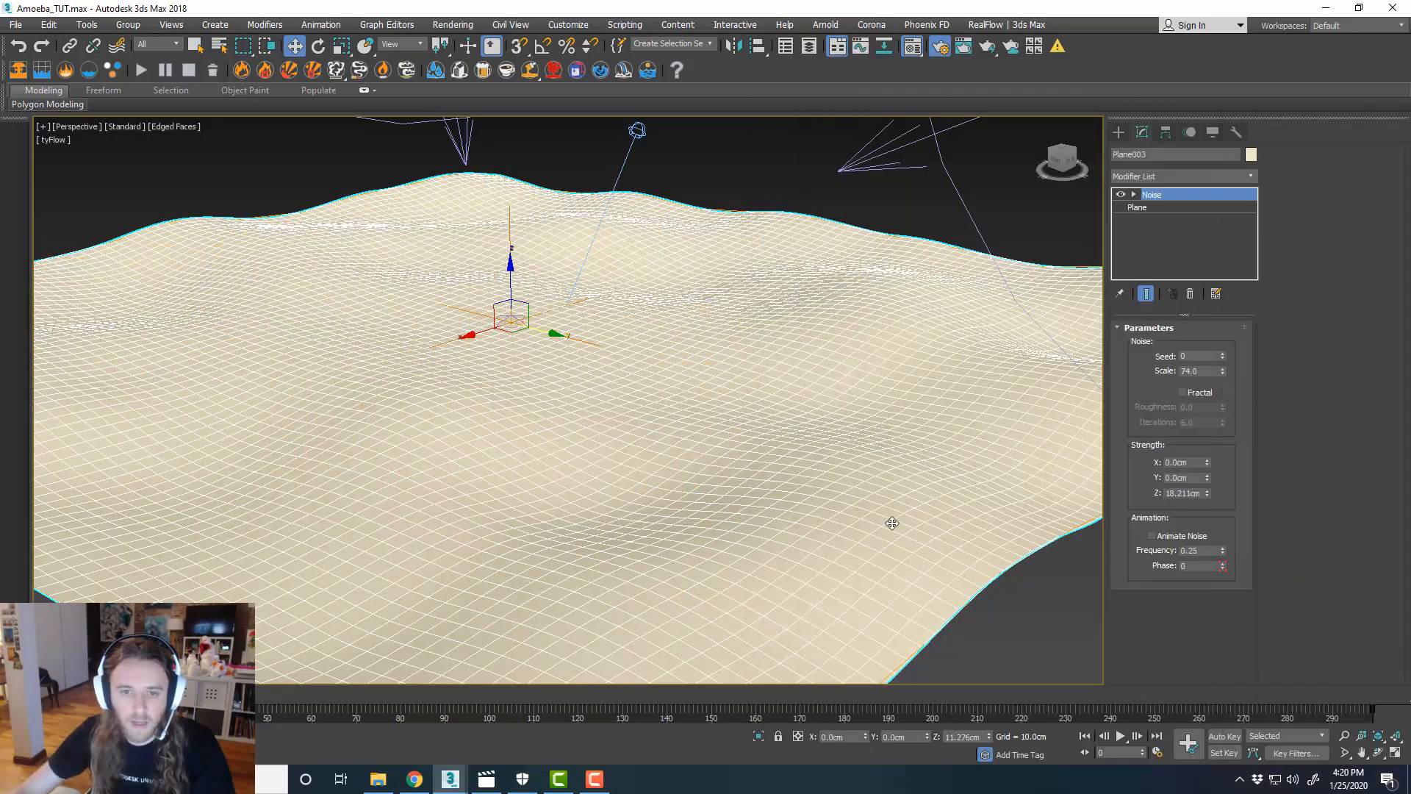
middle_drag(843, 521, 827, 487)
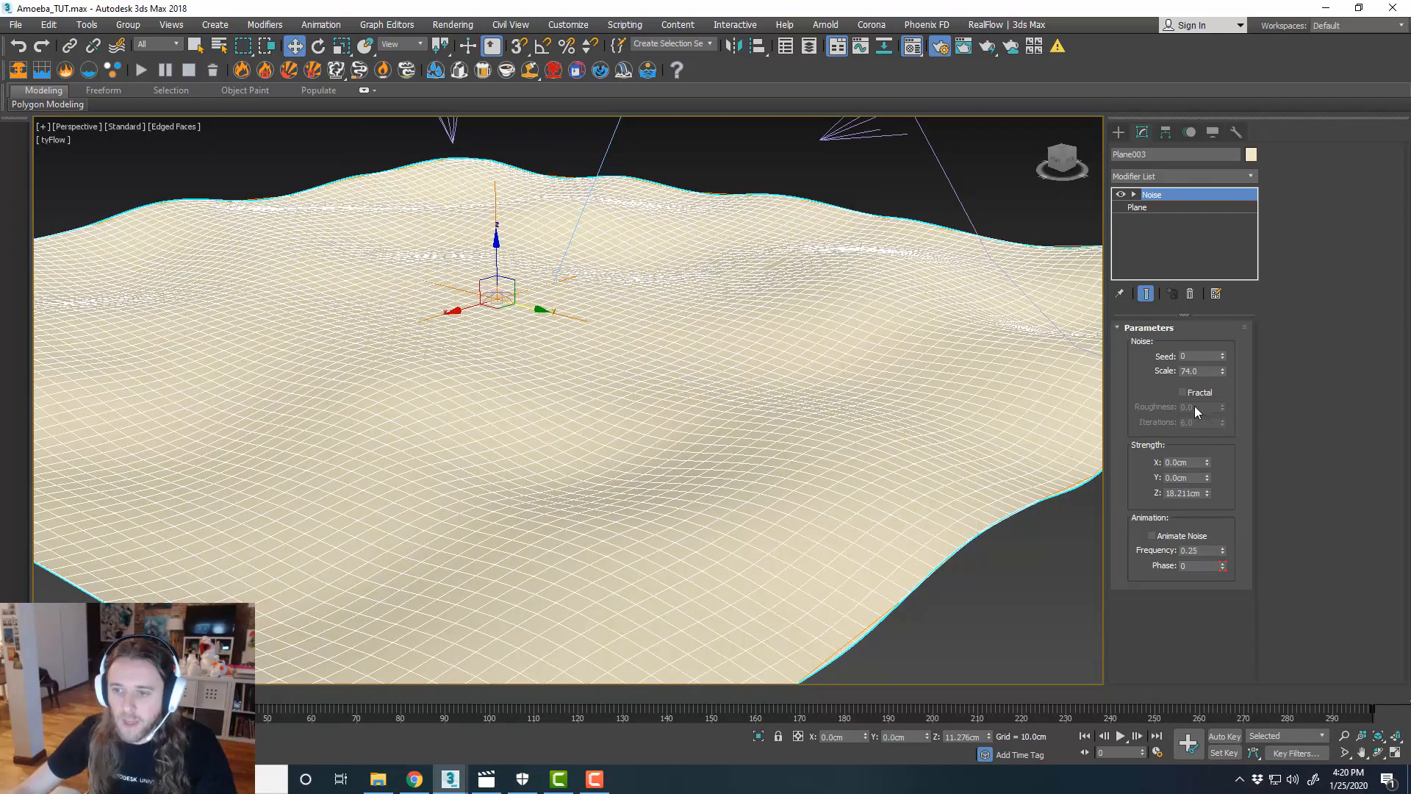
- Animate the plane's noise at a frequency of 0.15, scrub to frame 149 and maximize the FStorm camera view
click(1182, 537)
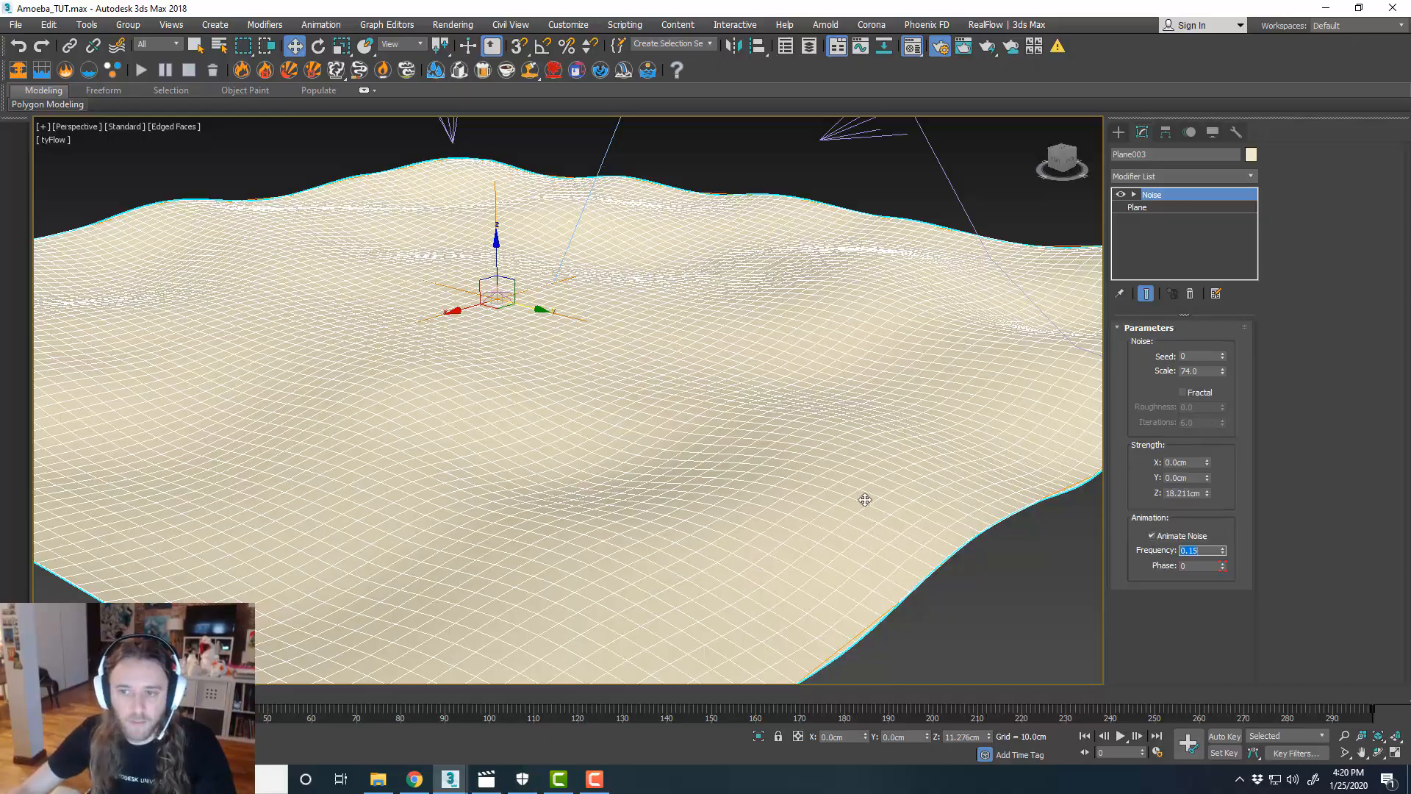
drag(77, 693, 707, 691)
key(alt+w)
click(812, 274)
key(alt+w)
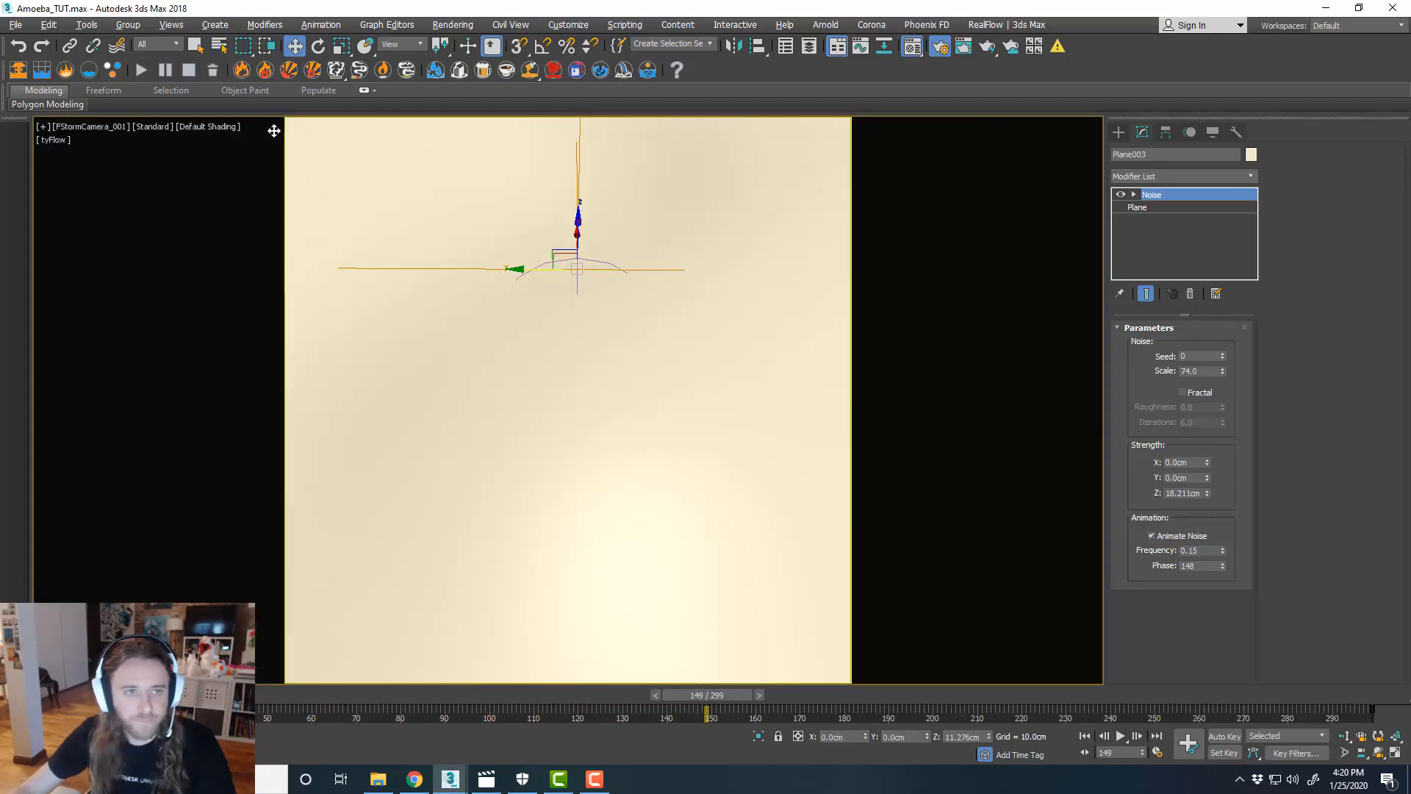
- Show edged faces in the FStorm camera view and scrub the timeline back to frame 117
click(224, 131)
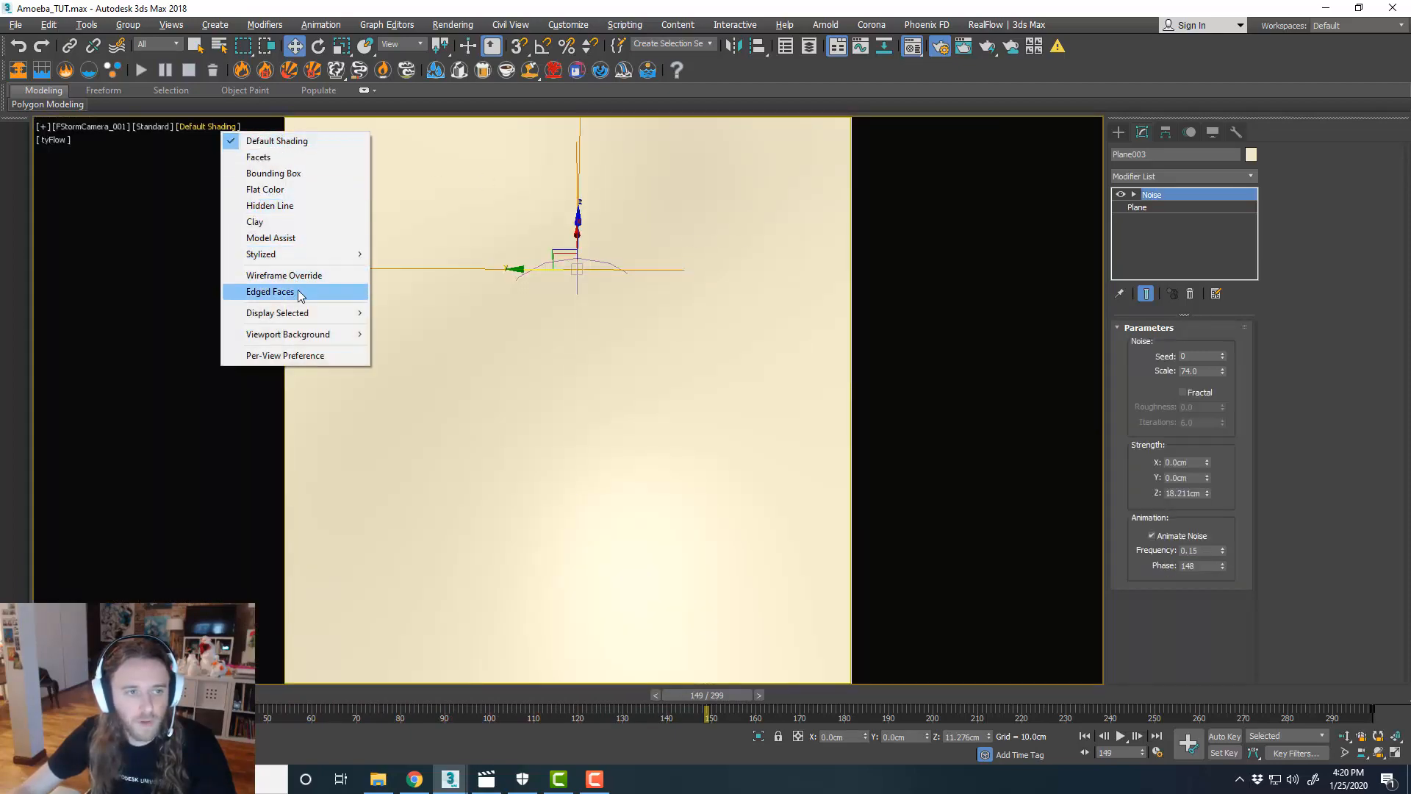
click(253, 289)
drag(718, 704, 566, 698)
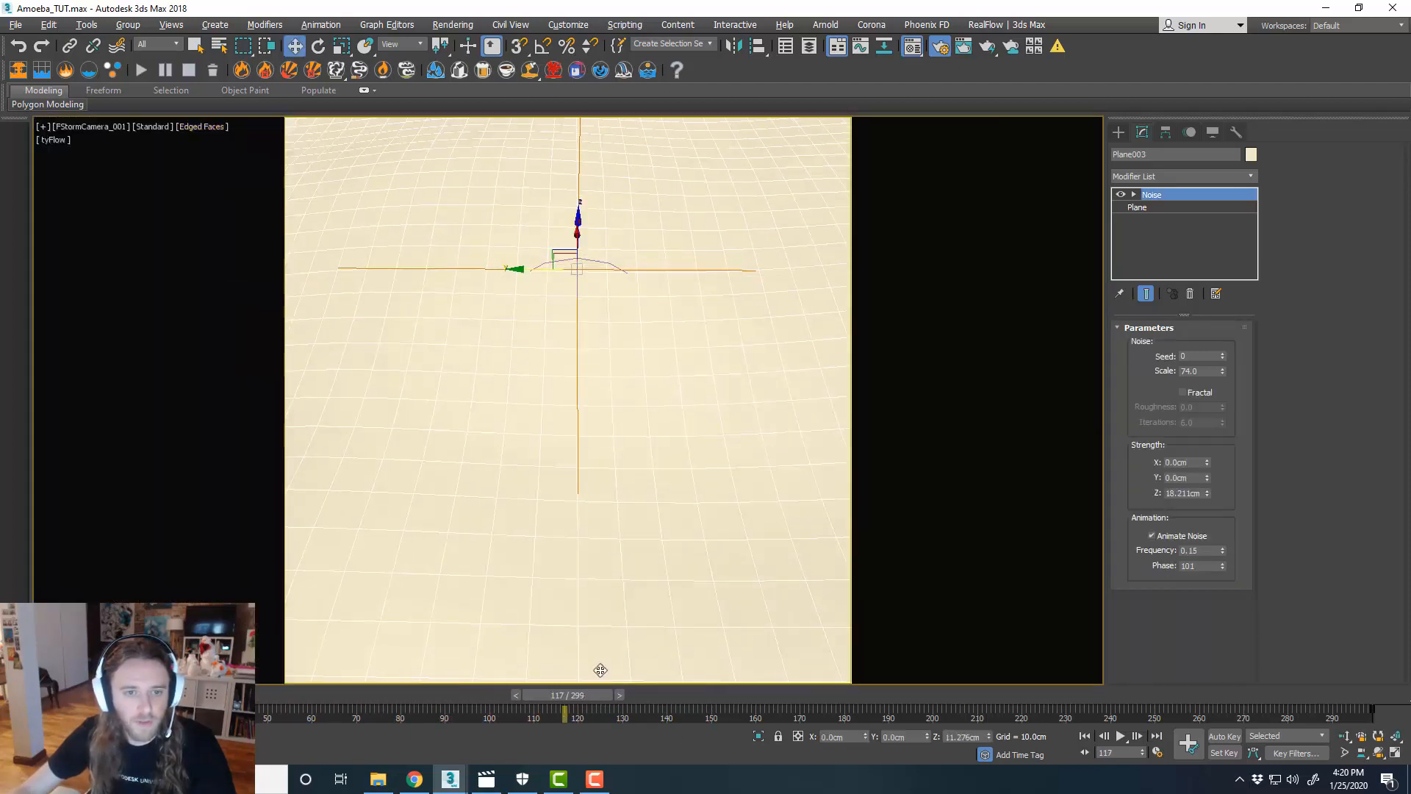
- Change the noise plane's object color to purple
click(1252, 155)
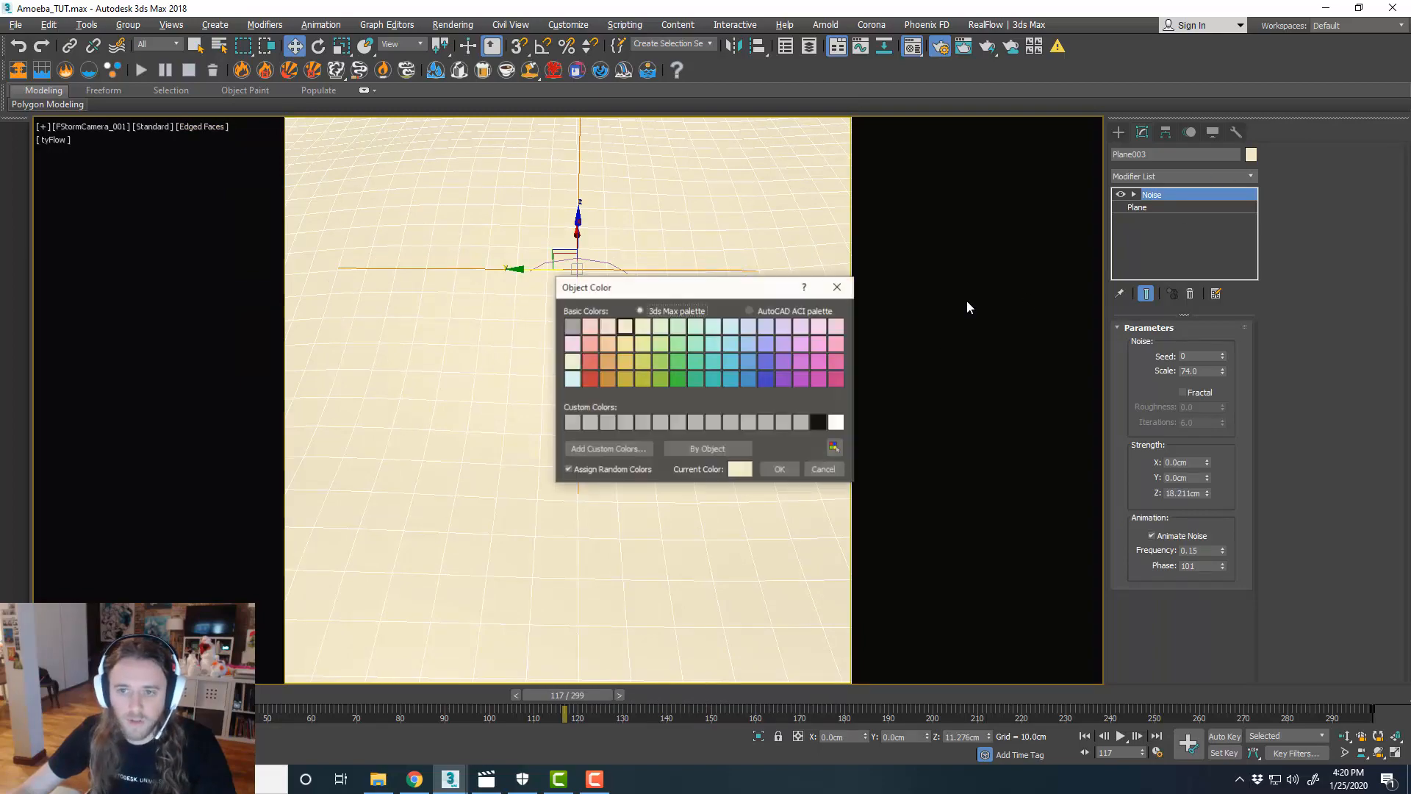
click(794, 376)
click(777, 465)
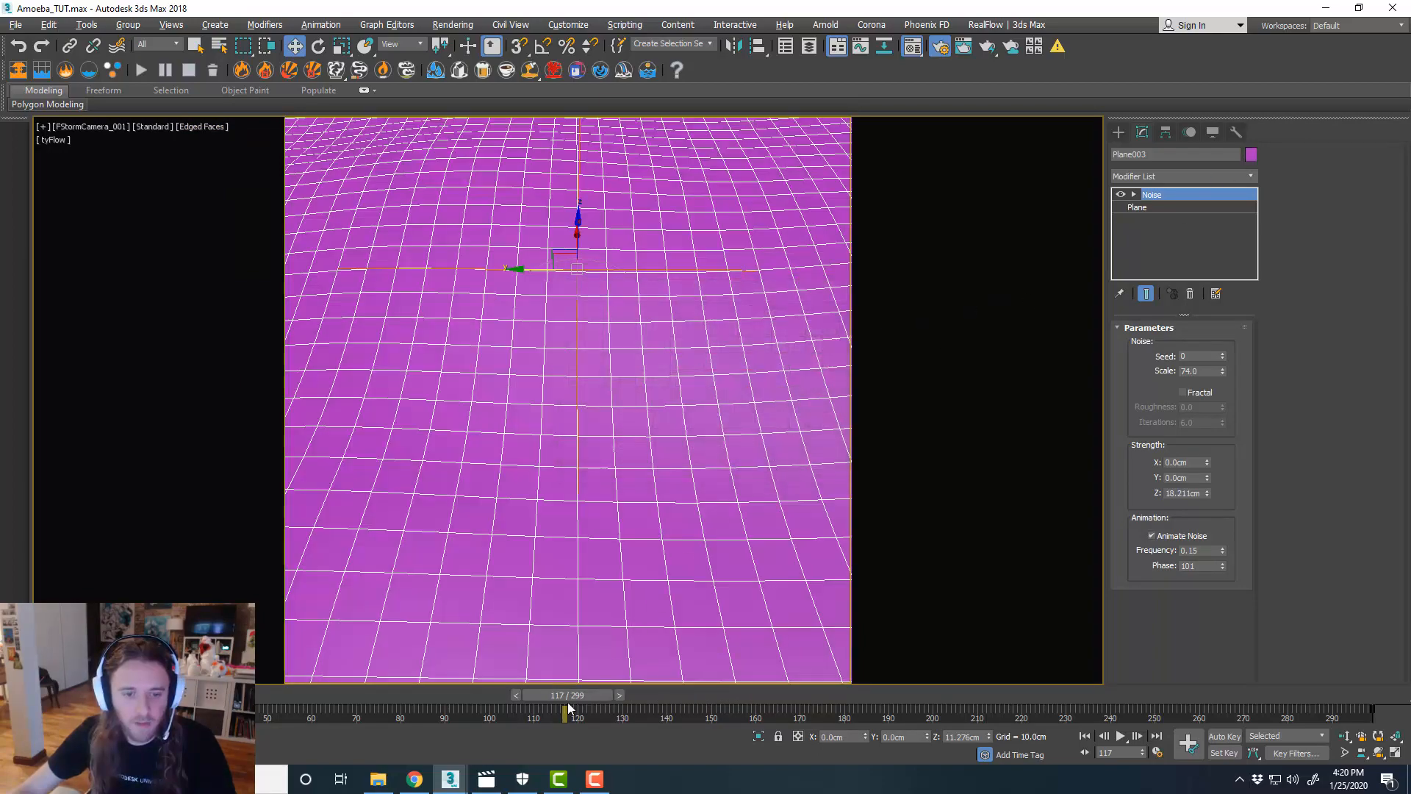
- Scrub through the timeline to review the plane's noise animation in the camera view, stopping at frame 73
drag(555, 695, 1226, 711)
drag(1147, 732, 370, 714)
key(w)
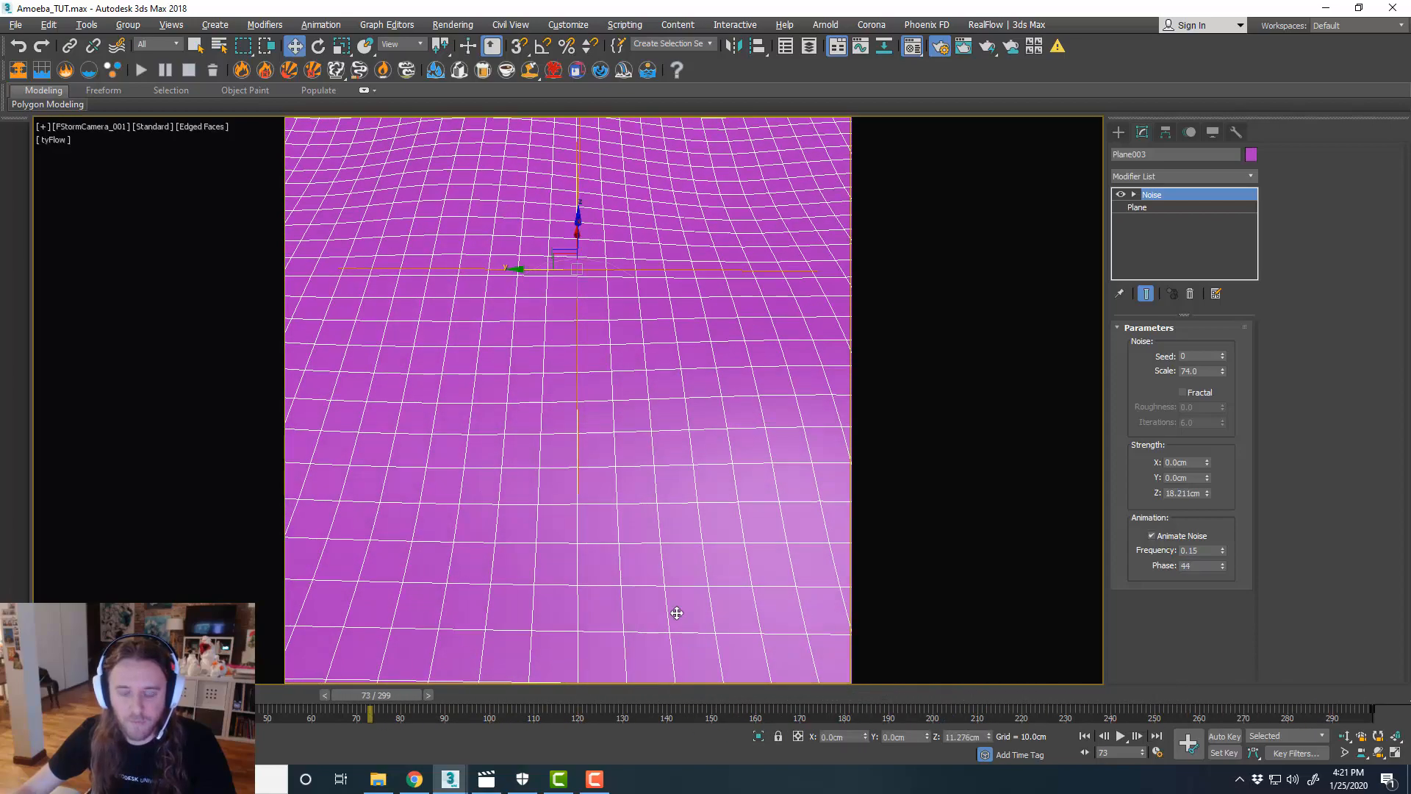
- Set the plane's noise scale to 28.86 and Z strength to 14.933 cm, and scrub the timeline to frame 256
drag(1223, 371, 1214, 416)
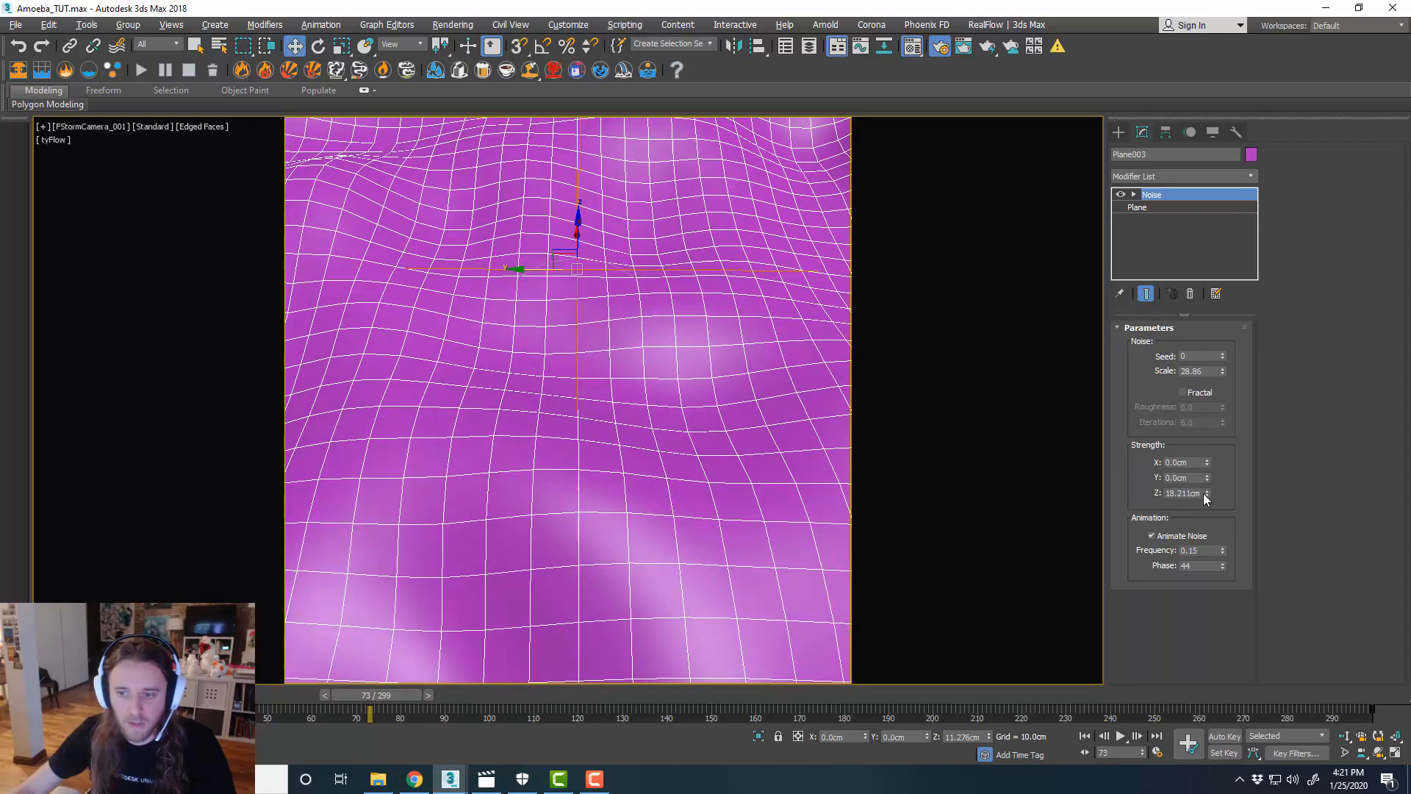
drag(1206, 493, 1210, 507)
drag(398, 696, 1188, 734)
- Maximize the perspective view and scrub back to frame 9 to check the noise plane's movement against the ribbons
key(w)
key(alt+w)
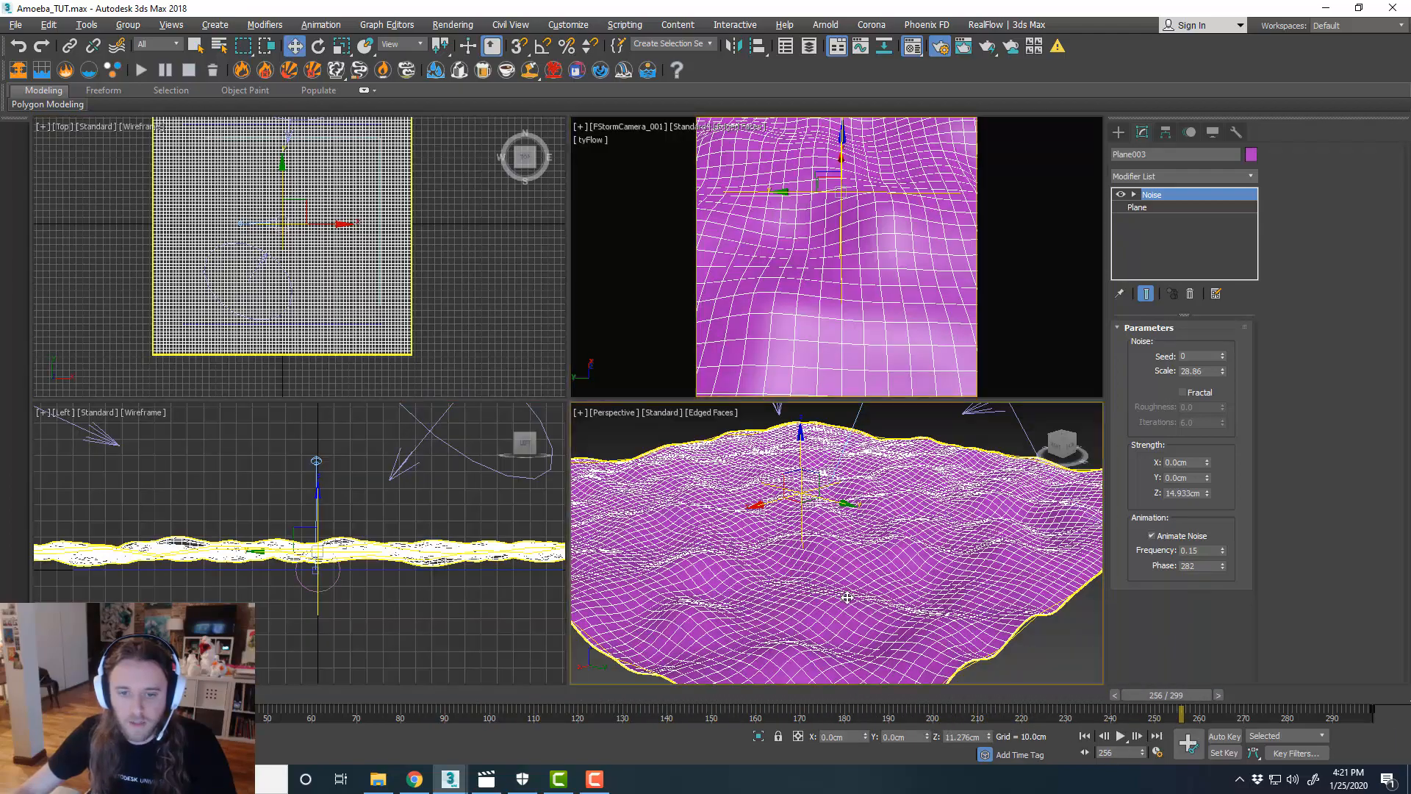
key(alt+w)
mouse_move(909, 461)
alt+middle_down()
mouse_move(910, 434)
mouse_move(911, 457)
alt+middle_up()
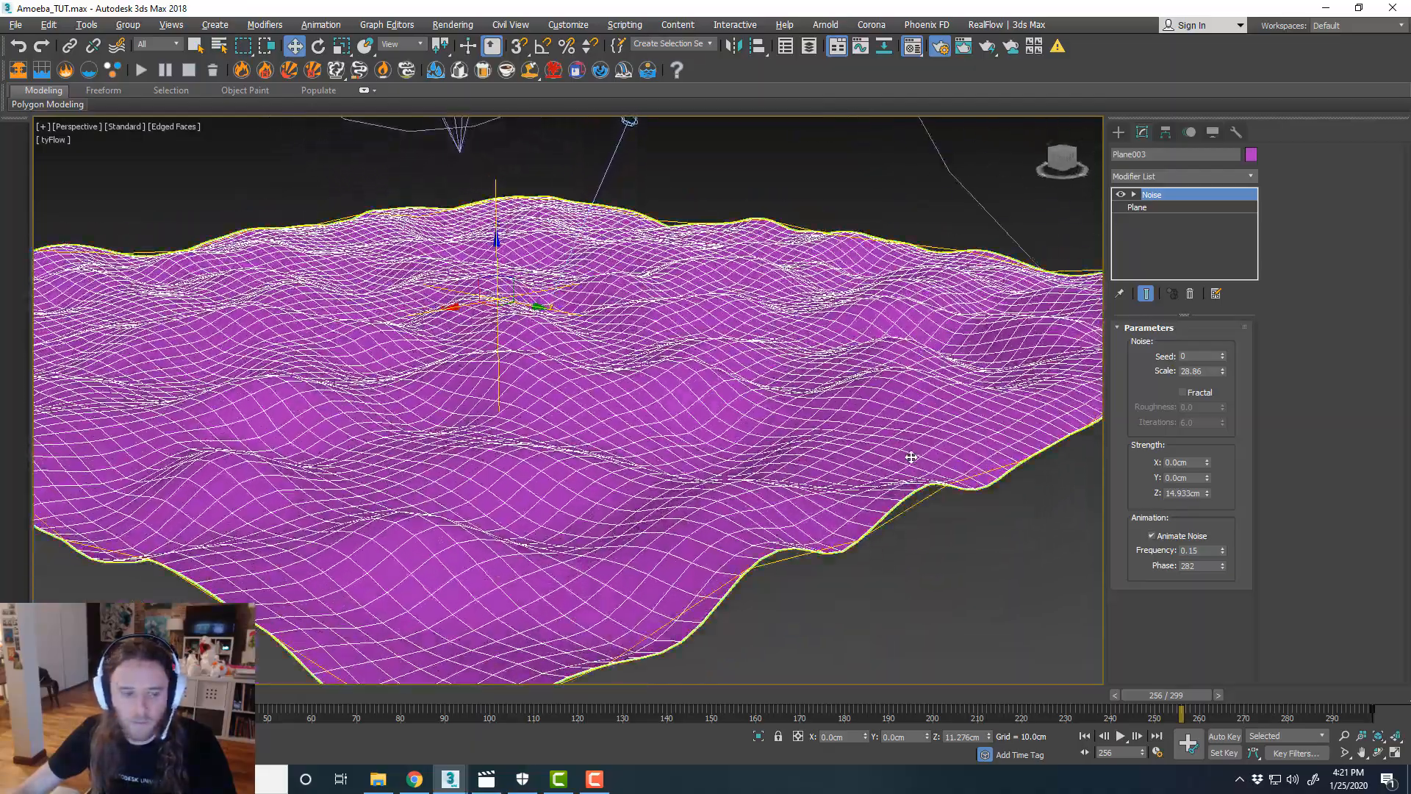
drag(1002, 694, 85, 694)
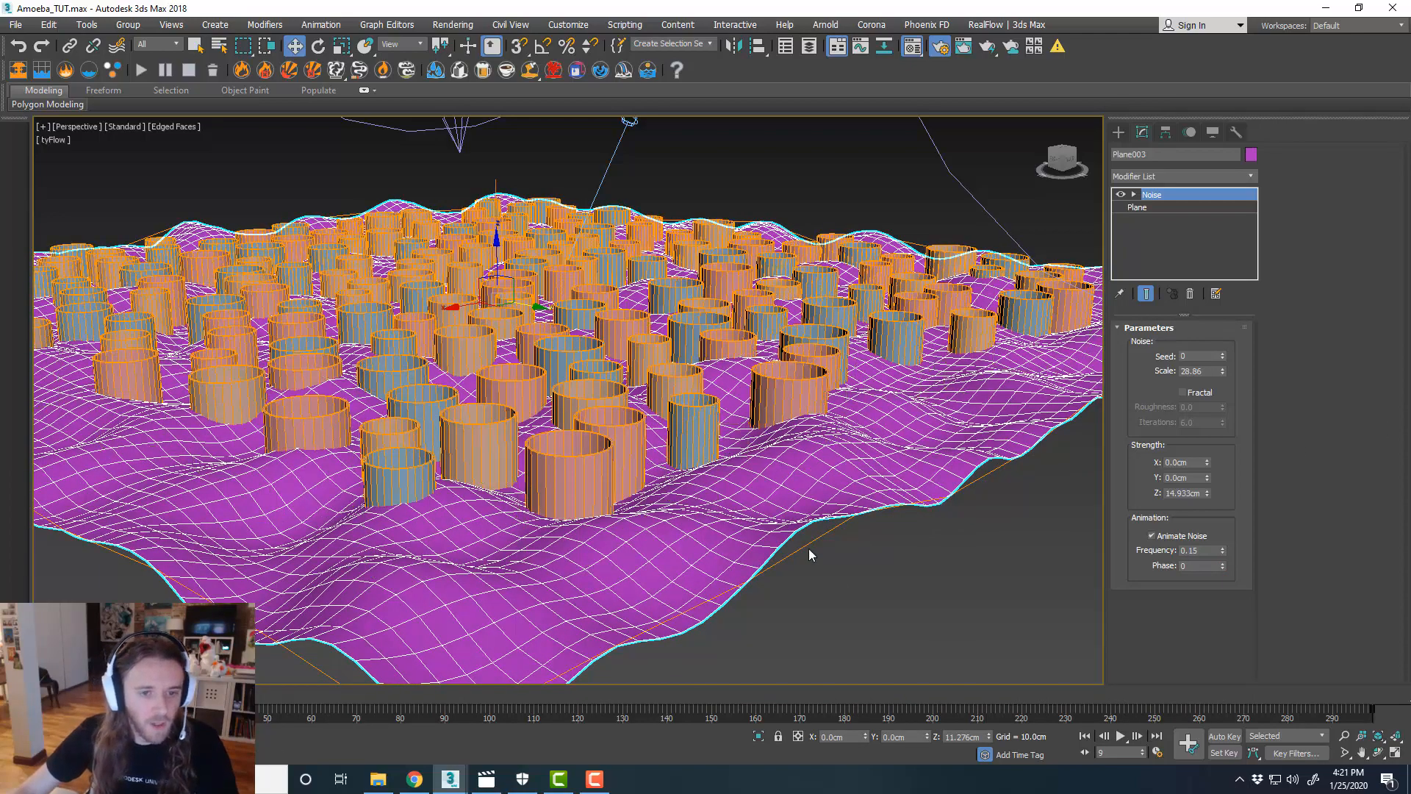
alt+middle_drag(808, 548, 829, 516)
- Examine in the maximized Left view how the noise plane passes through the ribbons, and return the timeline to frame 0
key(alt+w)
middle_click(505, 549)
key(alt+w)
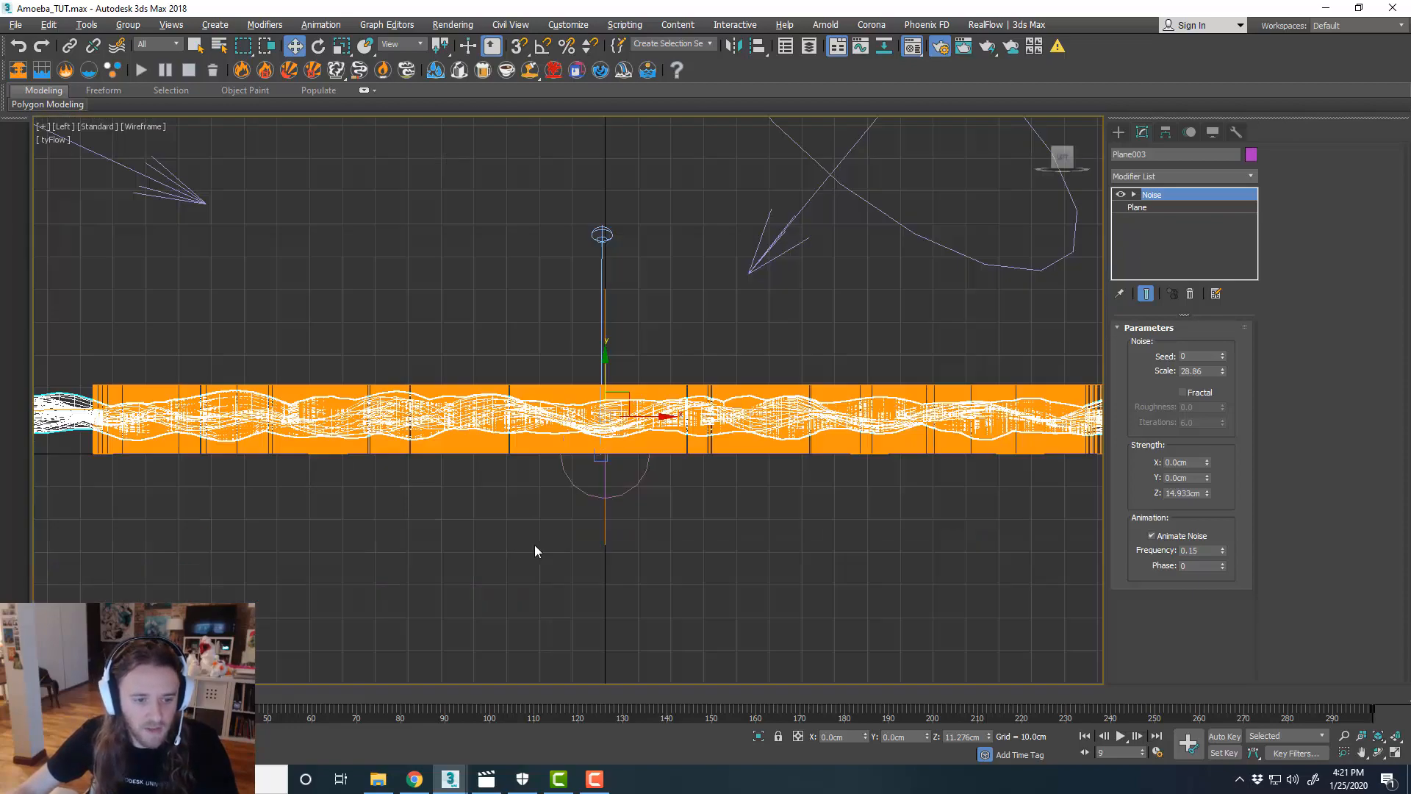
mouse_move(685, 549)
middle_down()
mouse_move(652, 550)
mouse_move(701, 544)
middle_up()
scroll(665, 536, down, 1)
scroll(667, 535, up, 1)
scroll(718, 548, down, 1)
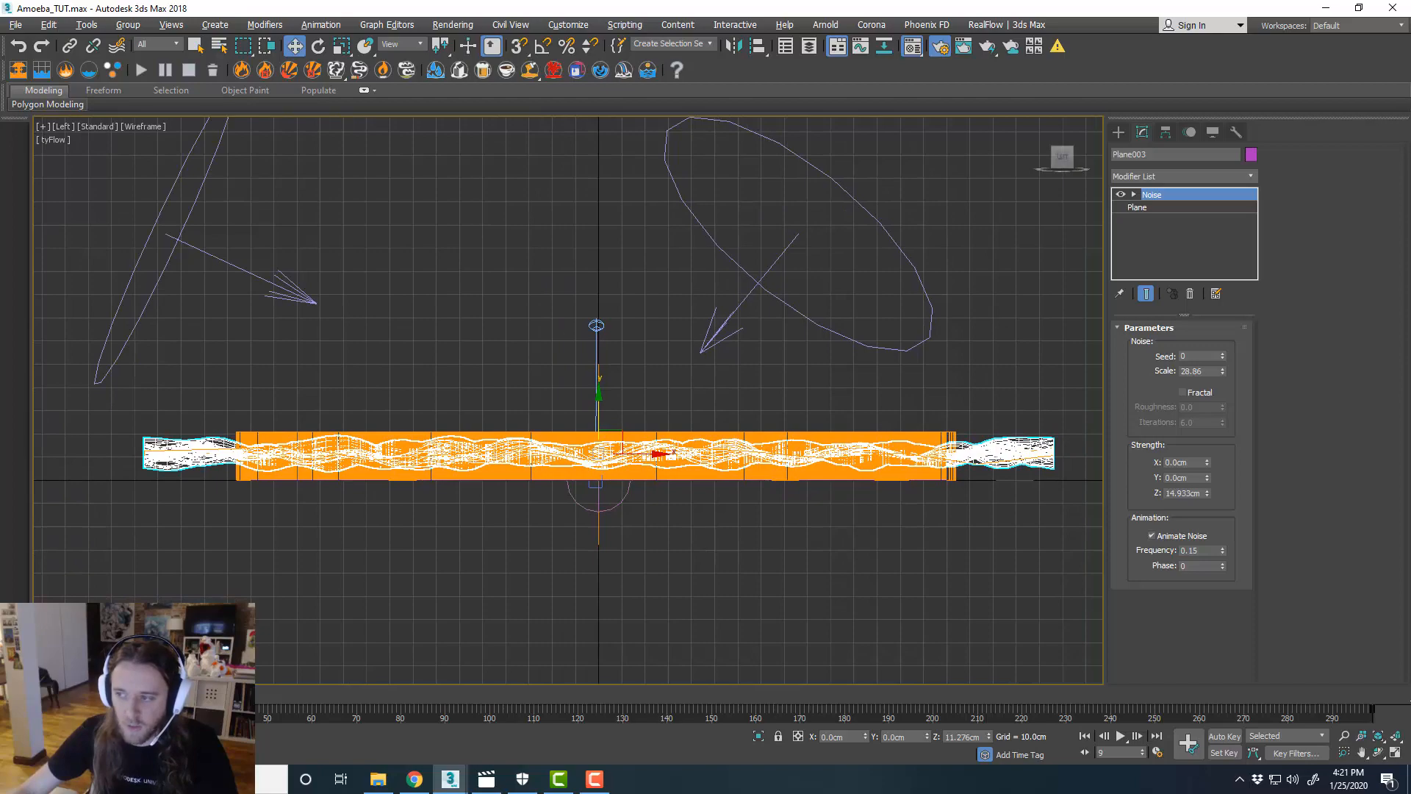
middle_drag(509, 602, 496, 602)
drag(120, 694, 89, 690)
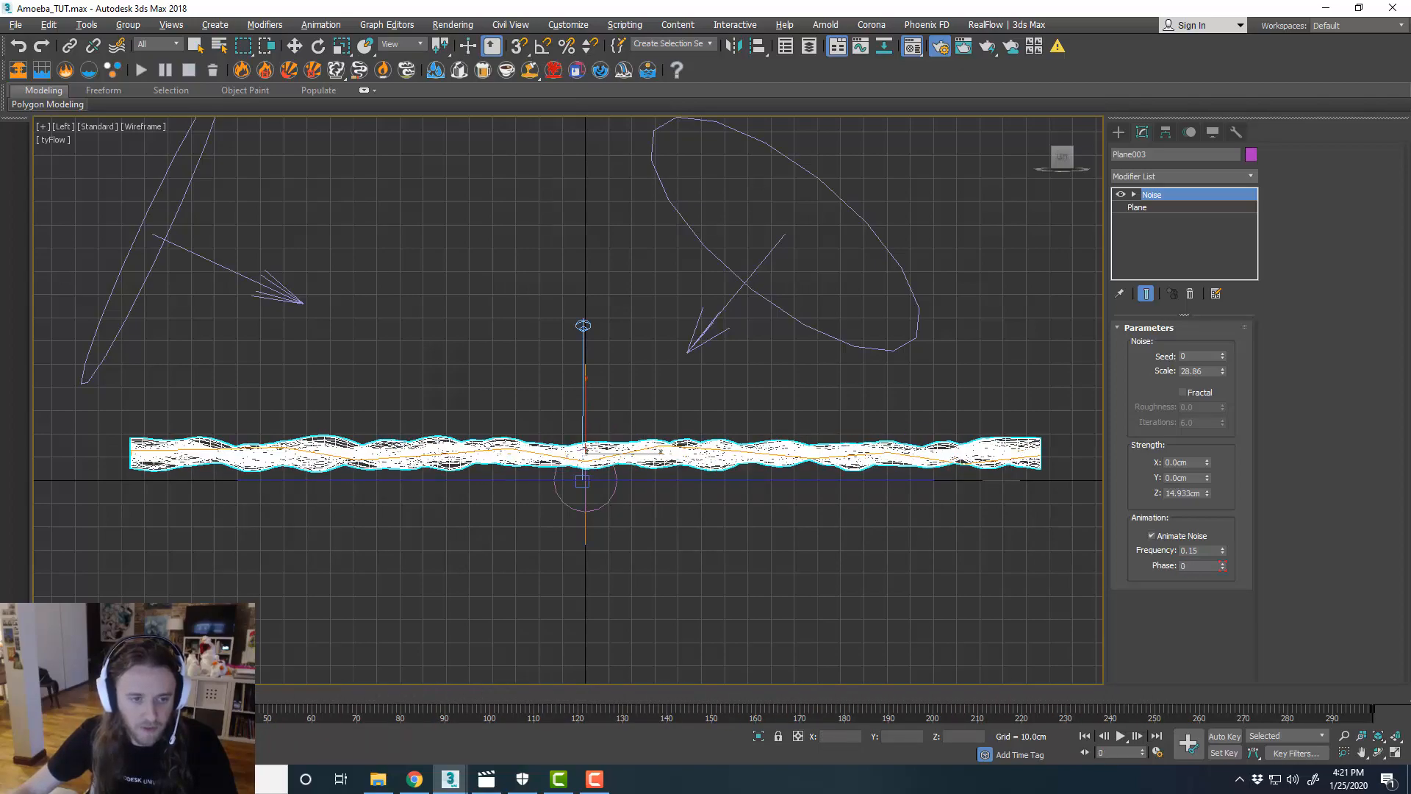
- Add a Shell modifier to the noise plane in the perspective view, with an outer amount of 19.11 cm
key(w)
key(alt+w)
middle_click(832, 513)
key(alt+w)
mouse_move(831, 481)
alt+middle_down()
mouse_move(813, 532)
mouse_move(834, 507)
alt+middle_up()
click(1253, 176)
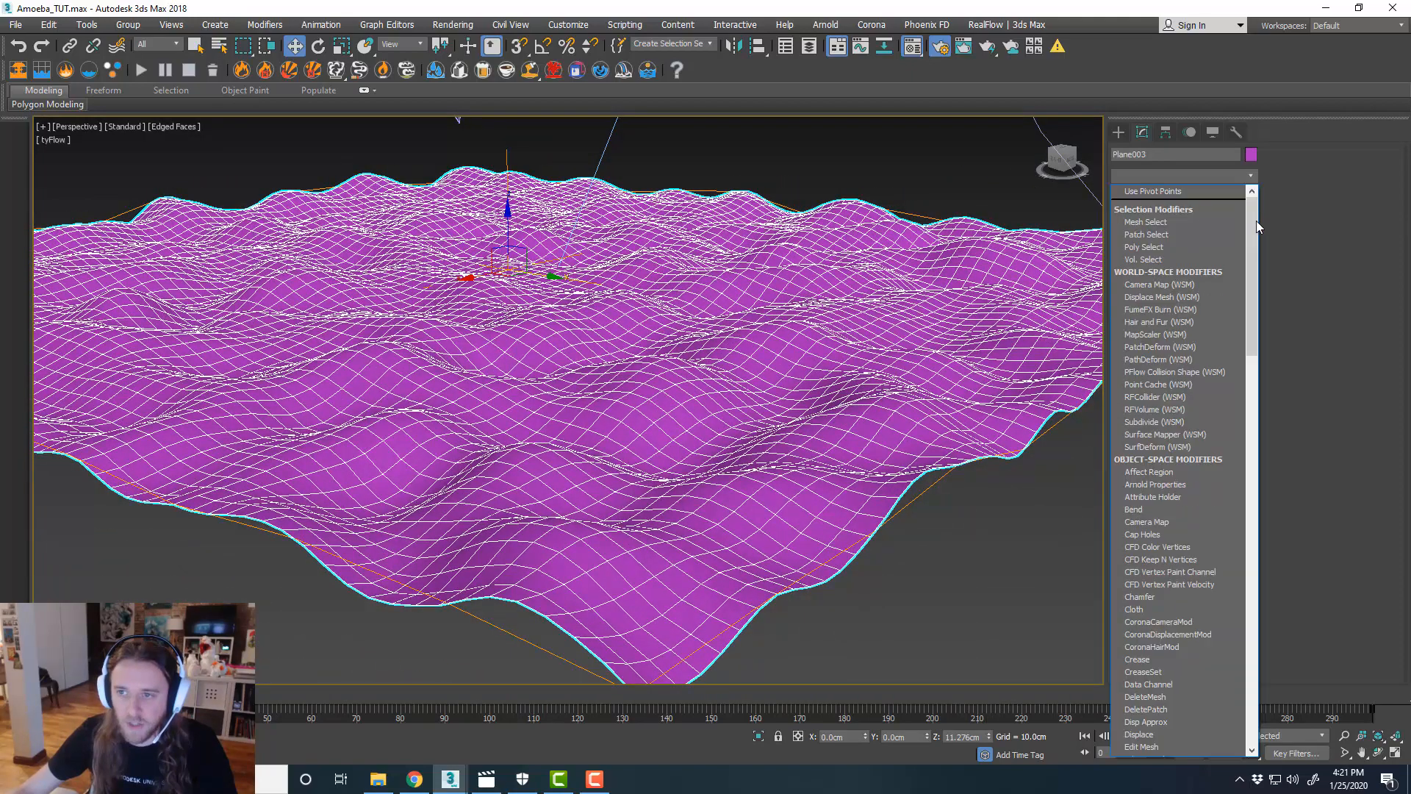
drag(1255, 226, 1260, 420)
scroll(1201, 617, down, 1)
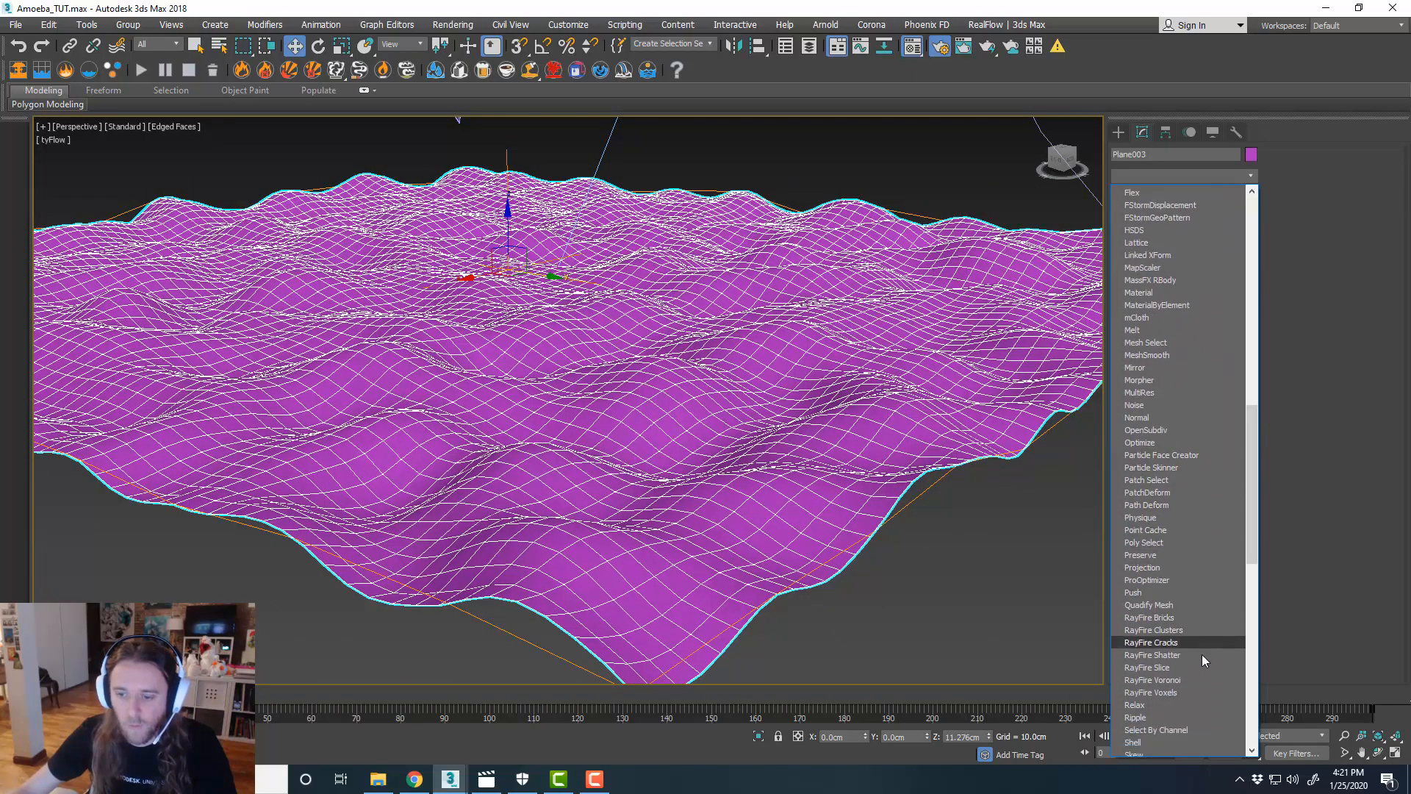
click(1189, 718)
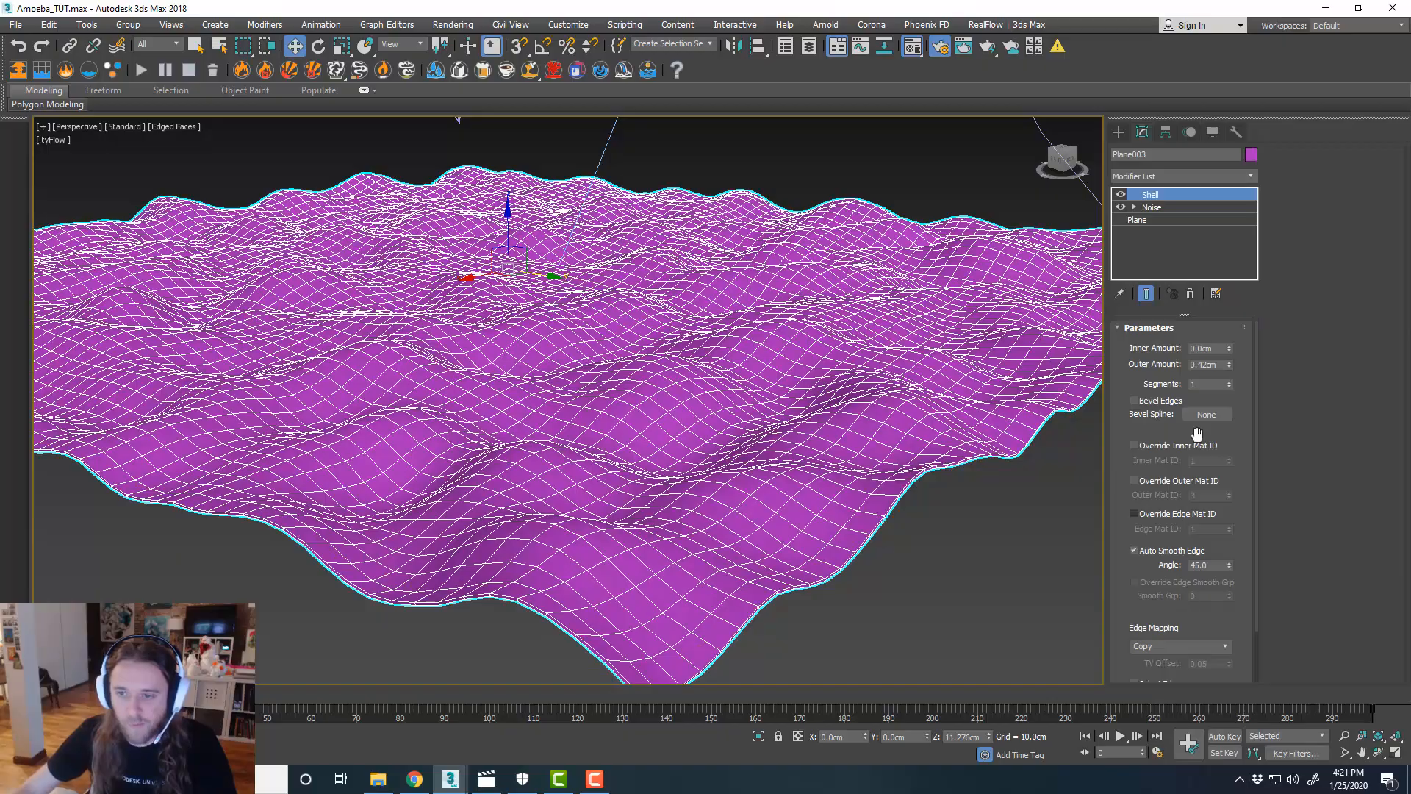
drag(1229, 365, 1225, 505)
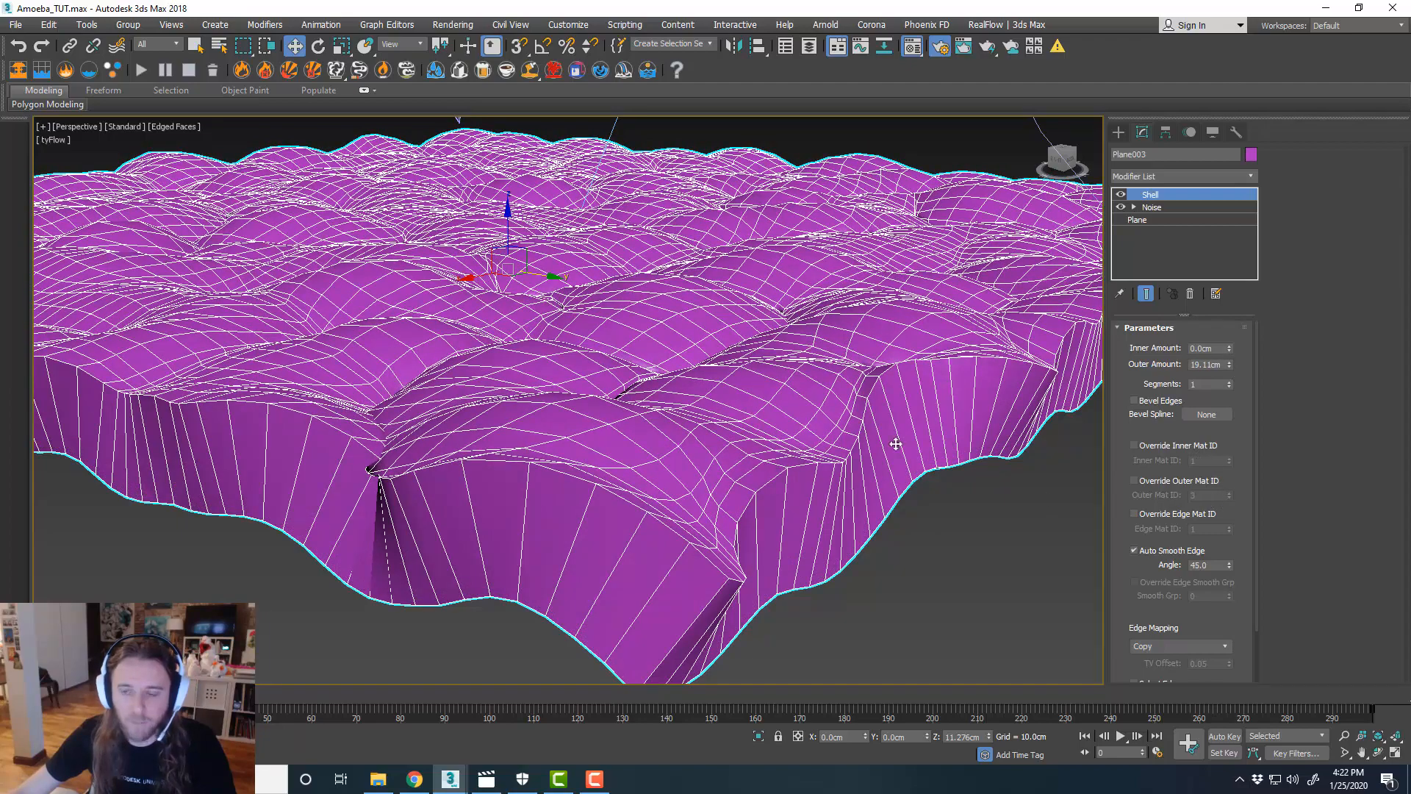
scroll(896, 444, down, 3)
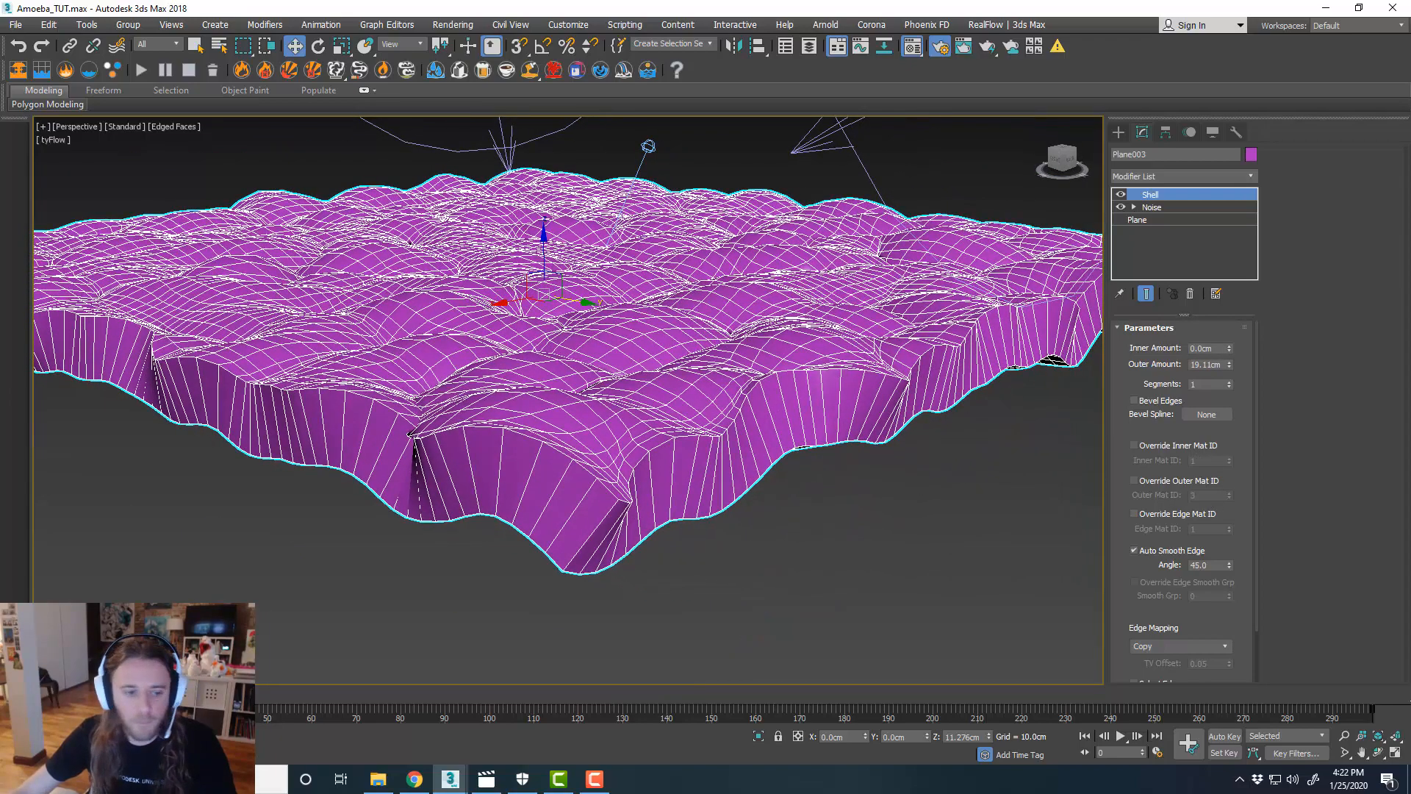
- Select the tyFlow ribbons beneath the shelled plane and add a tyBoolean modifier on top of their stack
alt+middle_drag(924, 439, 786, 359)
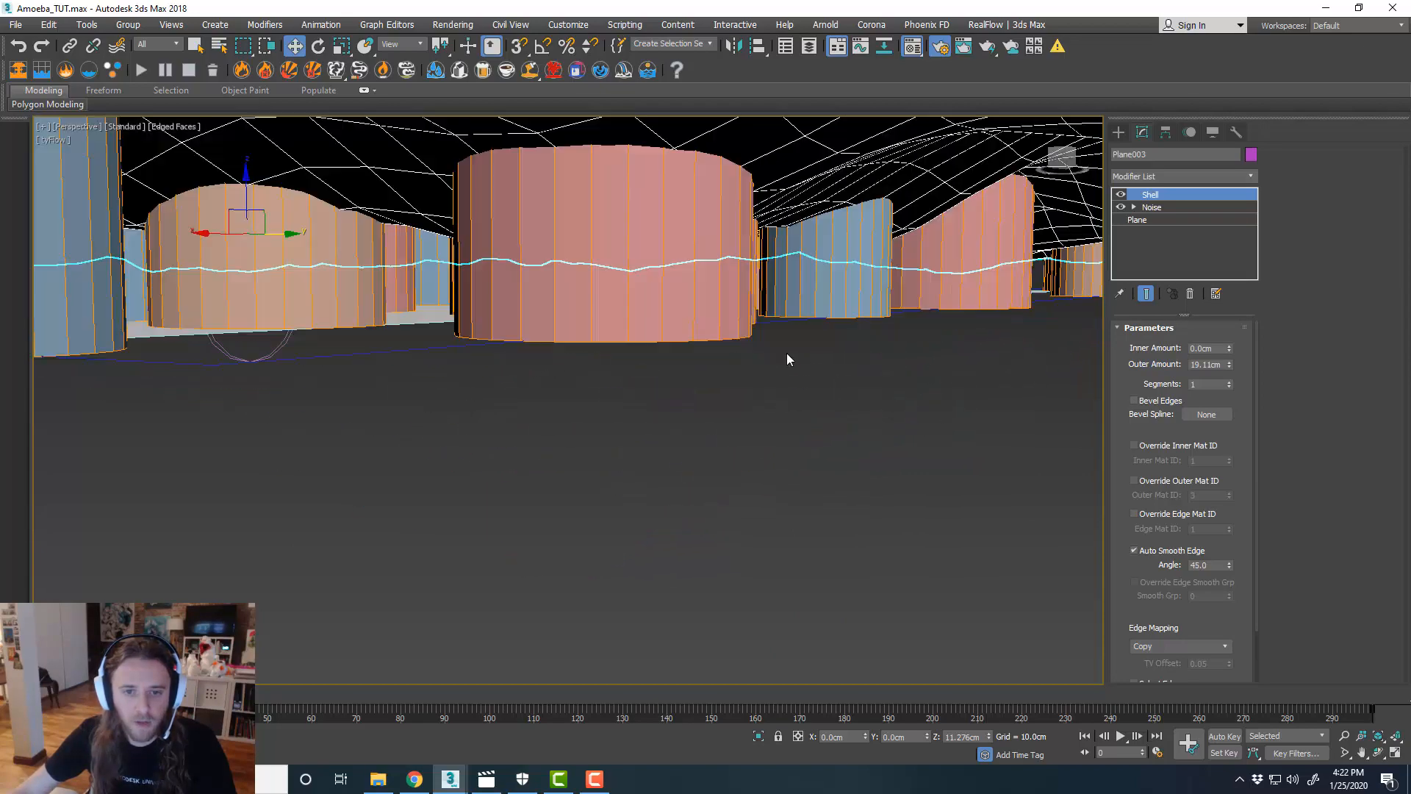
click(709, 292)
scroll(768, 358, down, 4)
scroll(749, 351, up, 1)
scroll(746, 354, up, 1)
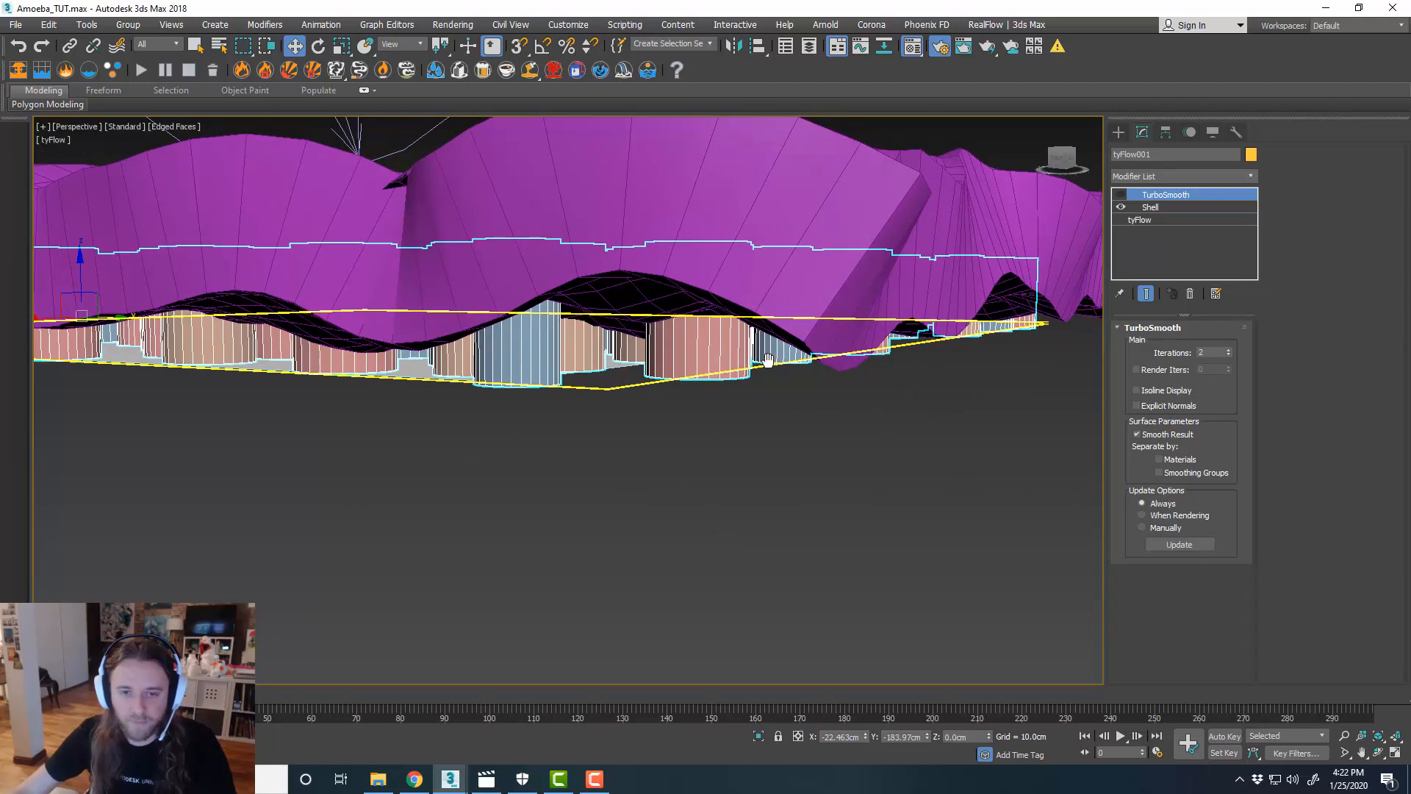
scroll(765, 364, up, 2)
scroll(776, 375, down, 2)
middle_drag(777, 376, 767, 367)
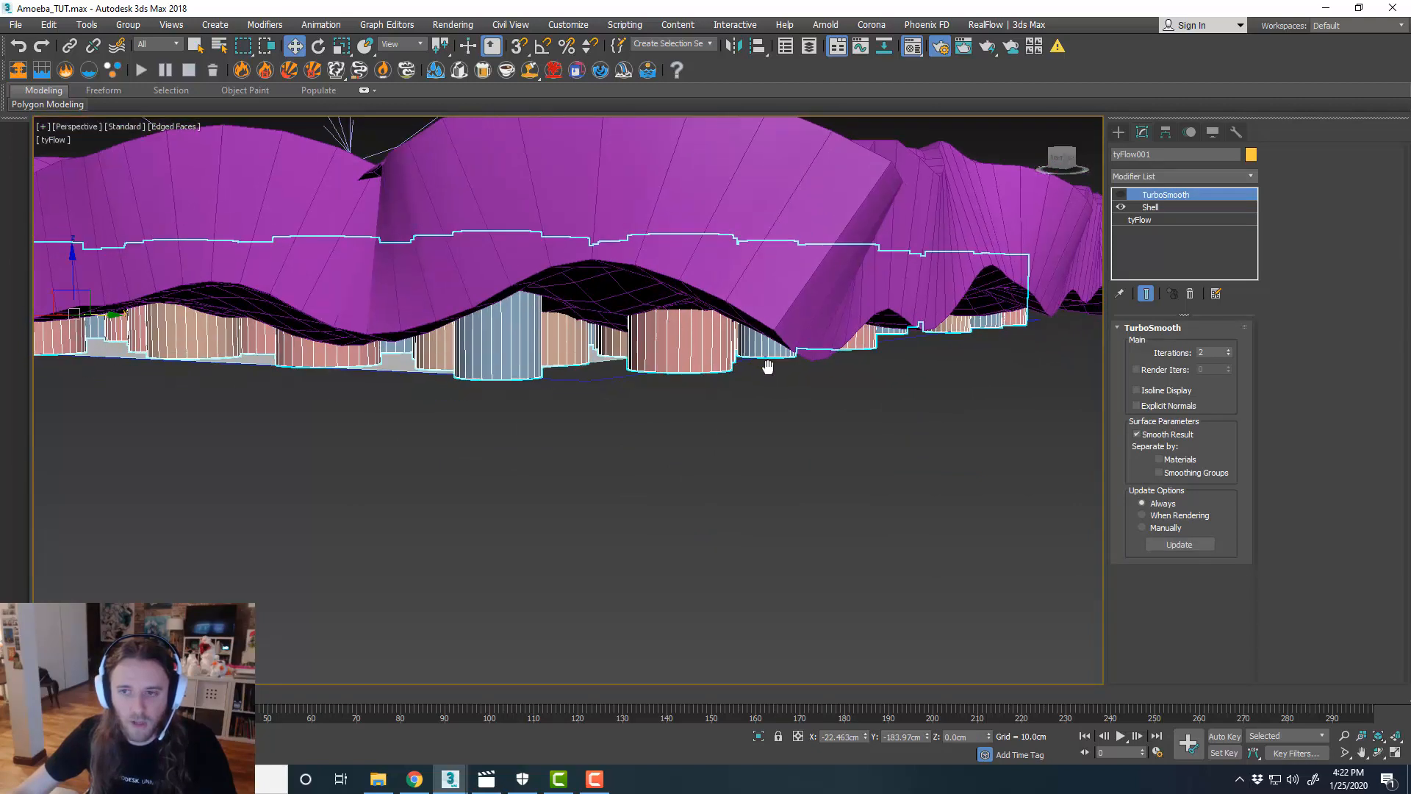
click(1253, 177)
drag(1252, 226, 1290, 576)
click(1198, 478)
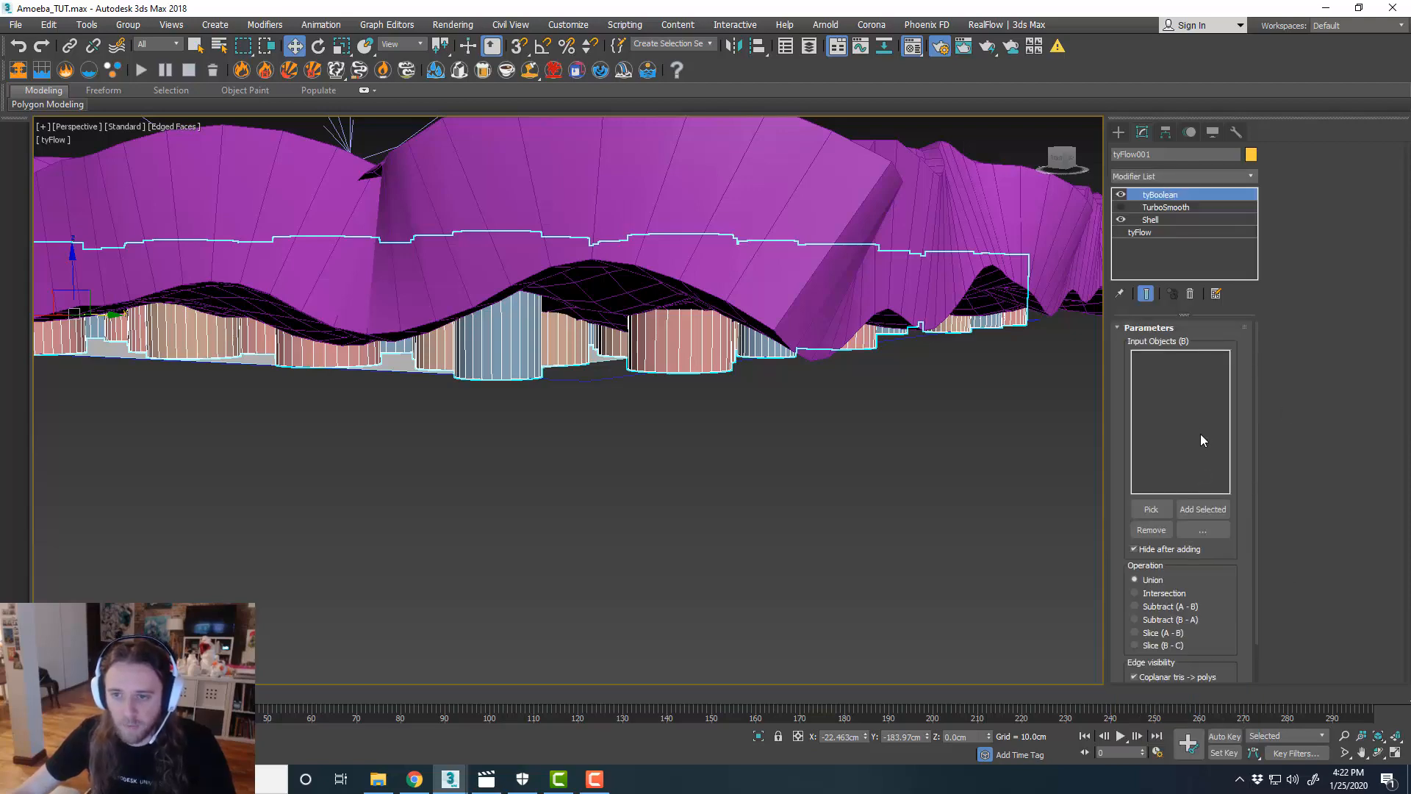
- Set the tyBoolean operation to Subtract (A - B) and pick the shelled noise plane as its input object
click(1176, 607)
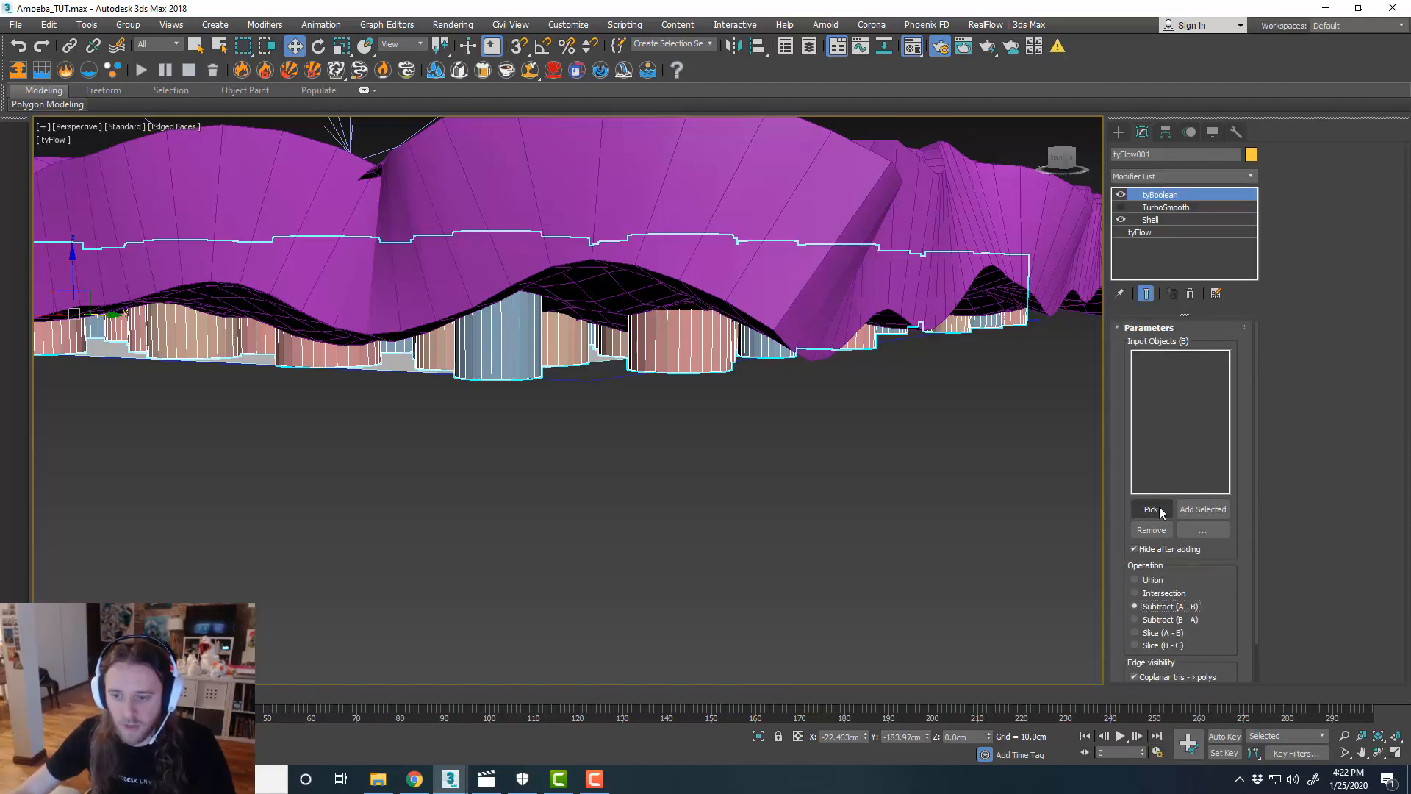
click(1150, 509)
middle_drag(1026, 403, 979, 407)
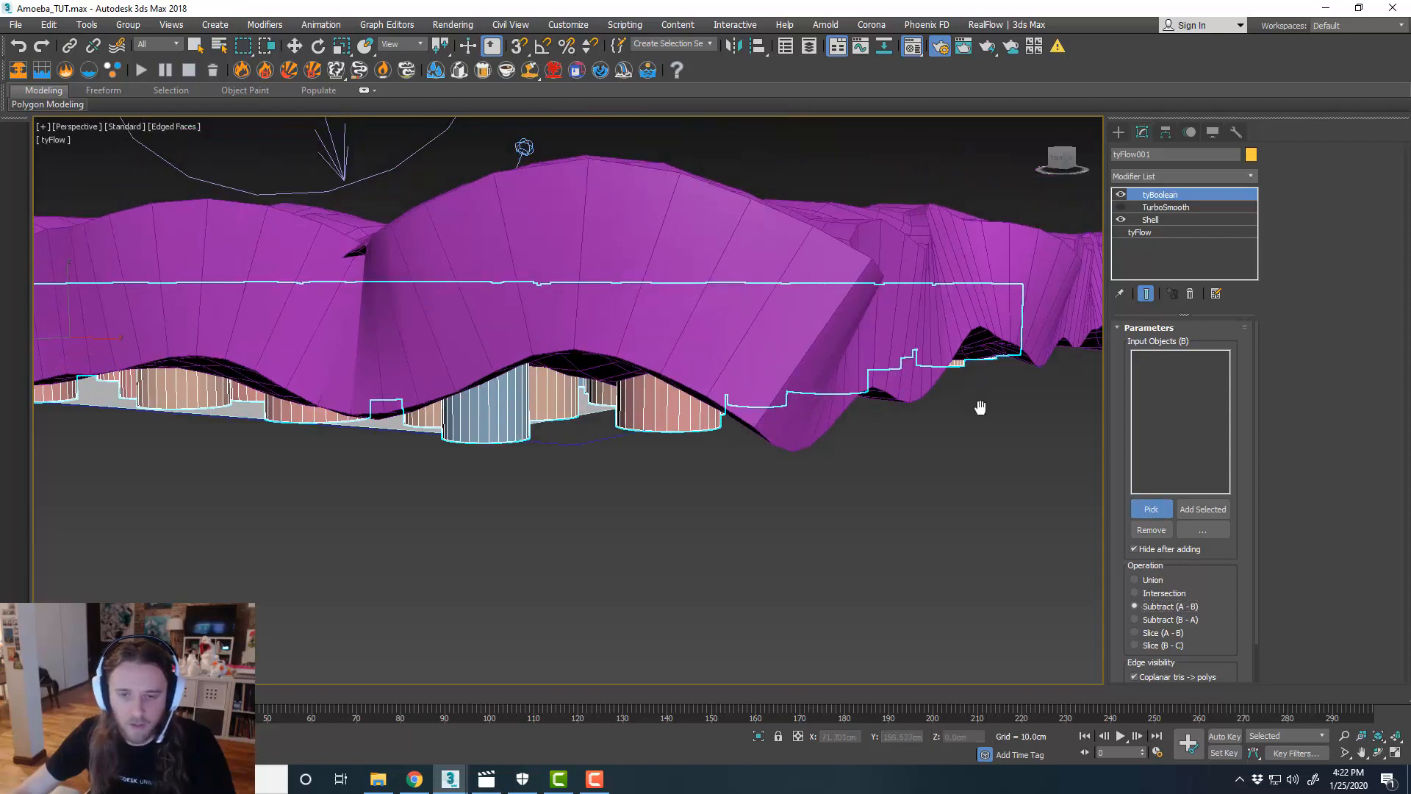
click(1037, 347)
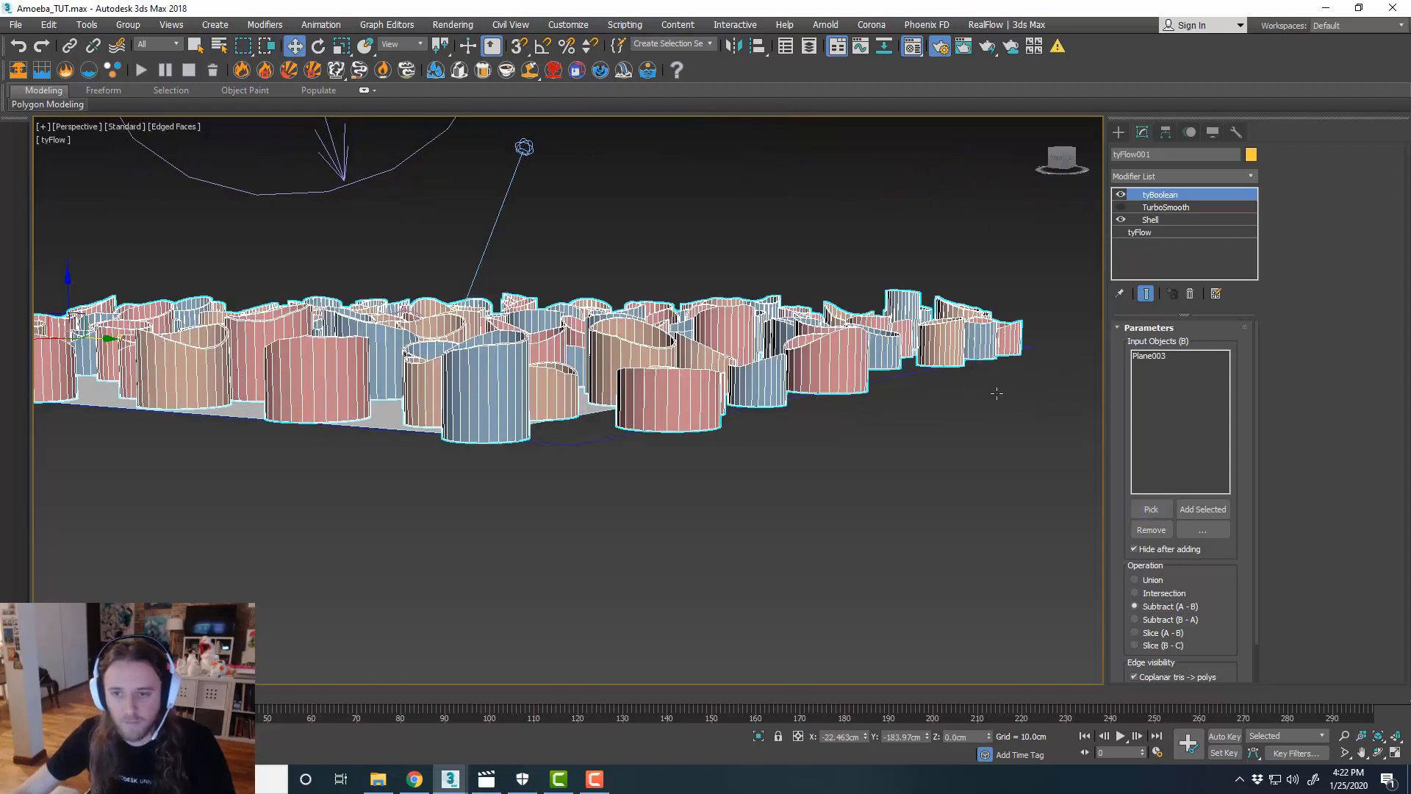
alt+middle_drag(853, 405, 838, 423)
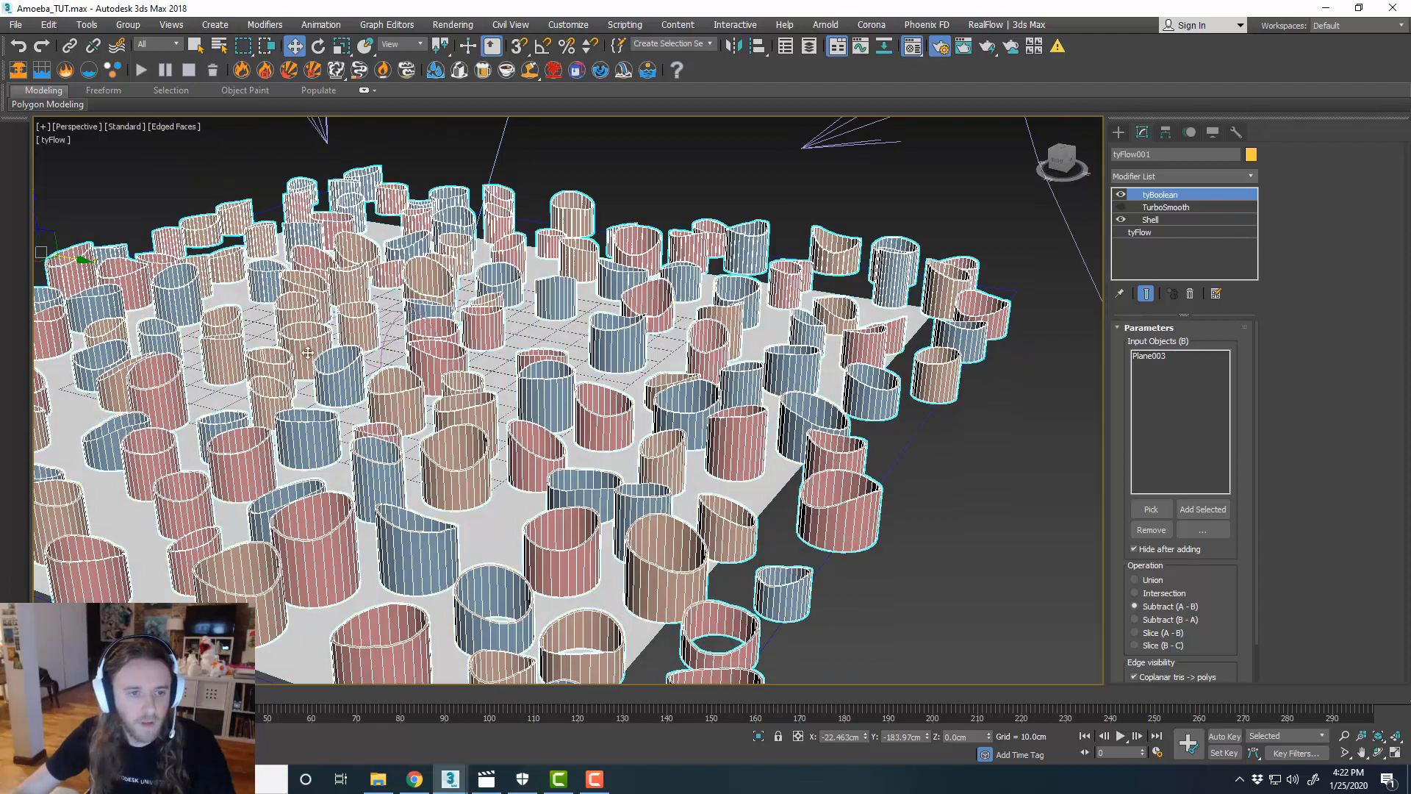
- Inspect the cut ribbon rims up close and make the tyBoolean get the original element material IDs
scroll(396, 329, up, 6)
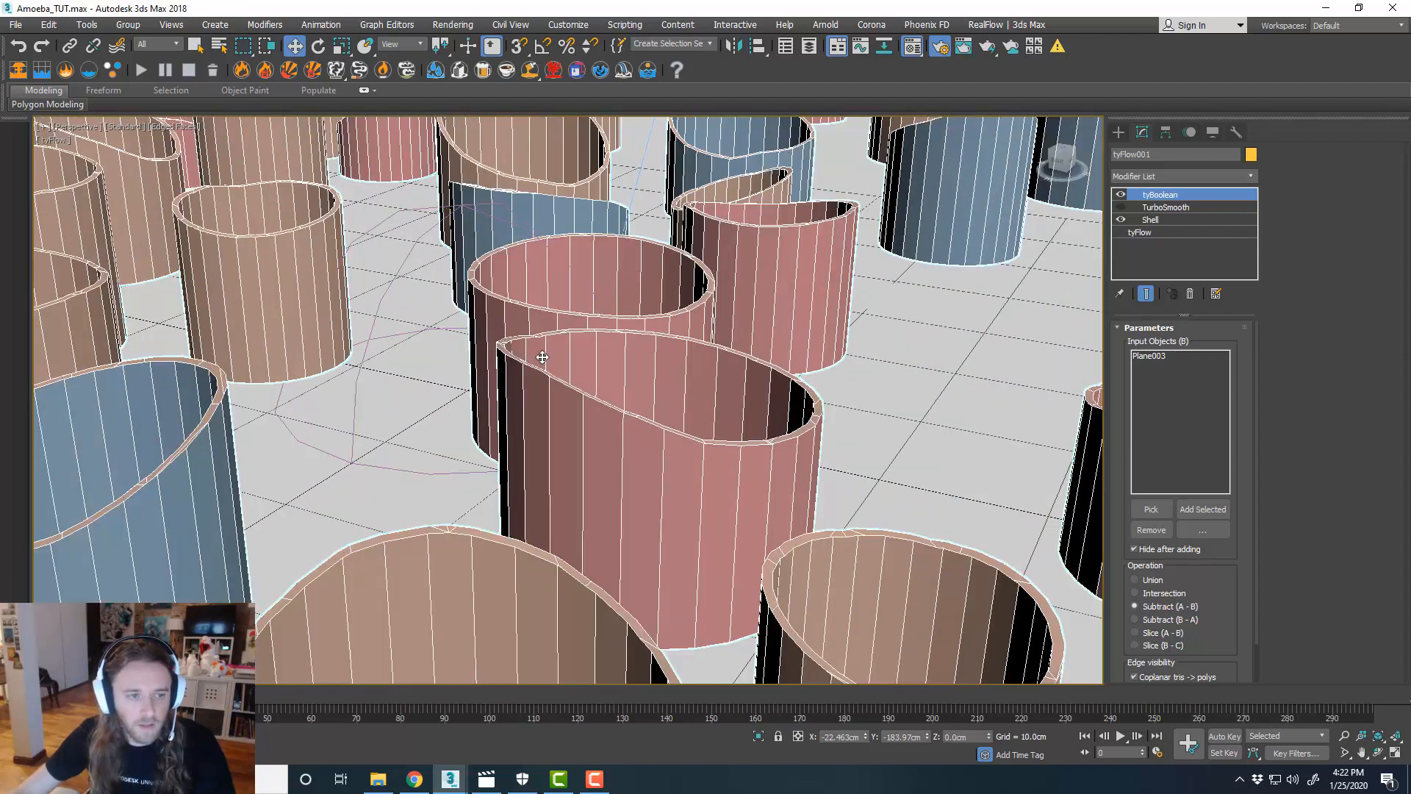
scroll(523, 354, down, 5)
scroll(428, 425, up, 8)
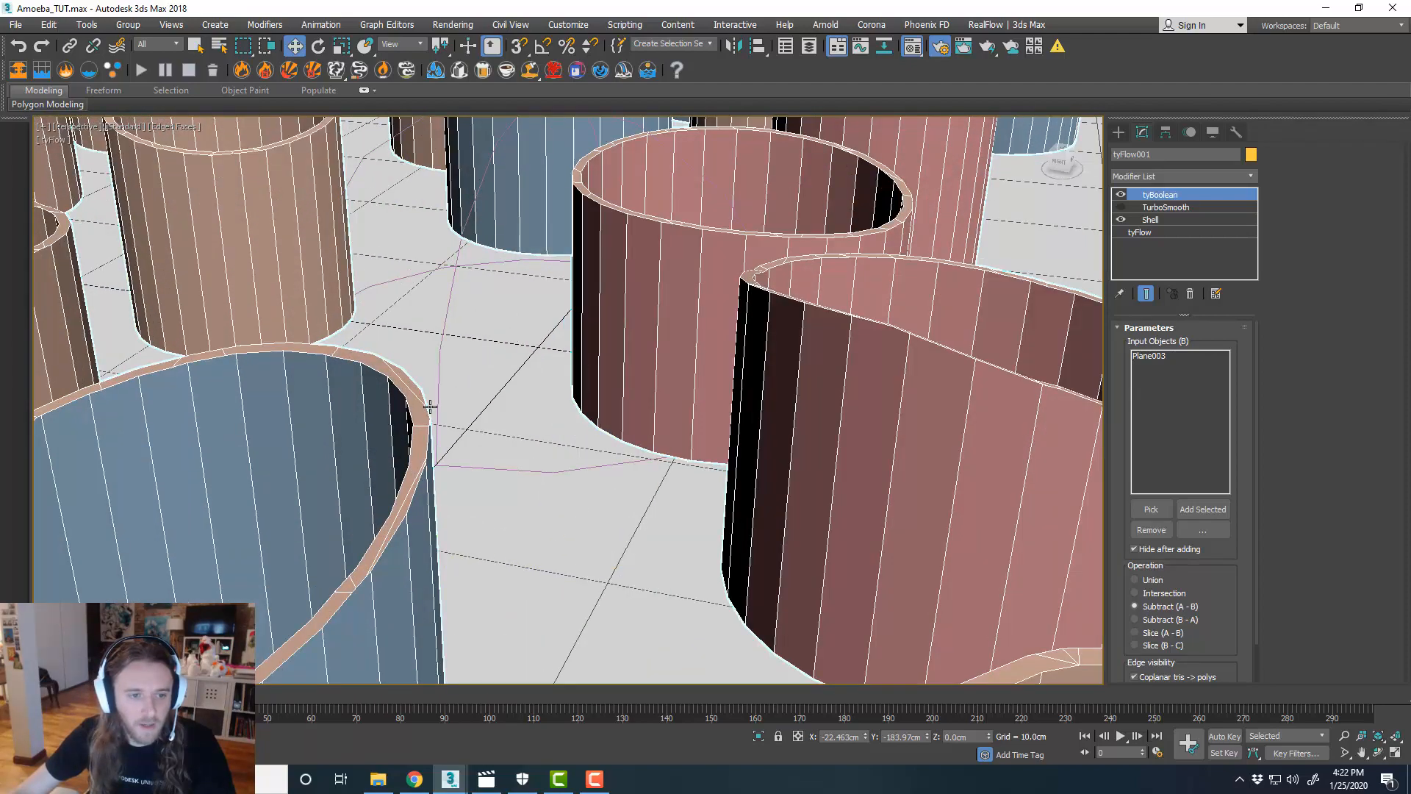
scroll(429, 425, down, 6)
scroll(610, 413, up, 3)
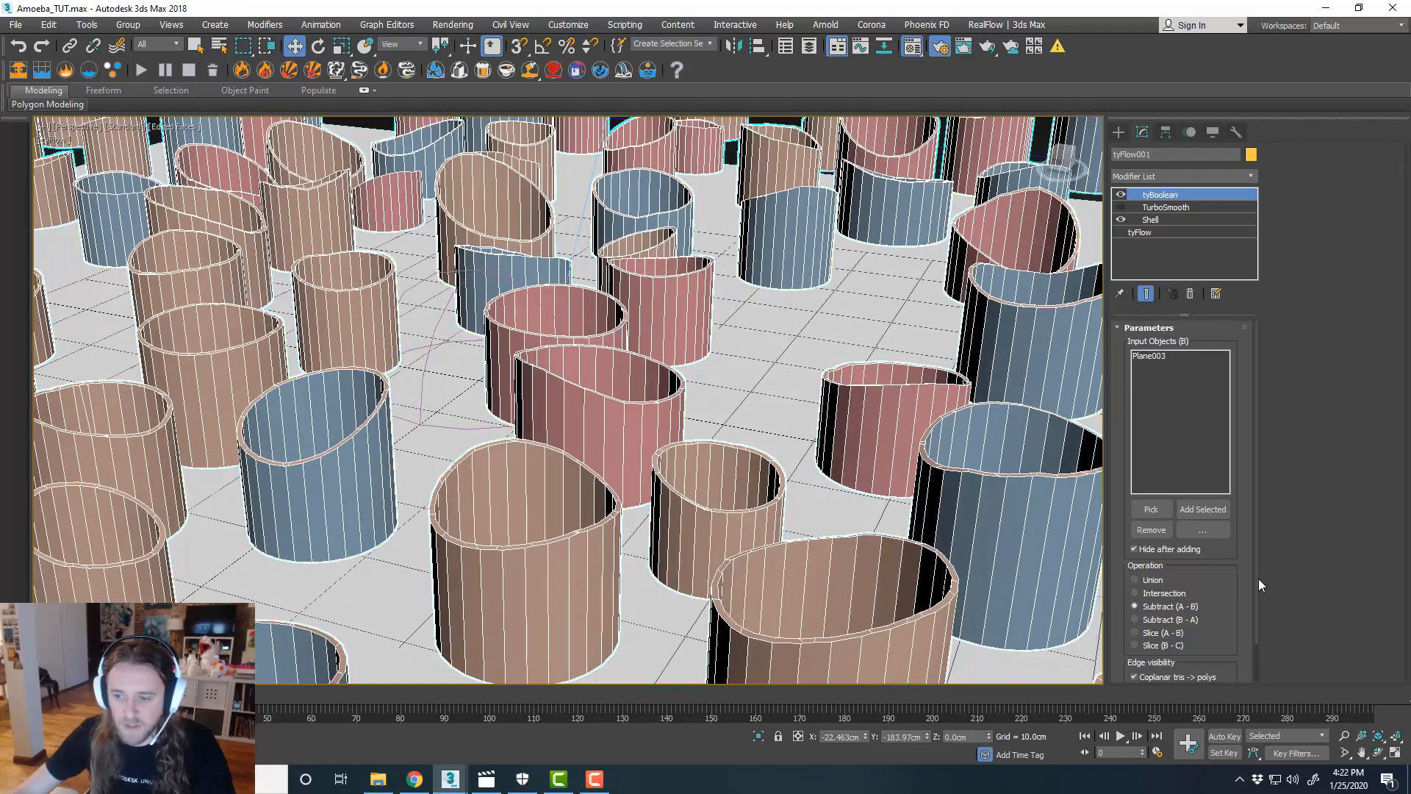
scroll(1242, 544, down, 2)
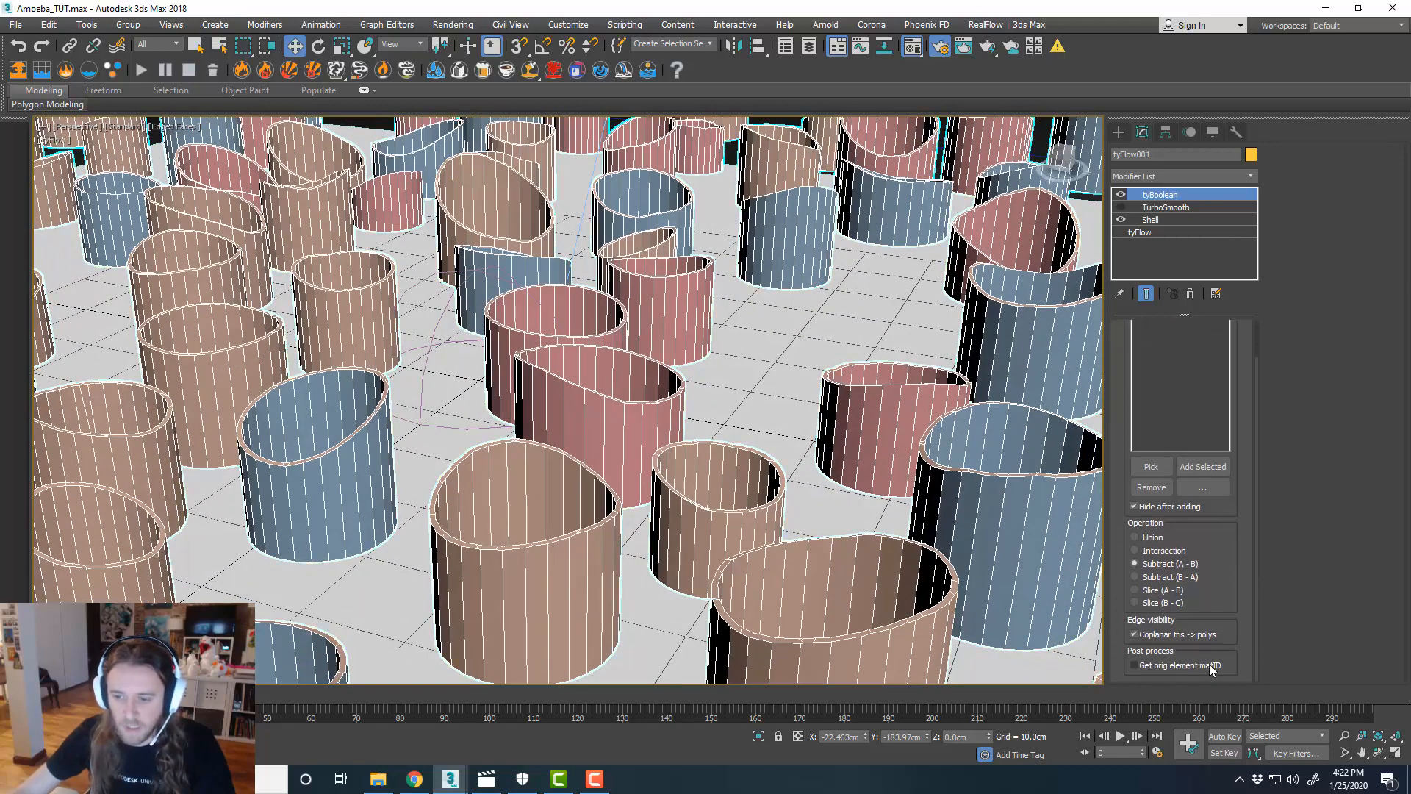
click(1211, 666)
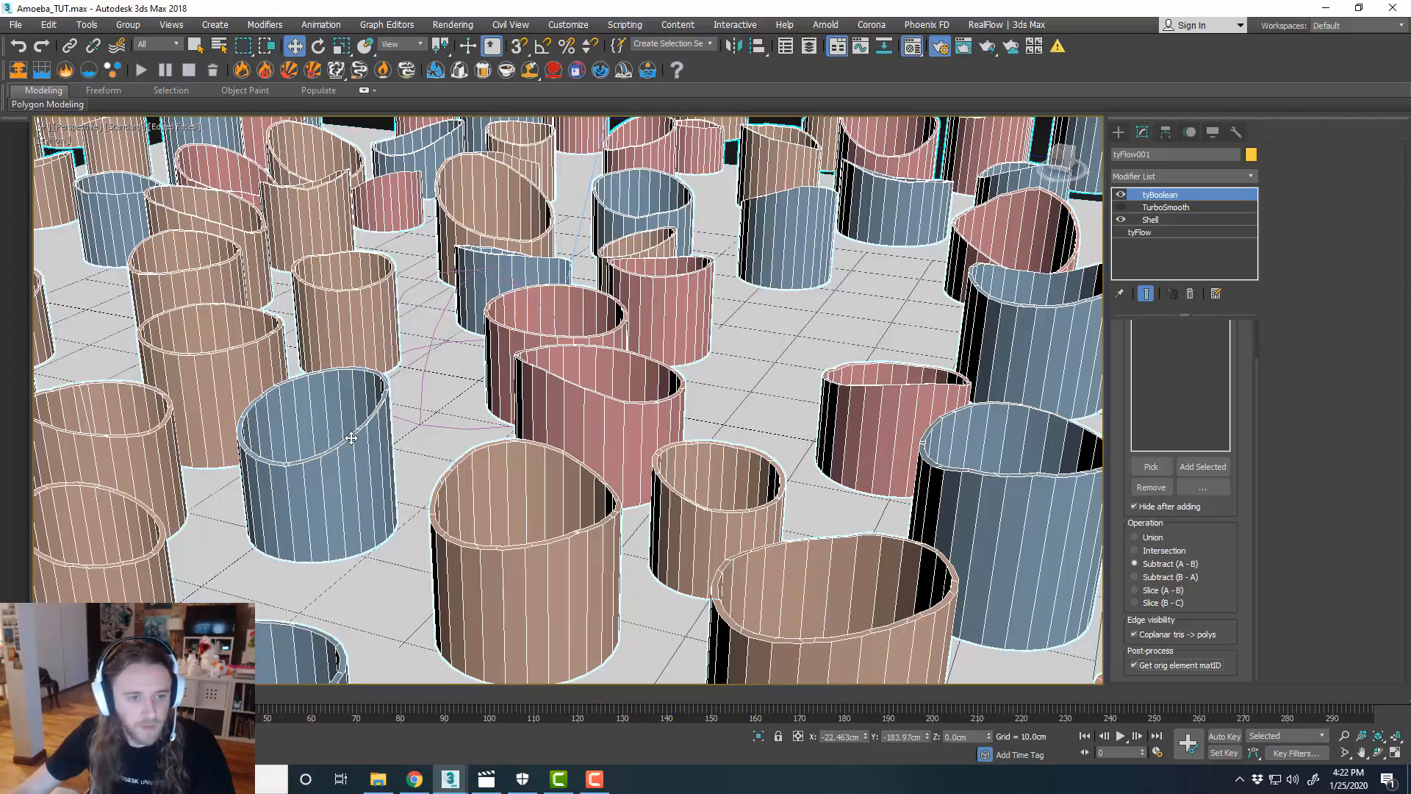
scroll(351, 438, up, 4)
scroll(497, 378, down, 6)
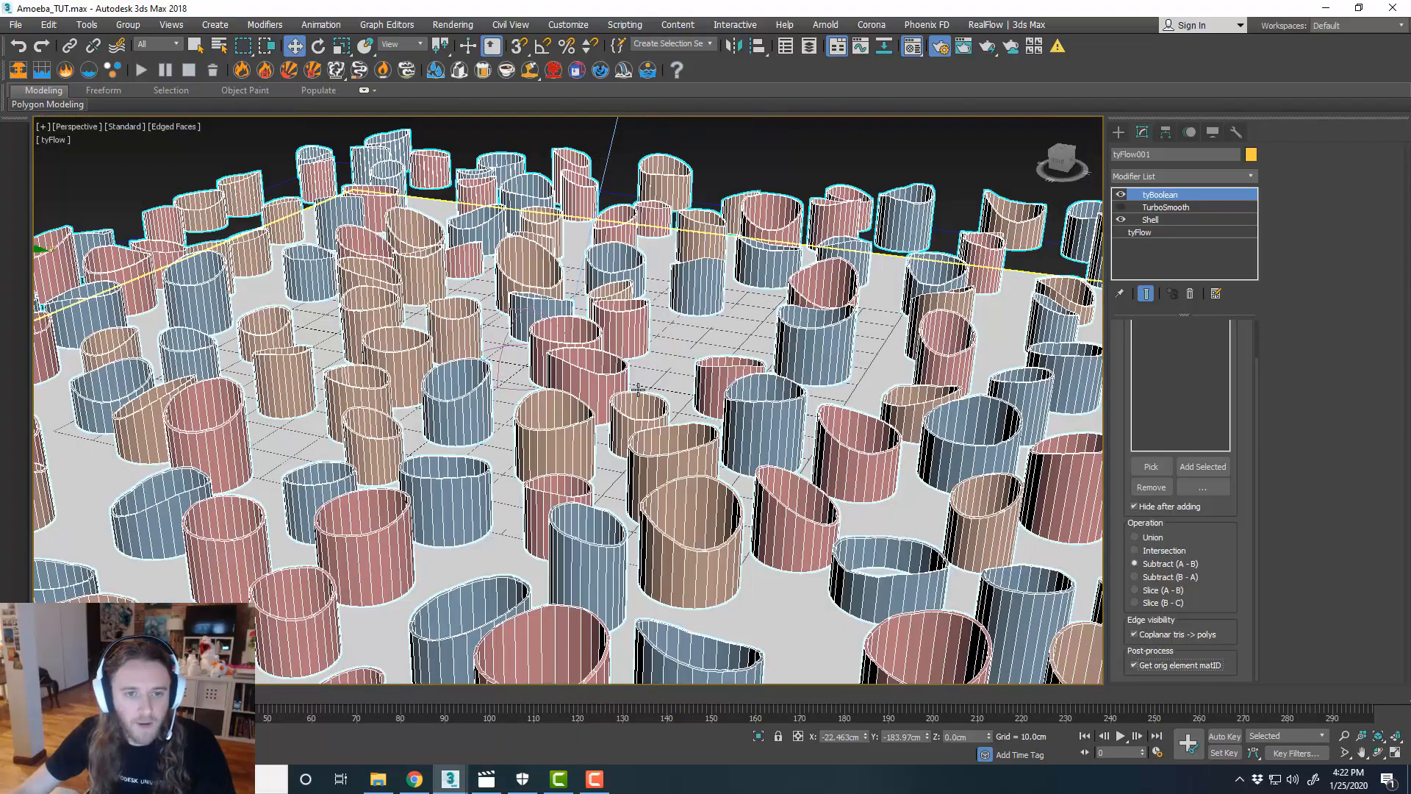
scroll(629, 391, up, 2)
scroll(628, 390, down, 5)
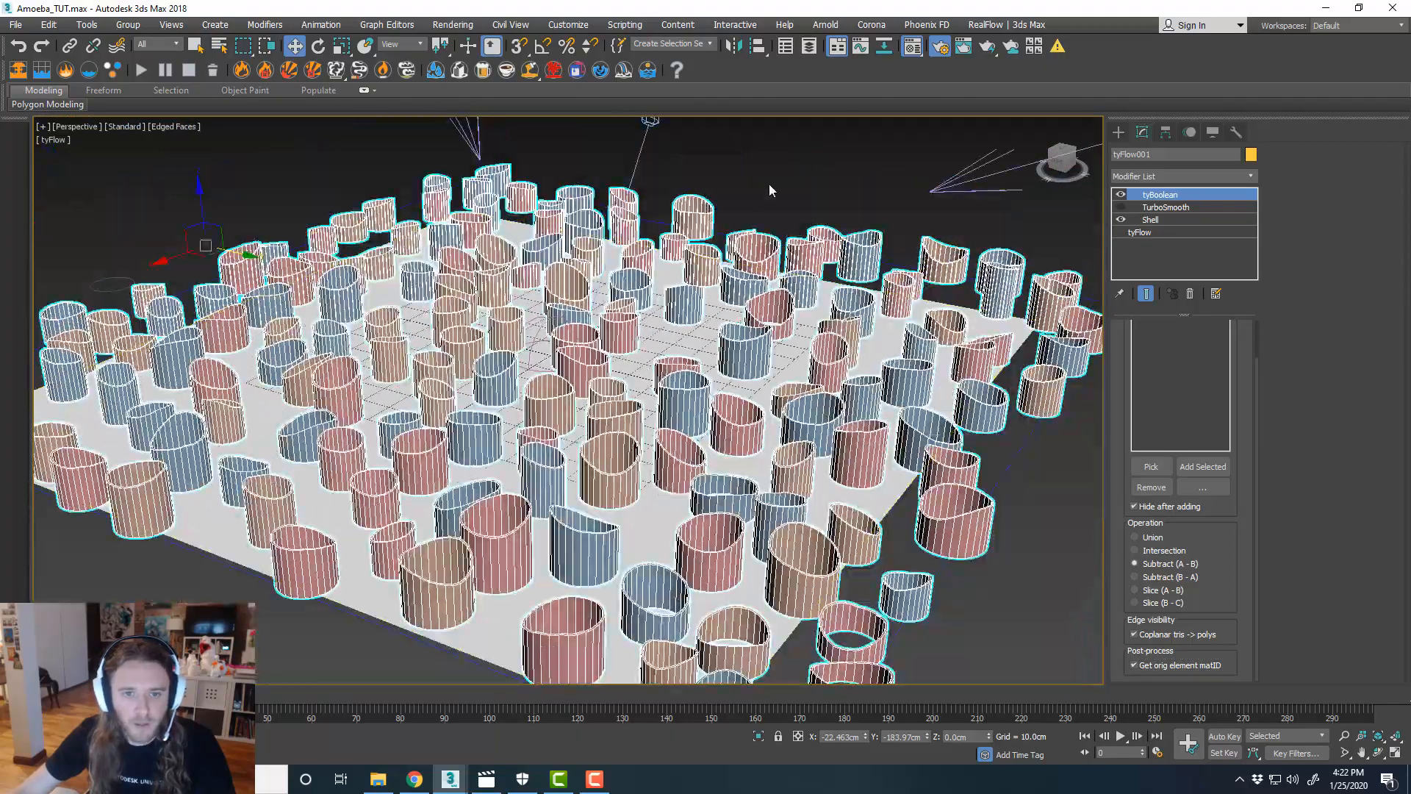
- Switch from the perspective view to the maximized FStorm camera view
click(769, 191)
key(alt+w)
middle_click(773, 188)
key(alt+w)
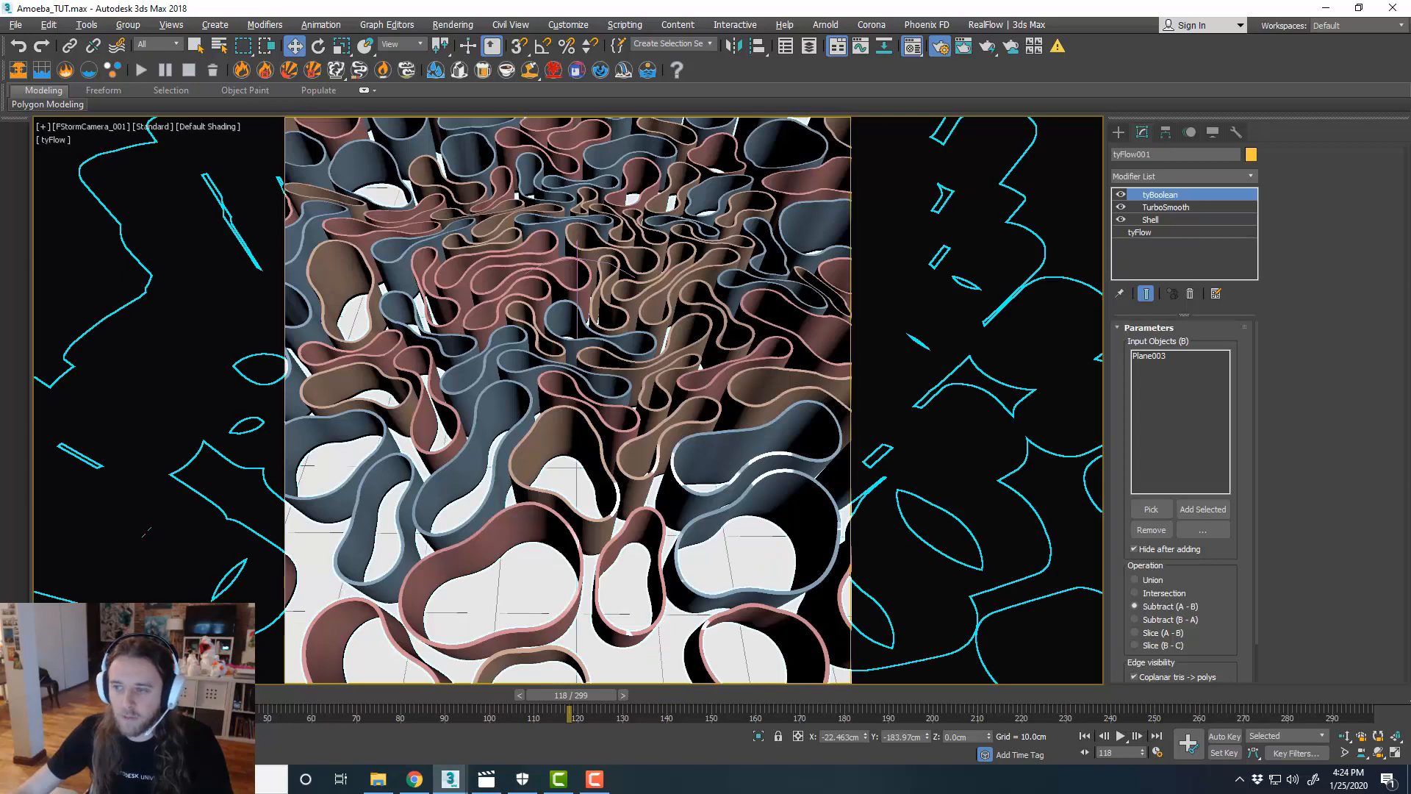
key(F10)
drag(1109, 83, 1410, 86)
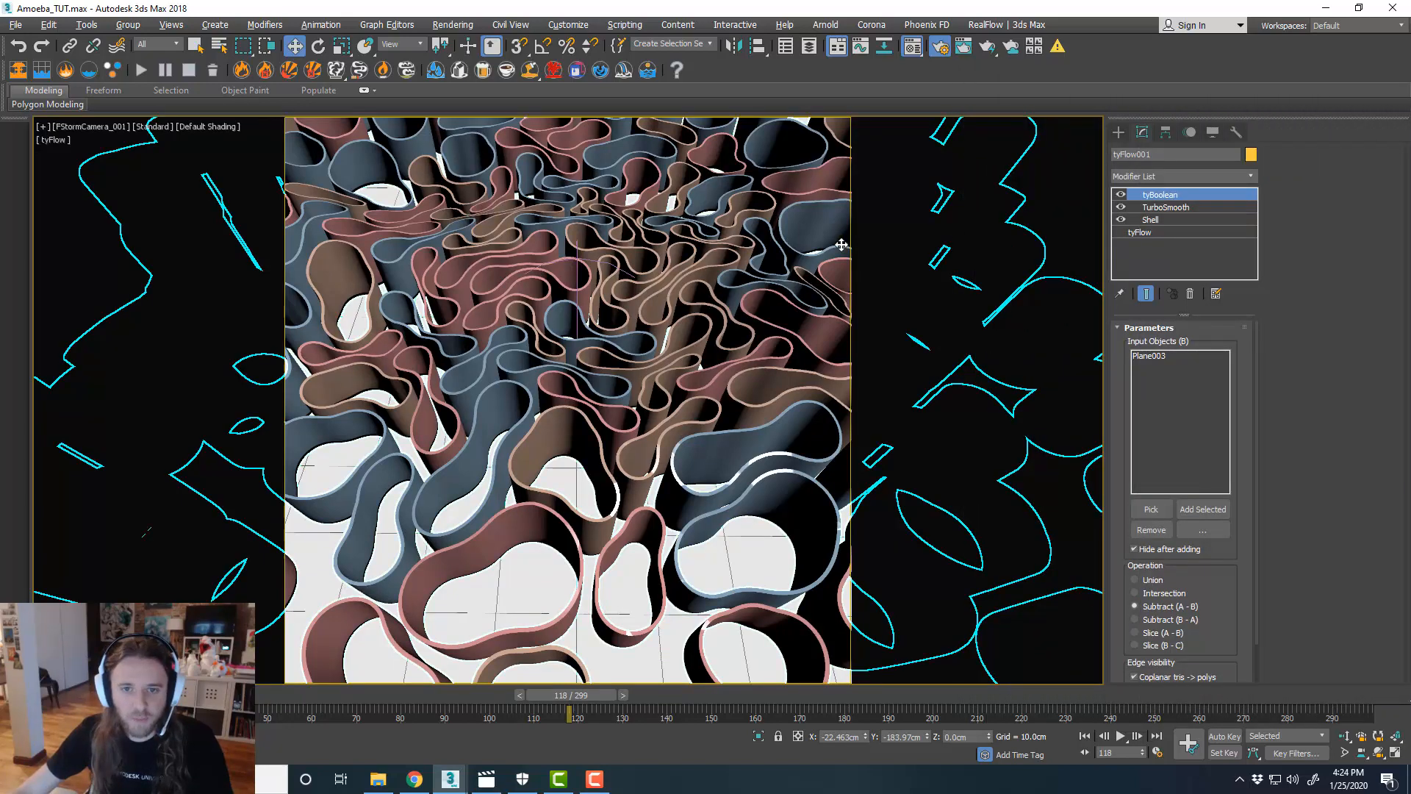
- Set the maximized perspective view to Default Shading without edged faces and look closely at the cut ribbons
key(alt+w)
right_click(915, 493)
key(alt+w)
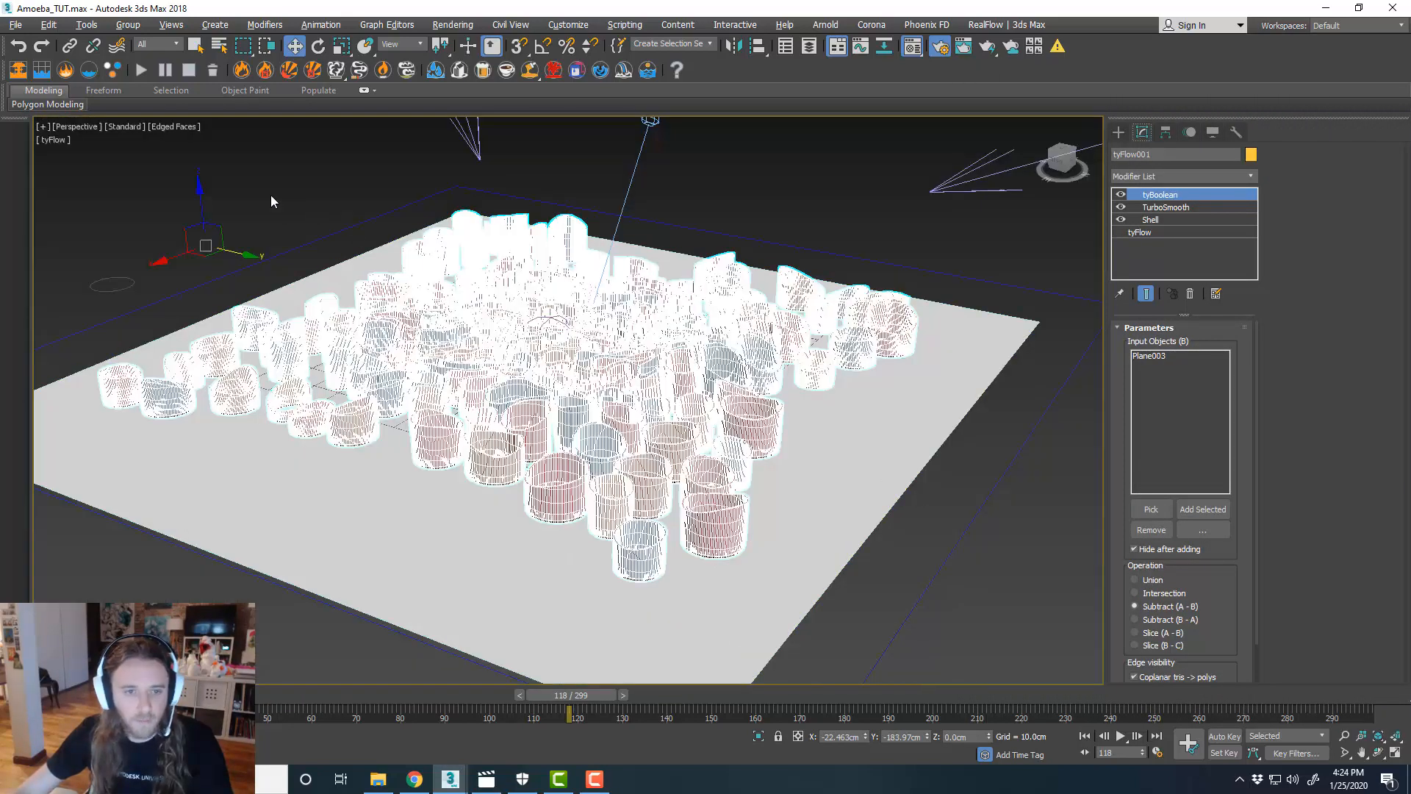
click(168, 129)
click(198, 287)
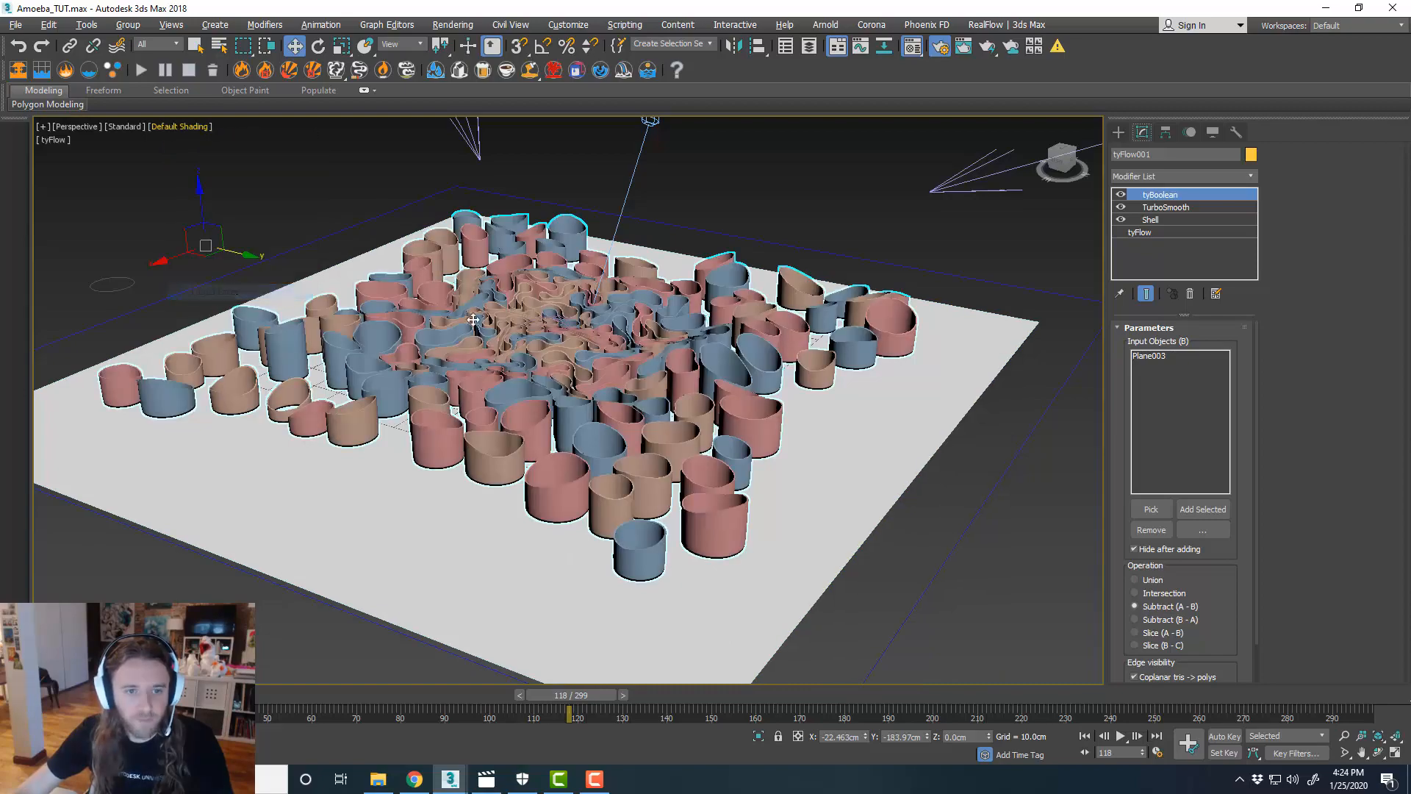
scroll(561, 329, up, 5)
alt+middle_drag(561, 329, 739, 283)
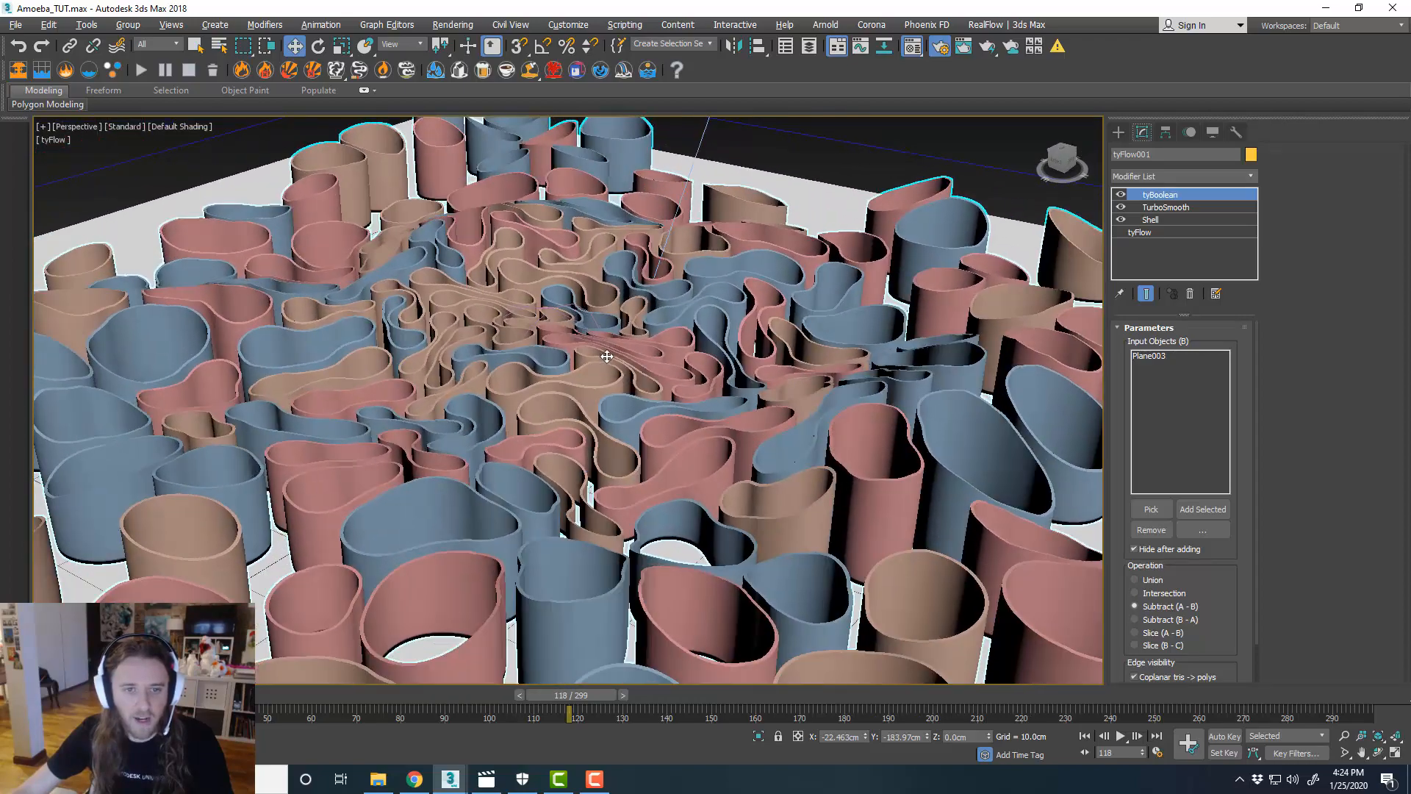
- Return to the maximized FStorm camera view and start an FStorm real-time render of frame 118
key(alt+w)
key(alt+w)
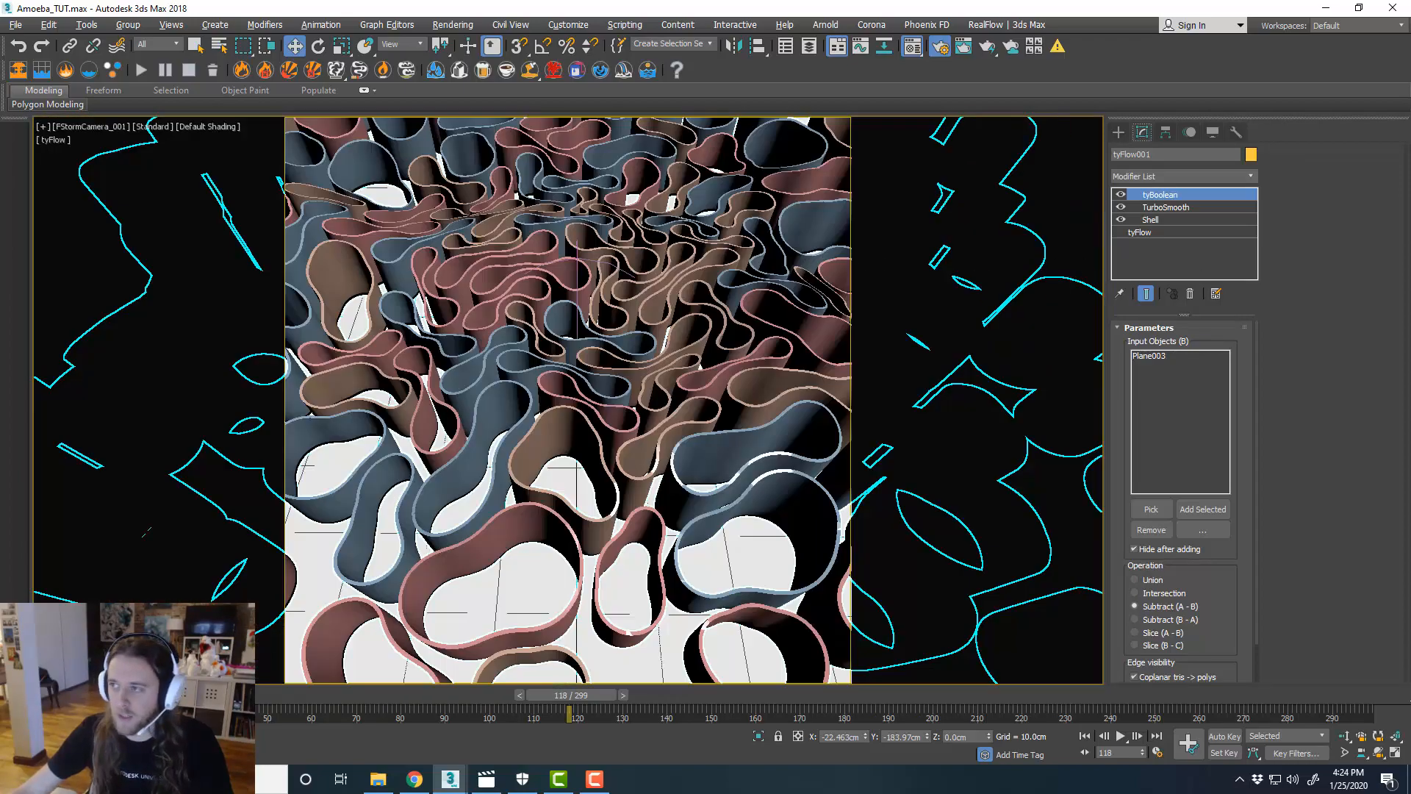
key(F10)
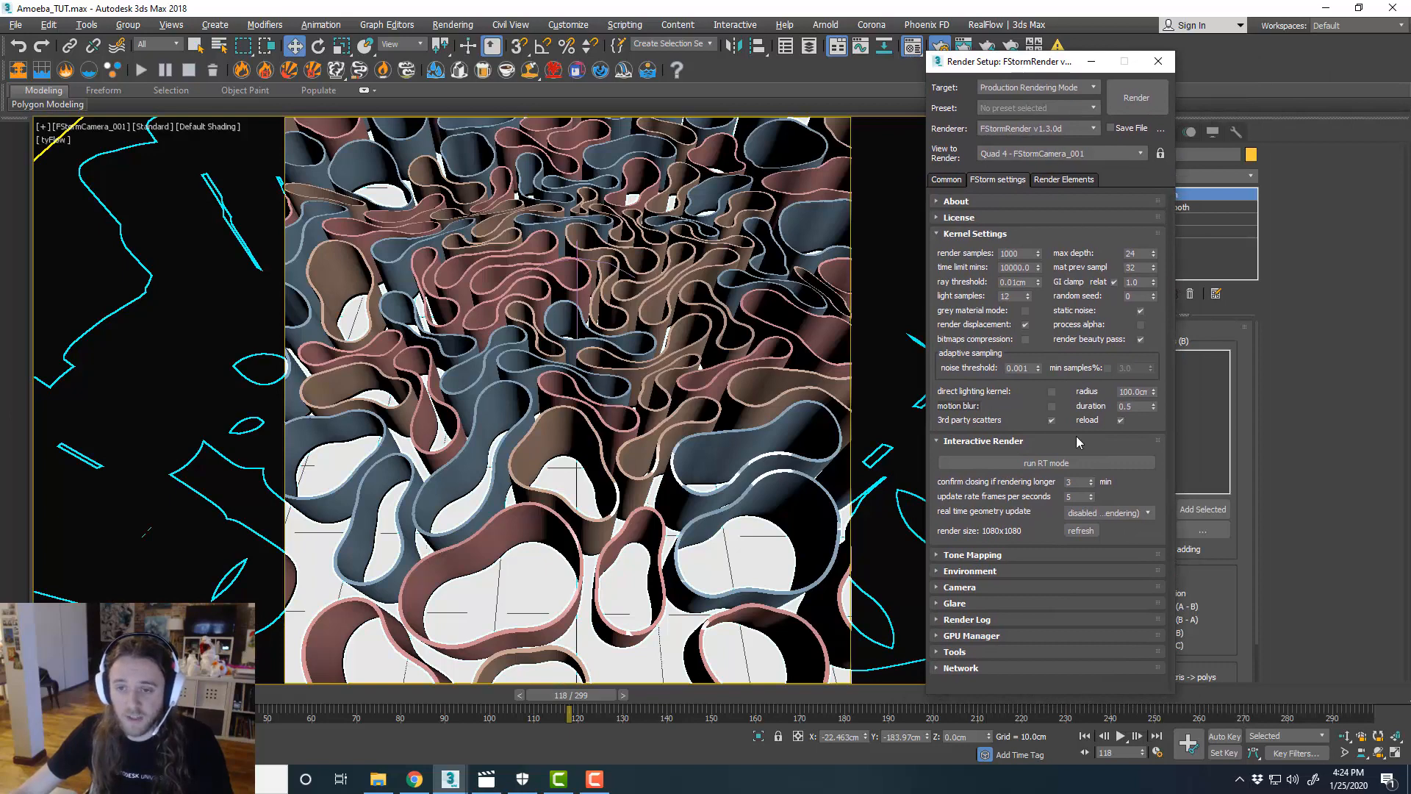
click(1068, 462)
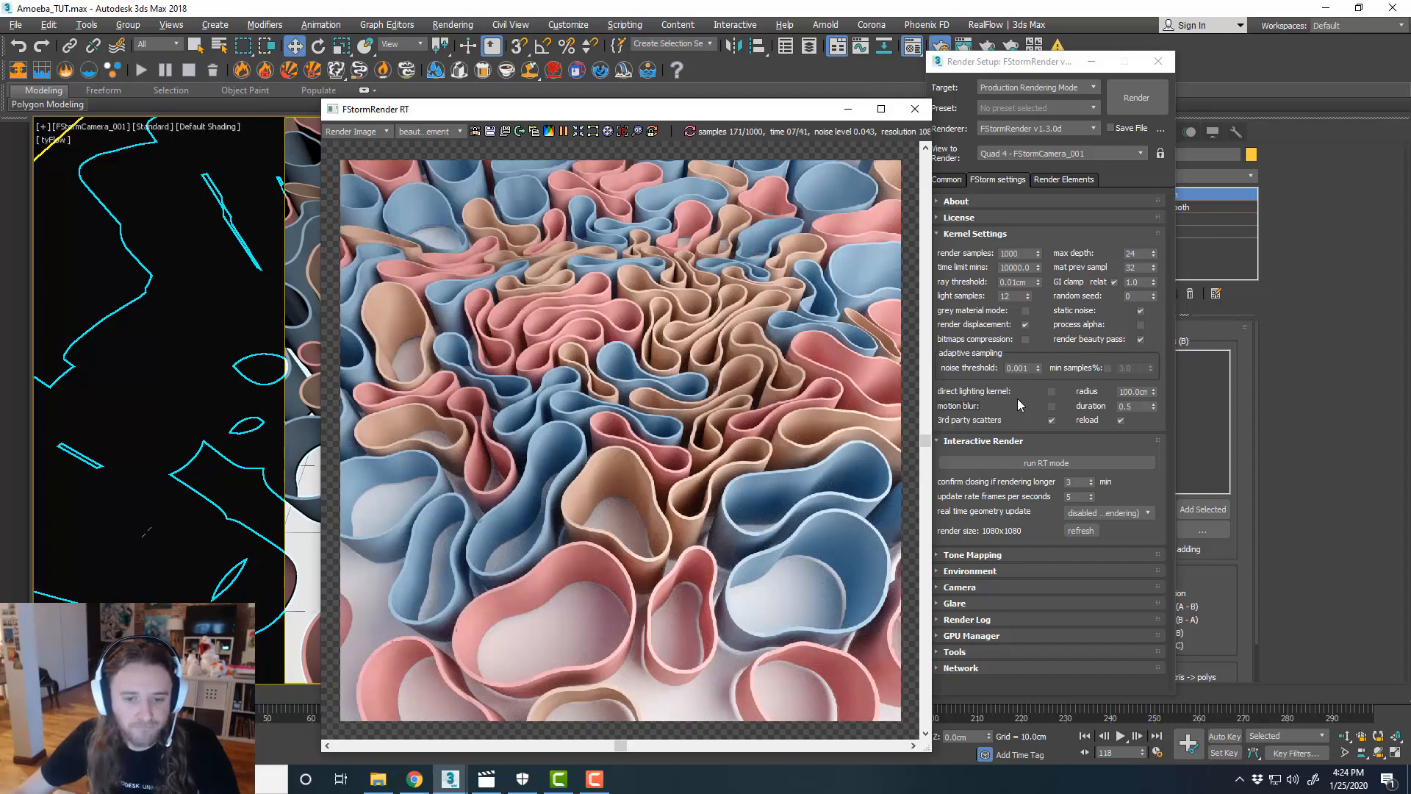
- Examine the FStorm render of the cut ribbons up close and as a whole, and place the render window beside the tyFlow editor
scroll(655, 344, up, 2)
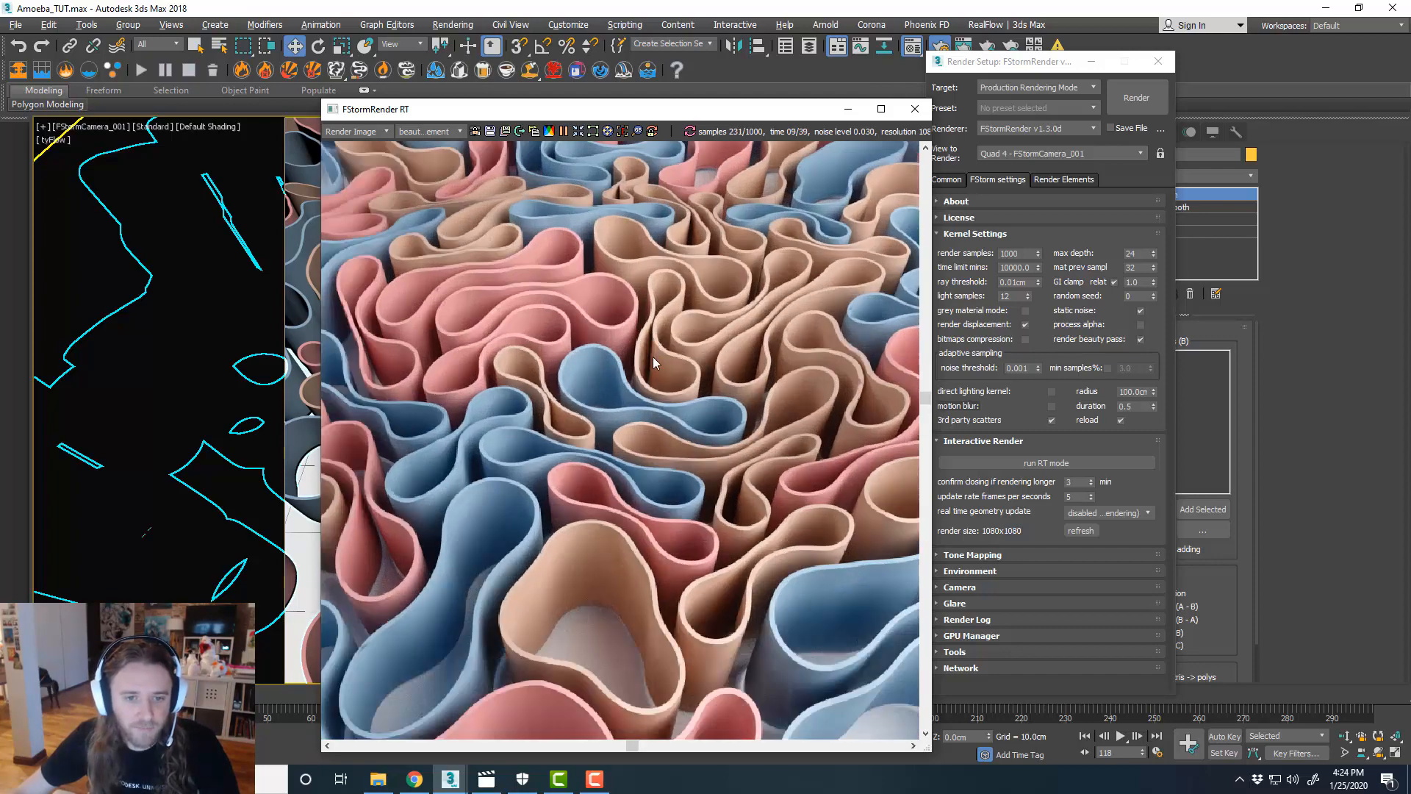
scroll(654, 362, down, 4)
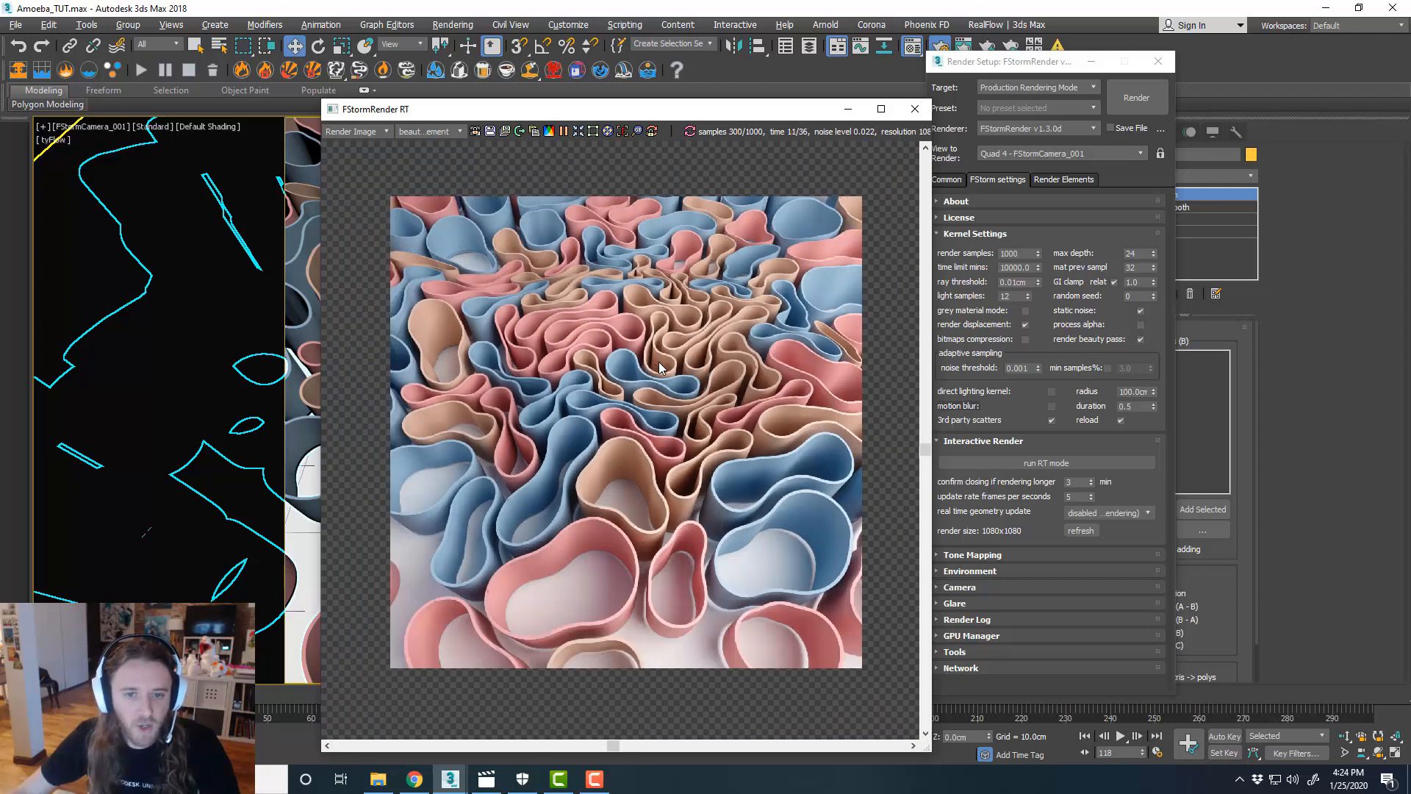
scroll(659, 365, up, 1)
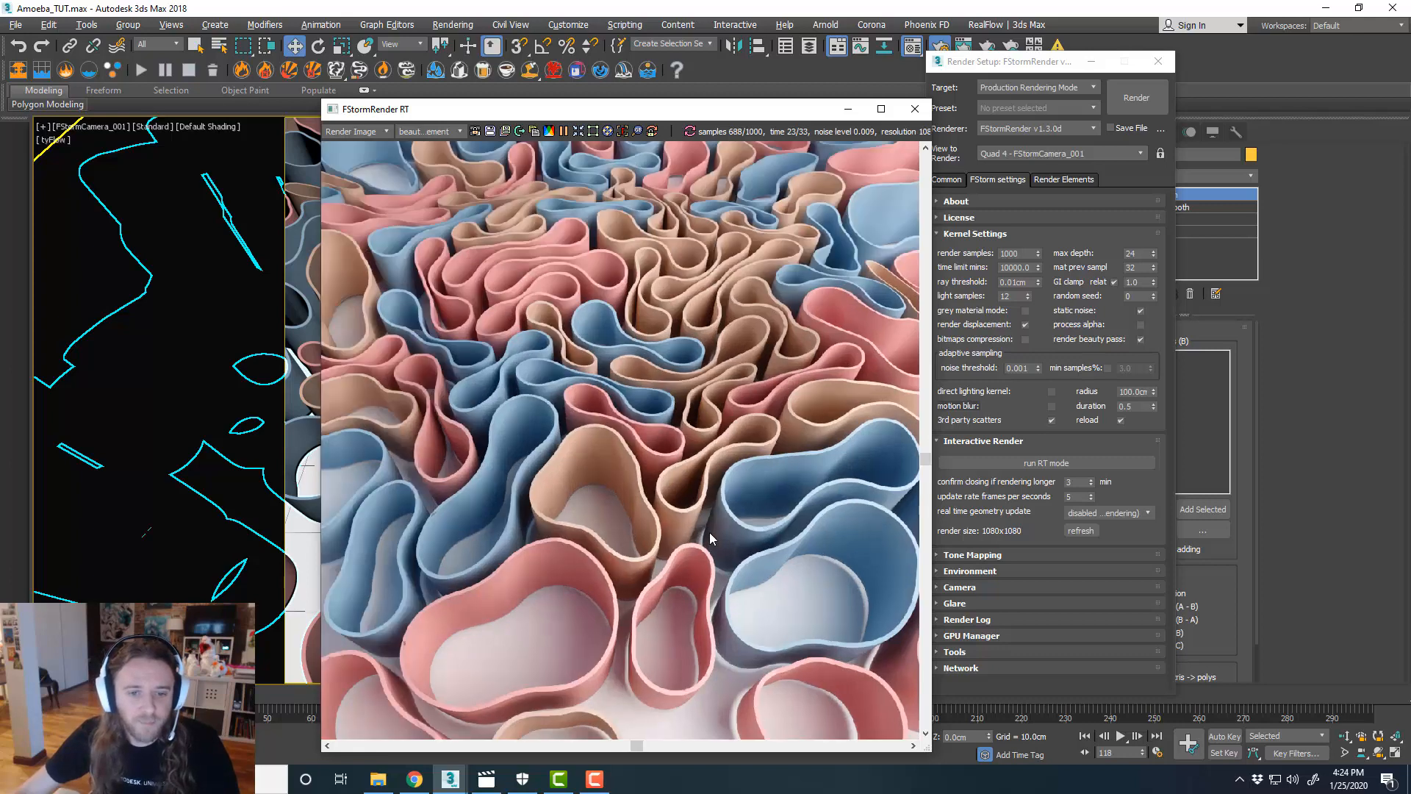
middle_drag(682, 454, 692, 458)
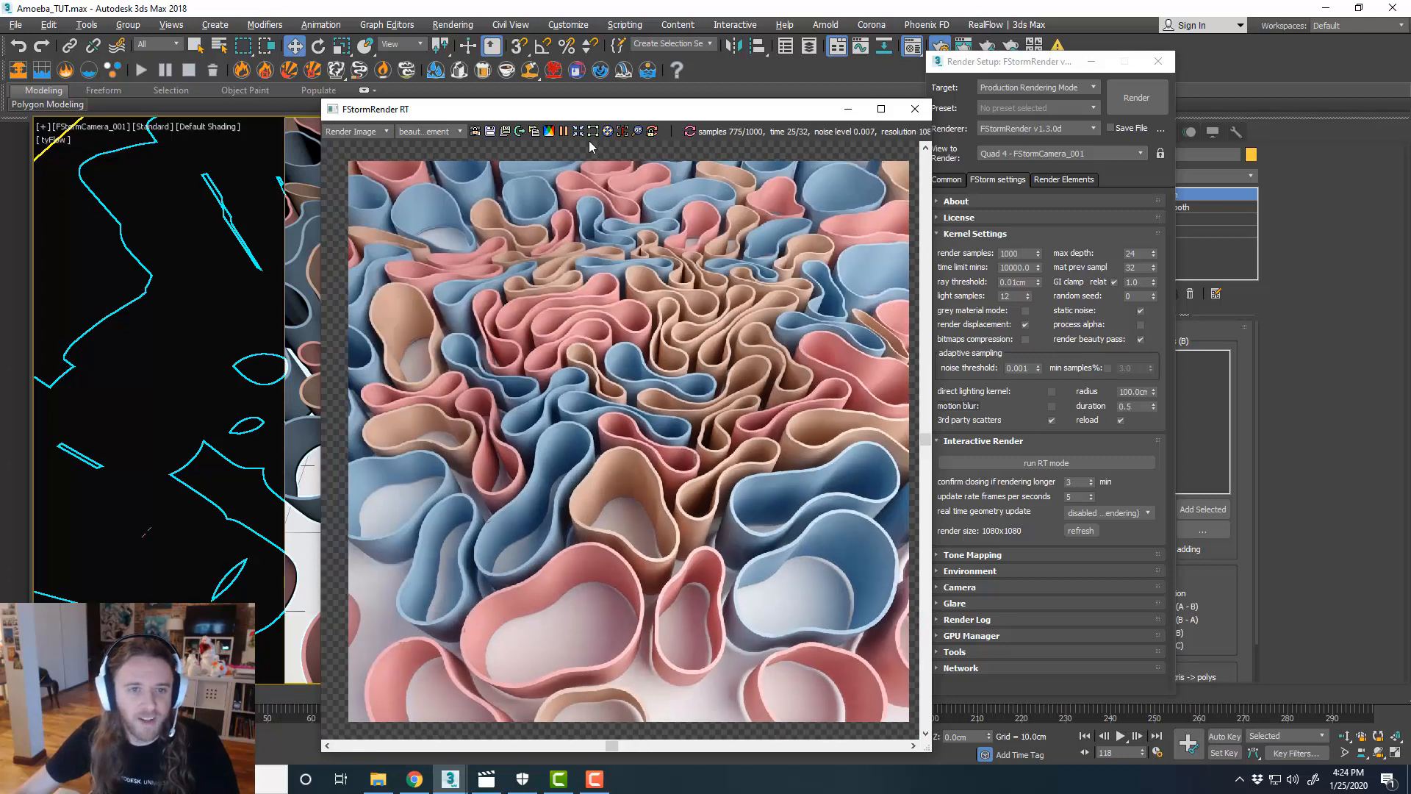
drag(577, 120, 570, 81)
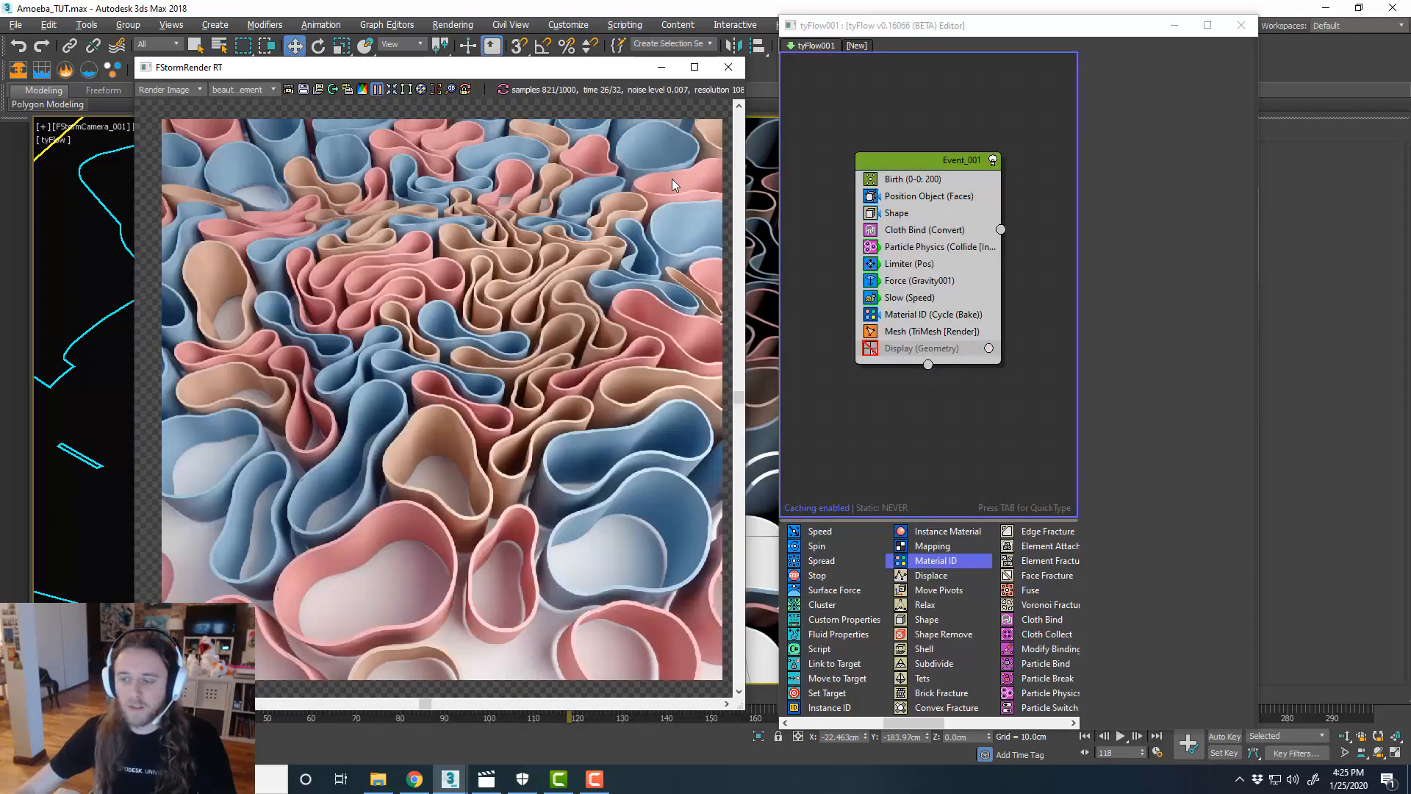
drag(551, 73, 554, 73)
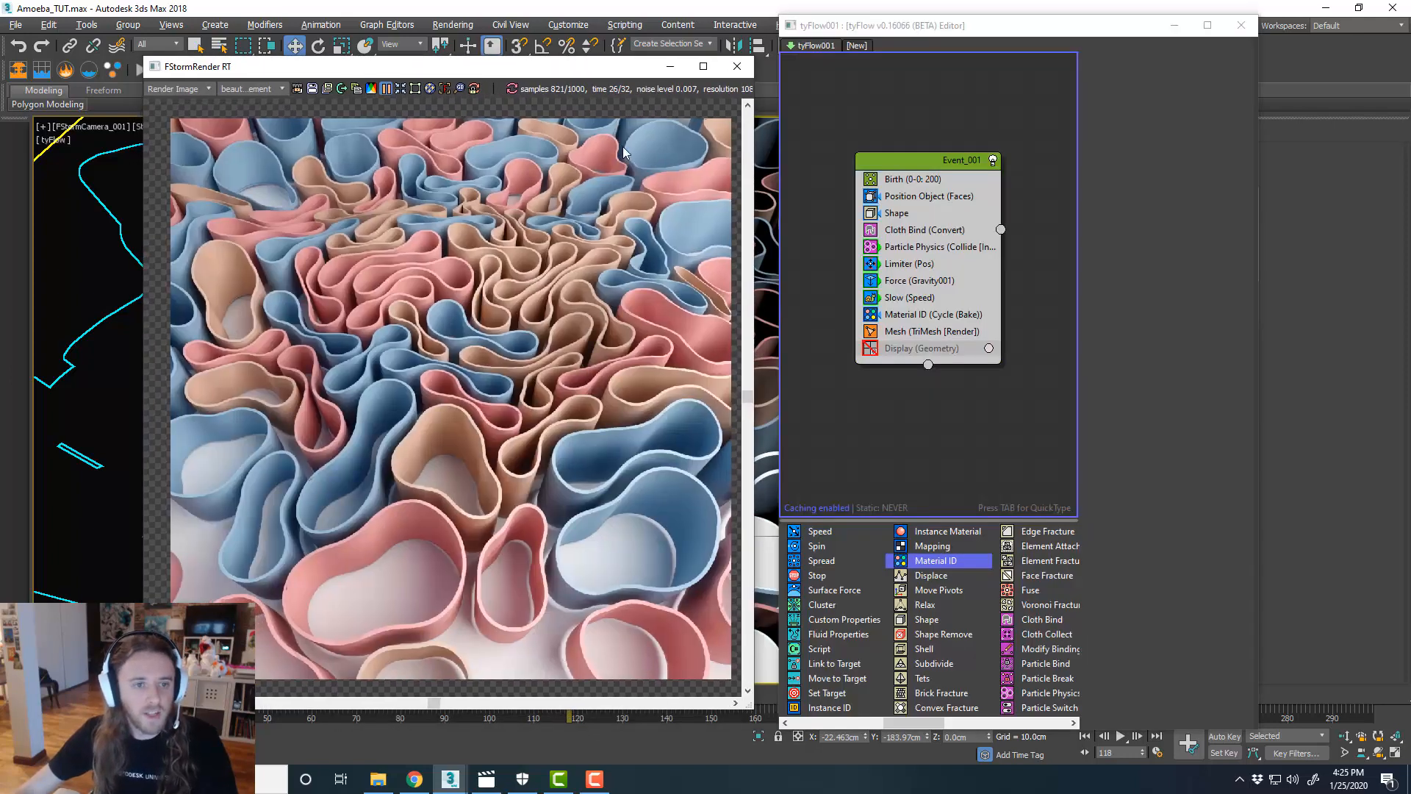